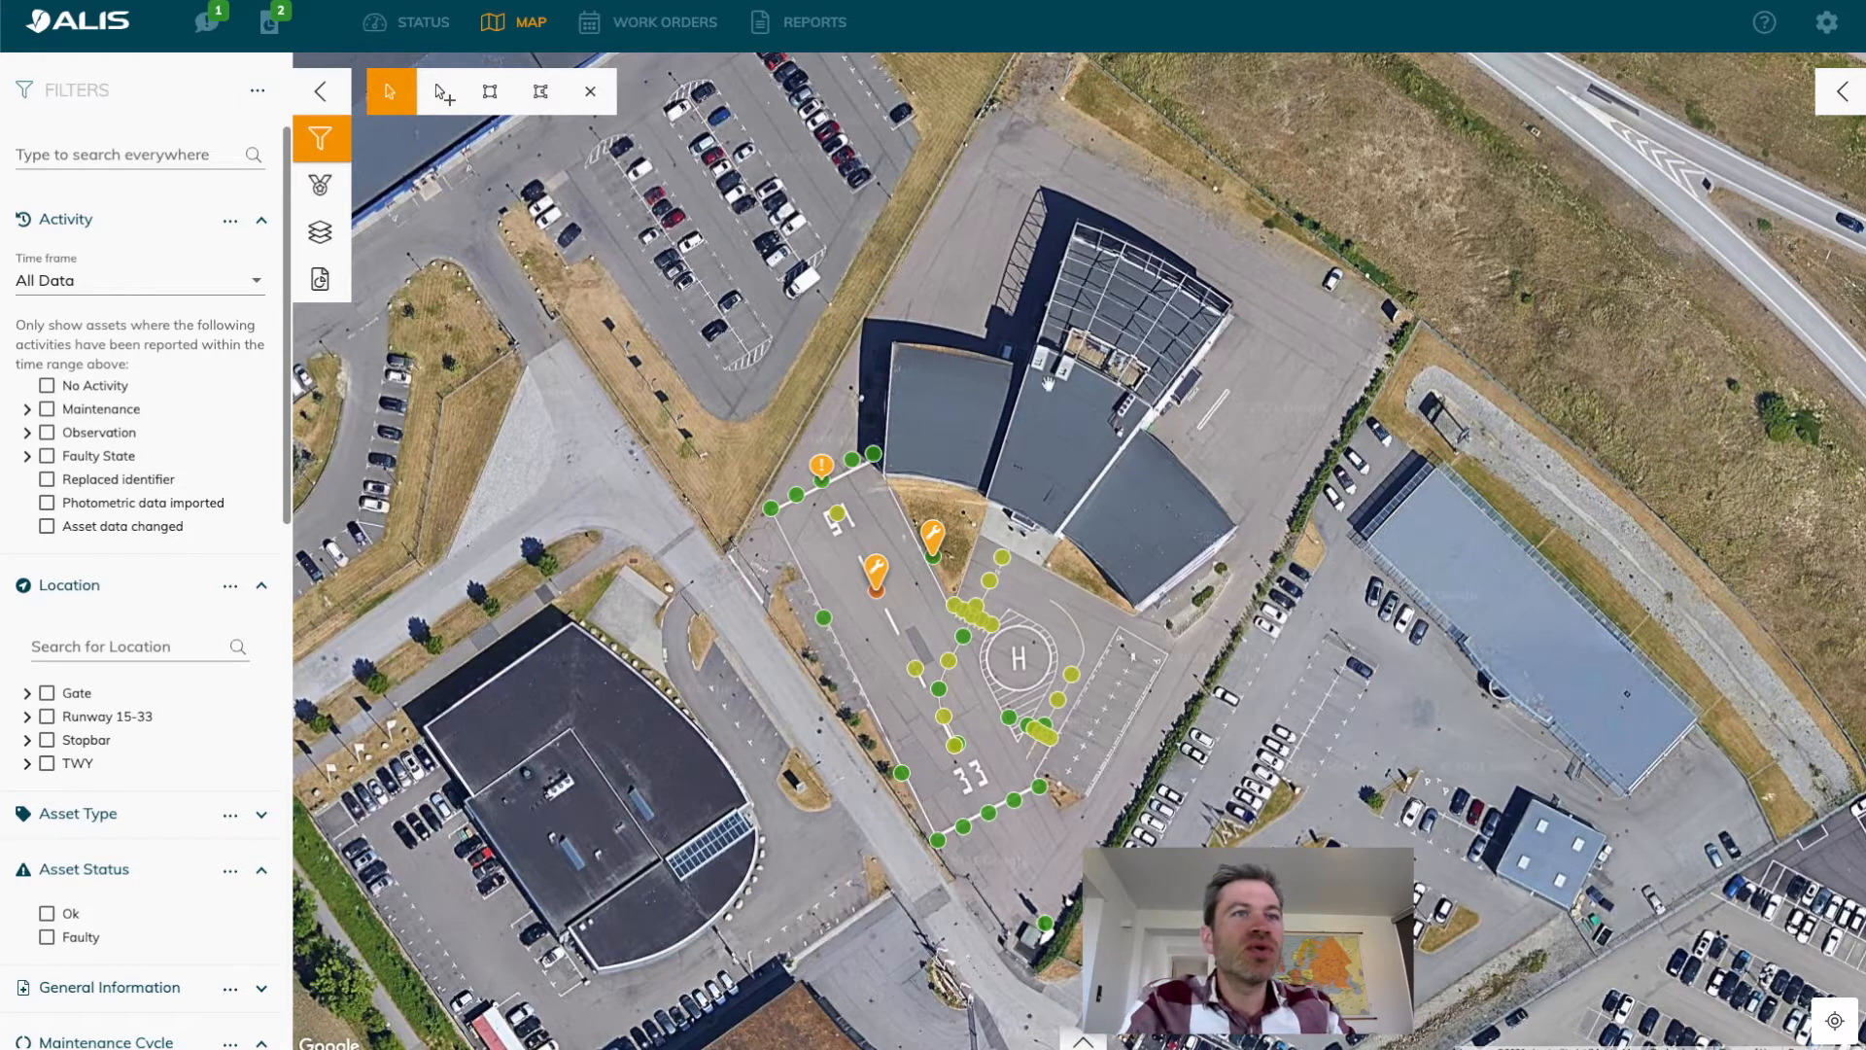
Open the details of the TCL B.1 light on the map and inspect its location coordinates.
drag(1169, 691, 1218, 700)
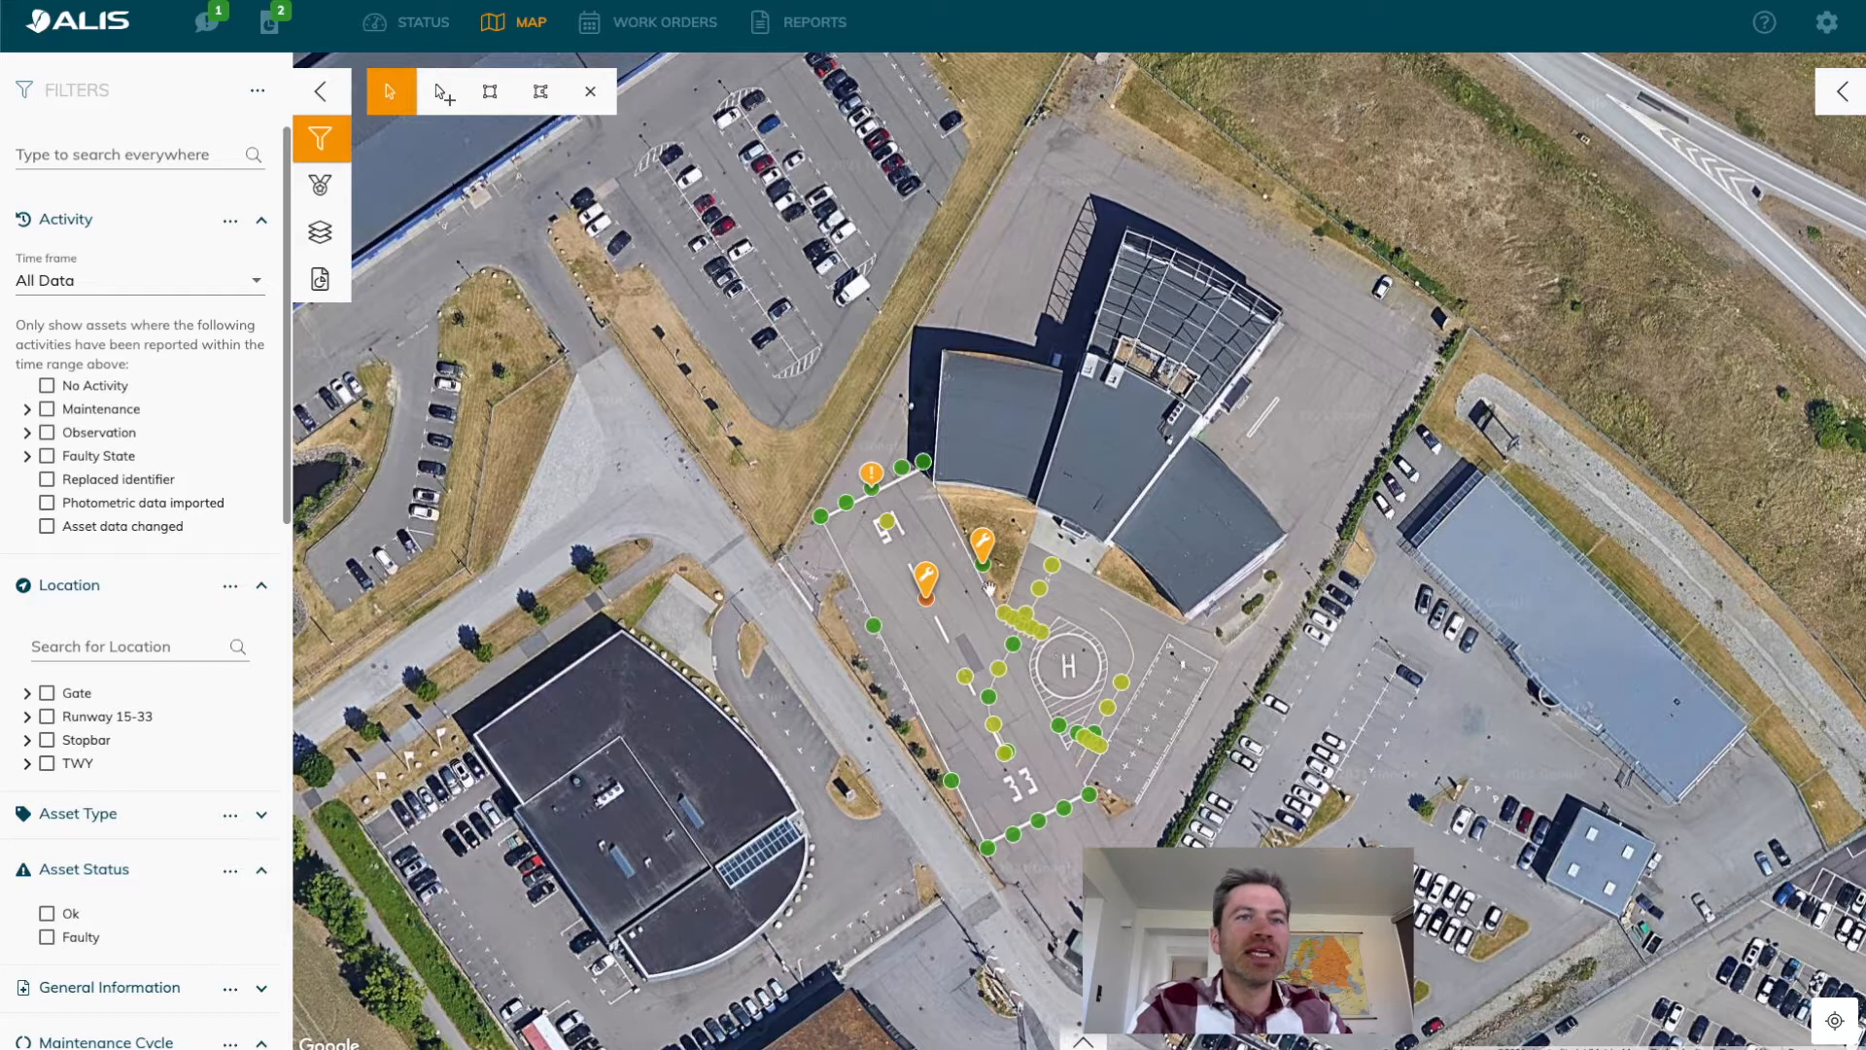
click(1056, 567)
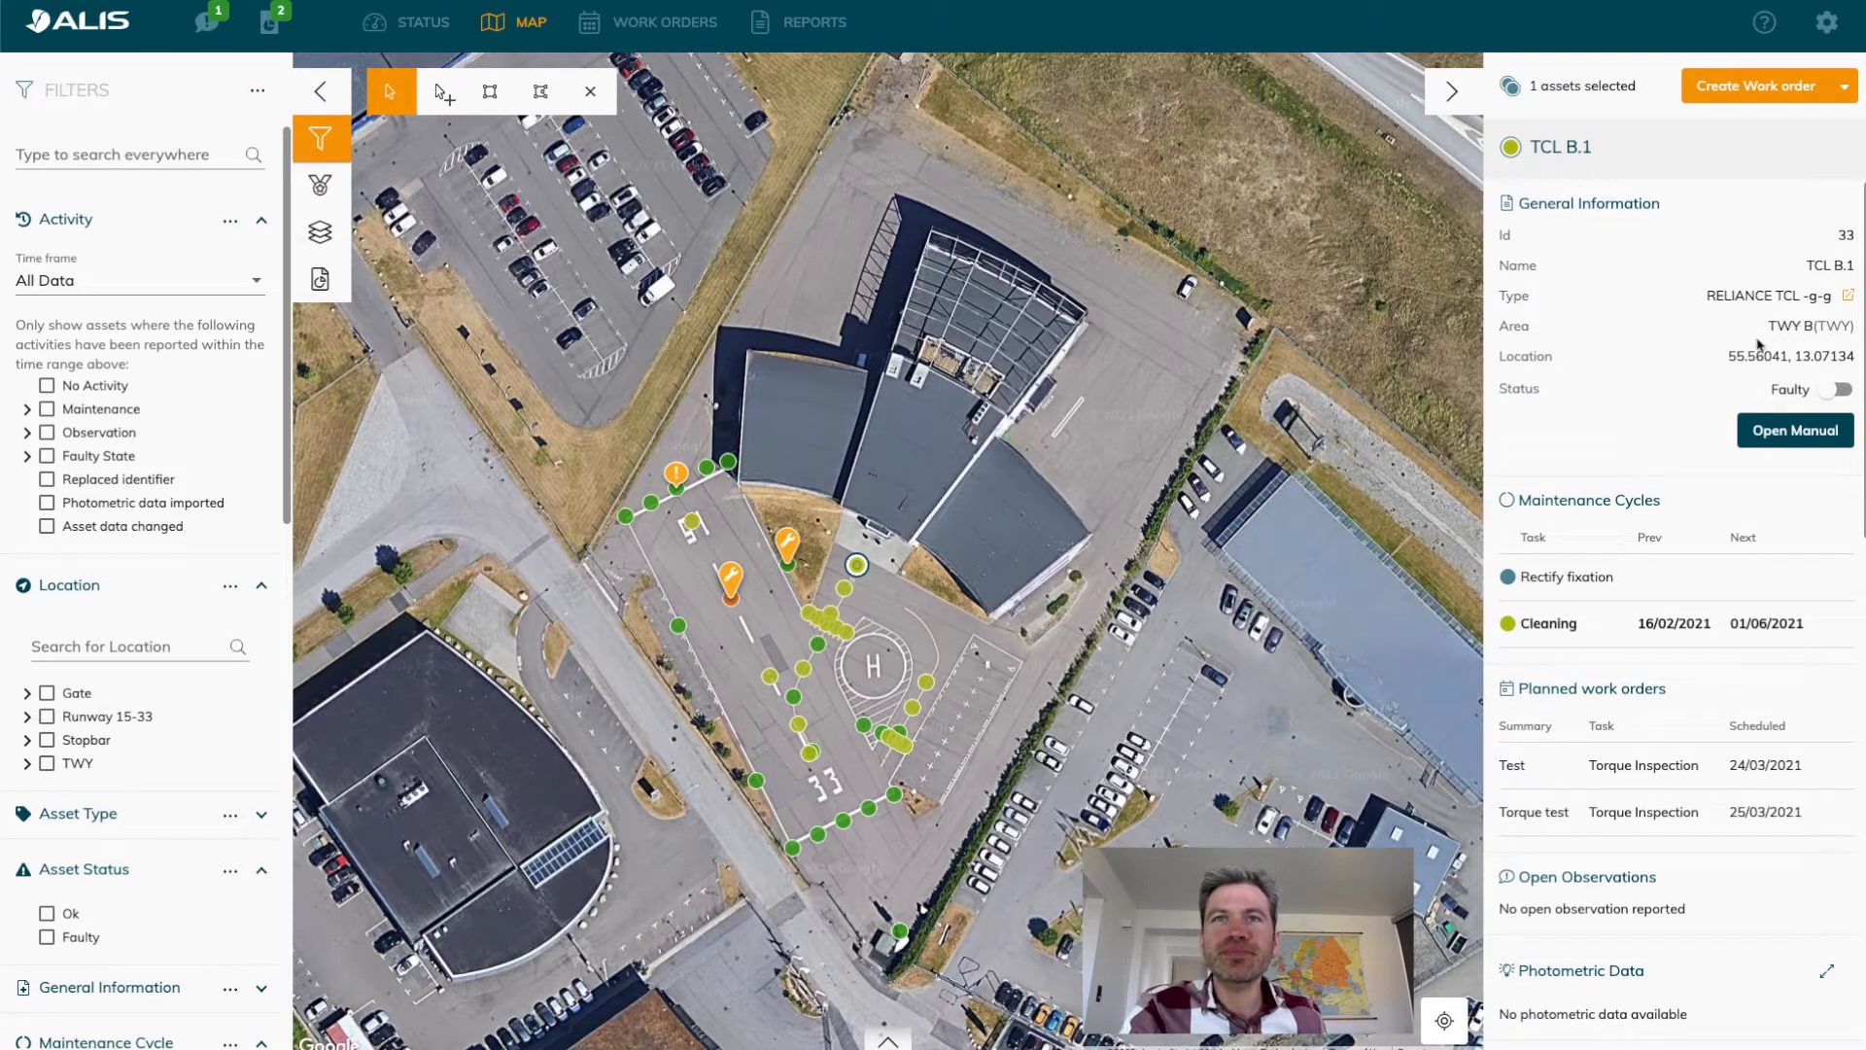
drag(1731, 356, 1838, 360)
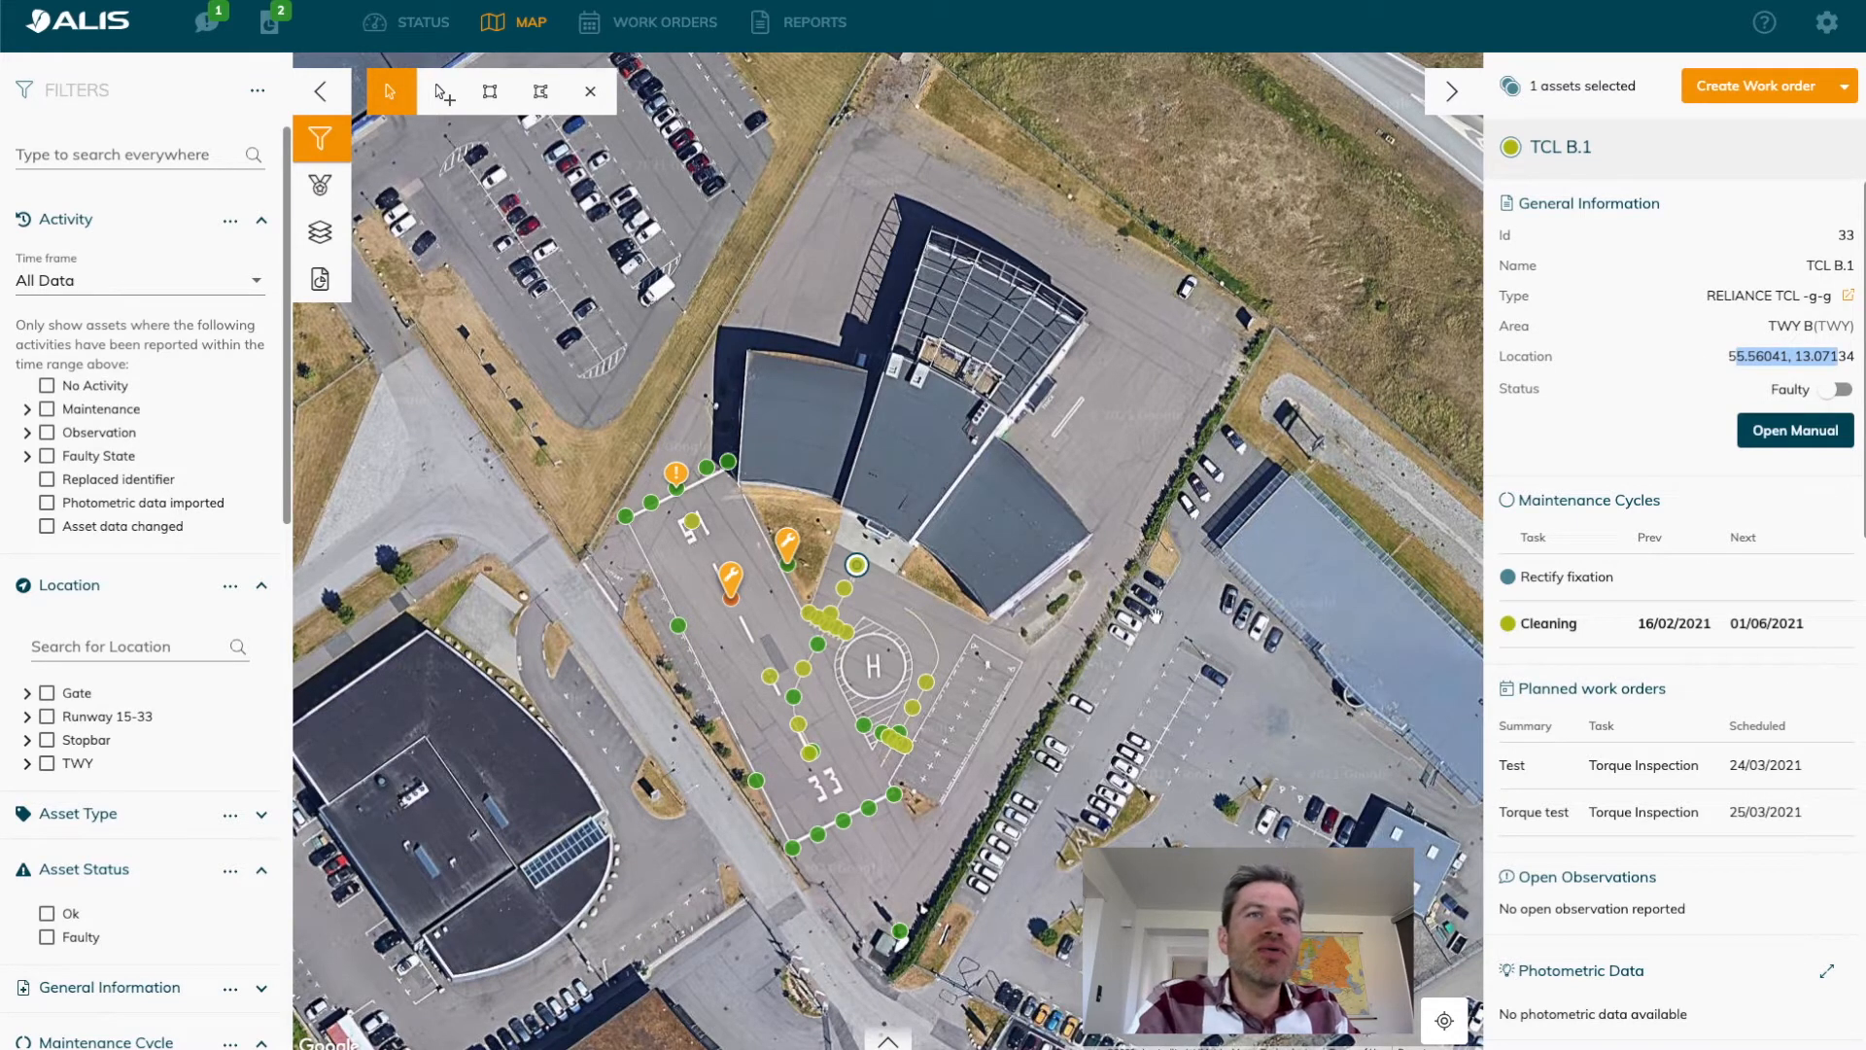
Select the TCL A.2 light on the map and extend the selection to all three TWY C lights with a rectangular selection.
drag(1014, 678, 1046, 617)
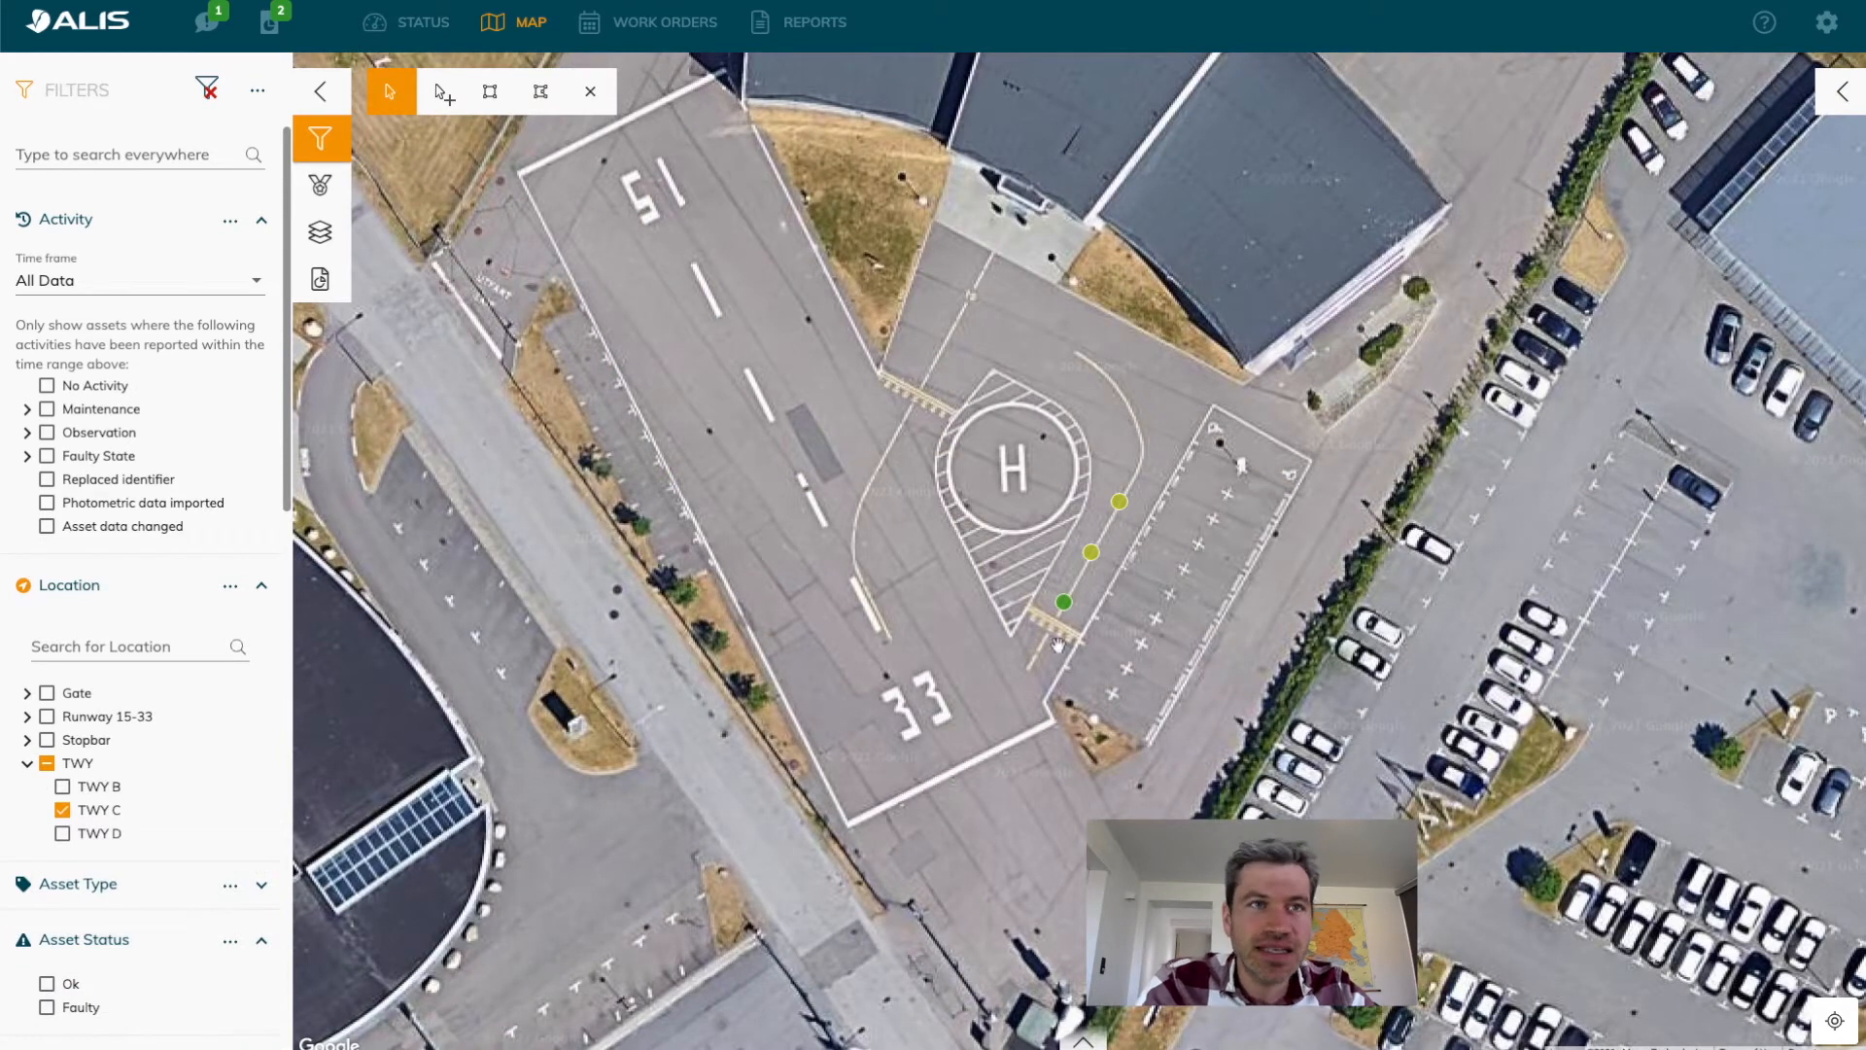
click(1091, 553)
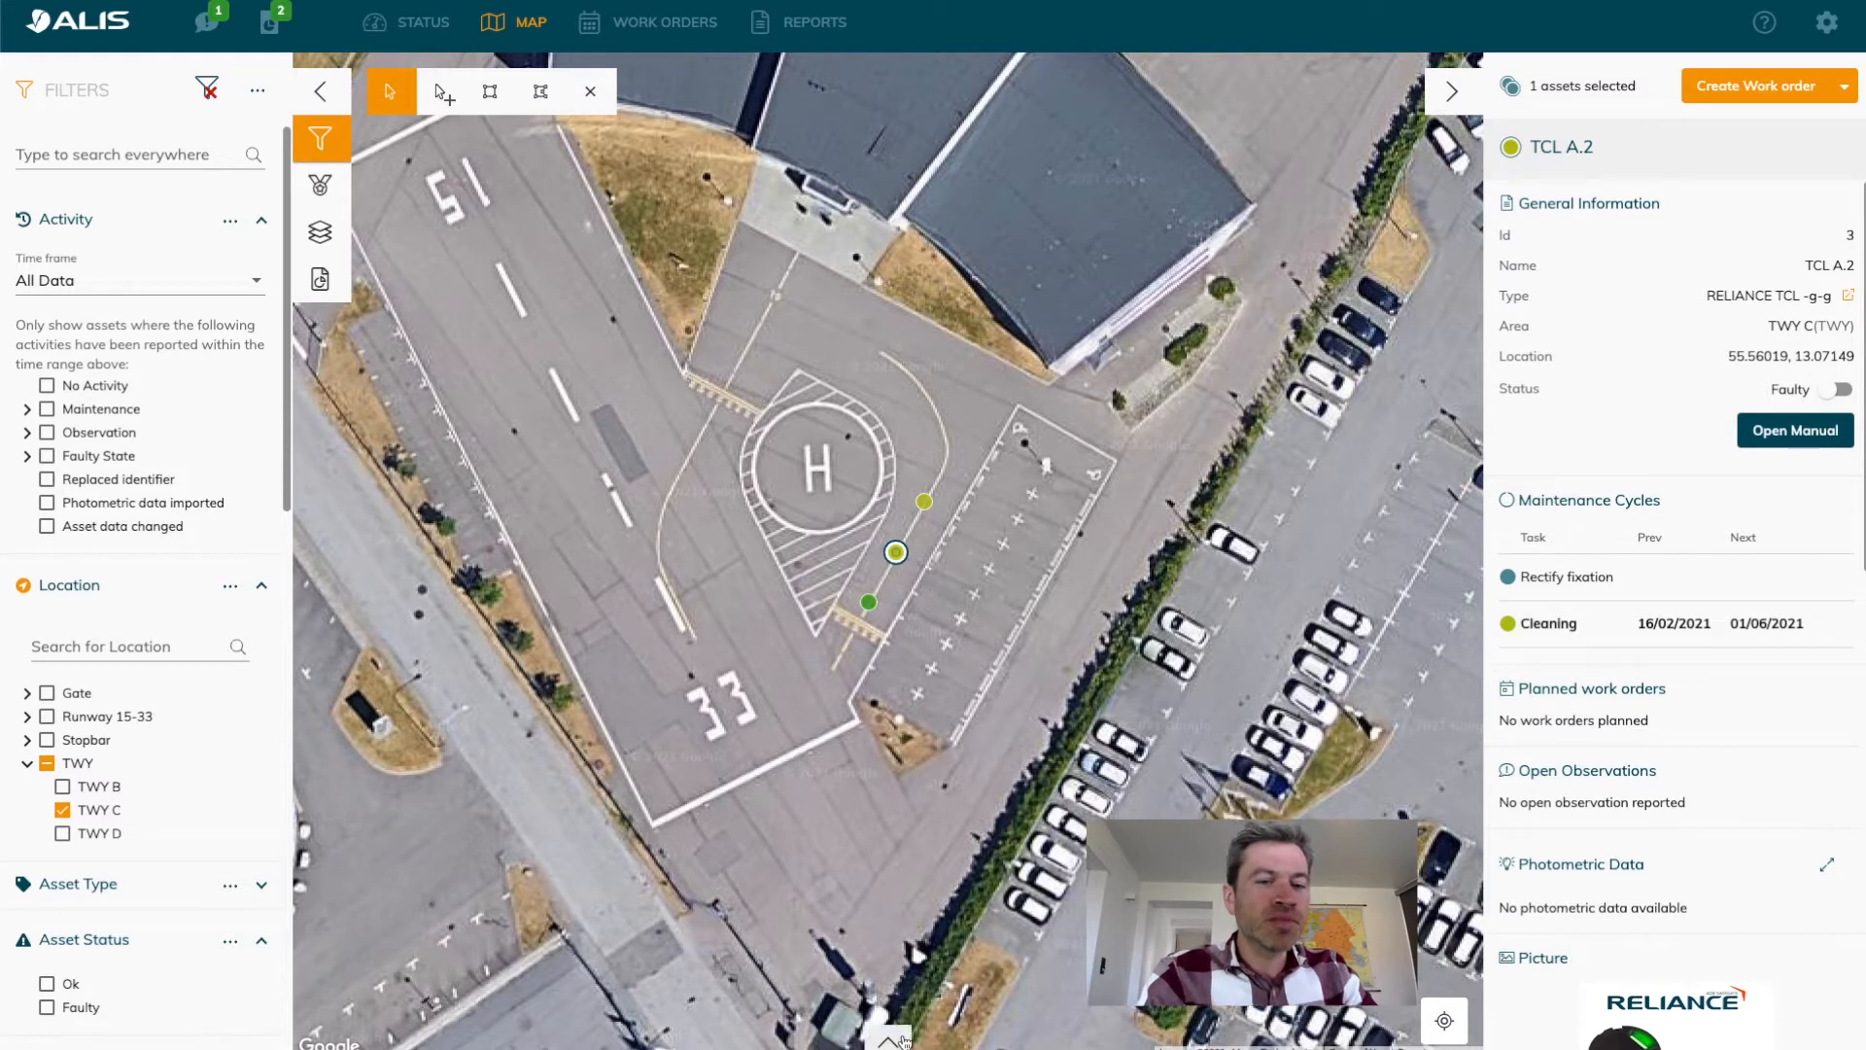
click(491, 94)
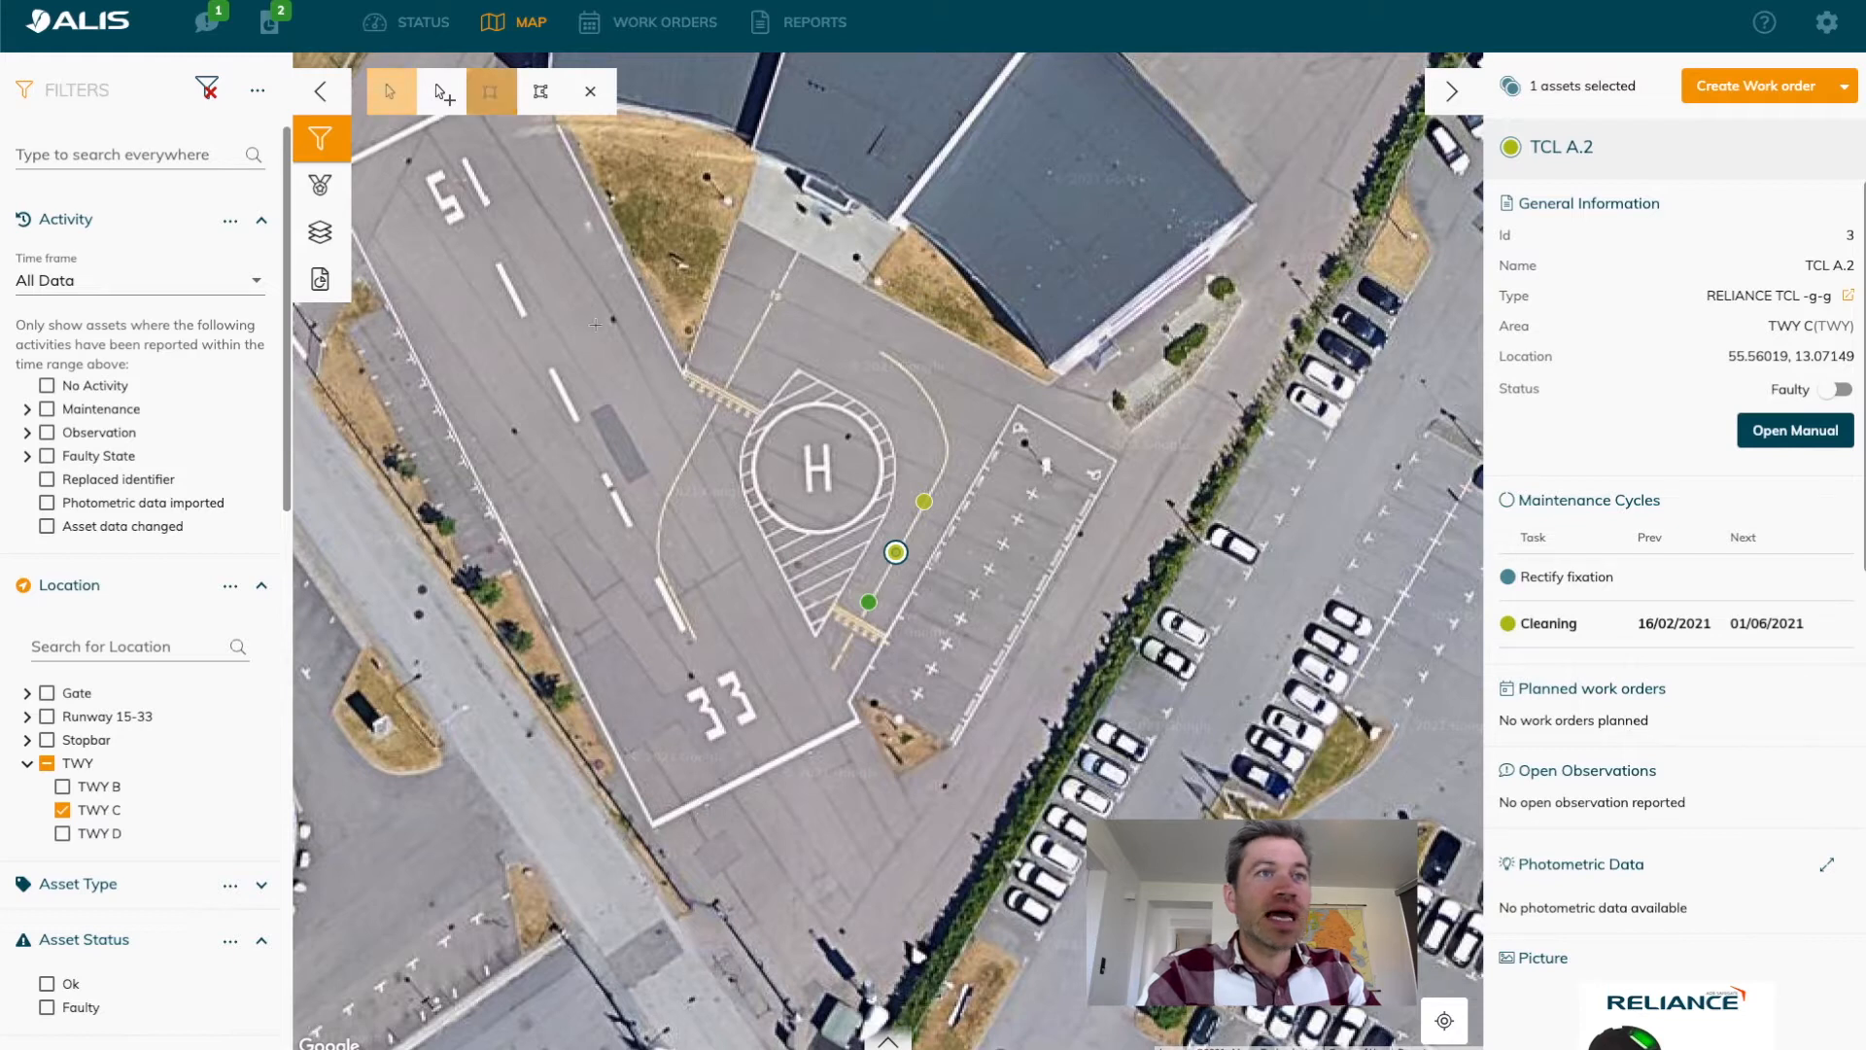
drag(776, 398, 1022, 703)
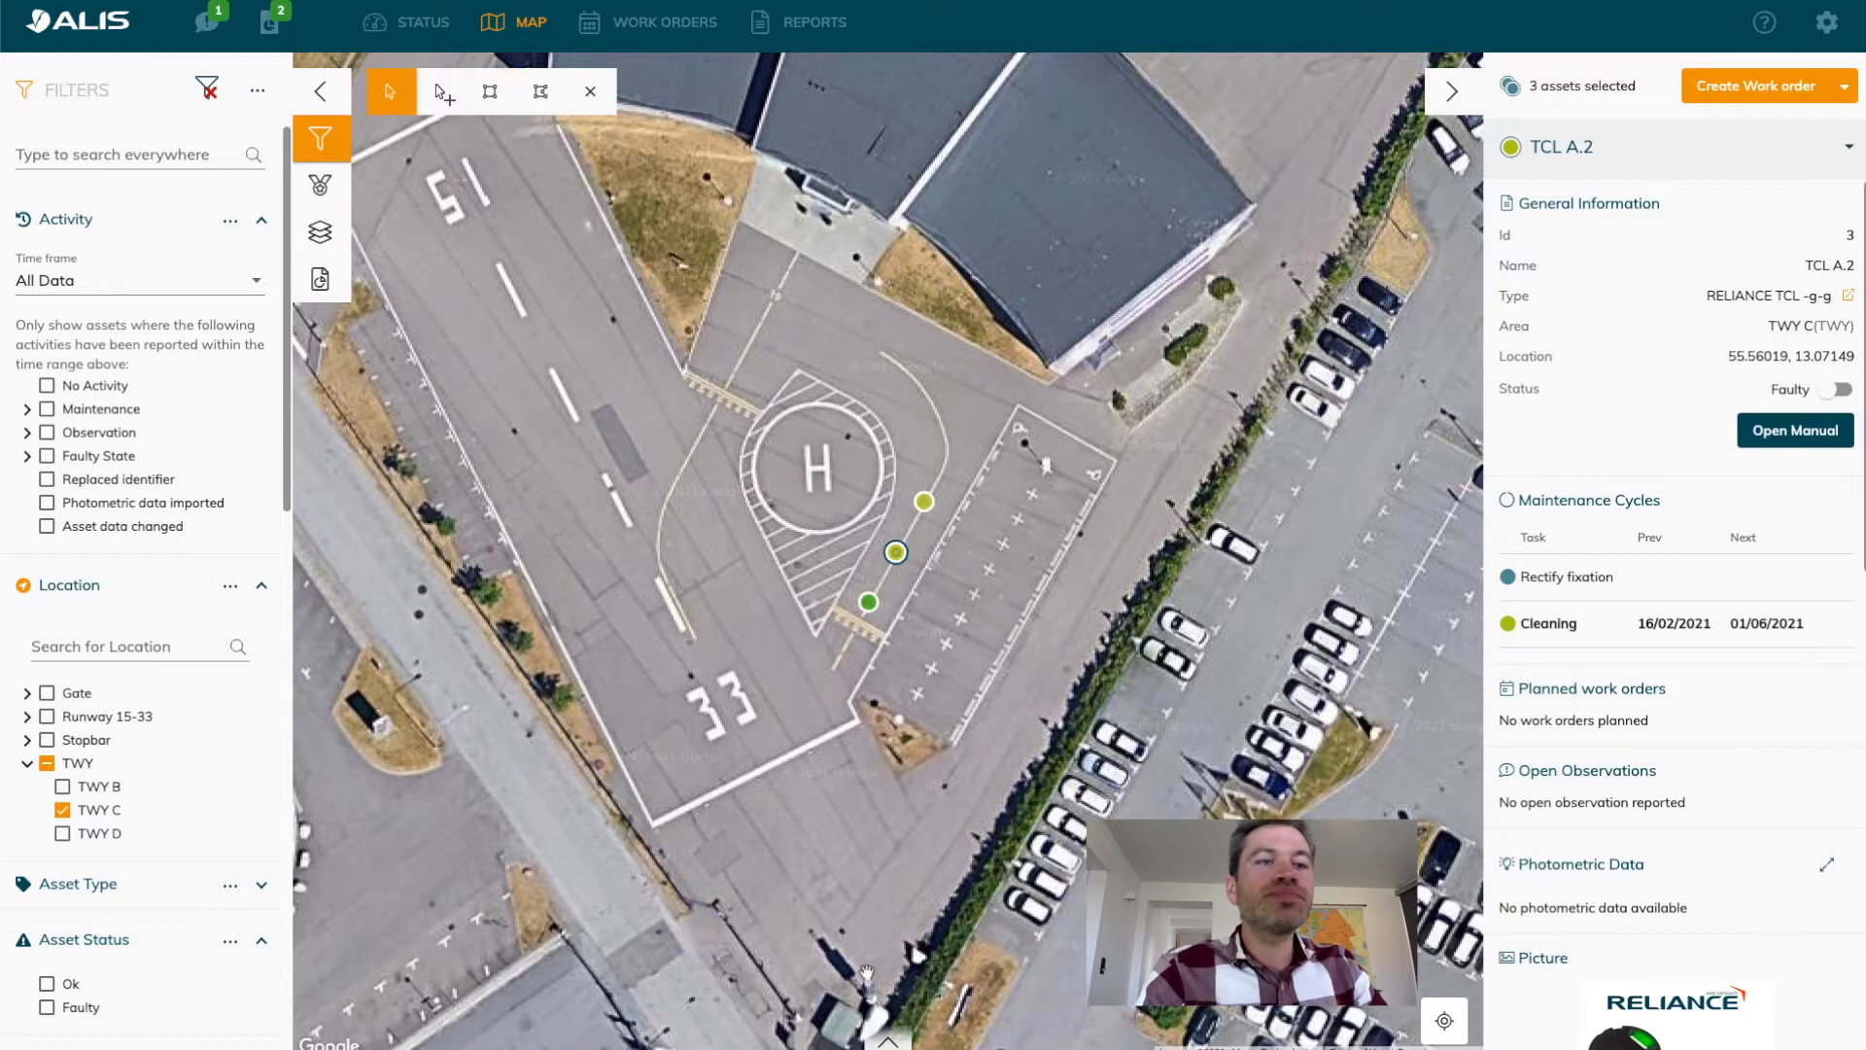
Export the three selected assets from the asset list and open the downloaded assets (22).csv in Excel.
click(888, 1040)
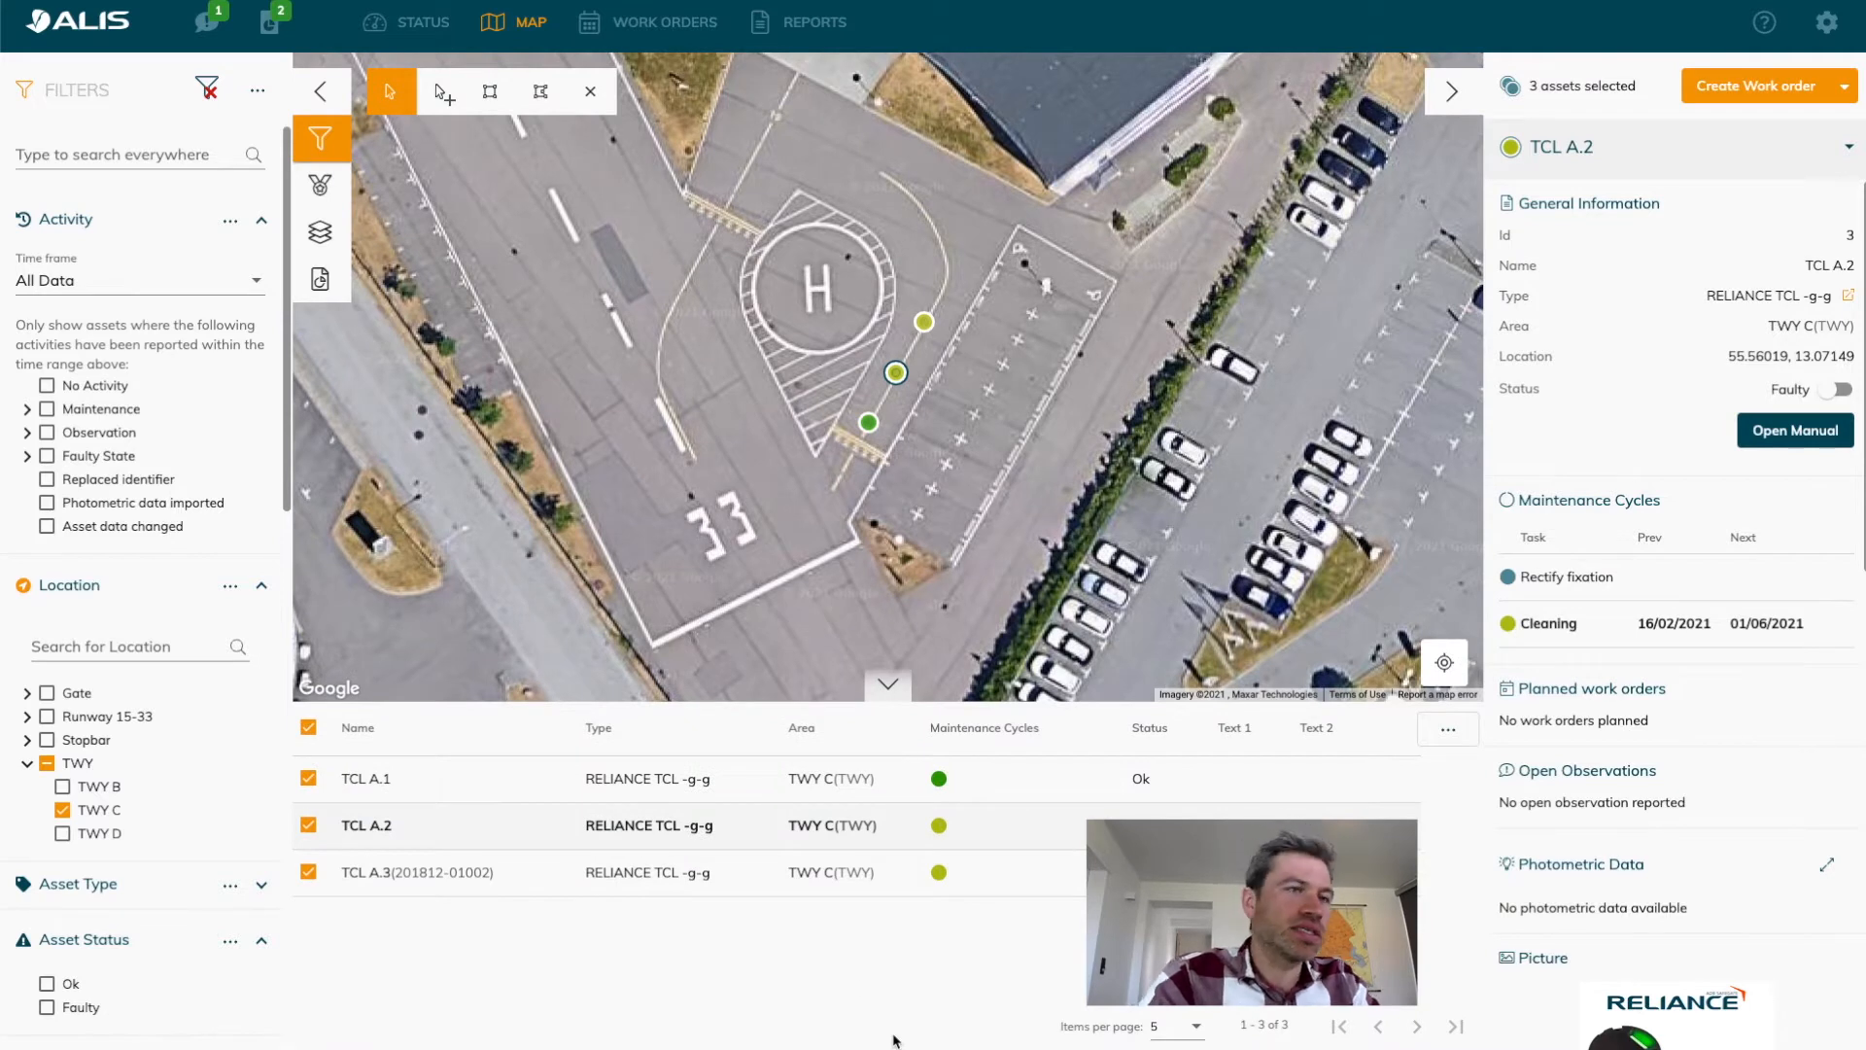
click(1460, 741)
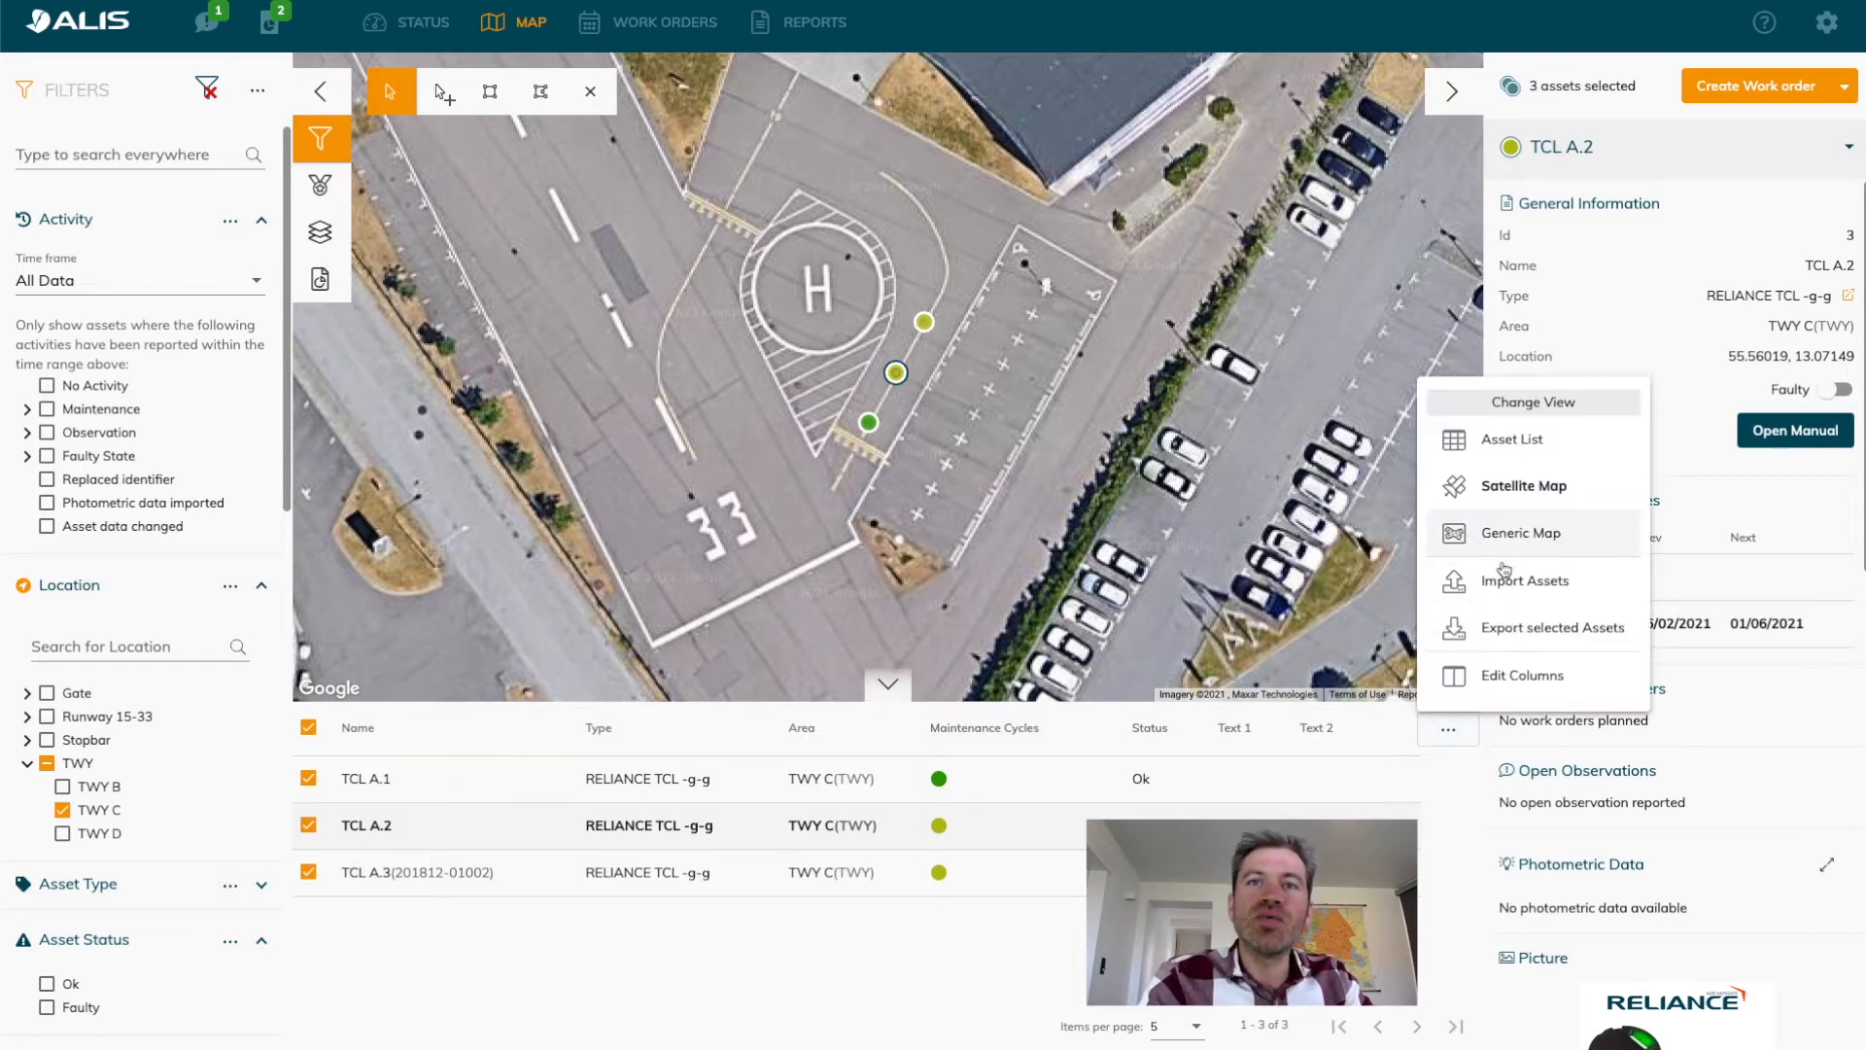
click(1532, 629)
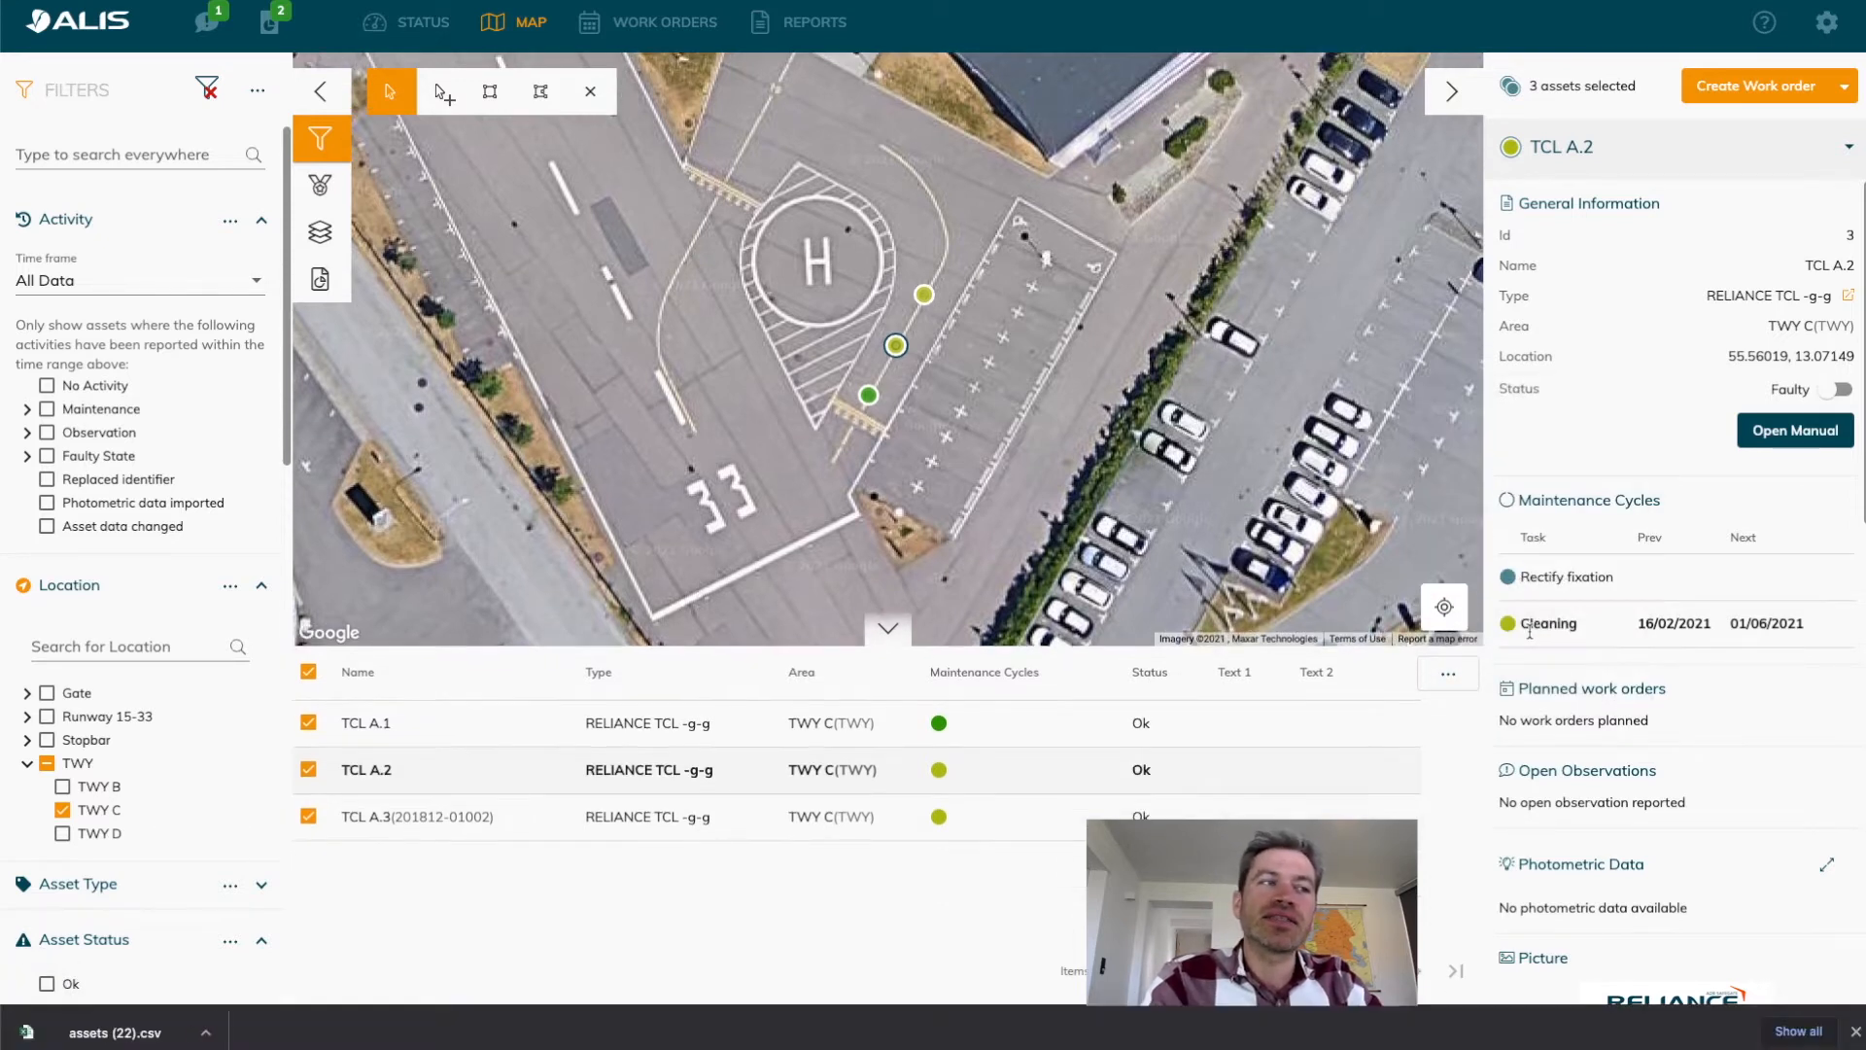
click(83, 1035)
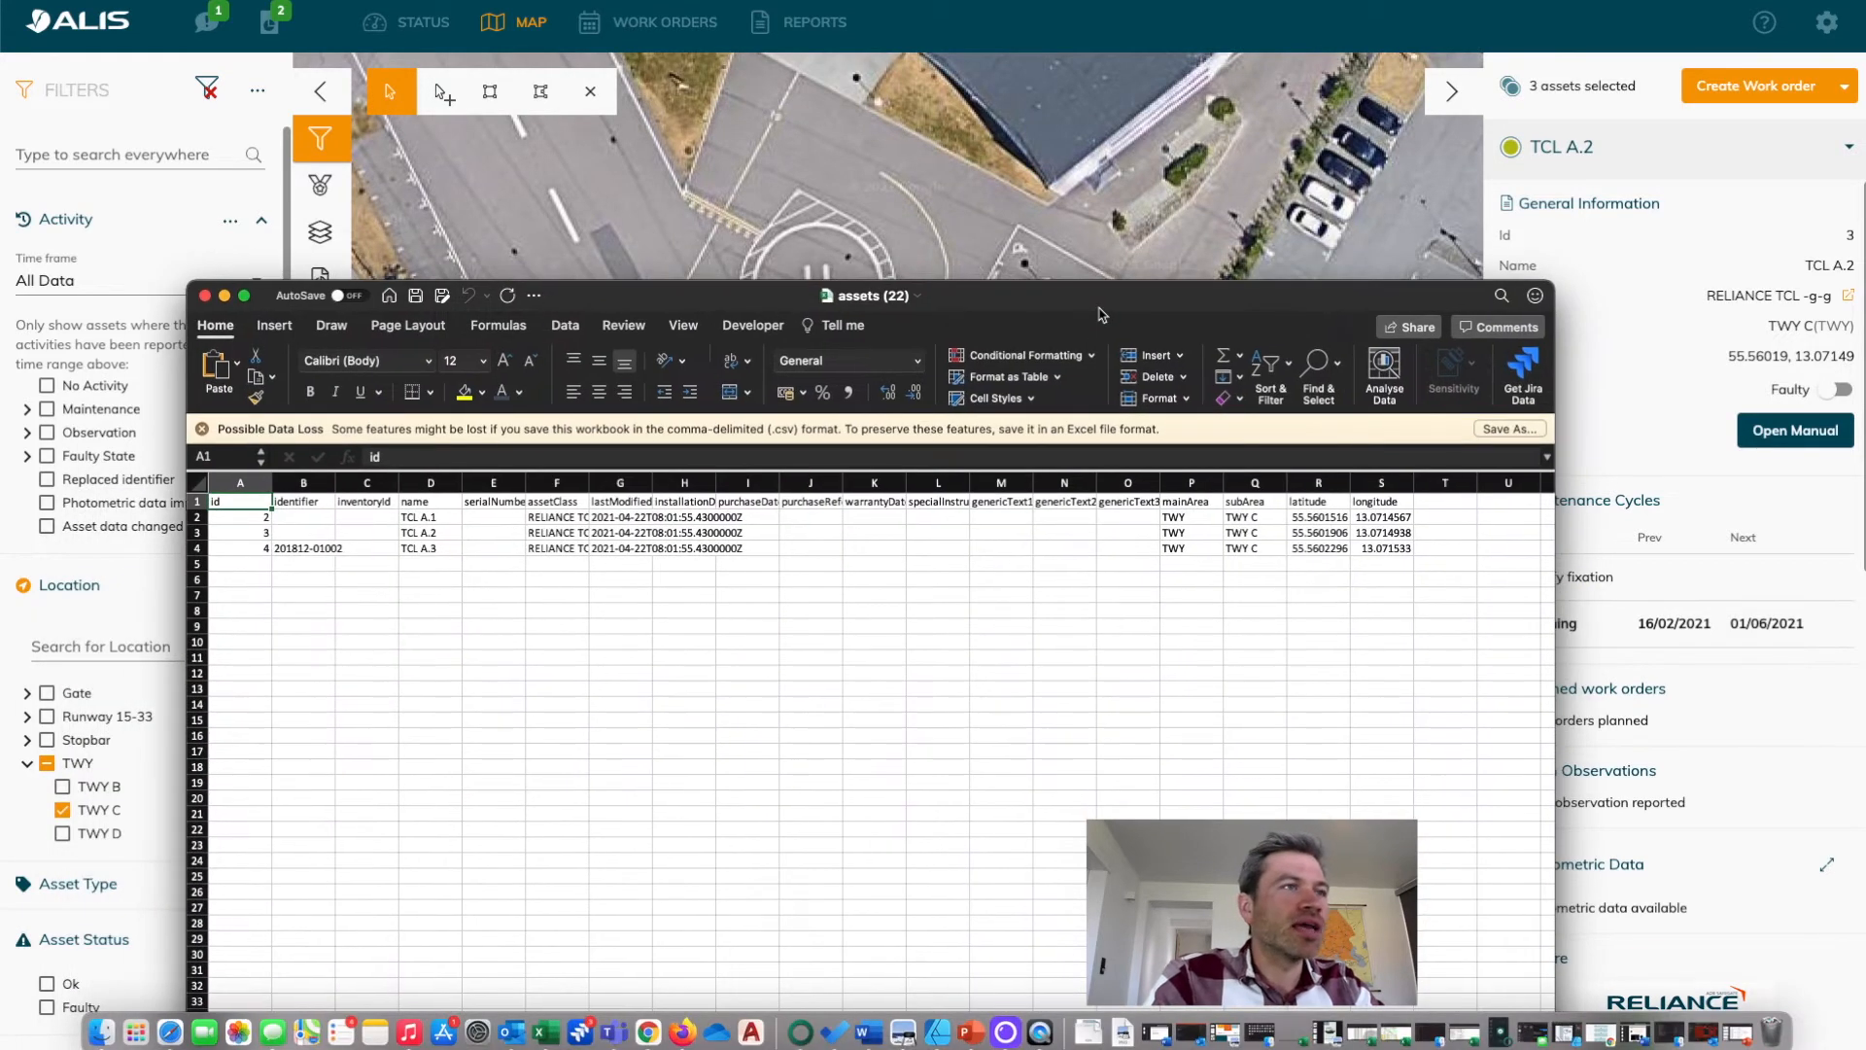
Examine the exported asset columns, in particular the mainArea and subArea values of the three lights.
click(445, 634)
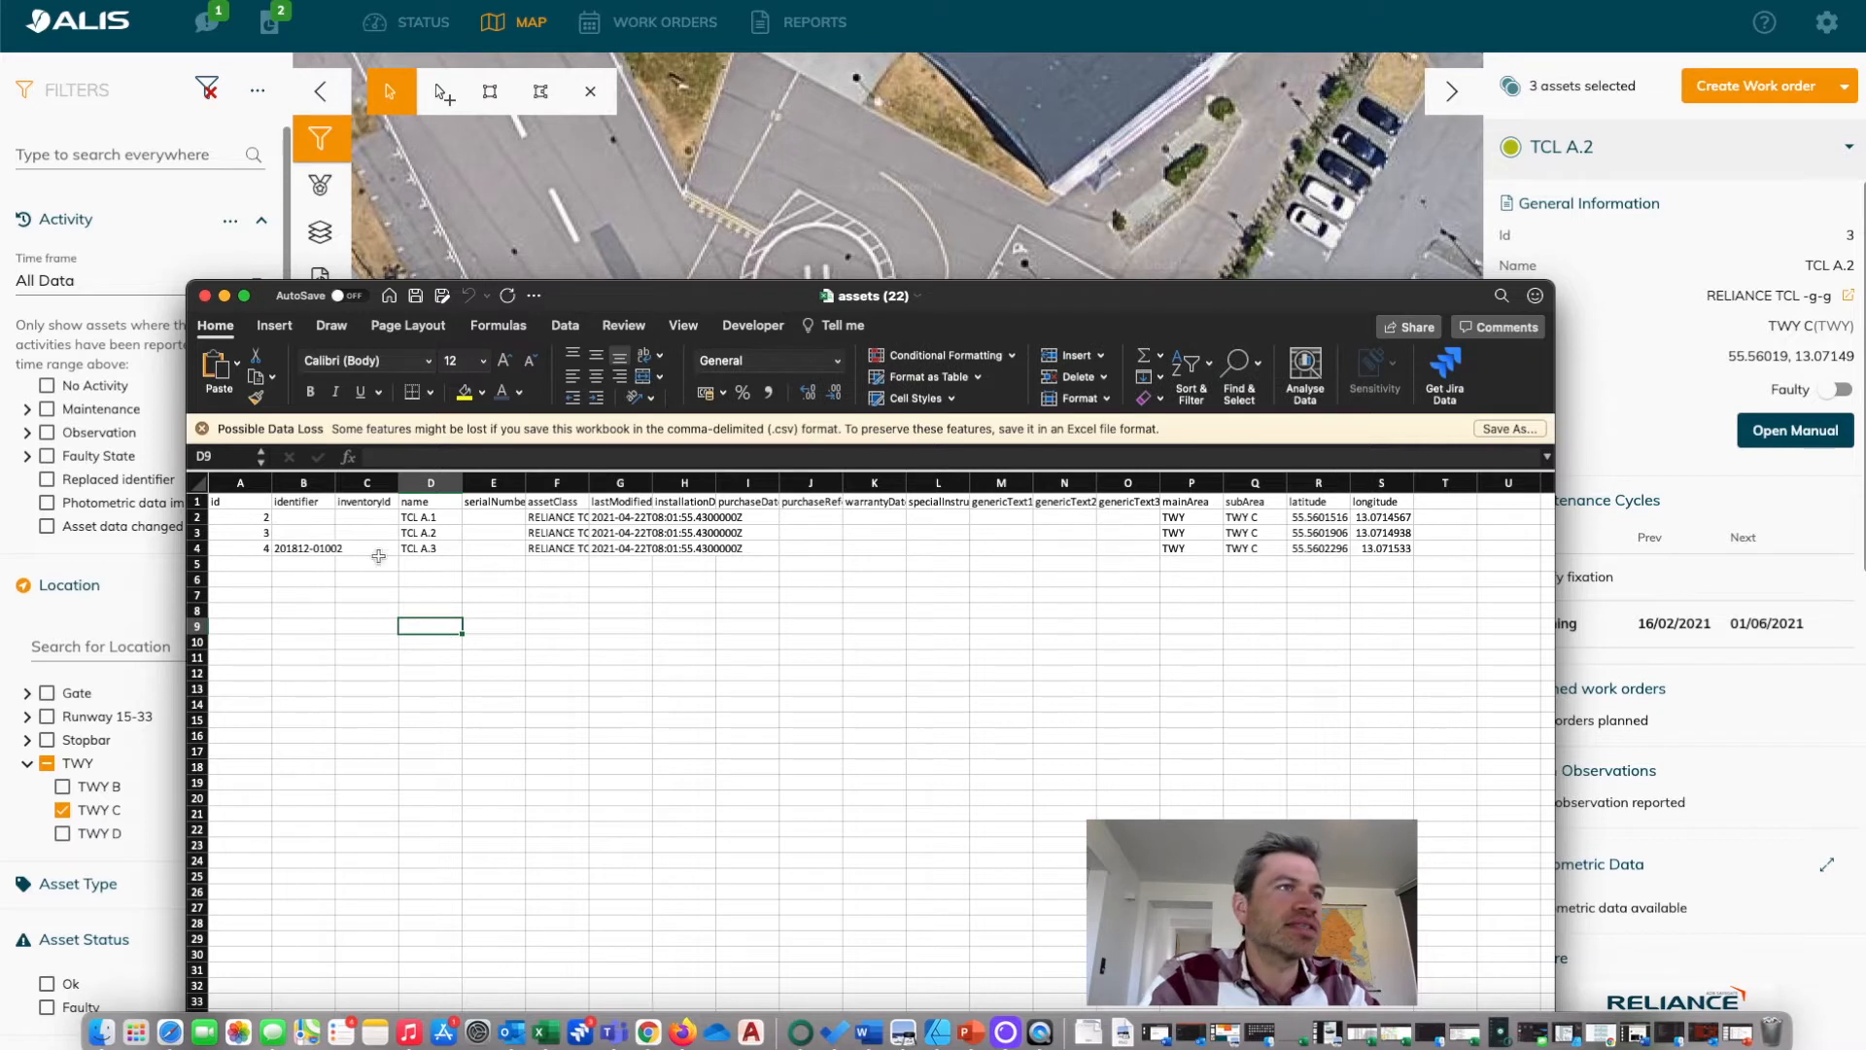
click(360, 608)
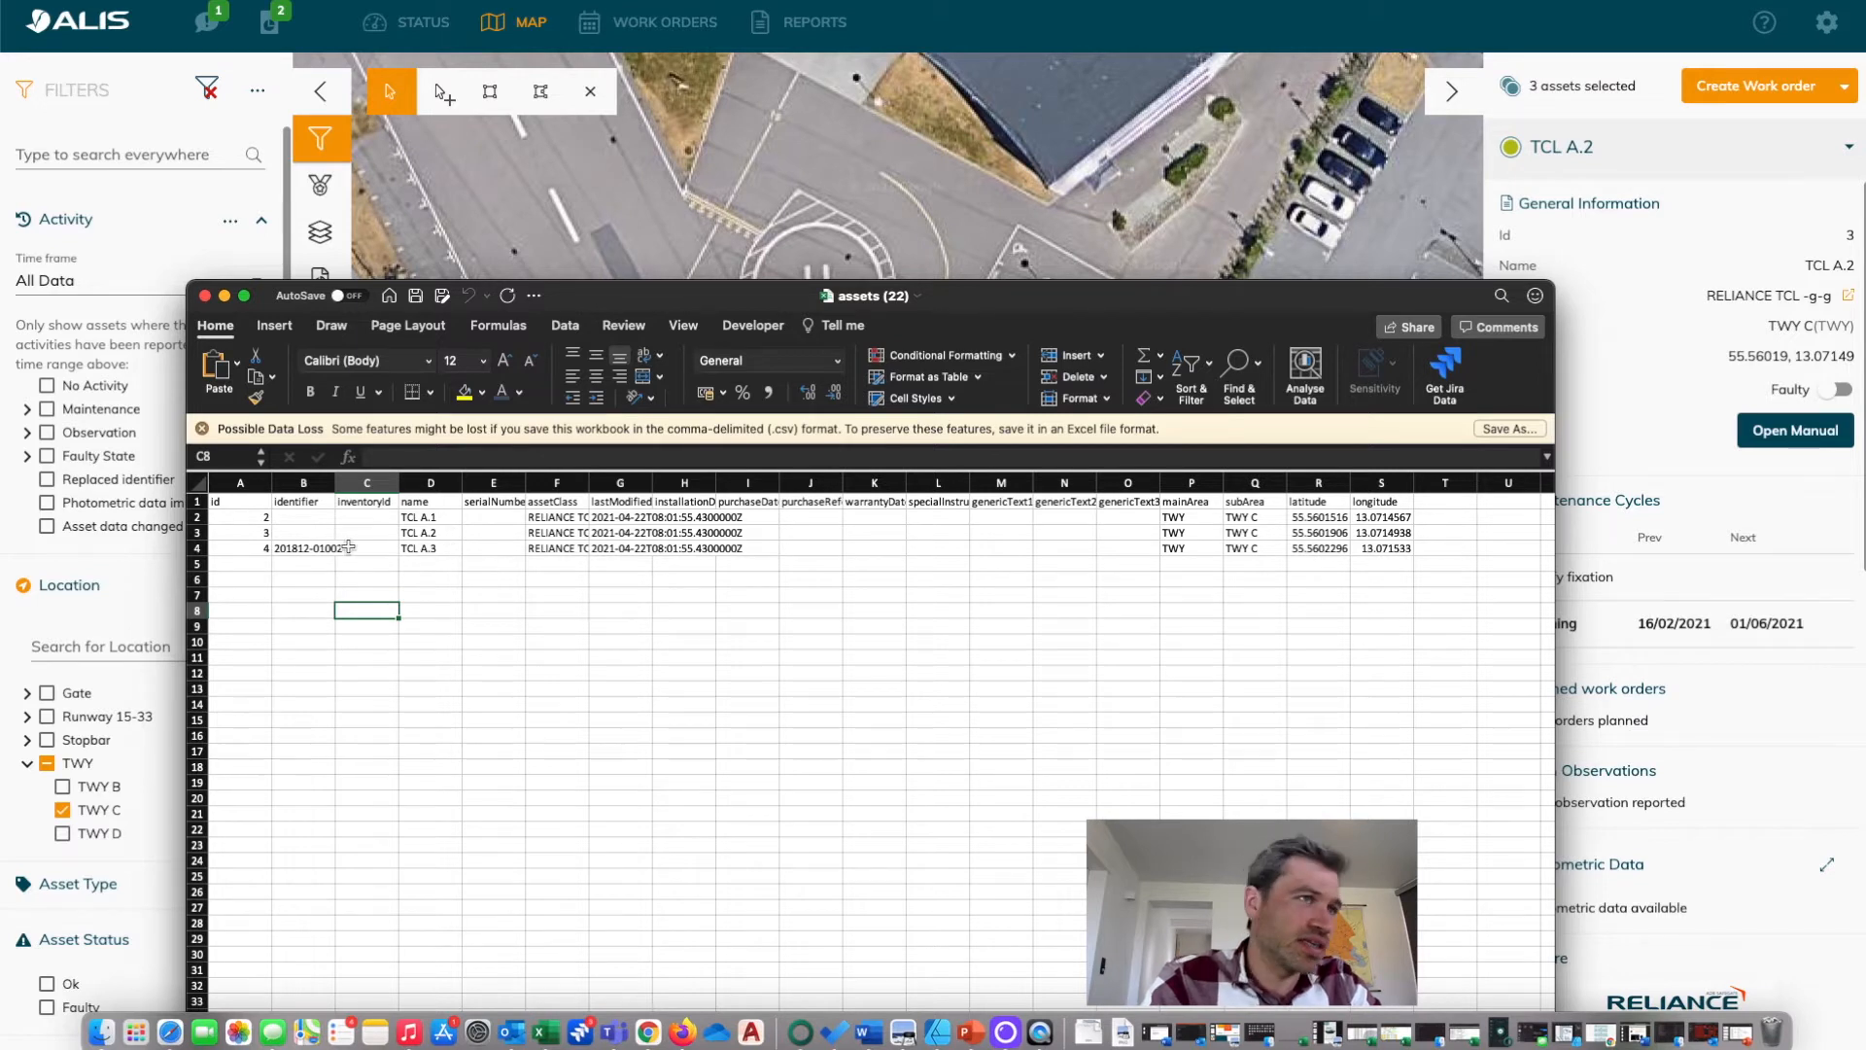
click(1145, 632)
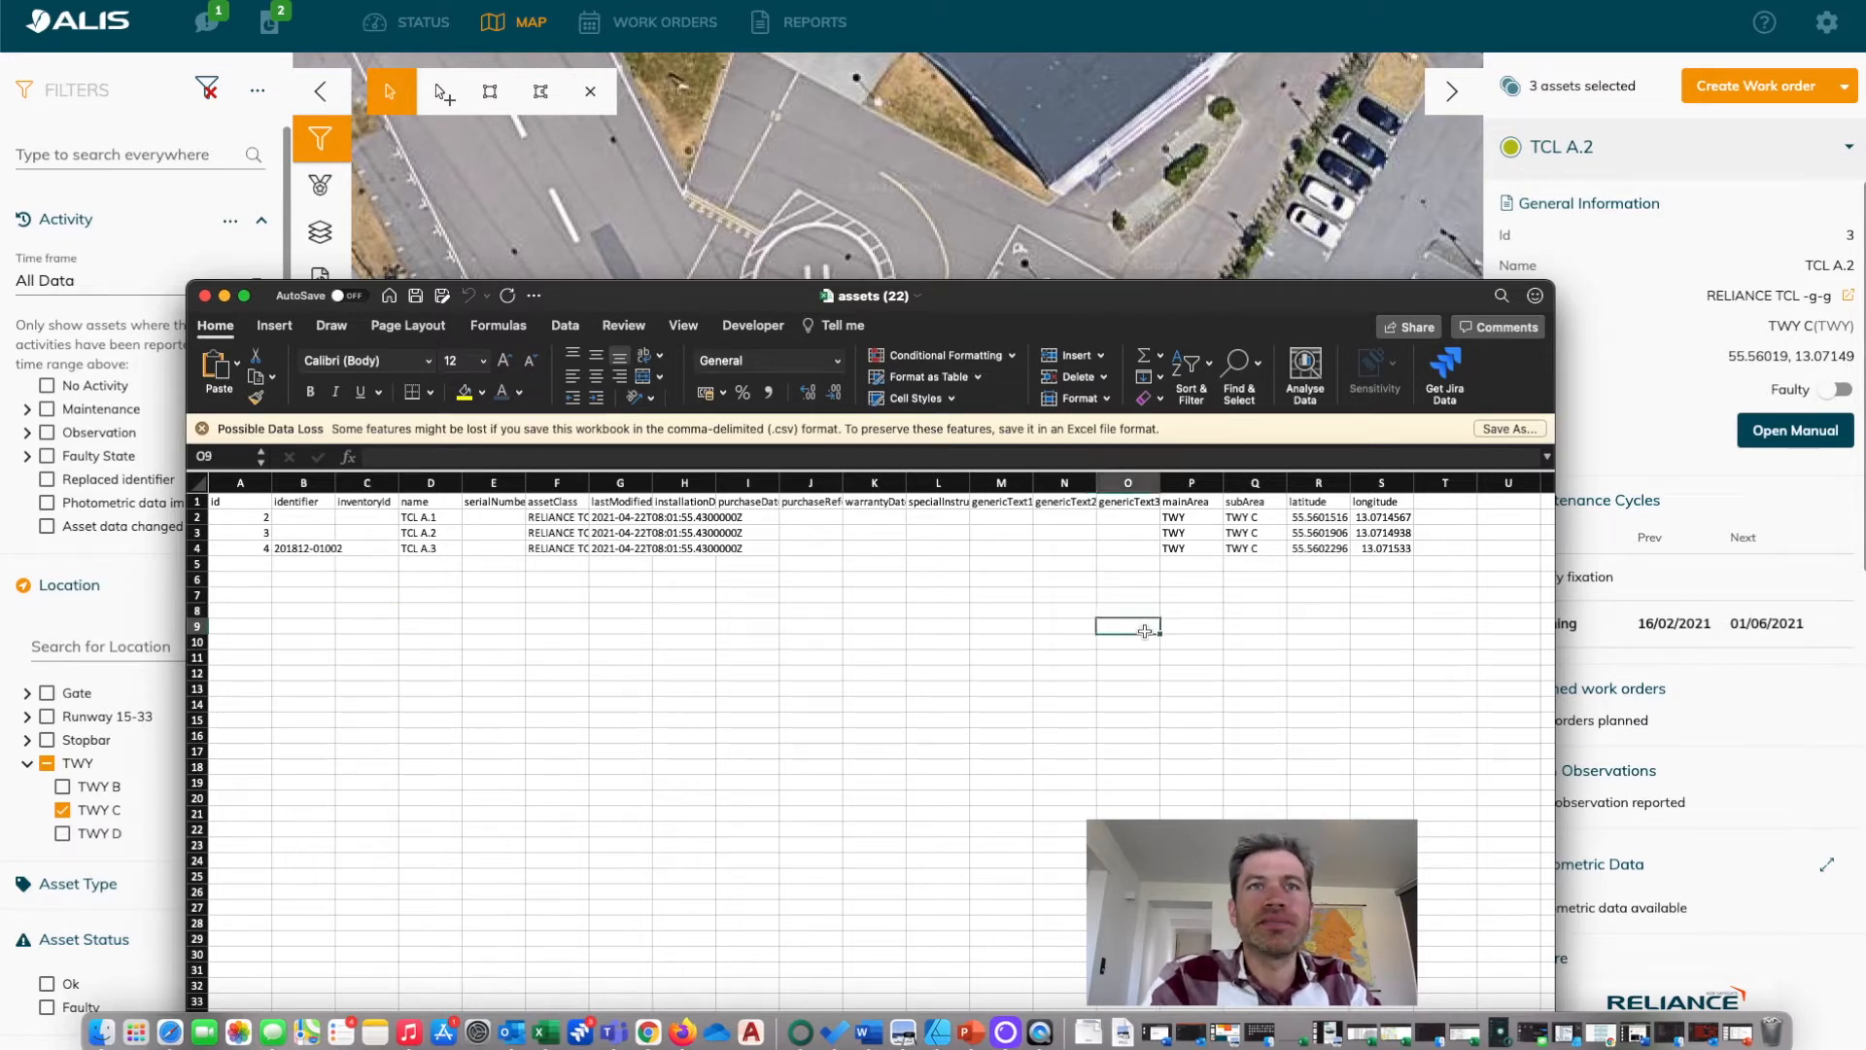
drag(1197, 519, 1275, 552)
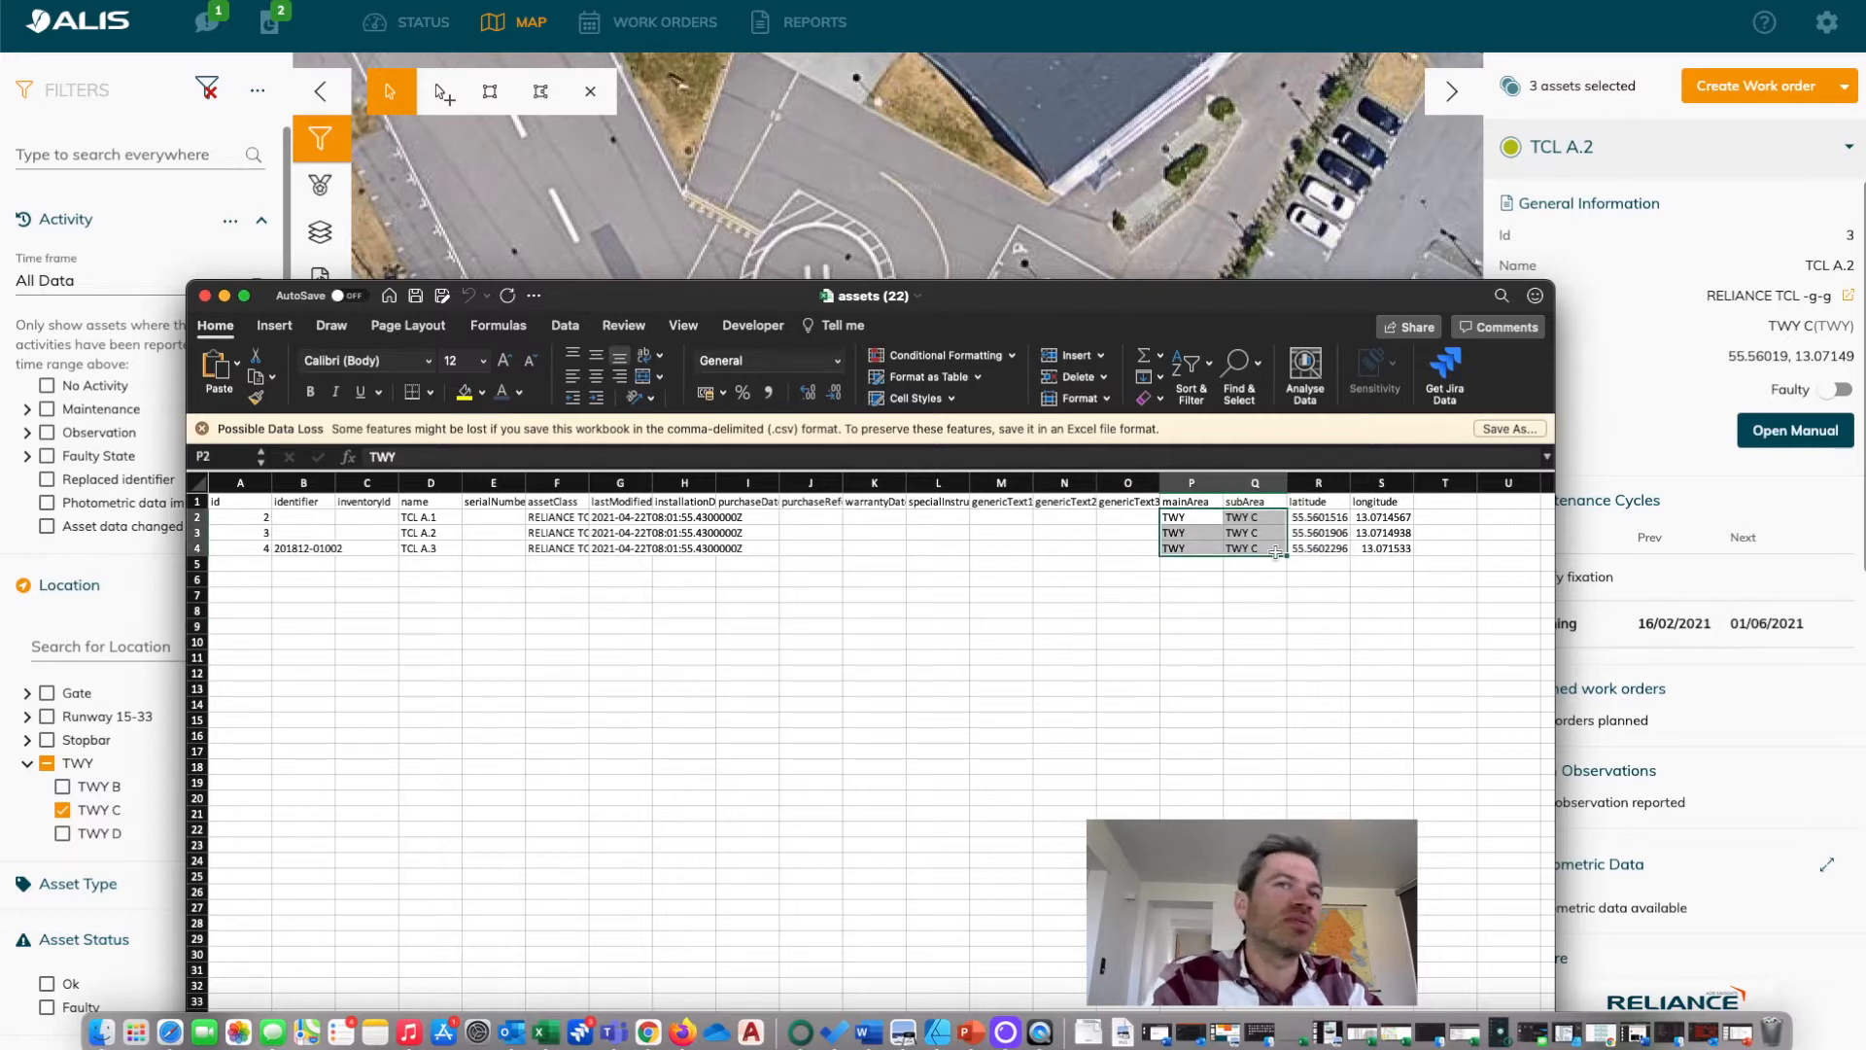
click(1256, 579)
Change the subArea of TCL A.1, TCL A.2 and TCL A.3 to TWY A, and save and close the CSV file.
click(1278, 518)
double_click(1278, 518)
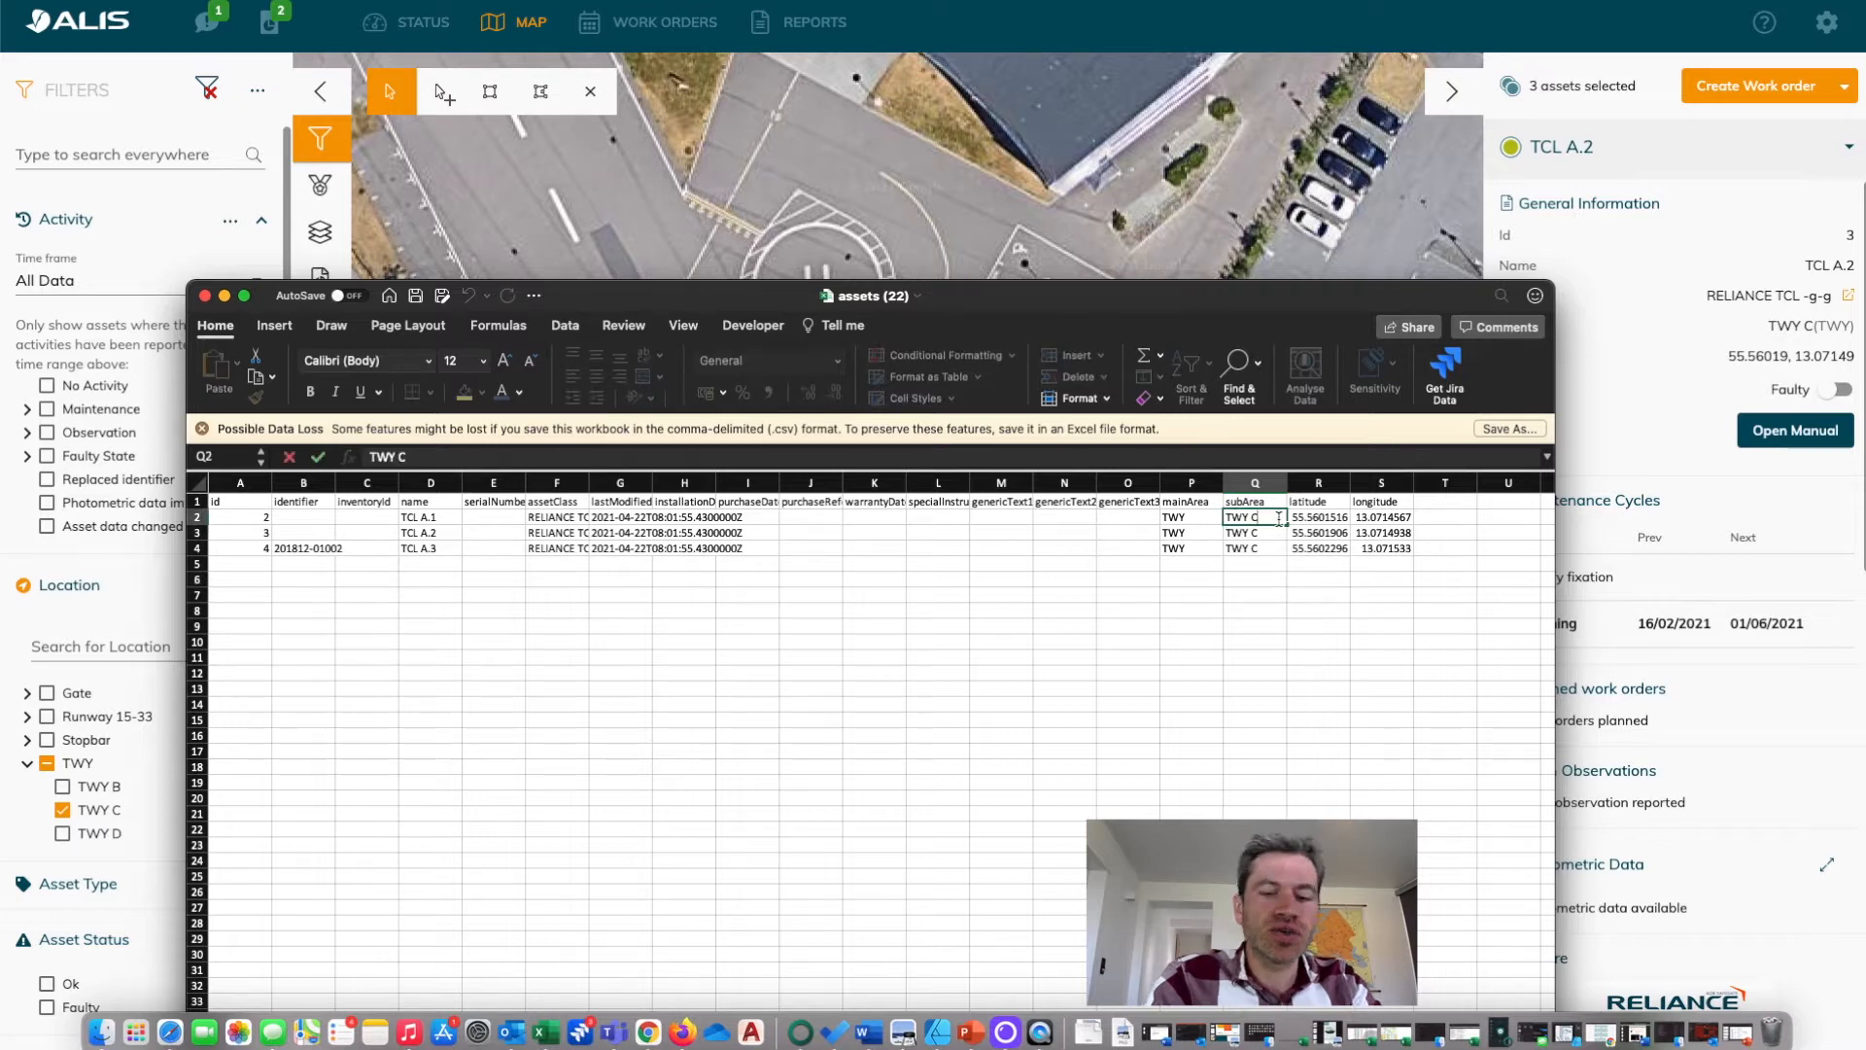
key(BackSpace)
text(A)
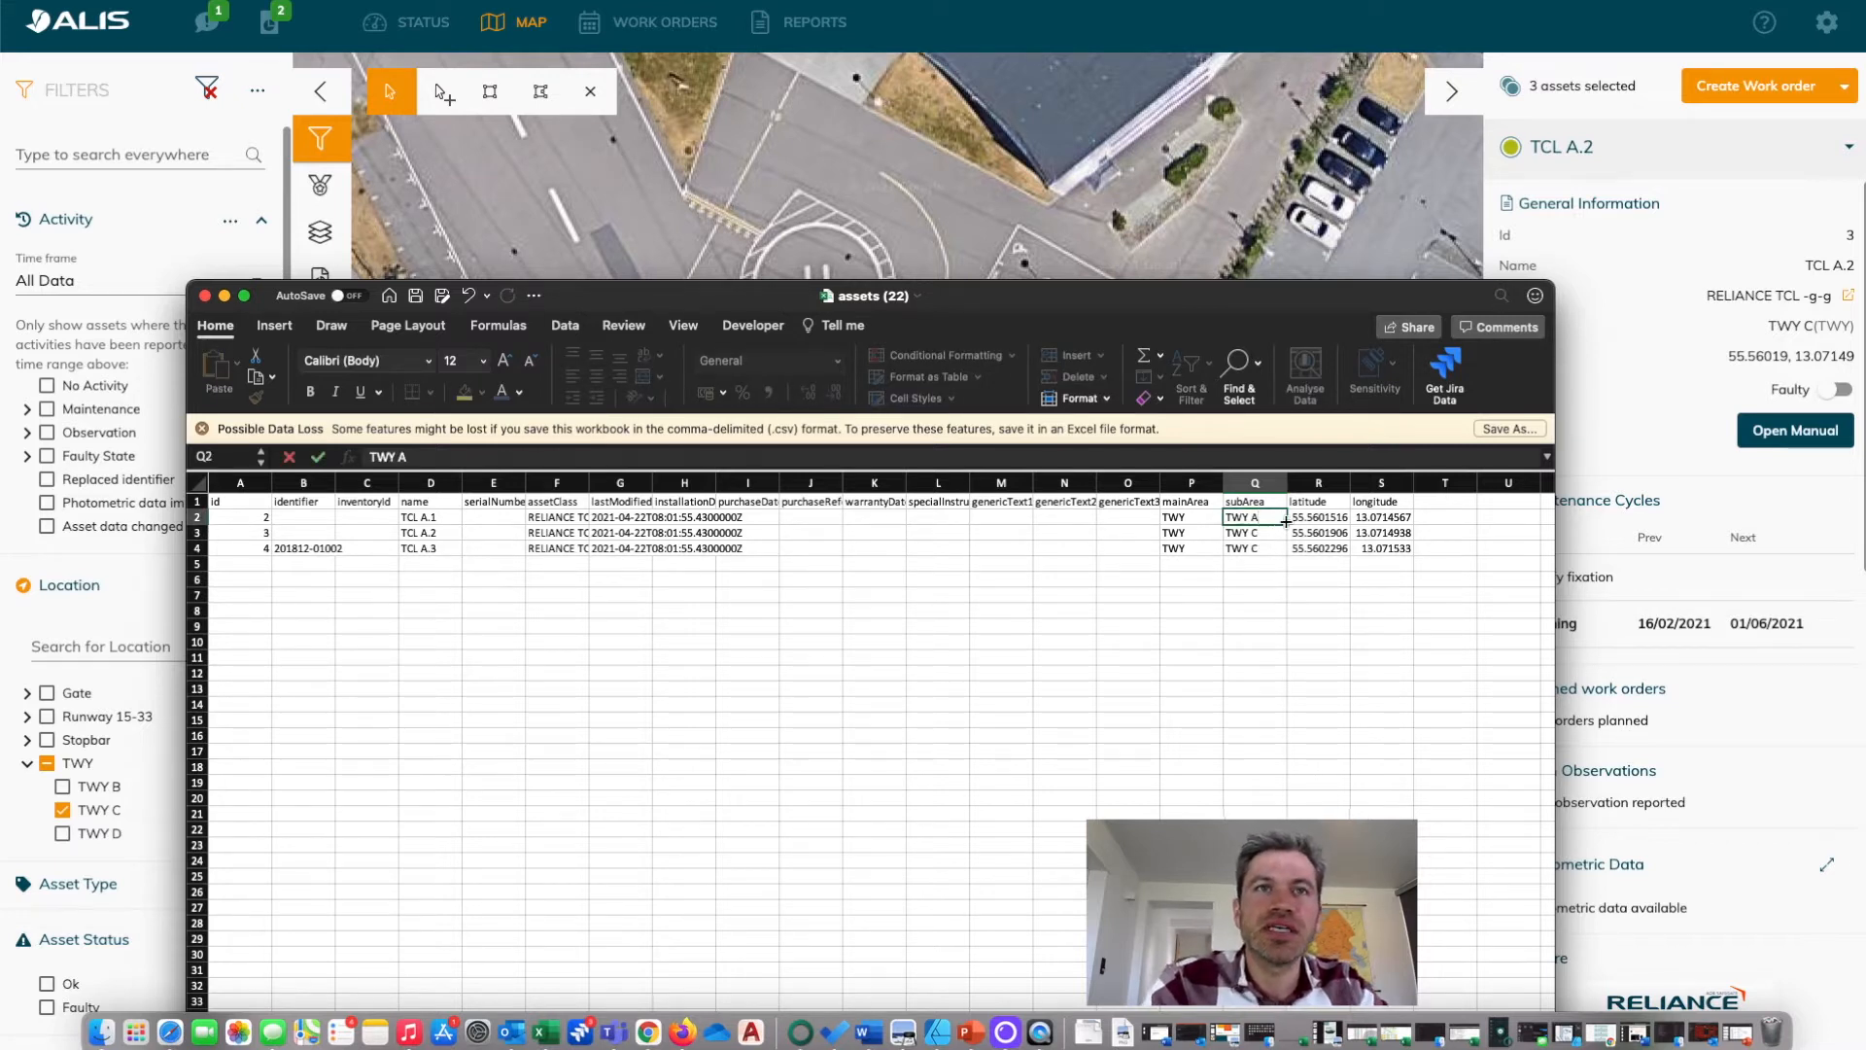
drag(1288, 523, 1285, 554)
click(1274, 592)
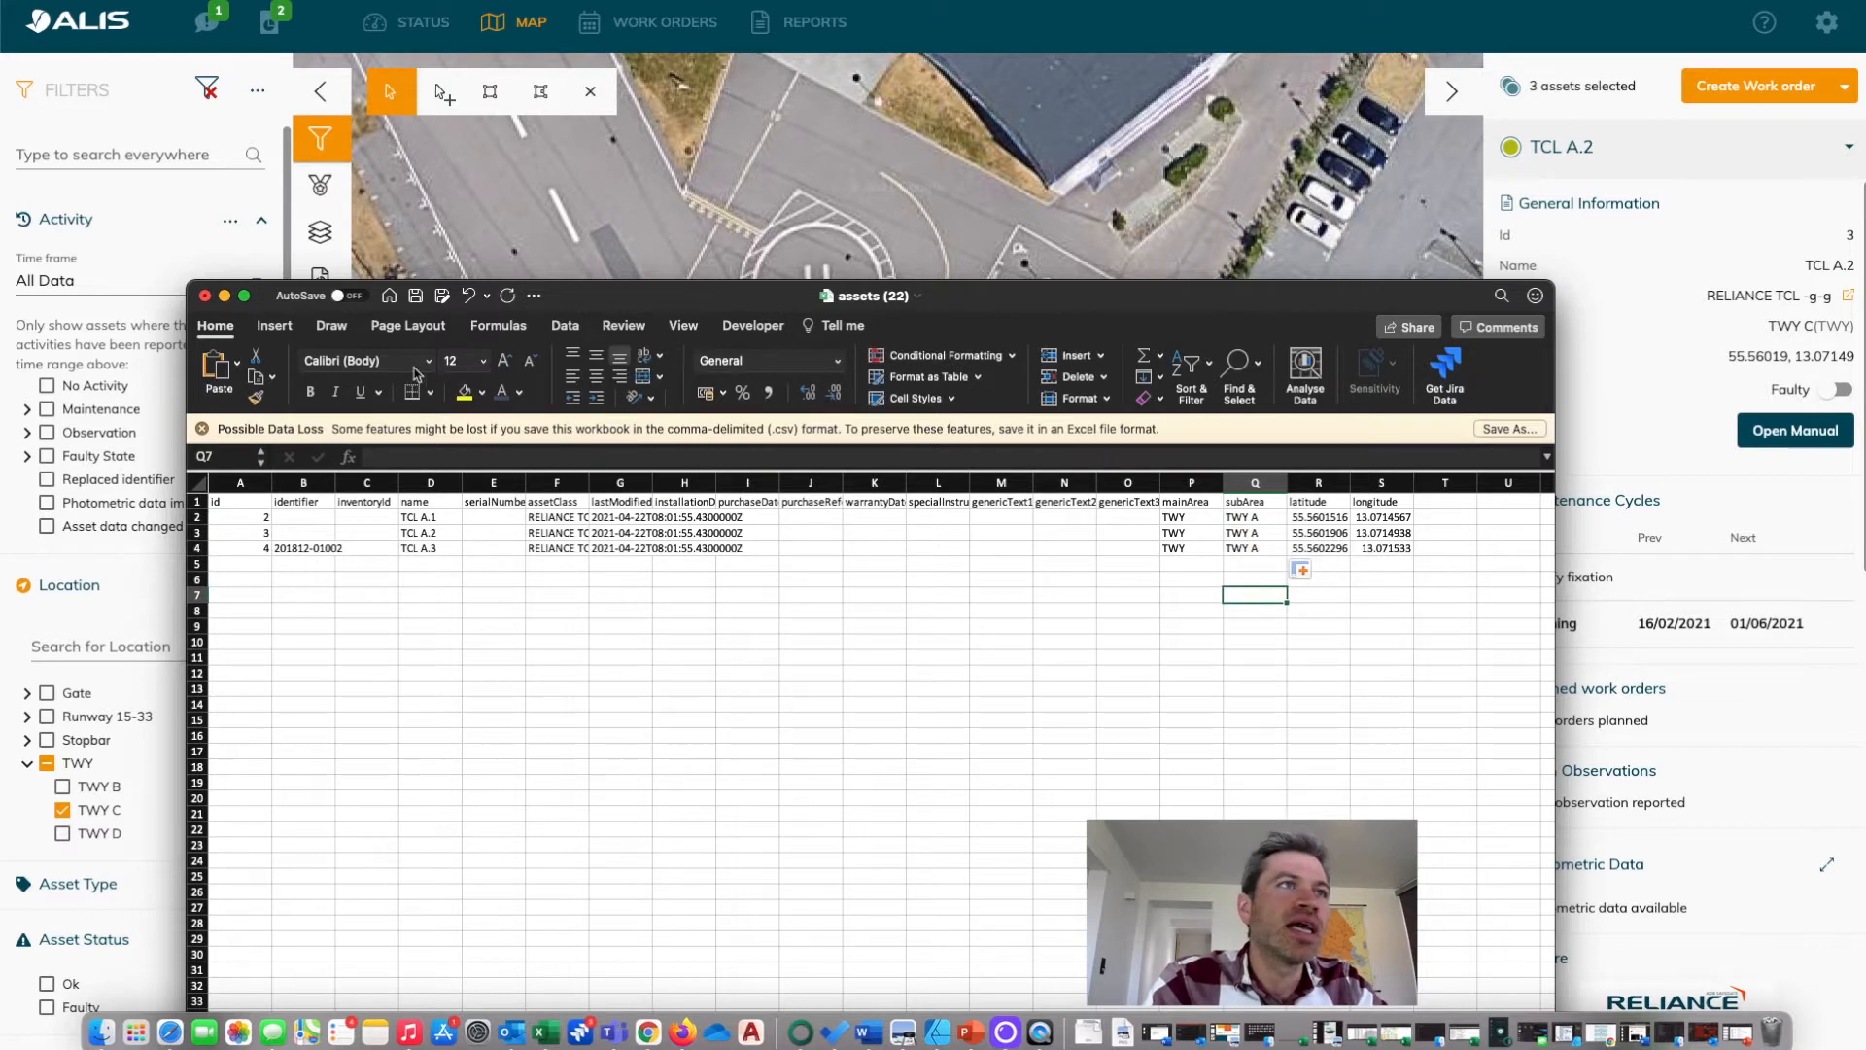
click(423, 300)
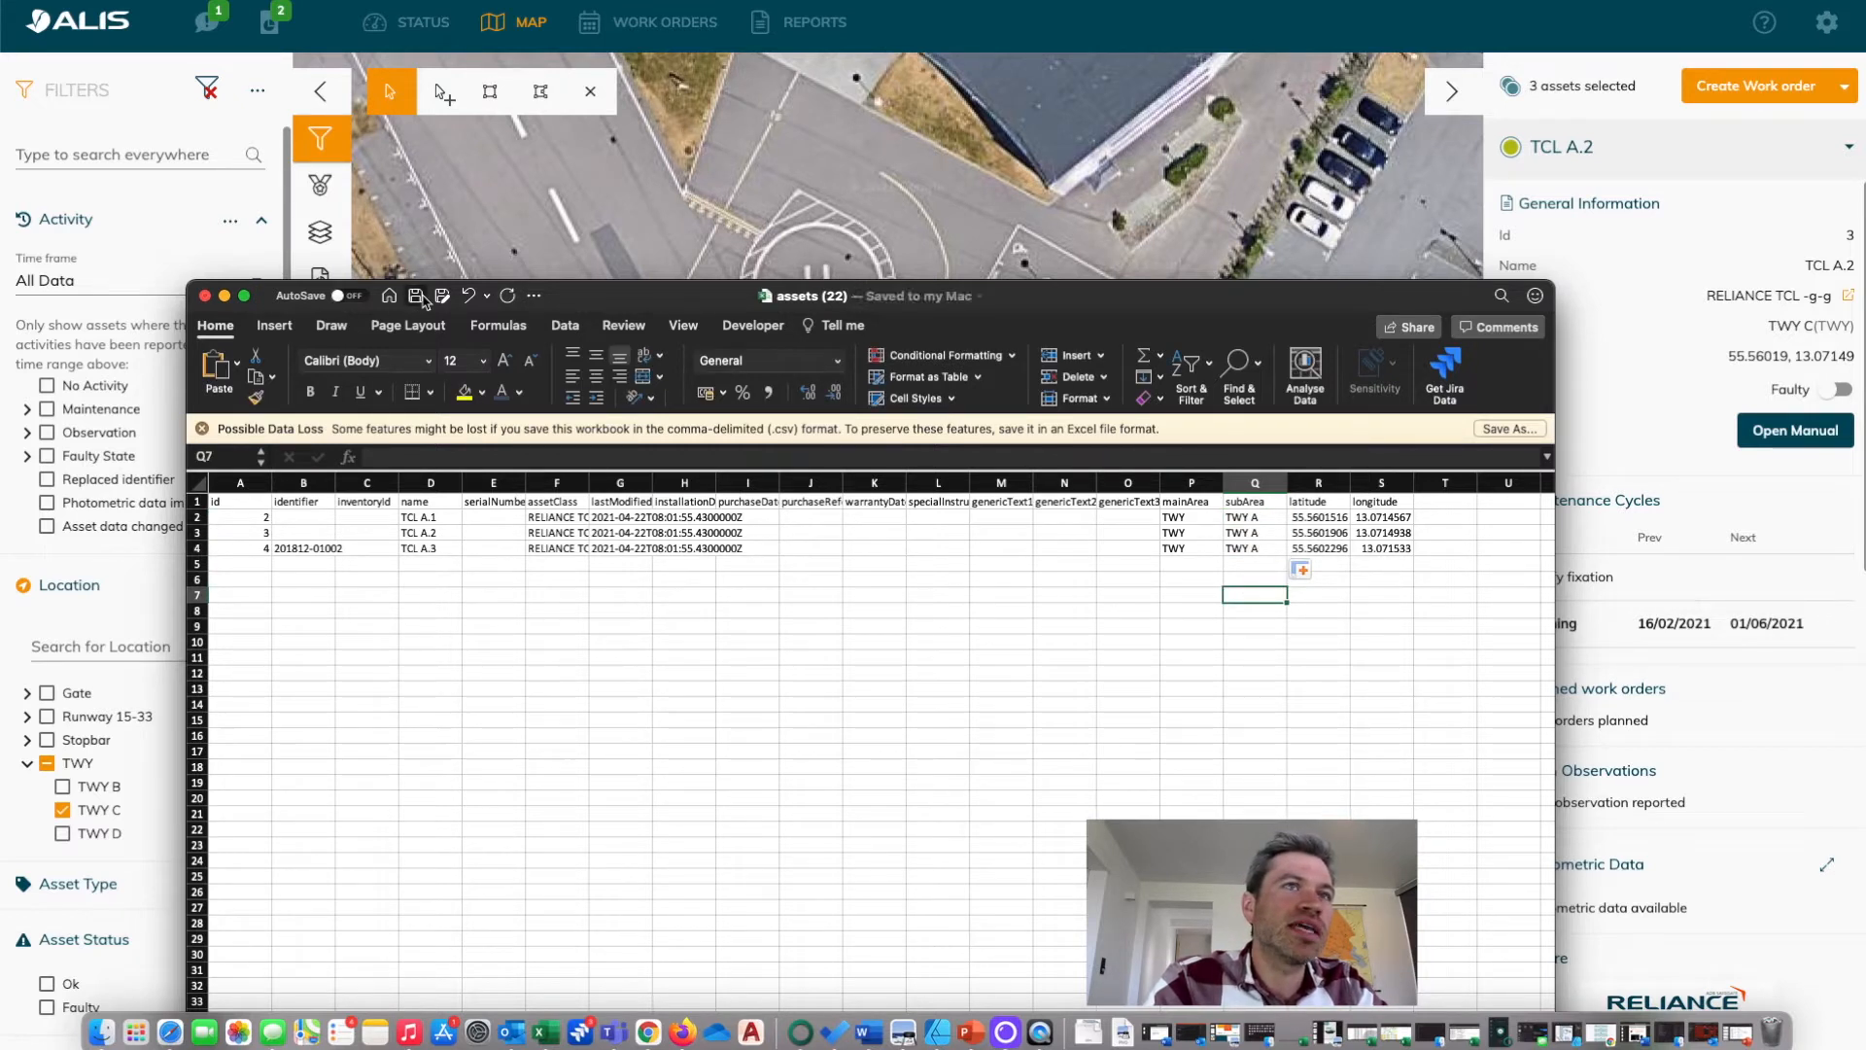
click(207, 298)
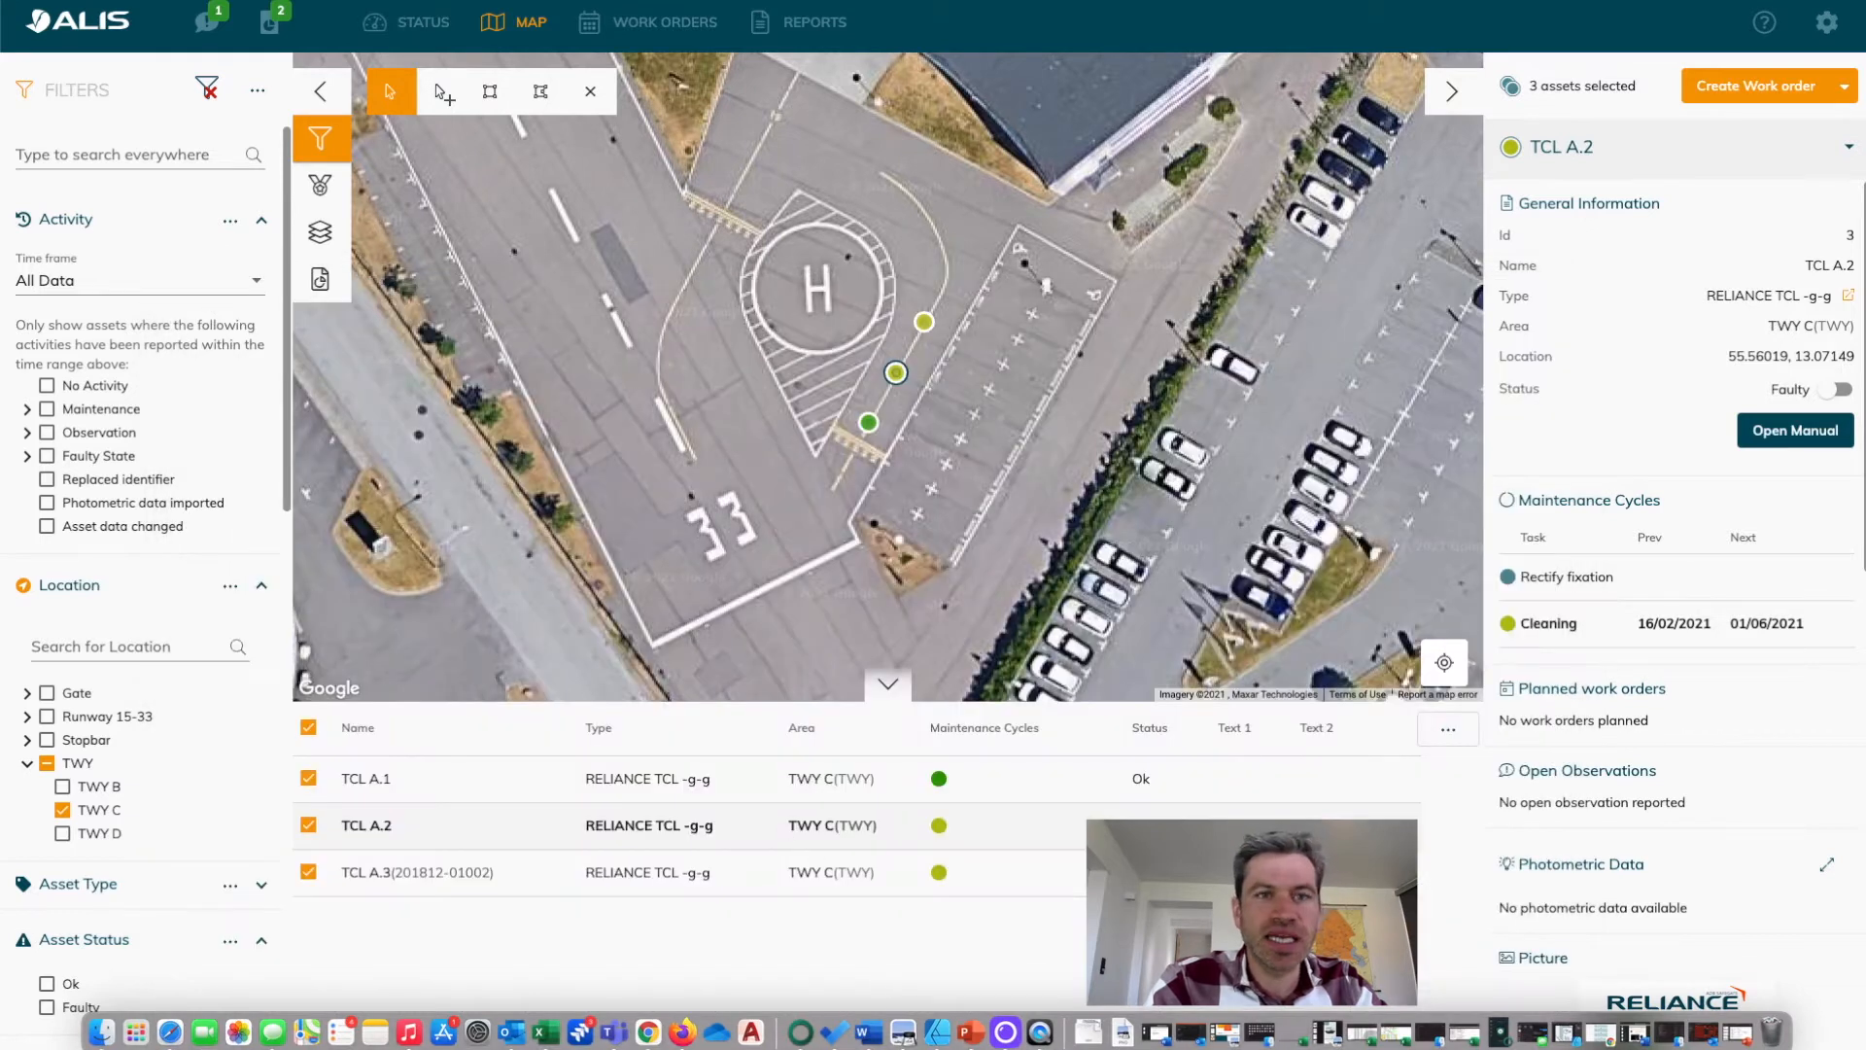
Start an asset import in ALIS and add the downloaded assets (22).csv as the file to import.
click(1089, 1032)
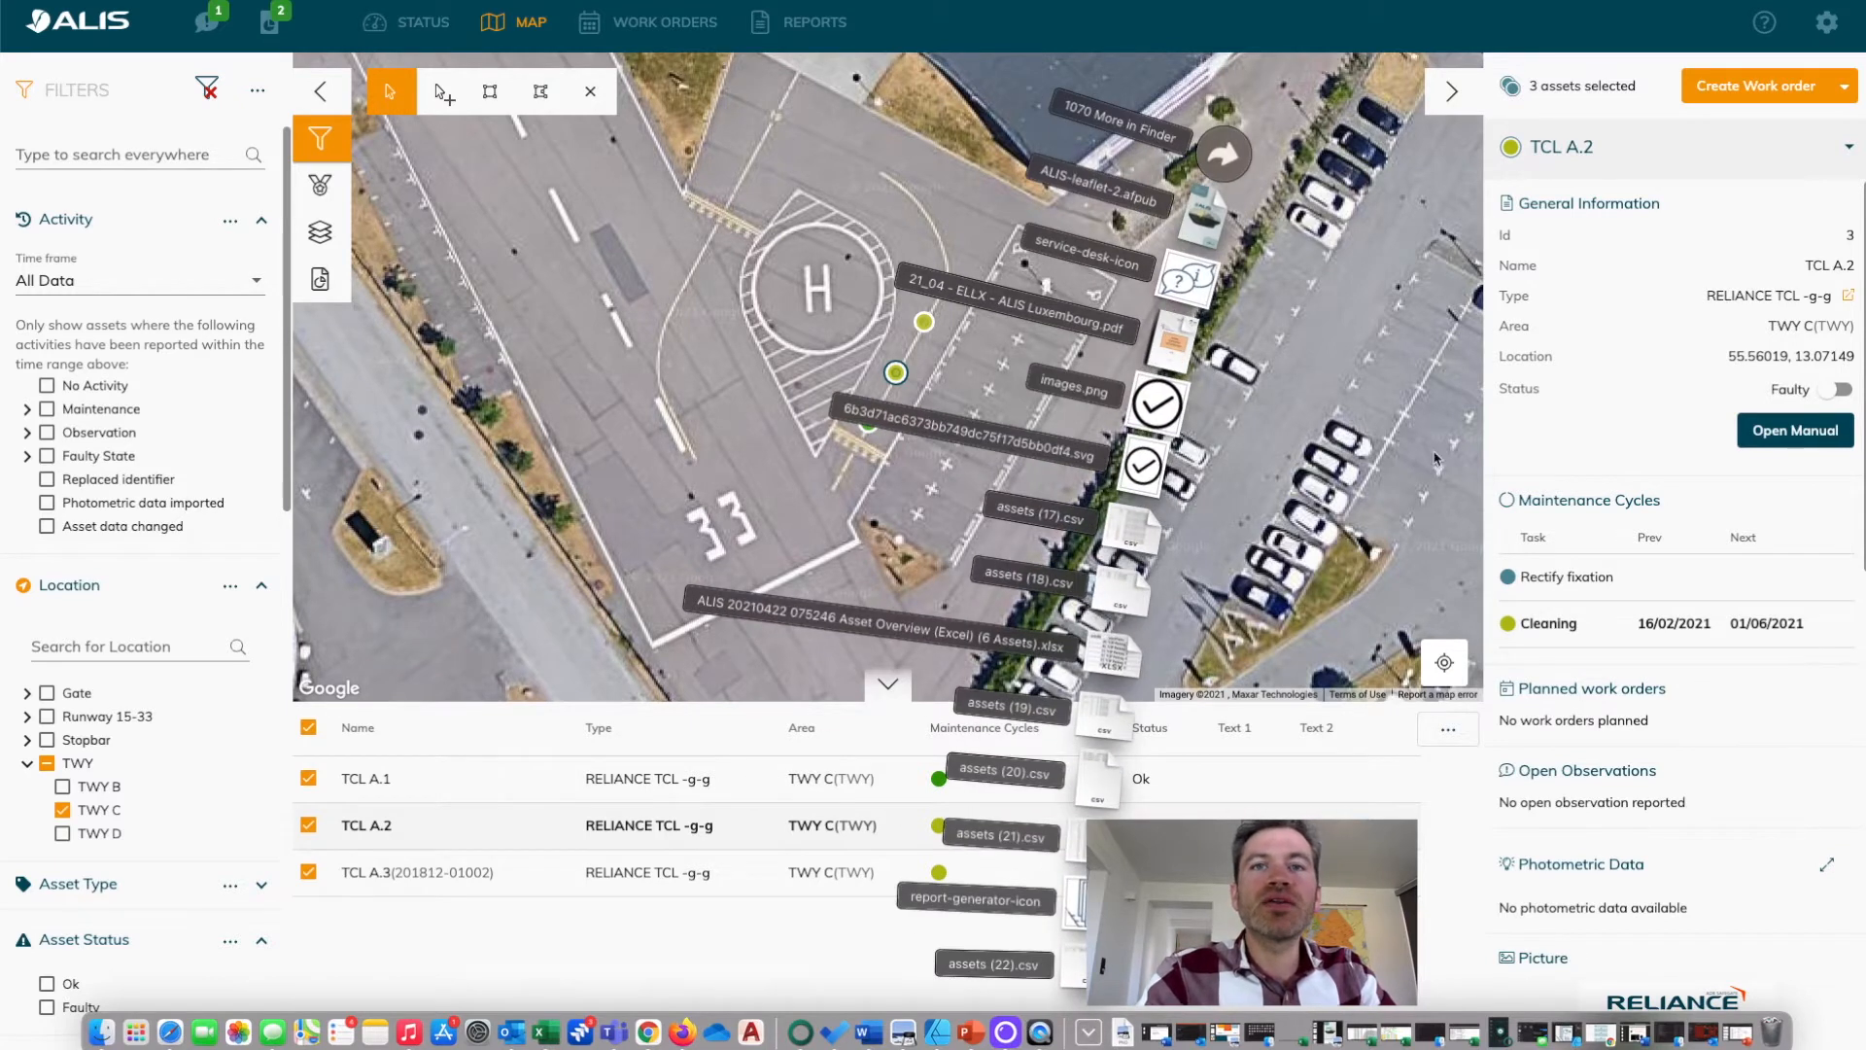
click(1089, 1032)
click(1448, 731)
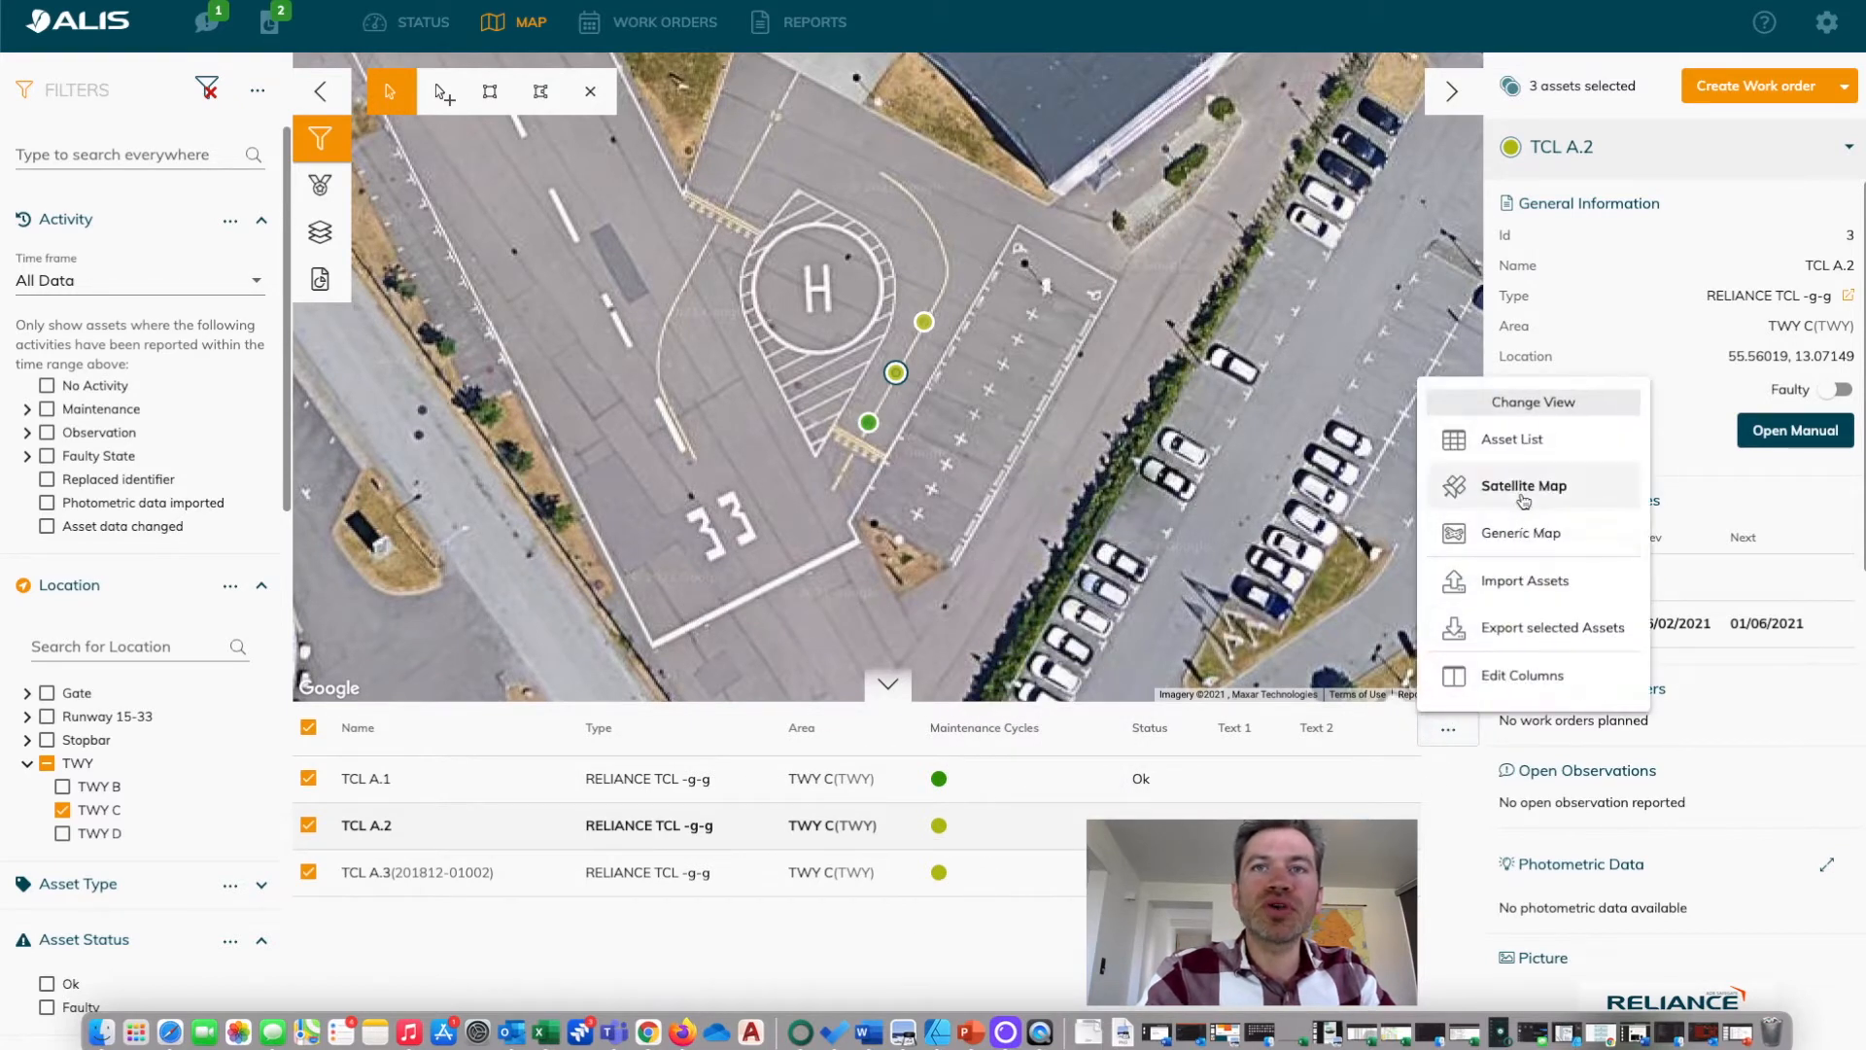
click(1558, 597)
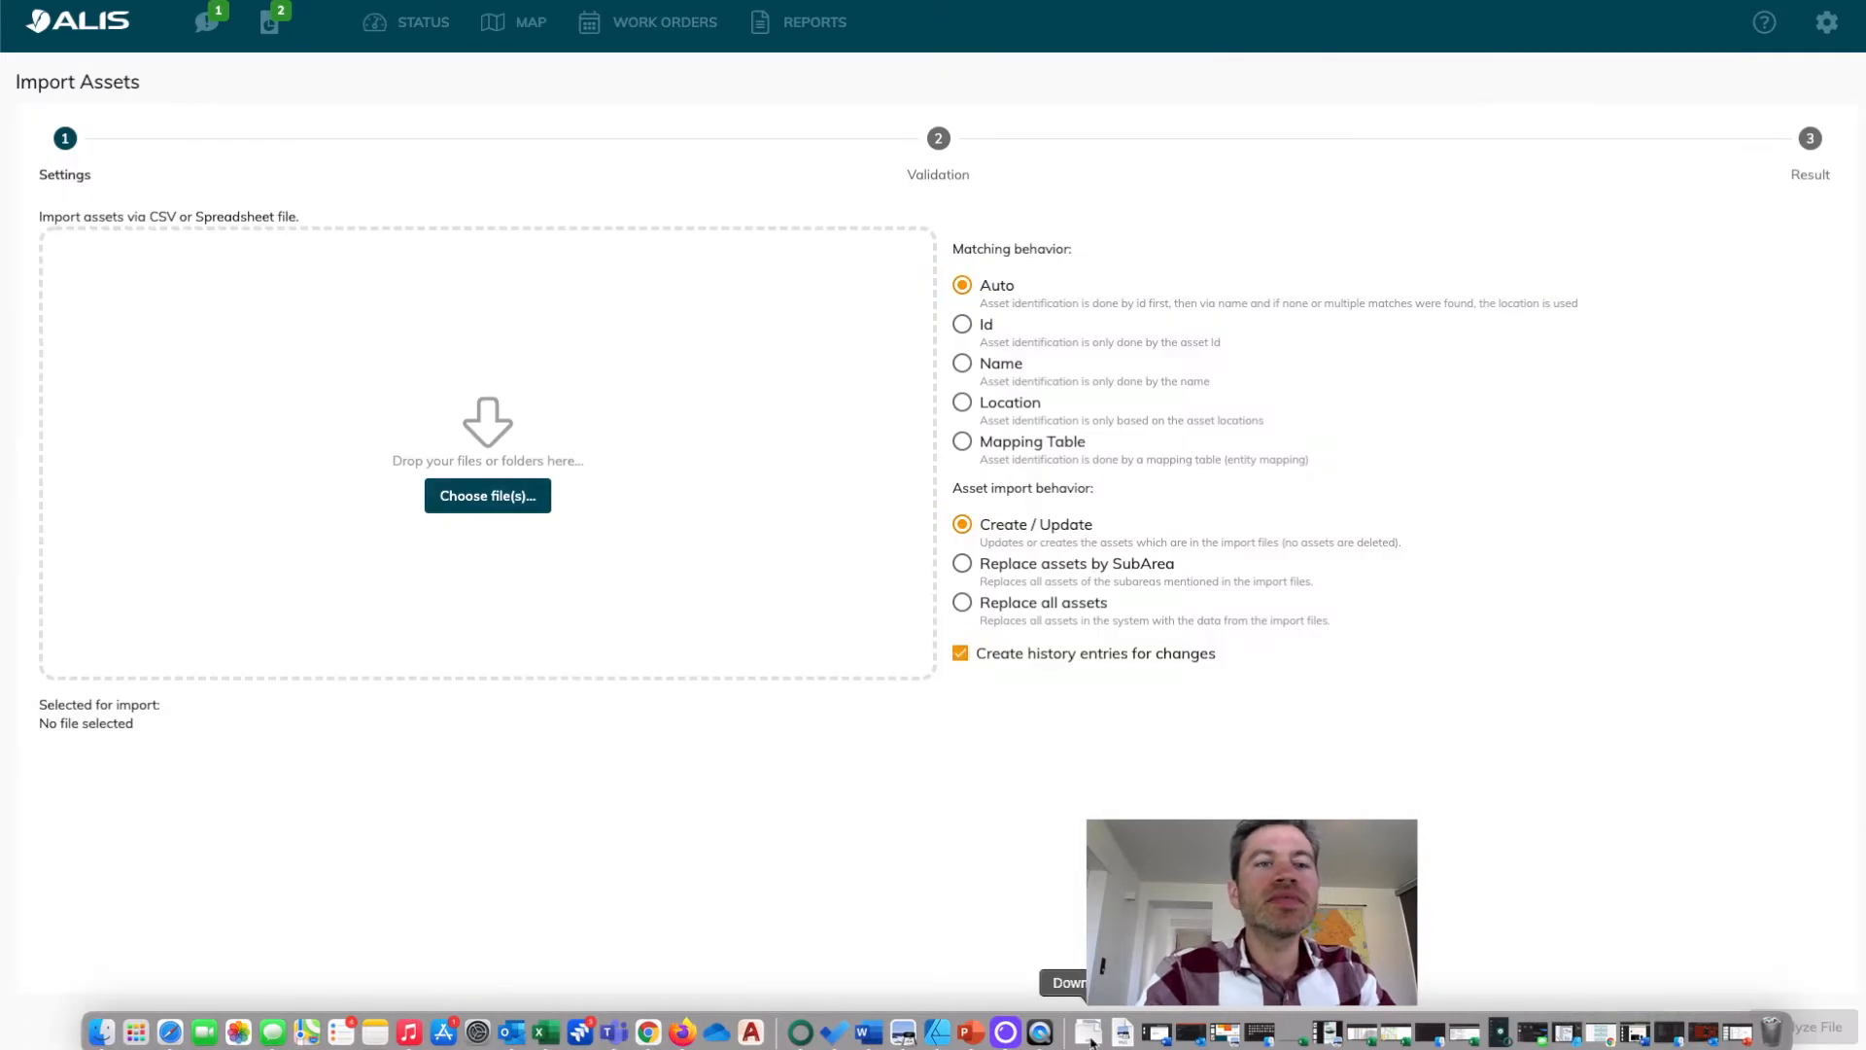
click(1089, 1032)
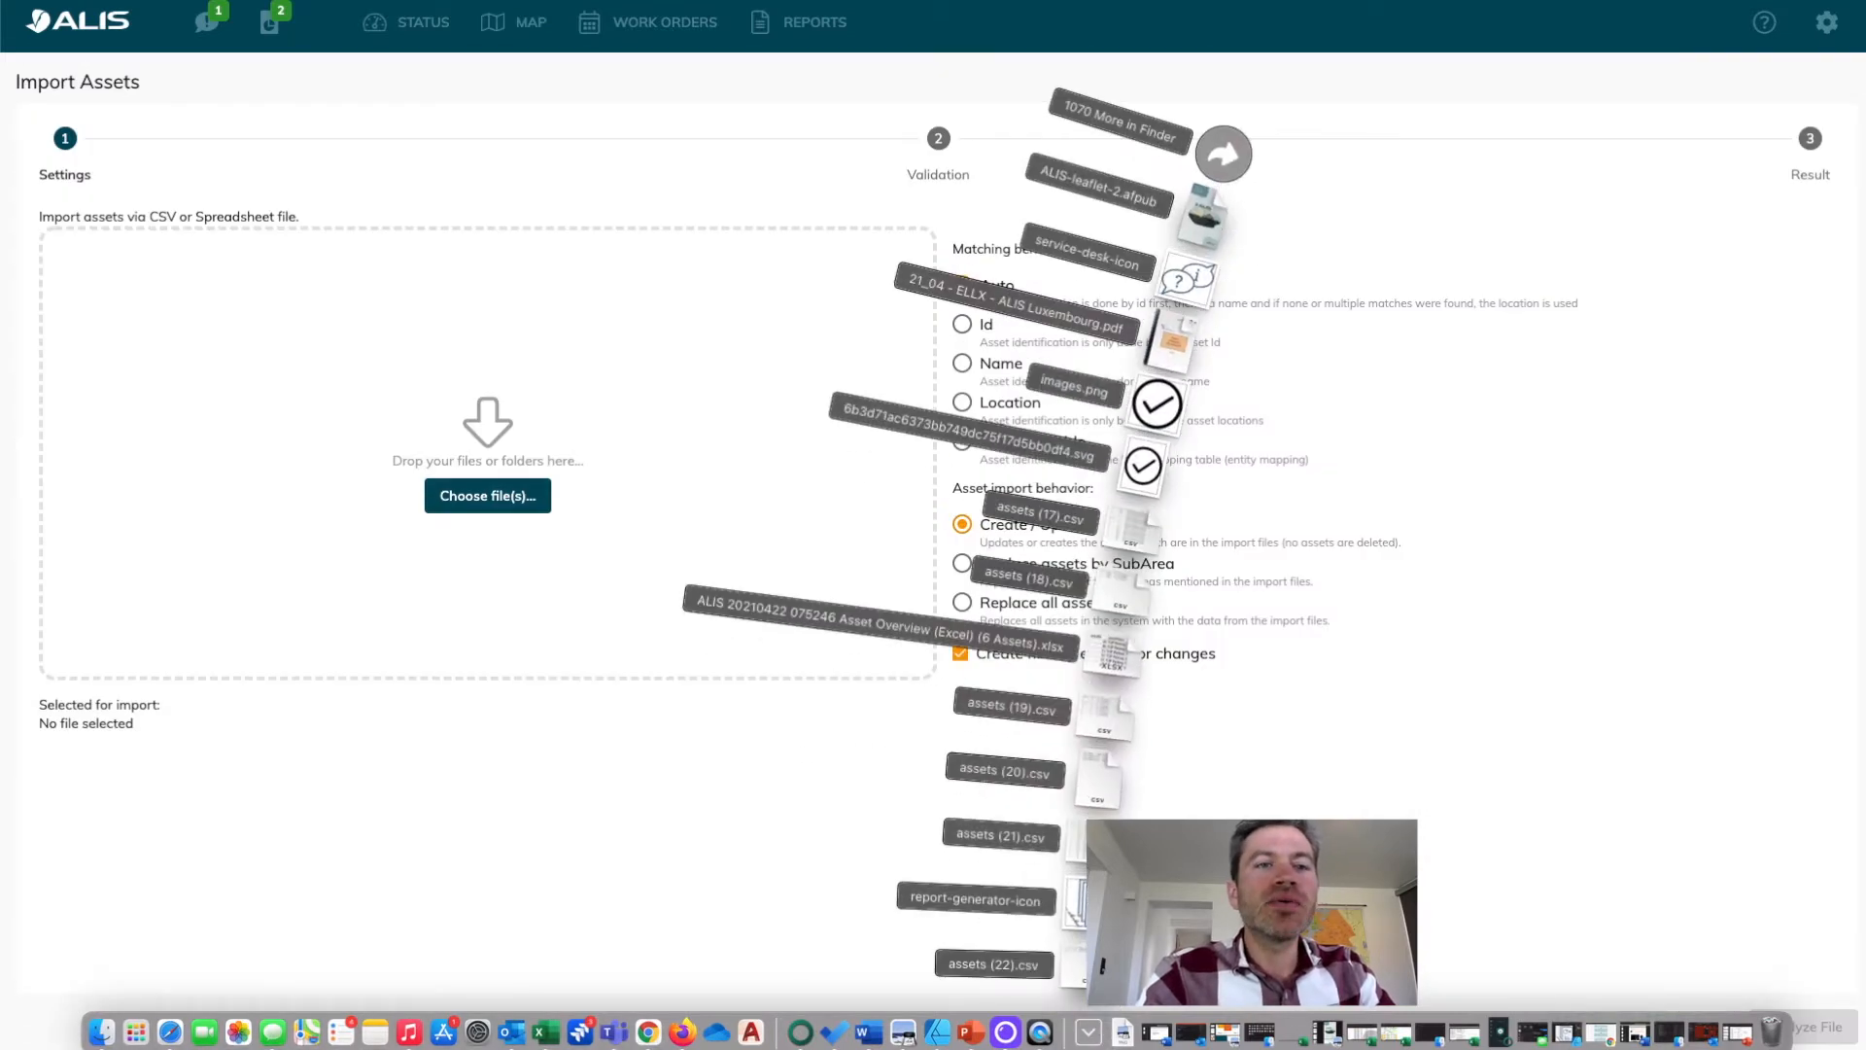
drag(1074, 964, 720, 535)
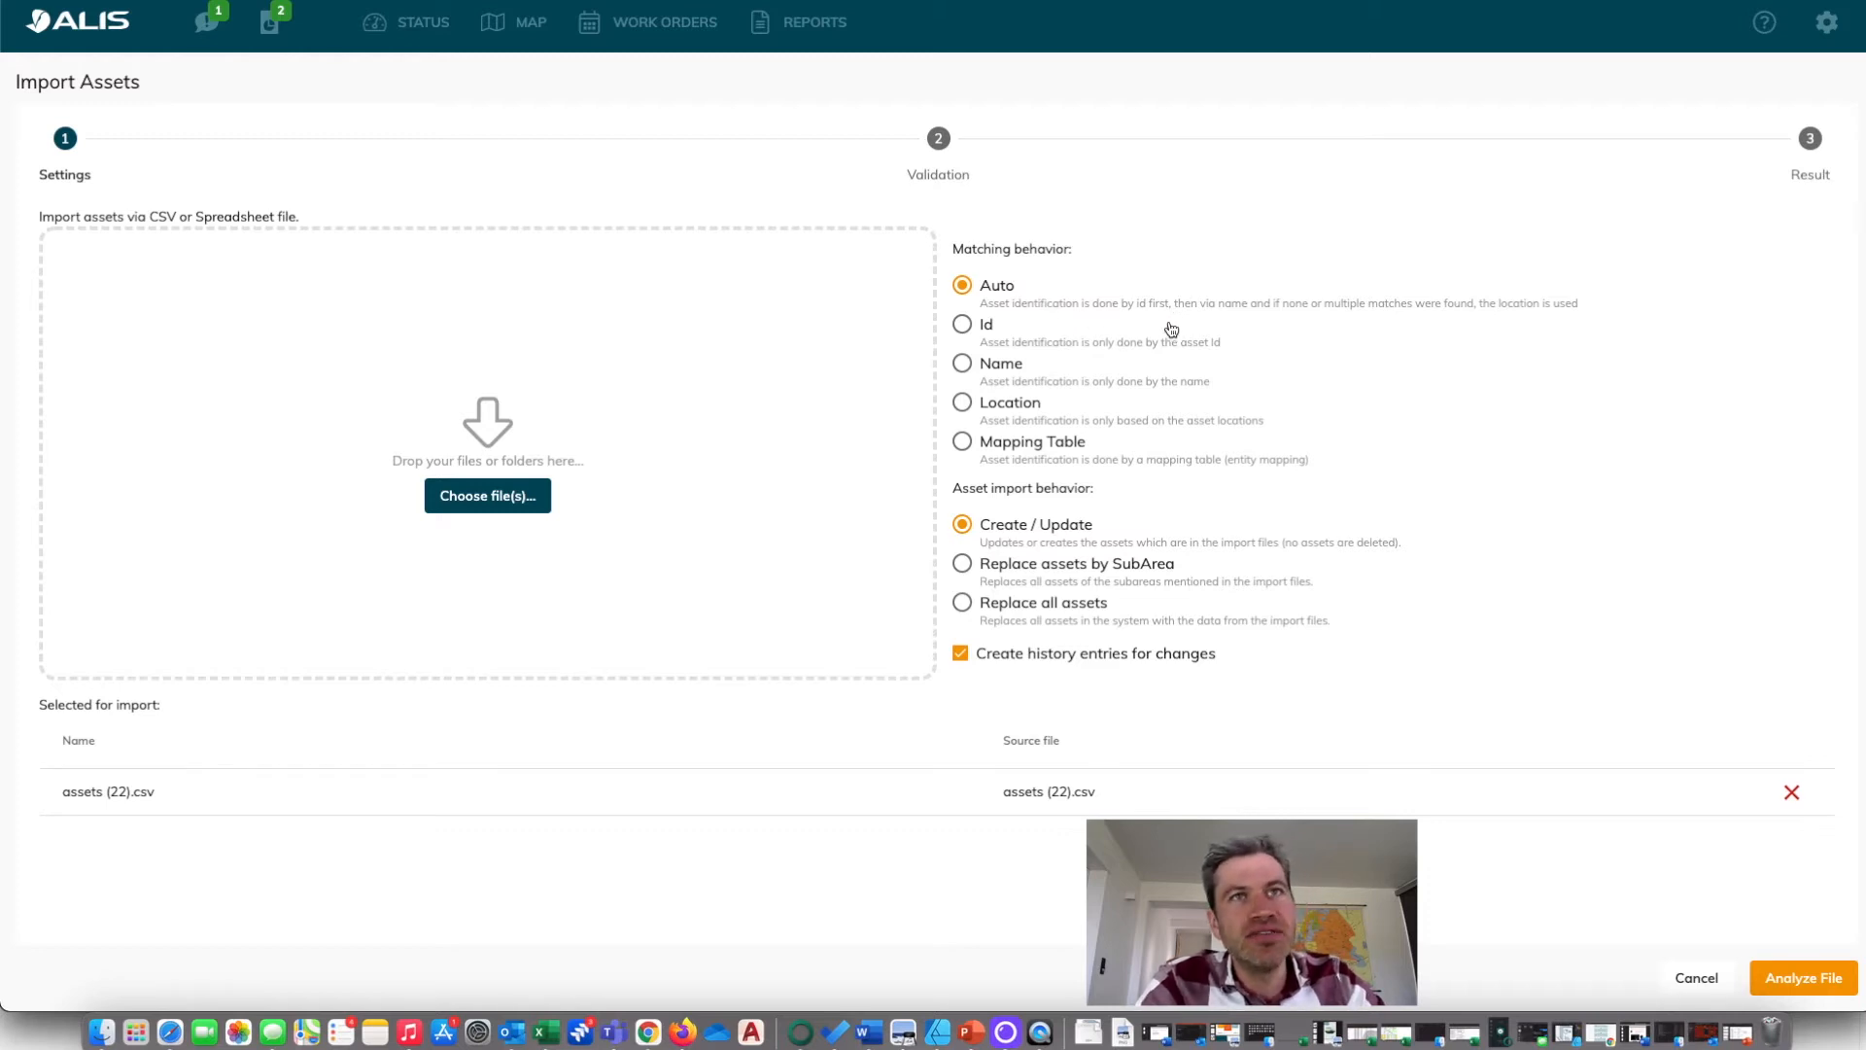
Review the Auto matching description, analyze assets (22).csv with Auto matching and Create / Update, and execute the import.
drag(1231, 307, 1356, 326)
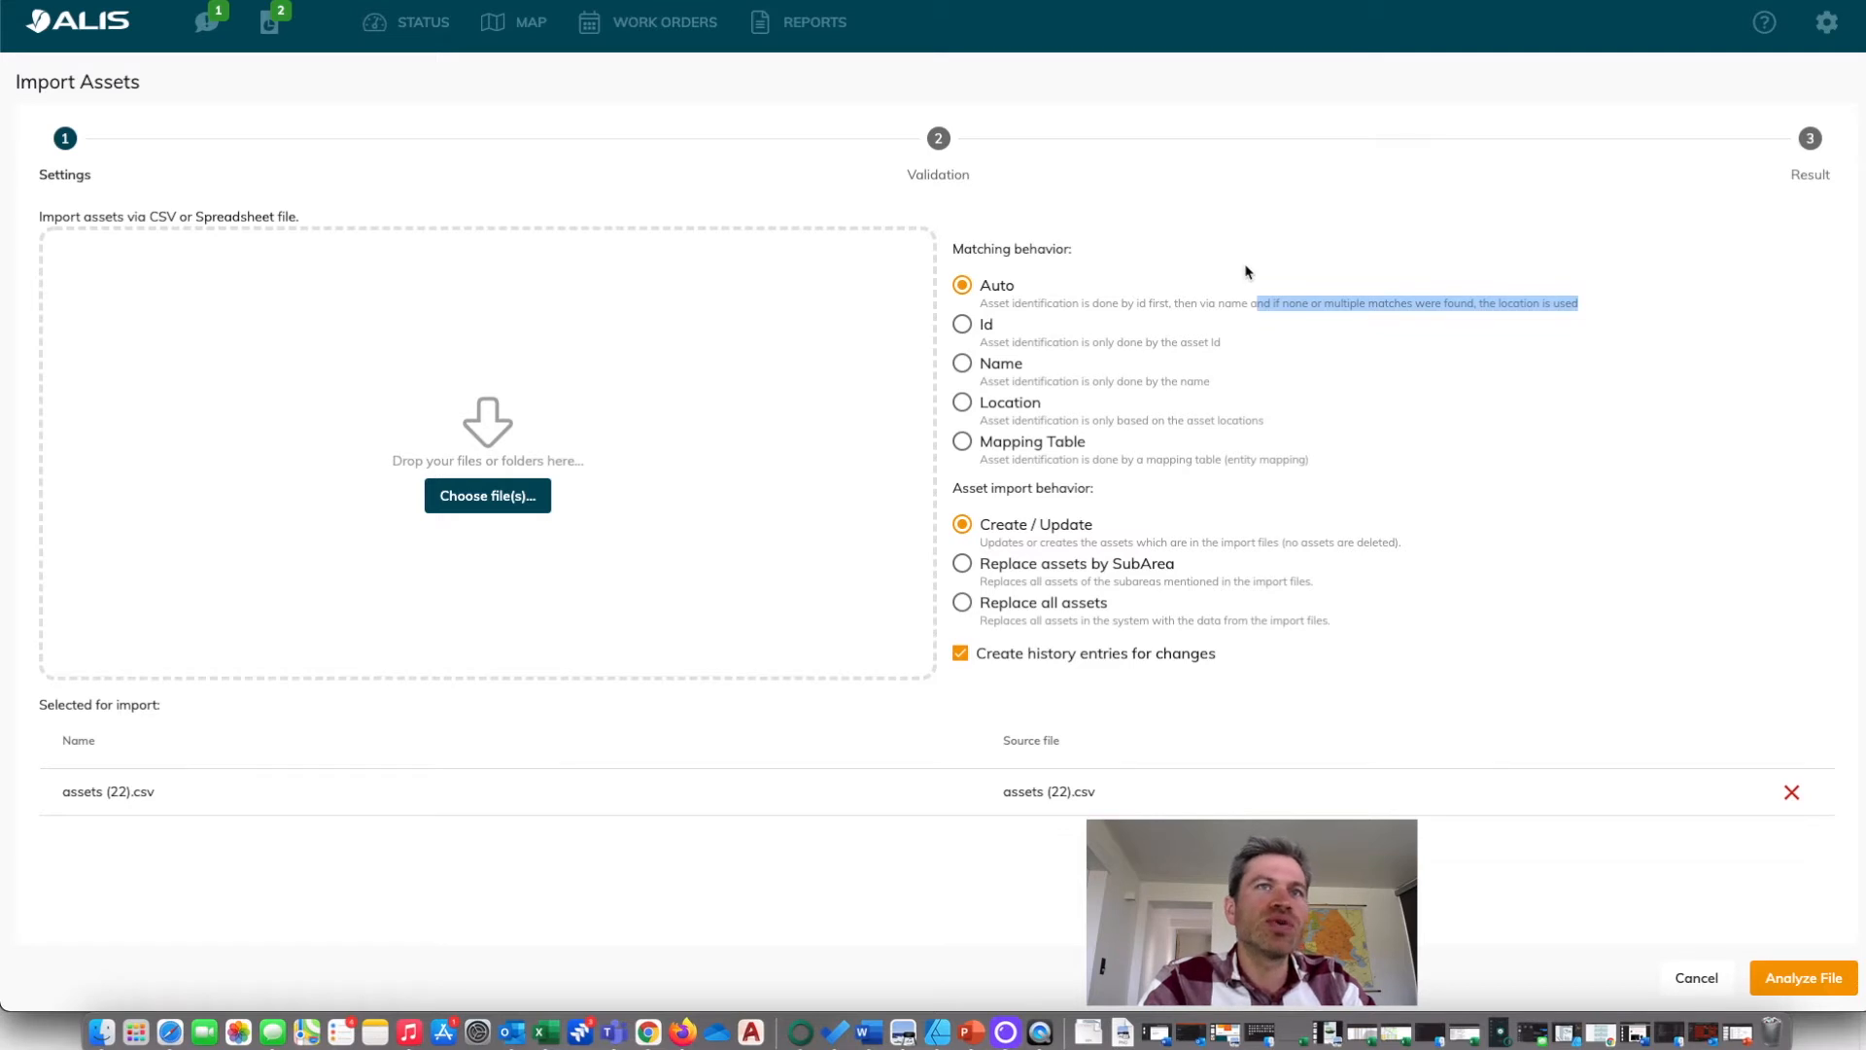
click(1166, 299)
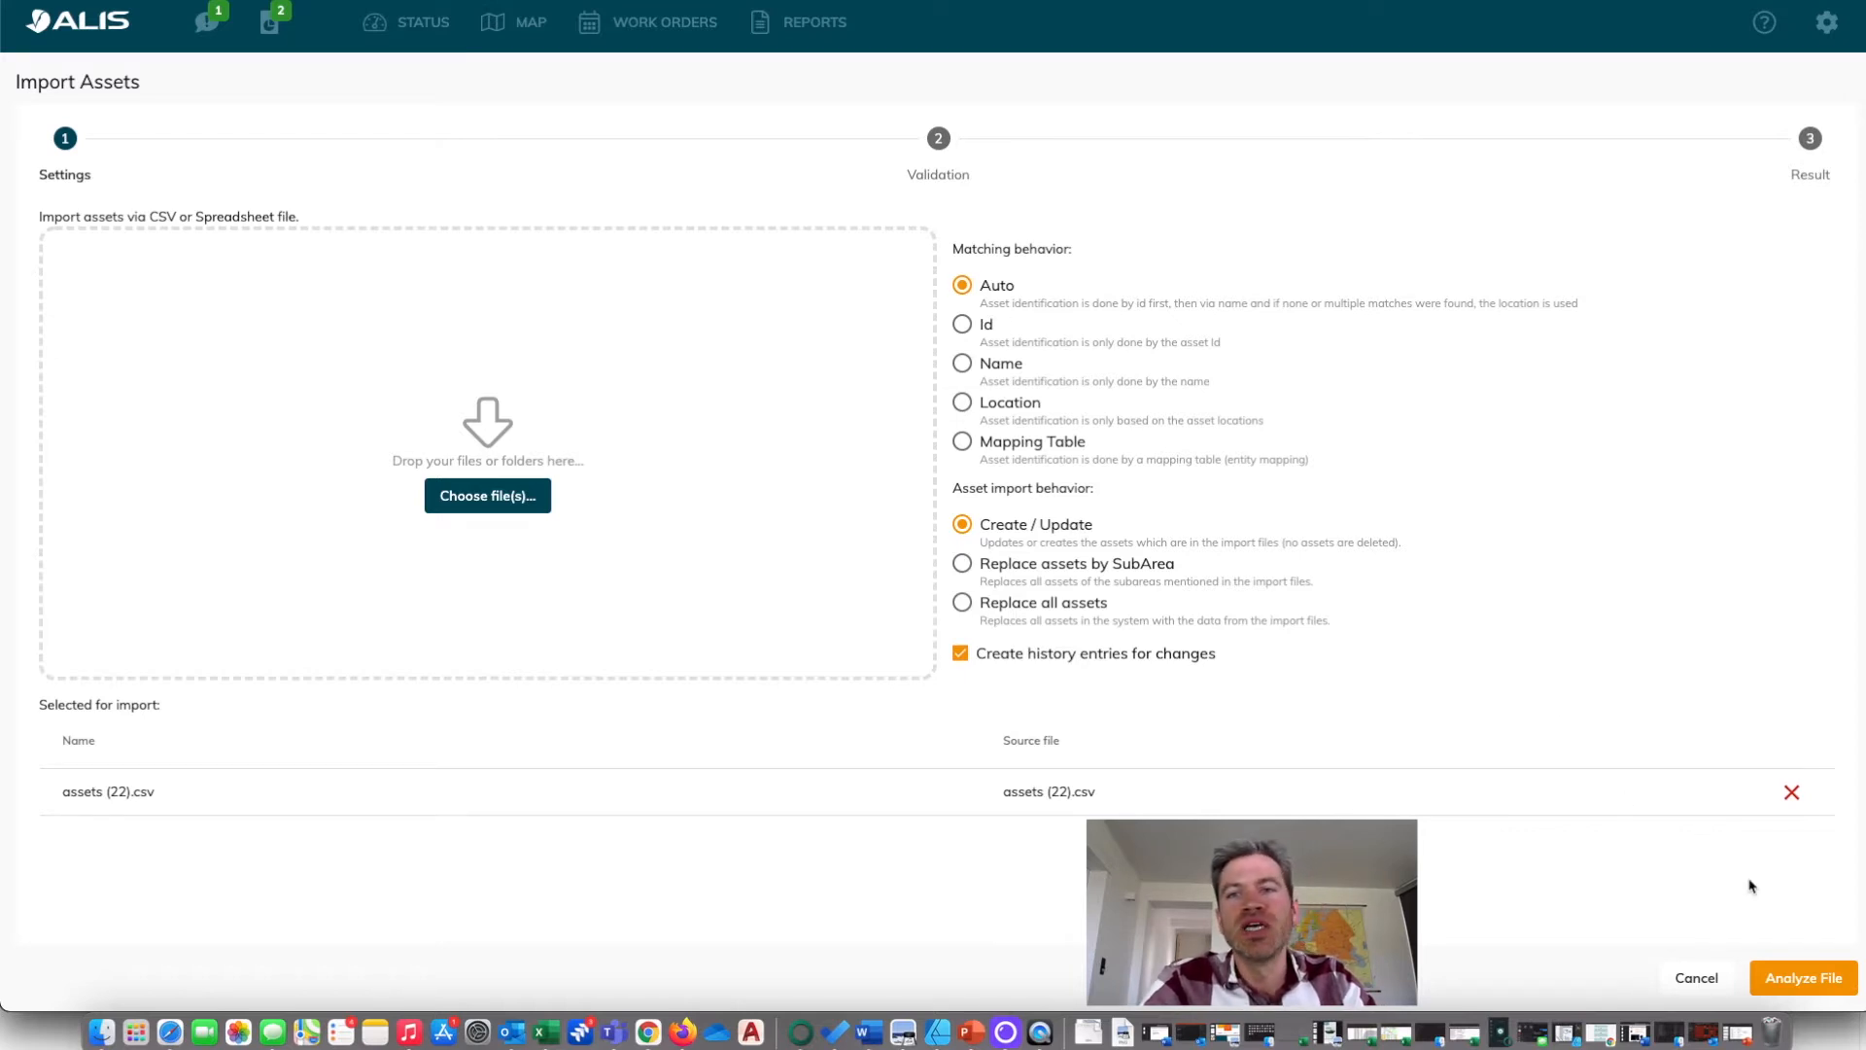
click(1798, 984)
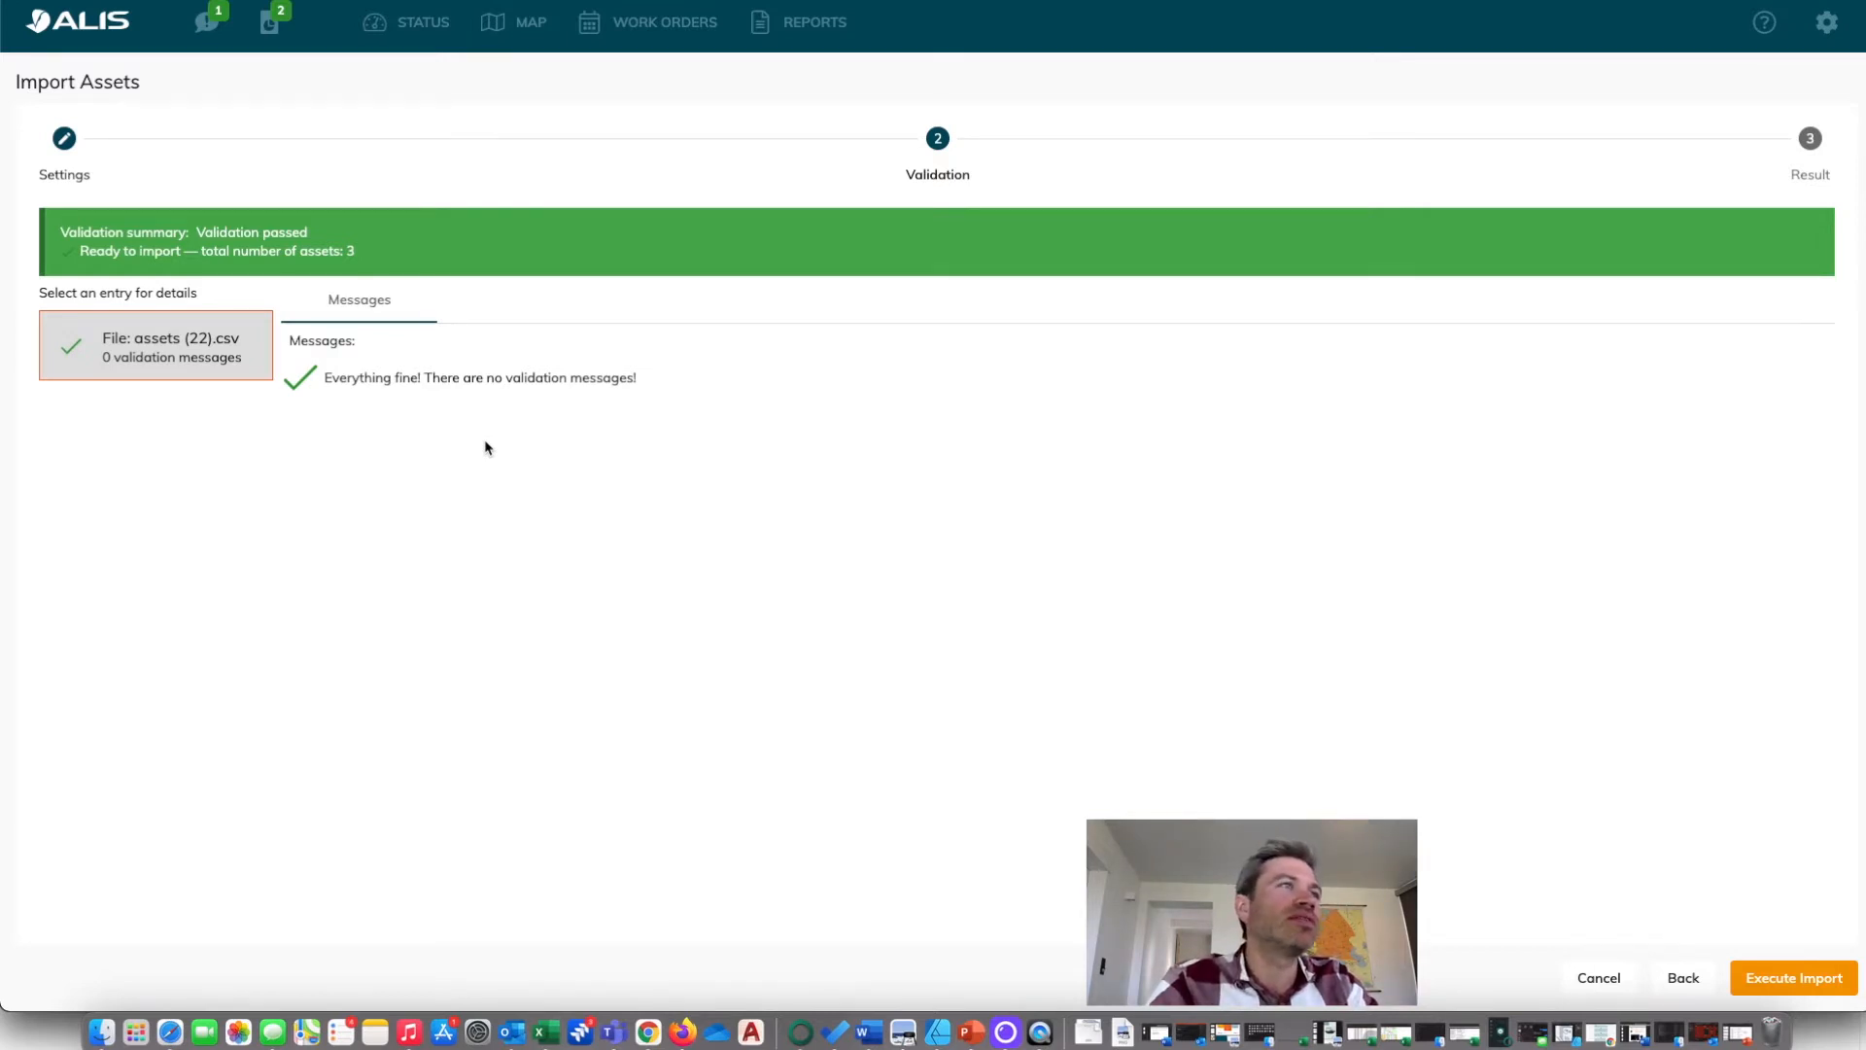
click(1814, 977)
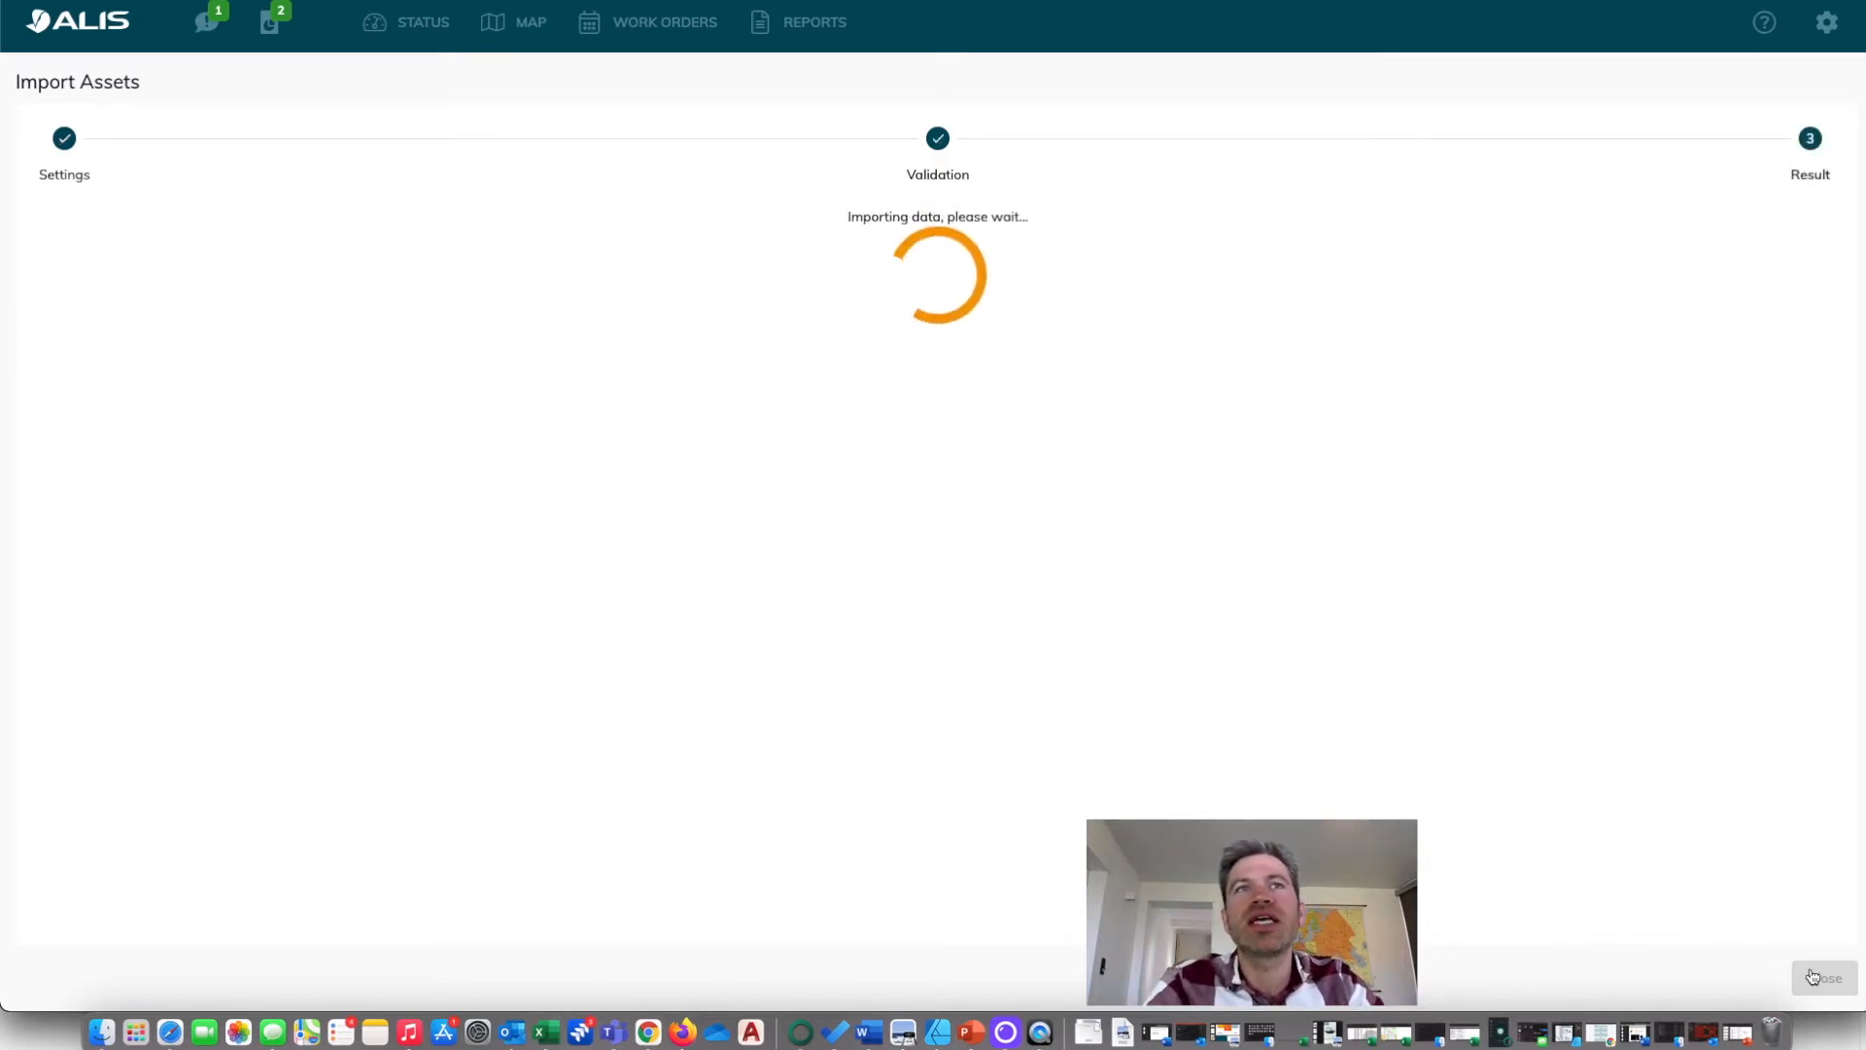
click(1825, 979)
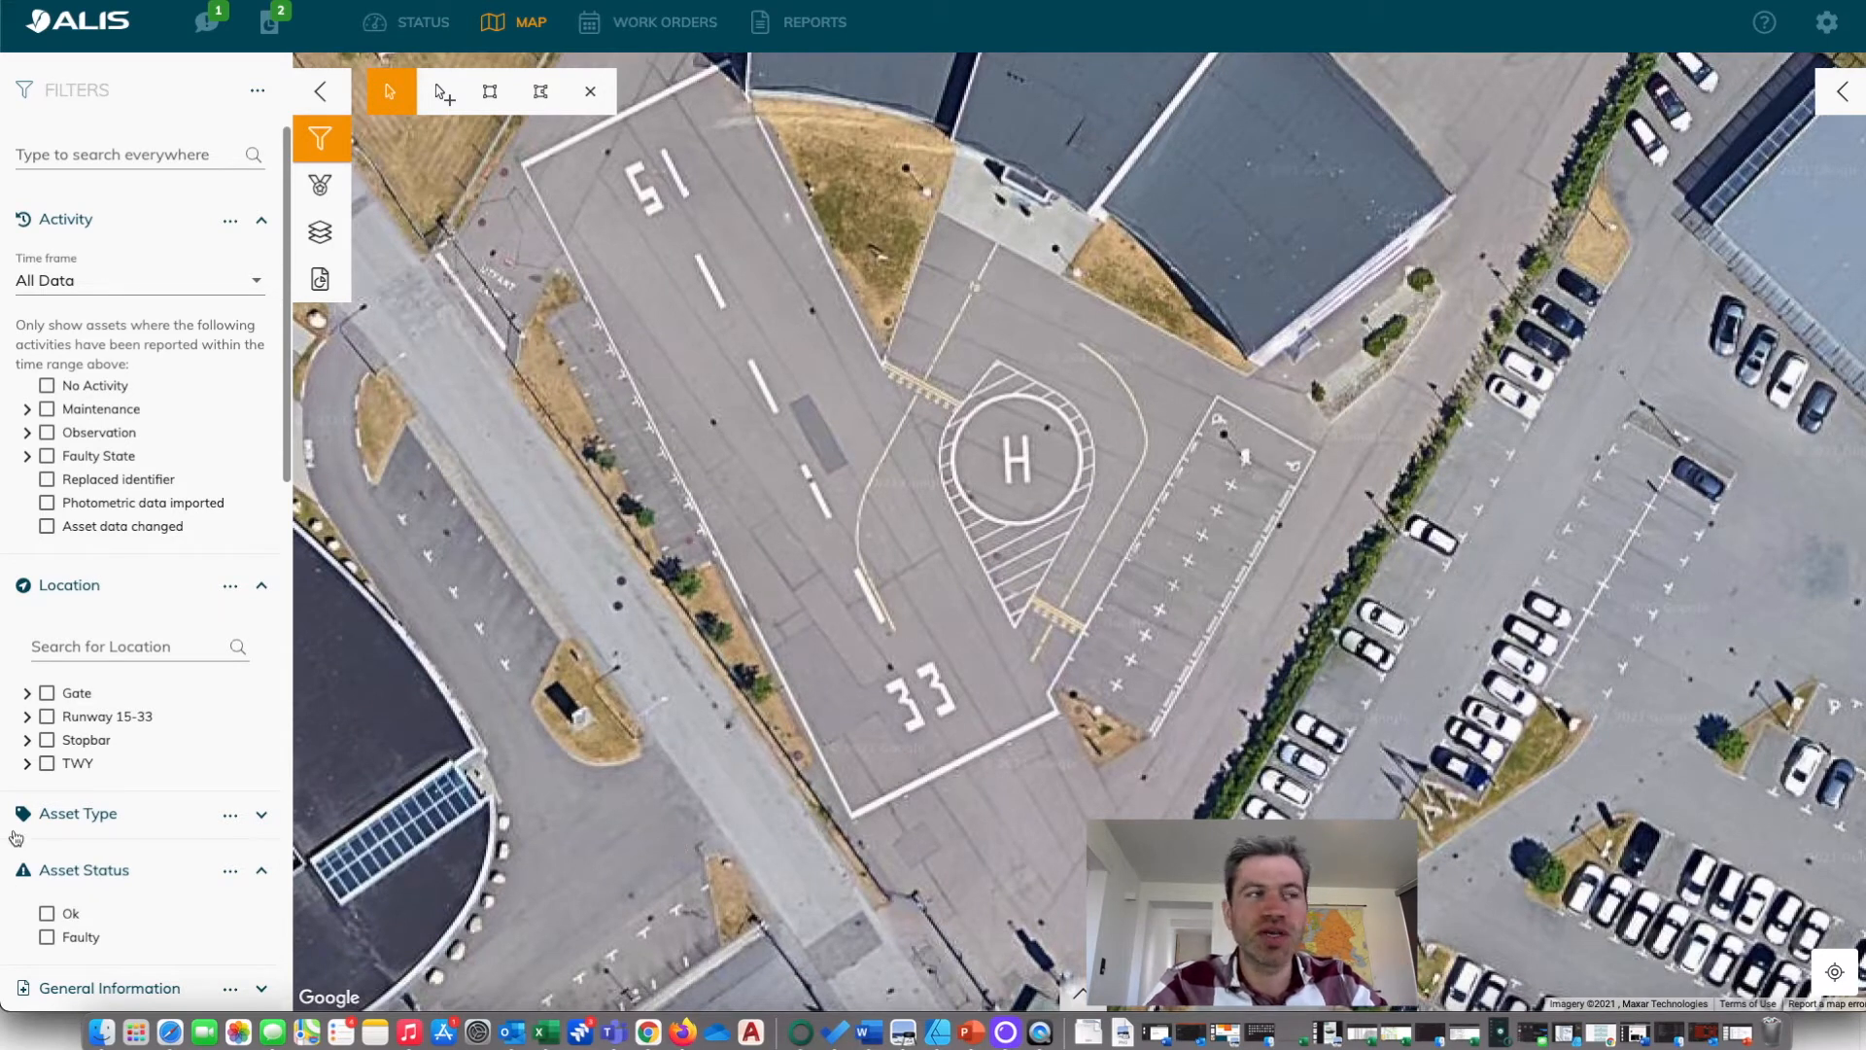
Filter the map to the TWY A location and check the Area of the TCL A.2 light.
click(28, 764)
click(62, 787)
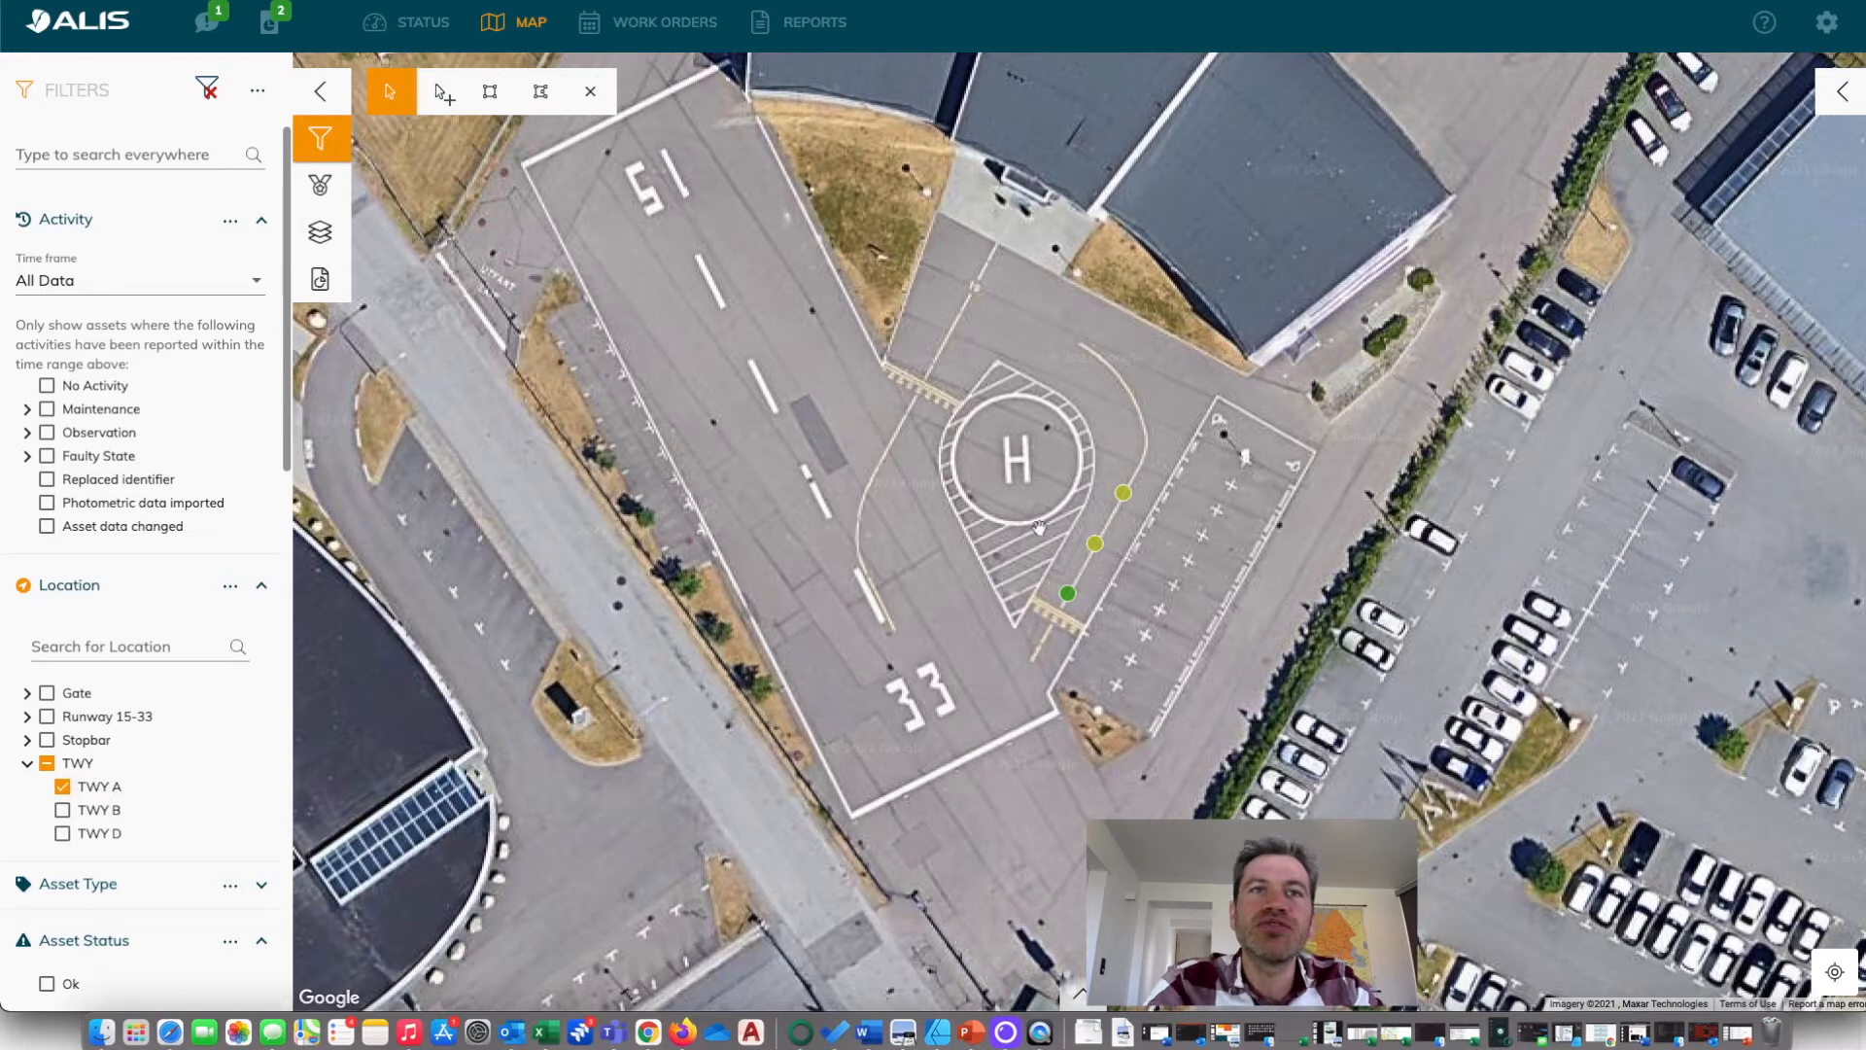
click(1095, 546)
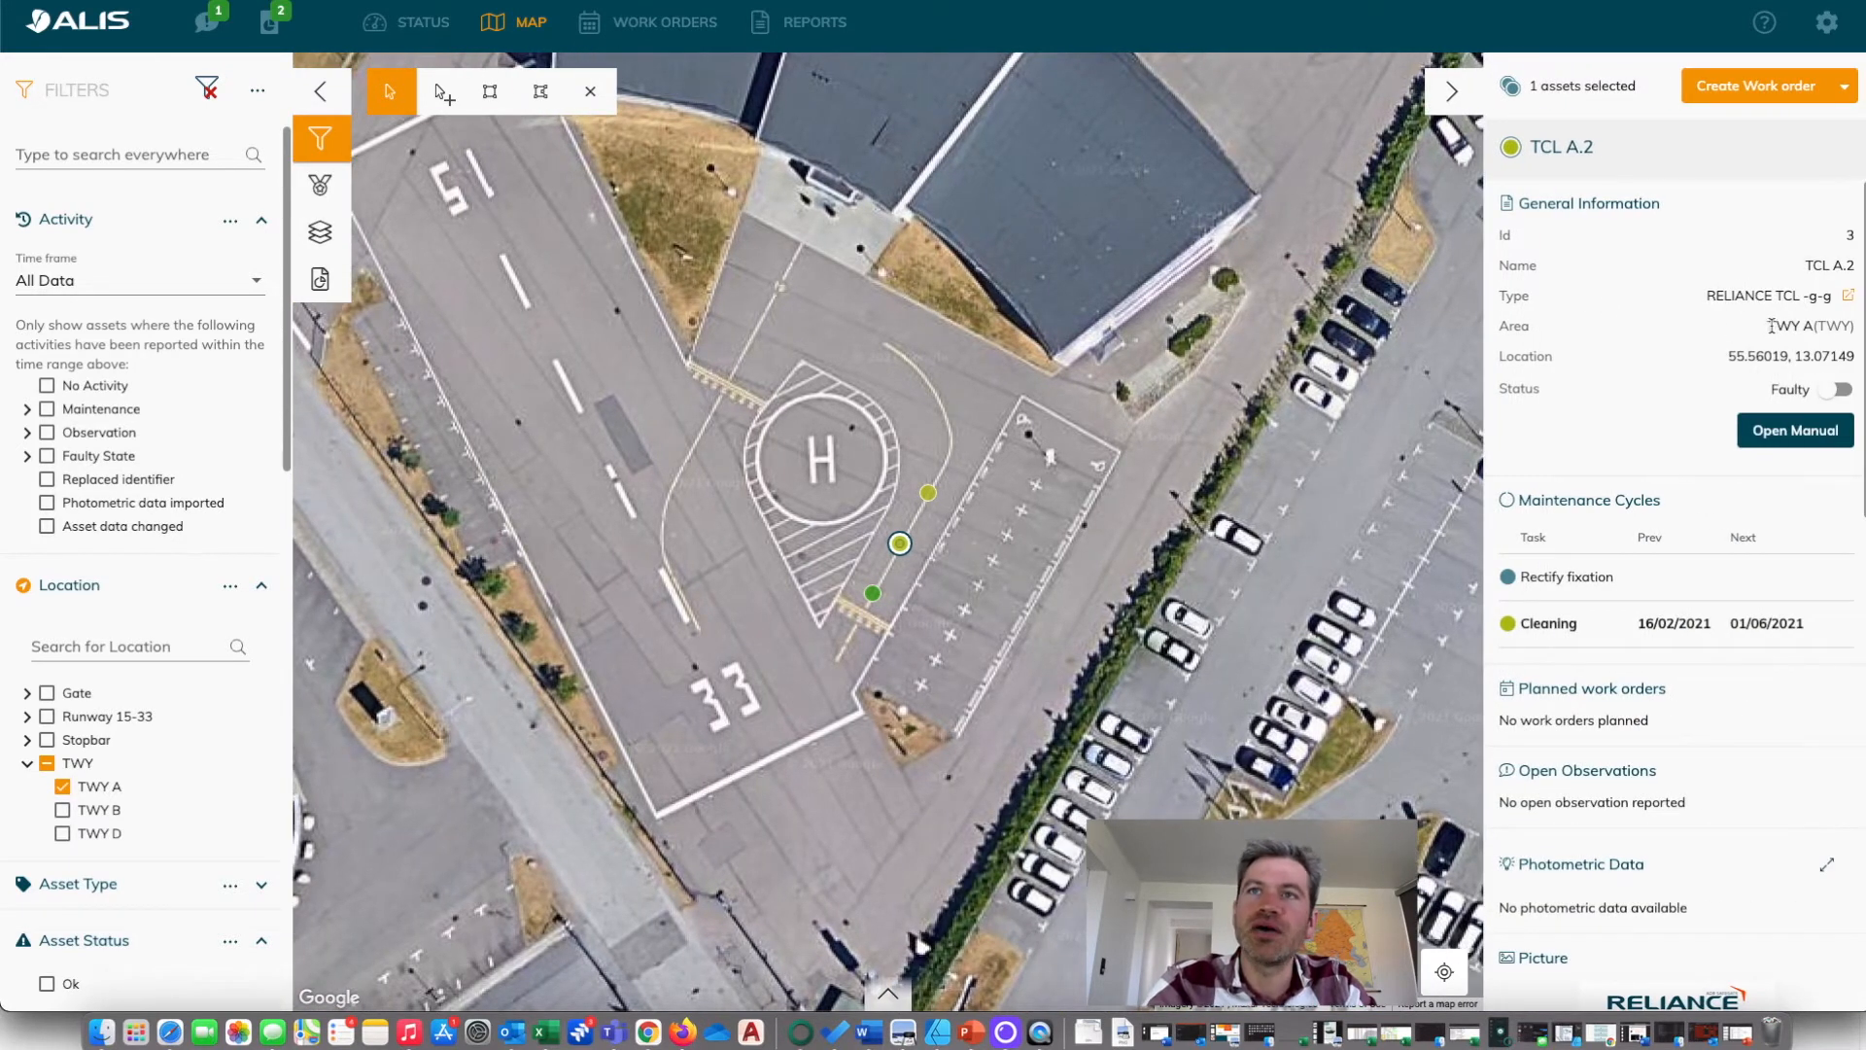
drag(1770, 326, 1811, 327)
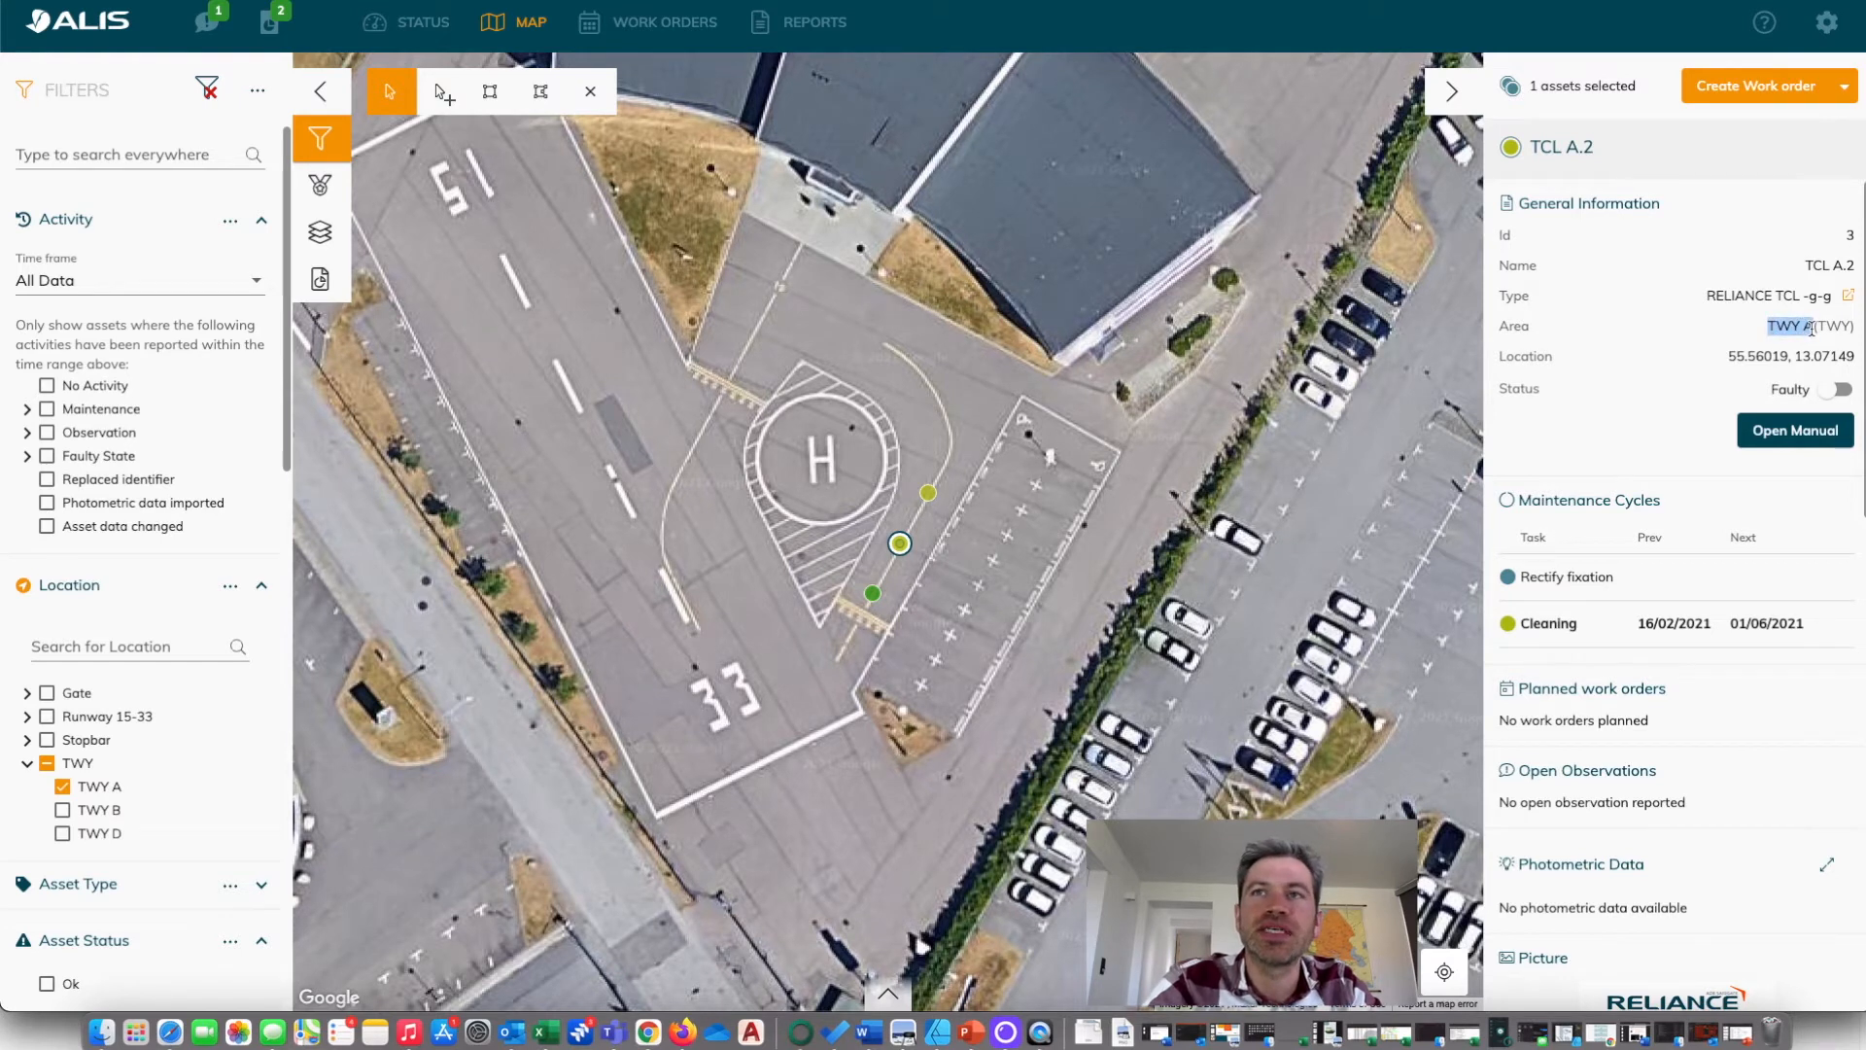
click(1825, 328)
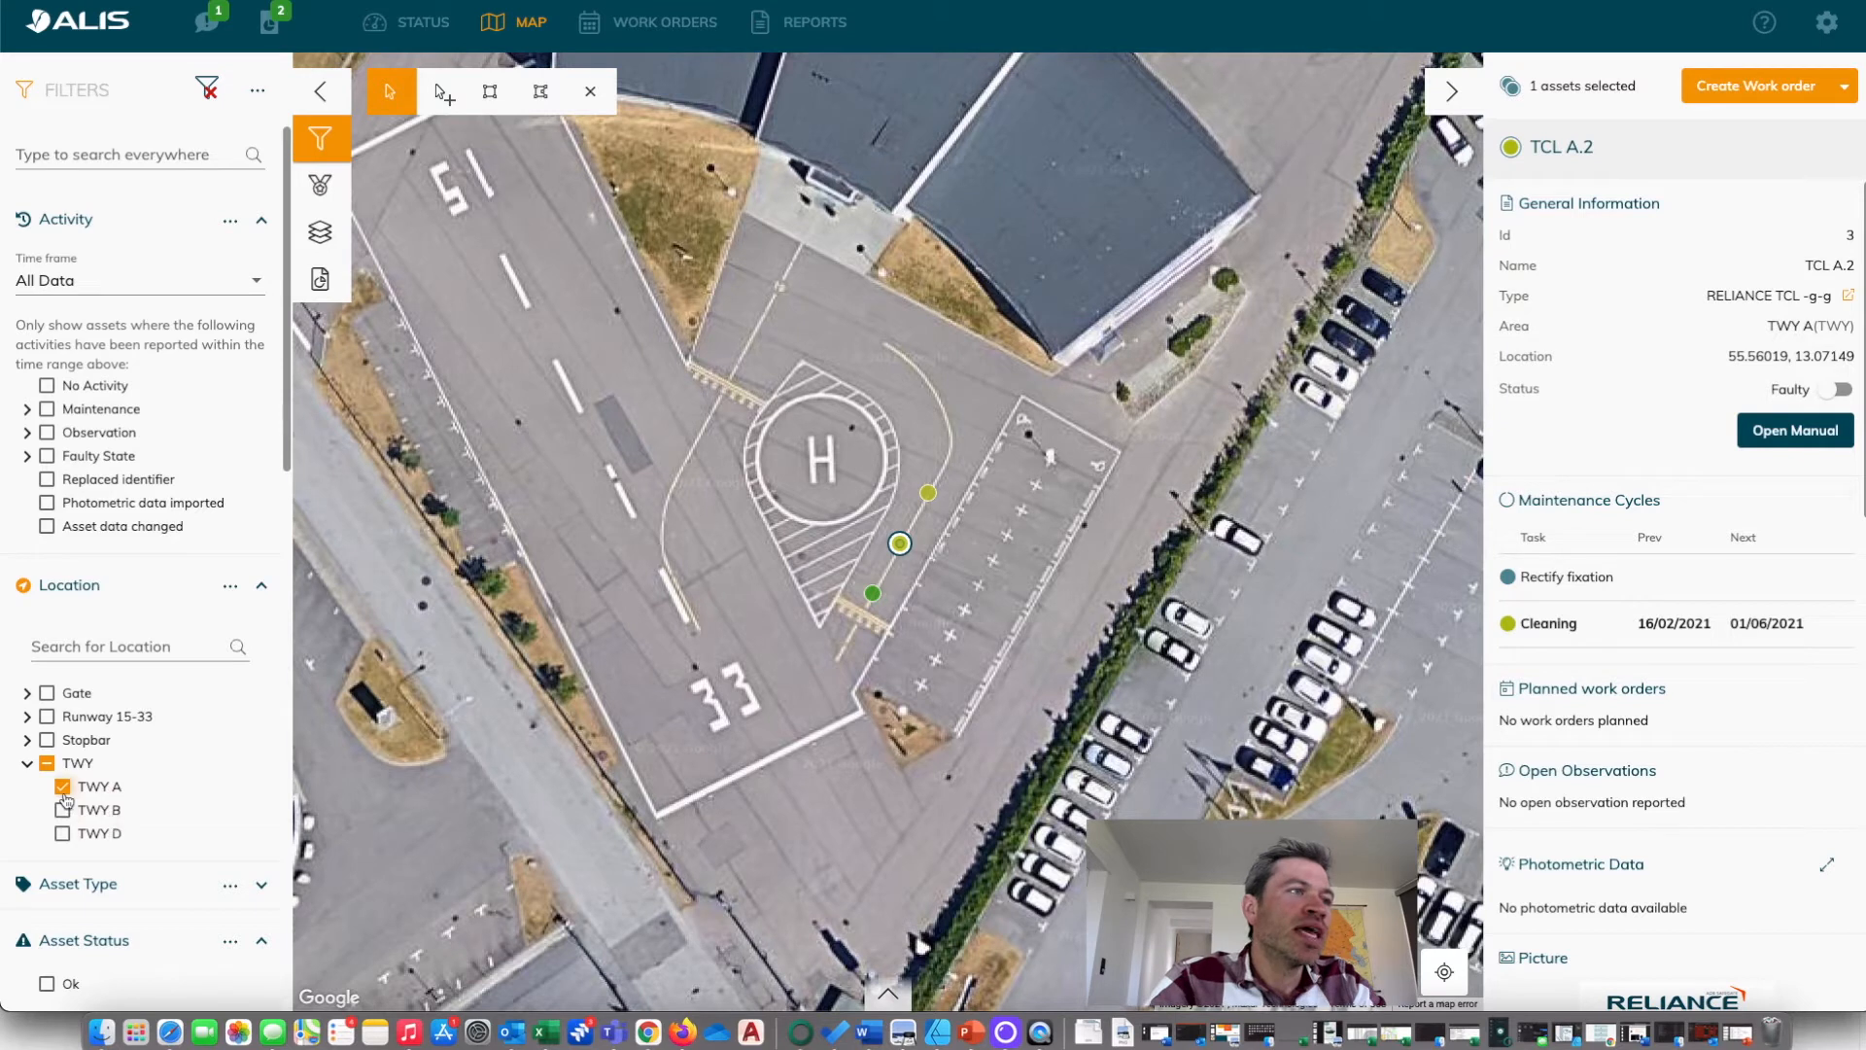
Switch the map's location filter from TWY A to TWY D and locate the TWY D assets on the map.
click(63, 788)
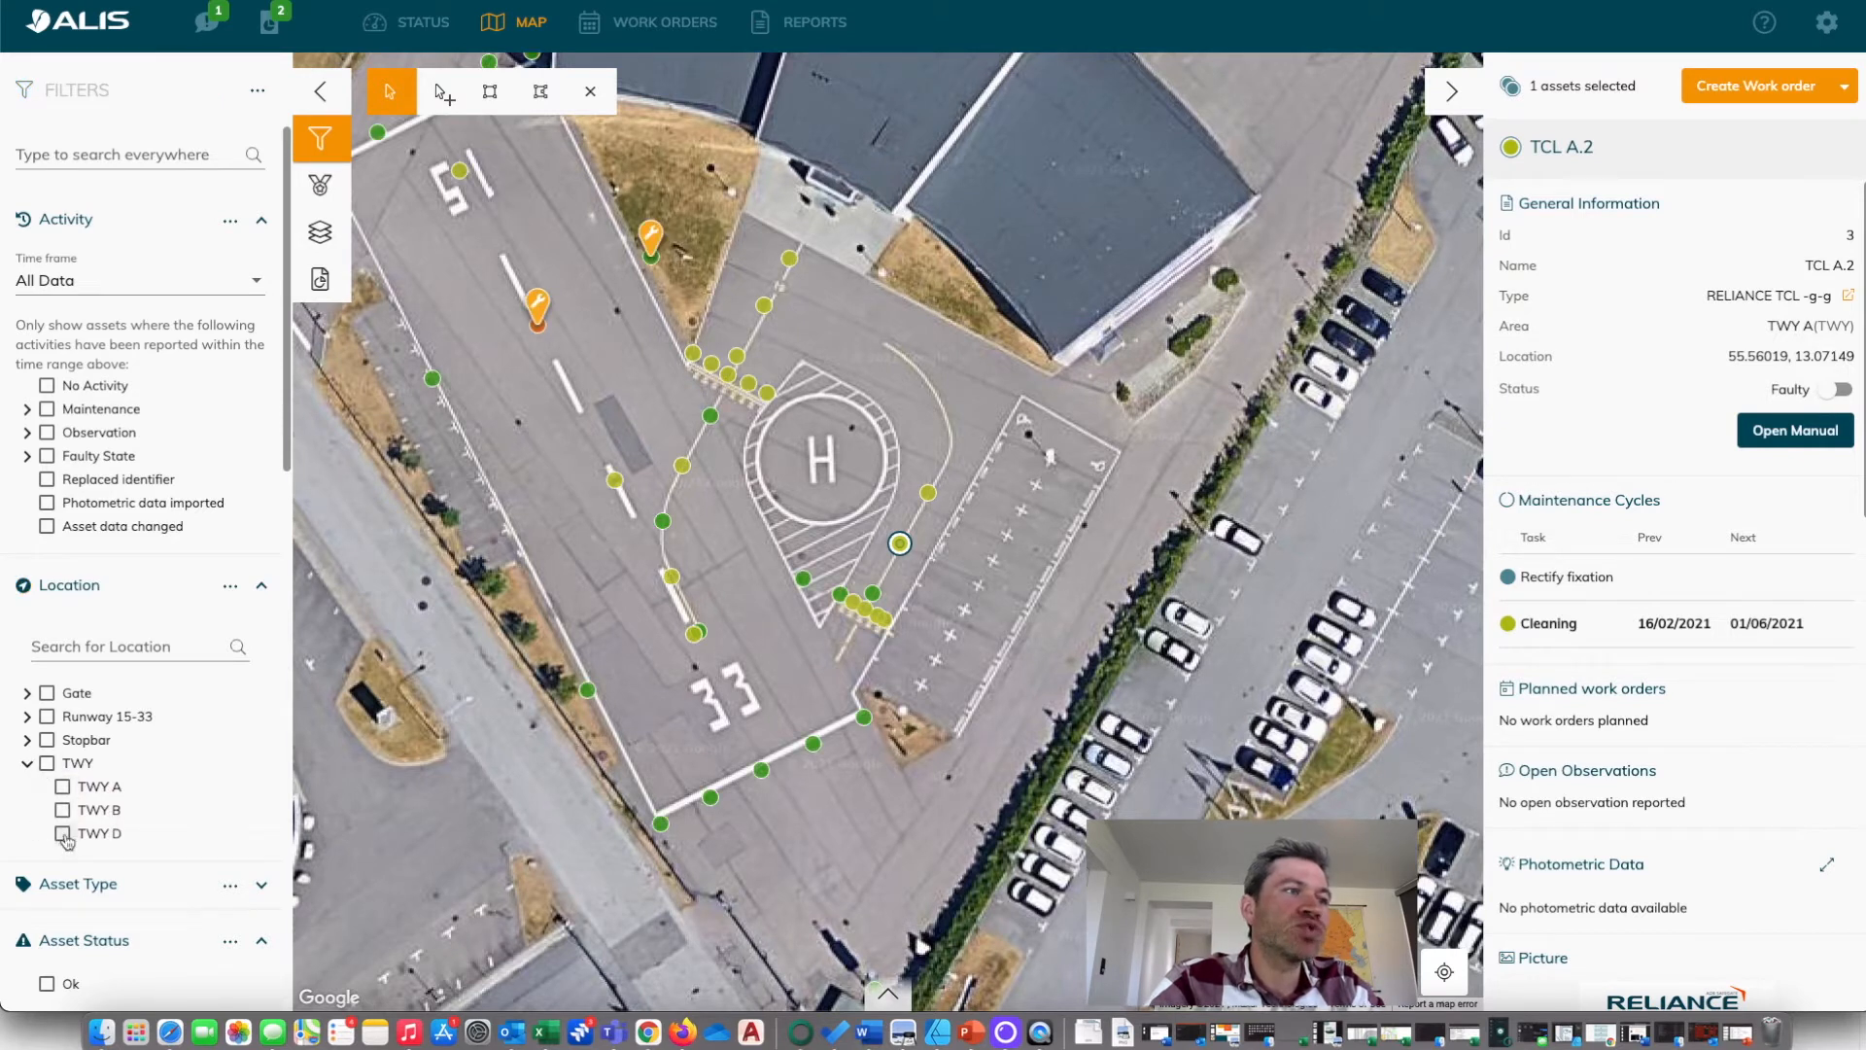
scroll(611, 577, down, 2)
scroll(611, 577, down, 5)
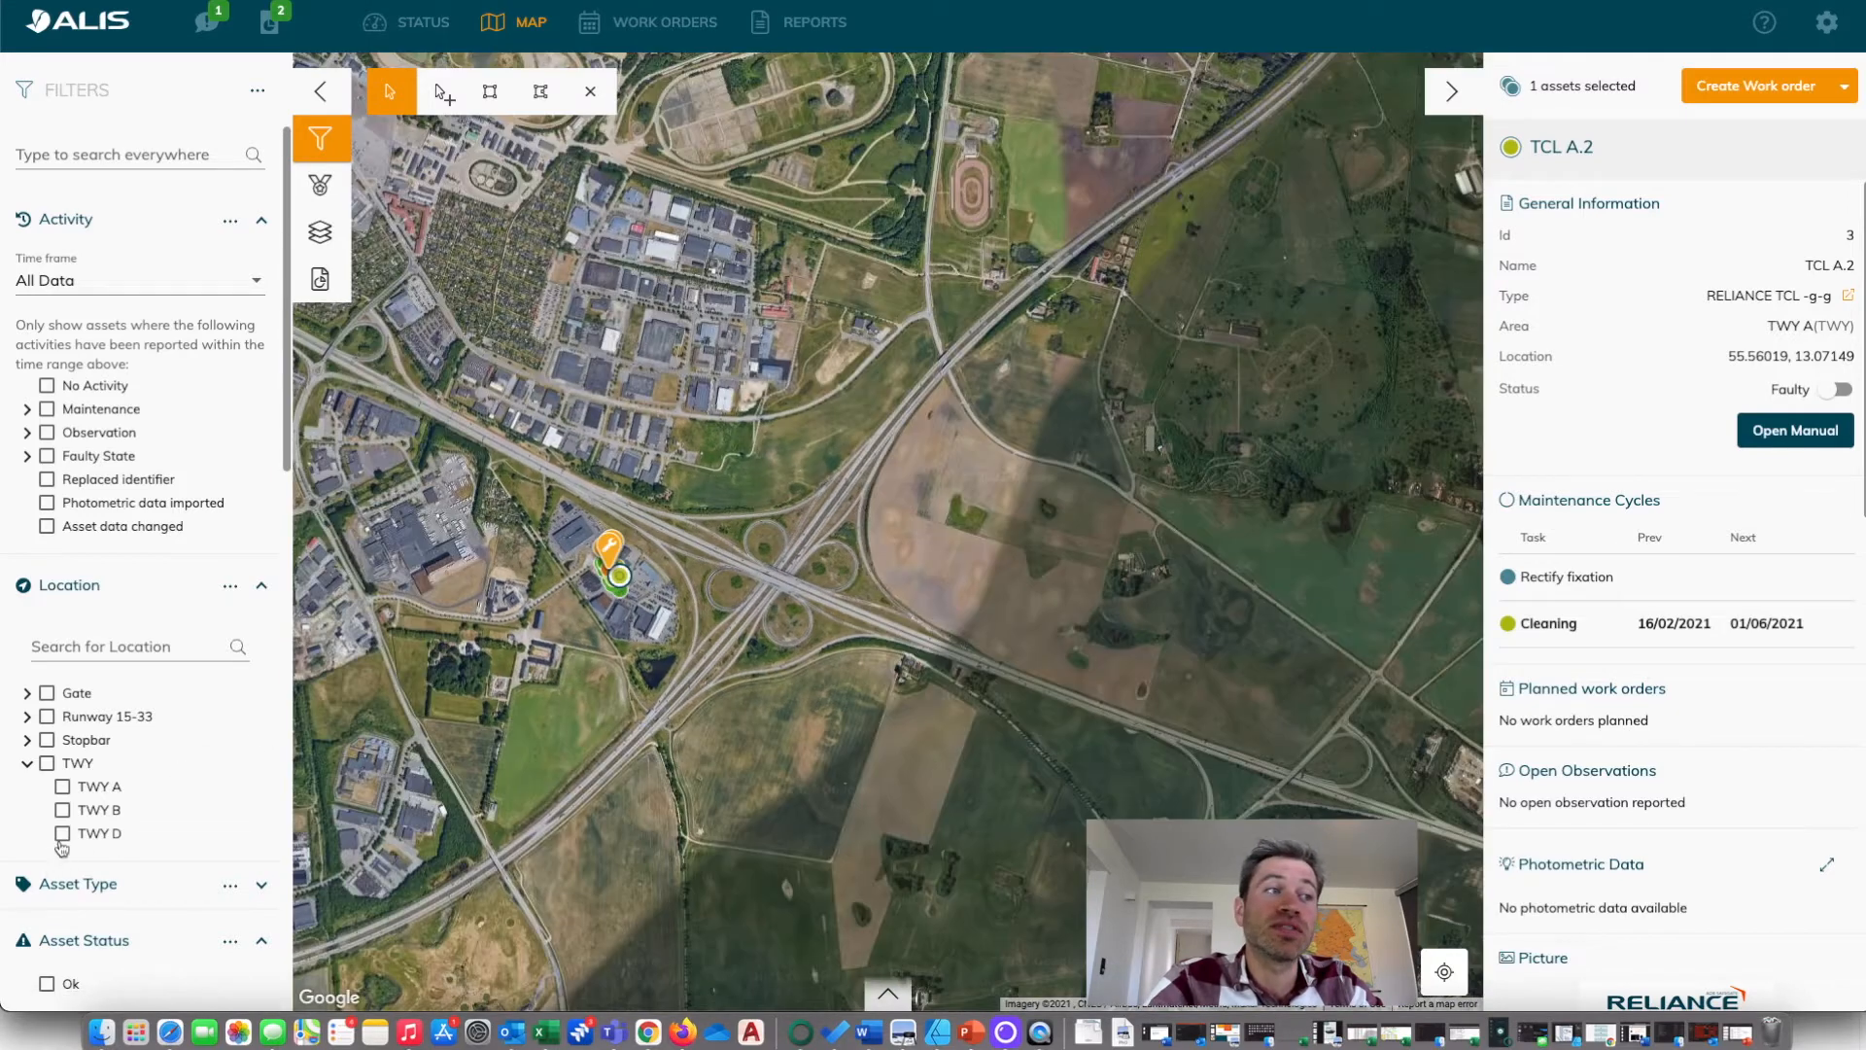
click(62, 833)
scroll(706, 781, down, 4)
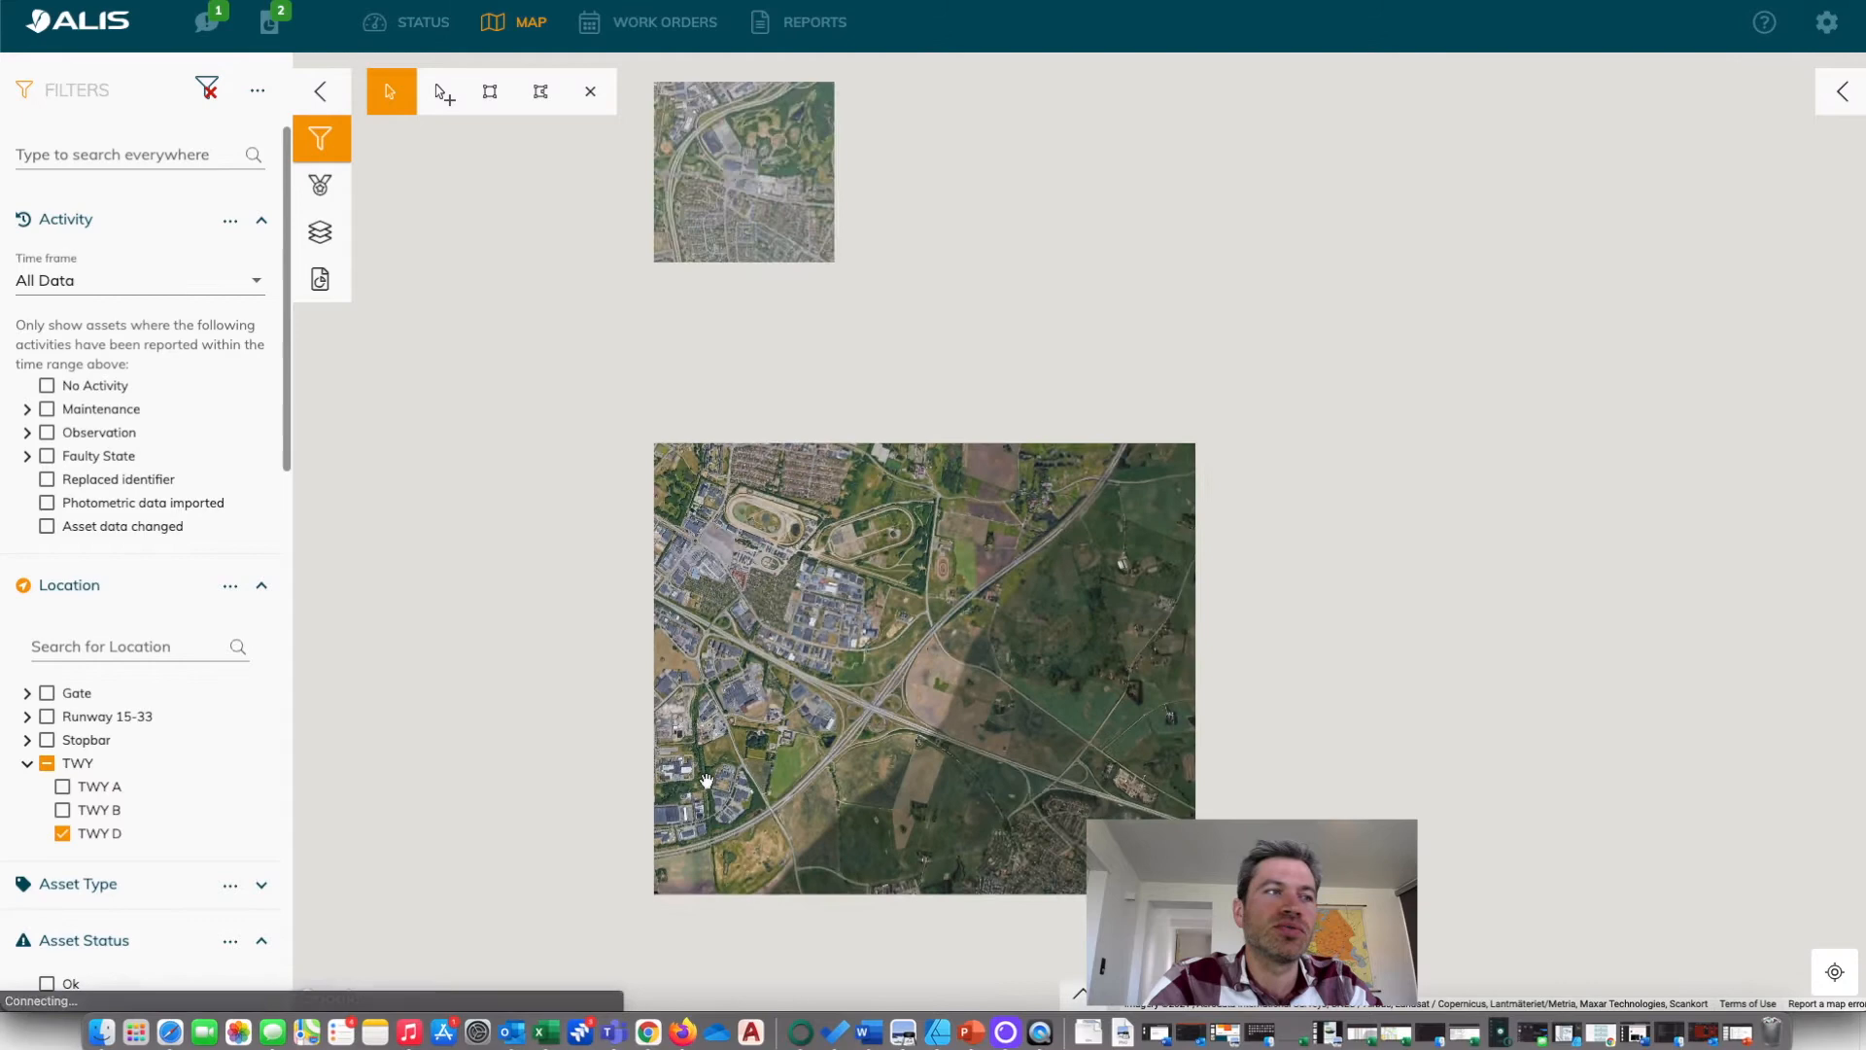
scroll(707, 780, down, 3)
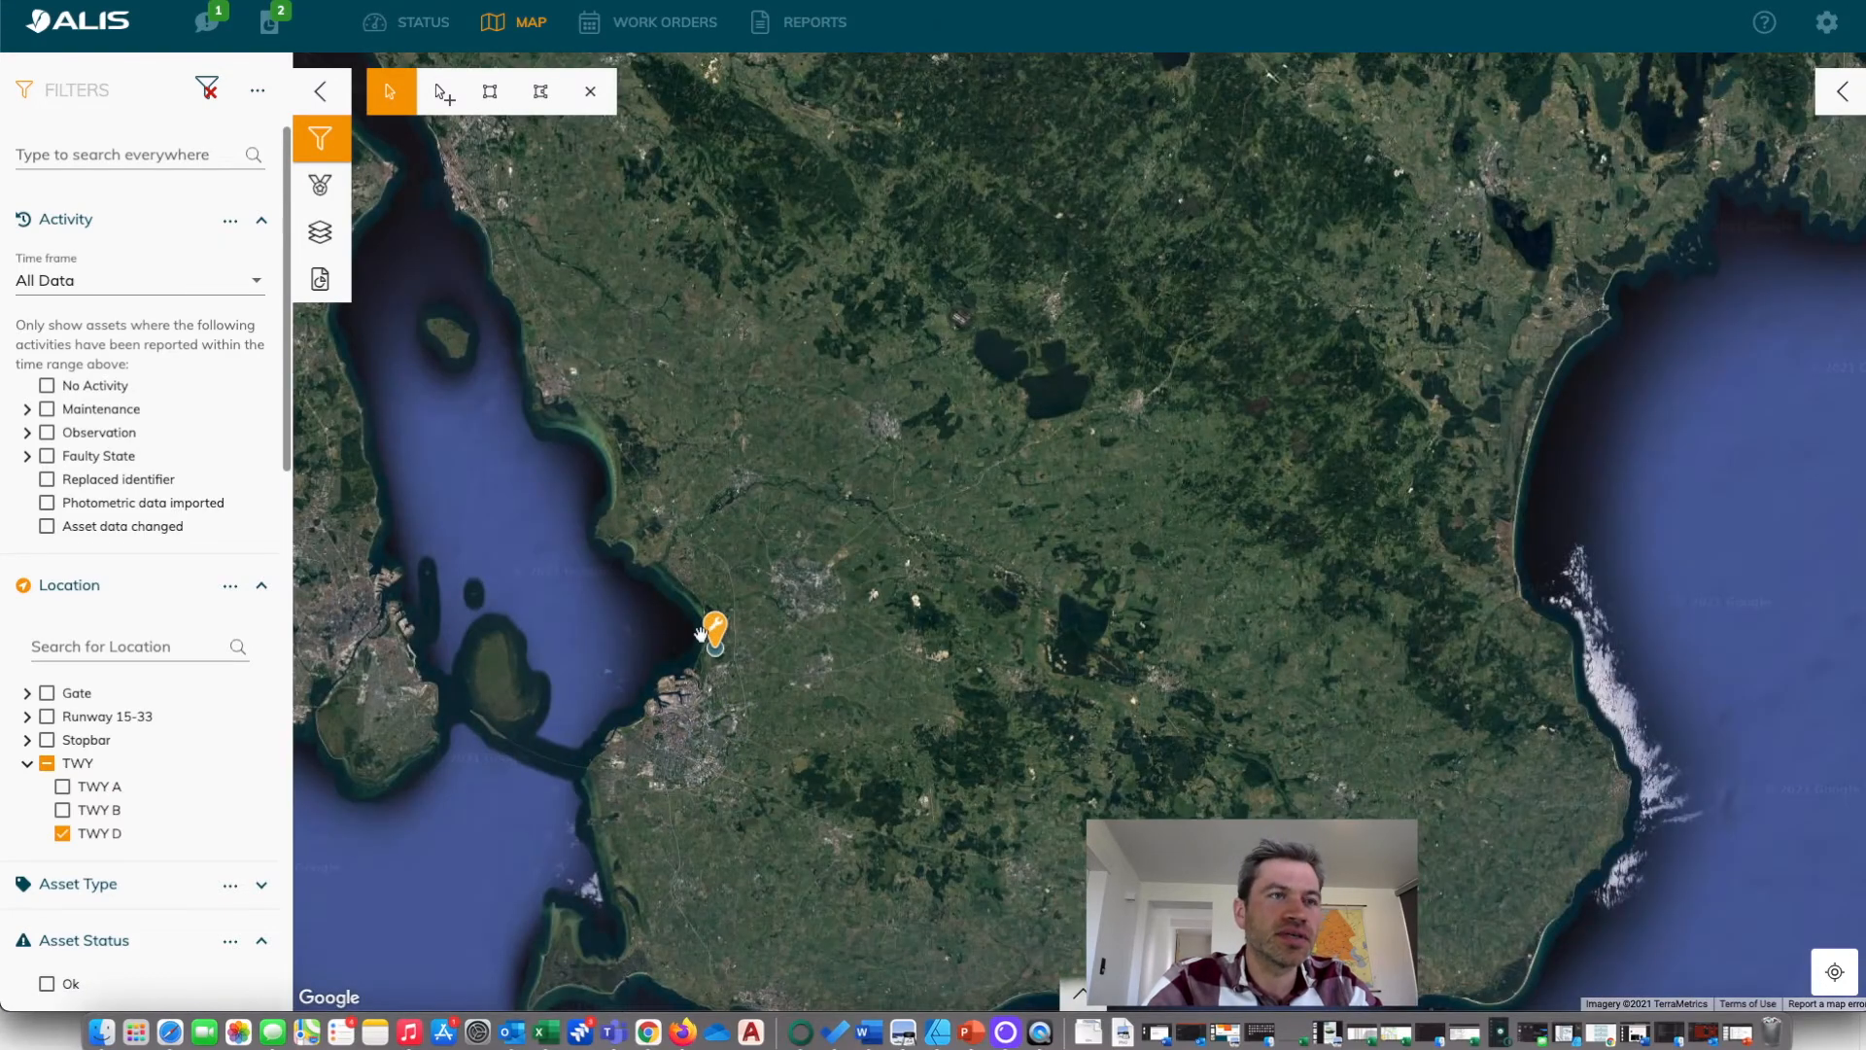
scroll(709, 622, up, 3)
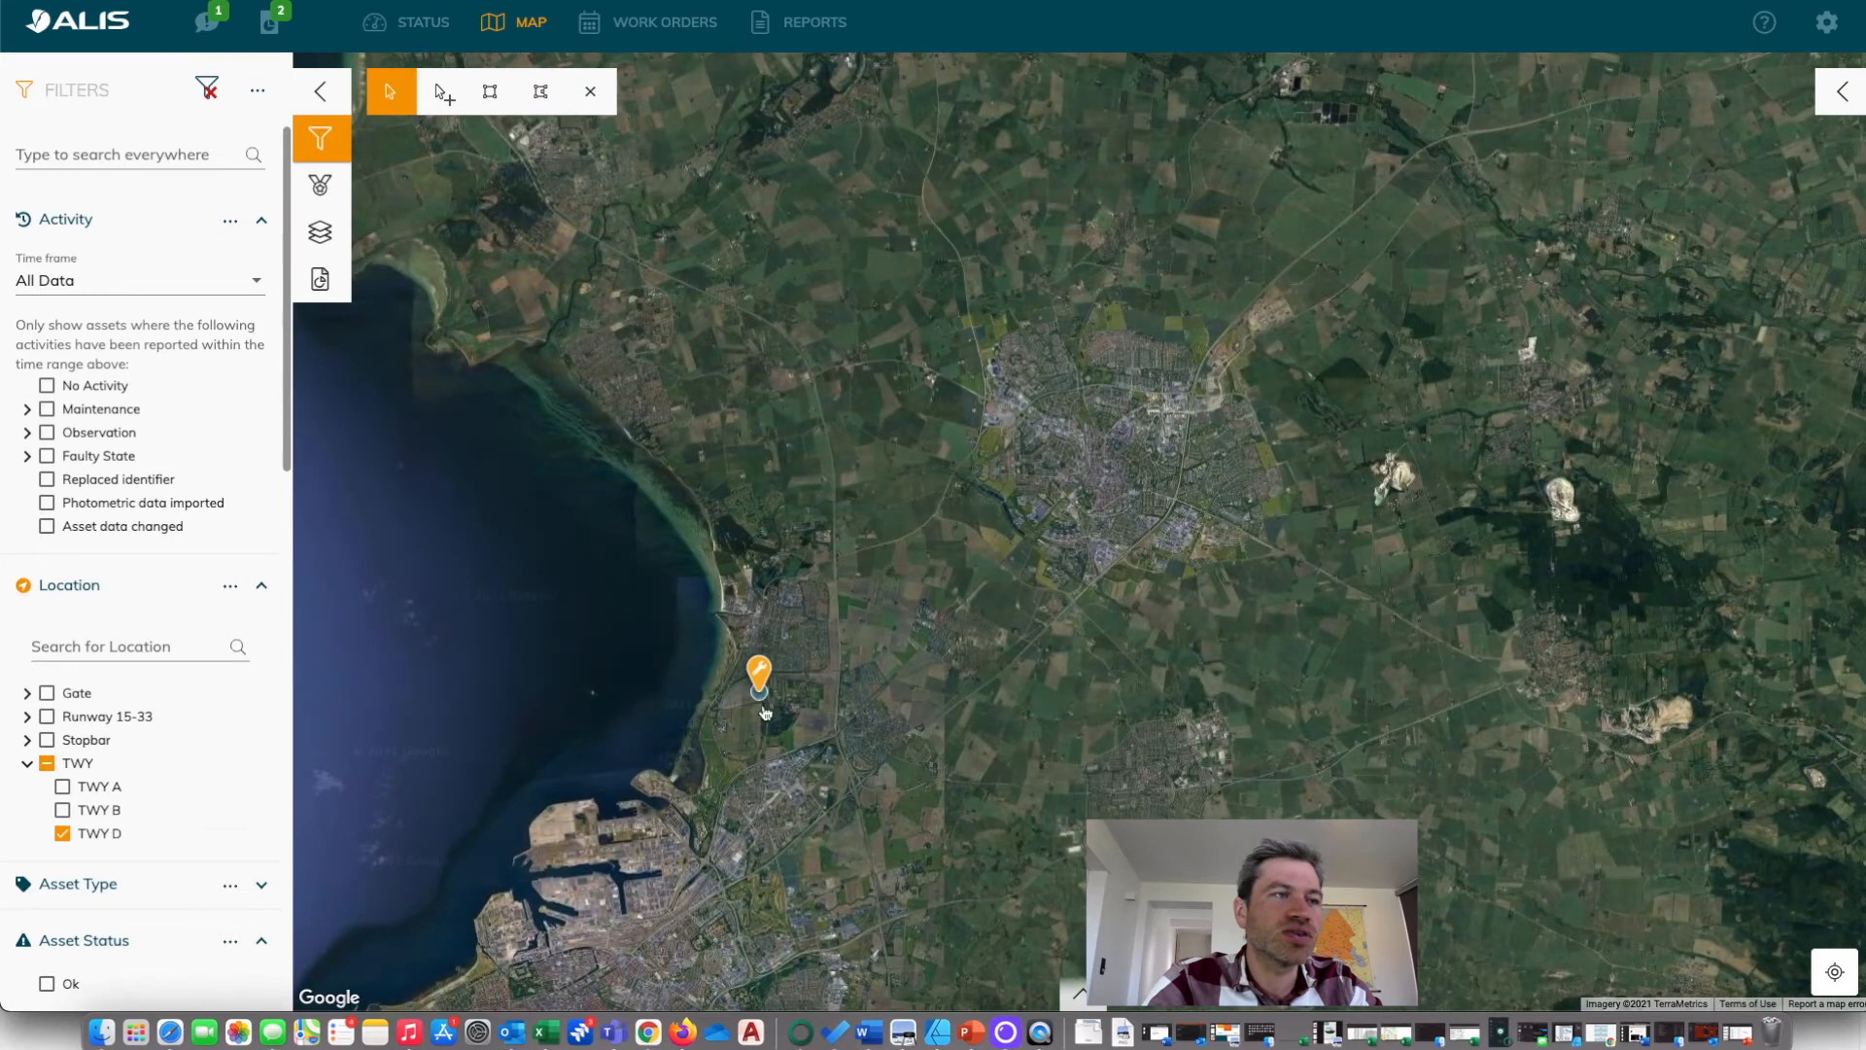
drag(549, 835, 577, 556)
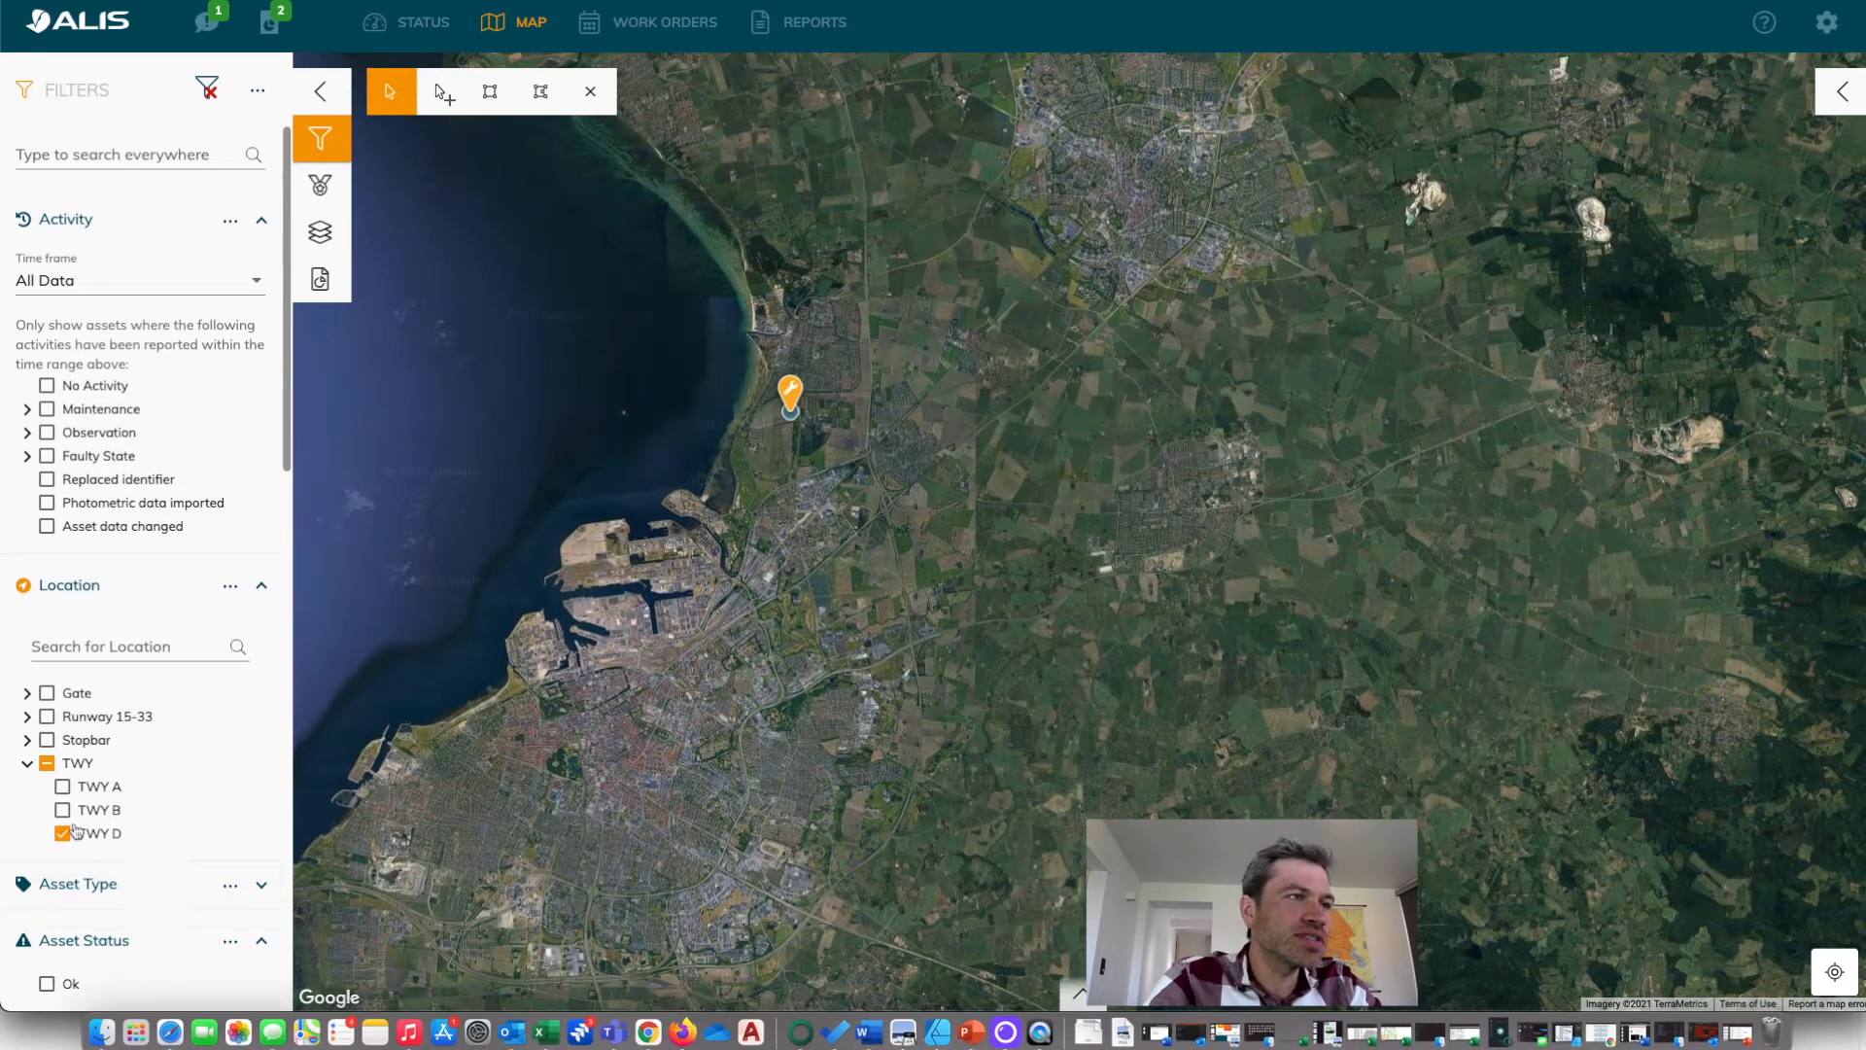
Clear the TWY location filter and select all assets on the map with a rectangle covering both marker clusters.
click(45, 764)
click(46, 764)
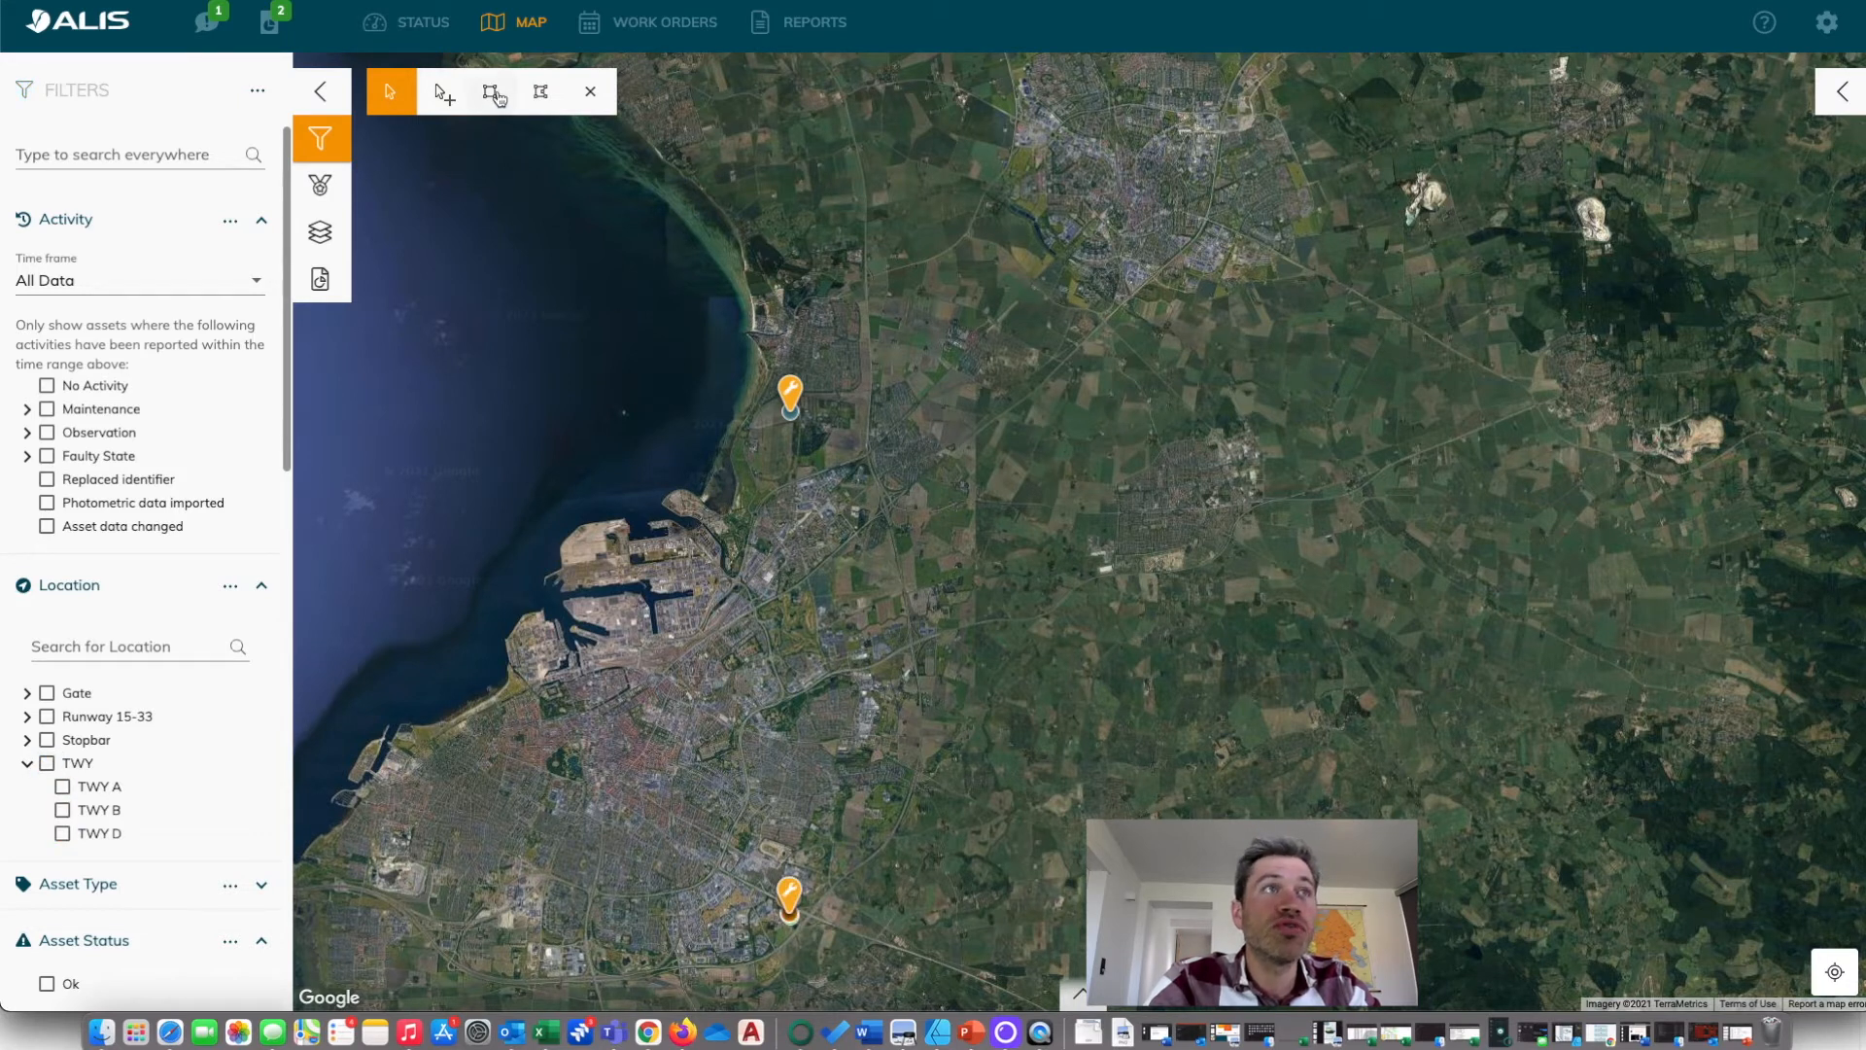
click(490, 91)
mouse_move(562, 331)
mouse_down()
mouse_move(1011, 824)
mouse_move(1025, 978)
mouse_move(1031, 914)
mouse_up()
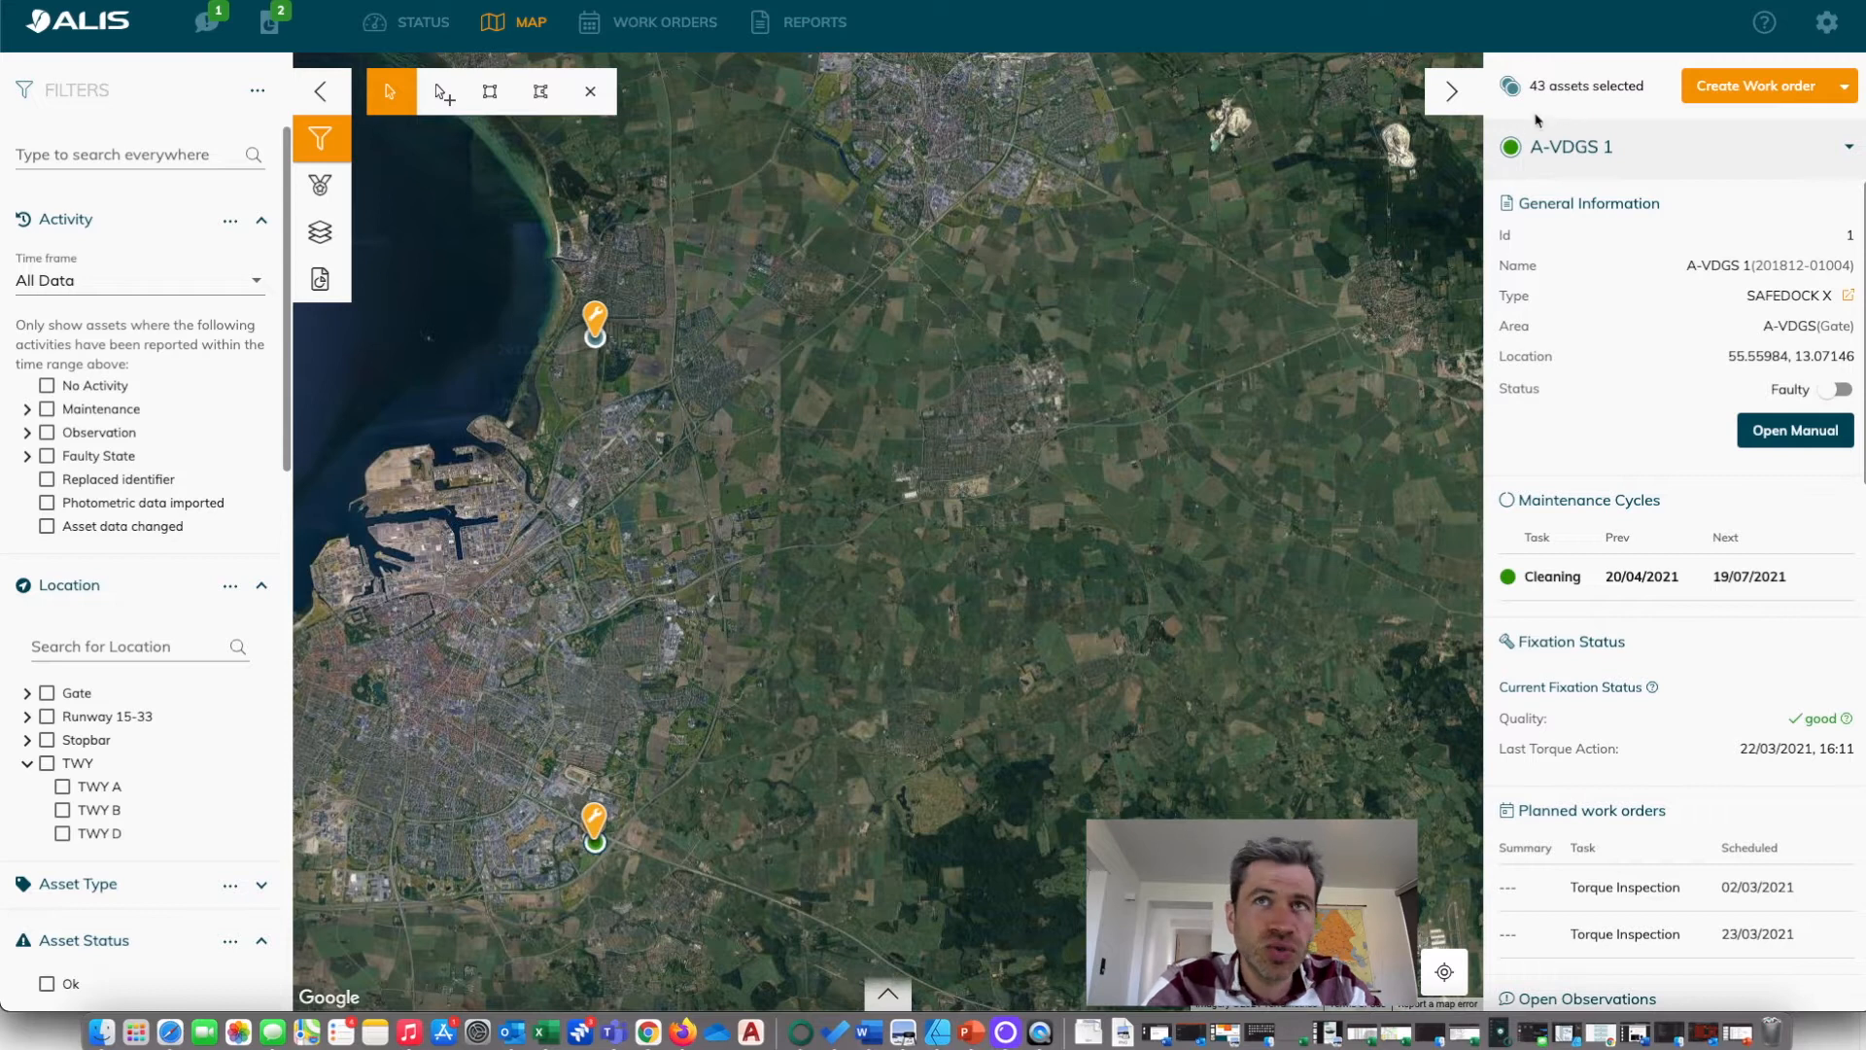
Export the selected assets from the asset list and open the downloaded assets (23).csv in an enlarged Excel window.
click(888, 992)
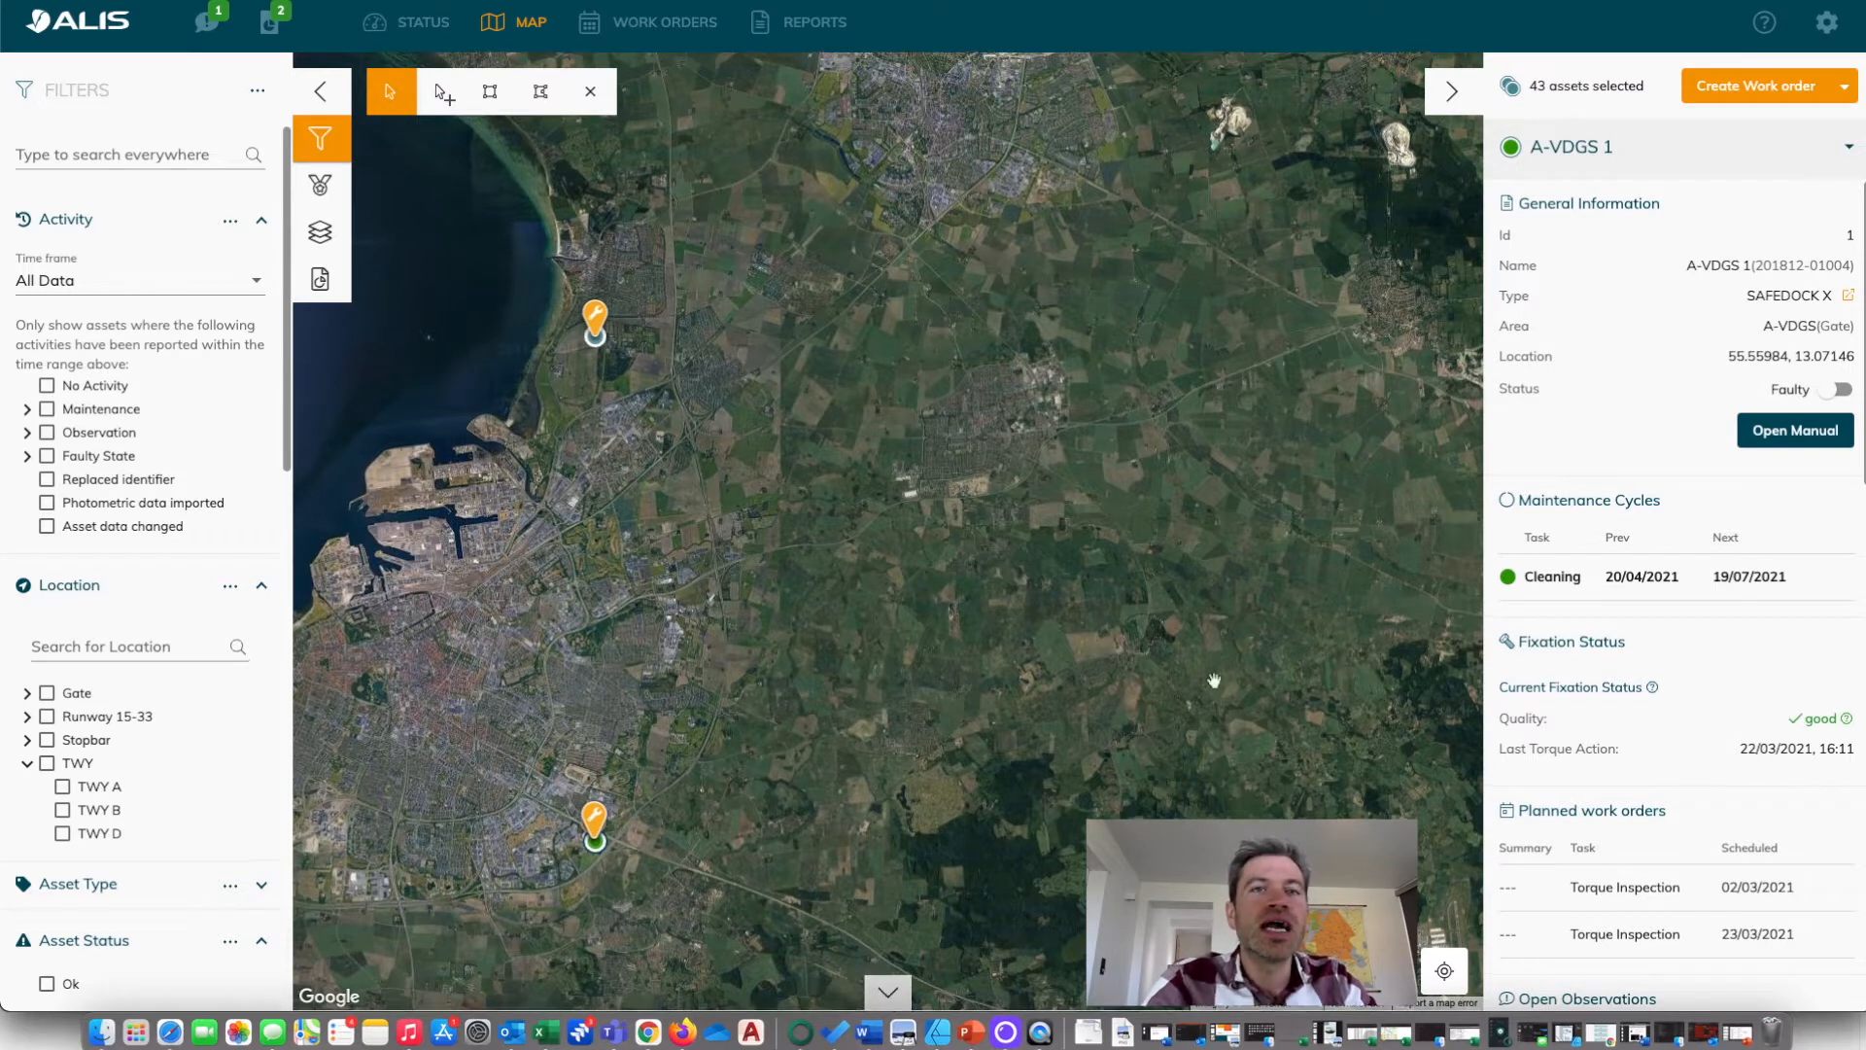
click(1448, 680)
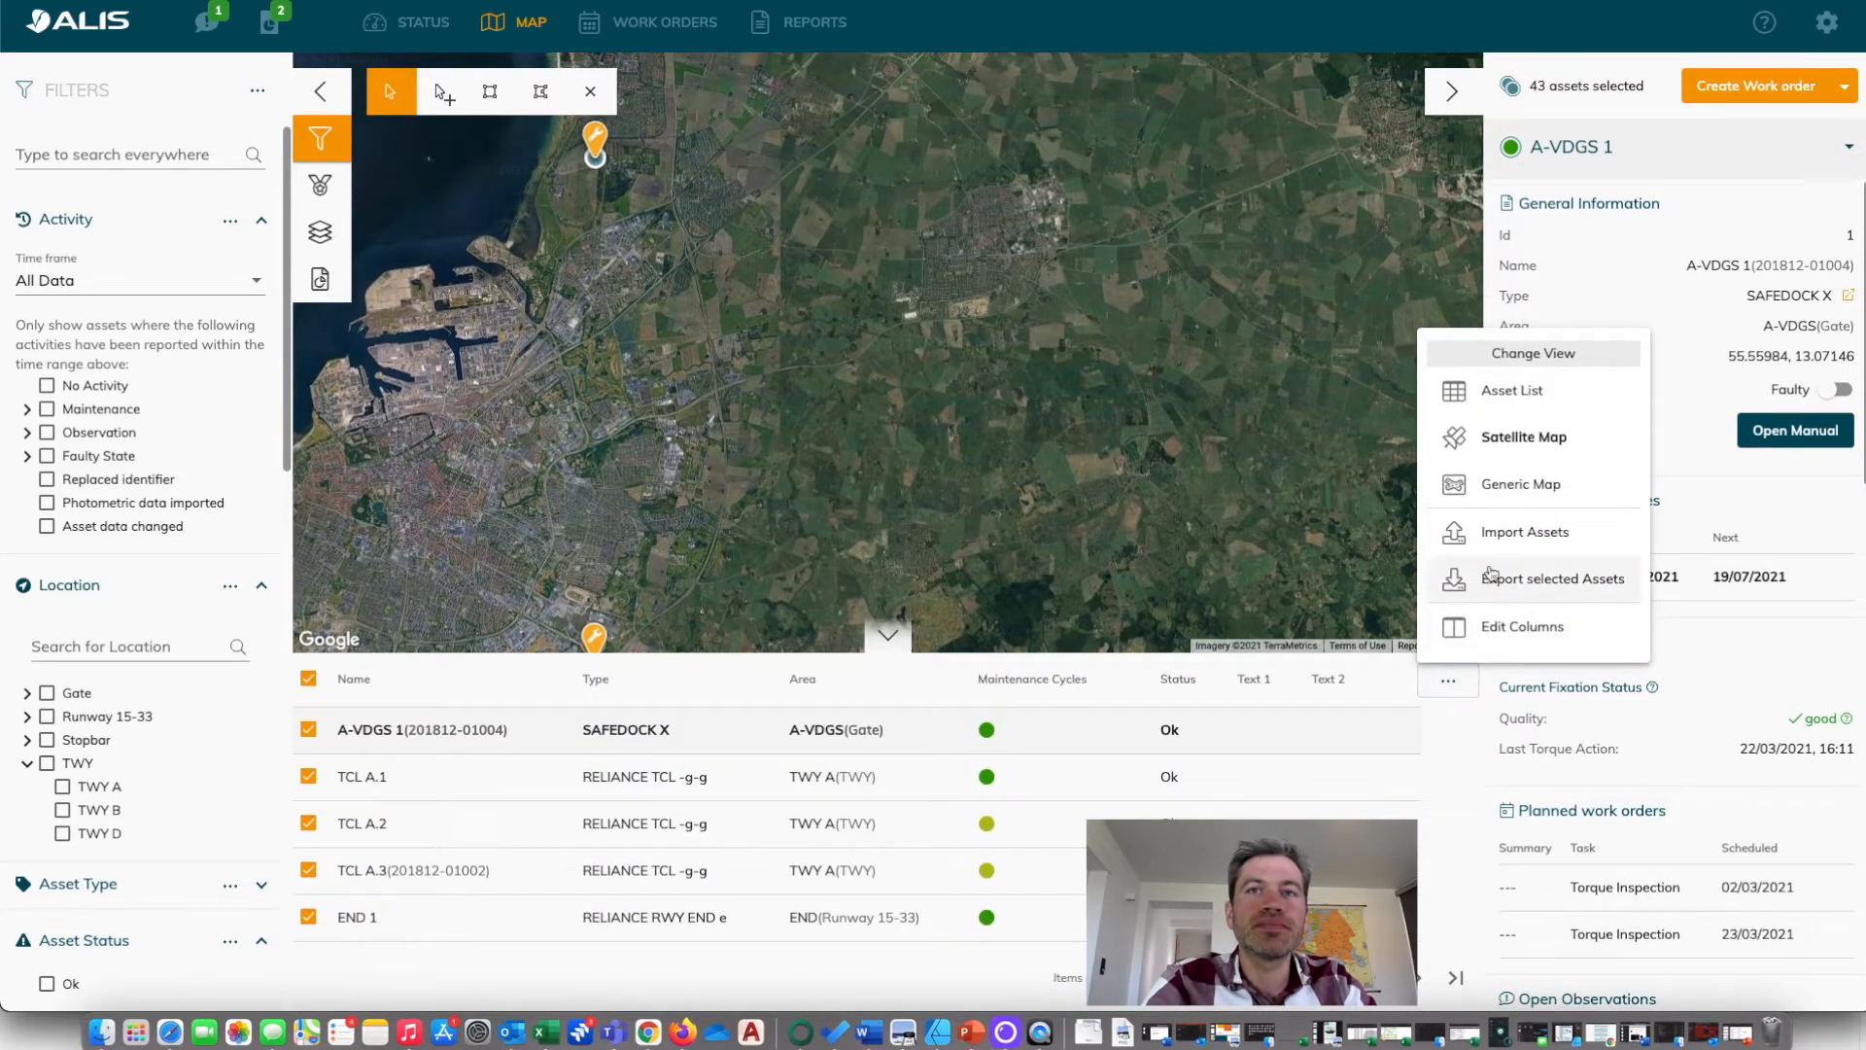
click(1519, 581)
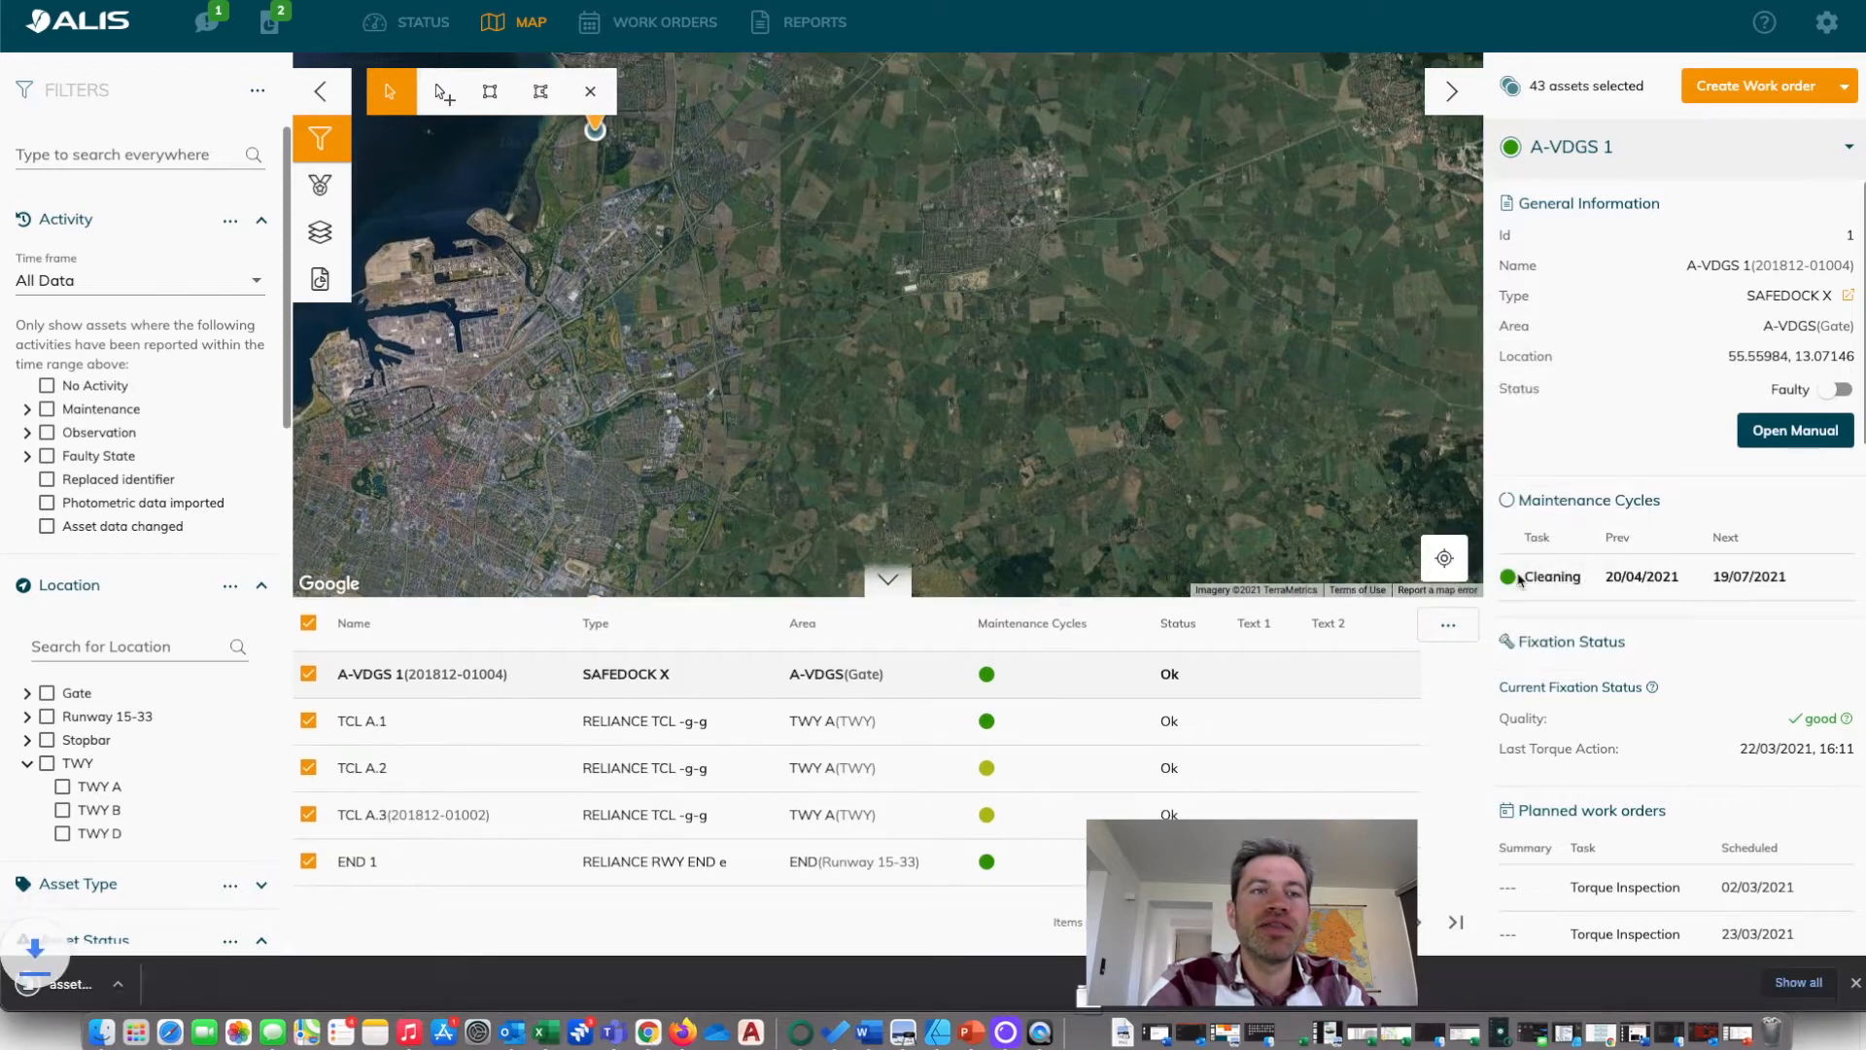
click(115, 985)
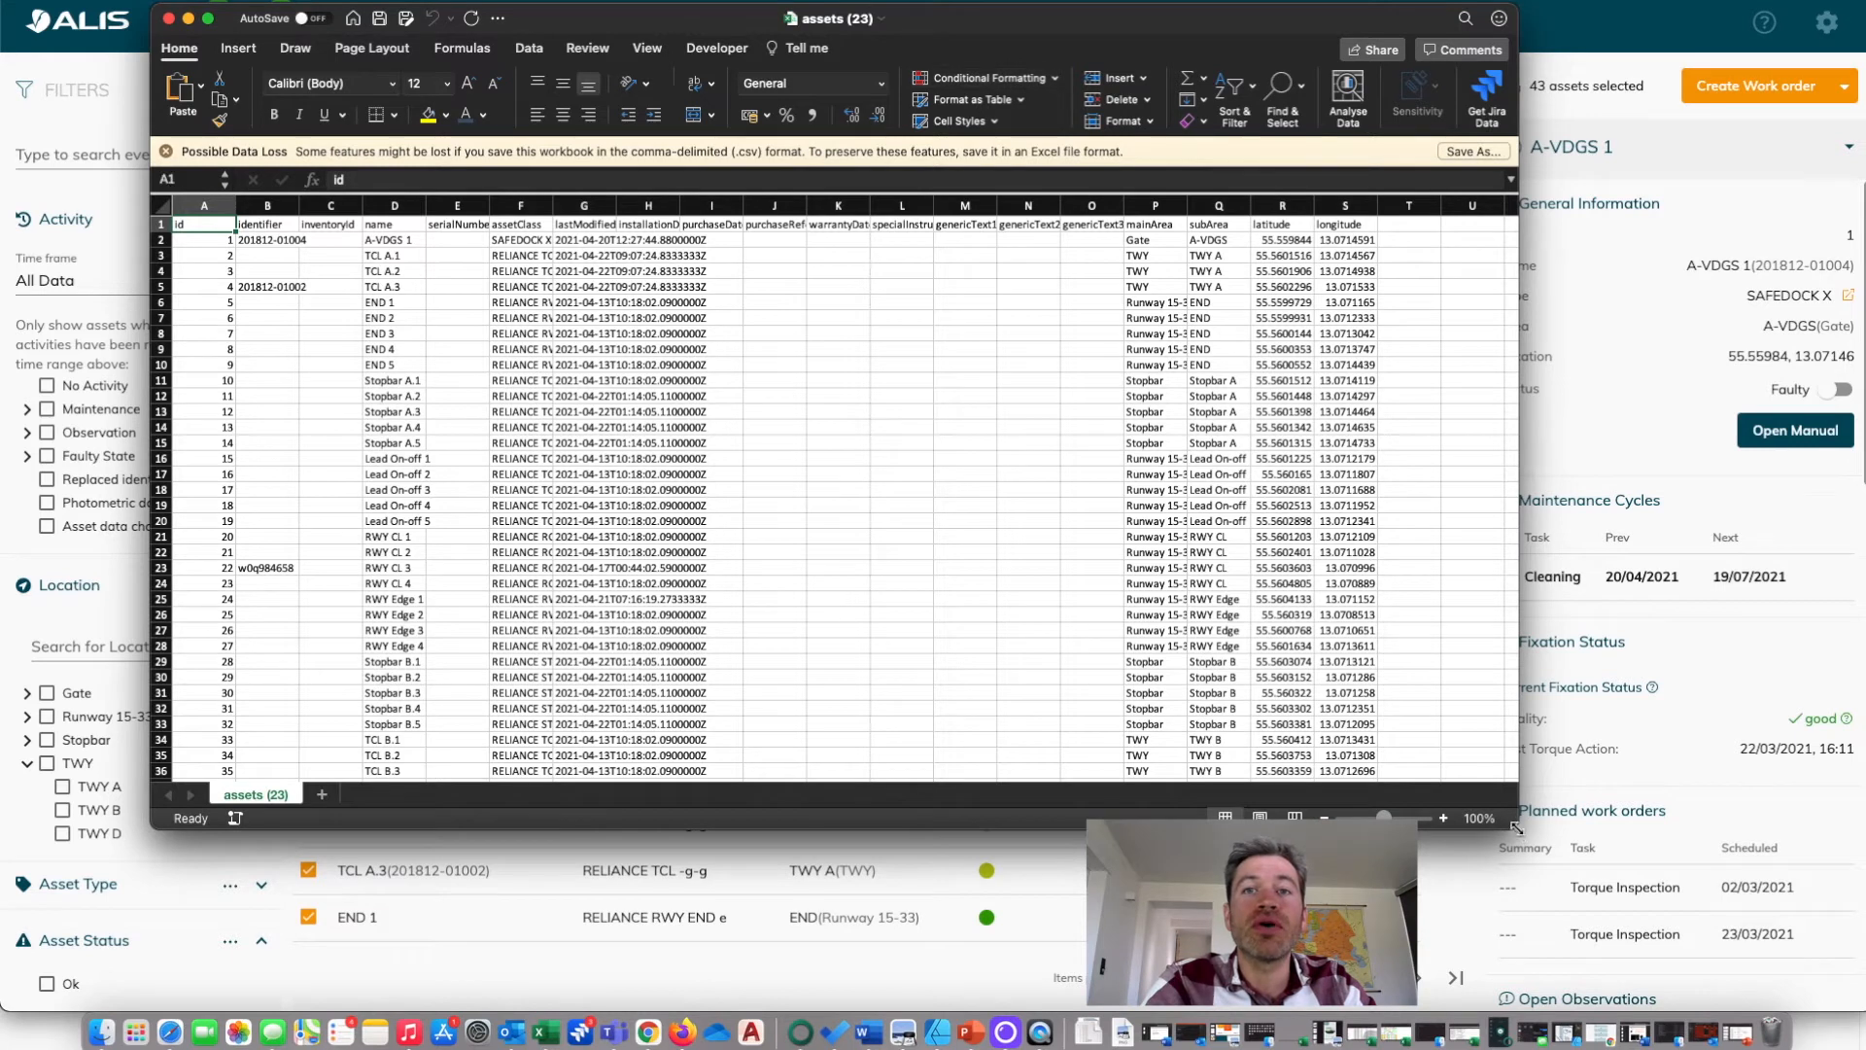
drag(1511, 822, 1703, 1011)
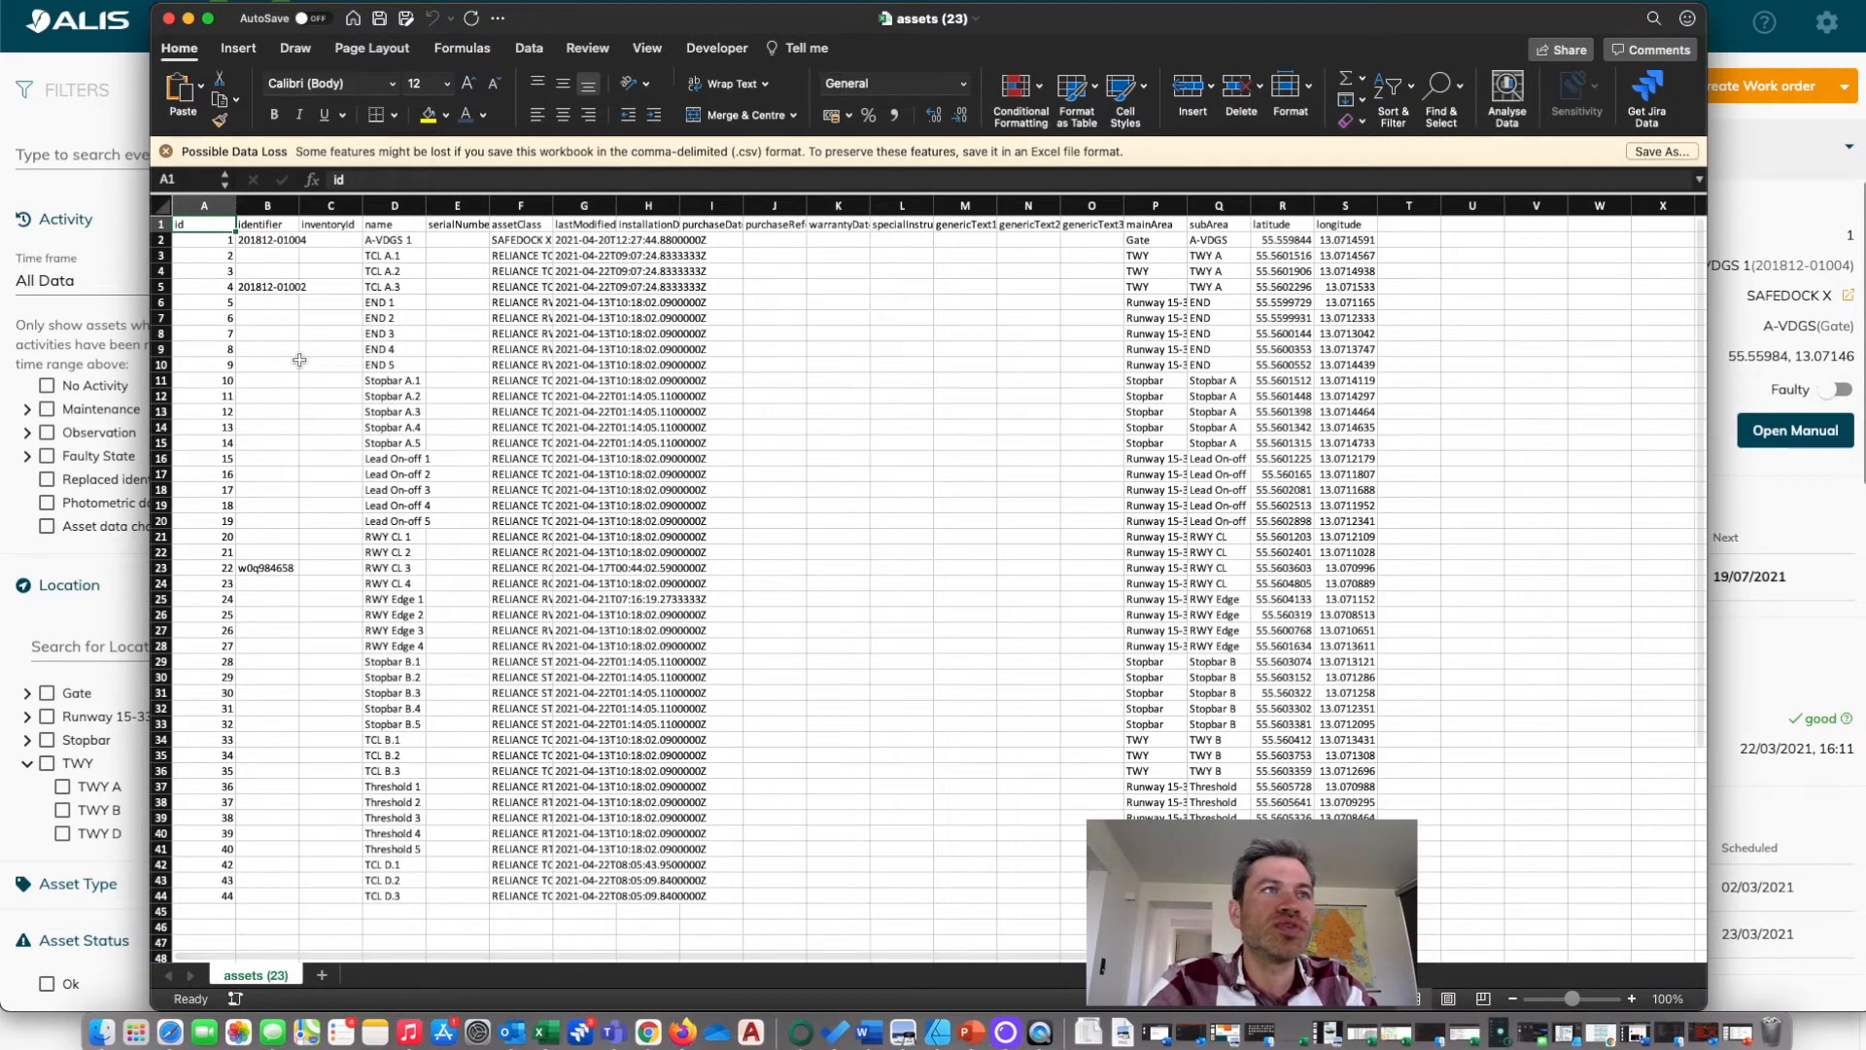
Add filters to the header row and filter the subArea column to show only TWY D.
click(162, 224)
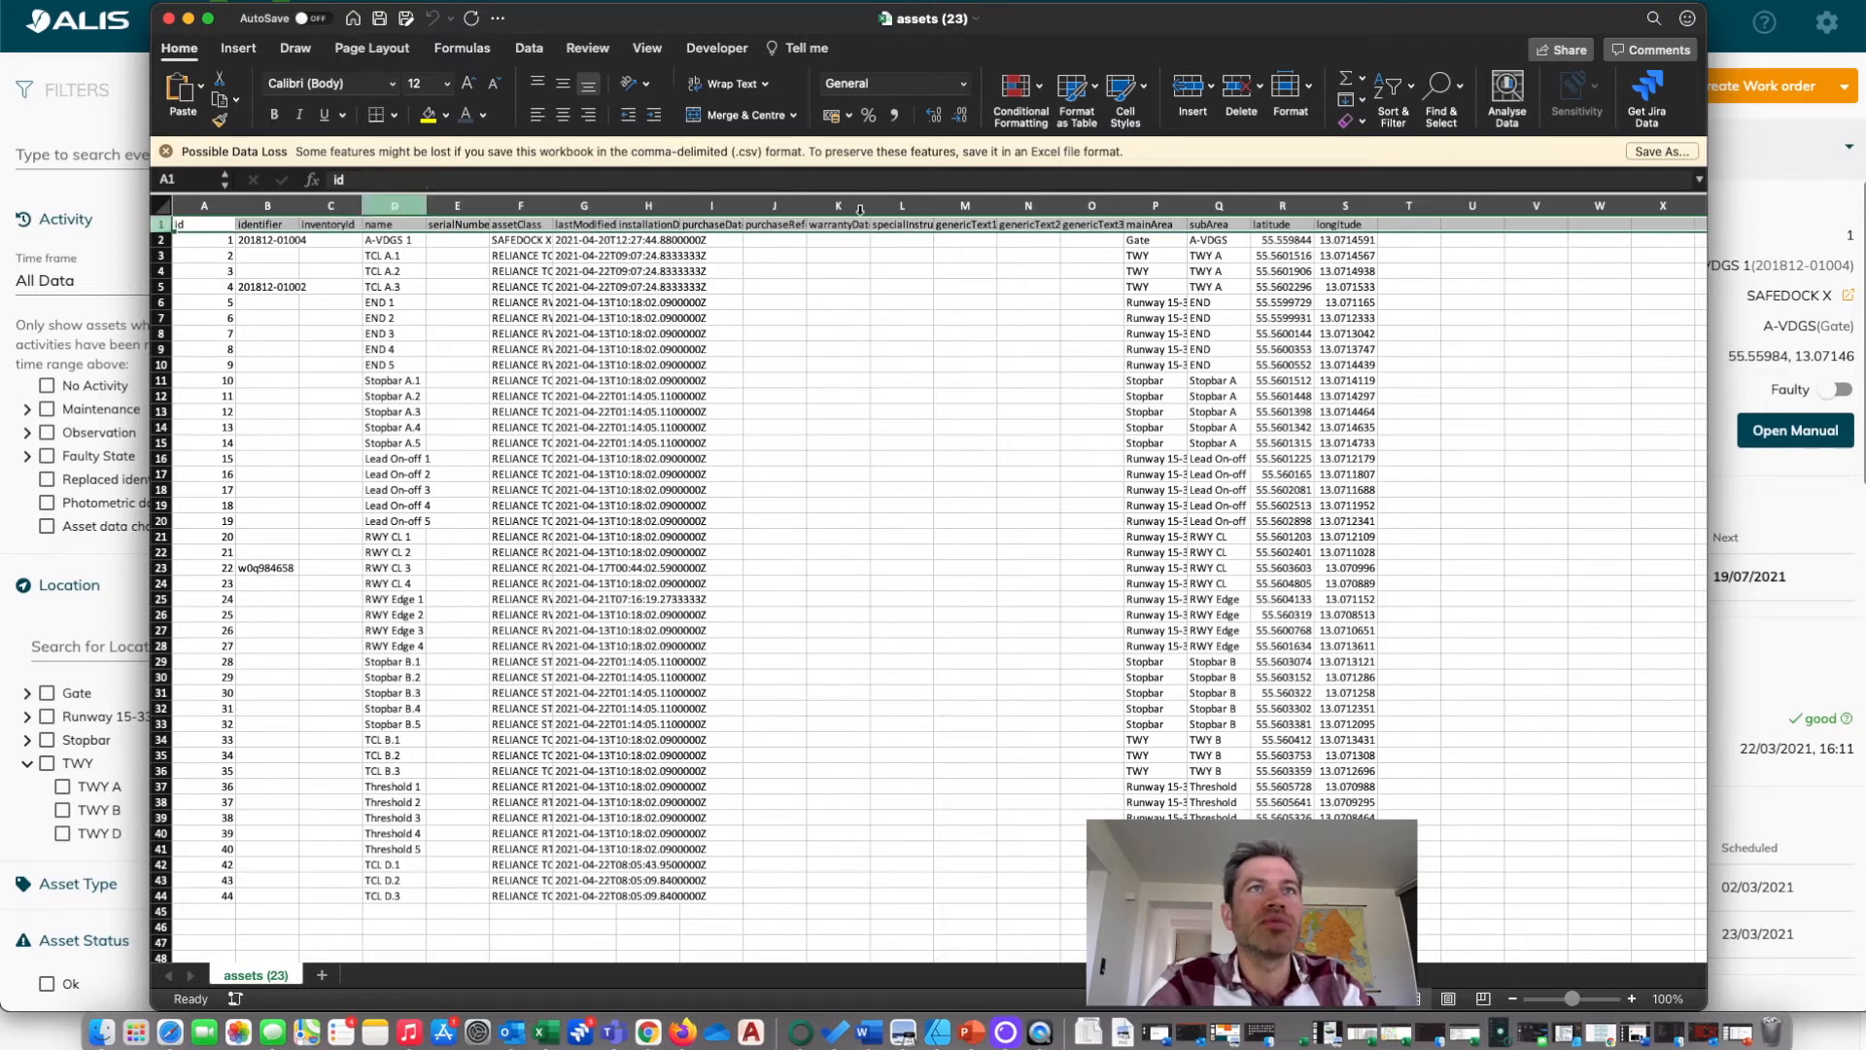
click(532, 54)
click(686, 89)
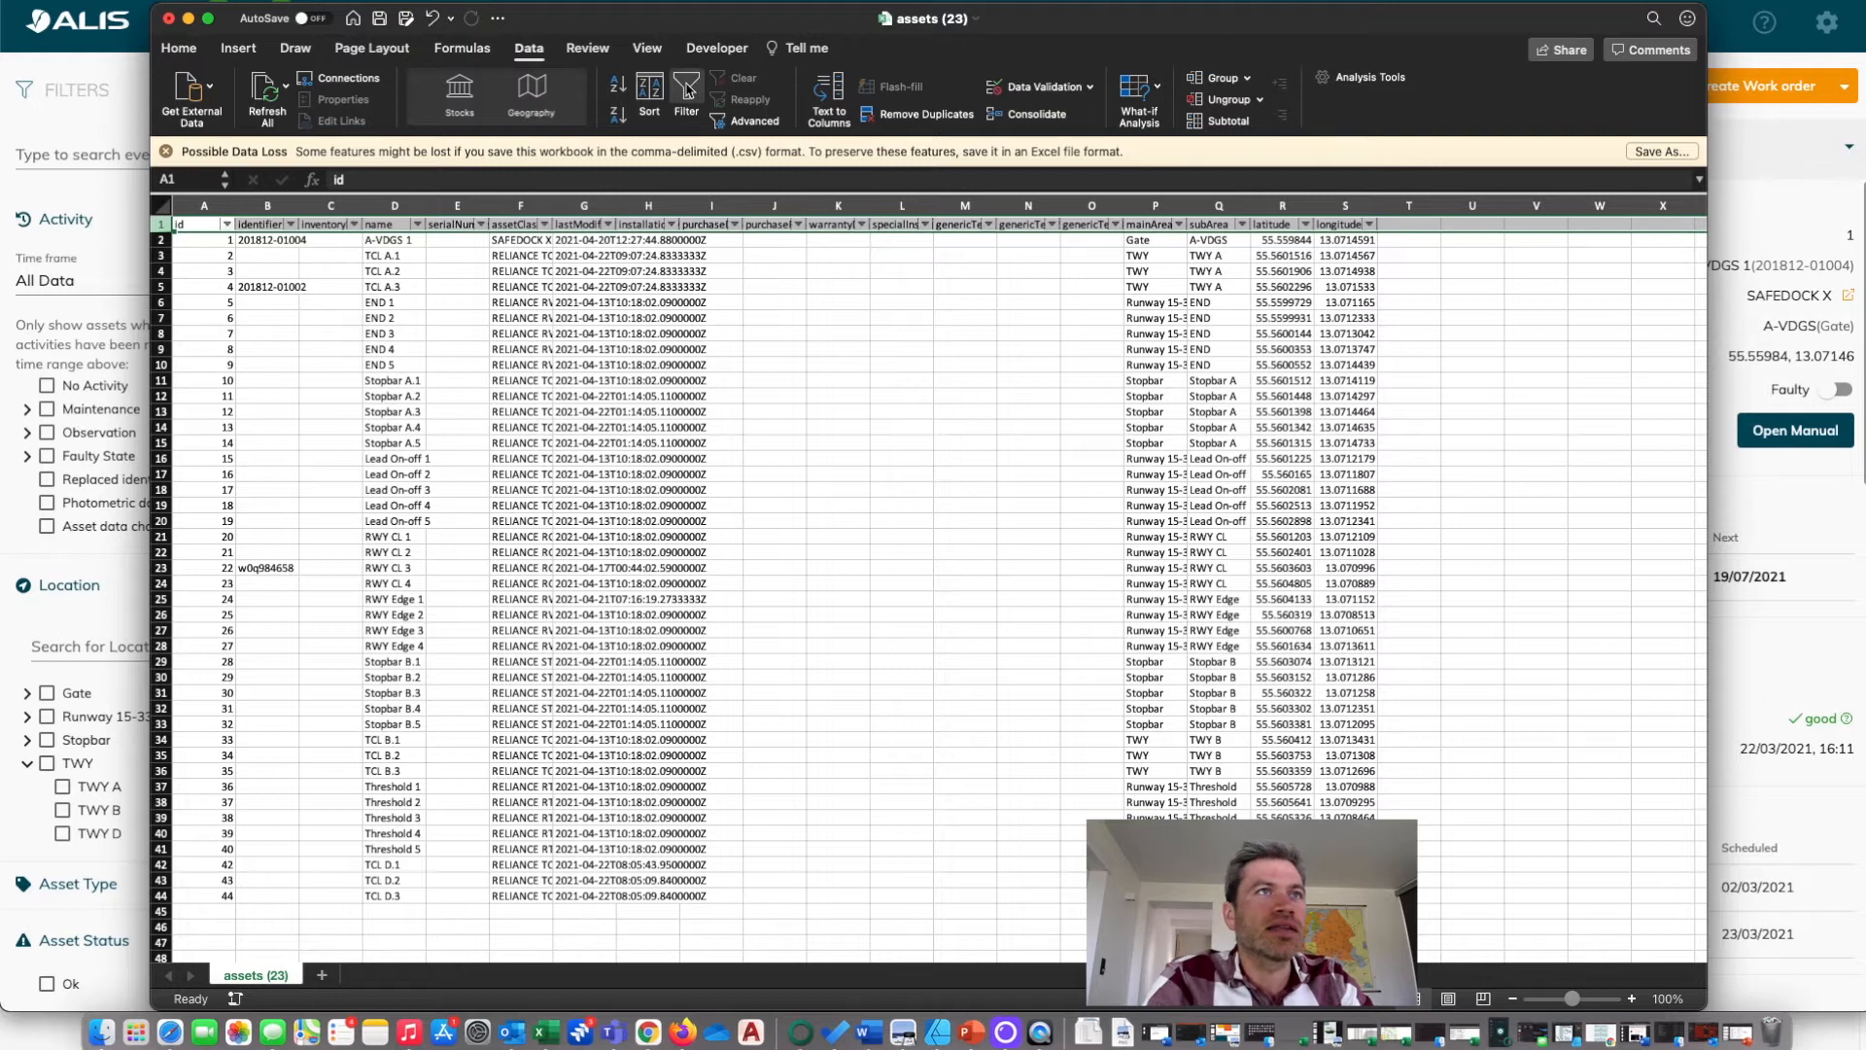
click(1244, 226)
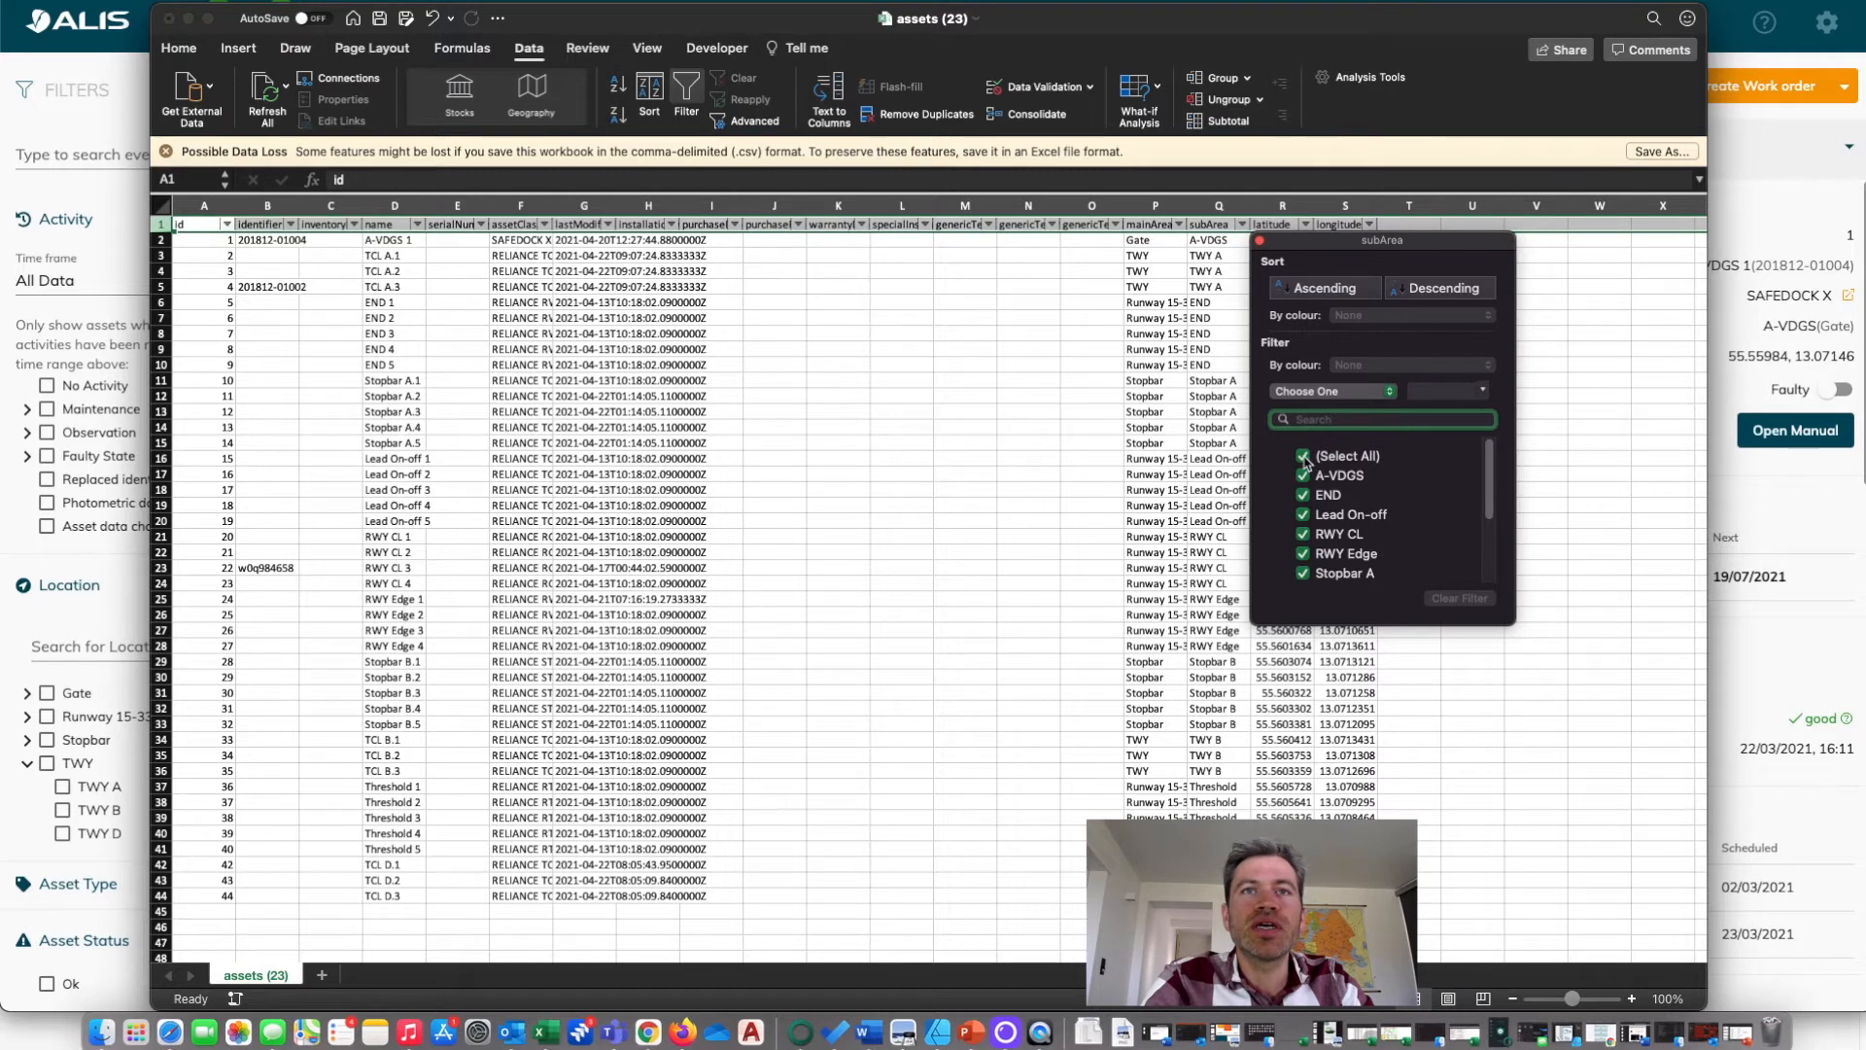
click(1303, 457)
scroll(1305, 525, down, 5)
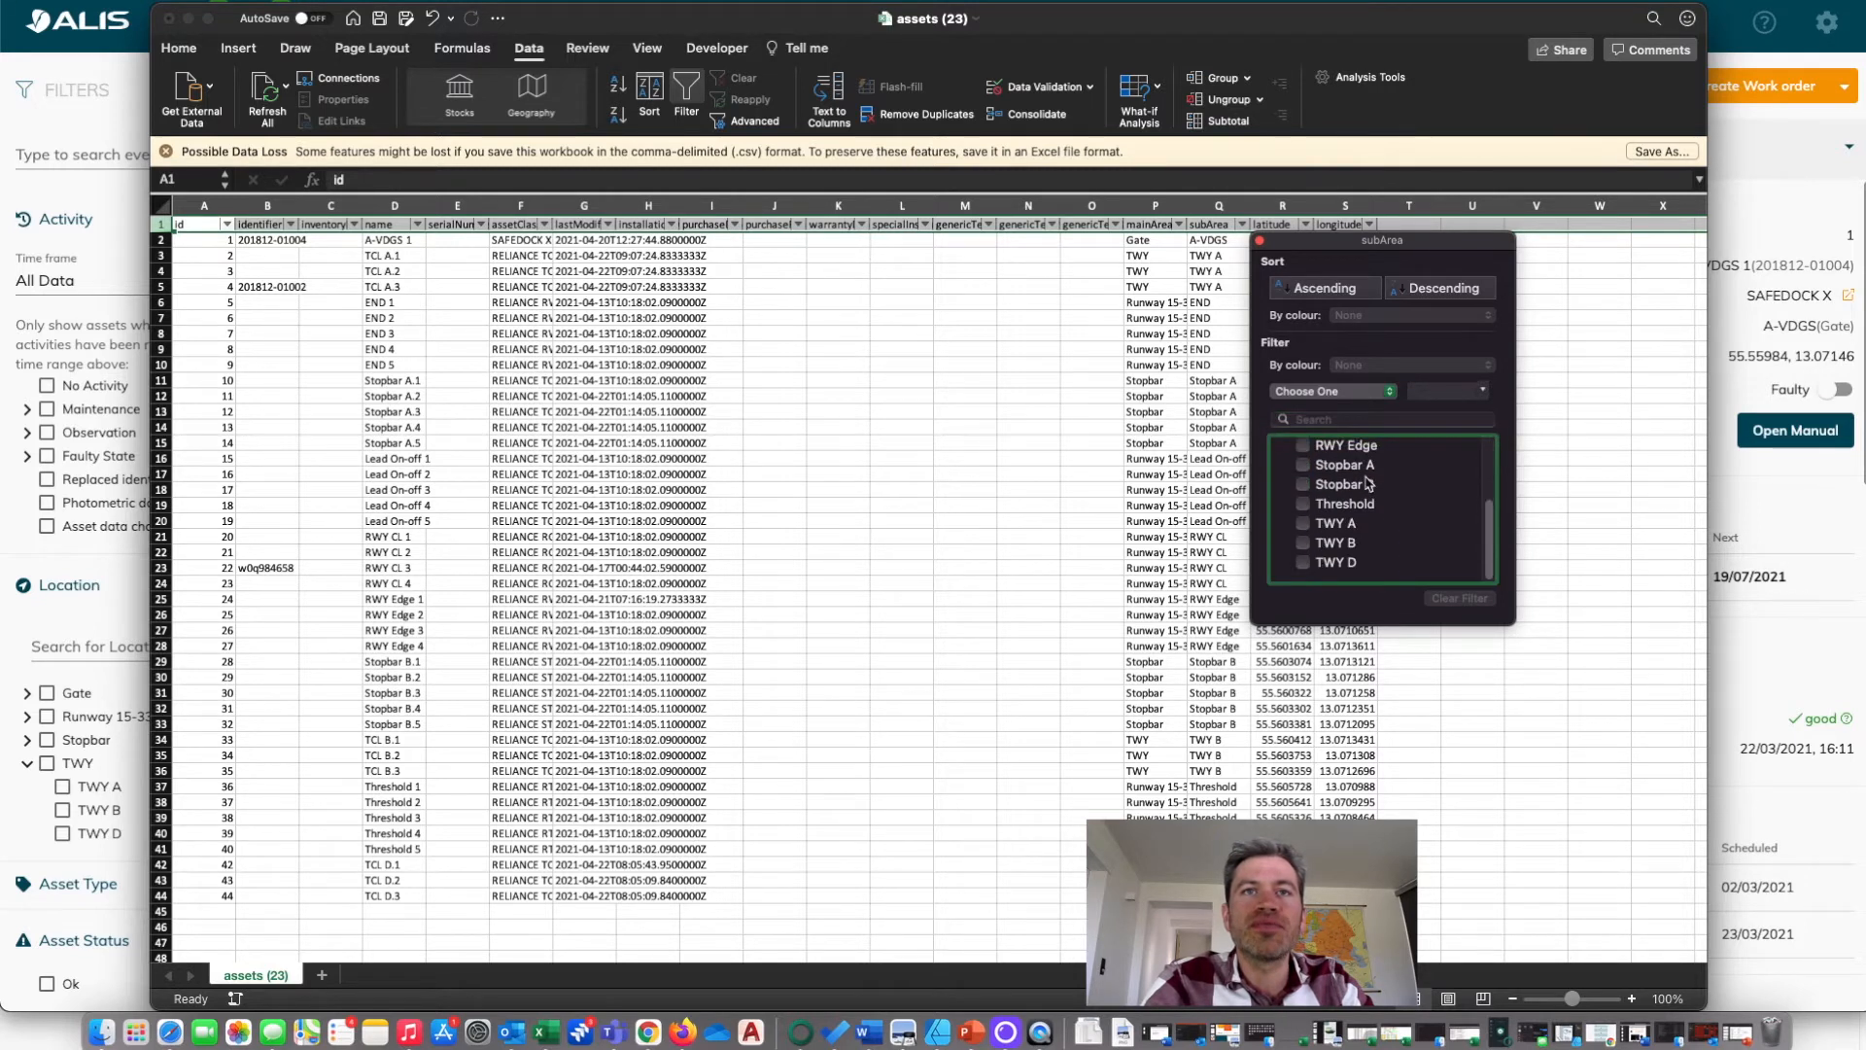
click(1305, 566)
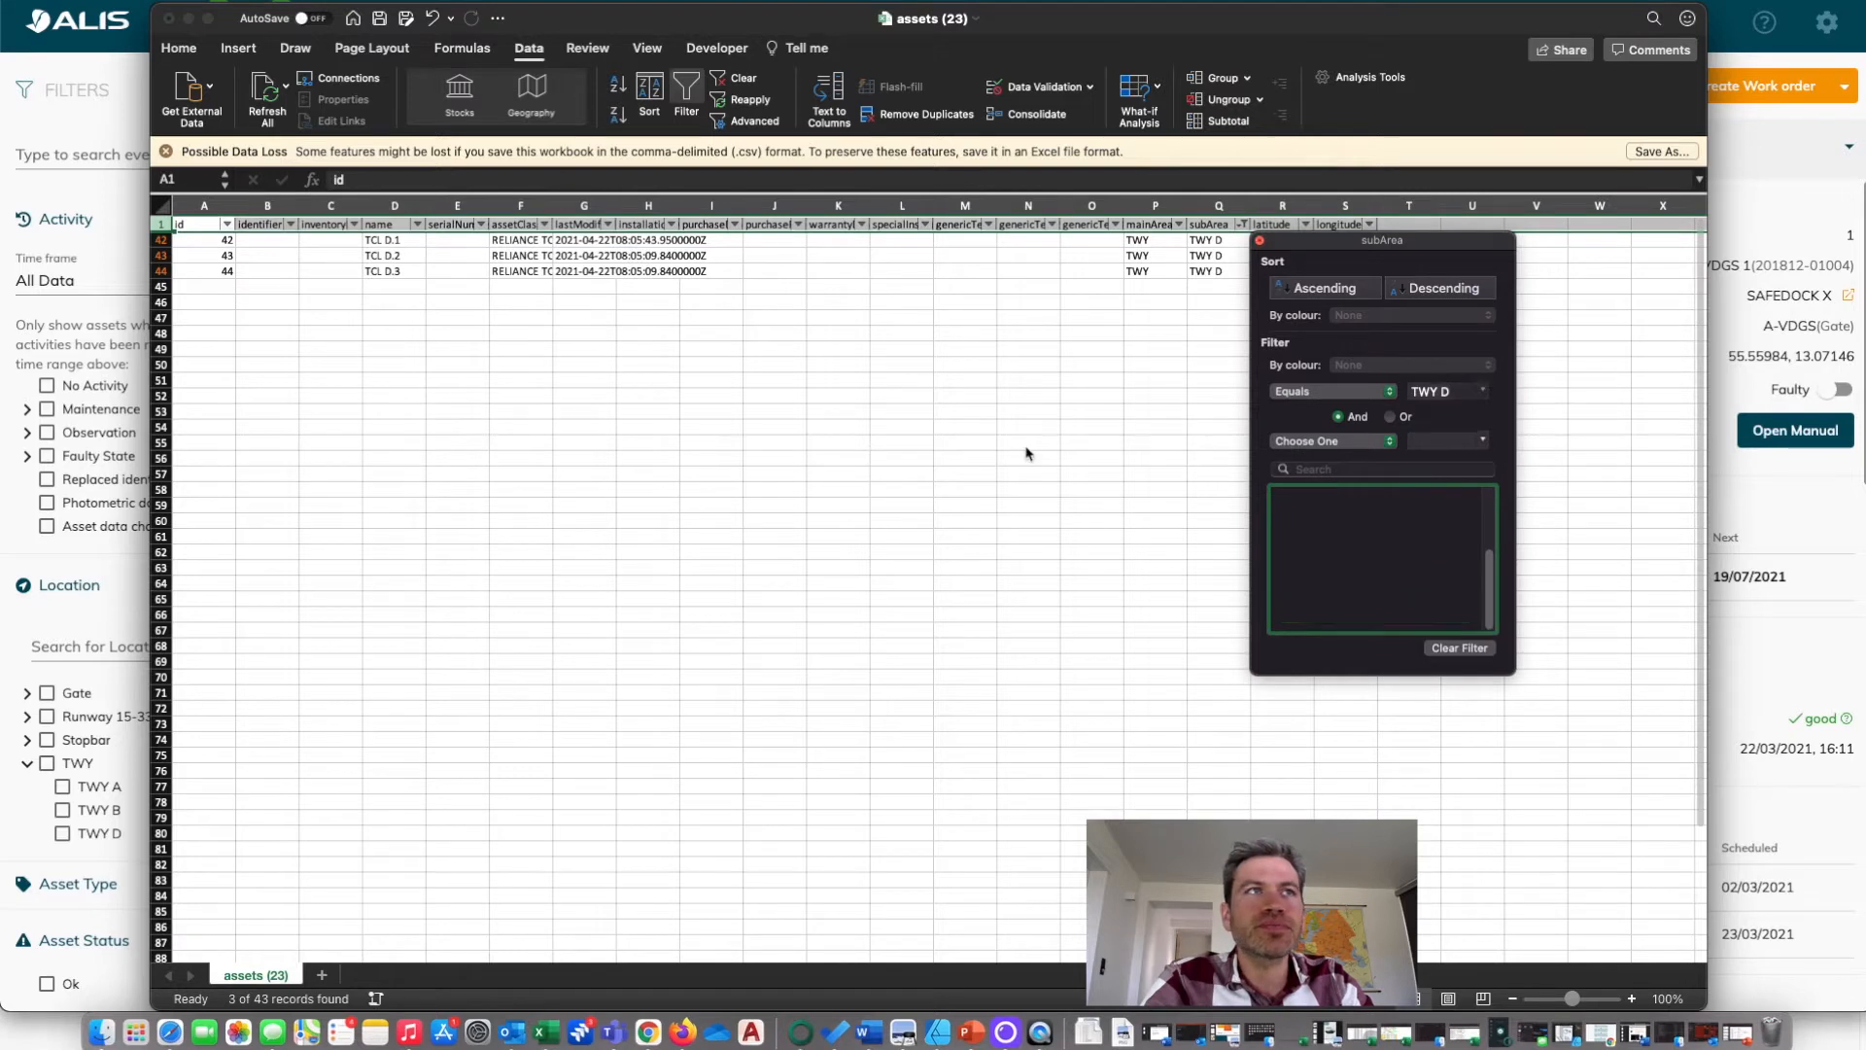
click(329, 294)
Clear the contents of the TCL D.1, TCL D.2 and TCL D.3 rows.
drag(162, 240, 161, 273)
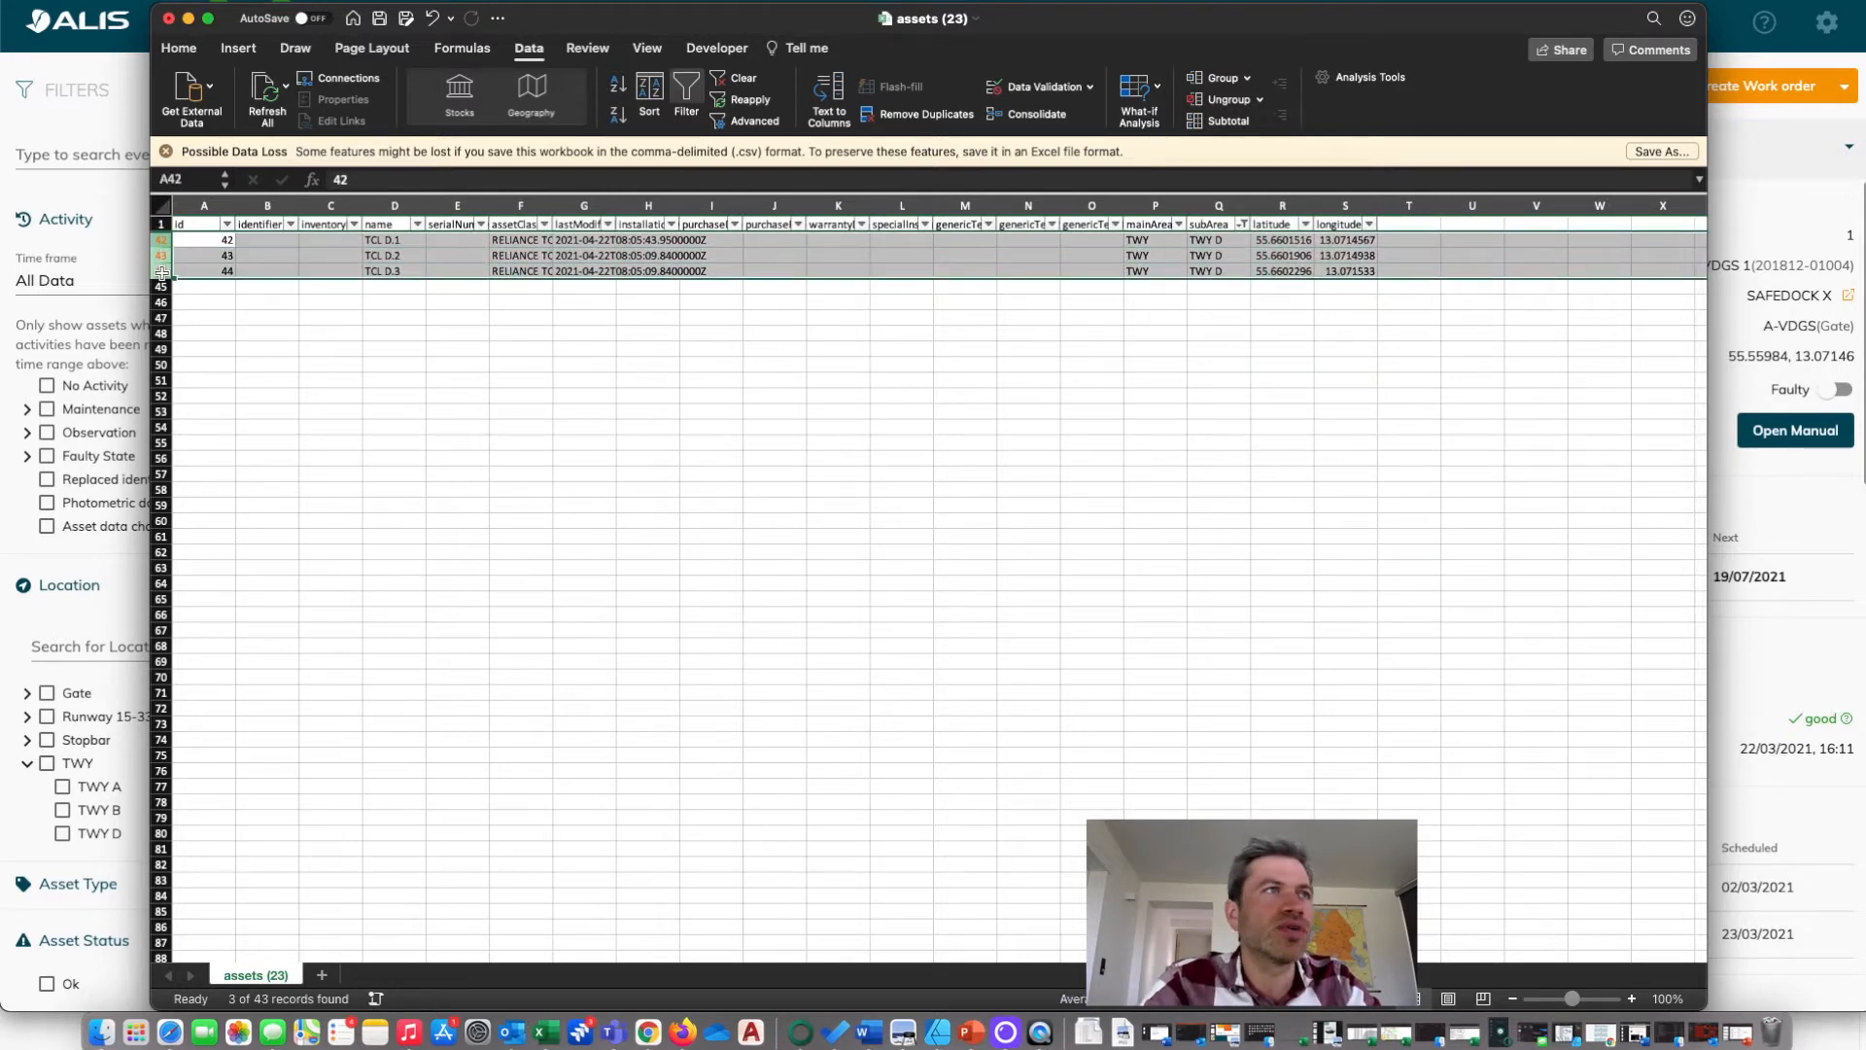
right_click(161, 260)
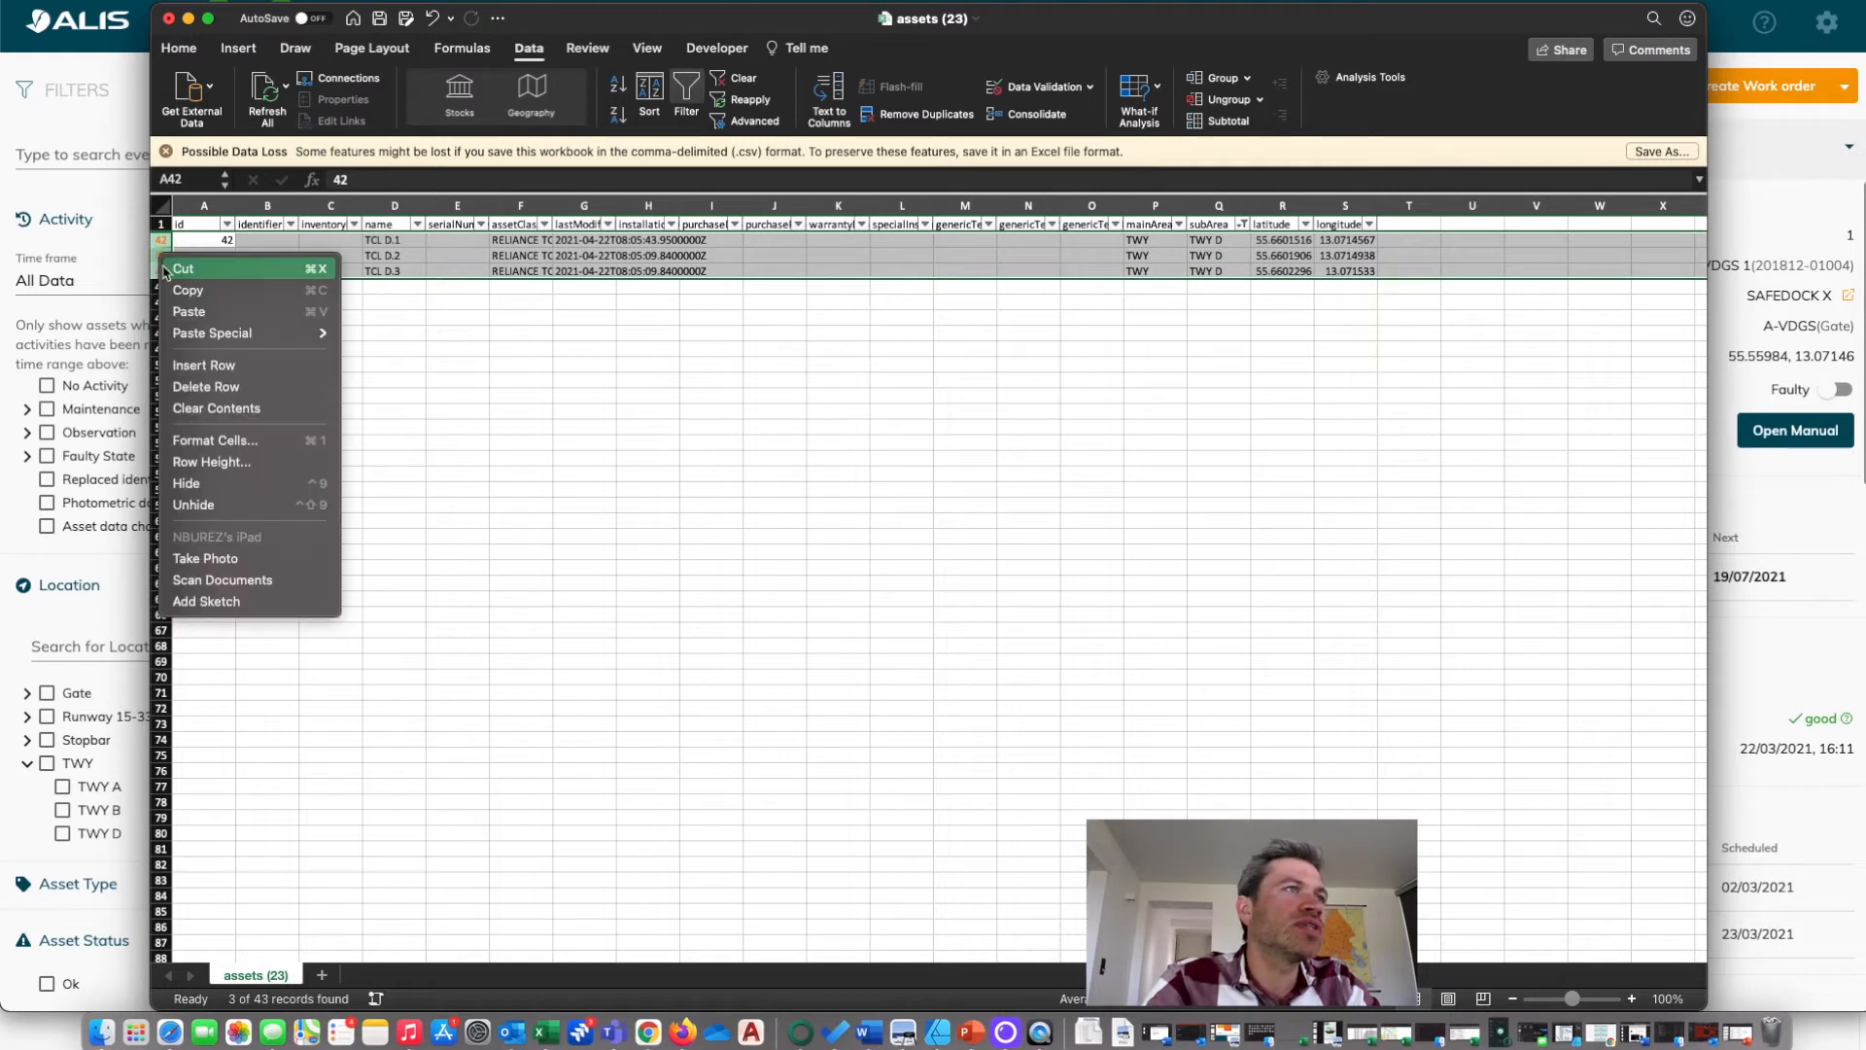
key(Escape)
key(Delete)
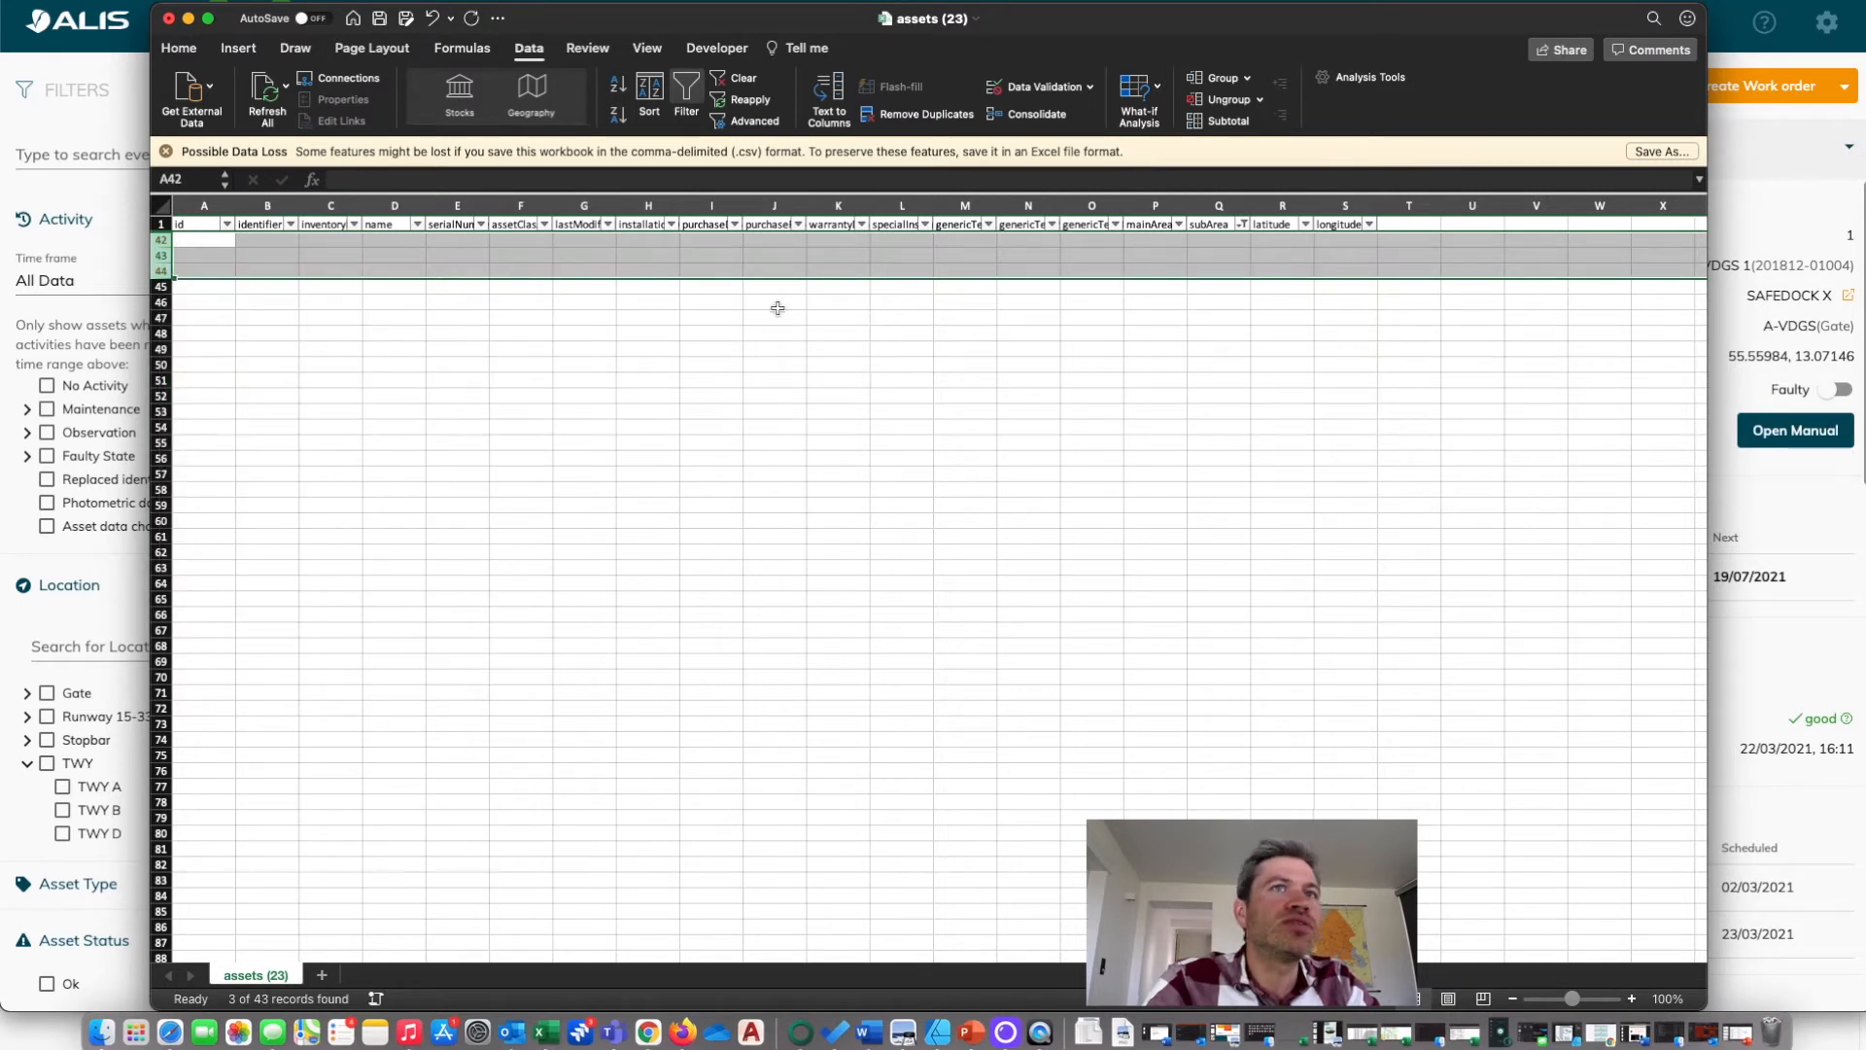
Remove the column filters to show all asset rows, and save and close the CSV file.
click(687, 93)
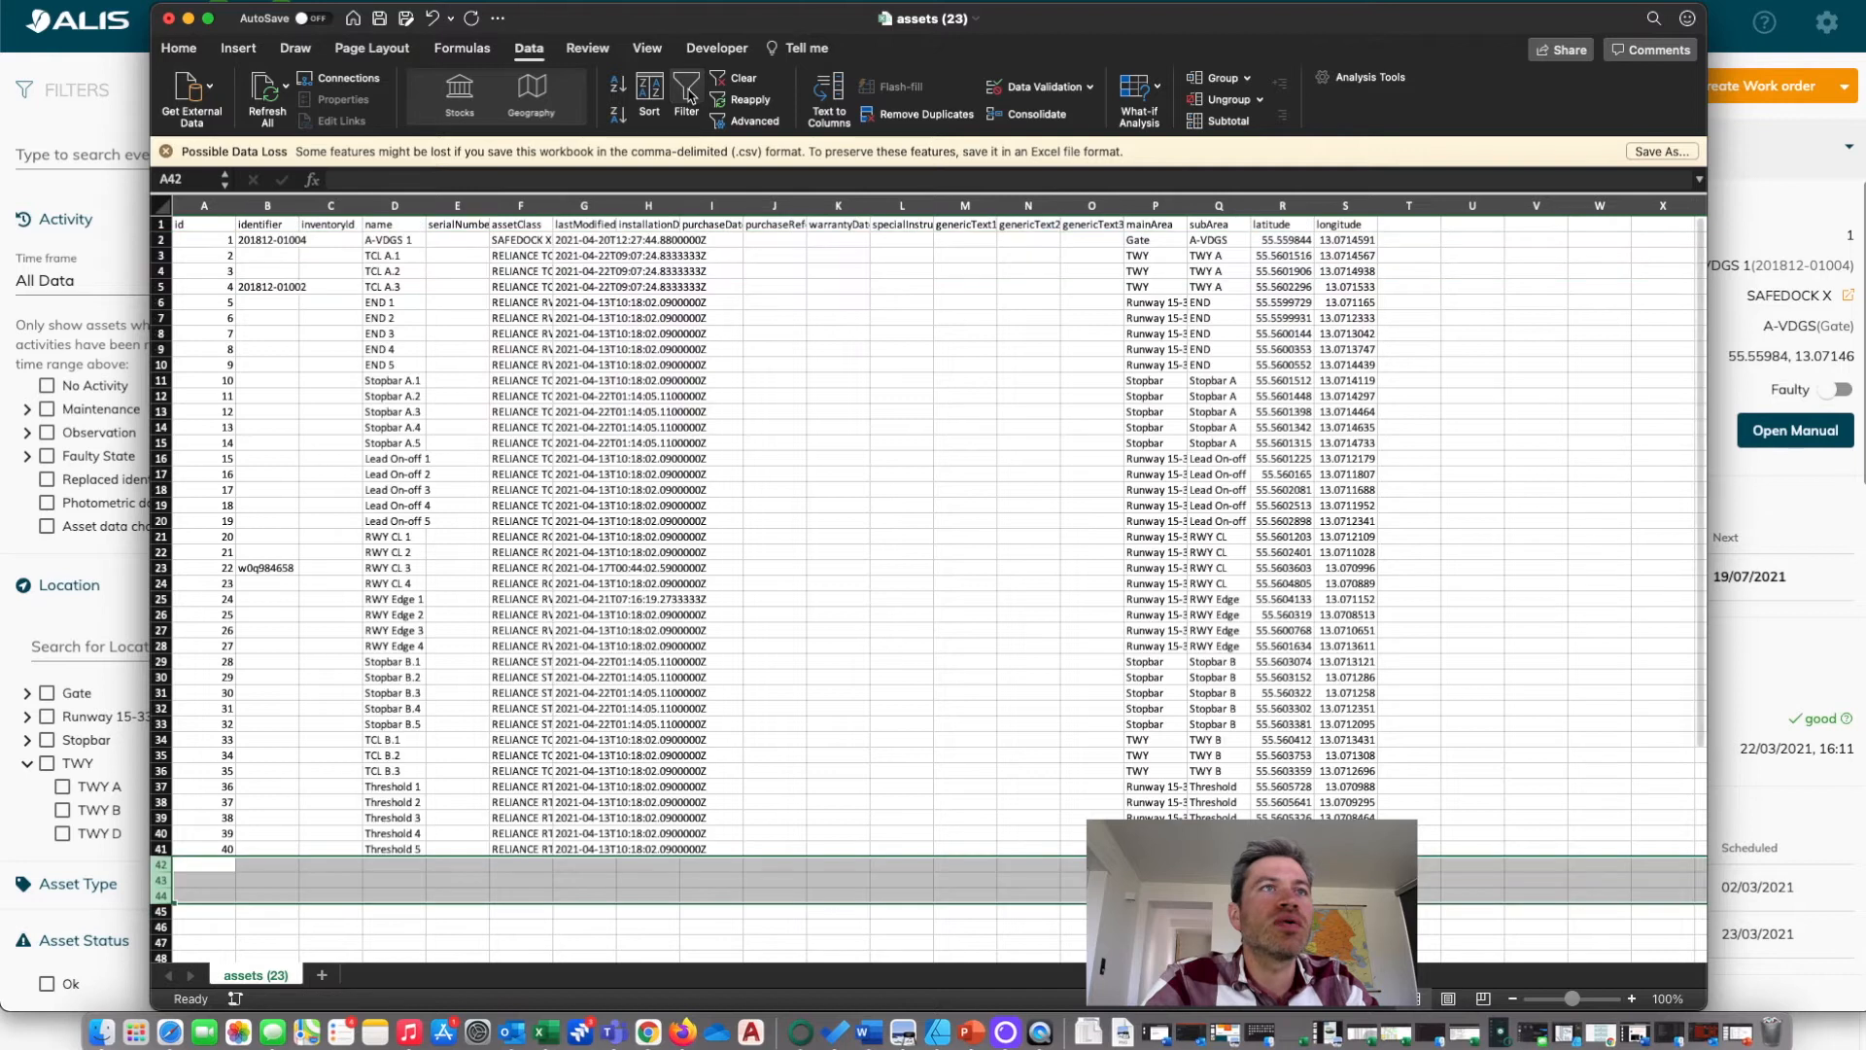
scroll(982, 425, down, 3)
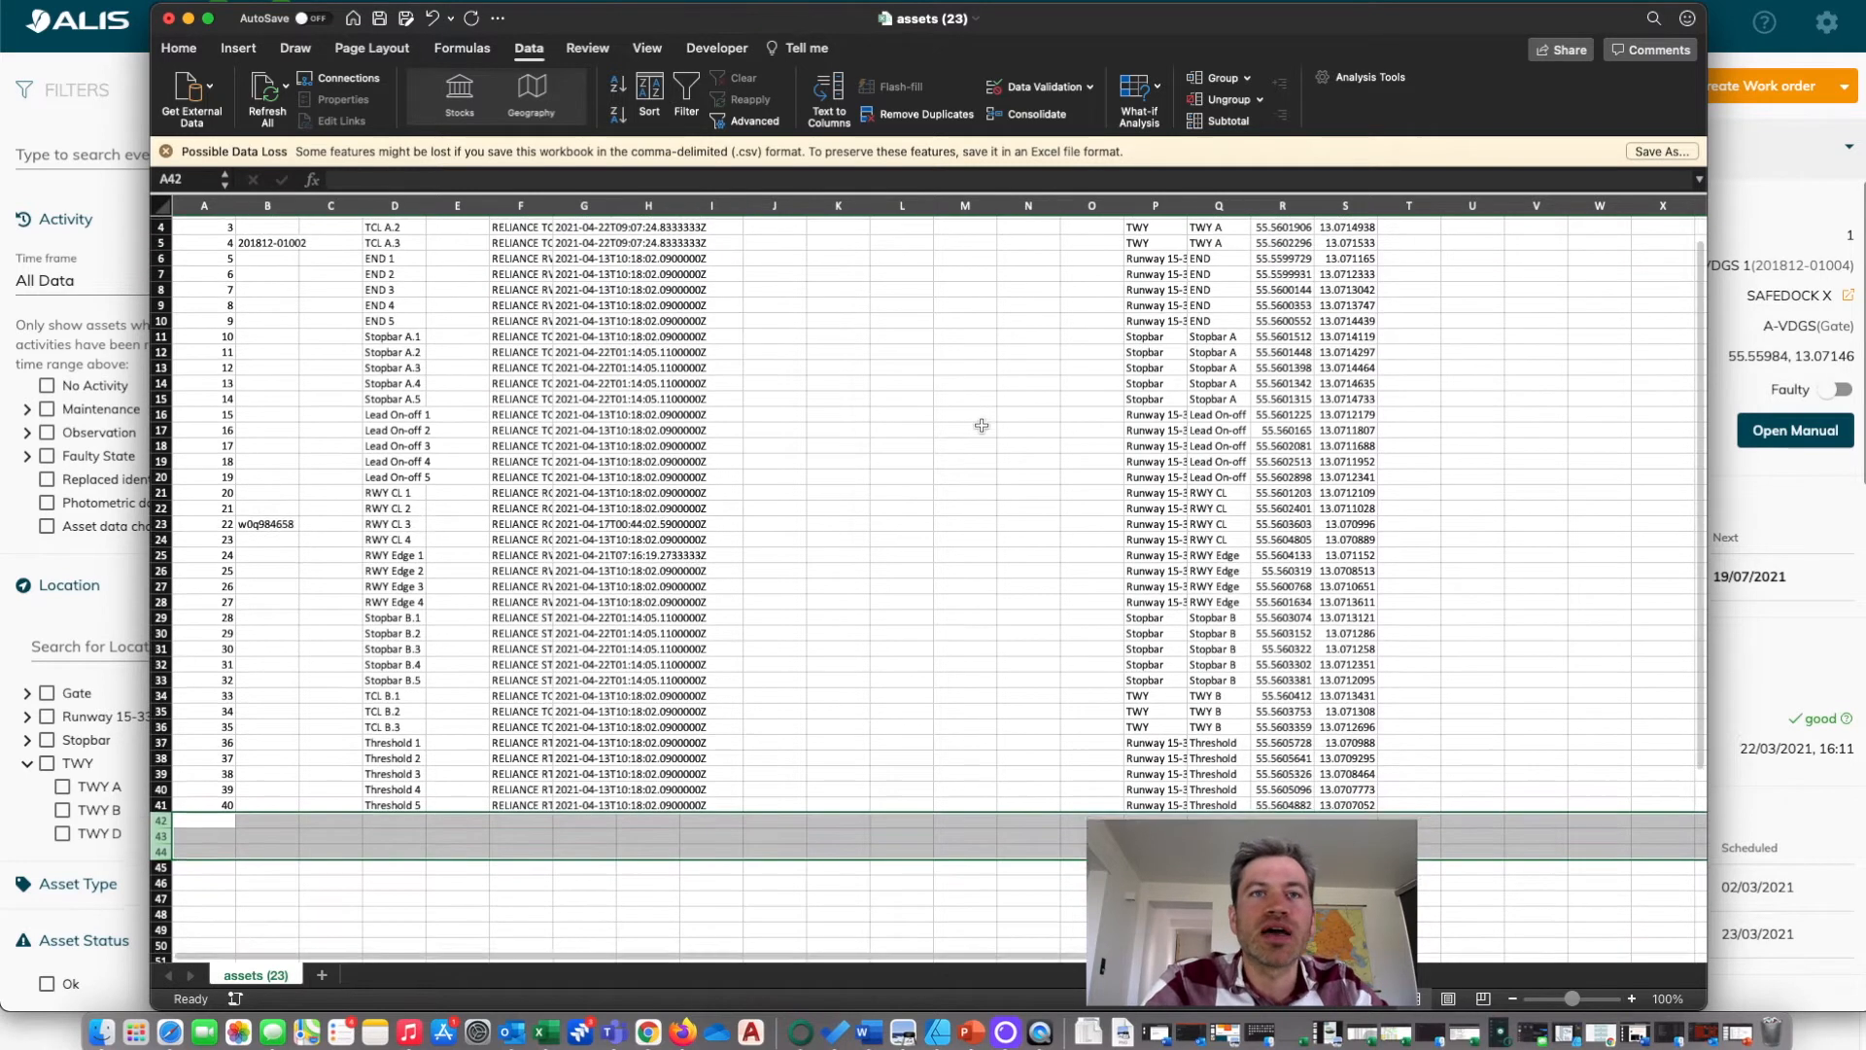
click(991, 473)
scroll(992, 473, up, 3)
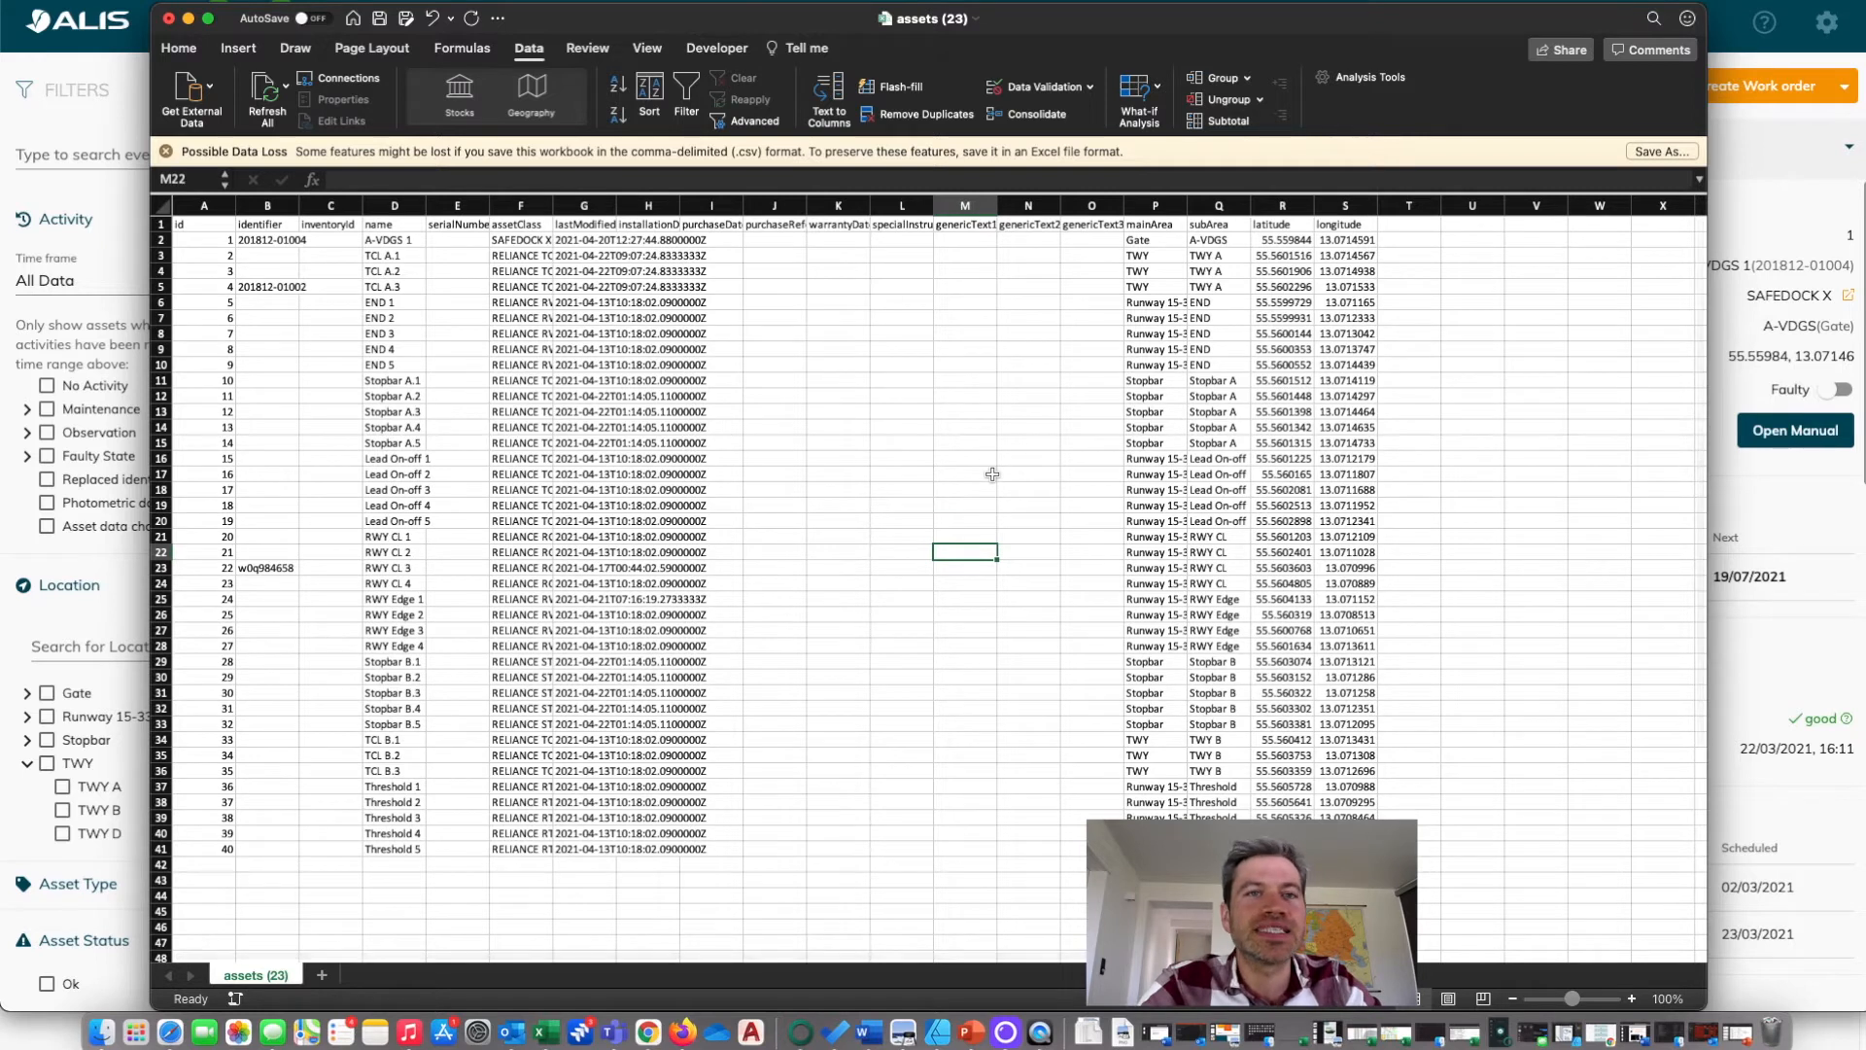
click(382, 24)
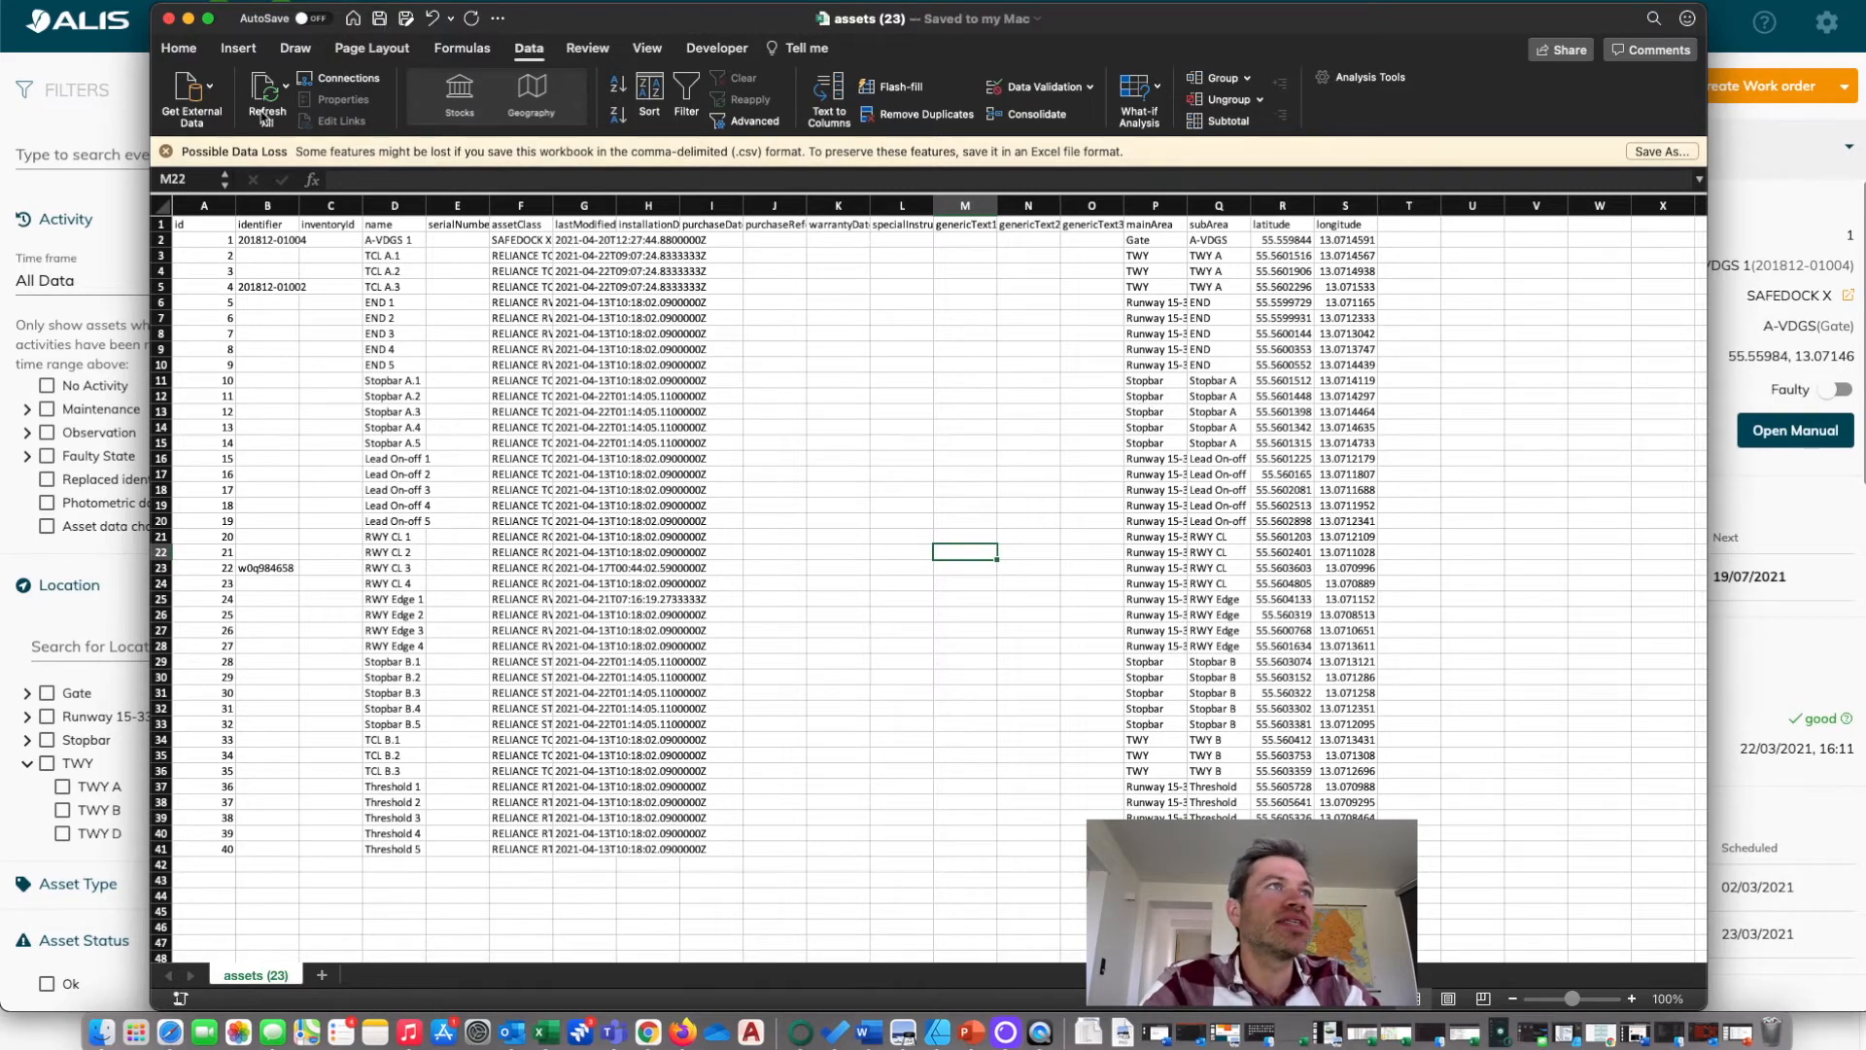
click(168, 18)
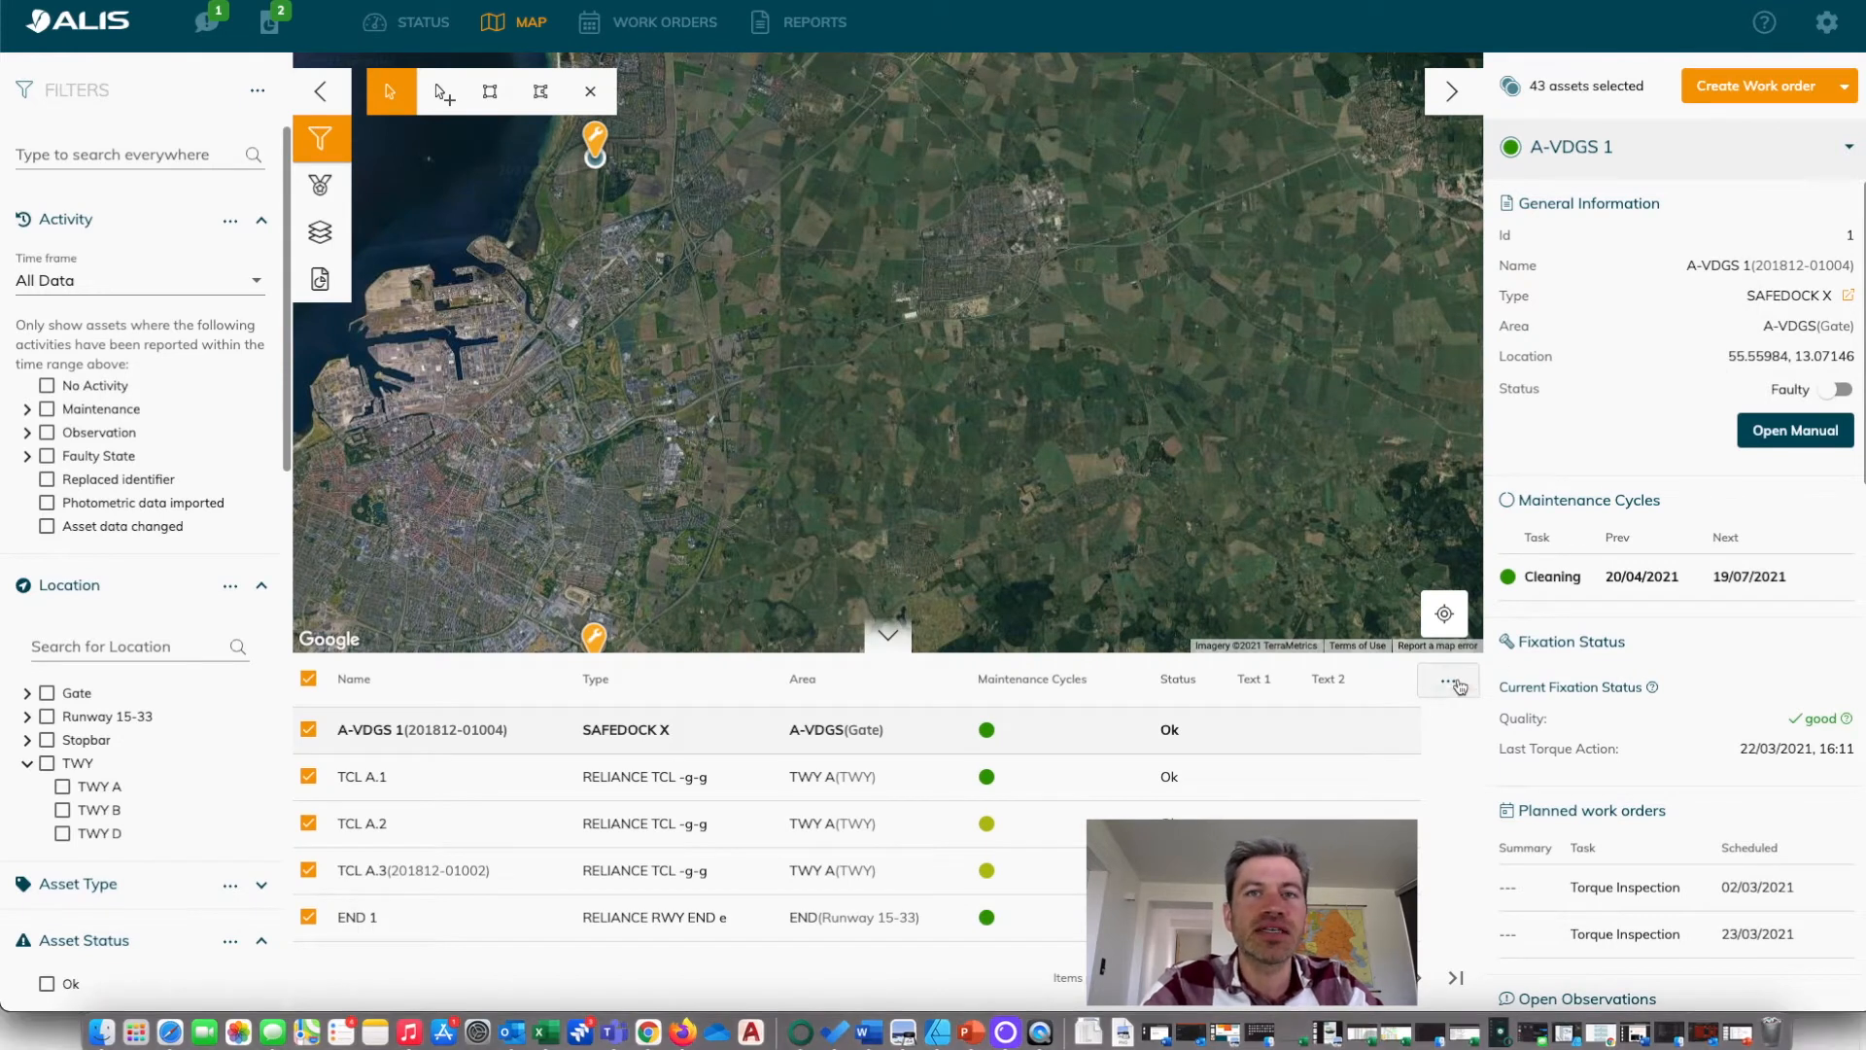
Start an asset import in ALIS and add the edited assets (23).csv as the file to import.
click(1456, 683)
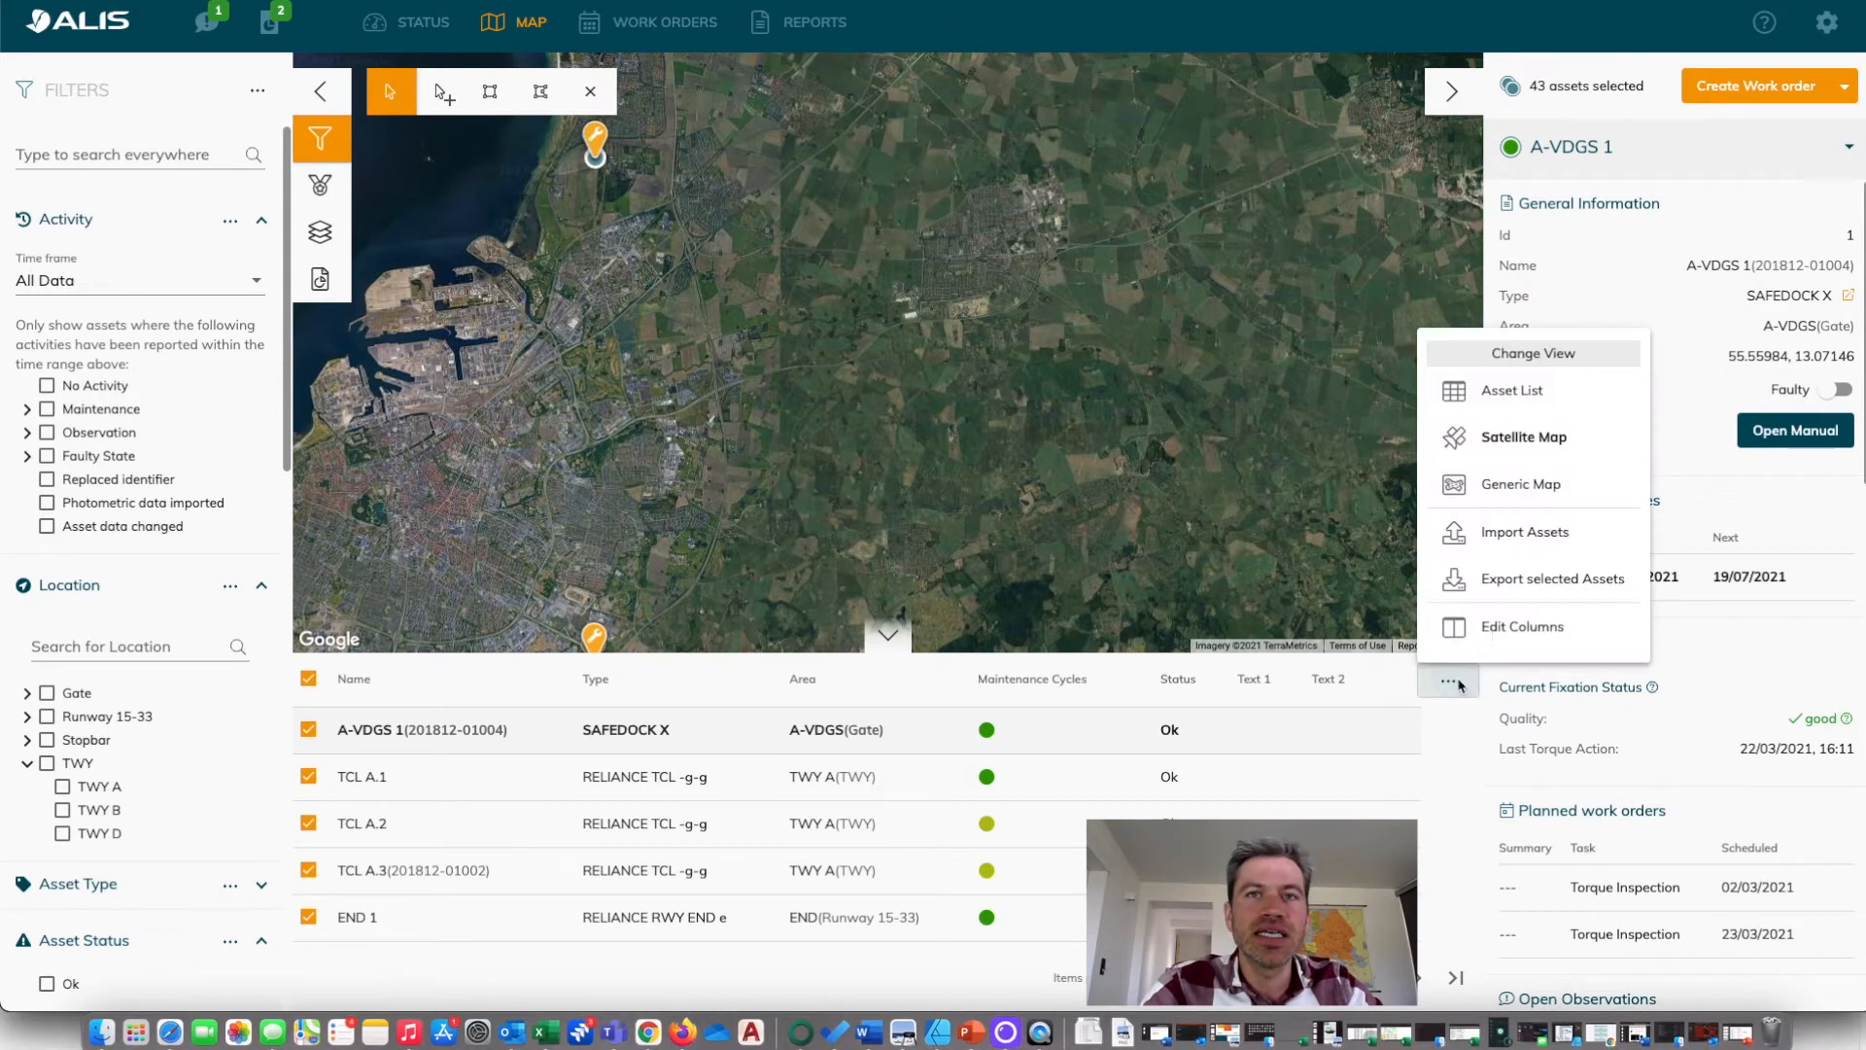
click(1525, 533)
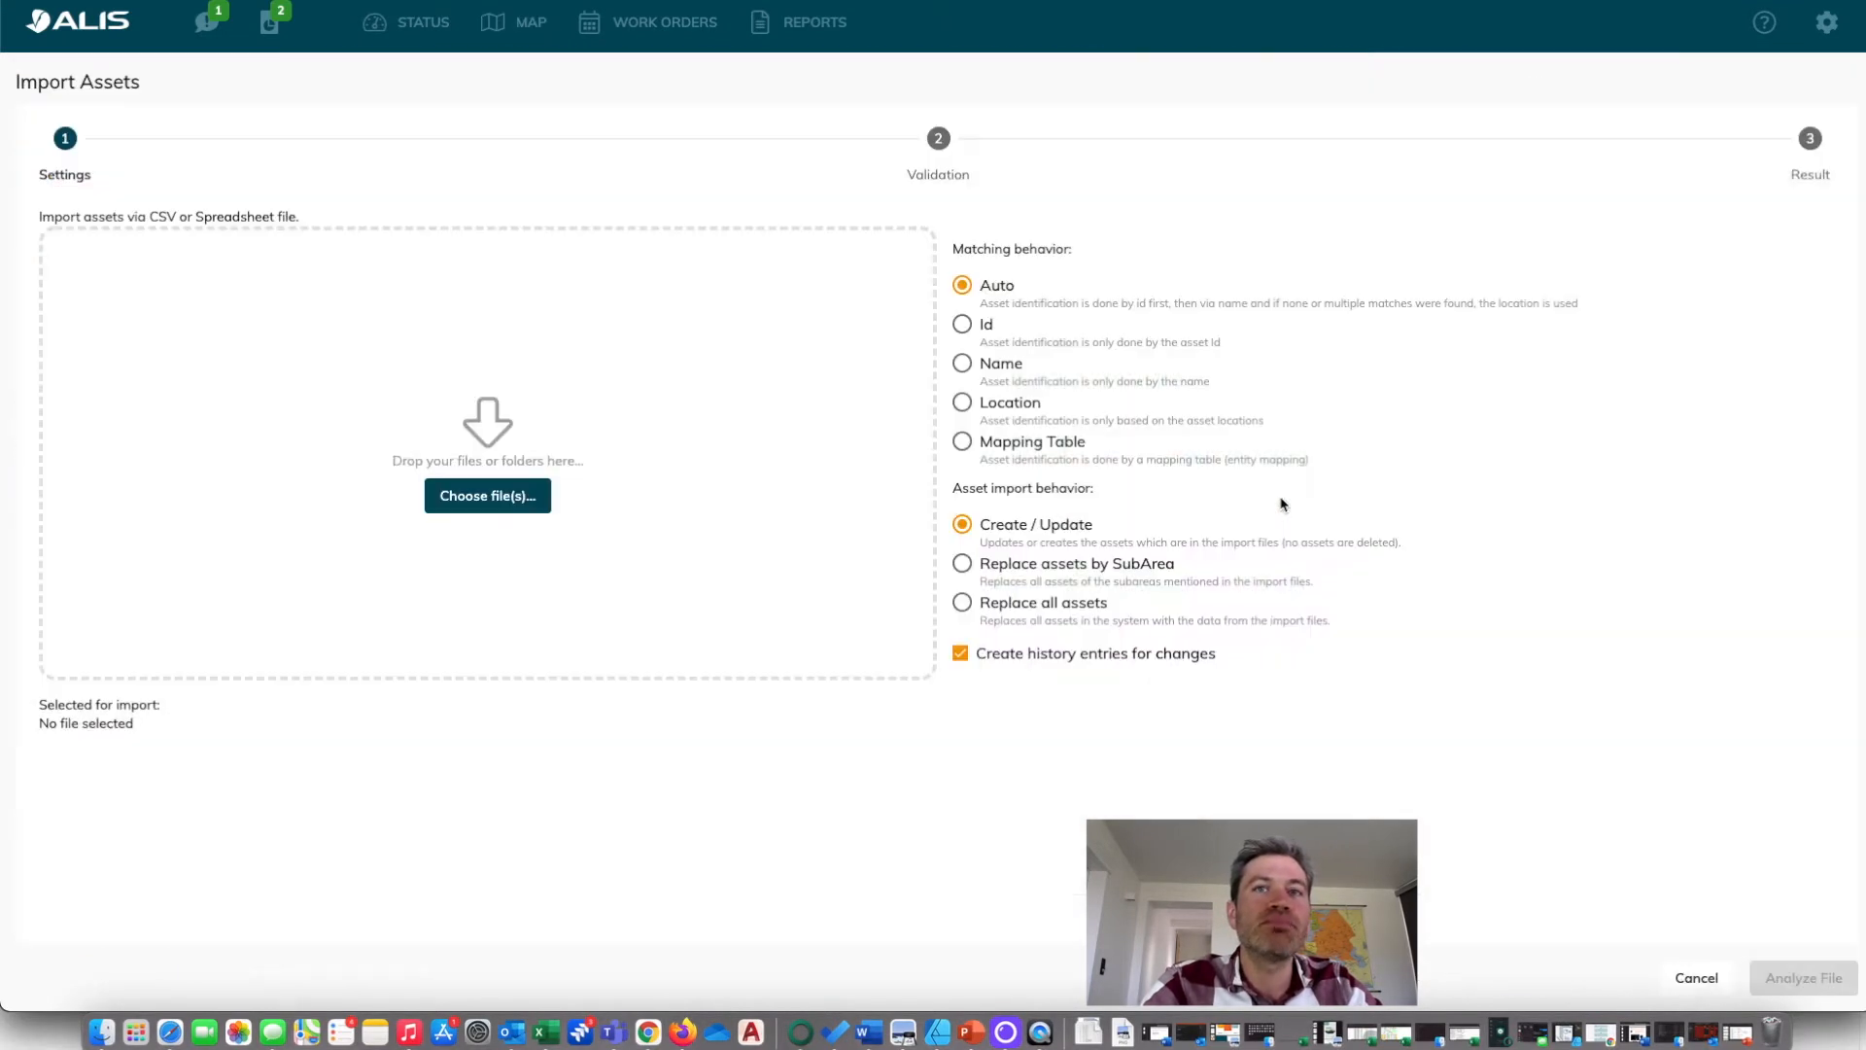
click(1089, 1030)
drag(1069, 965, 736, 546)
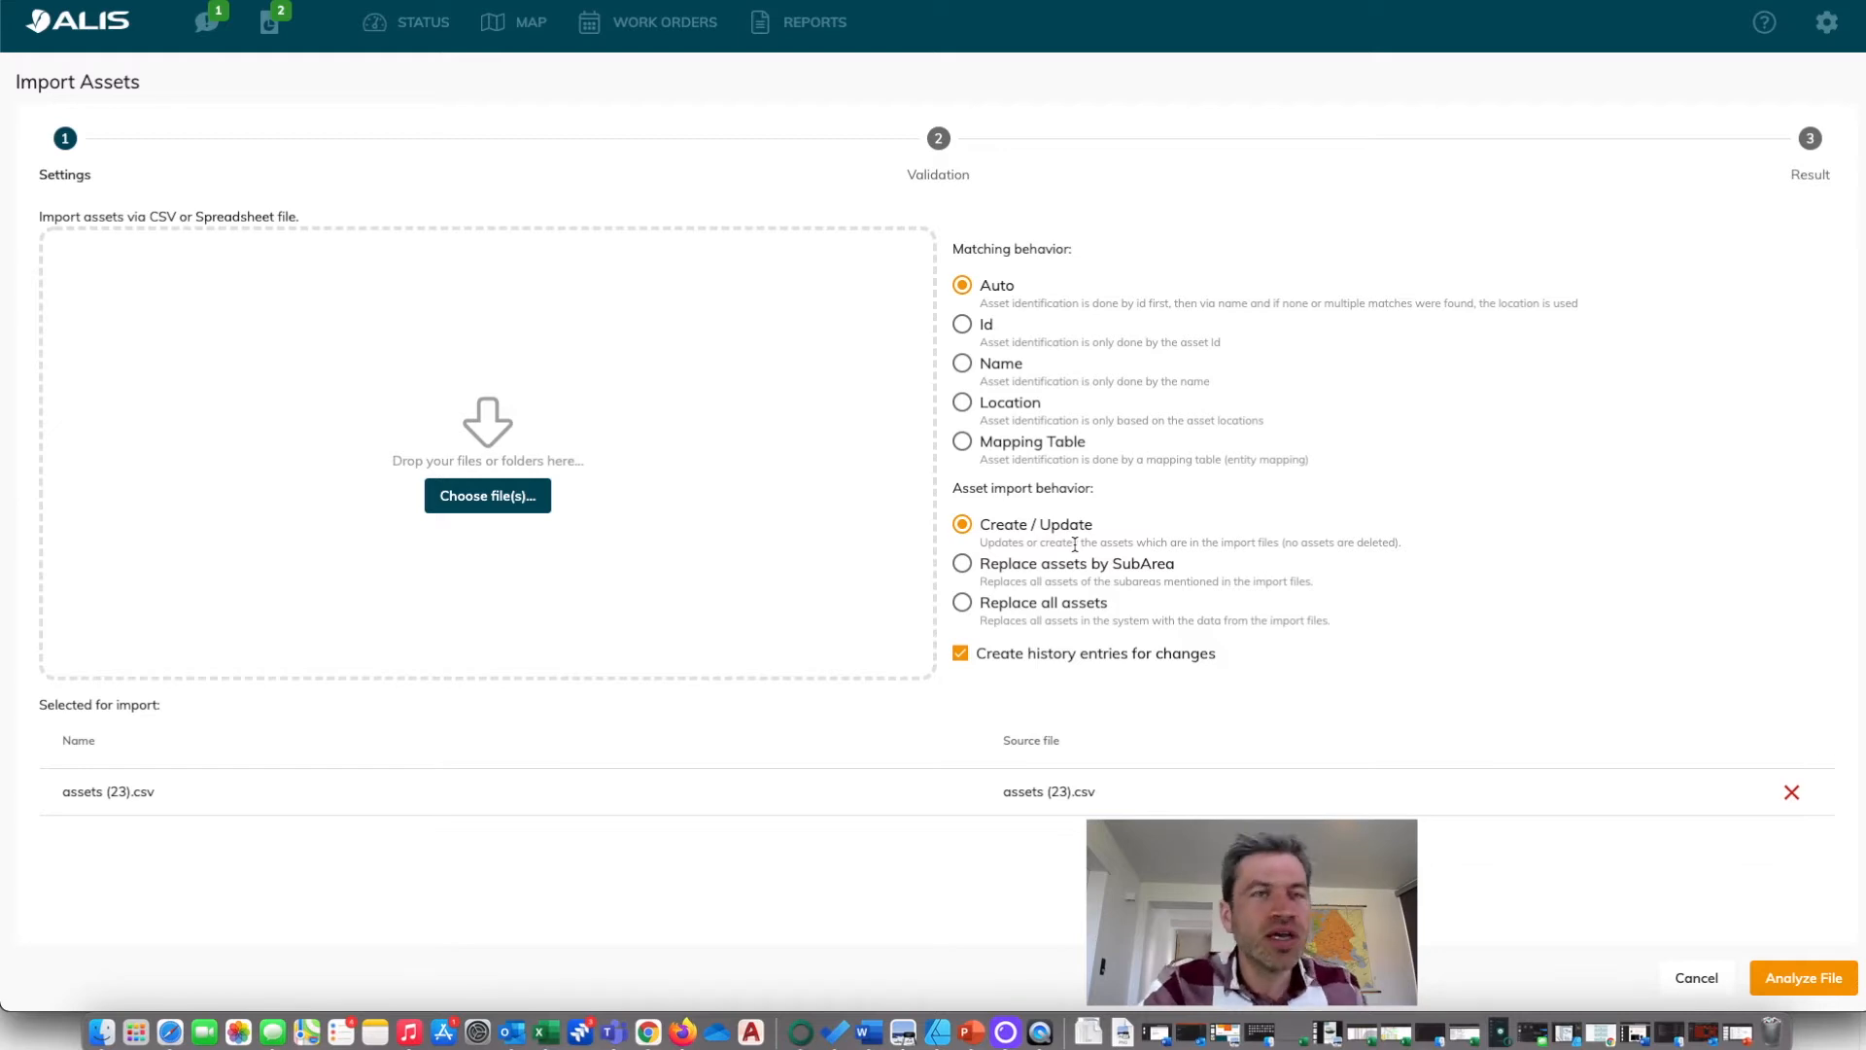
Set the asset import behavior to Replace all assets, analyze assets (23).csv, and execute the import.
click(962, 603)
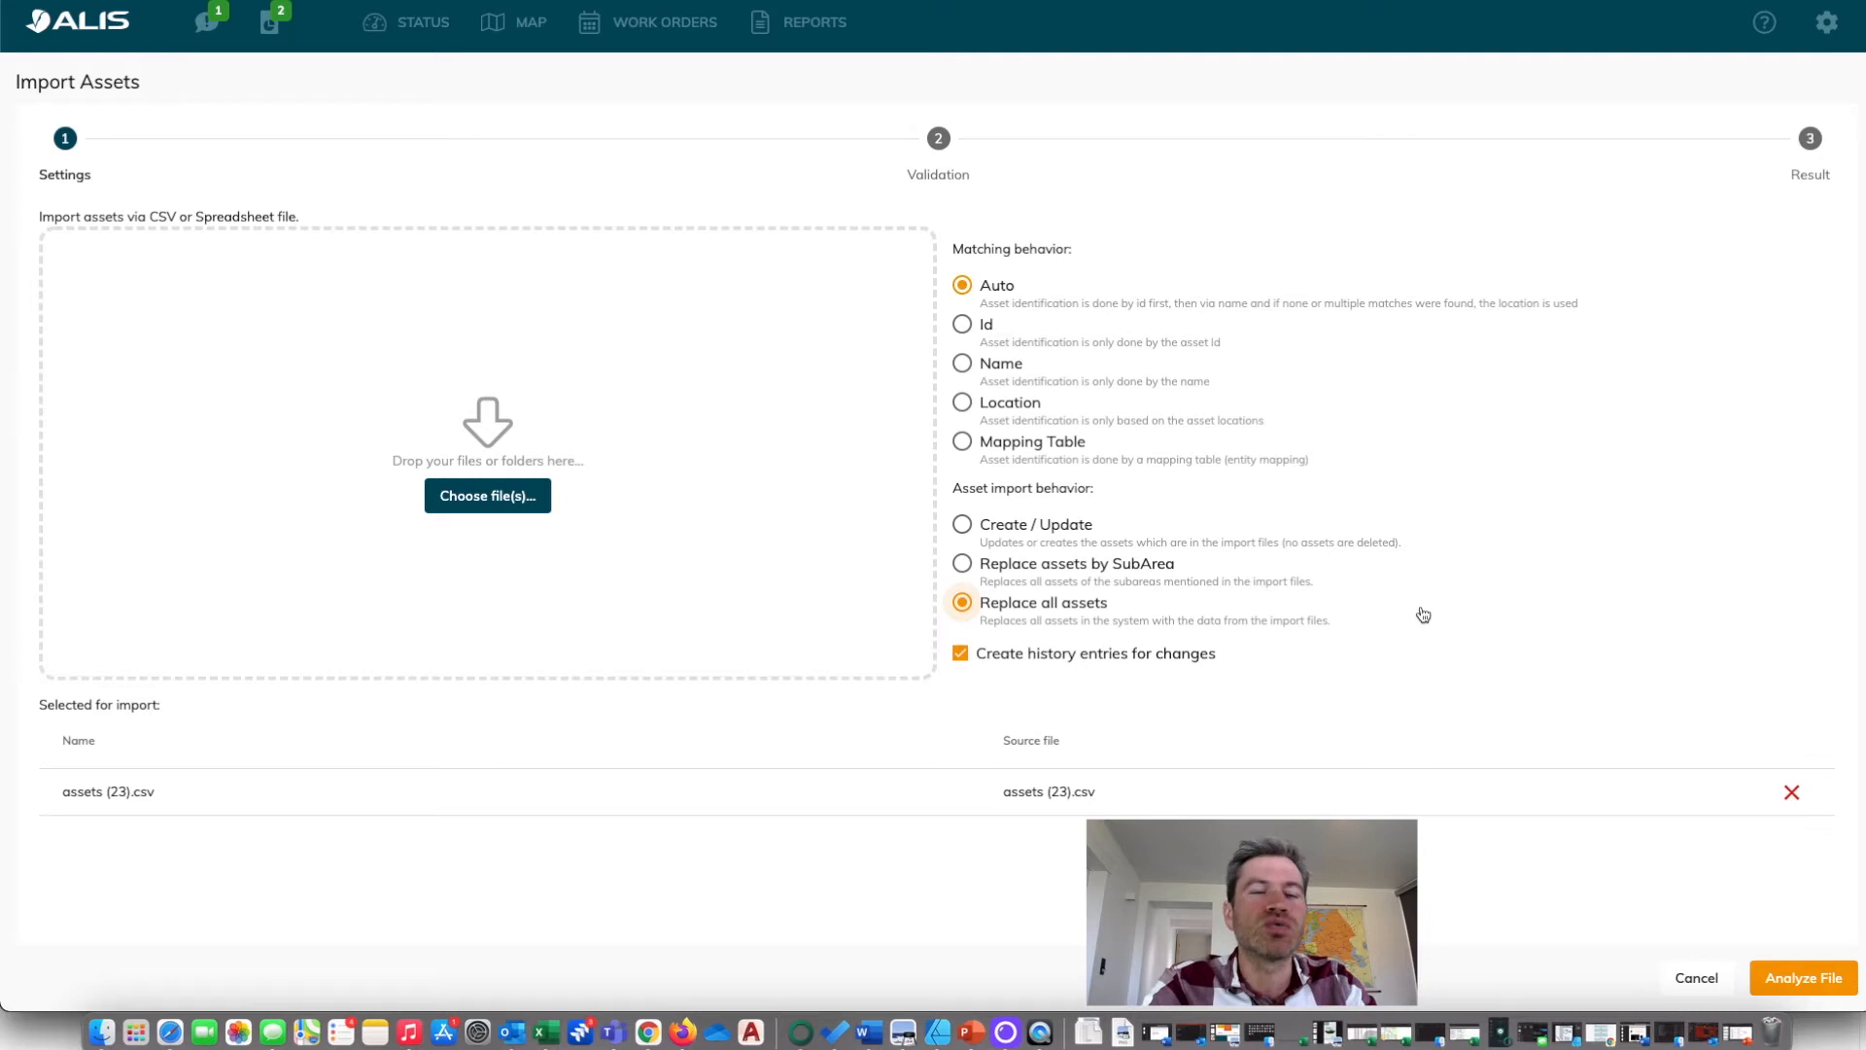
click(1835, 984)
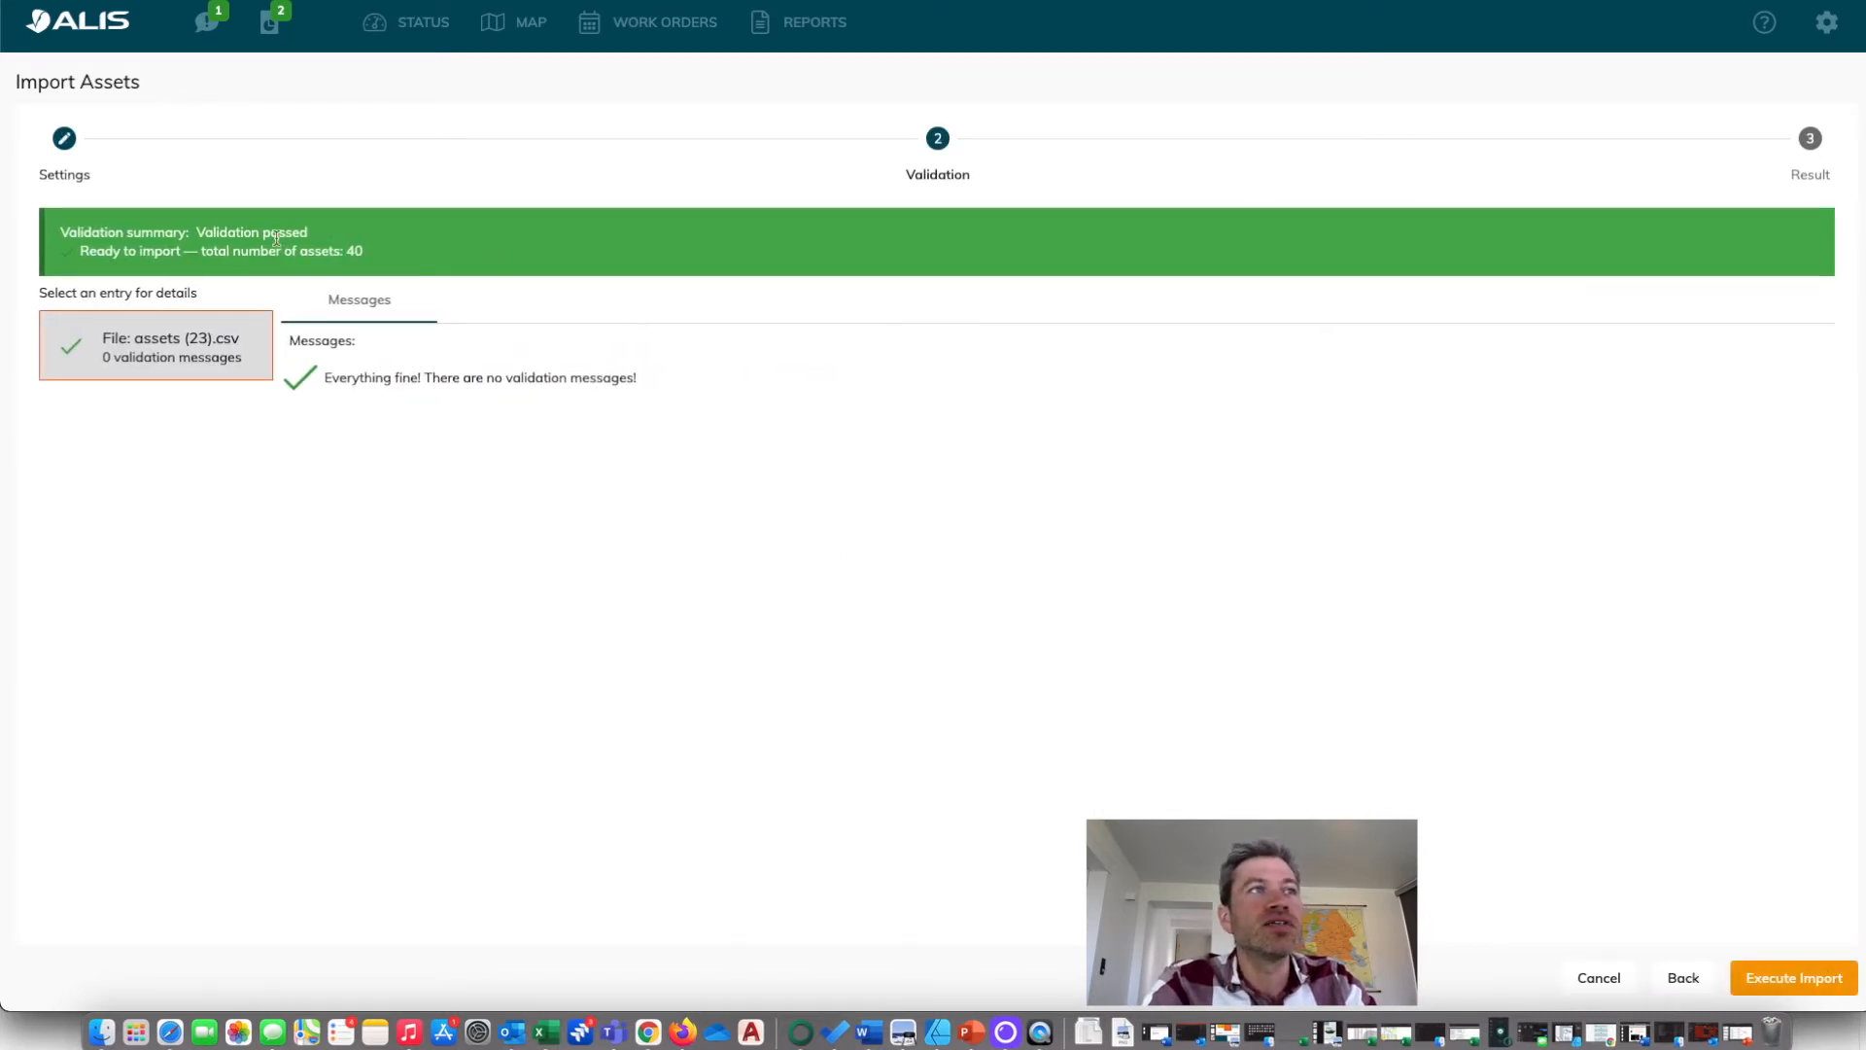
click(1786, 983)
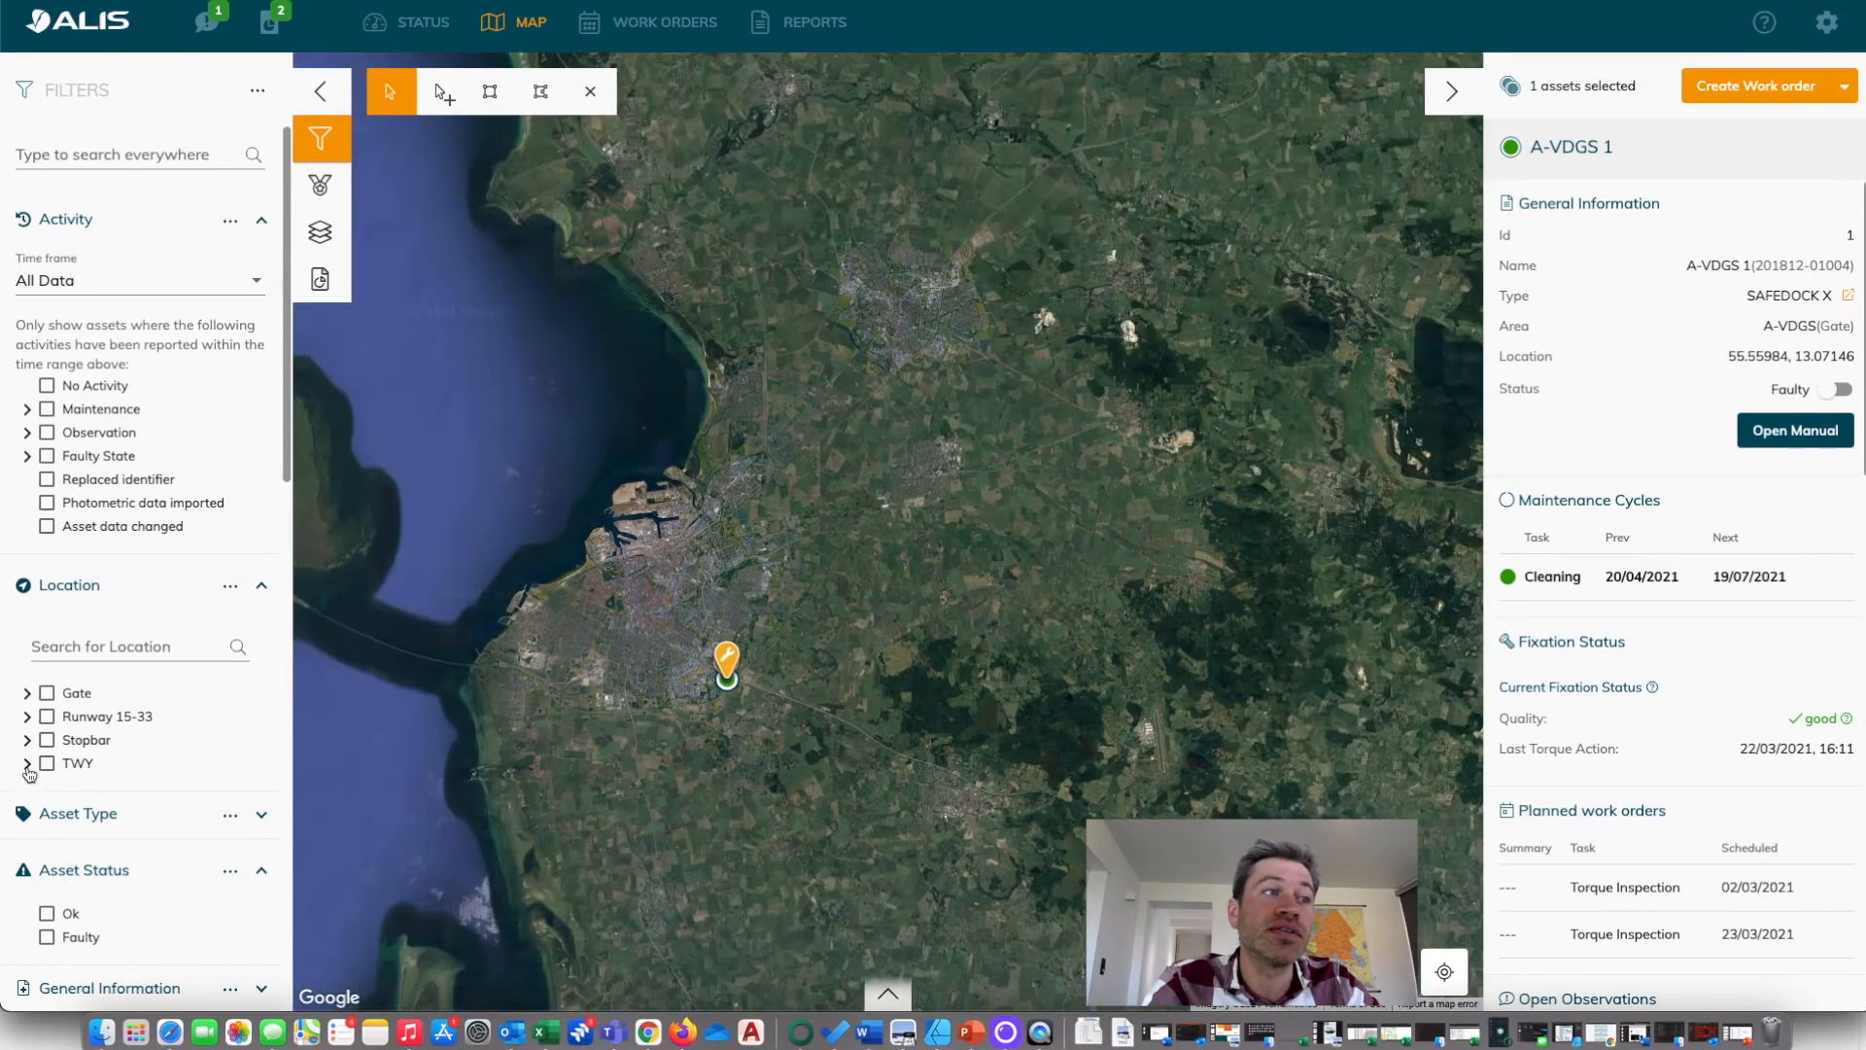
Expand the TWY location to check its subareas and inspect the remaining assets on the map.
click(27, 764)
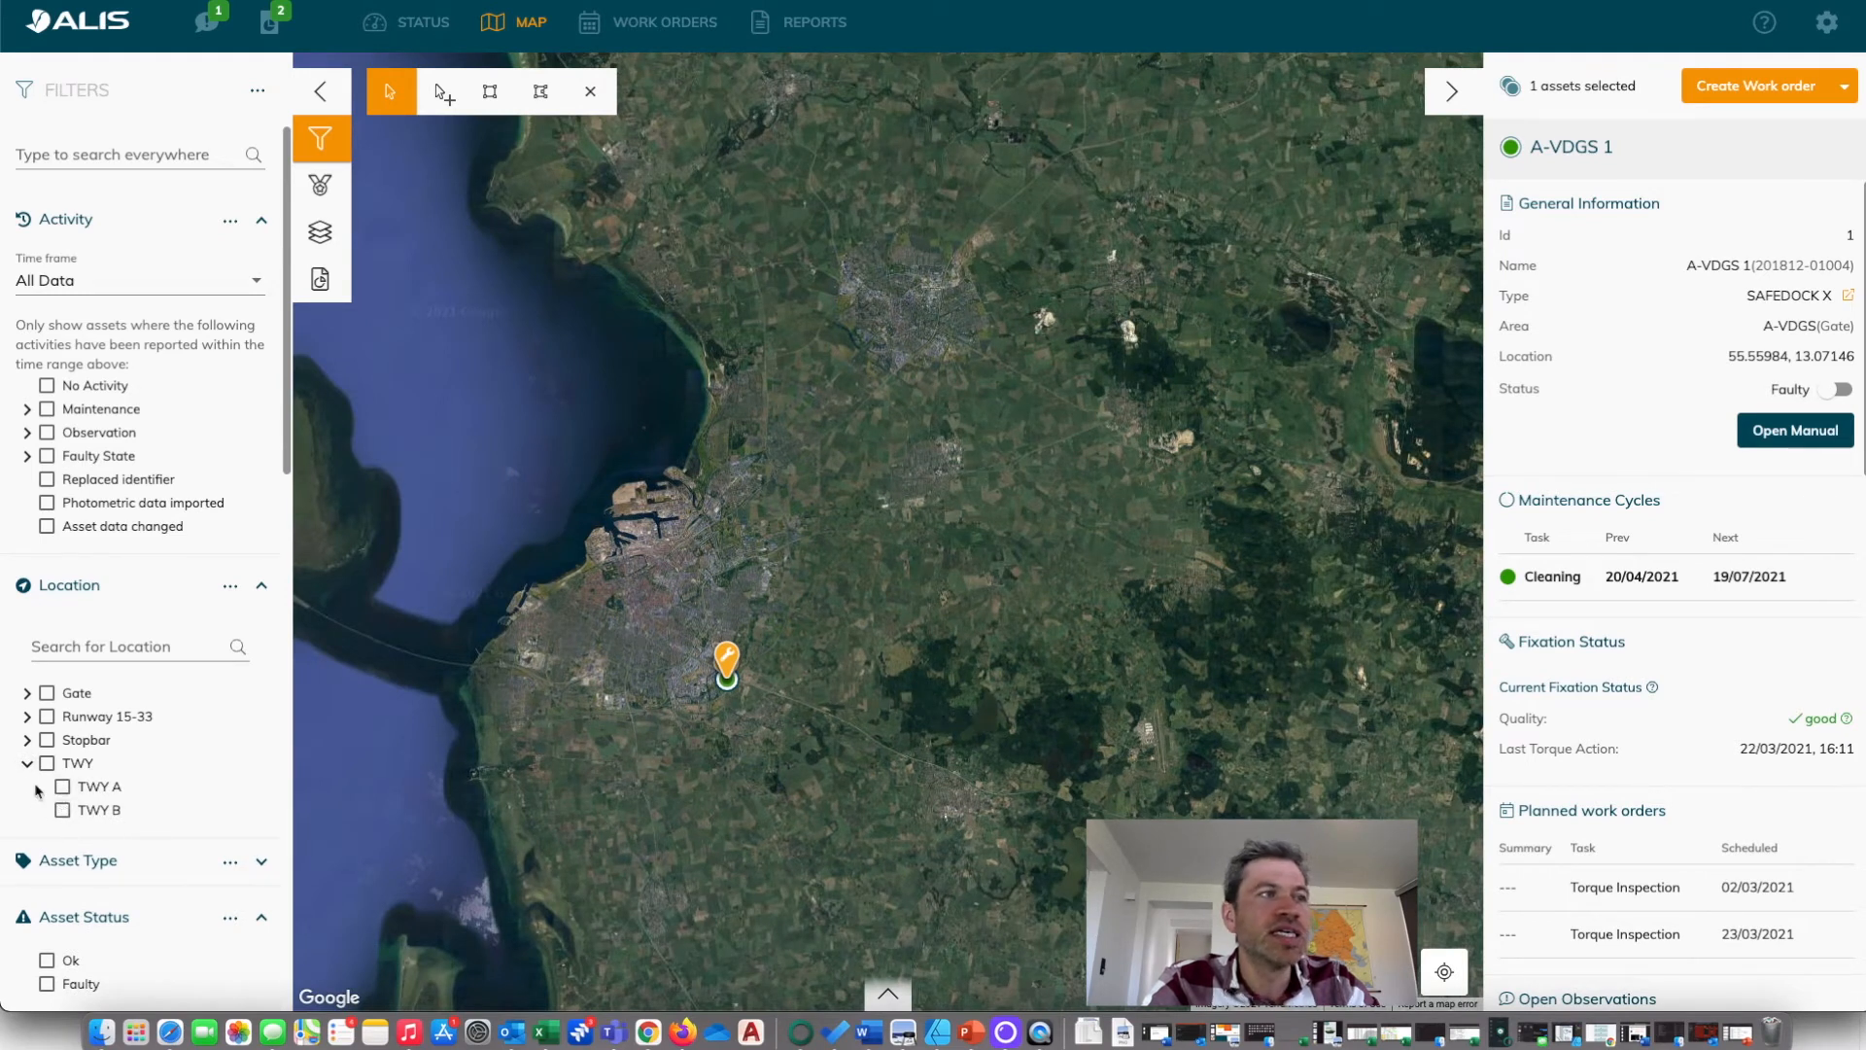
scroll(710, 685, up, 5)
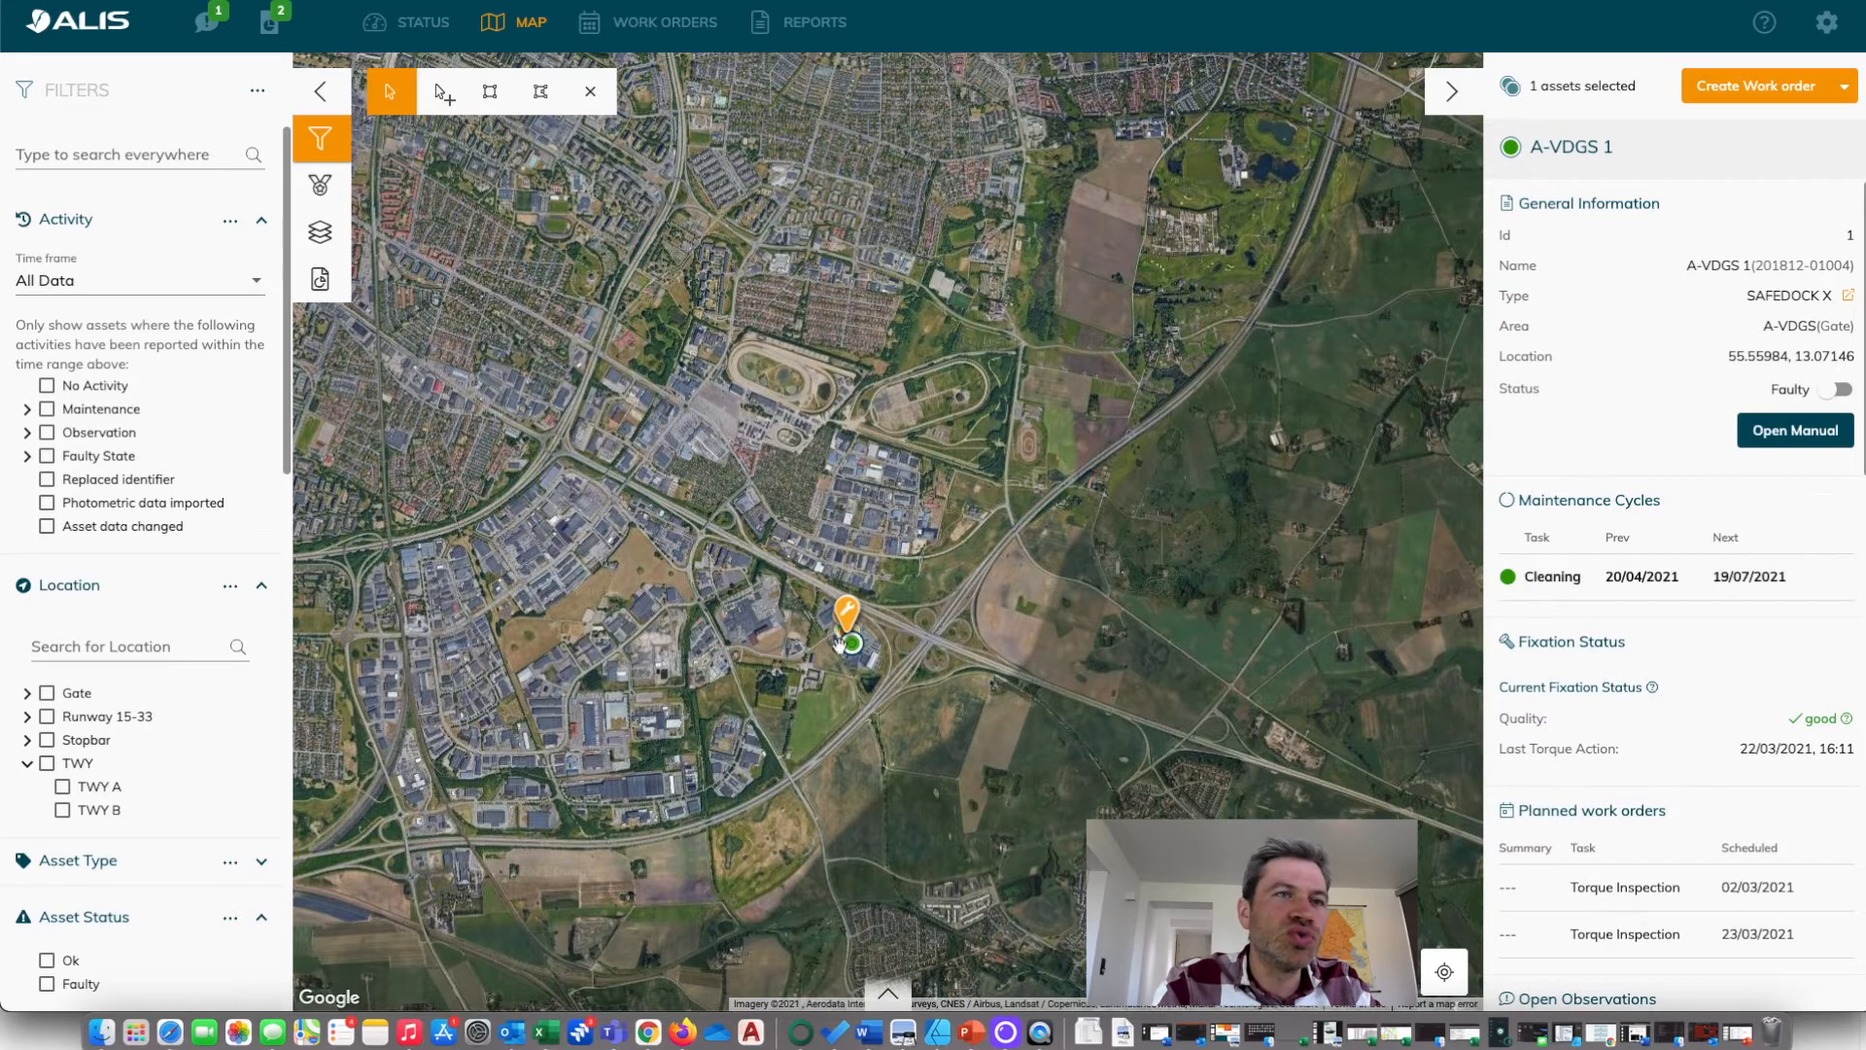
scroll(839, 644, up, 2)
scroll(839, 644, up, 5)
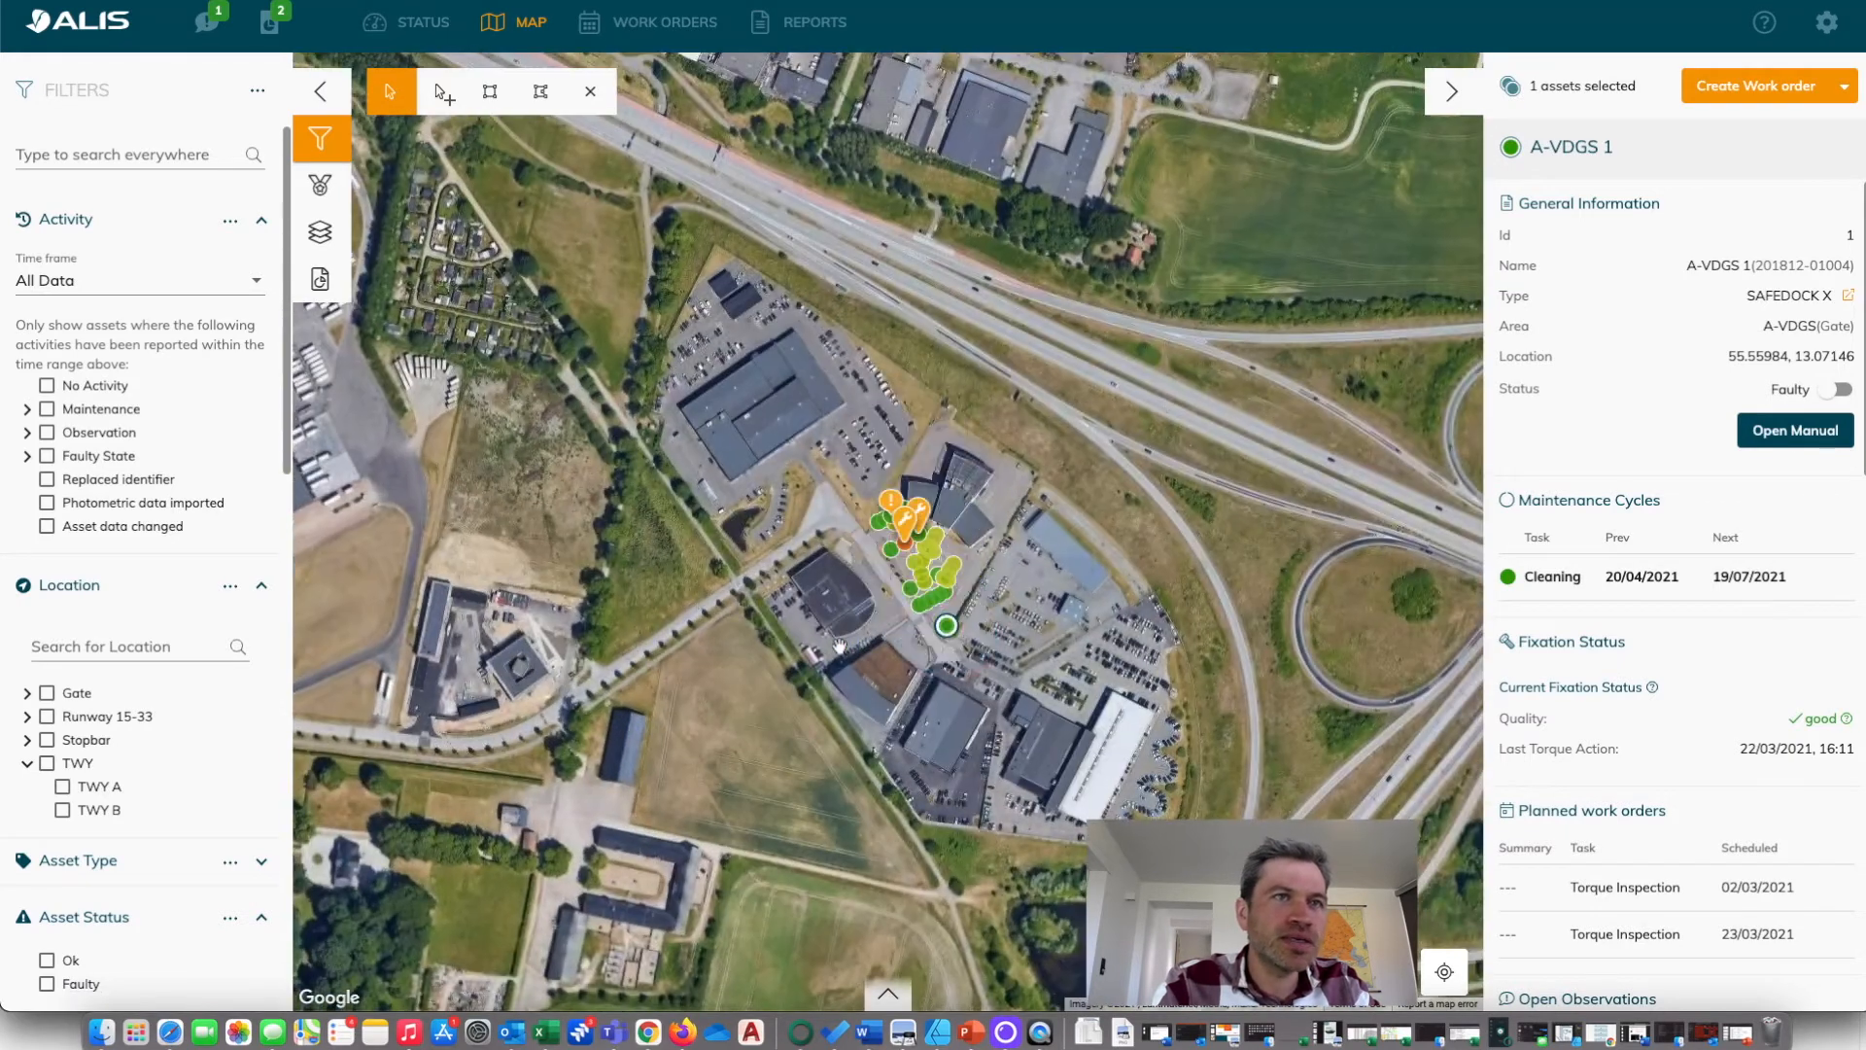
Select the A-VDGS 1 gate asset on the map and inspect its general information.
scroll(1159, 583, down, 2)
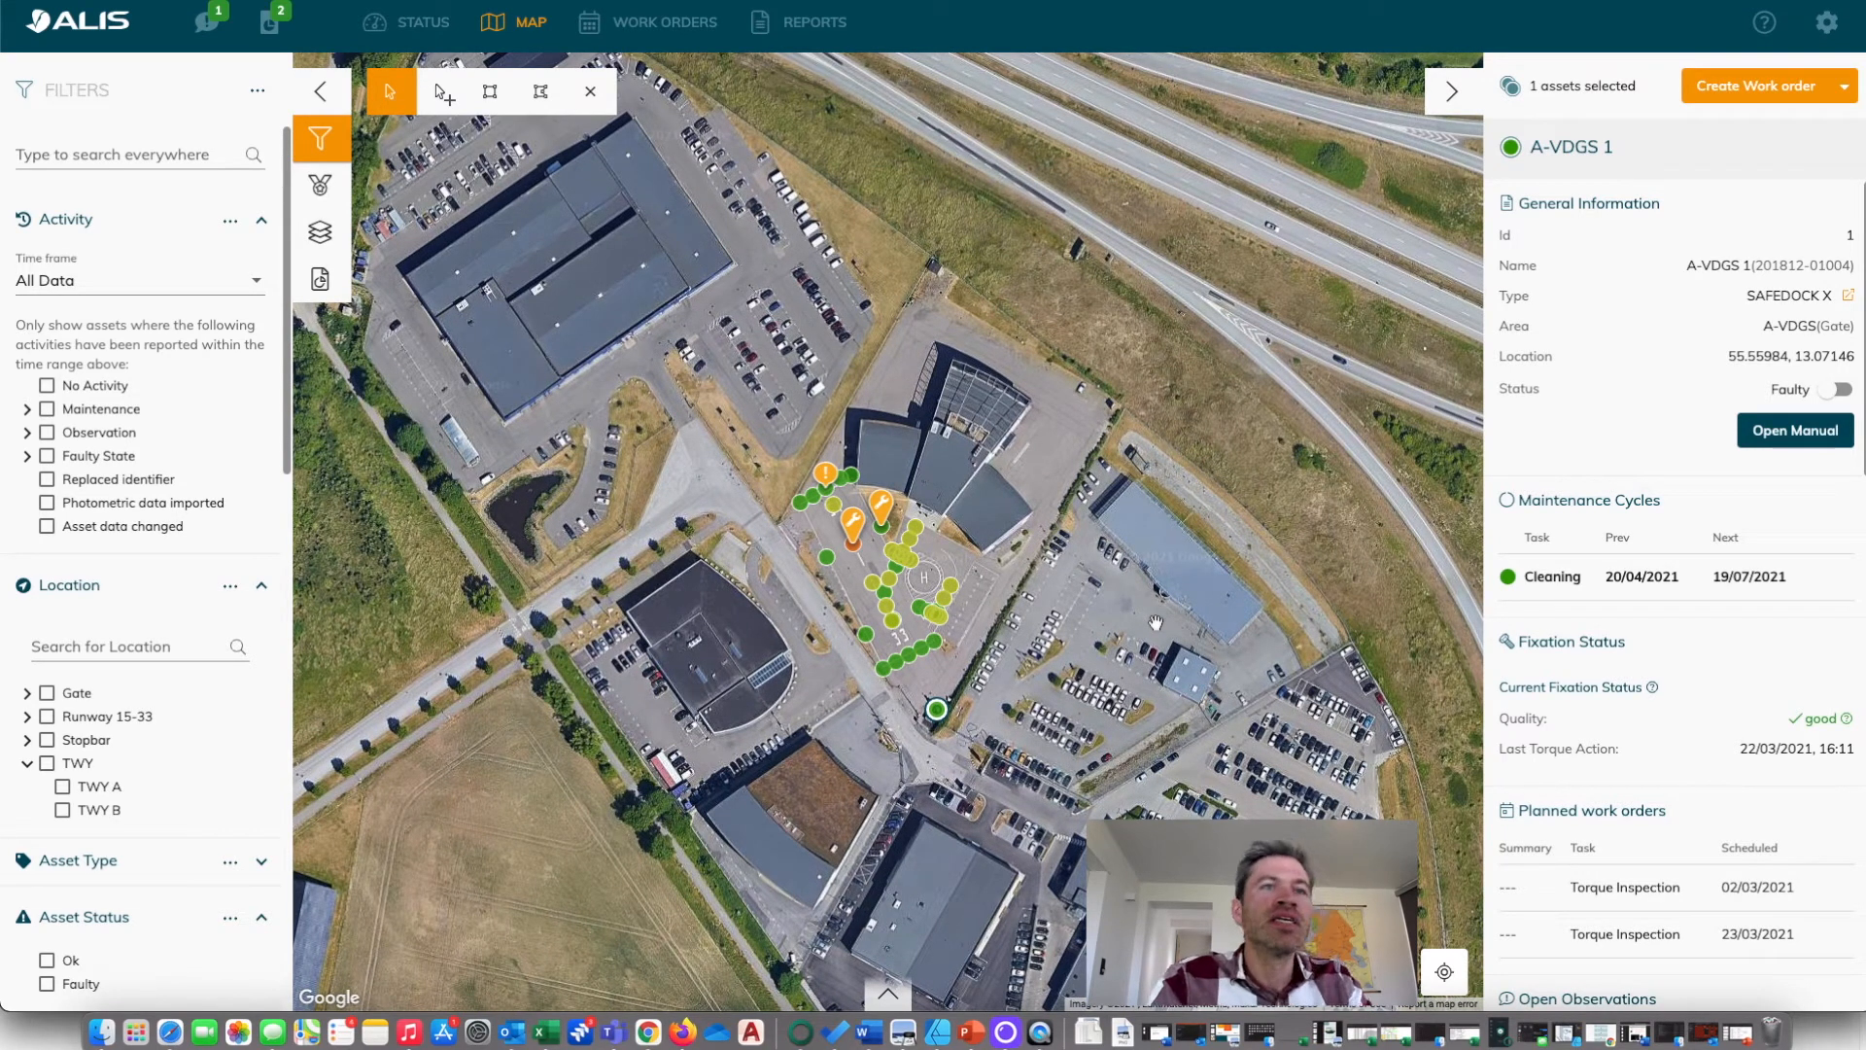
scroll(880, 680, up, 3)
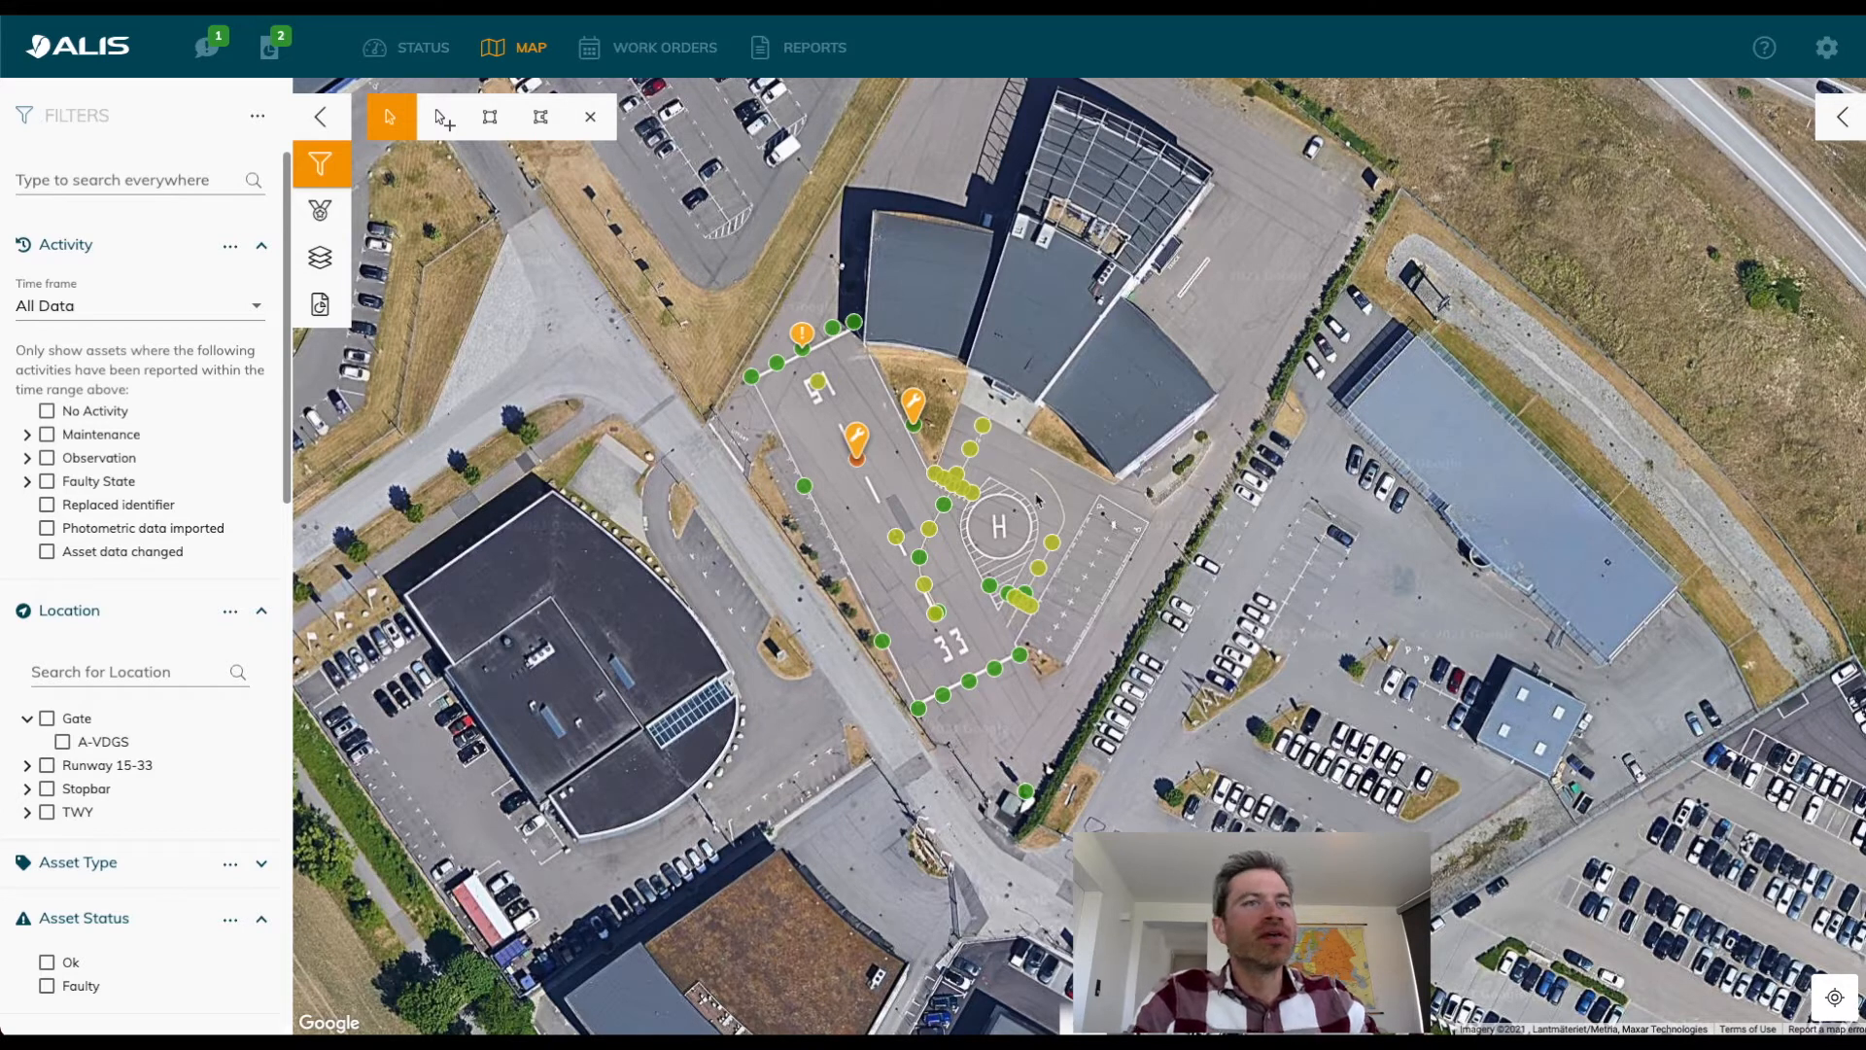
click(1026, 792)
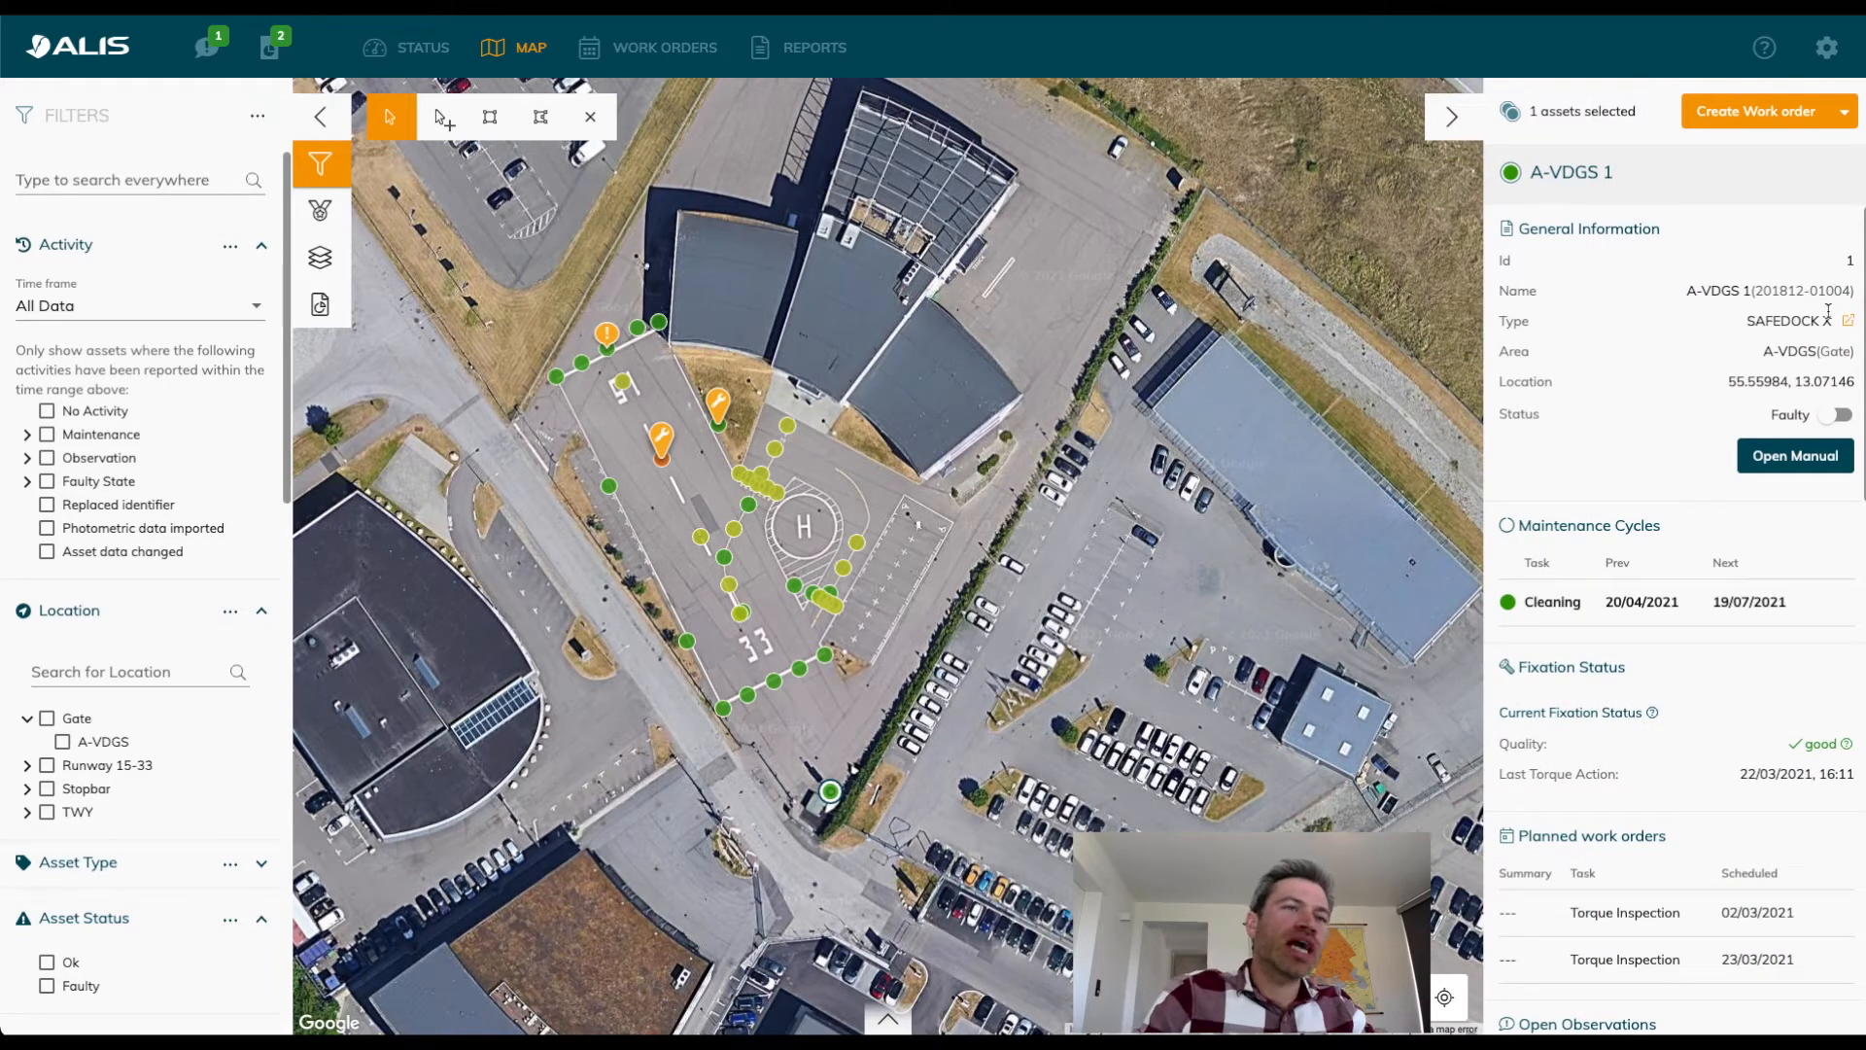
drag(1115, 511, 1126, 552)
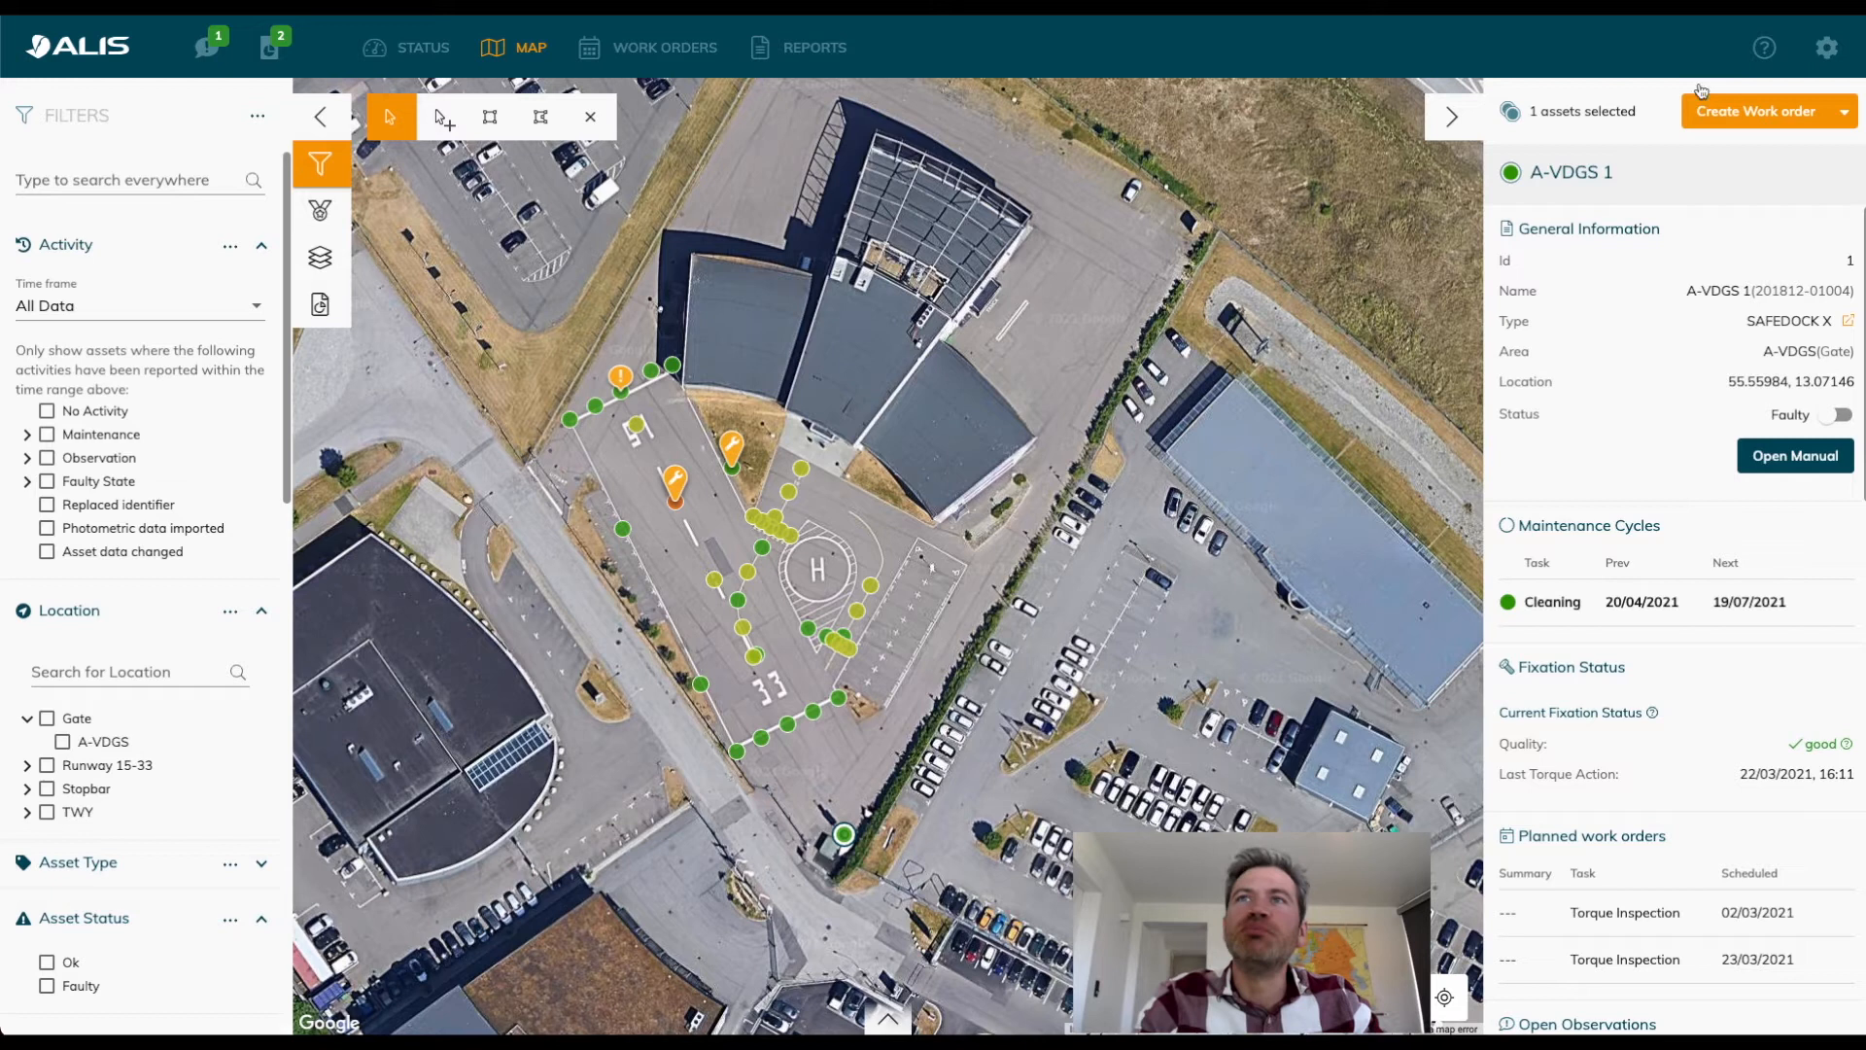
Open the ALIS operating instruction manual and go to its Asset Management import/export section.
click(1769, 55)
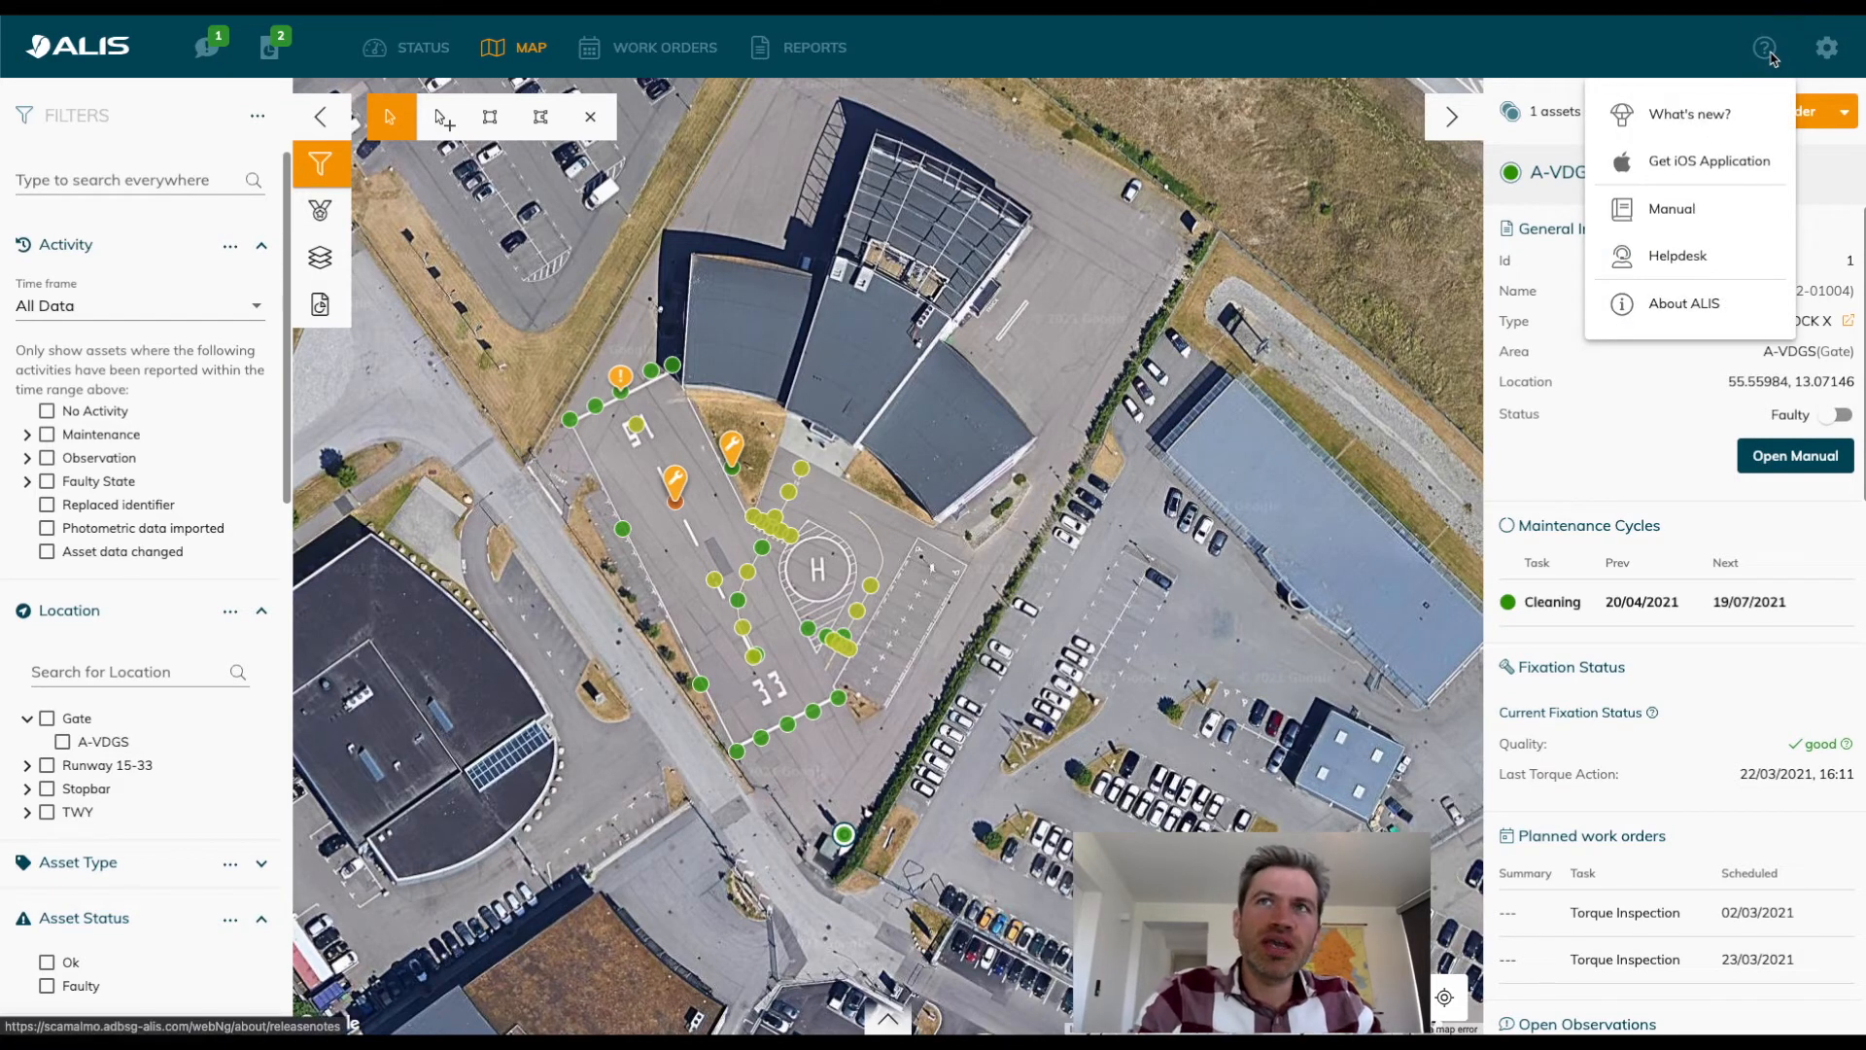
click(1706, 218)
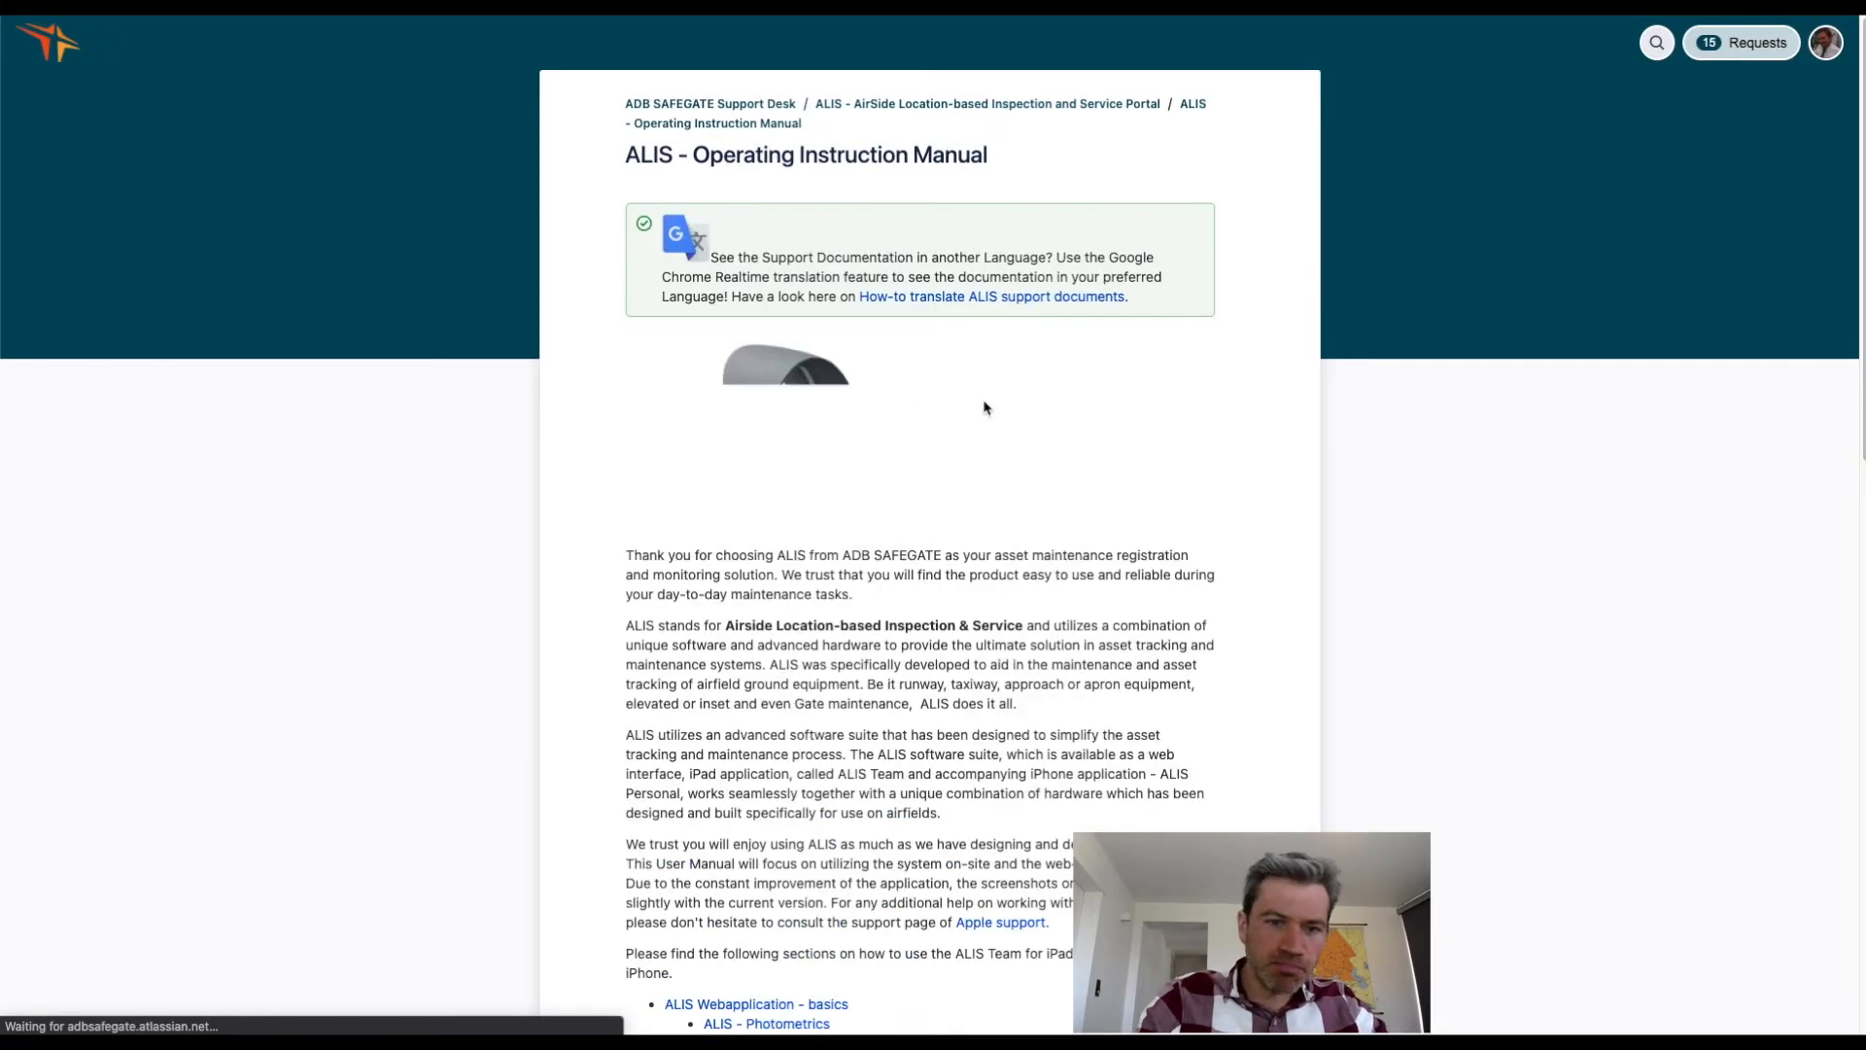
scroll(942, 547, down, 2)
scroll(943, 548, down, 4)
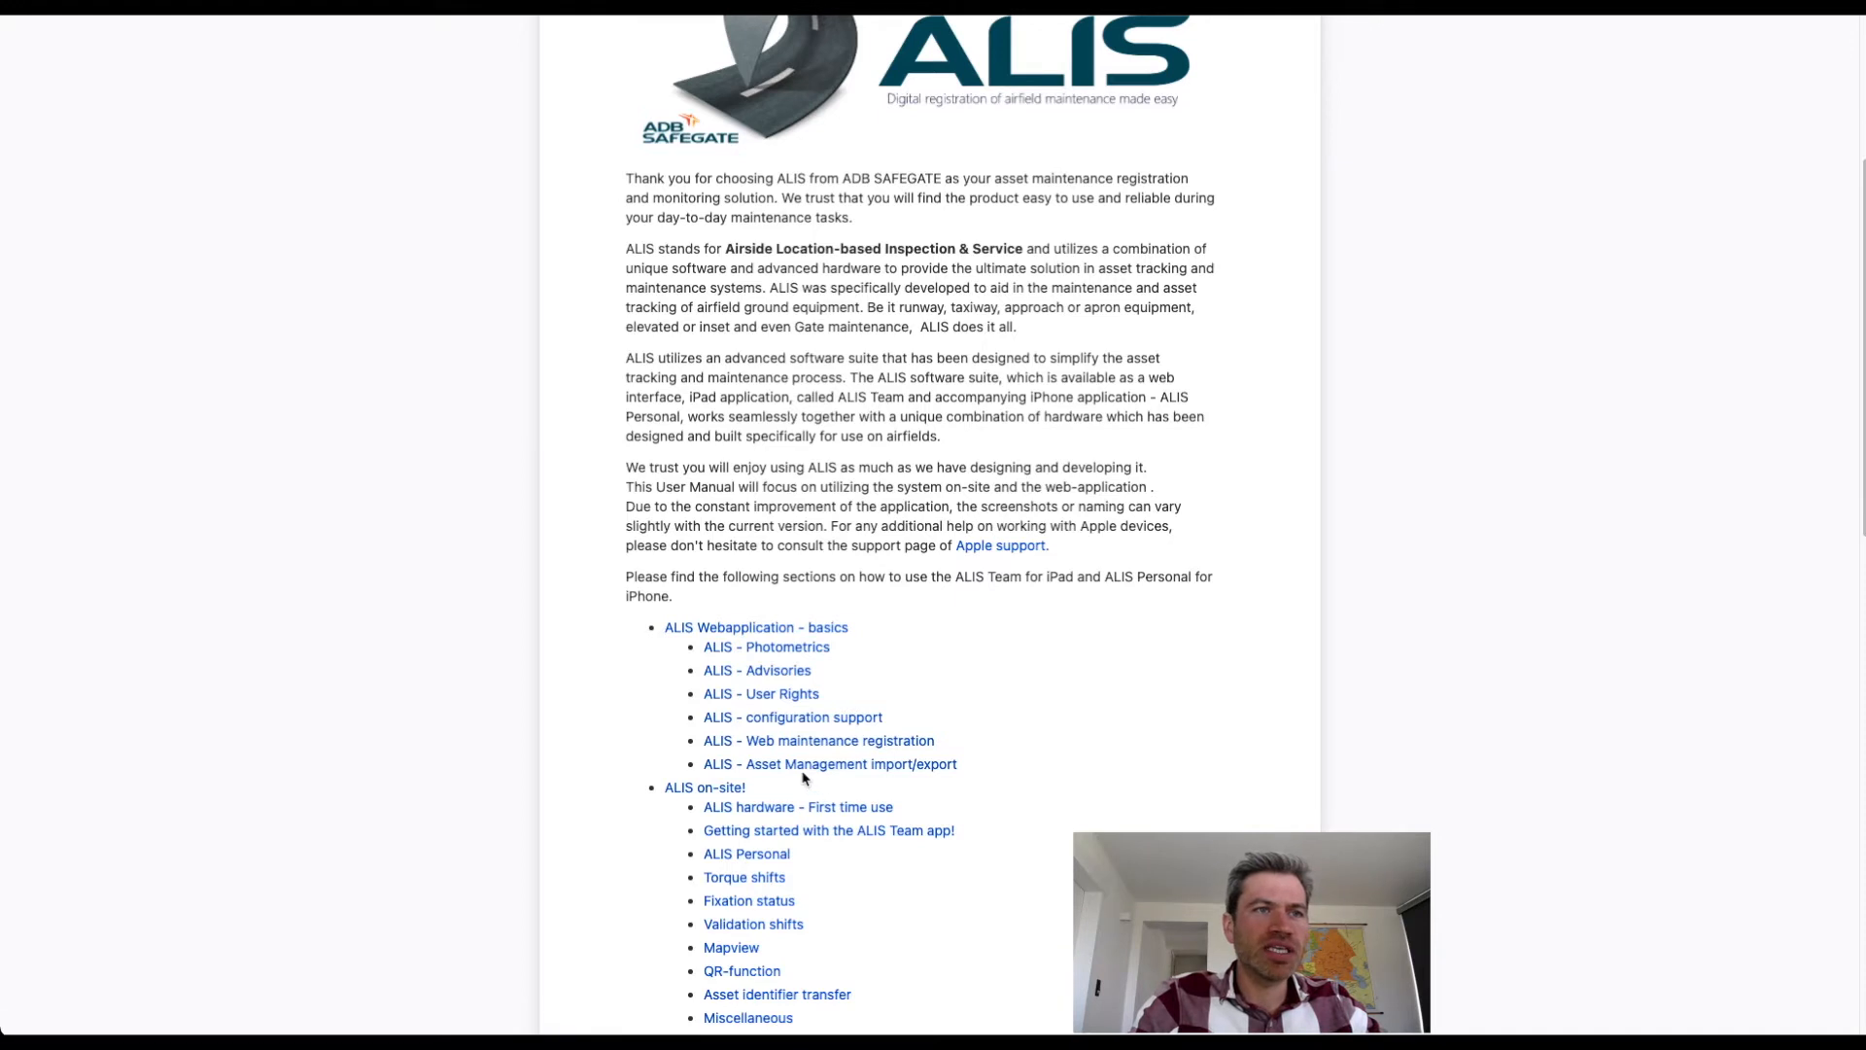
click(804, 765)
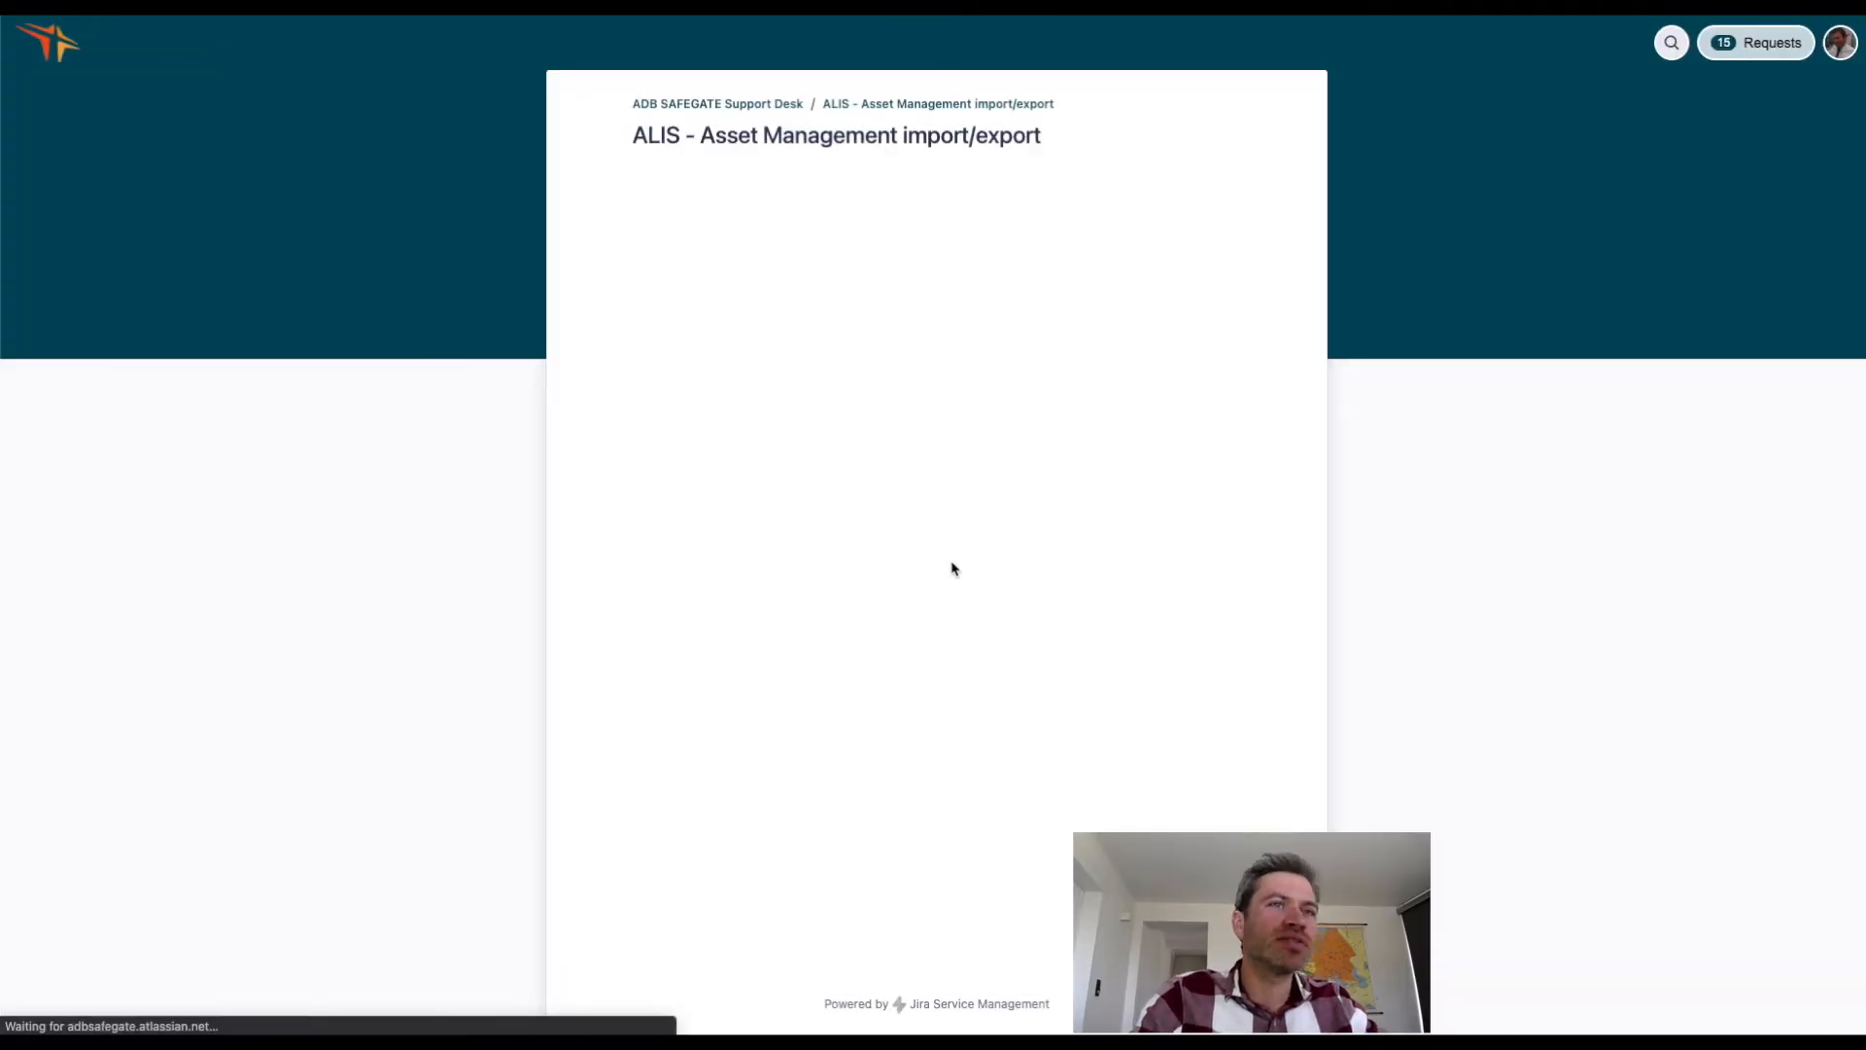
Read the manual's export and import function sections, including asset referencing, changeable properties and import methods.
scroll(970, 705, down, 2)
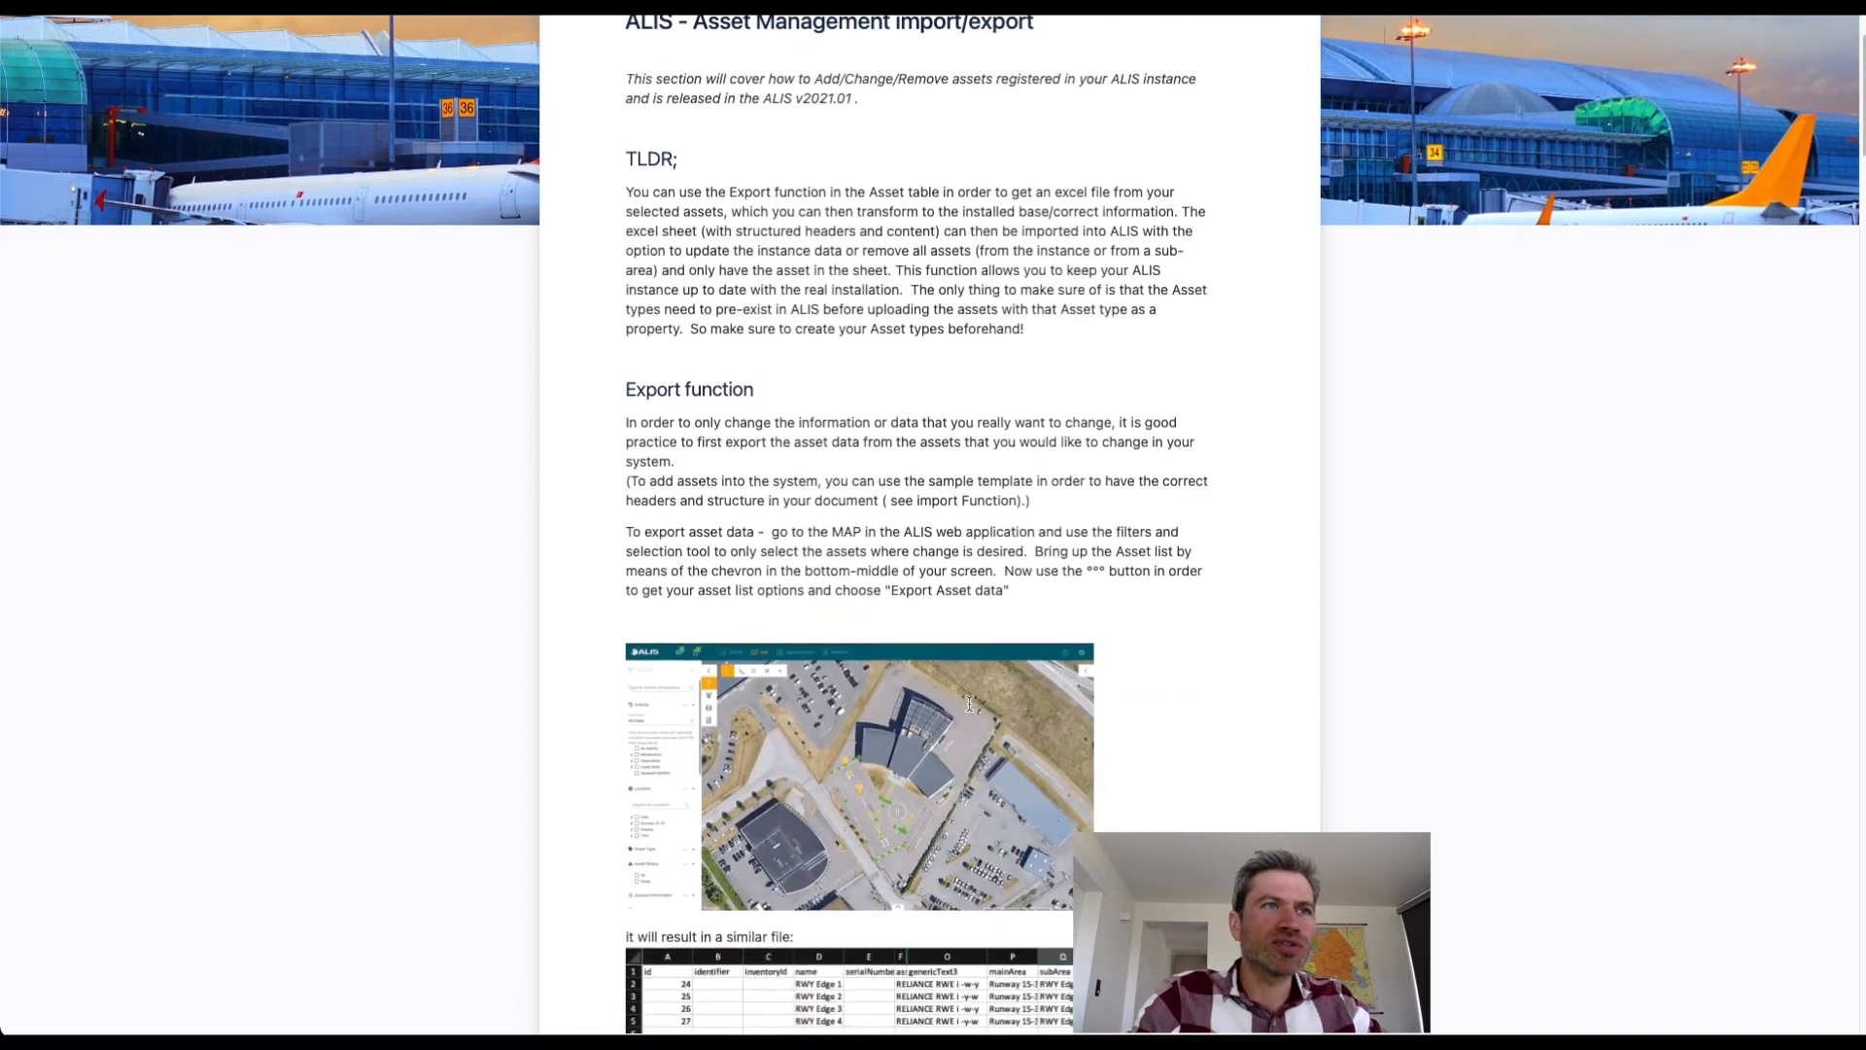
scroll(970, 709, down, 4)
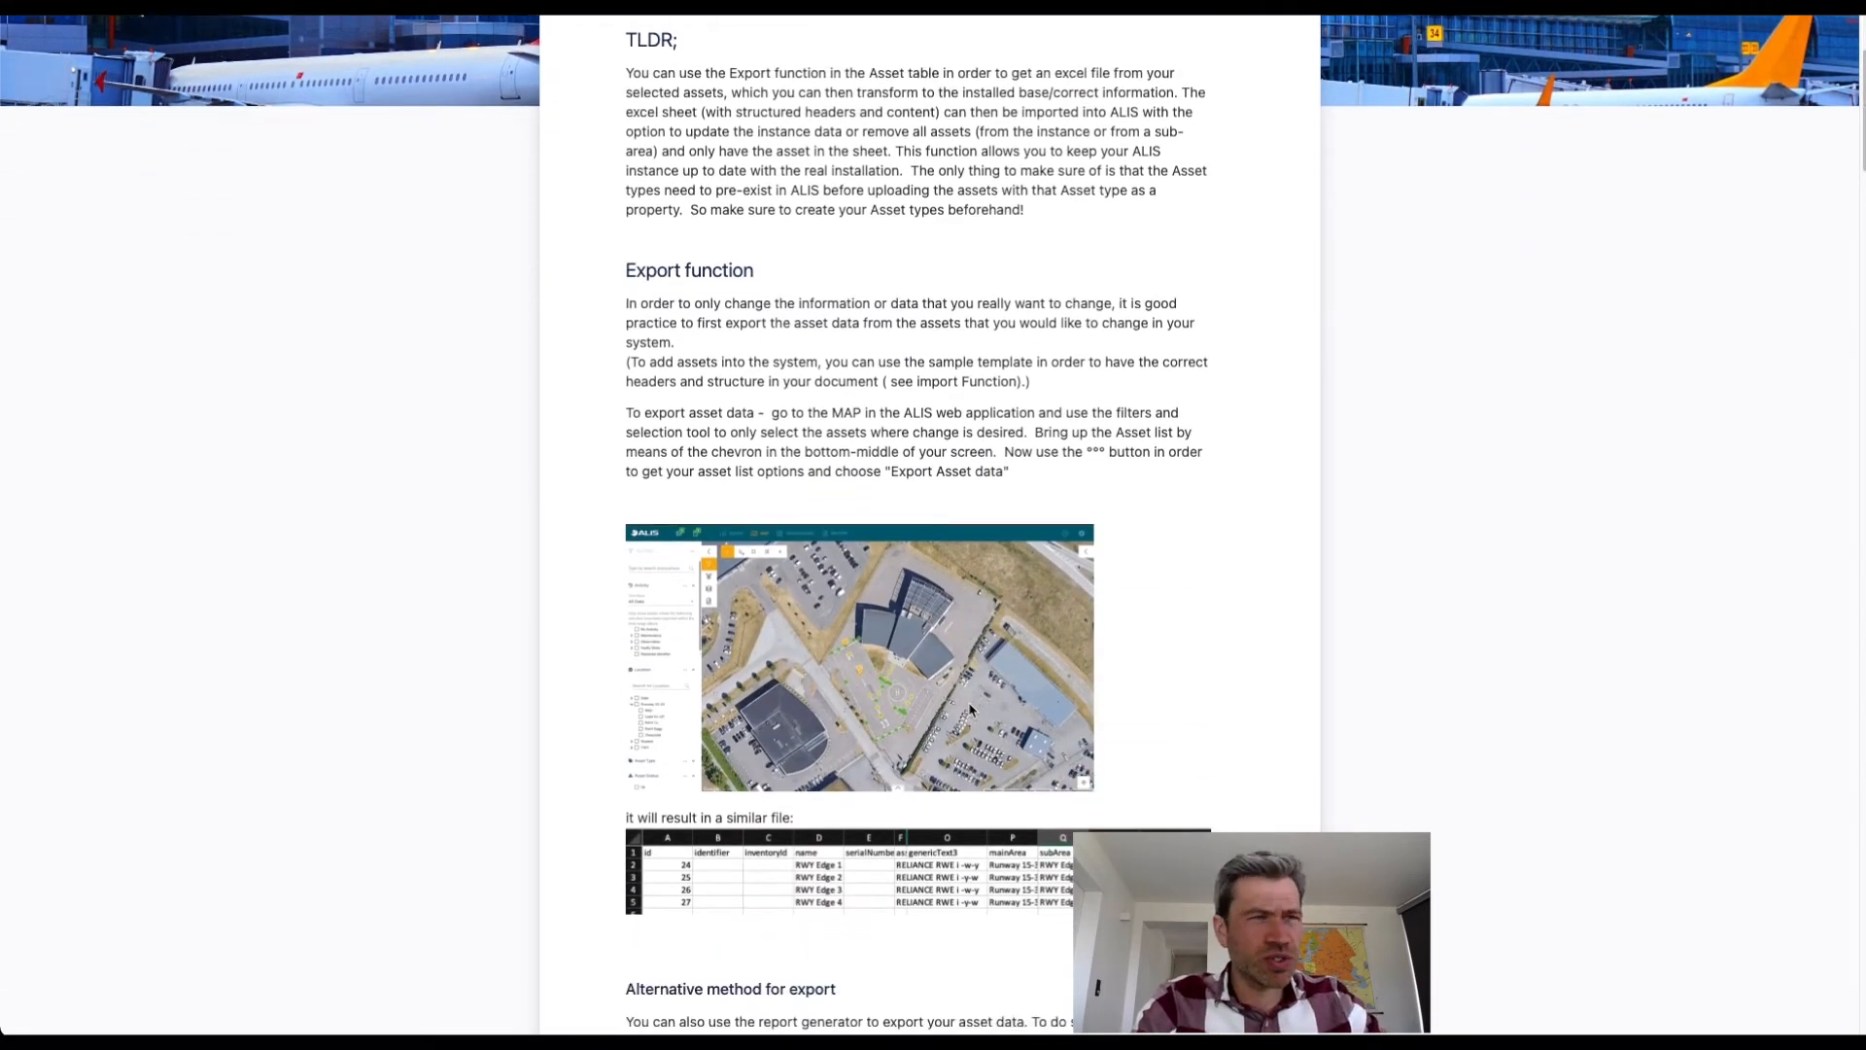
scroll(970, 709, down, 5)
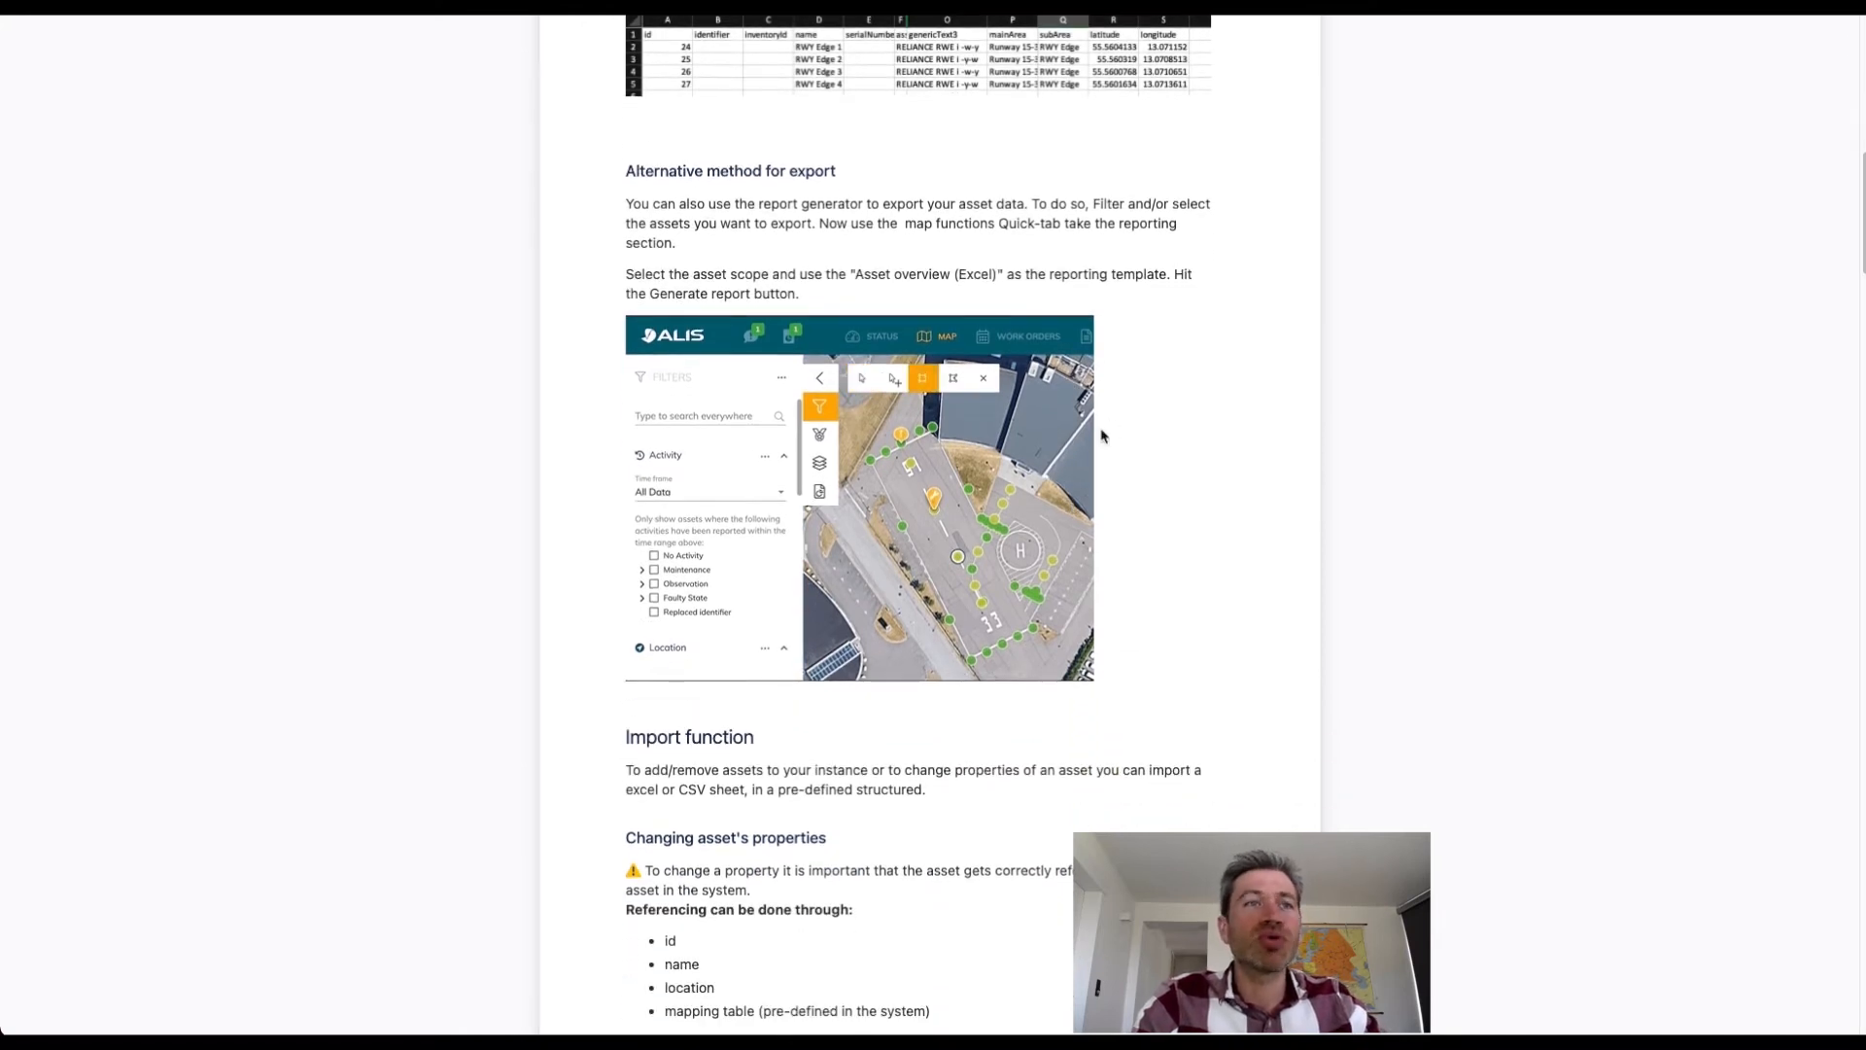
scroll(1101, 433, down, 2)
scroll(1101, 436, down, 3)
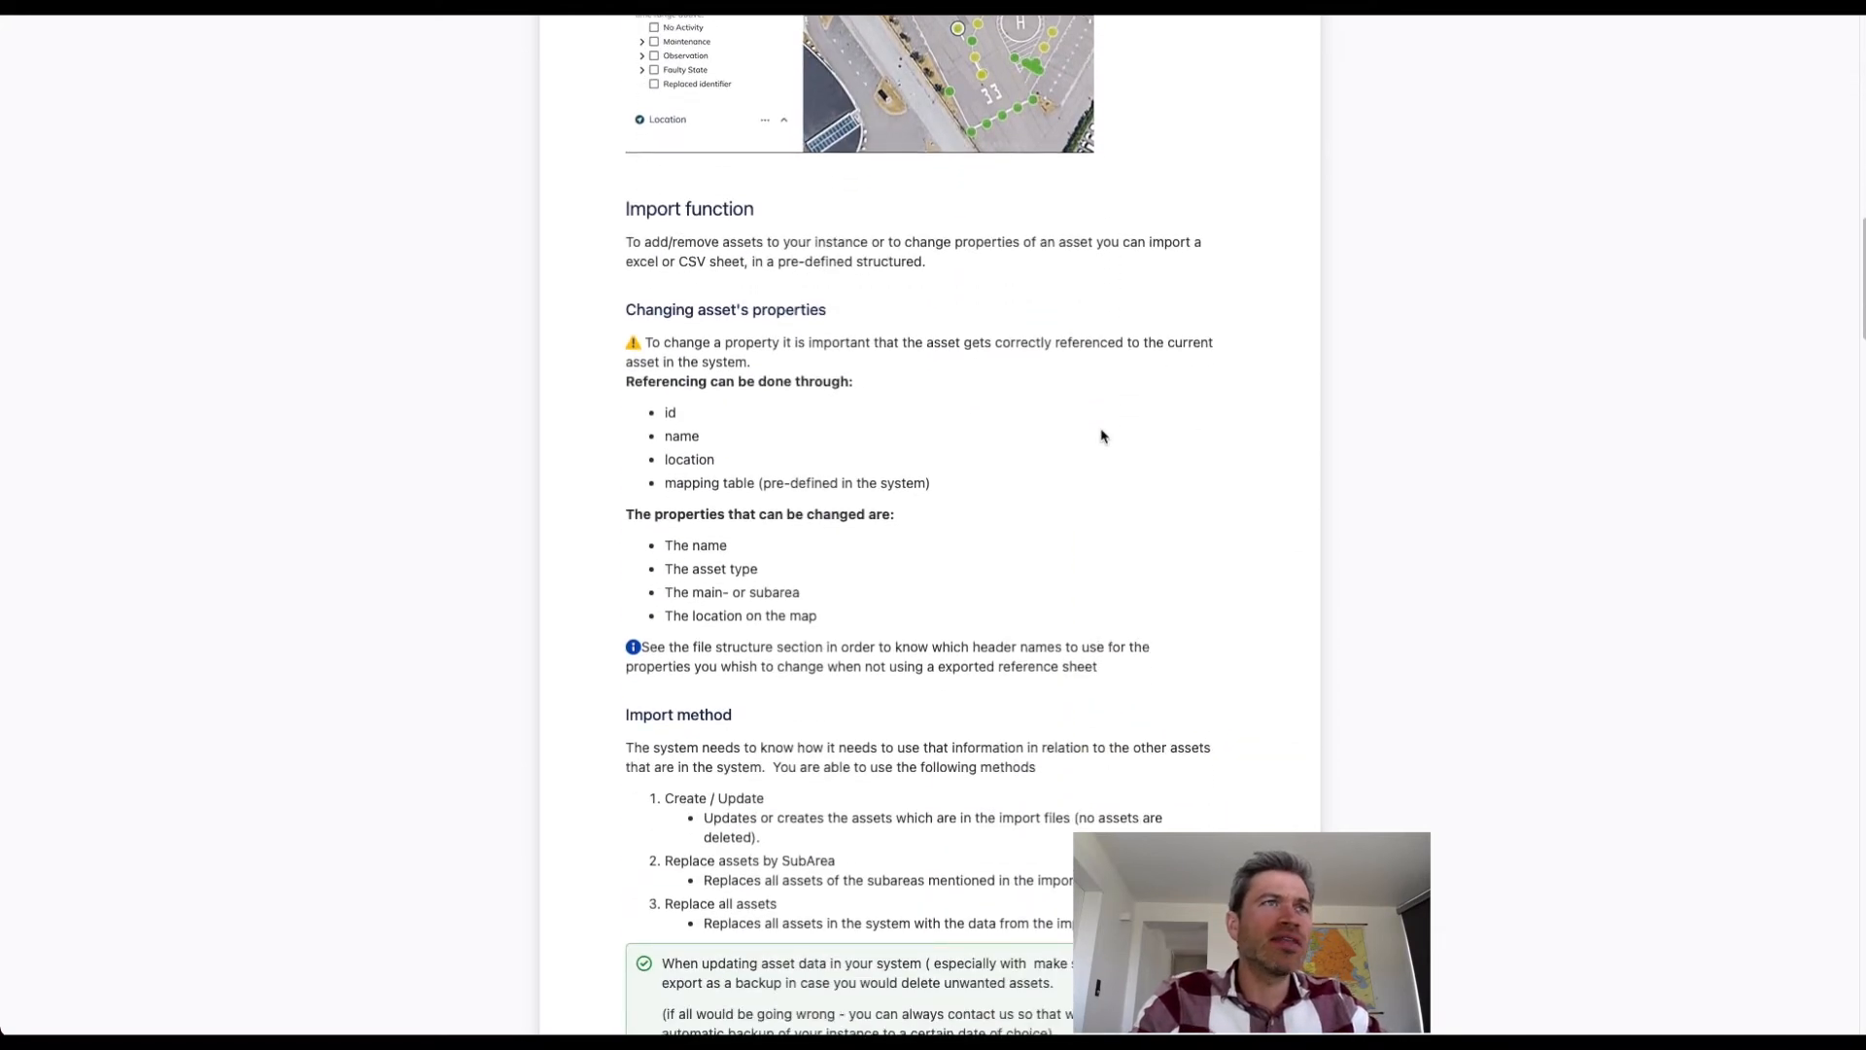
scroll(1101, 435, down, 2)
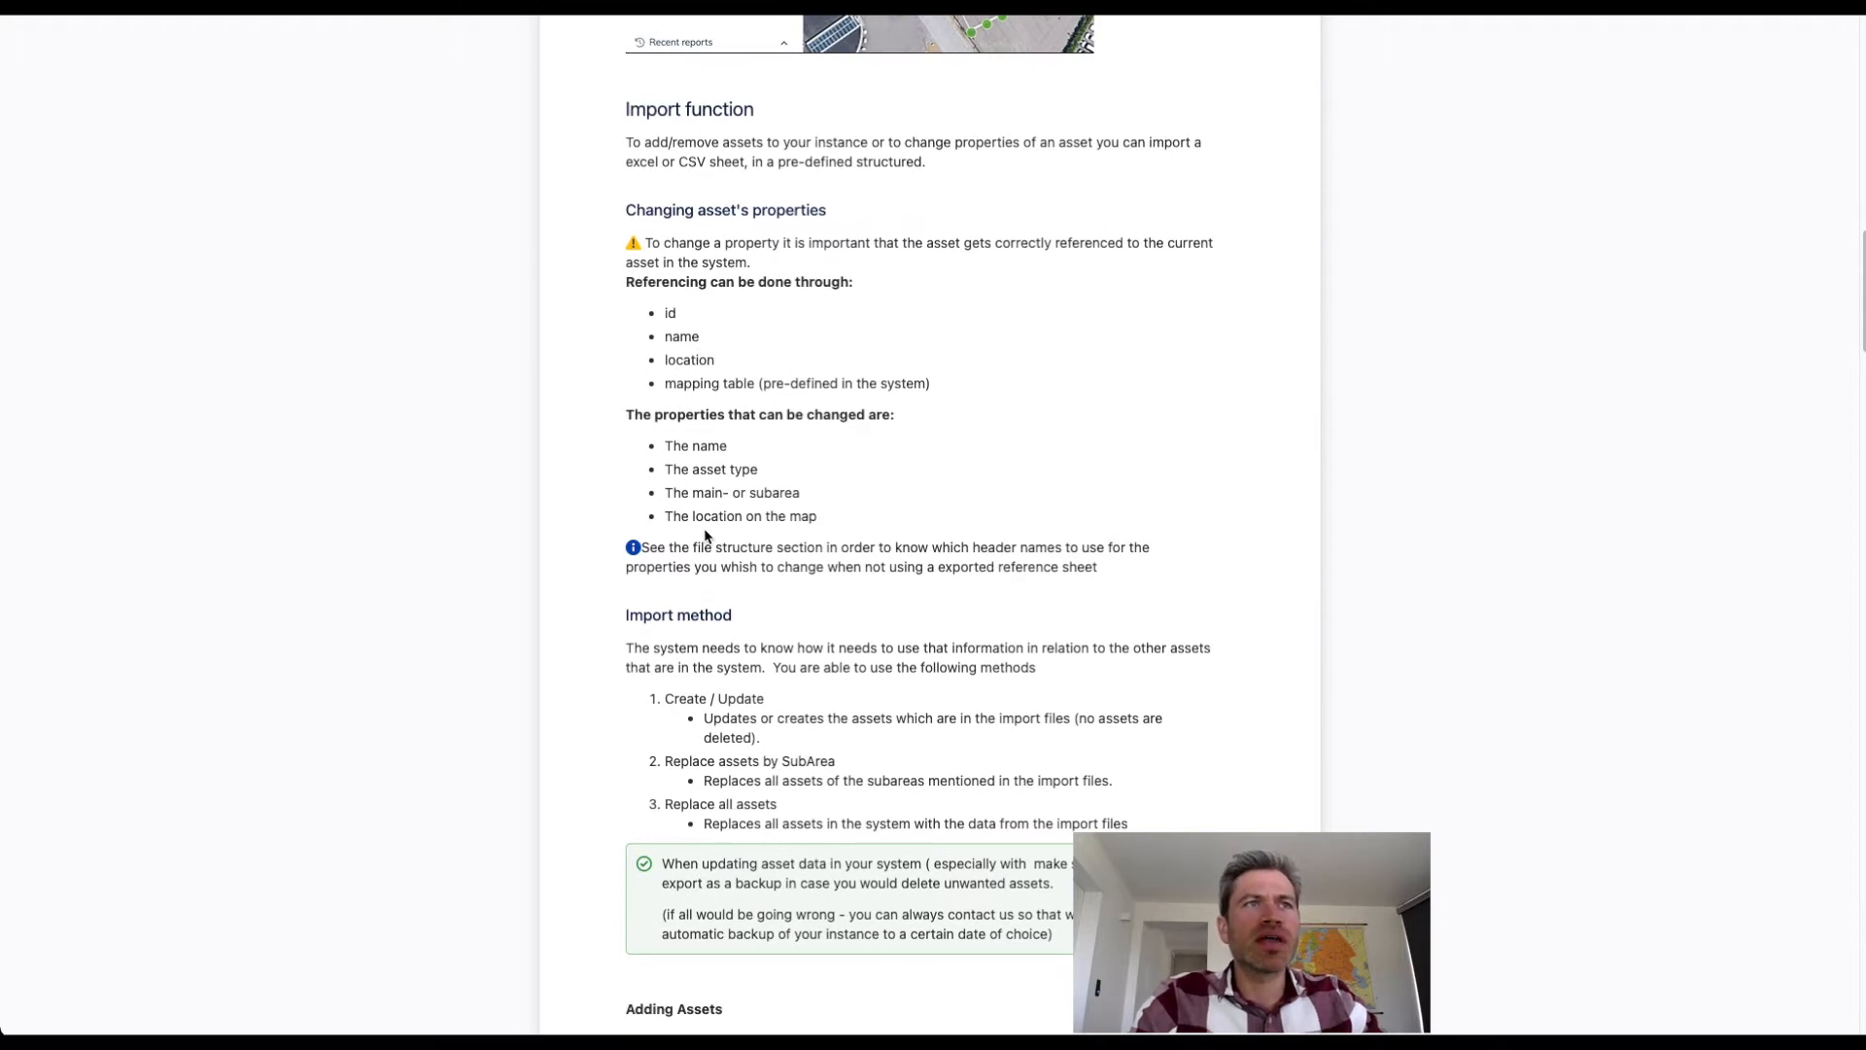
scroll(707, 536, down, 6)
scroll(704, 529, down, 7)
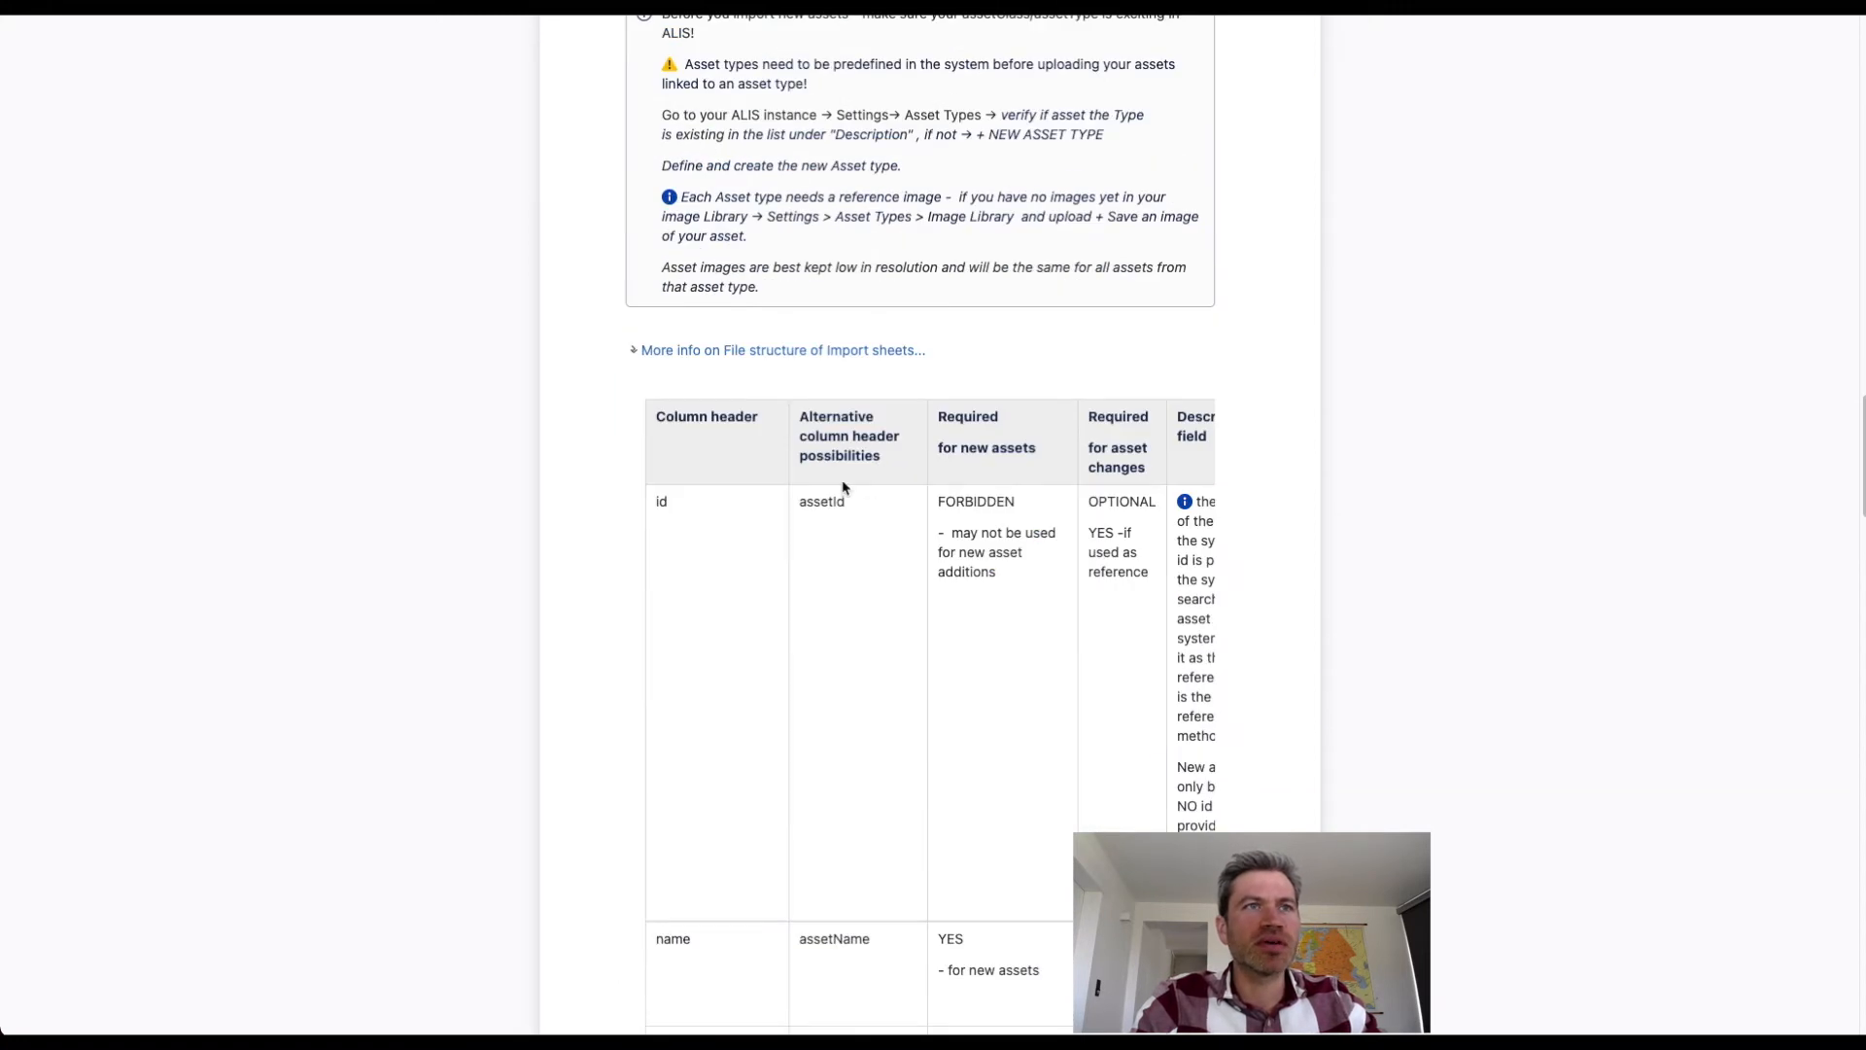
Examine the import sheet's column header table, and return to the sample files for asset data import.
click(772, 351)
click(801, 351)
scroll(812, 581, down, 4)
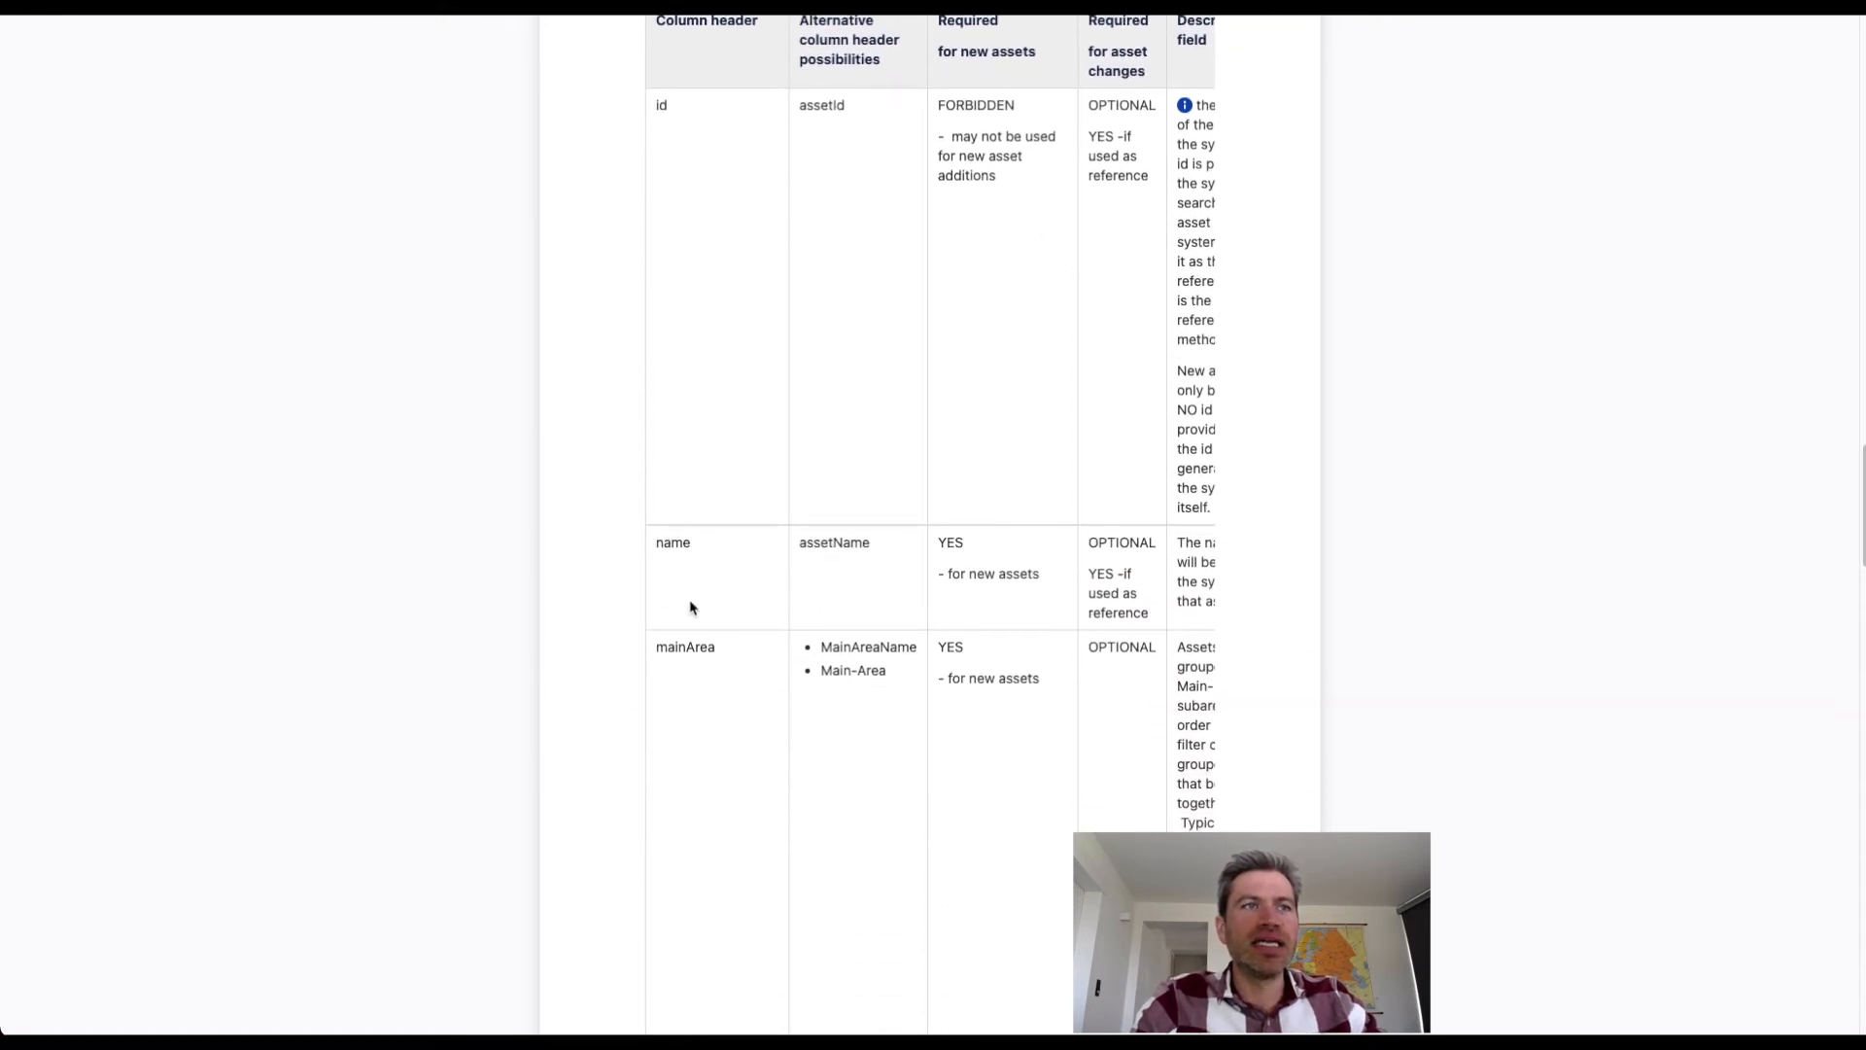
scroll(690, 607, down, 8)
scroll(729, 641, down, 10)
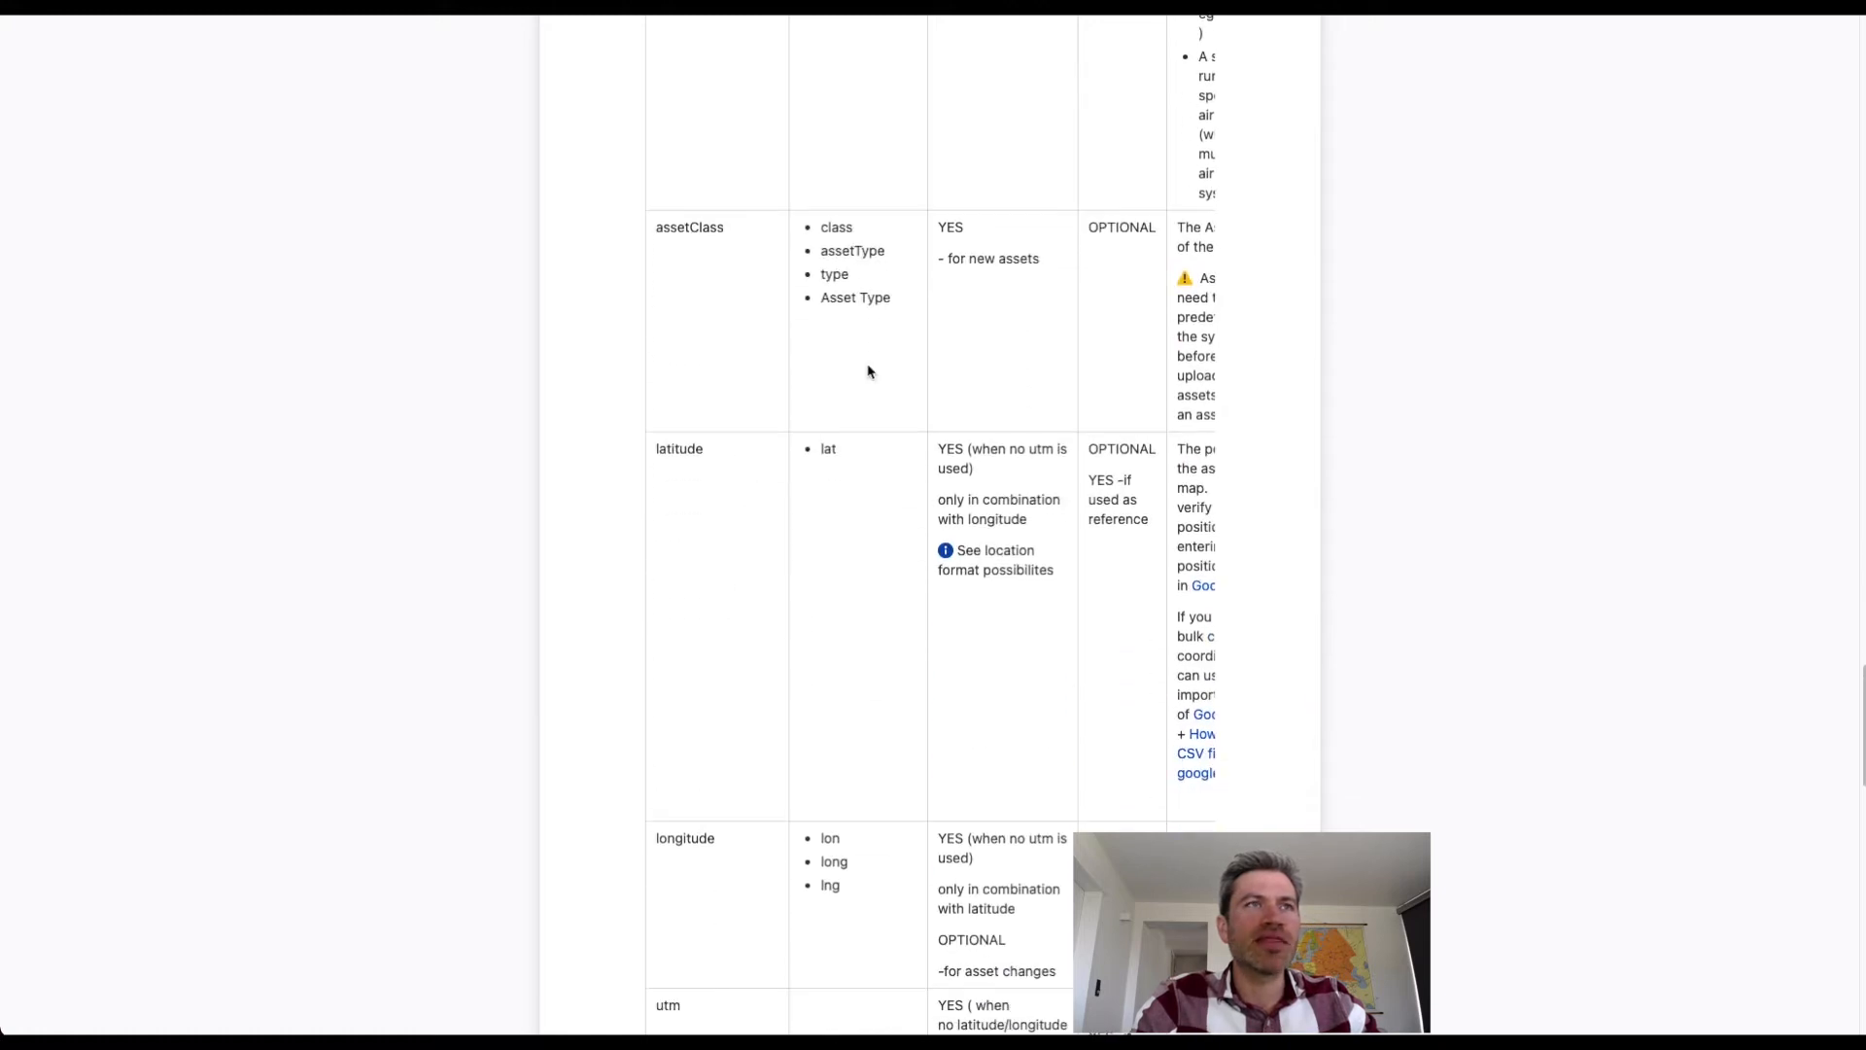
scroll(756, 622, down, 2)
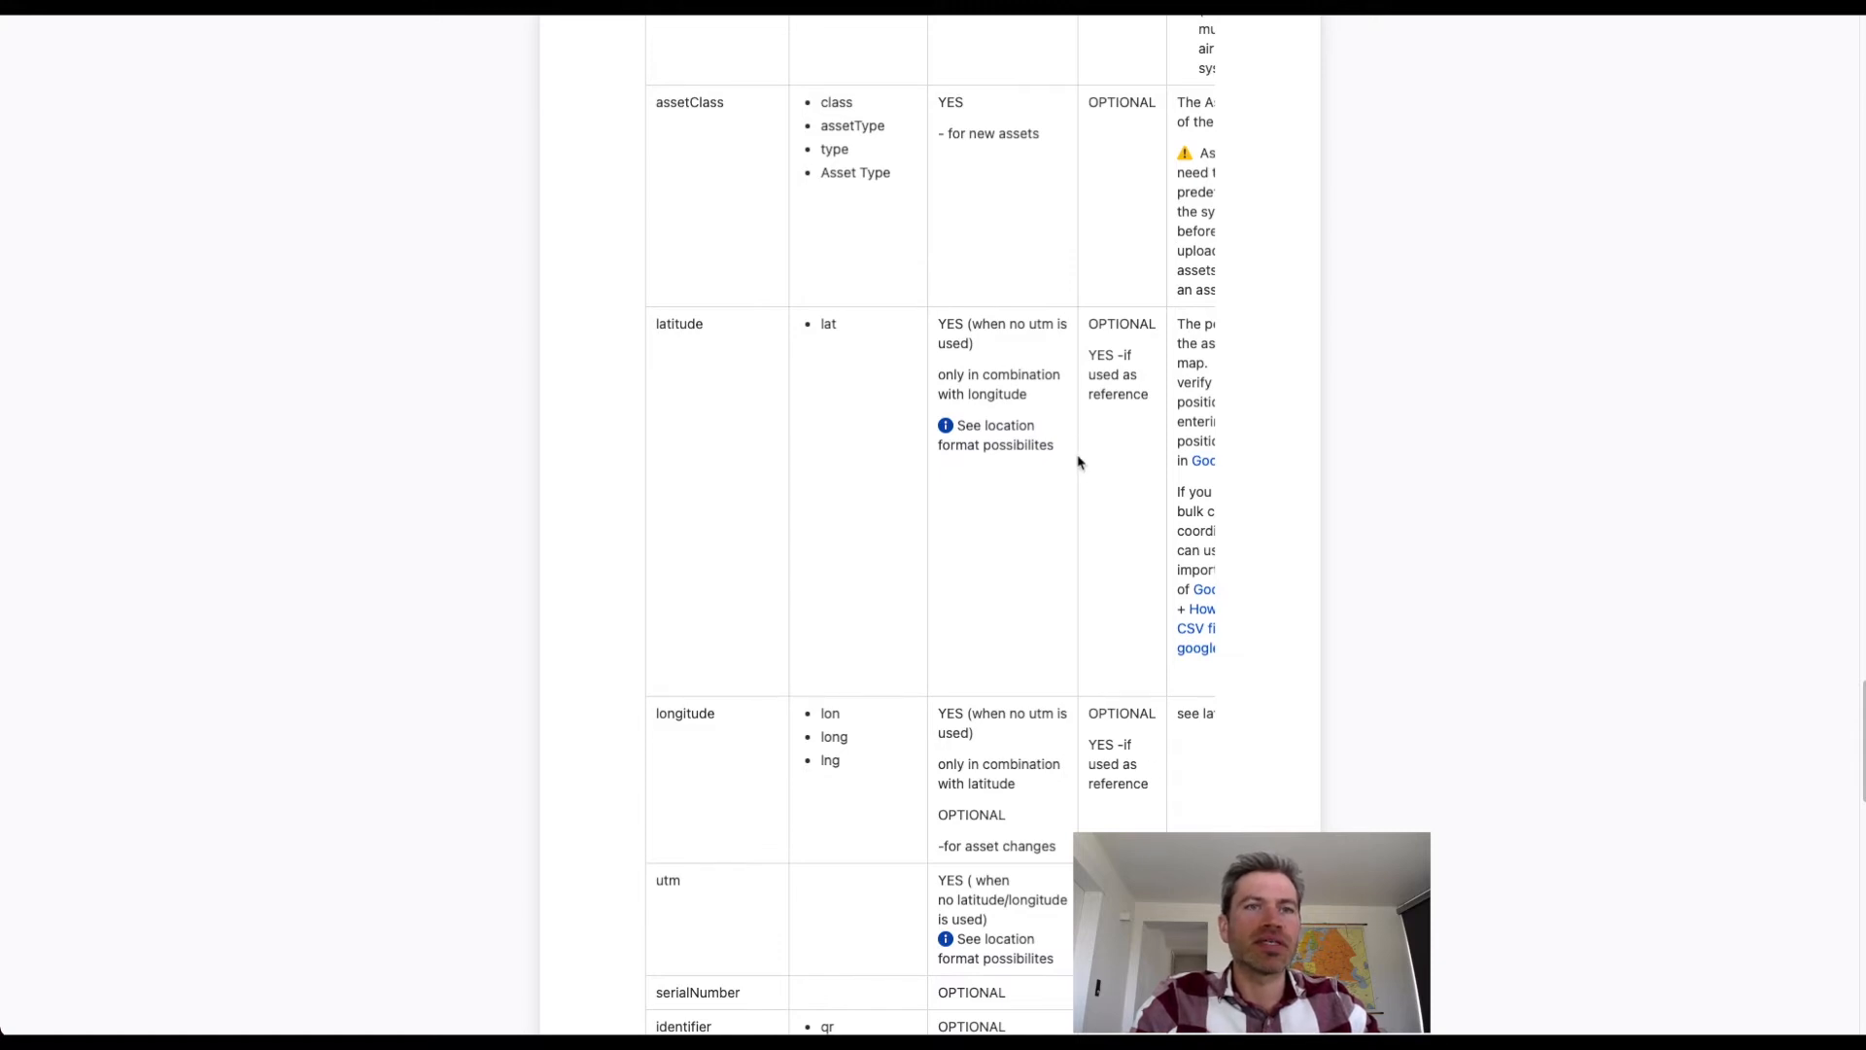
scroll(1079, 461, up, 10)
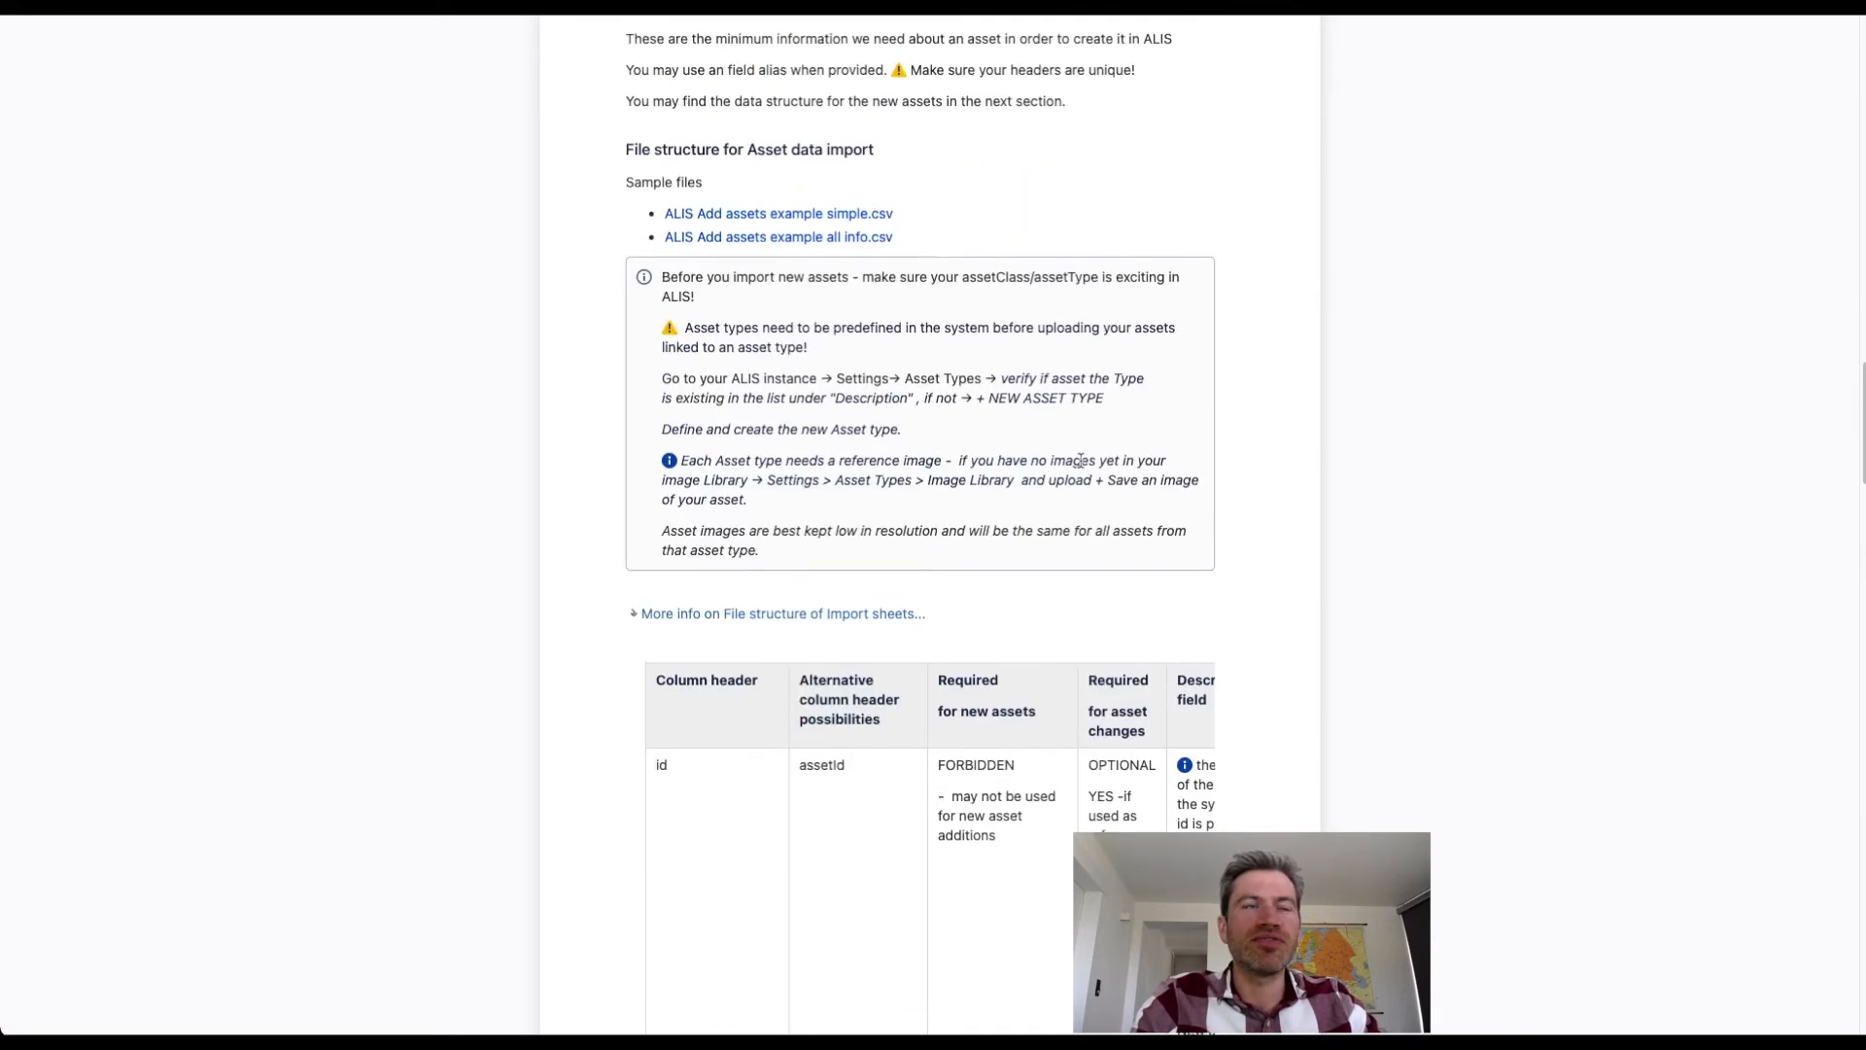
scroll(1079, 460, up, 2)
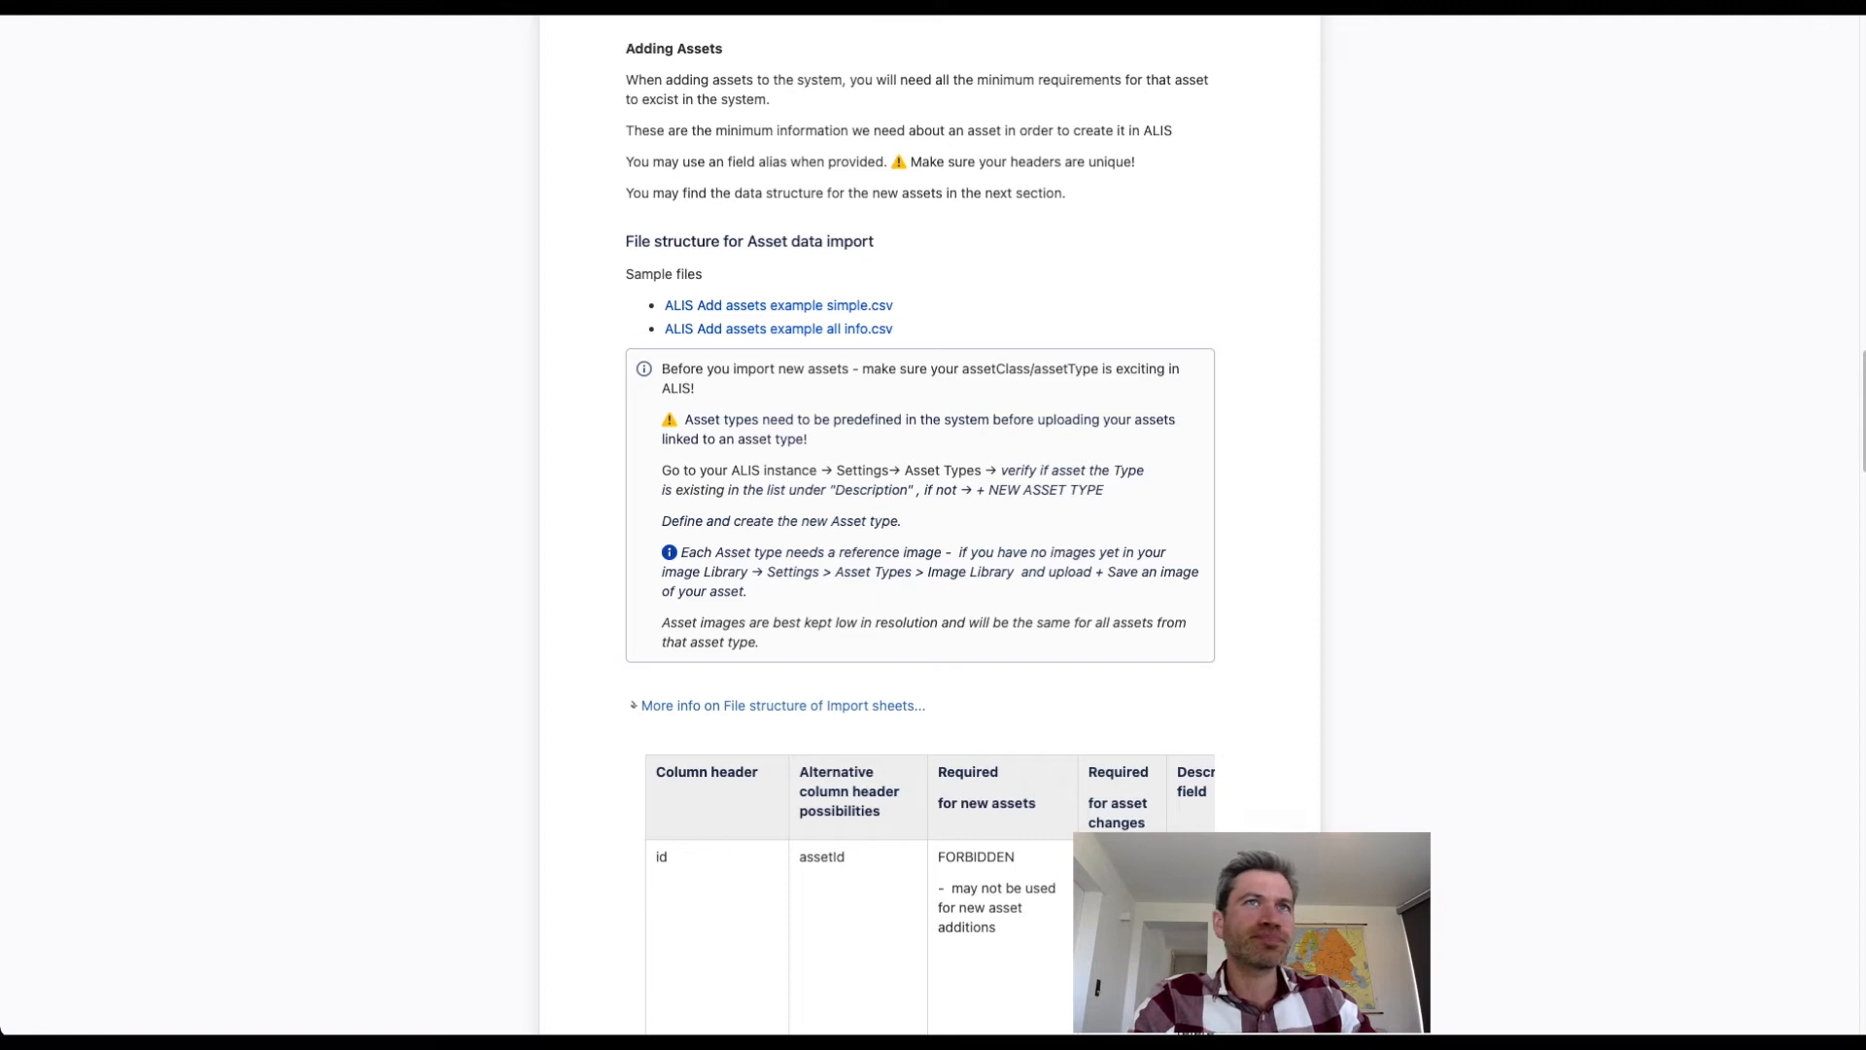
In Google My Maps, place a marker named Gate 2 on the ADB Safegate building's northeast side and copy its coordinates.
click(1089, 4)
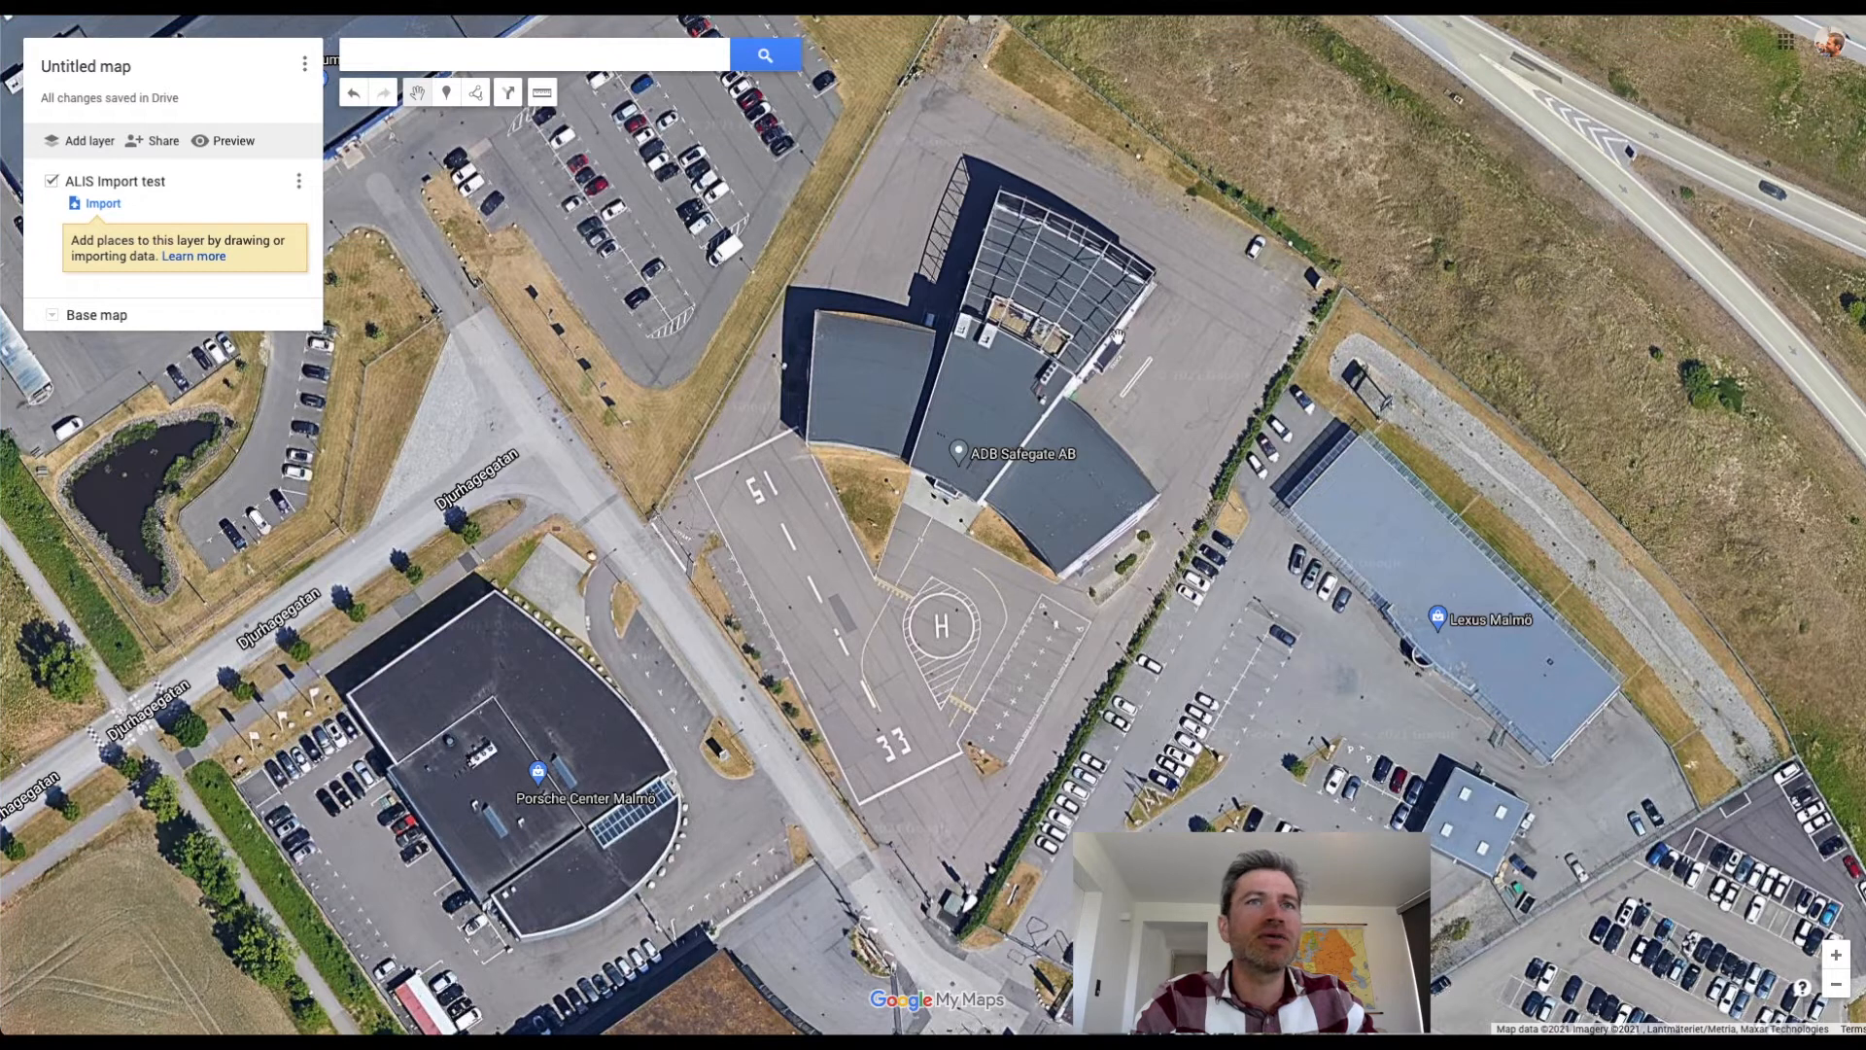
click(447, 93)
click(1126, 330)
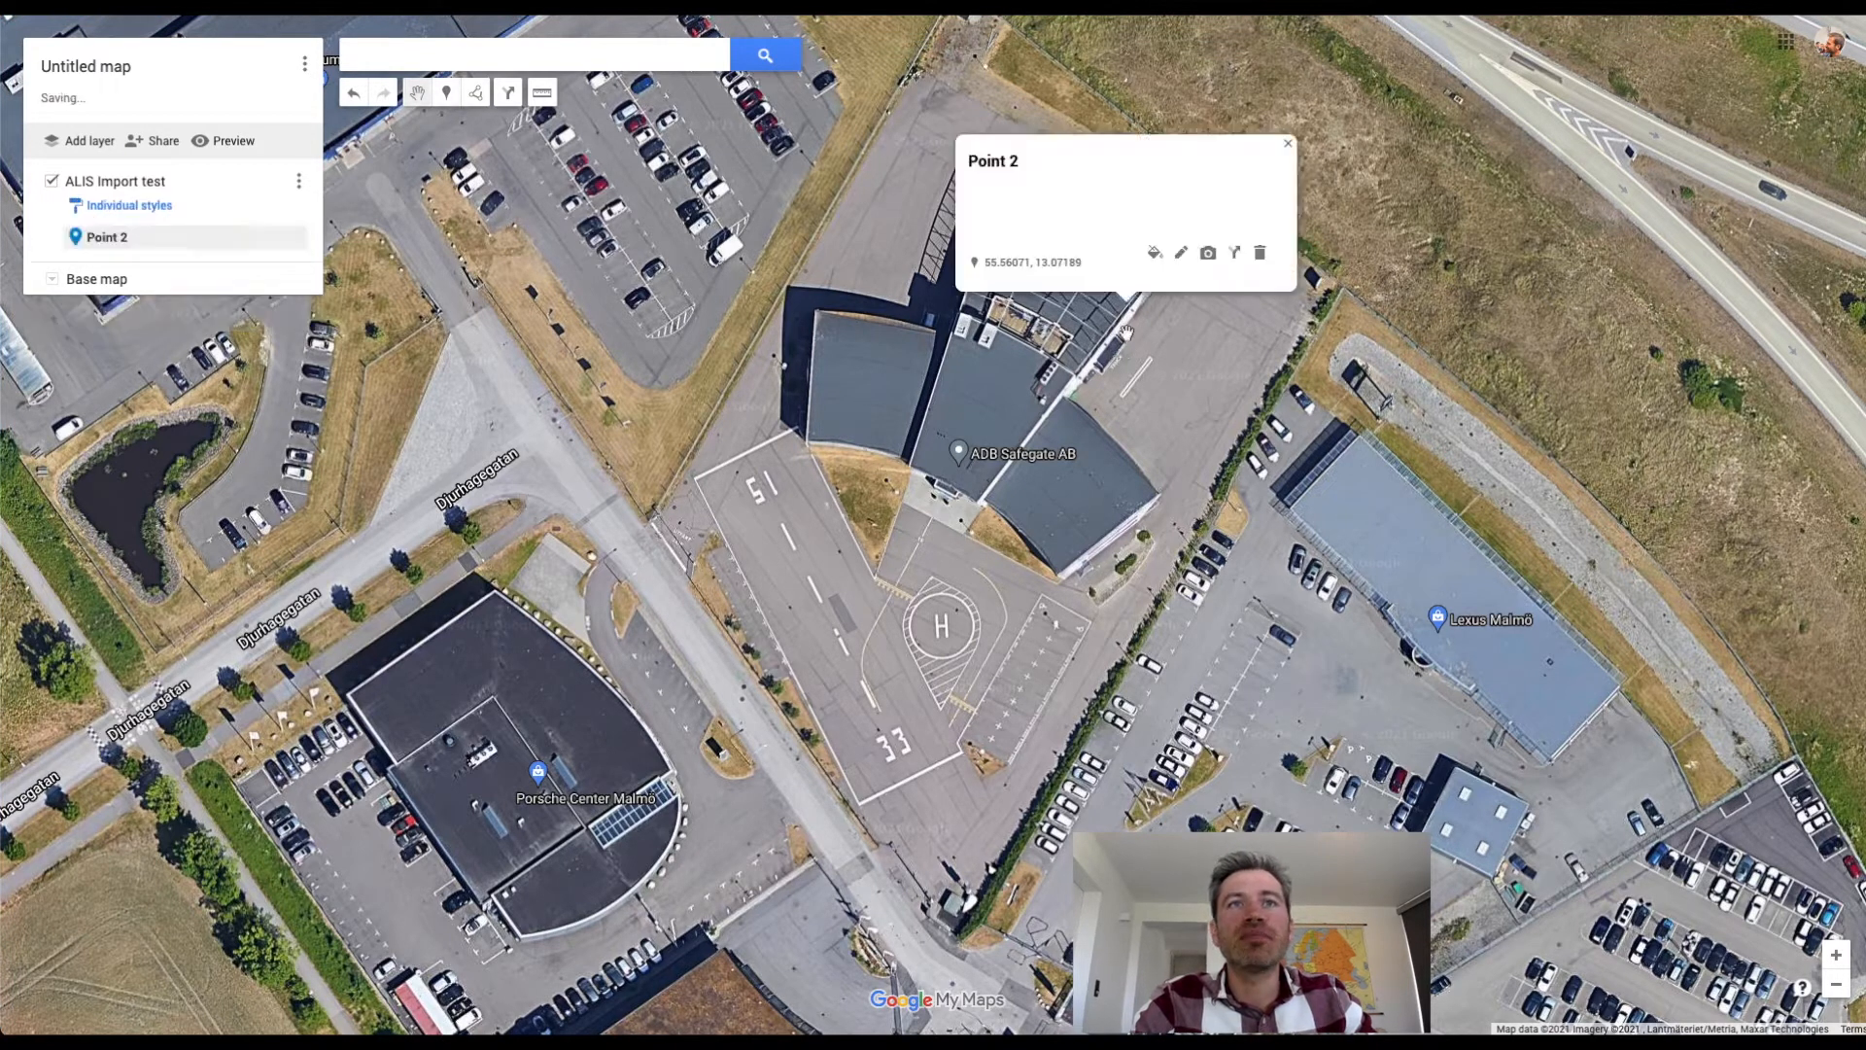
text(Ga)
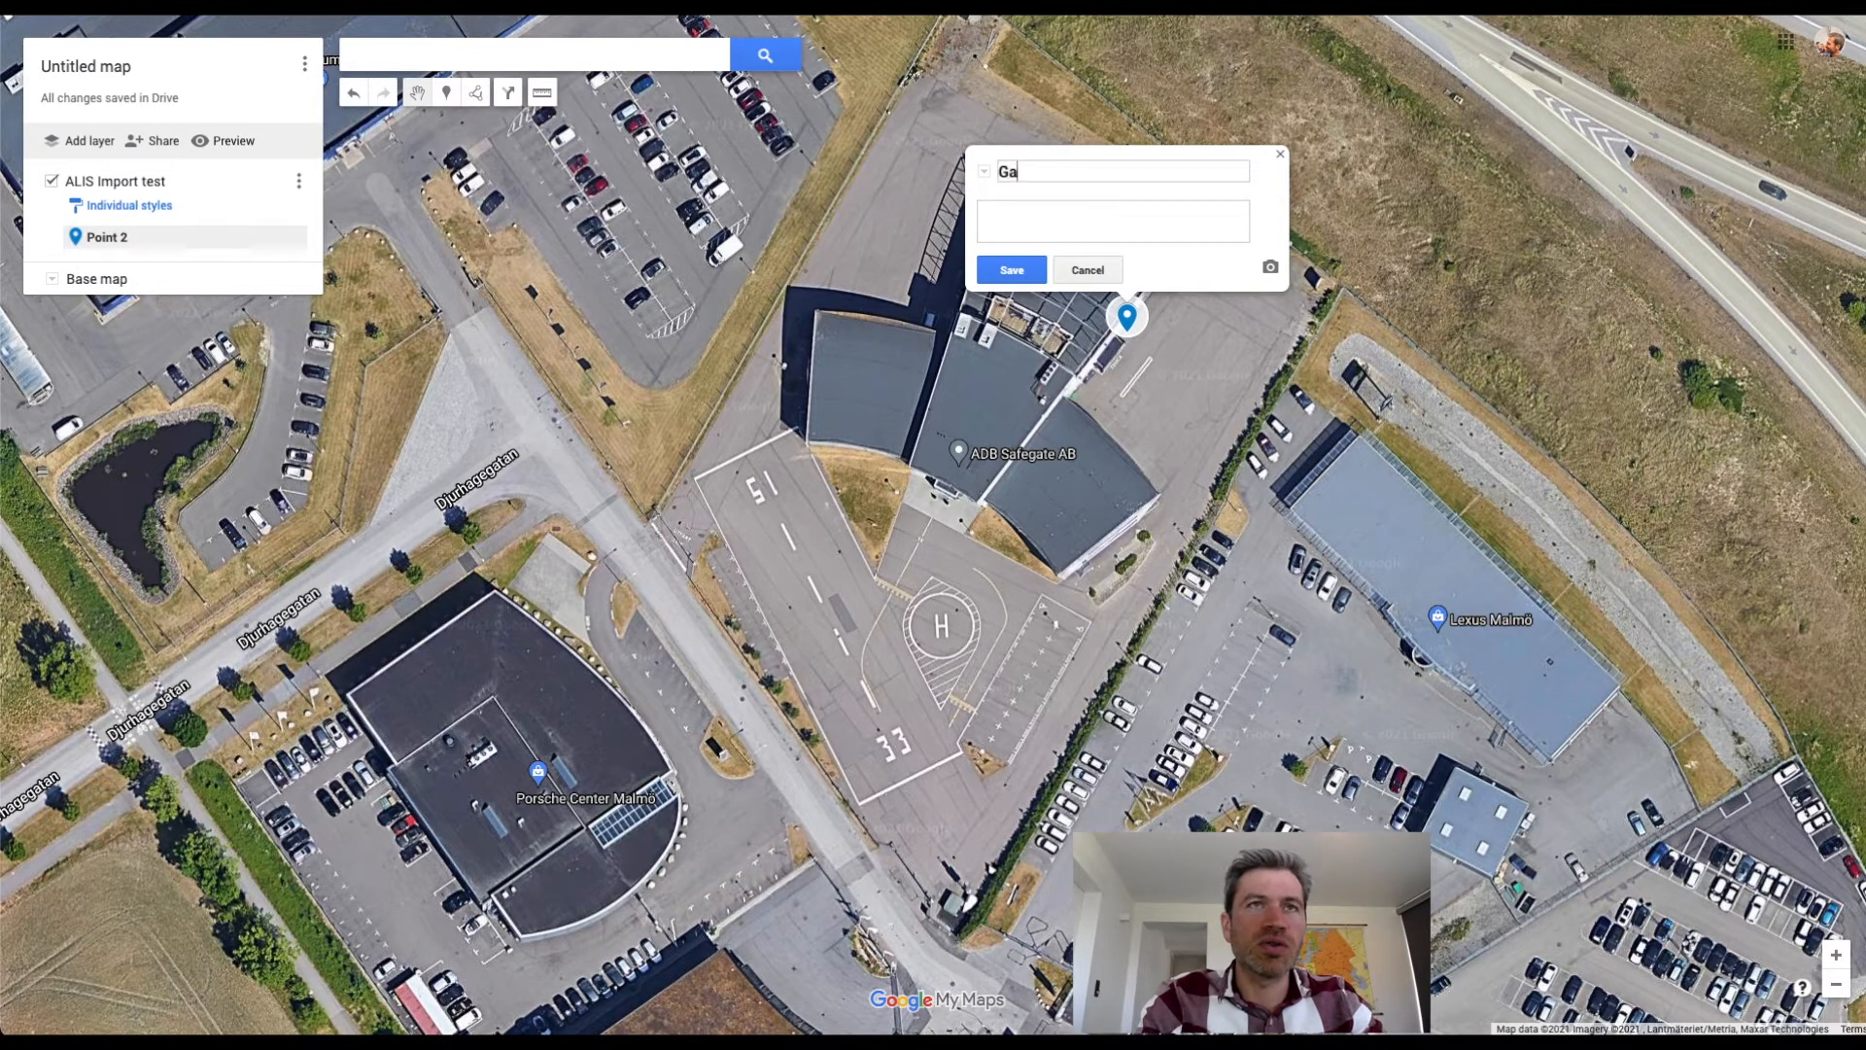
text(te 2)
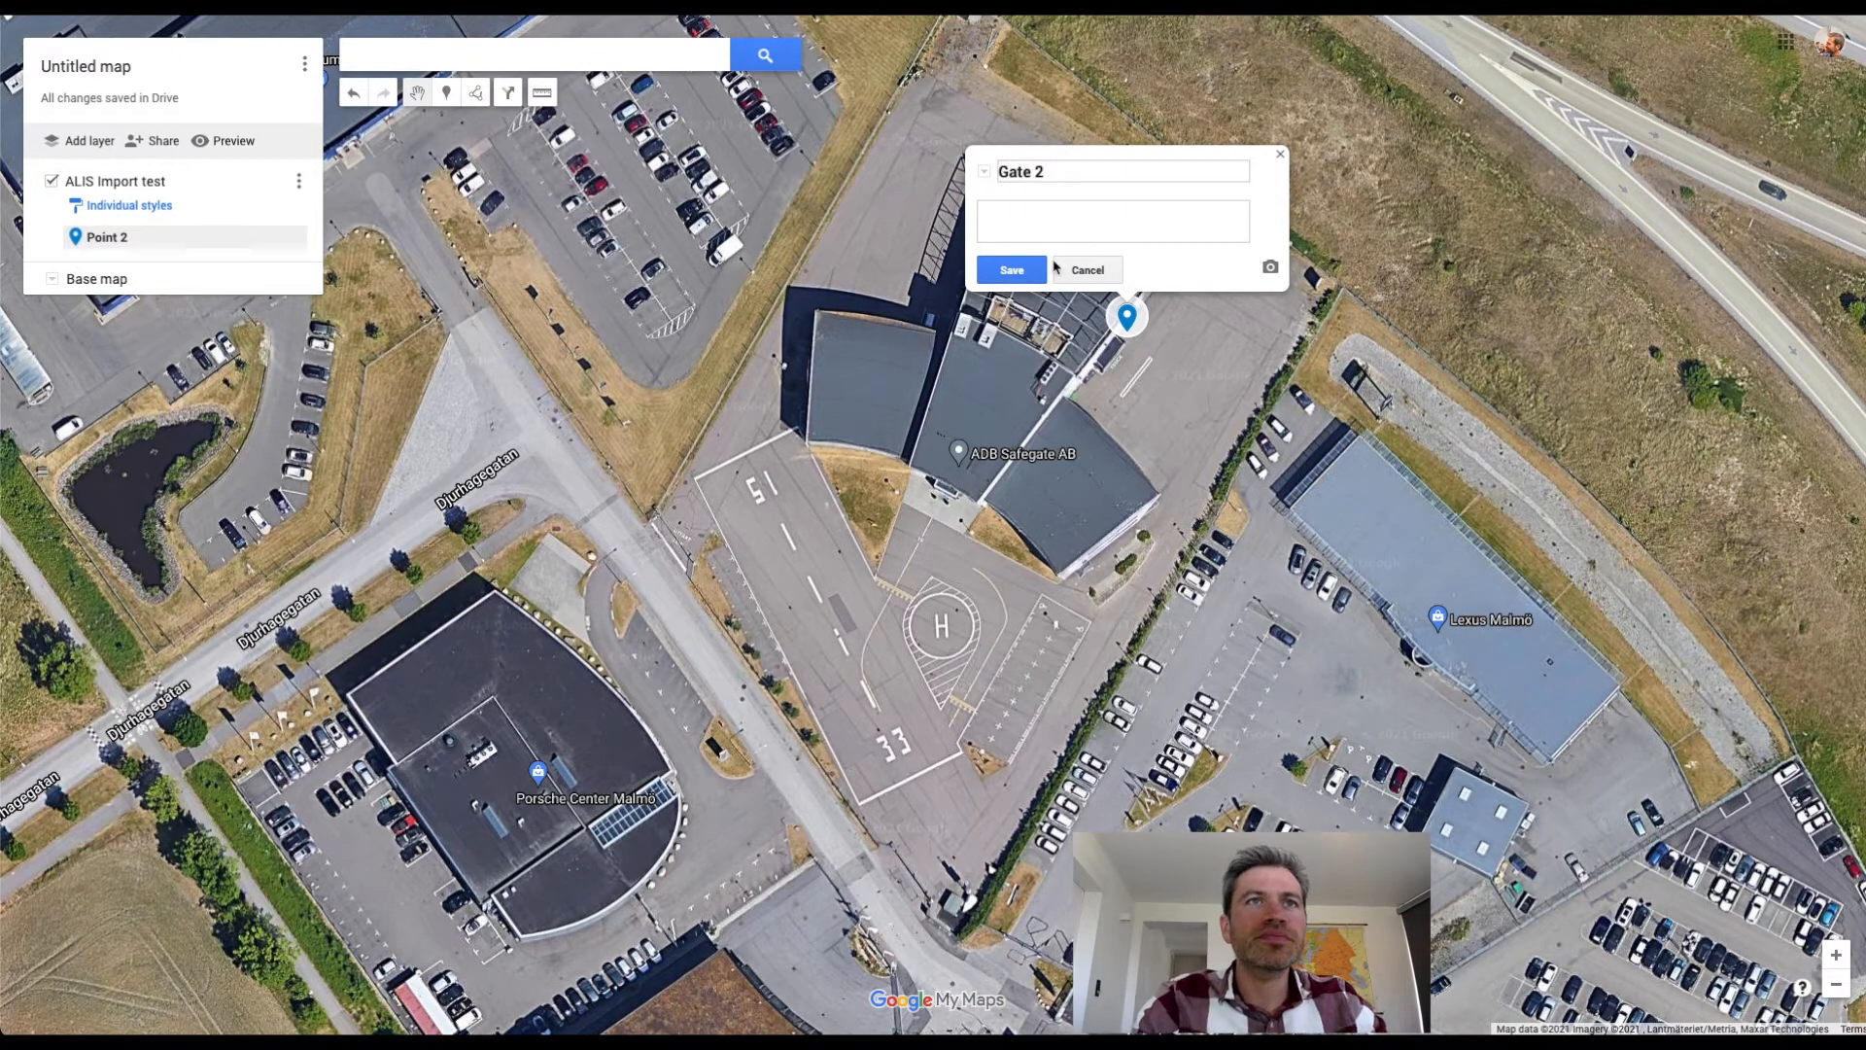
click(1012, 271)
drag(992, 276, 1090, 278)
key(super+c)
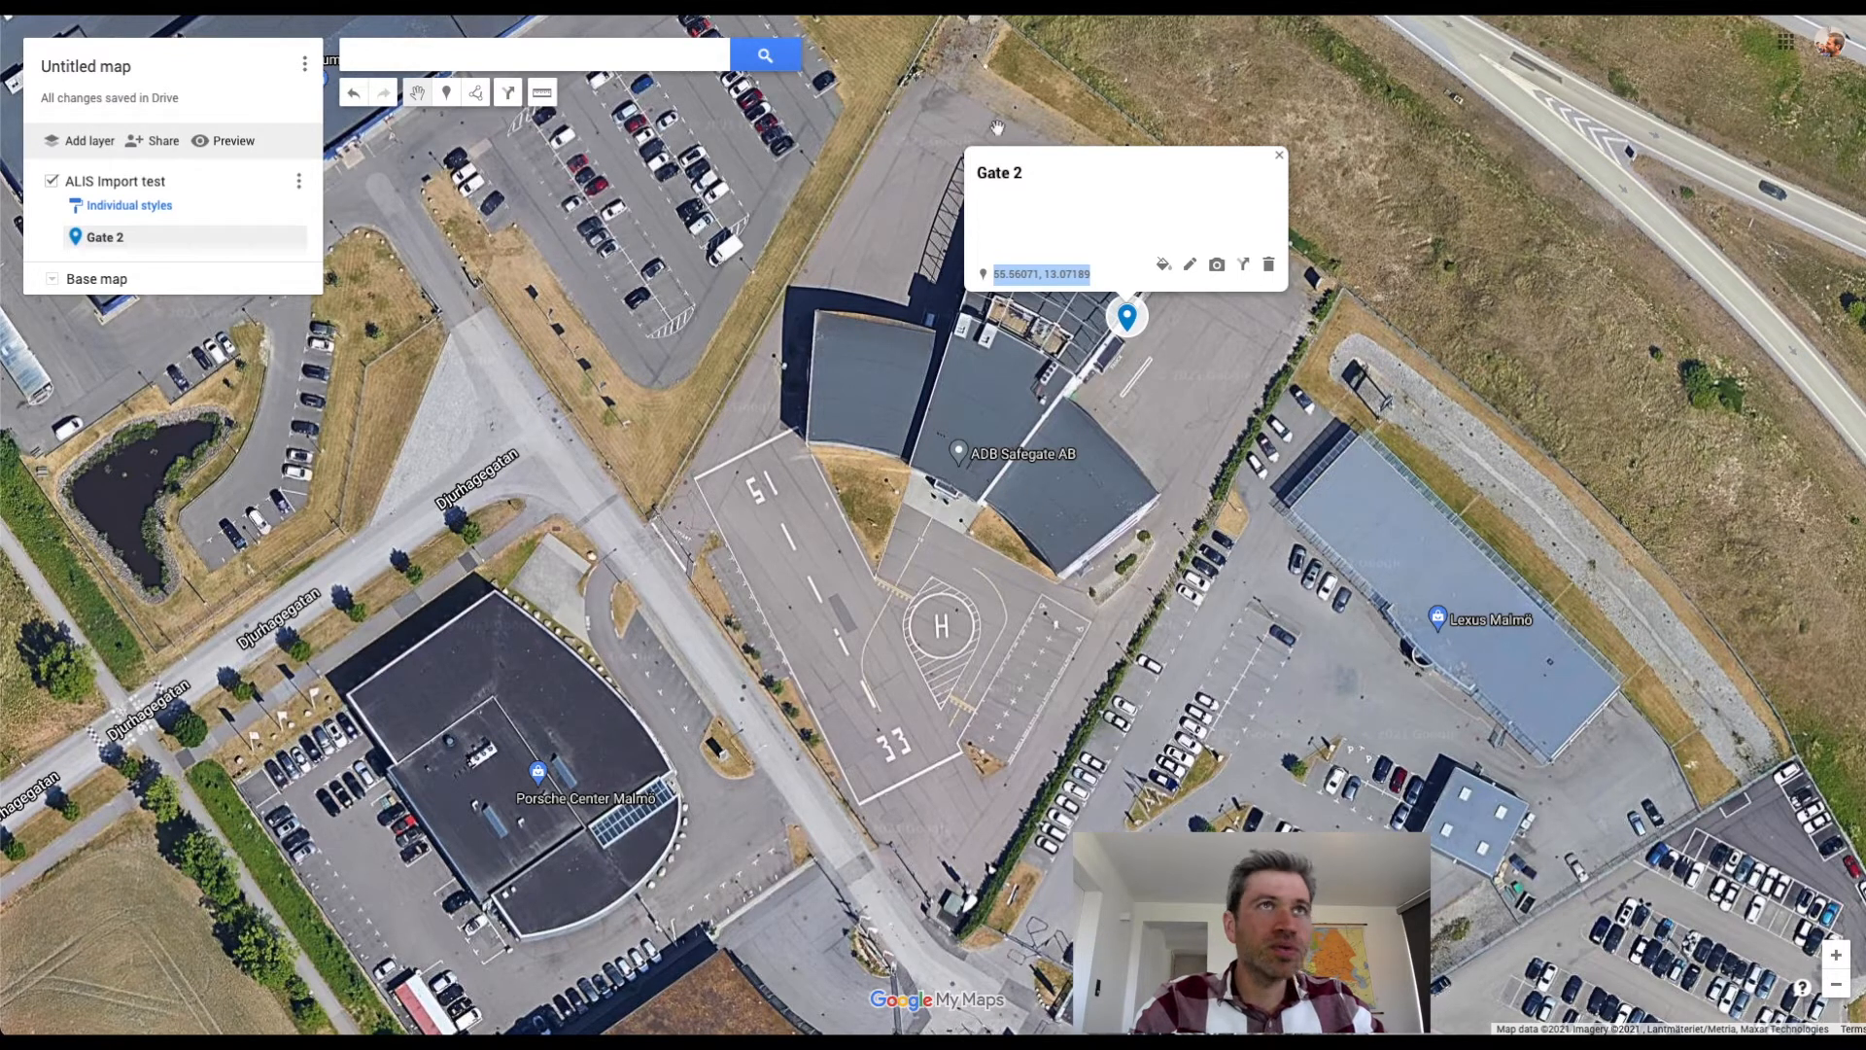
Return to the ALIS manual and view the raw text of ALIS Add assets example simple.csv in the browser.
key(ctrl+Tab)
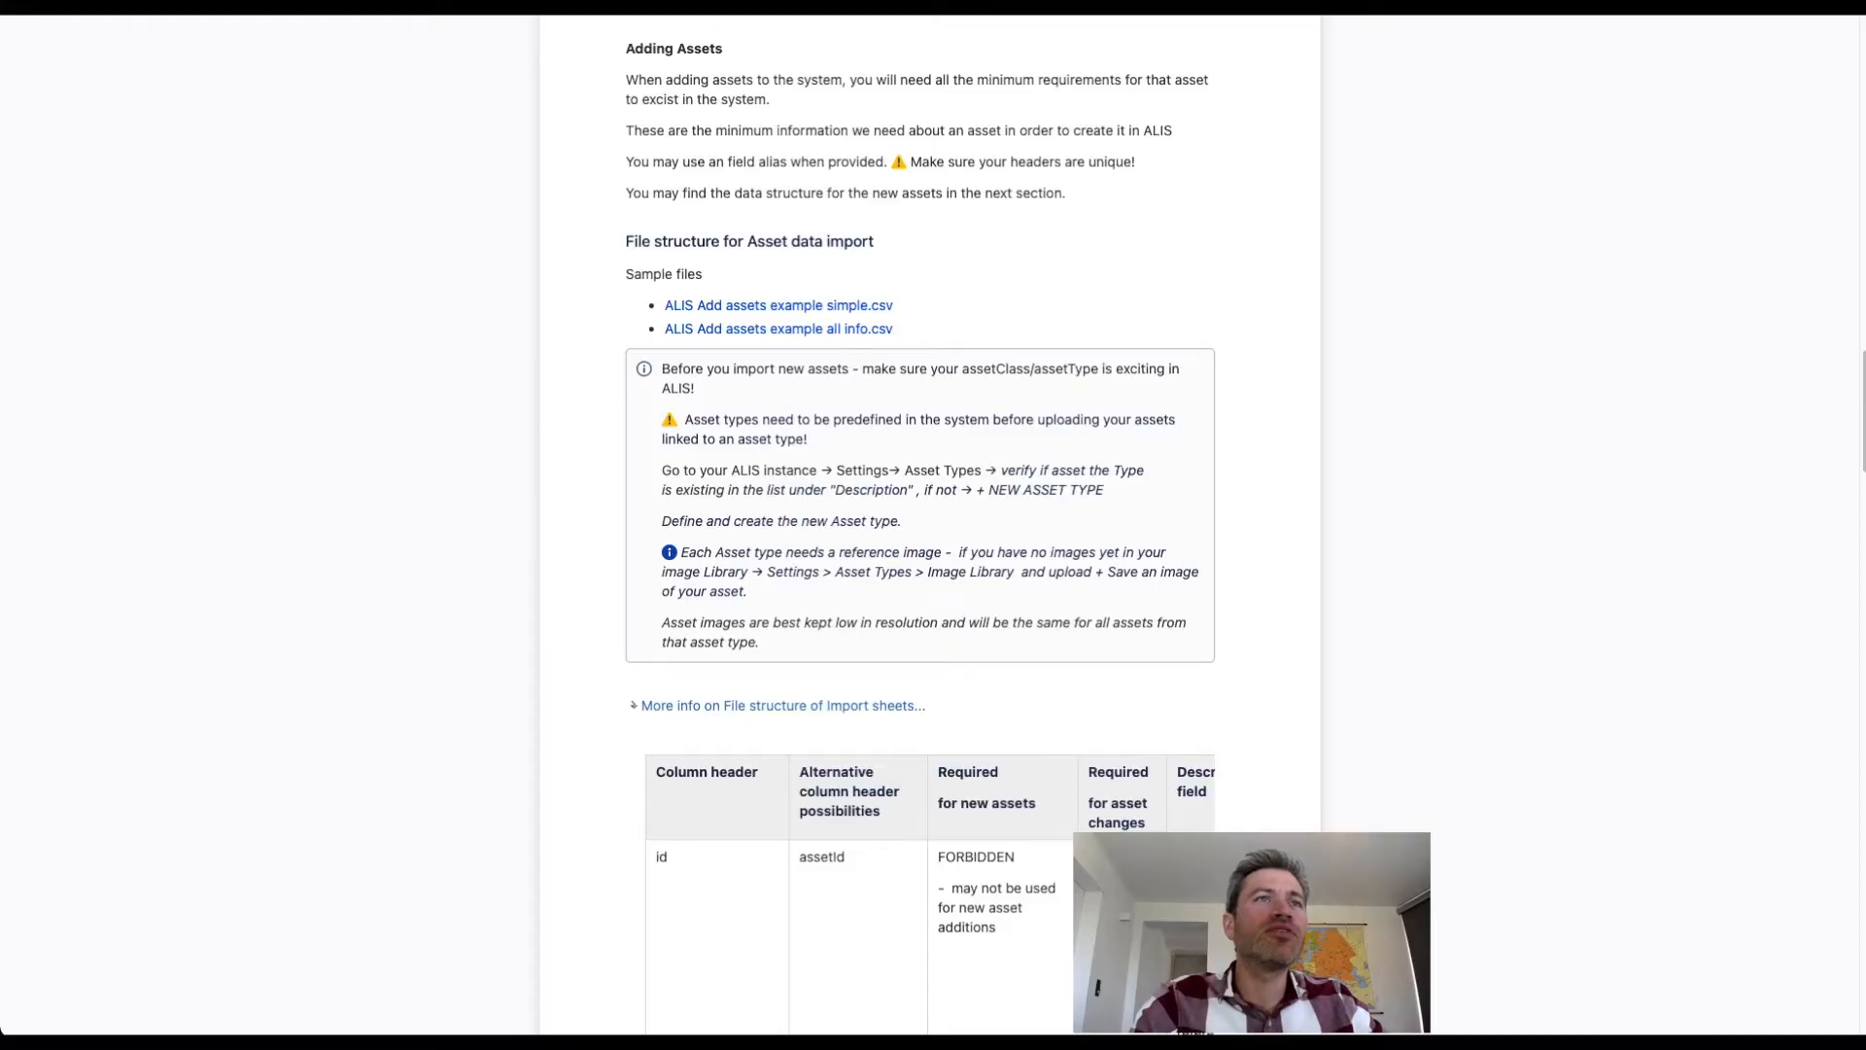
click(838, 307)
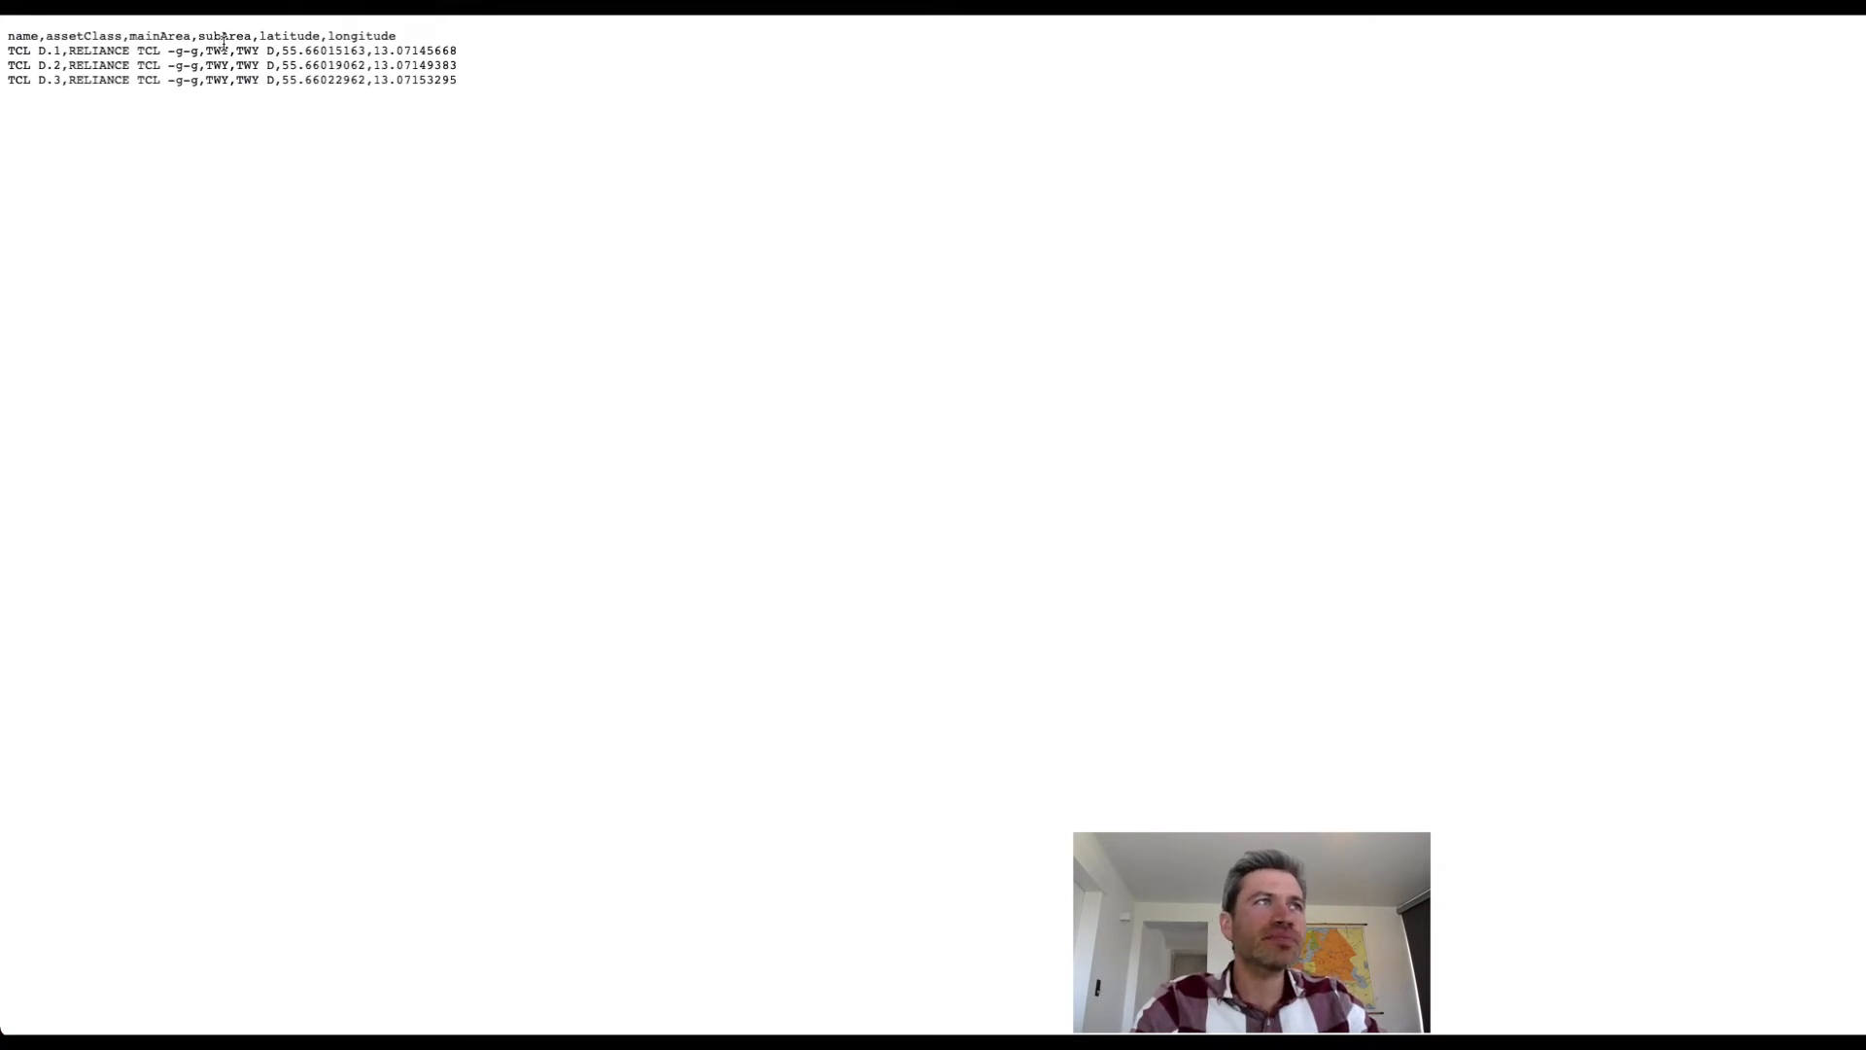
drag(223, 51, 380, 80)
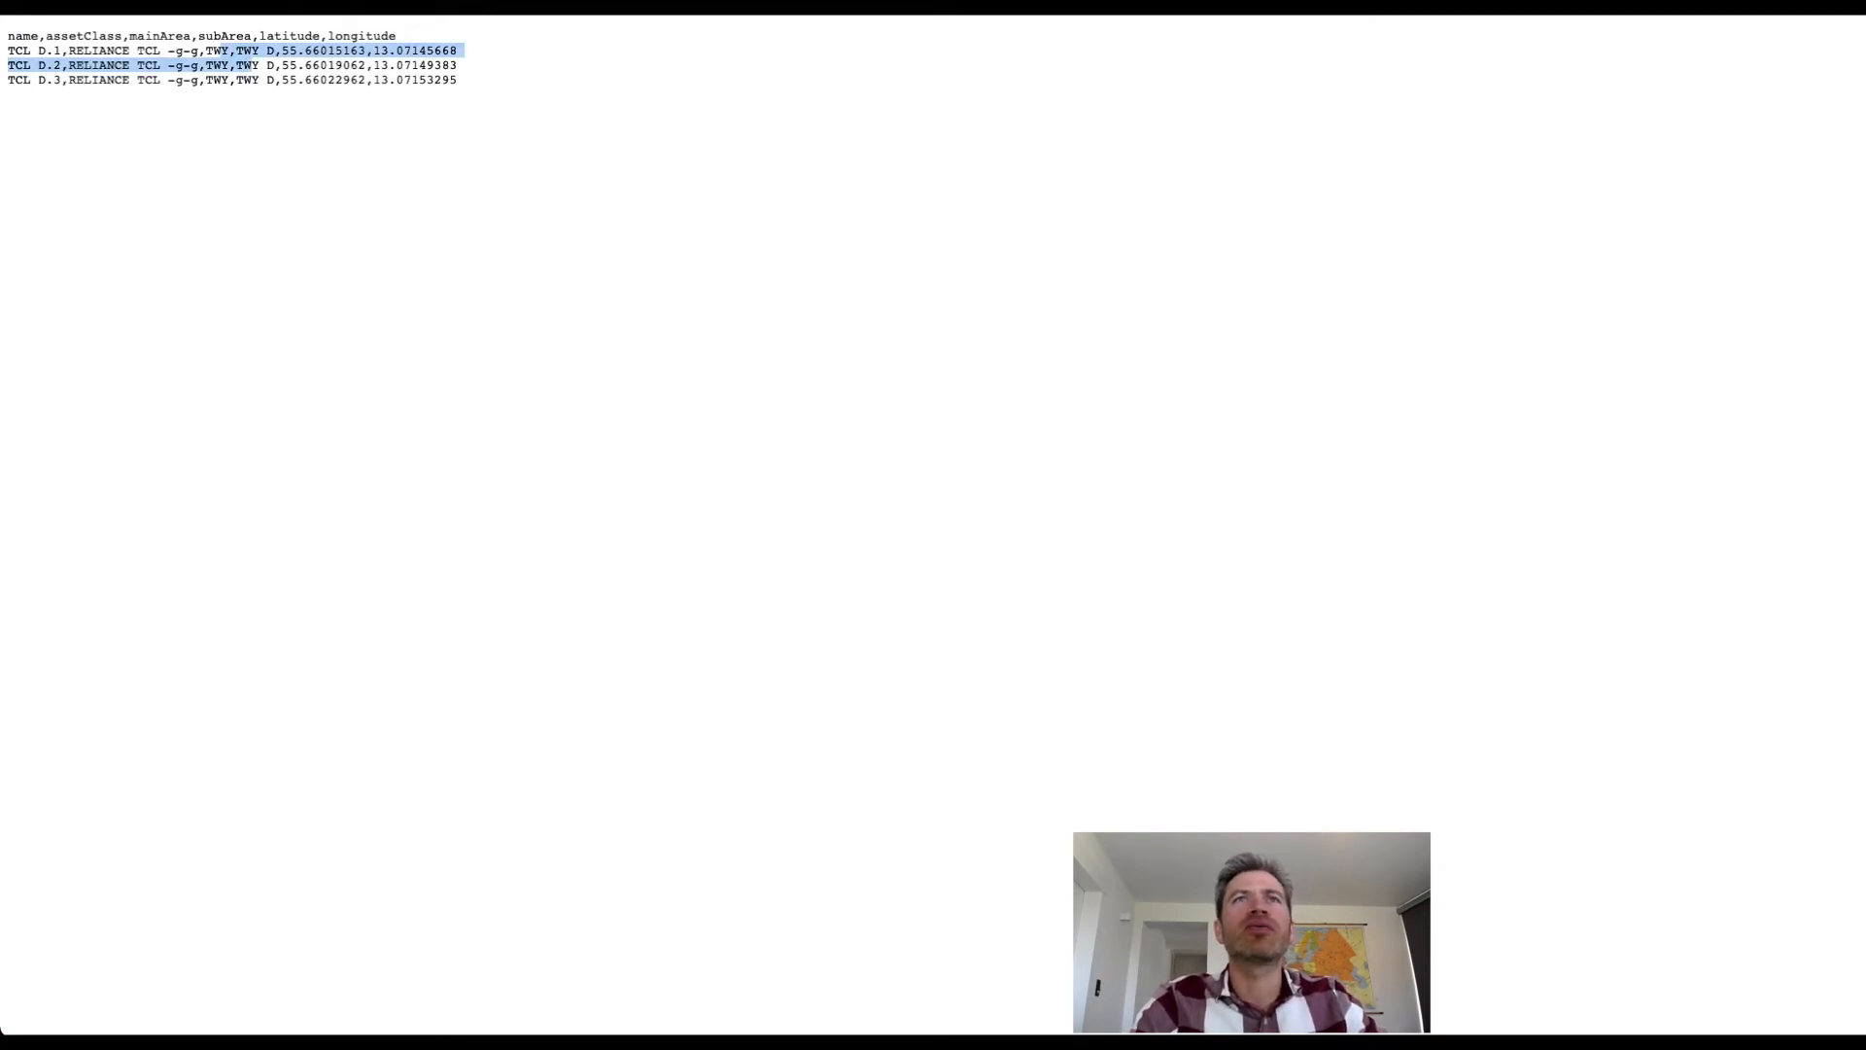
key(super+w)
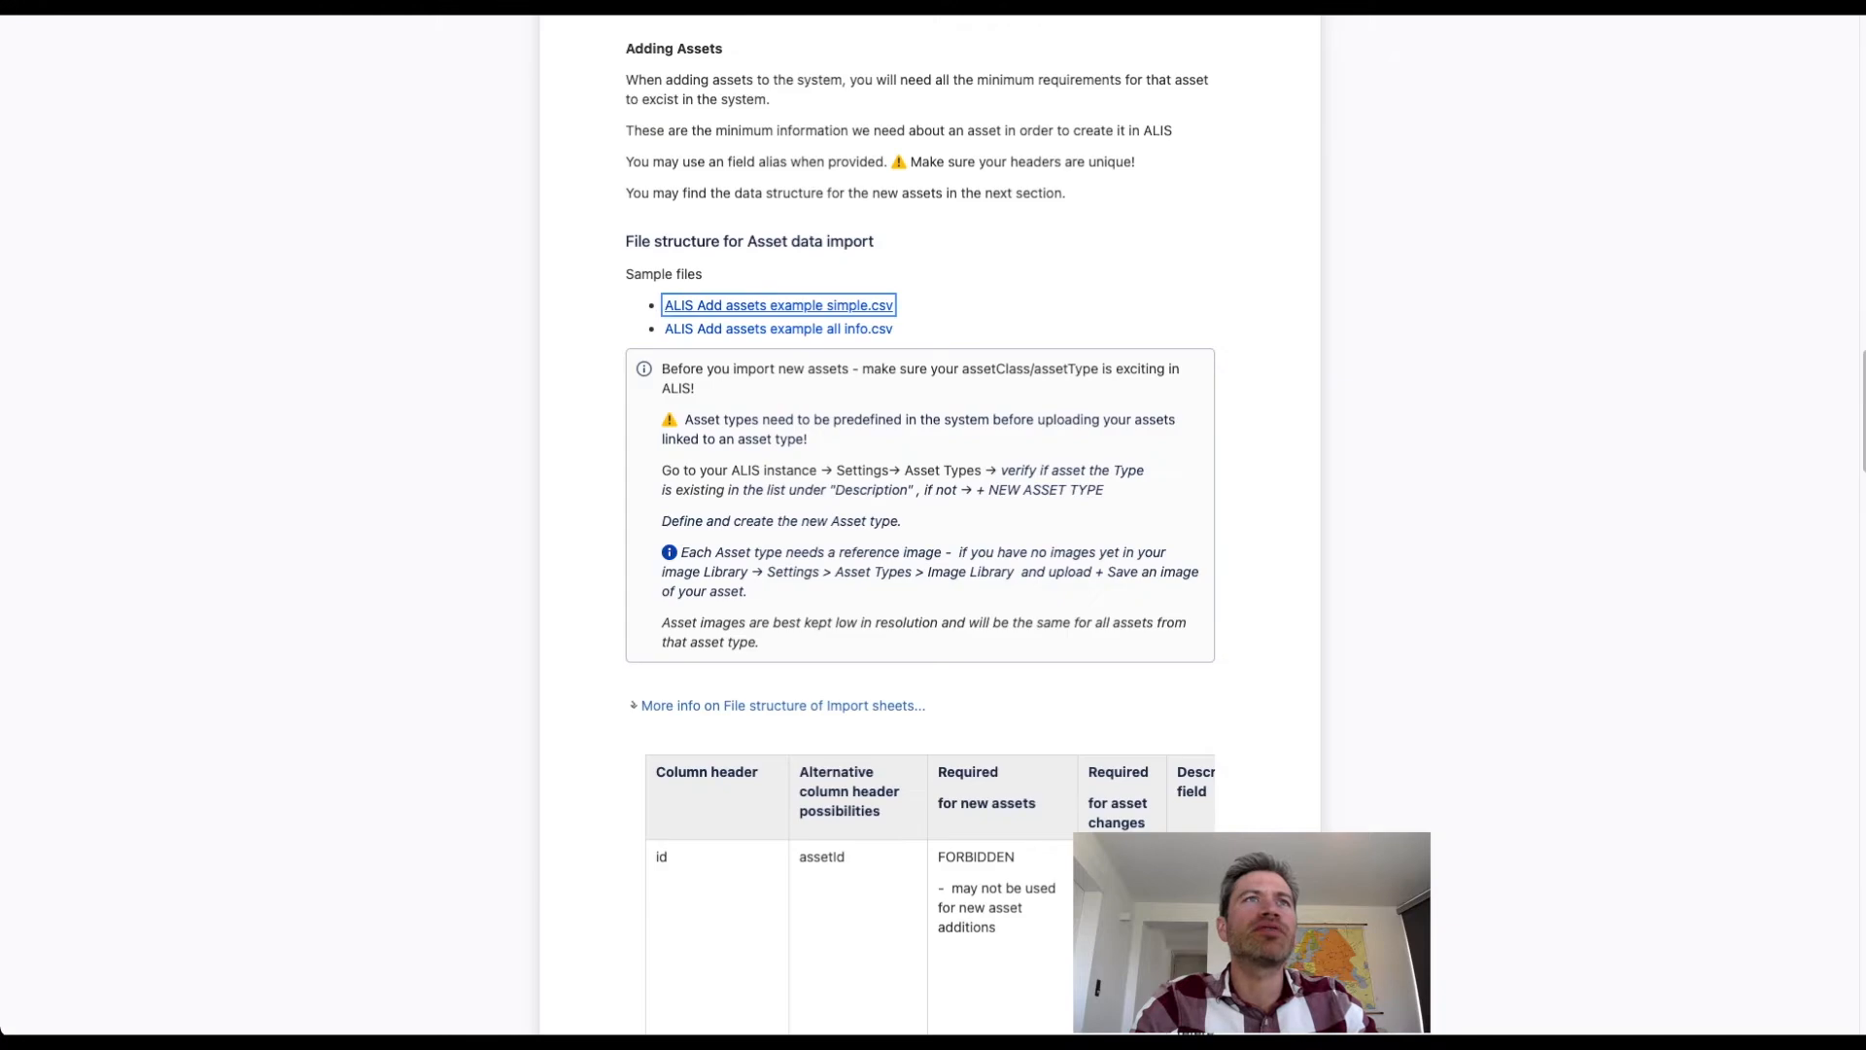
Download ALIS Add assets example simple.csv from the manual and open it in Excel to review its column headers.
click(813, 310)
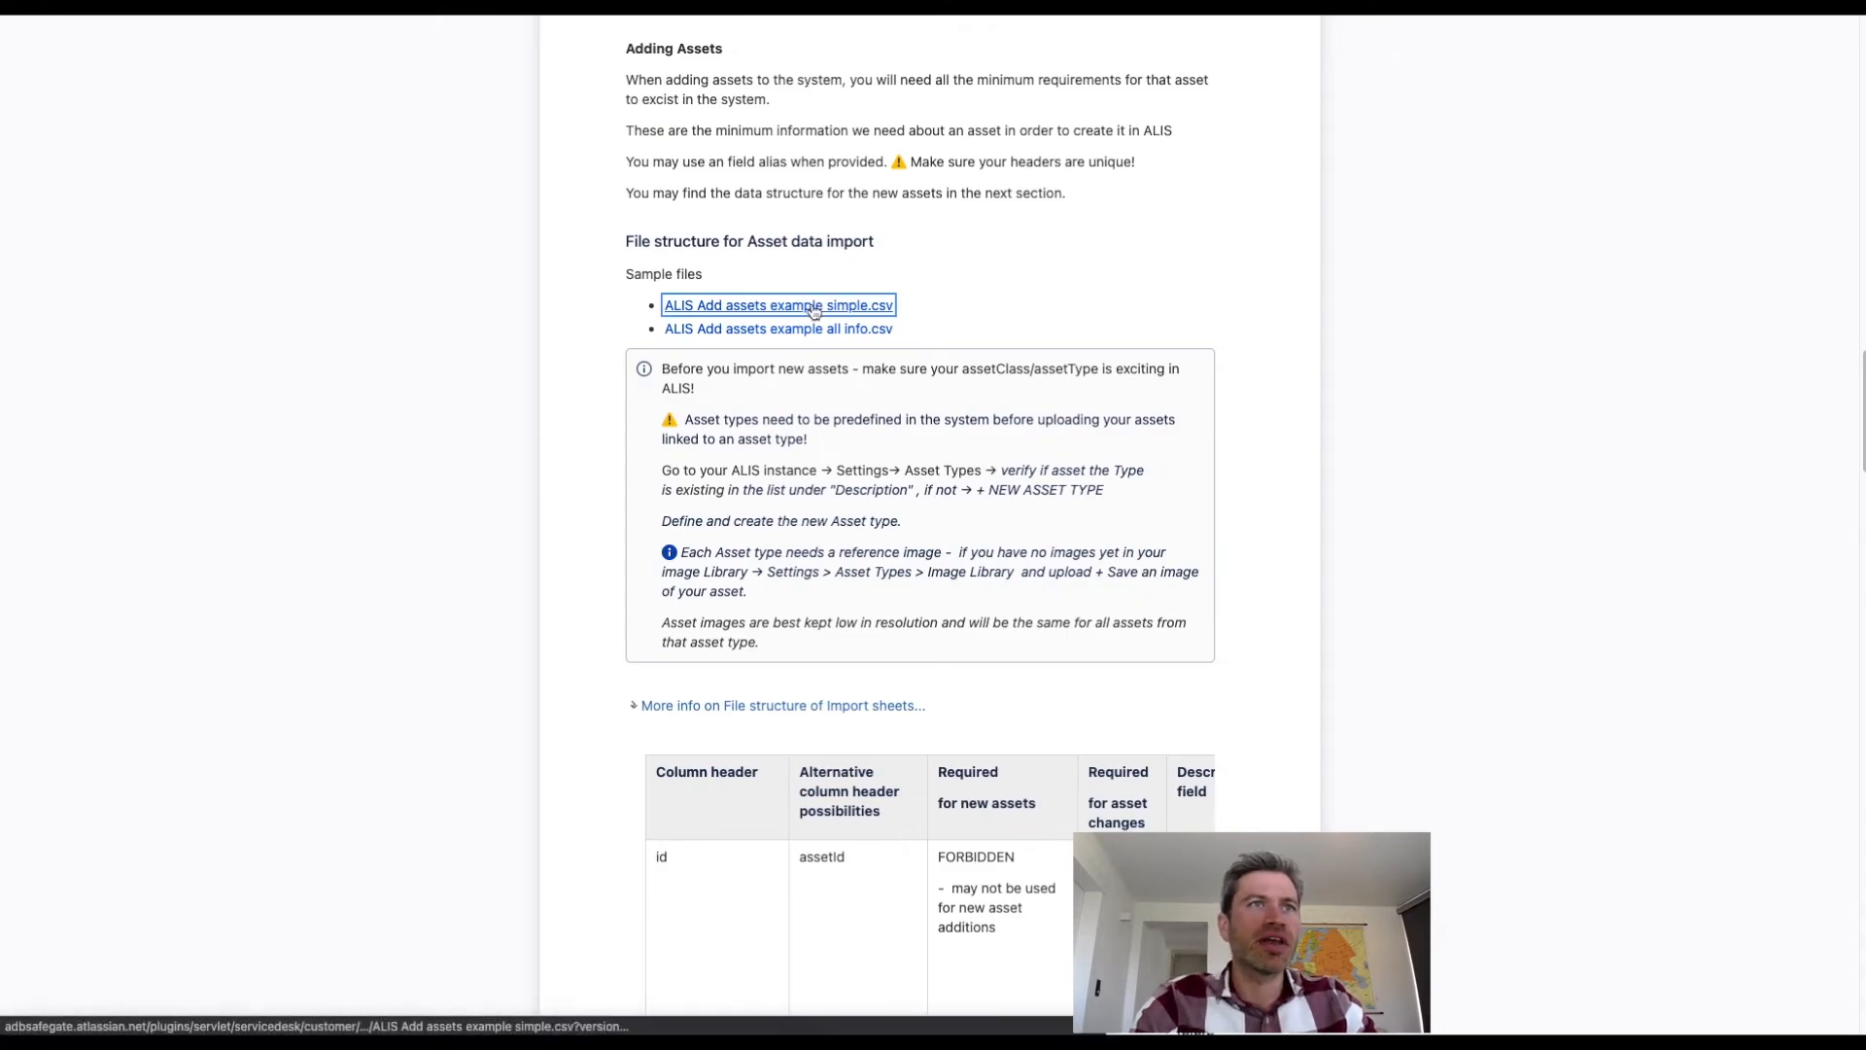
click(151, 1023)
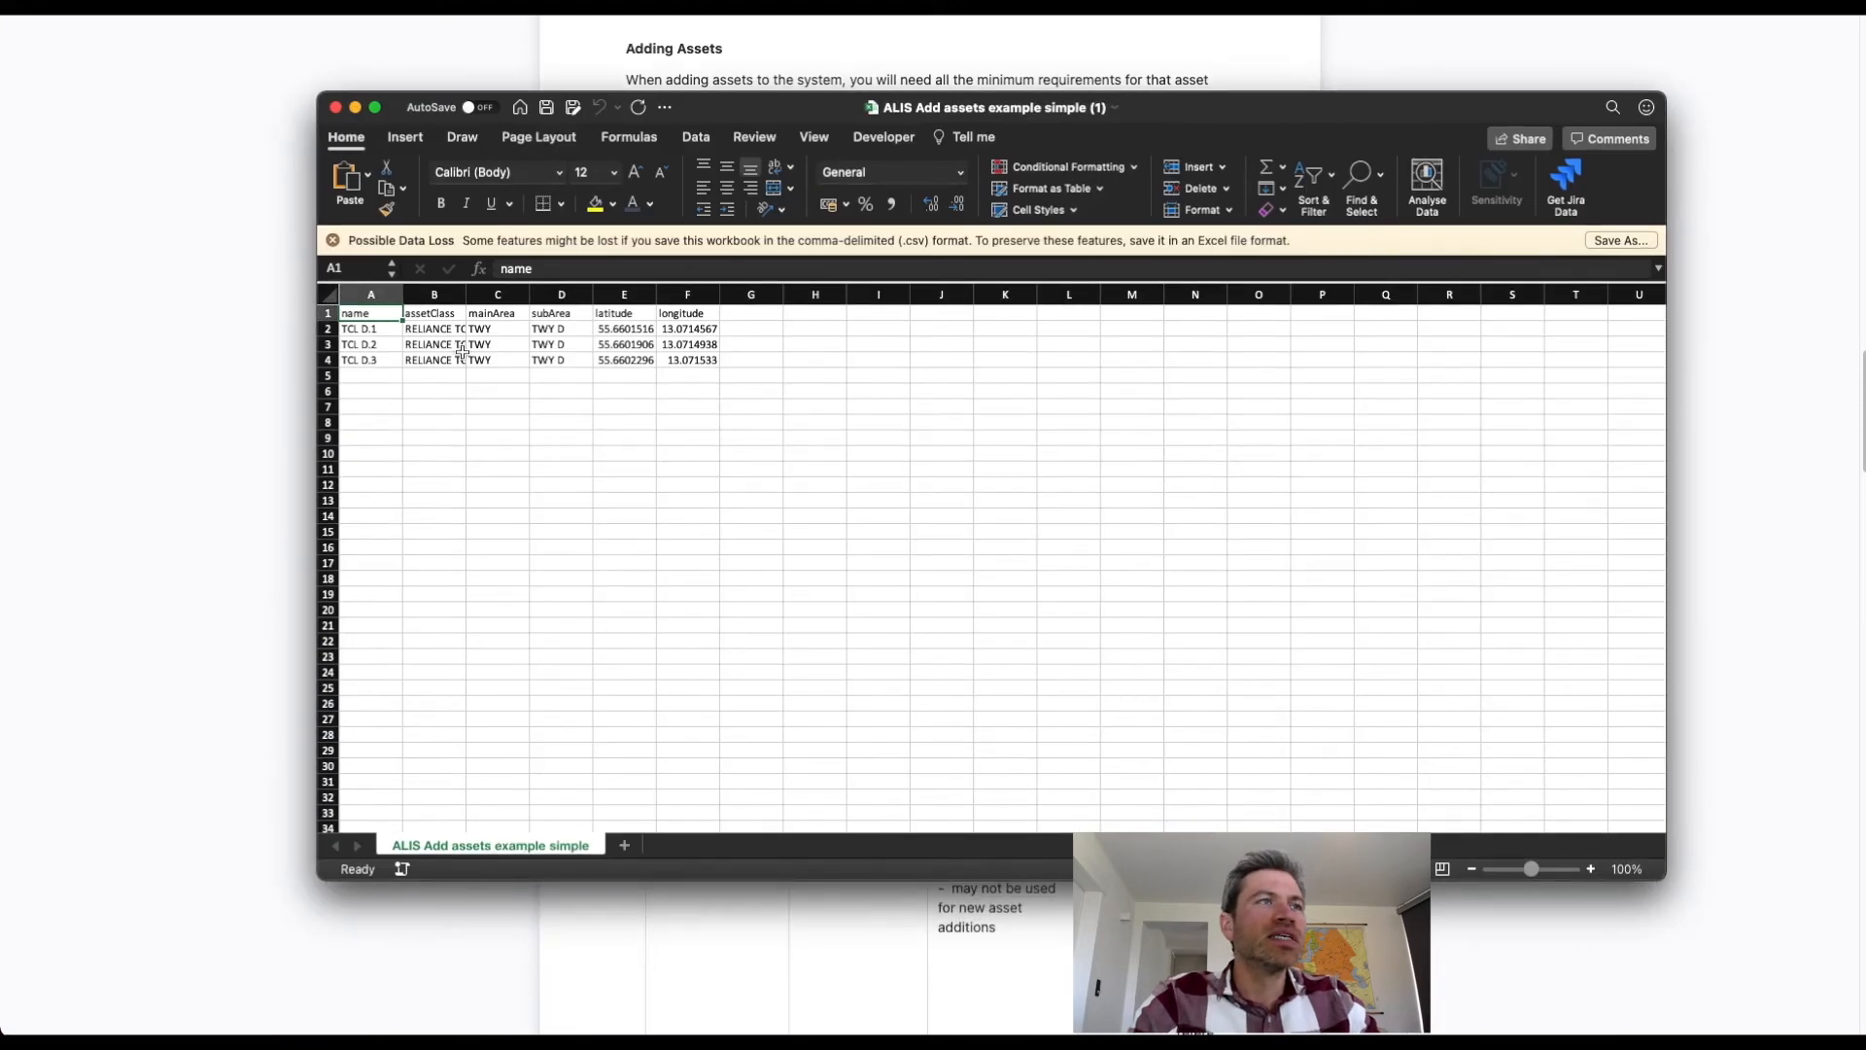
click(458, 357)
drag(376, 312, 721, 326)
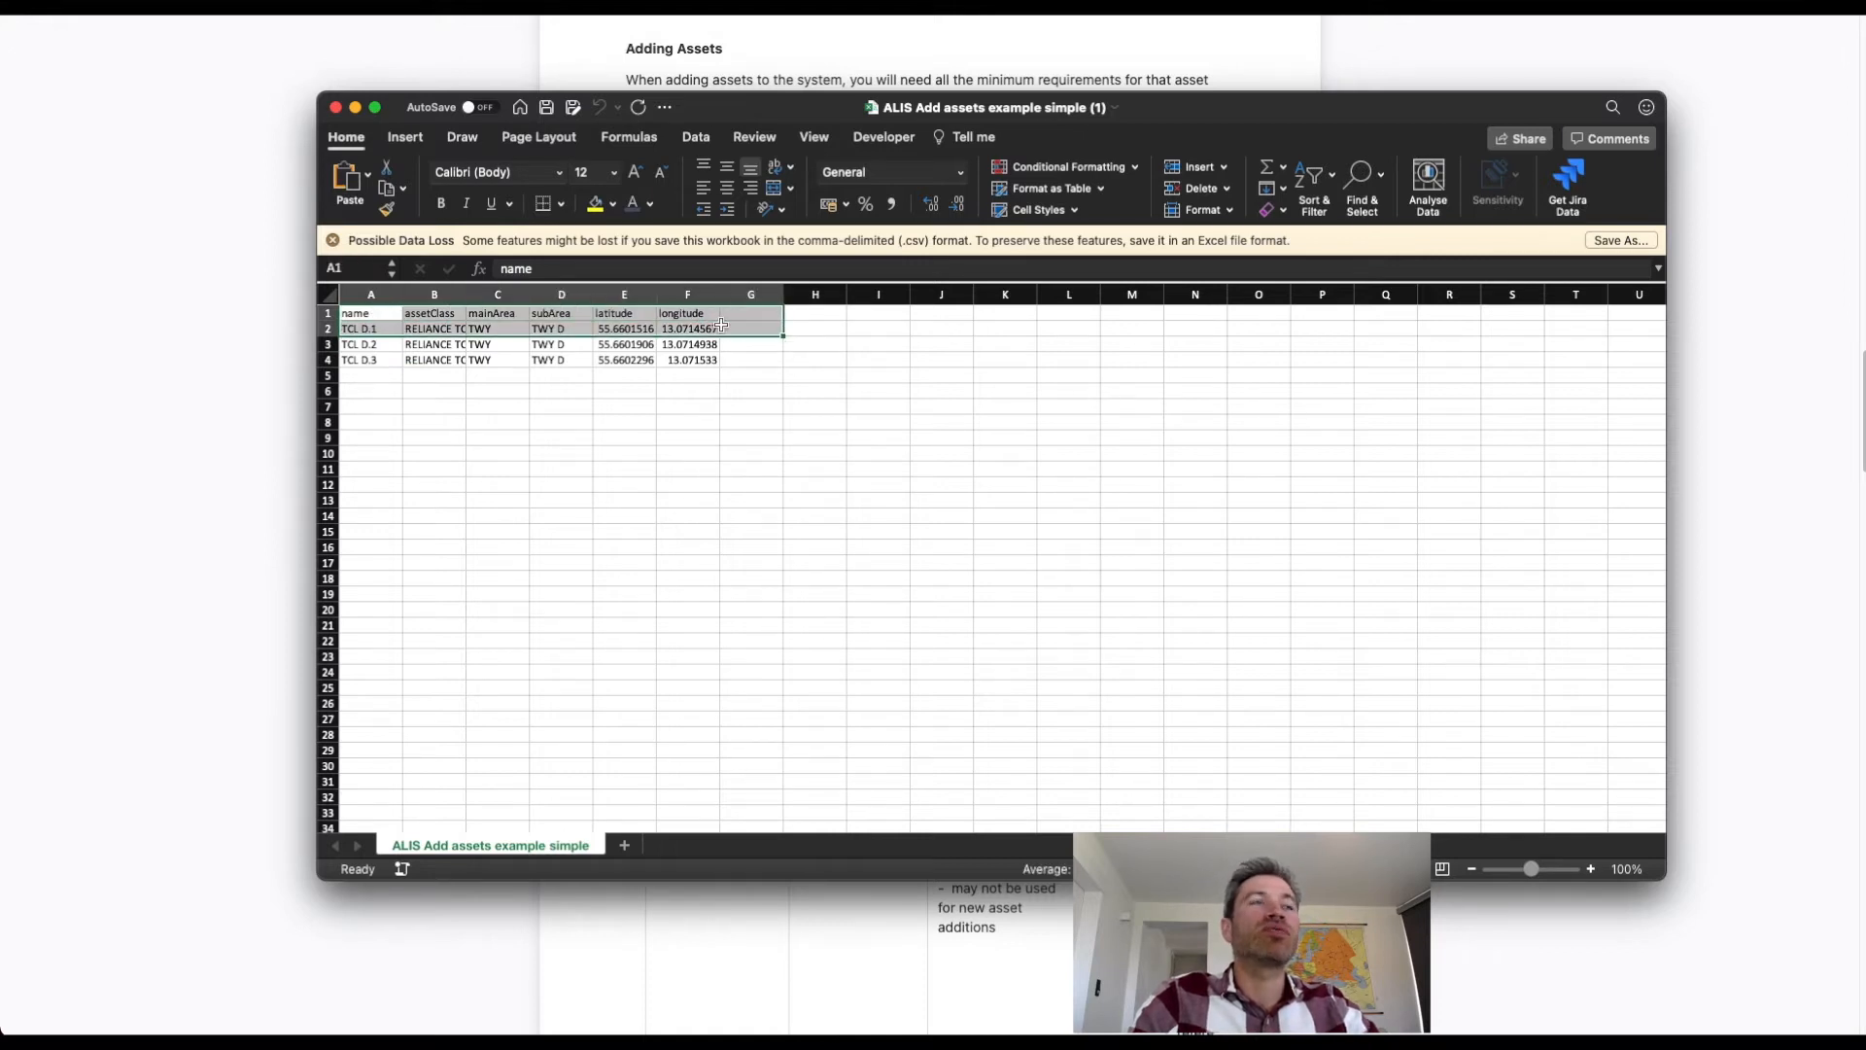
click(667, 530)
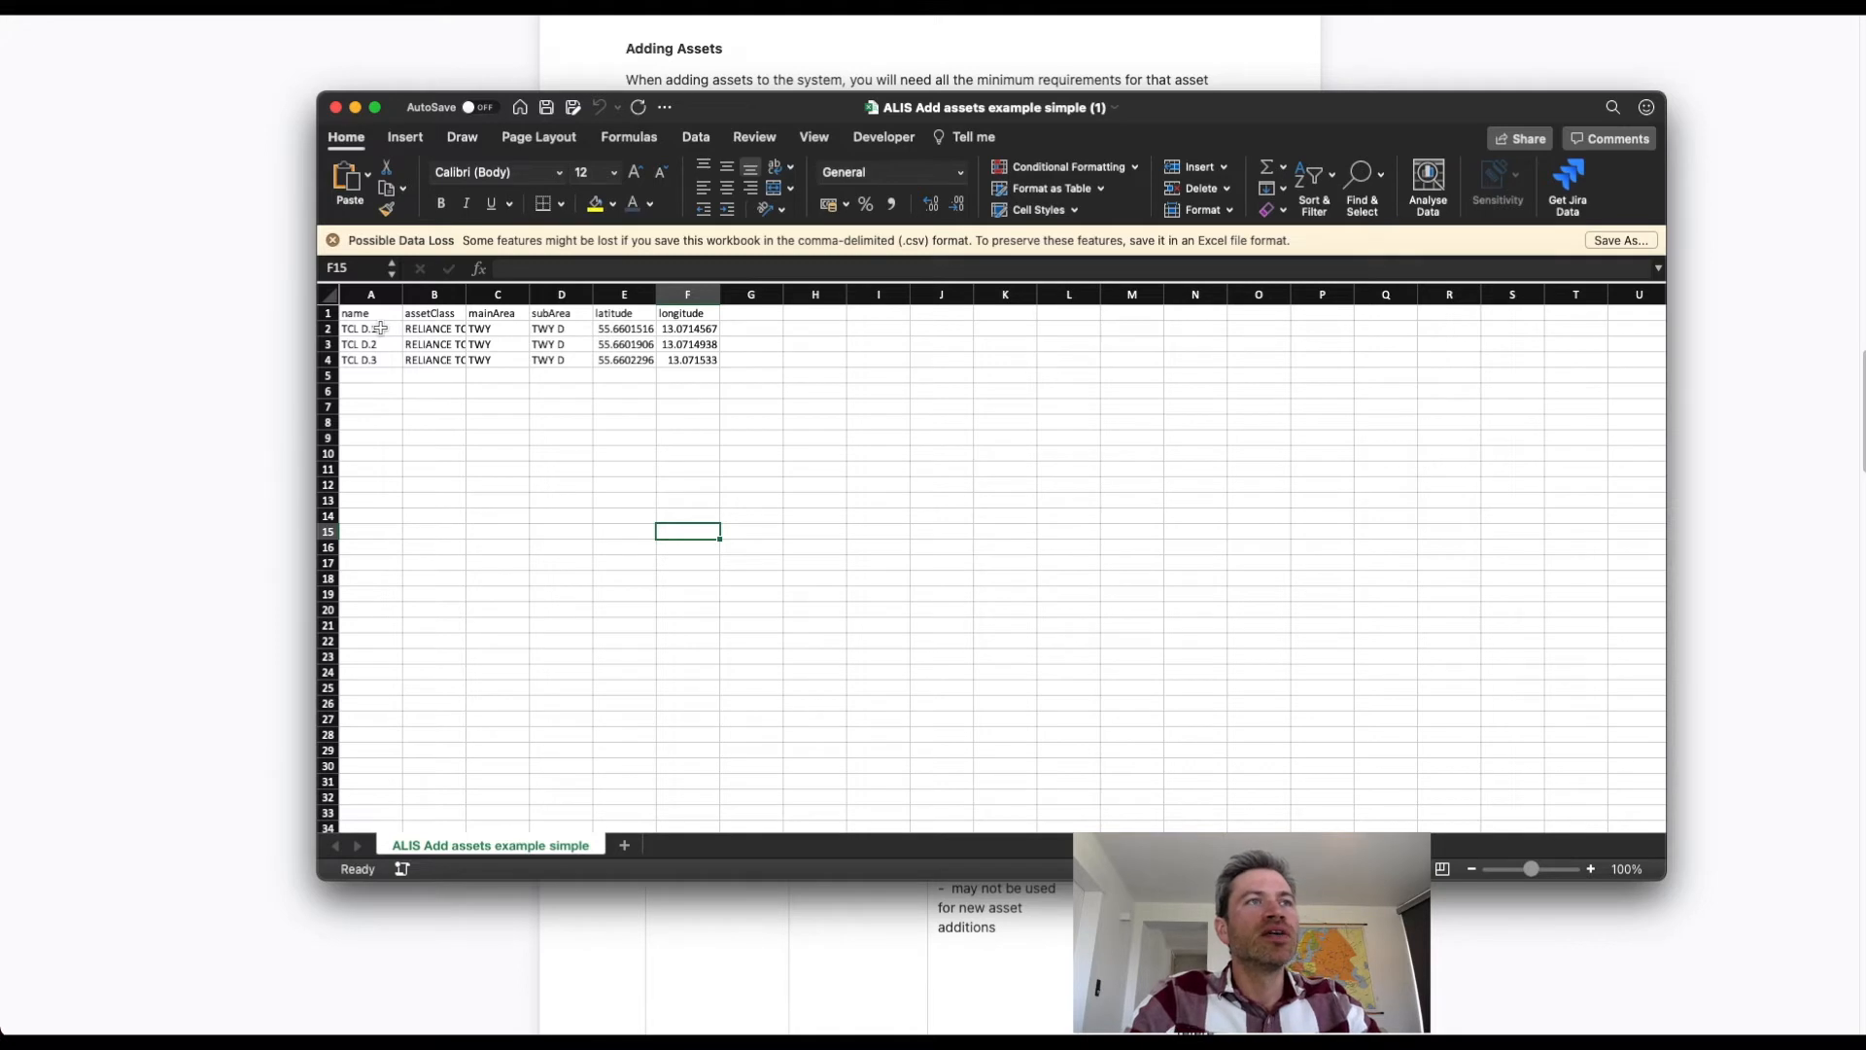
Paste the copied coordinates into the first asset's latitude cell, and copy the 13.07189 part into its longitude cell.
click(630, 328)
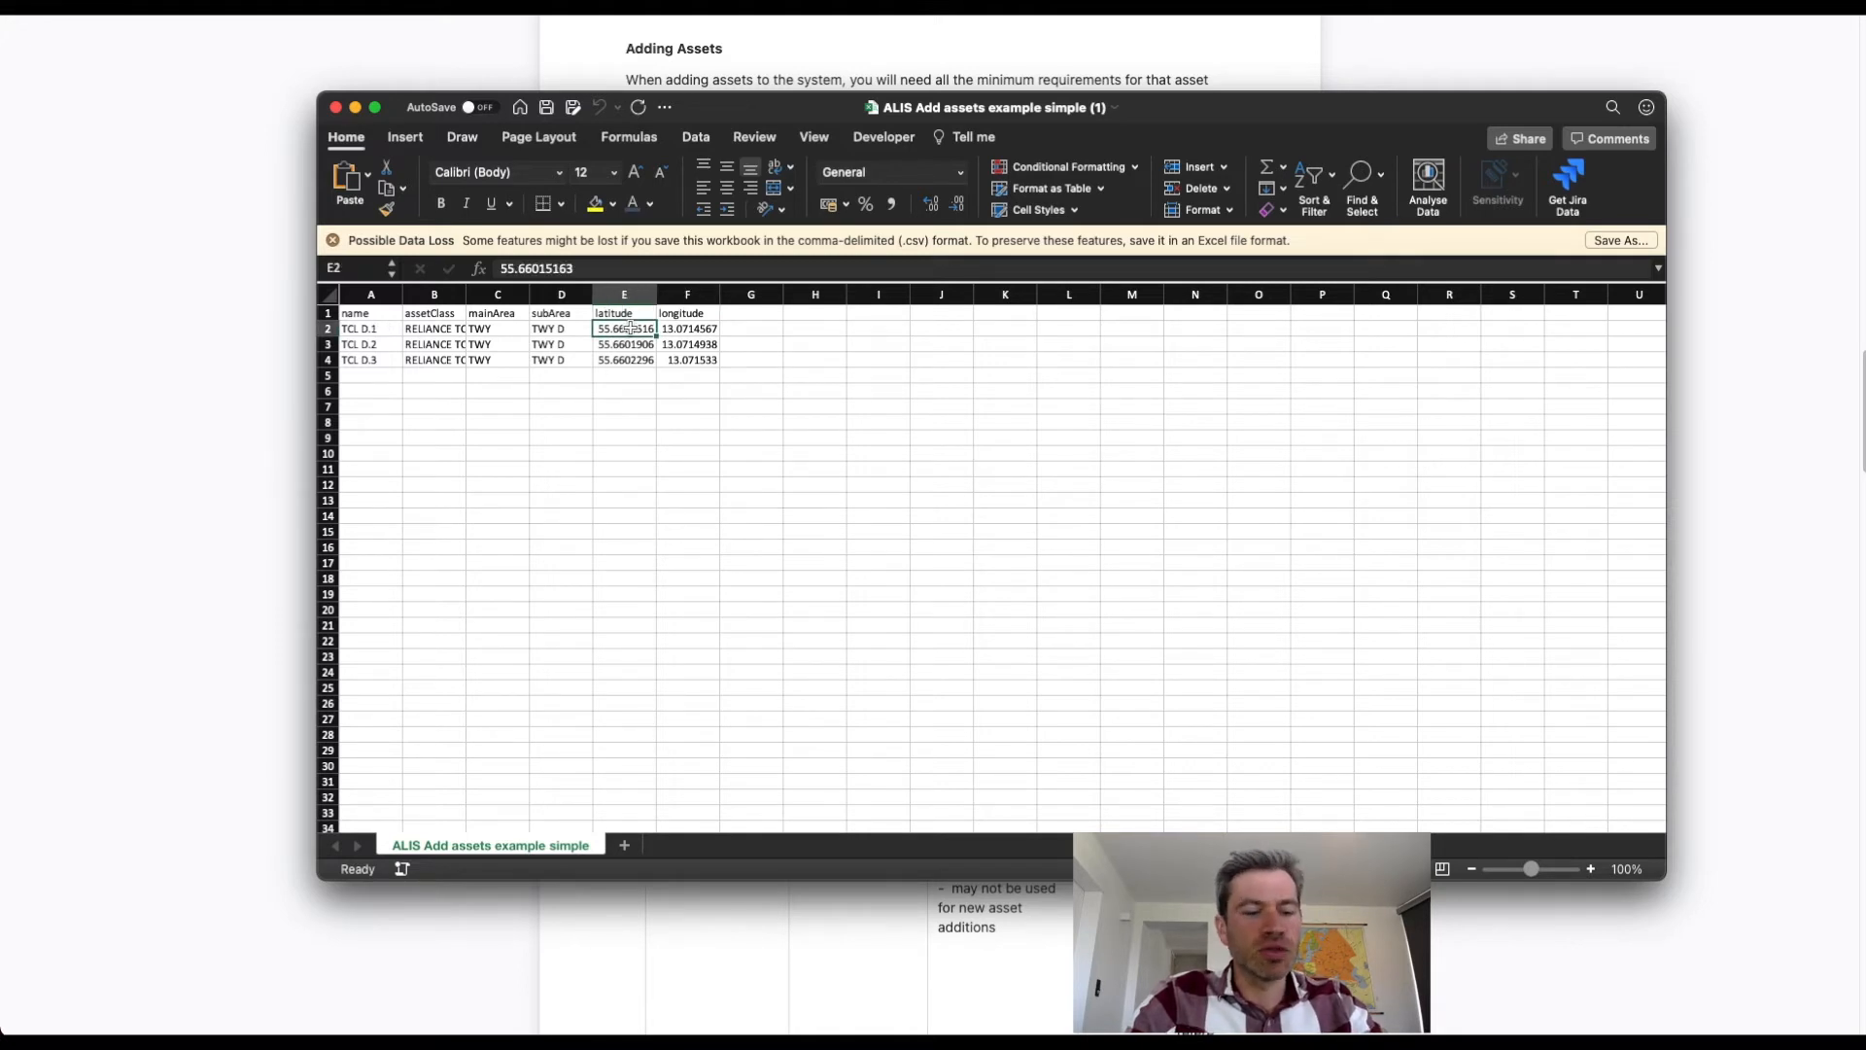
key(super+v)
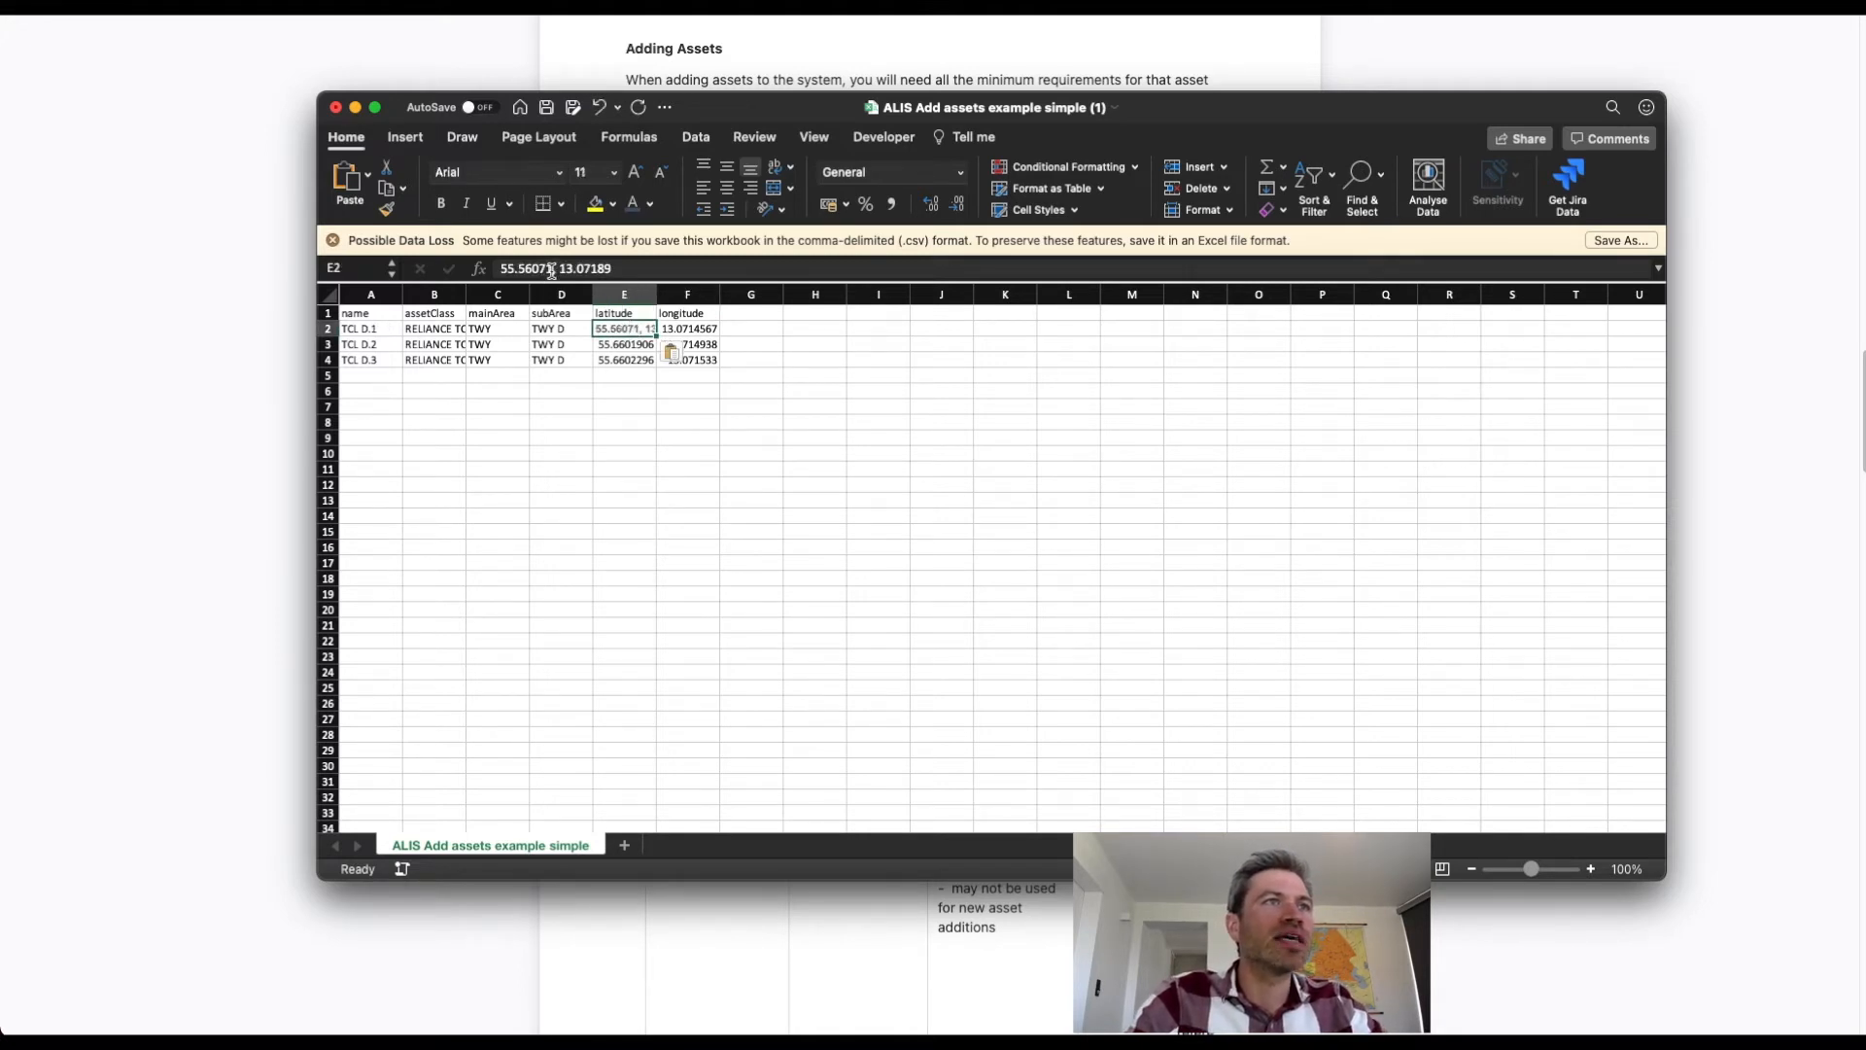
drag(560, 268, 612, 268)
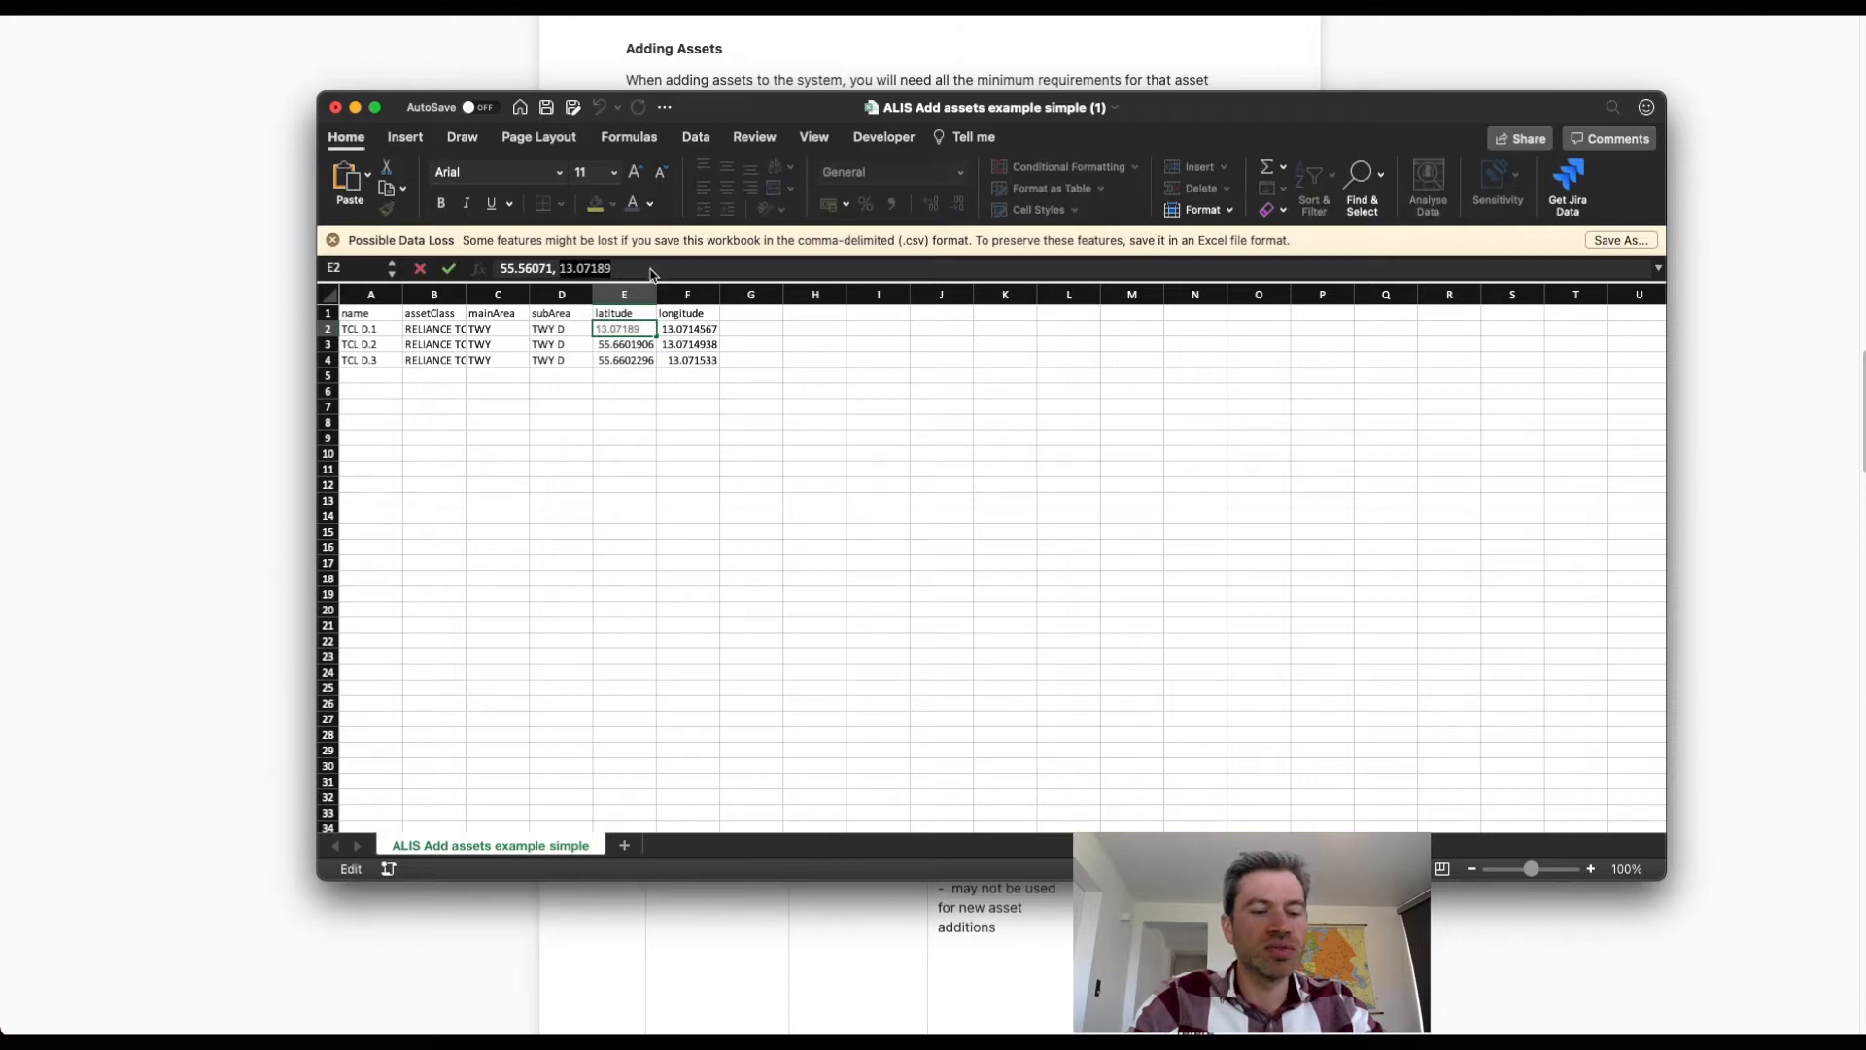
key(super+c)
click(678, 330)
key(super+v)
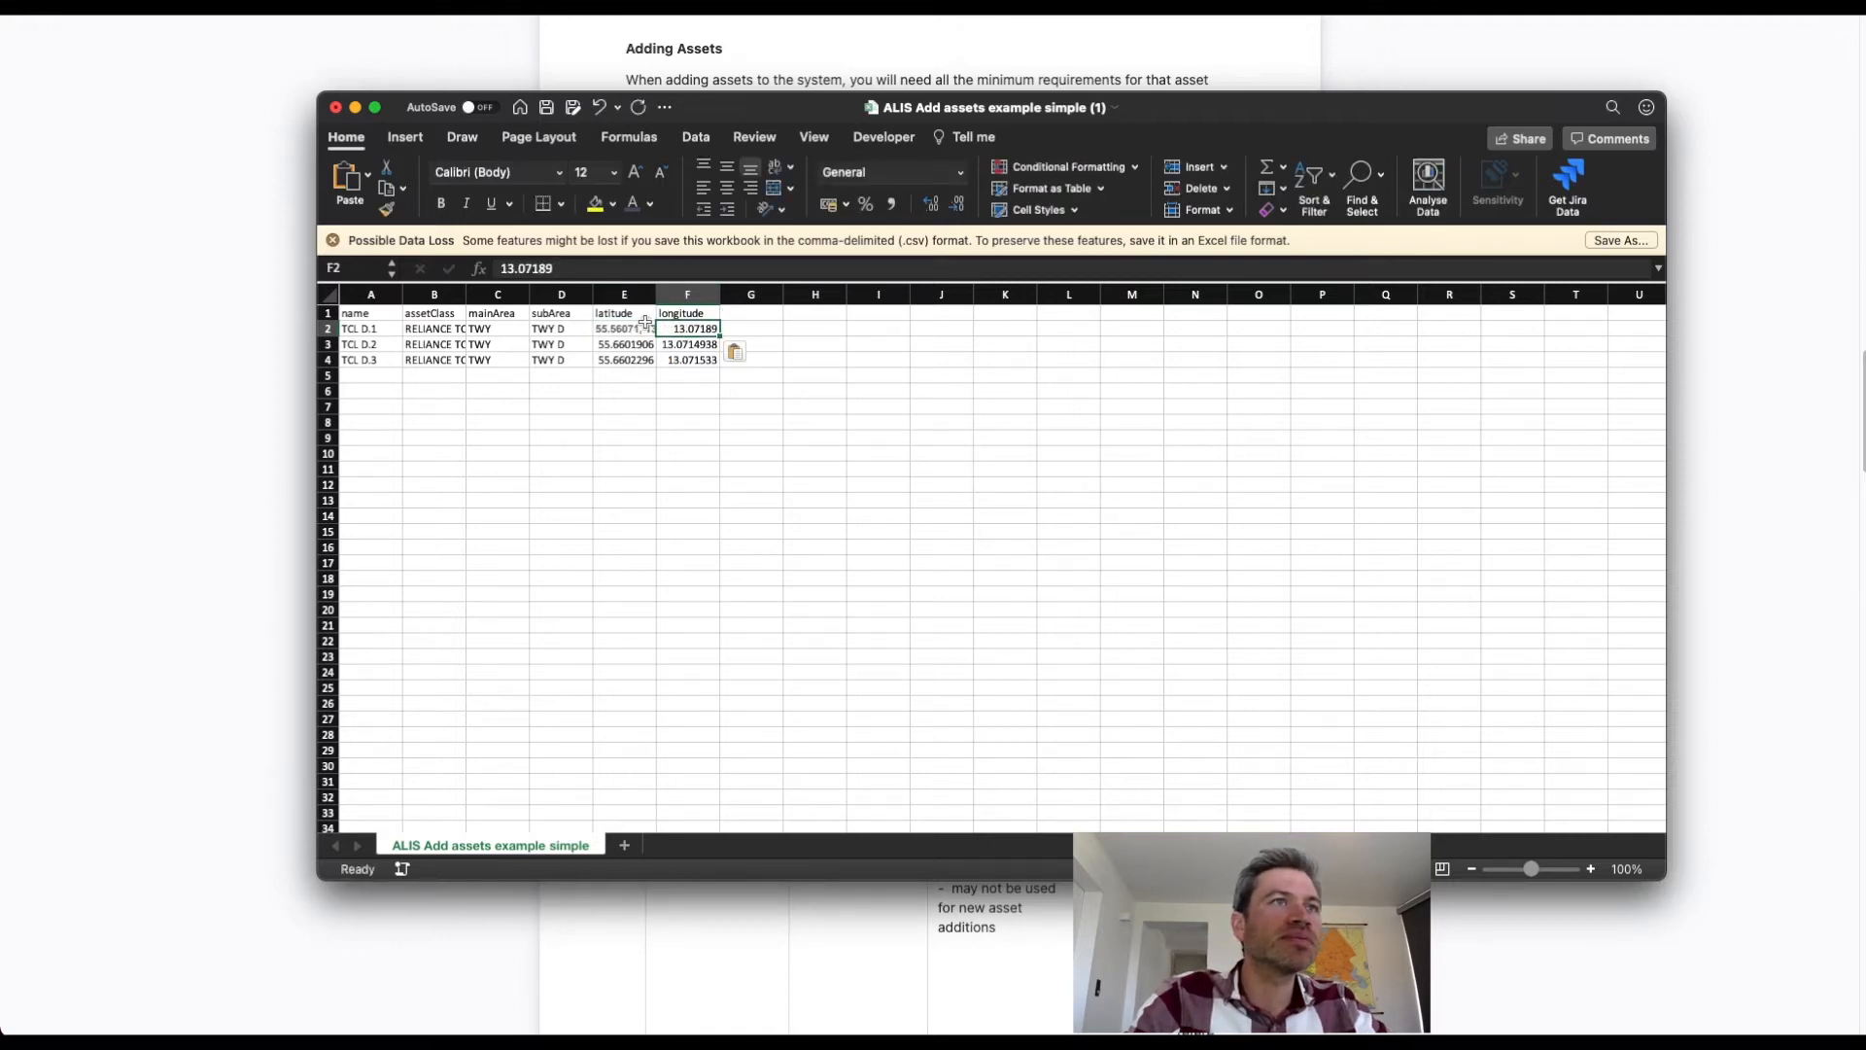
Trim the first asset's latitude cell to 55.56071 and check both coordinate cells.
click(635, 324)
drag(619, 268, 555, 267)
key(BackSpace)
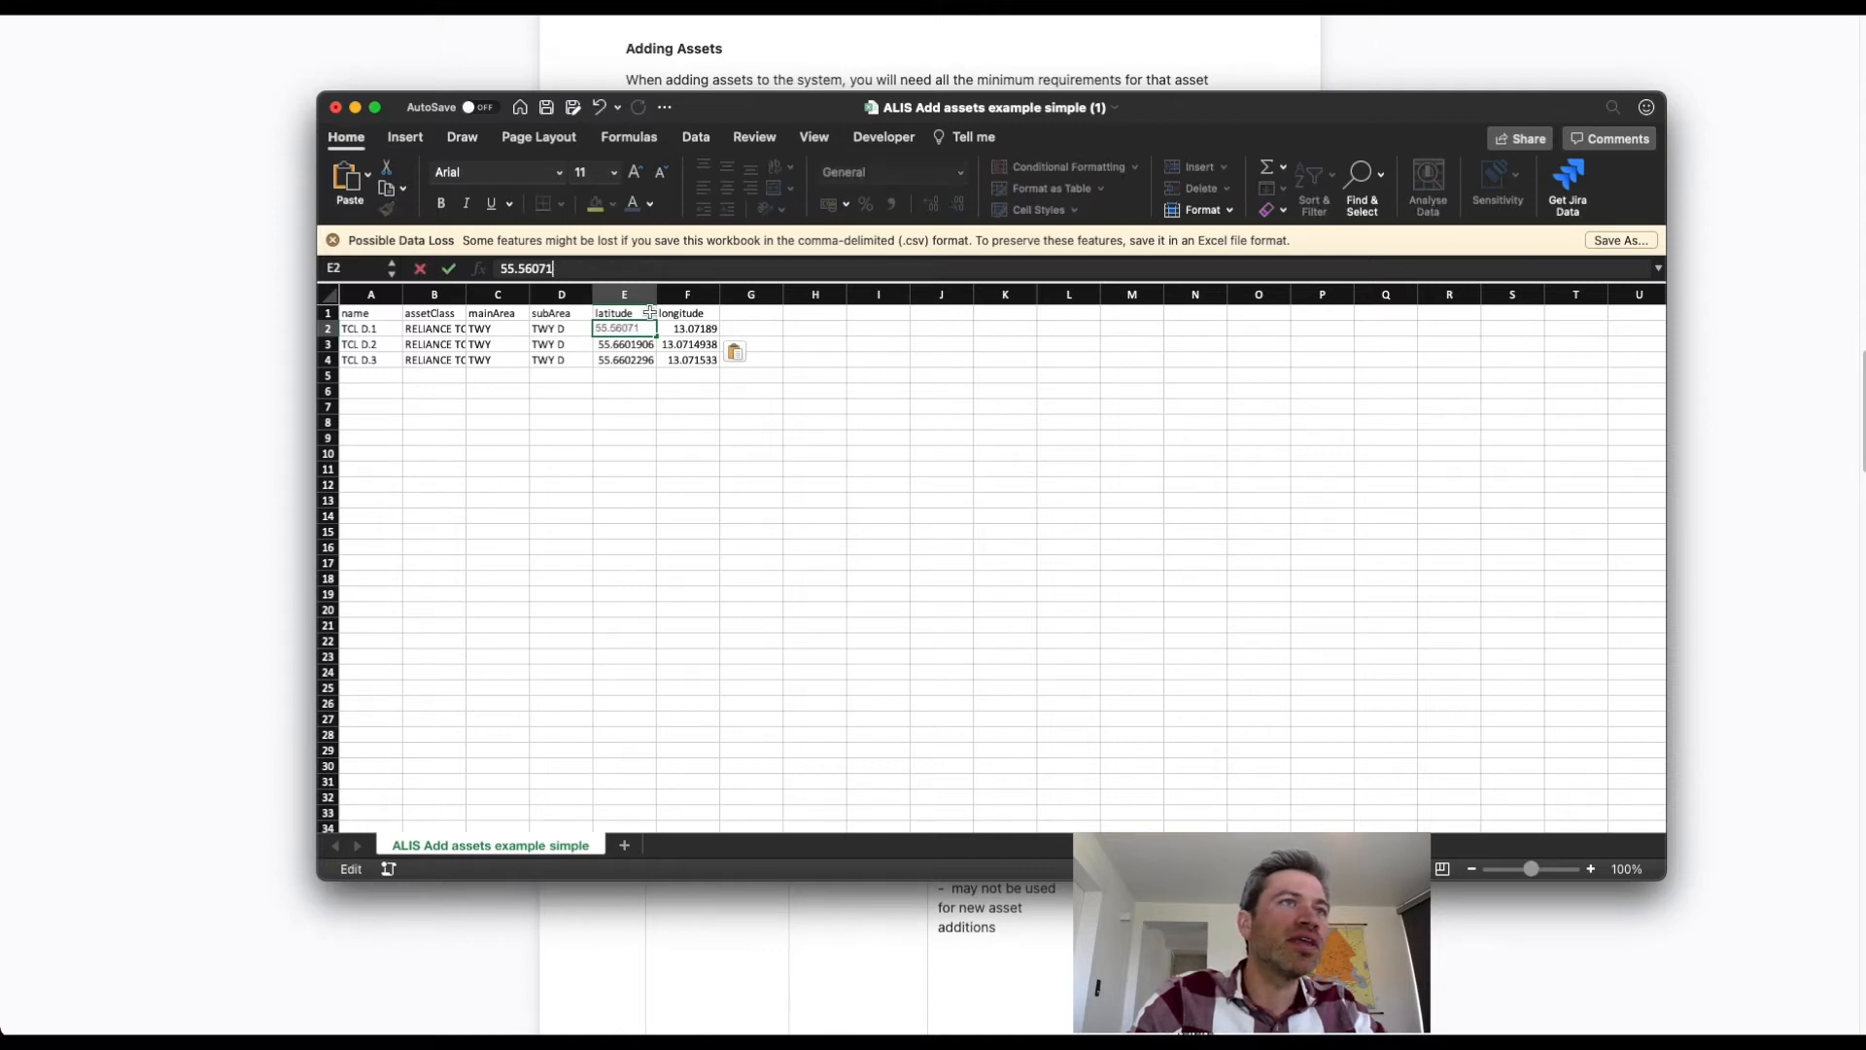
key(Return)
click(622, 328)
click(700, 330)
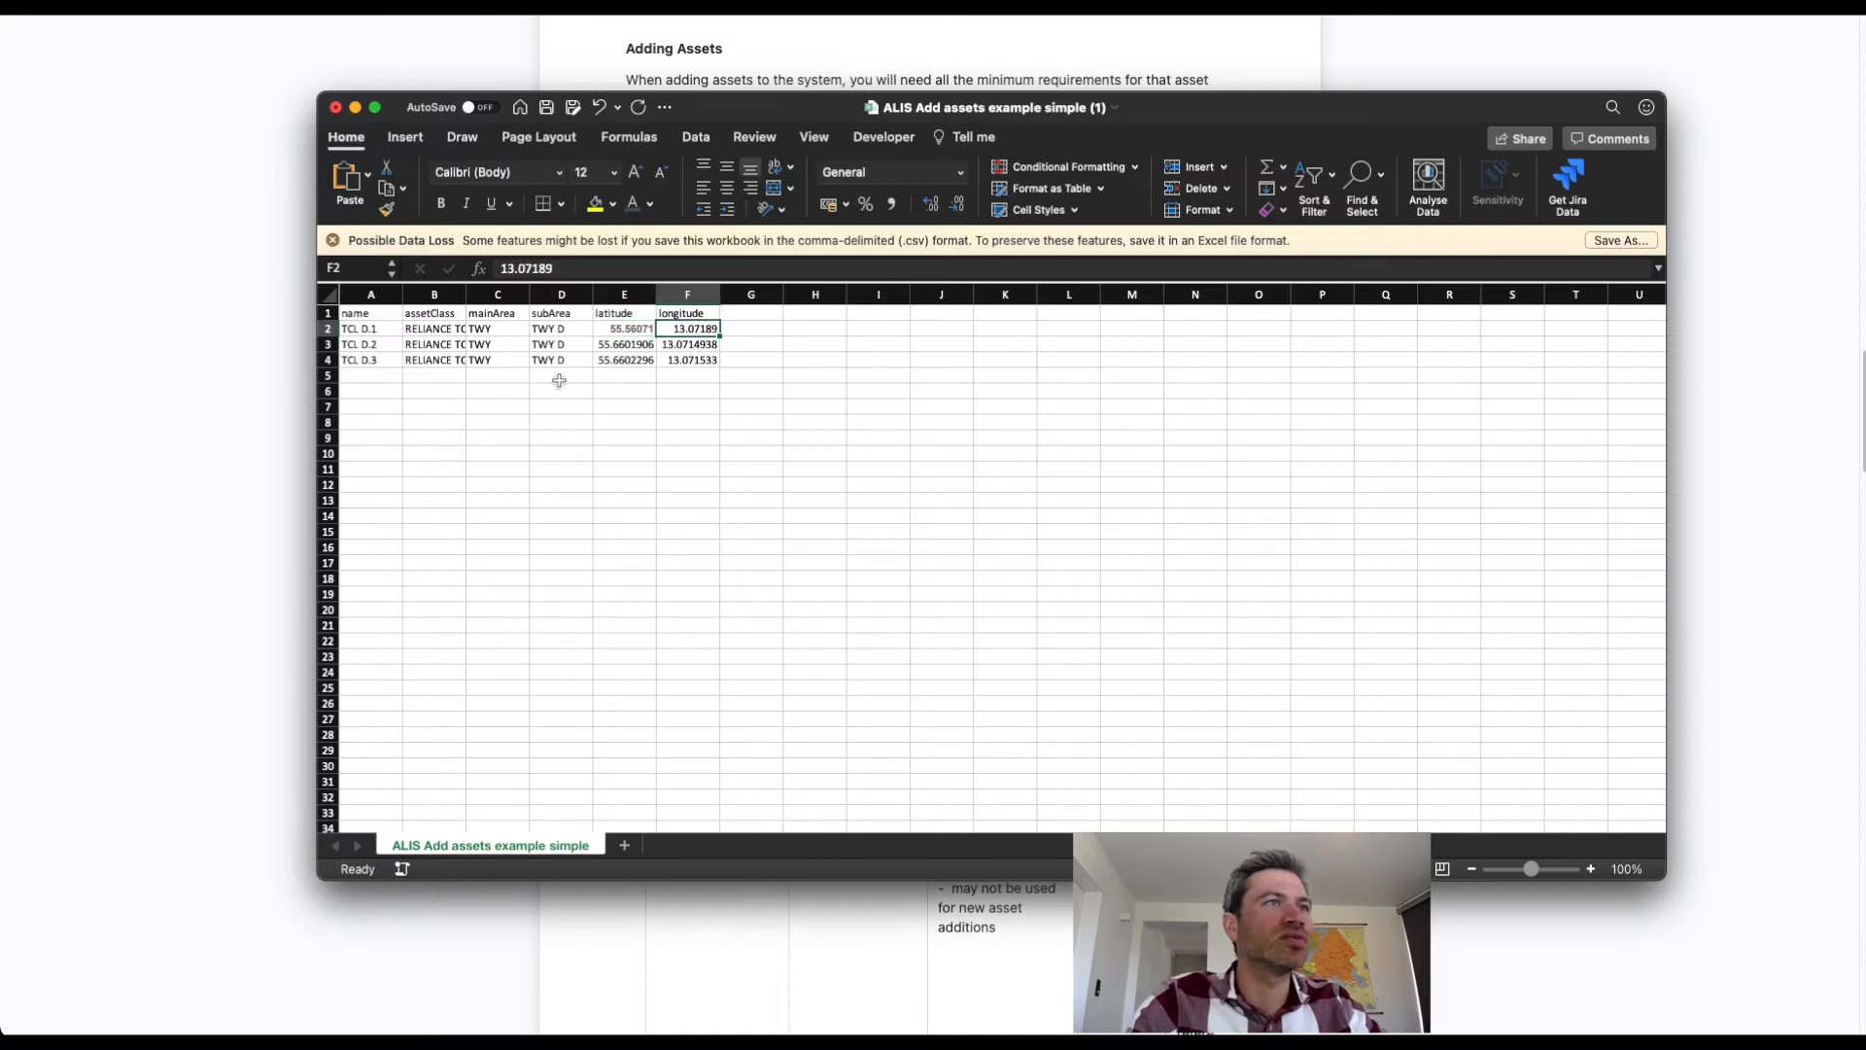
Rename the first asset in the import sheet as Gate 2.
click(374, 331)
text(Gate 2)
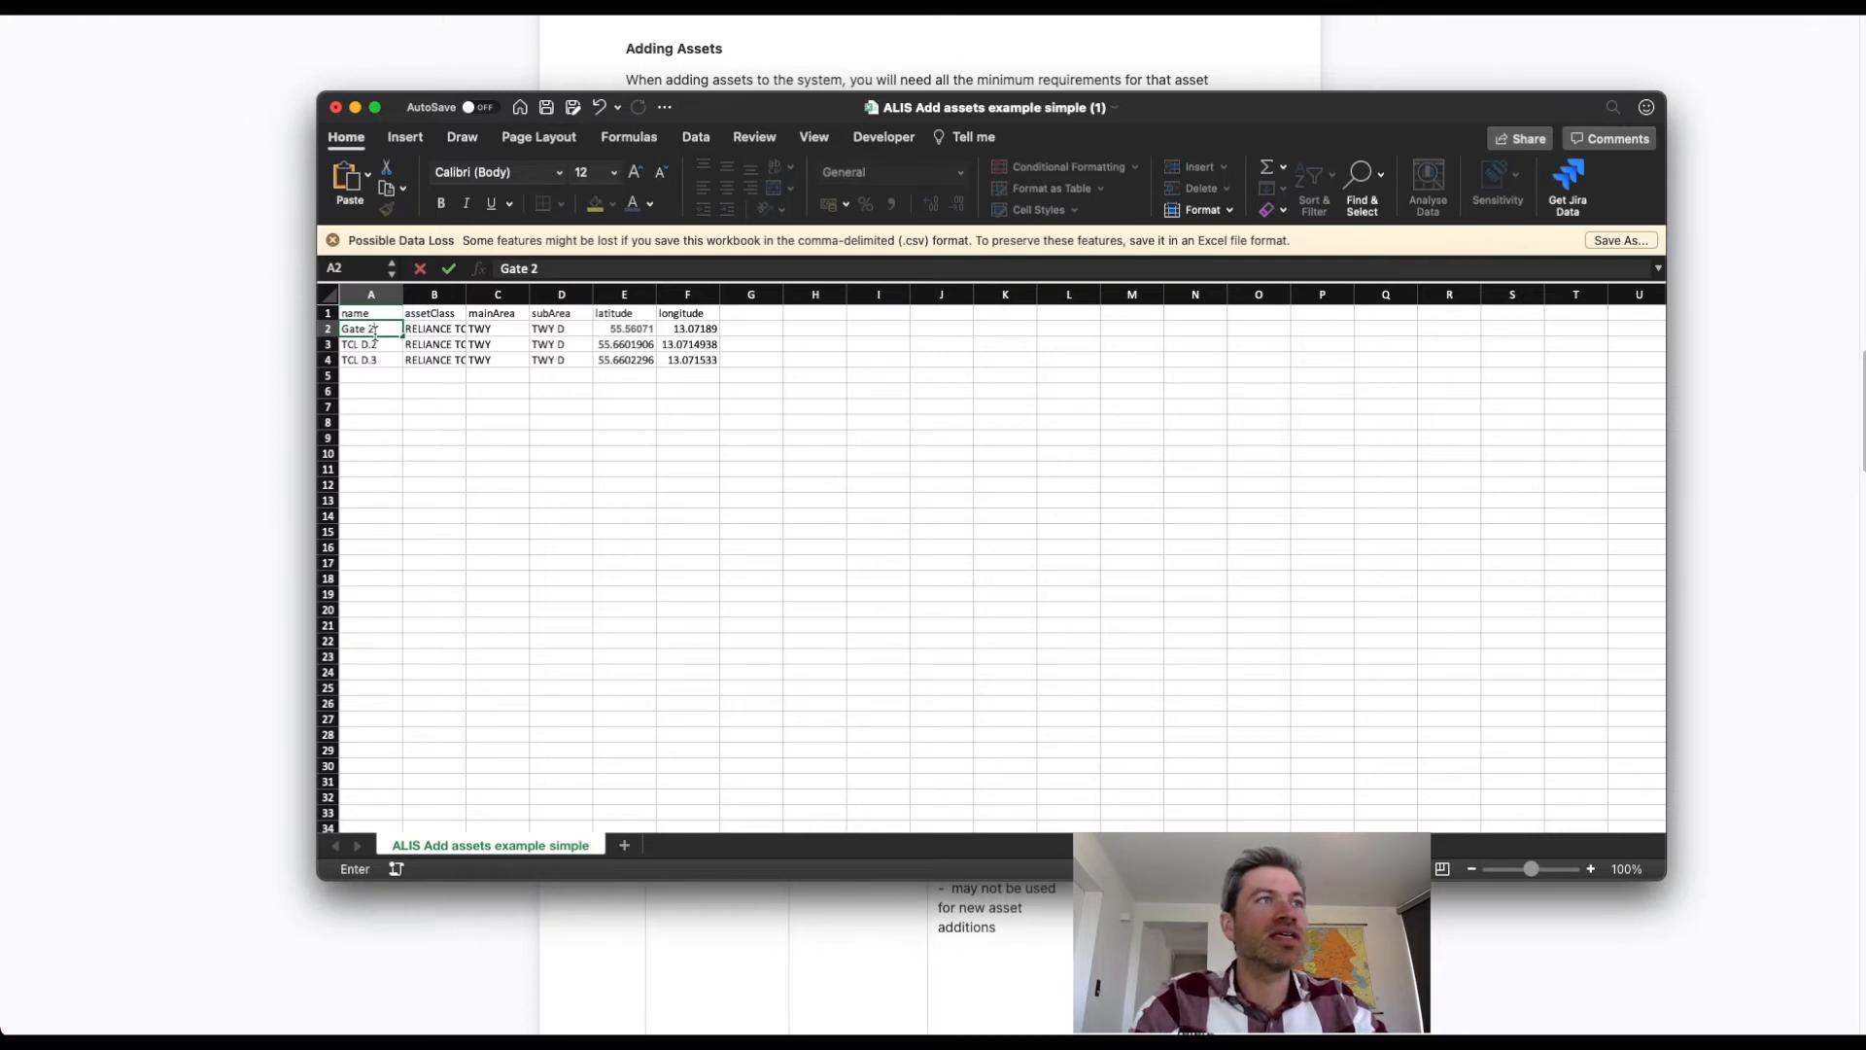
click(425, 420)
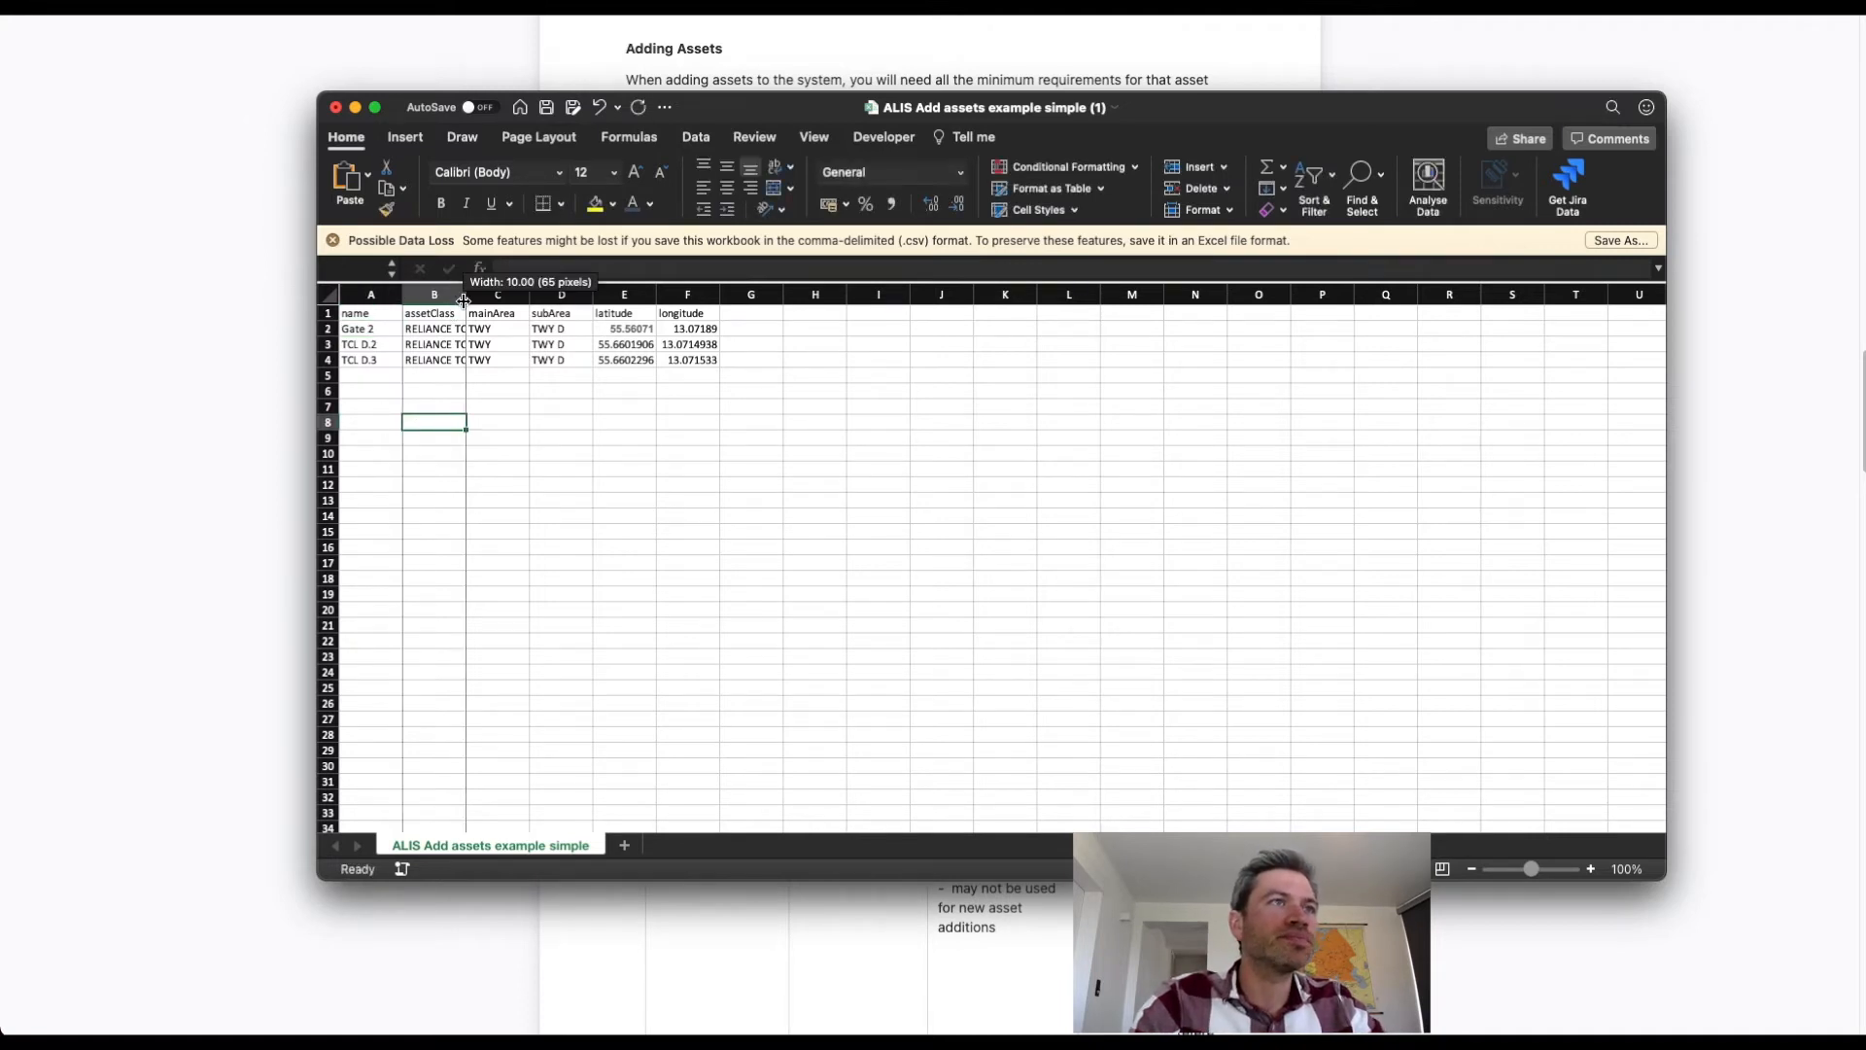
Widen the assetClass column, and copy the SAFEDOCK X type from asset A-VDGS 1 on the ALIS map.
drag(463, 300, 499, 300)
click(473, 317)
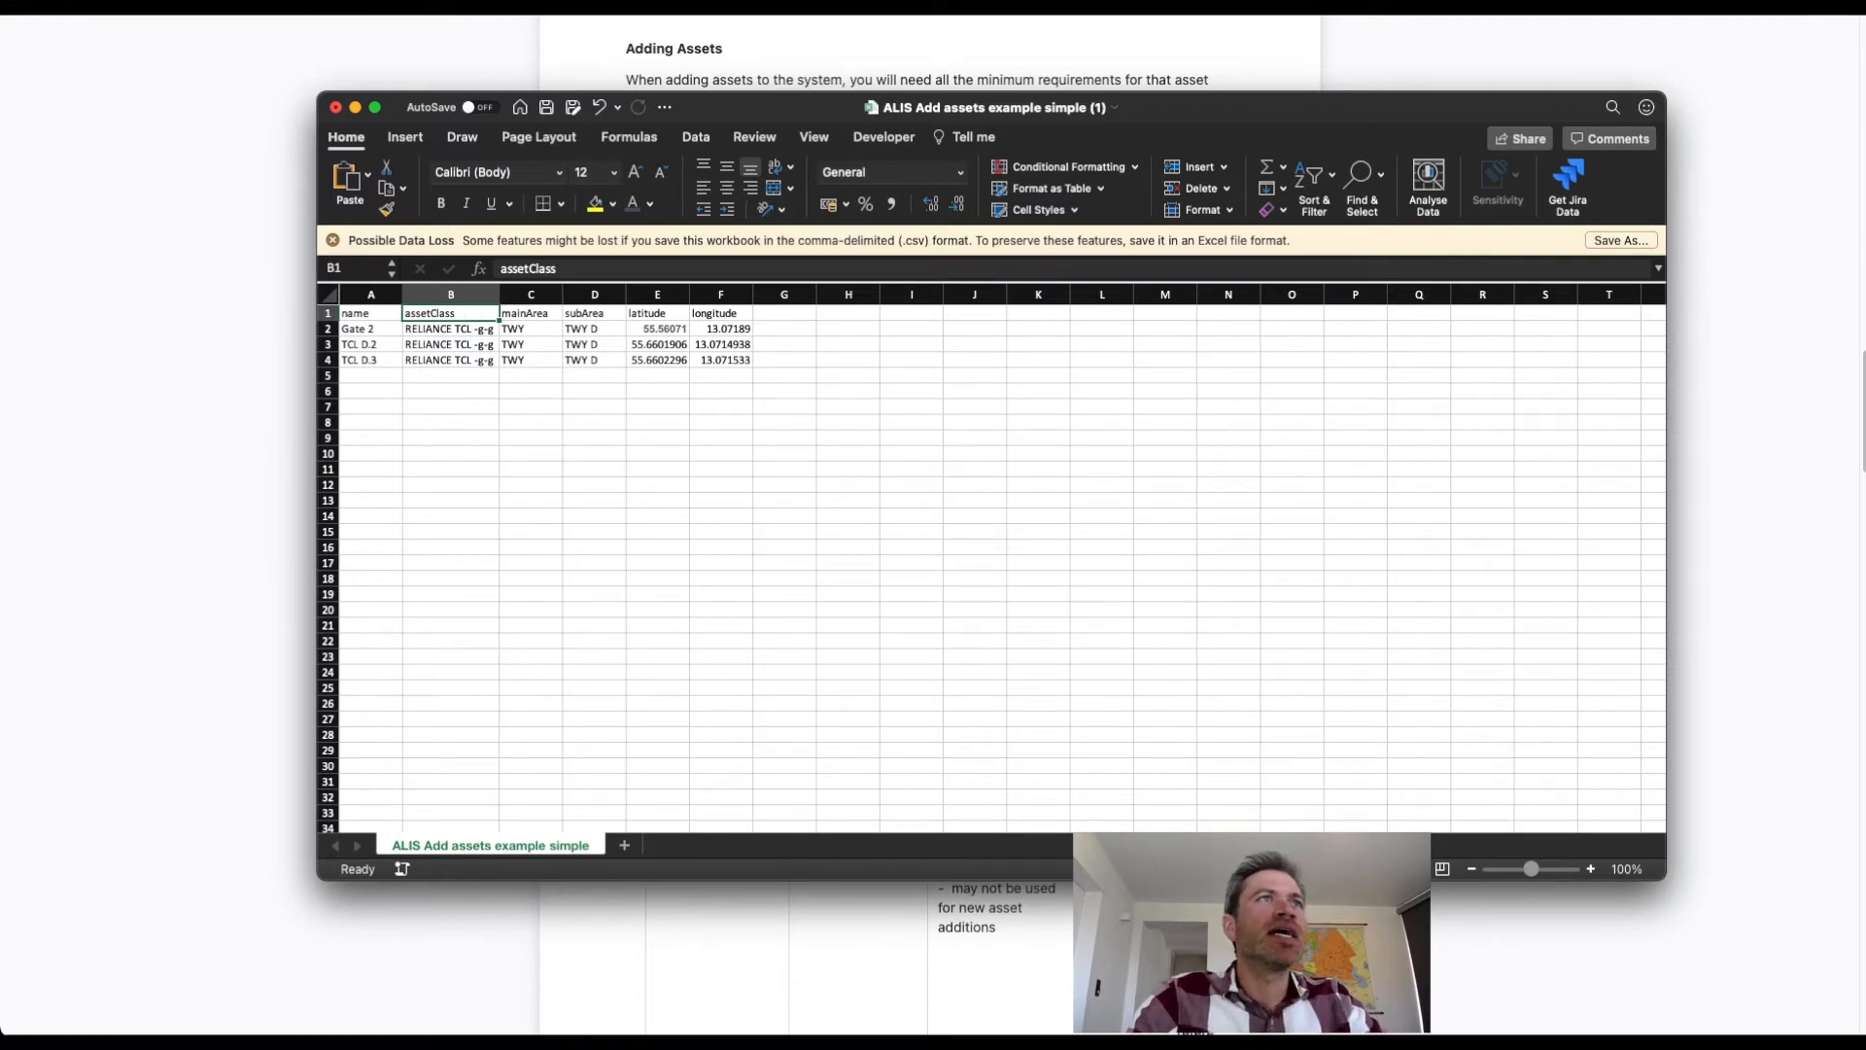
key(super+Tab)
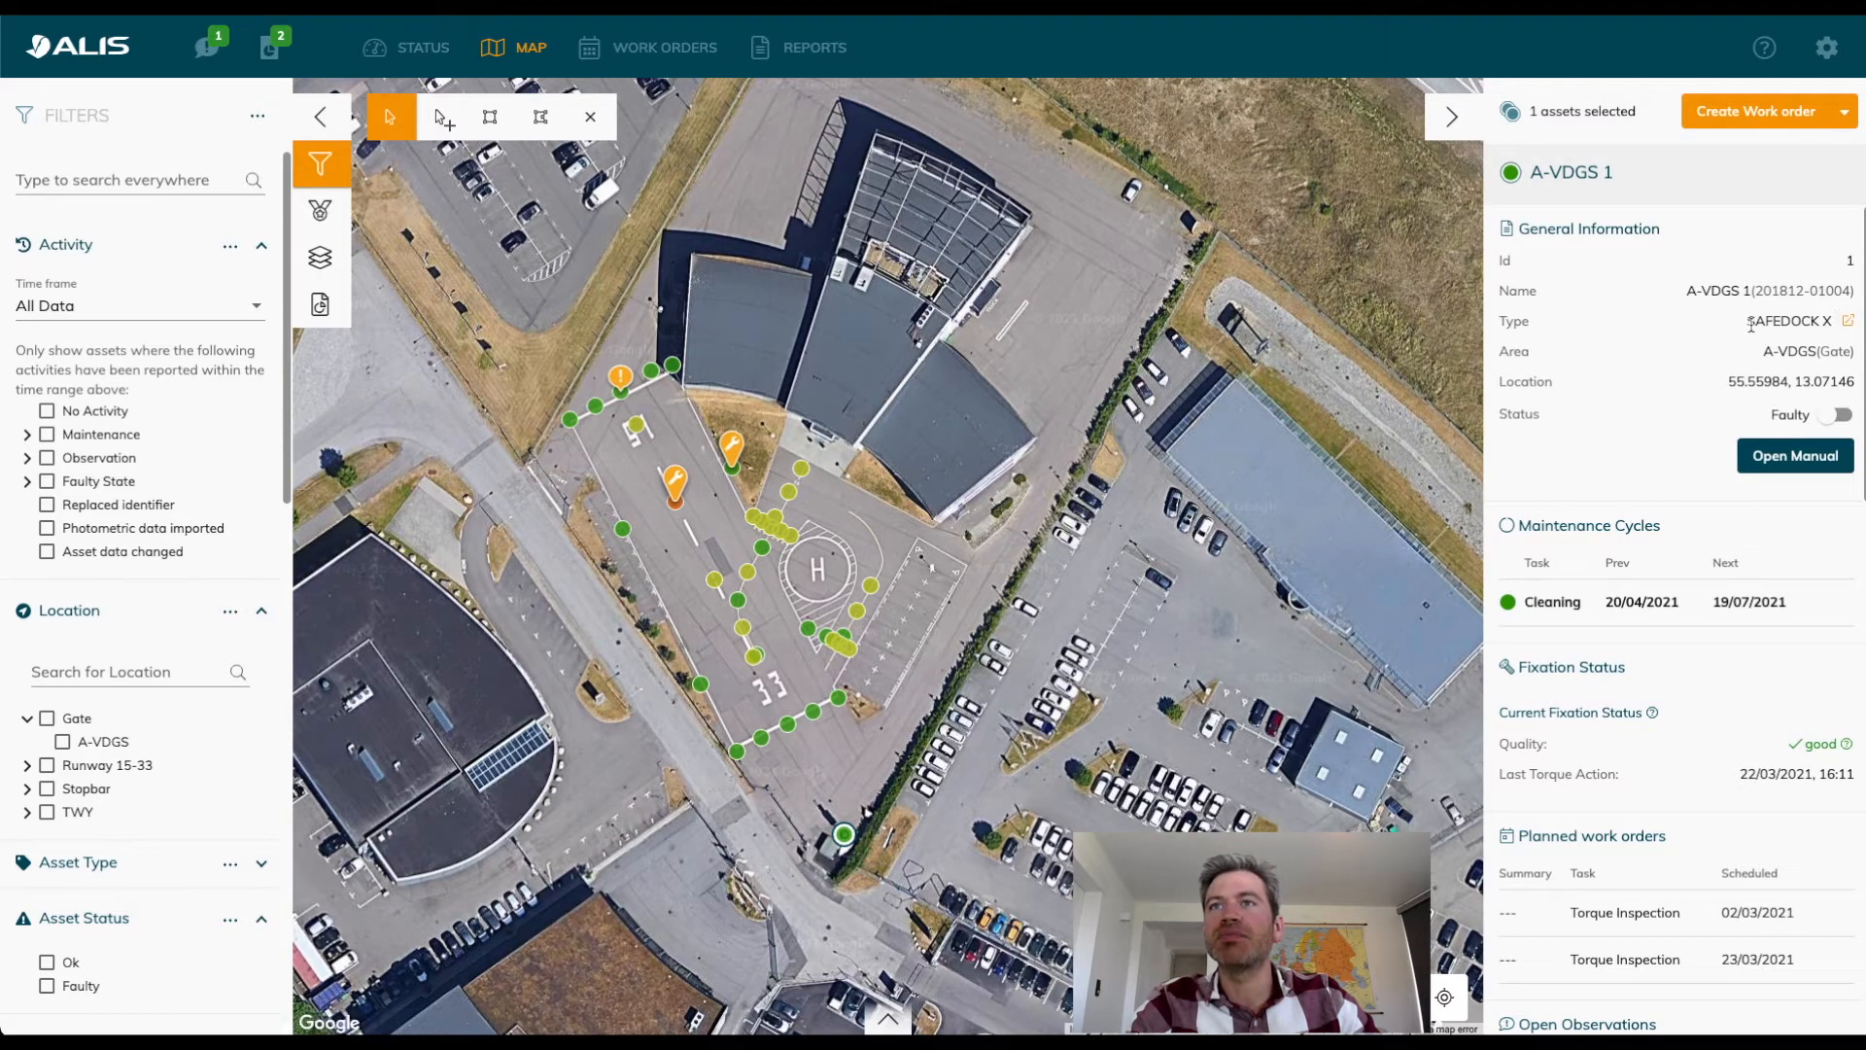
drag(1750, 324, 1831, 326)
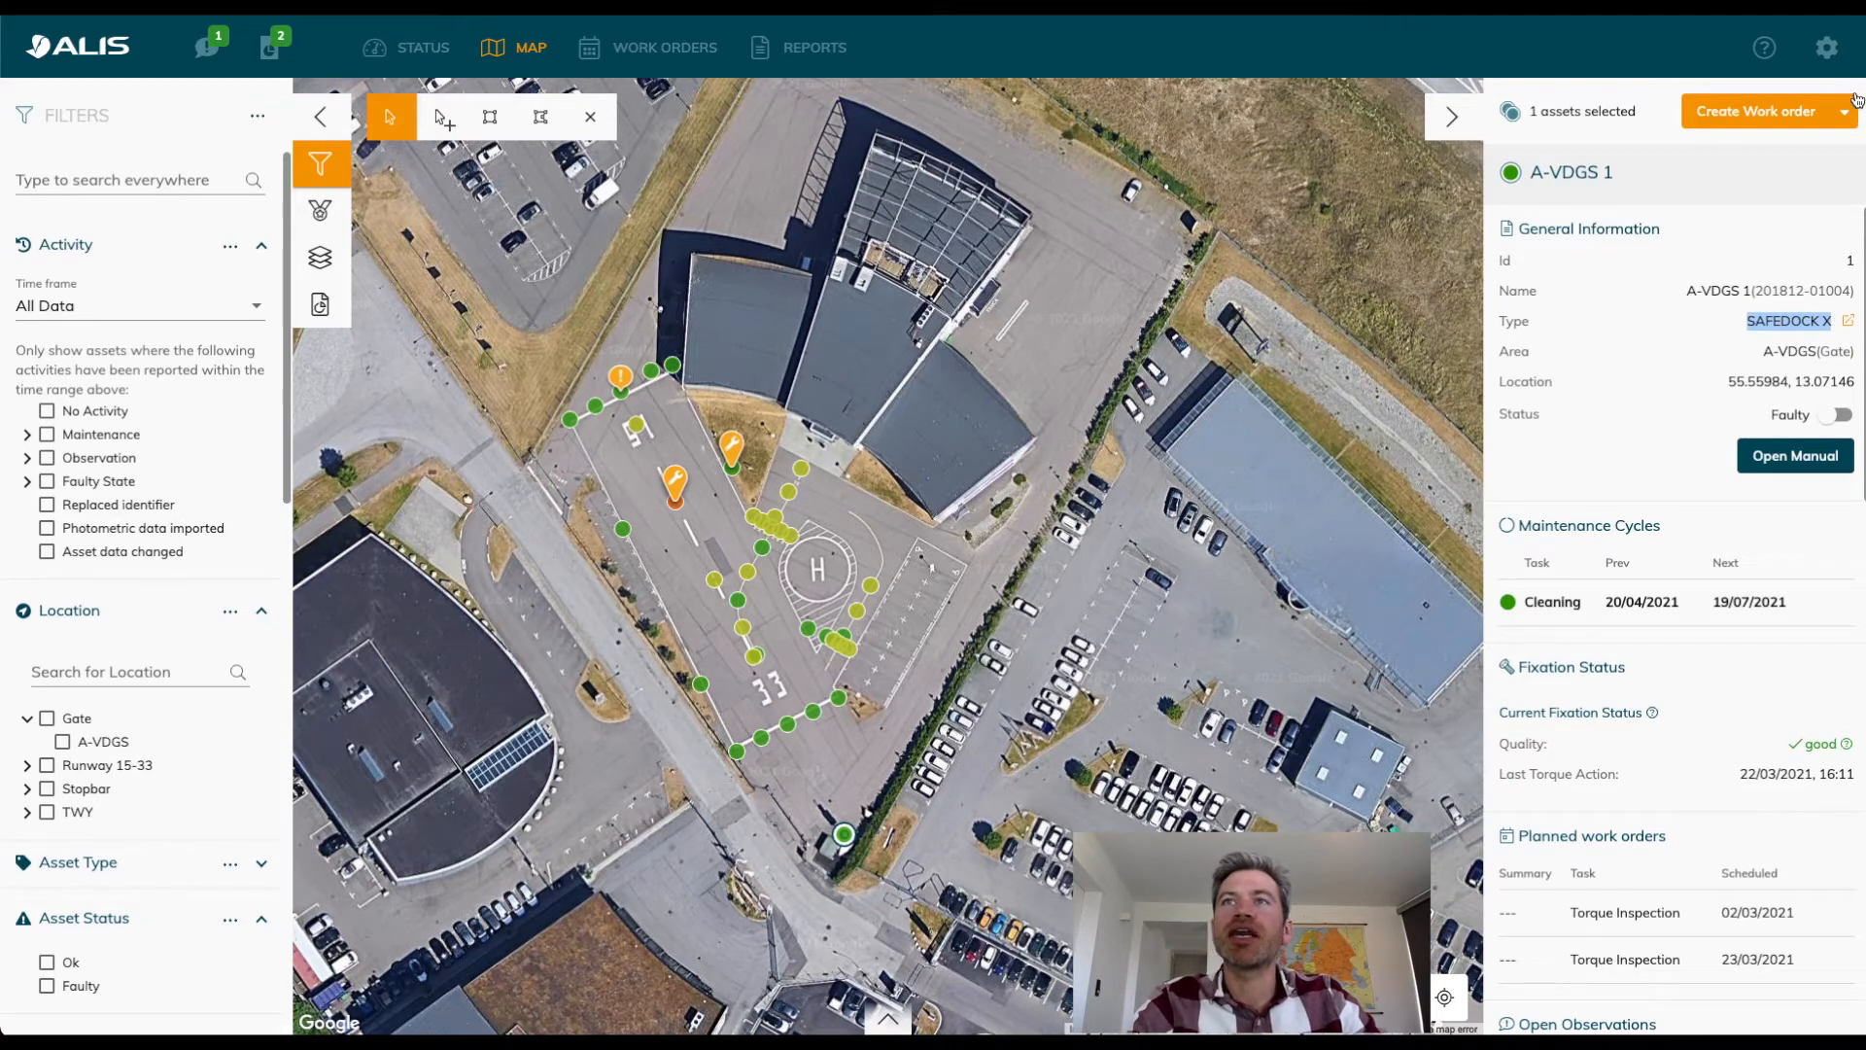
View the ALIS asset types list and the form for a new asset type, and return to the map.
click(1835, 50)
mouse_move(1805, 115)
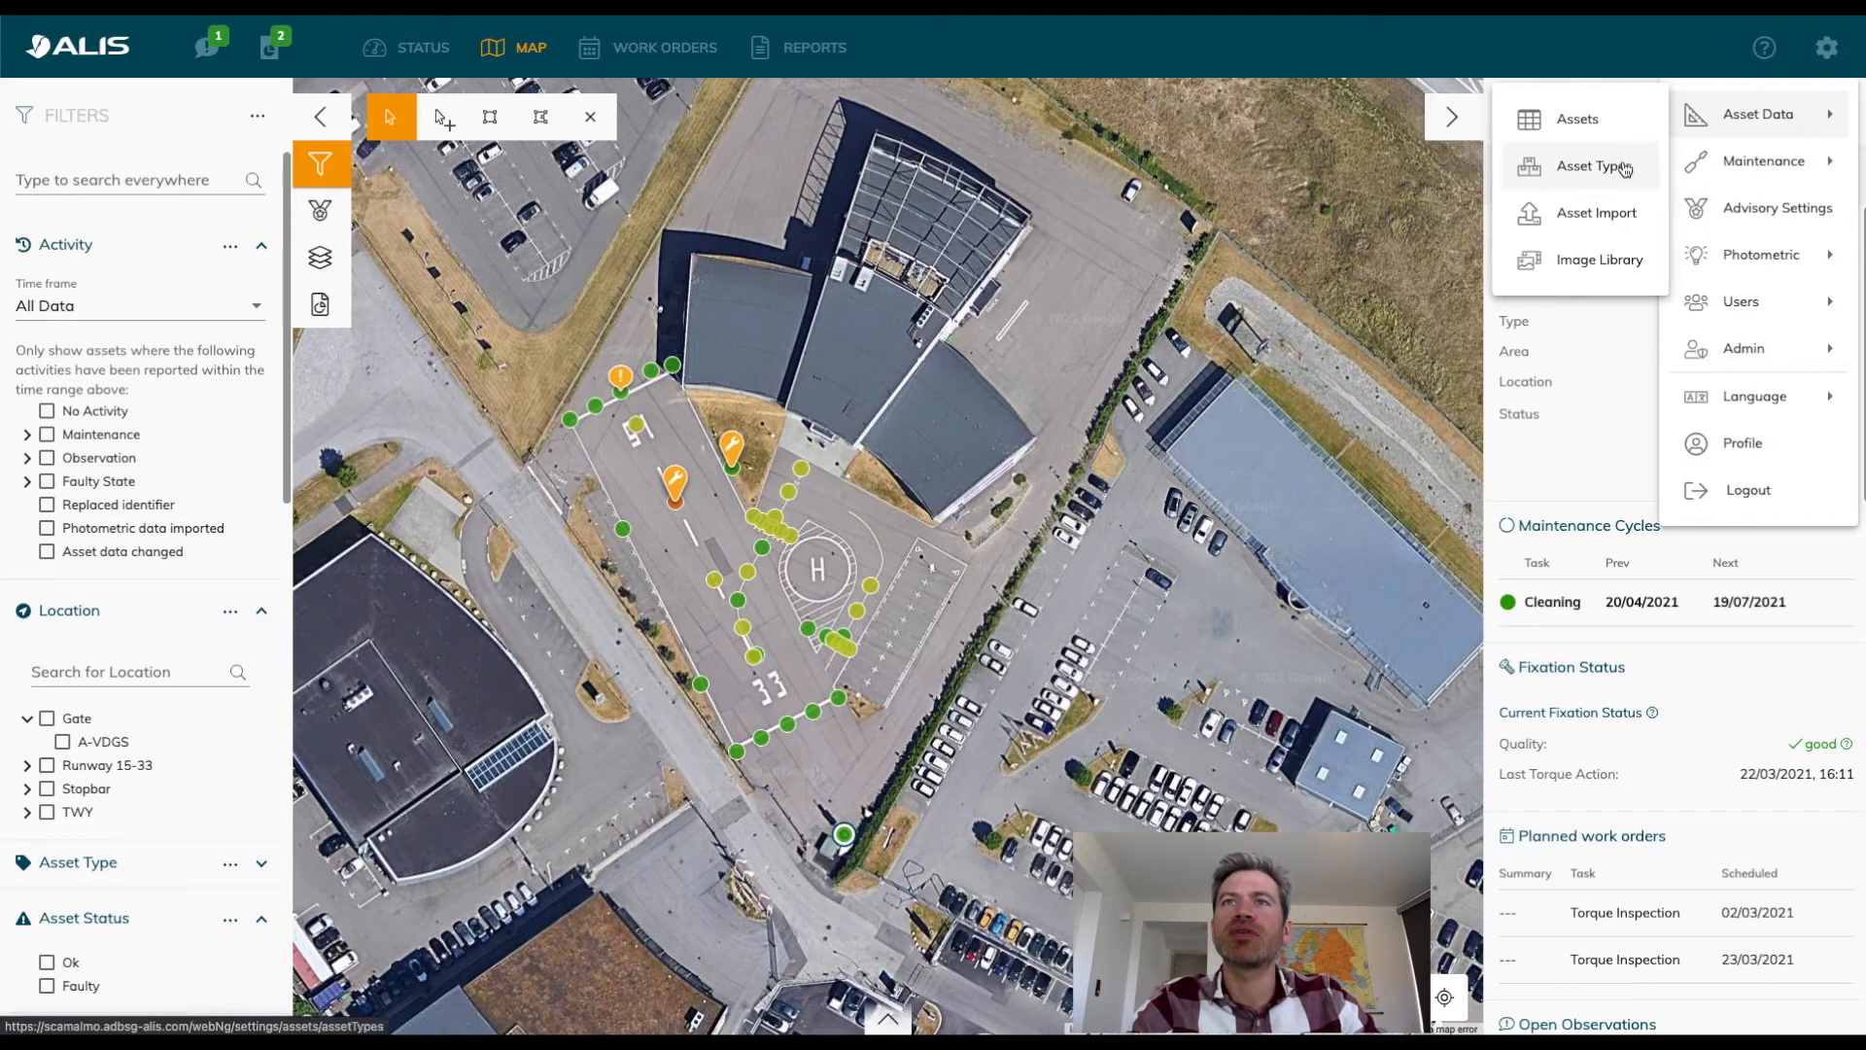
click(1625, 169)
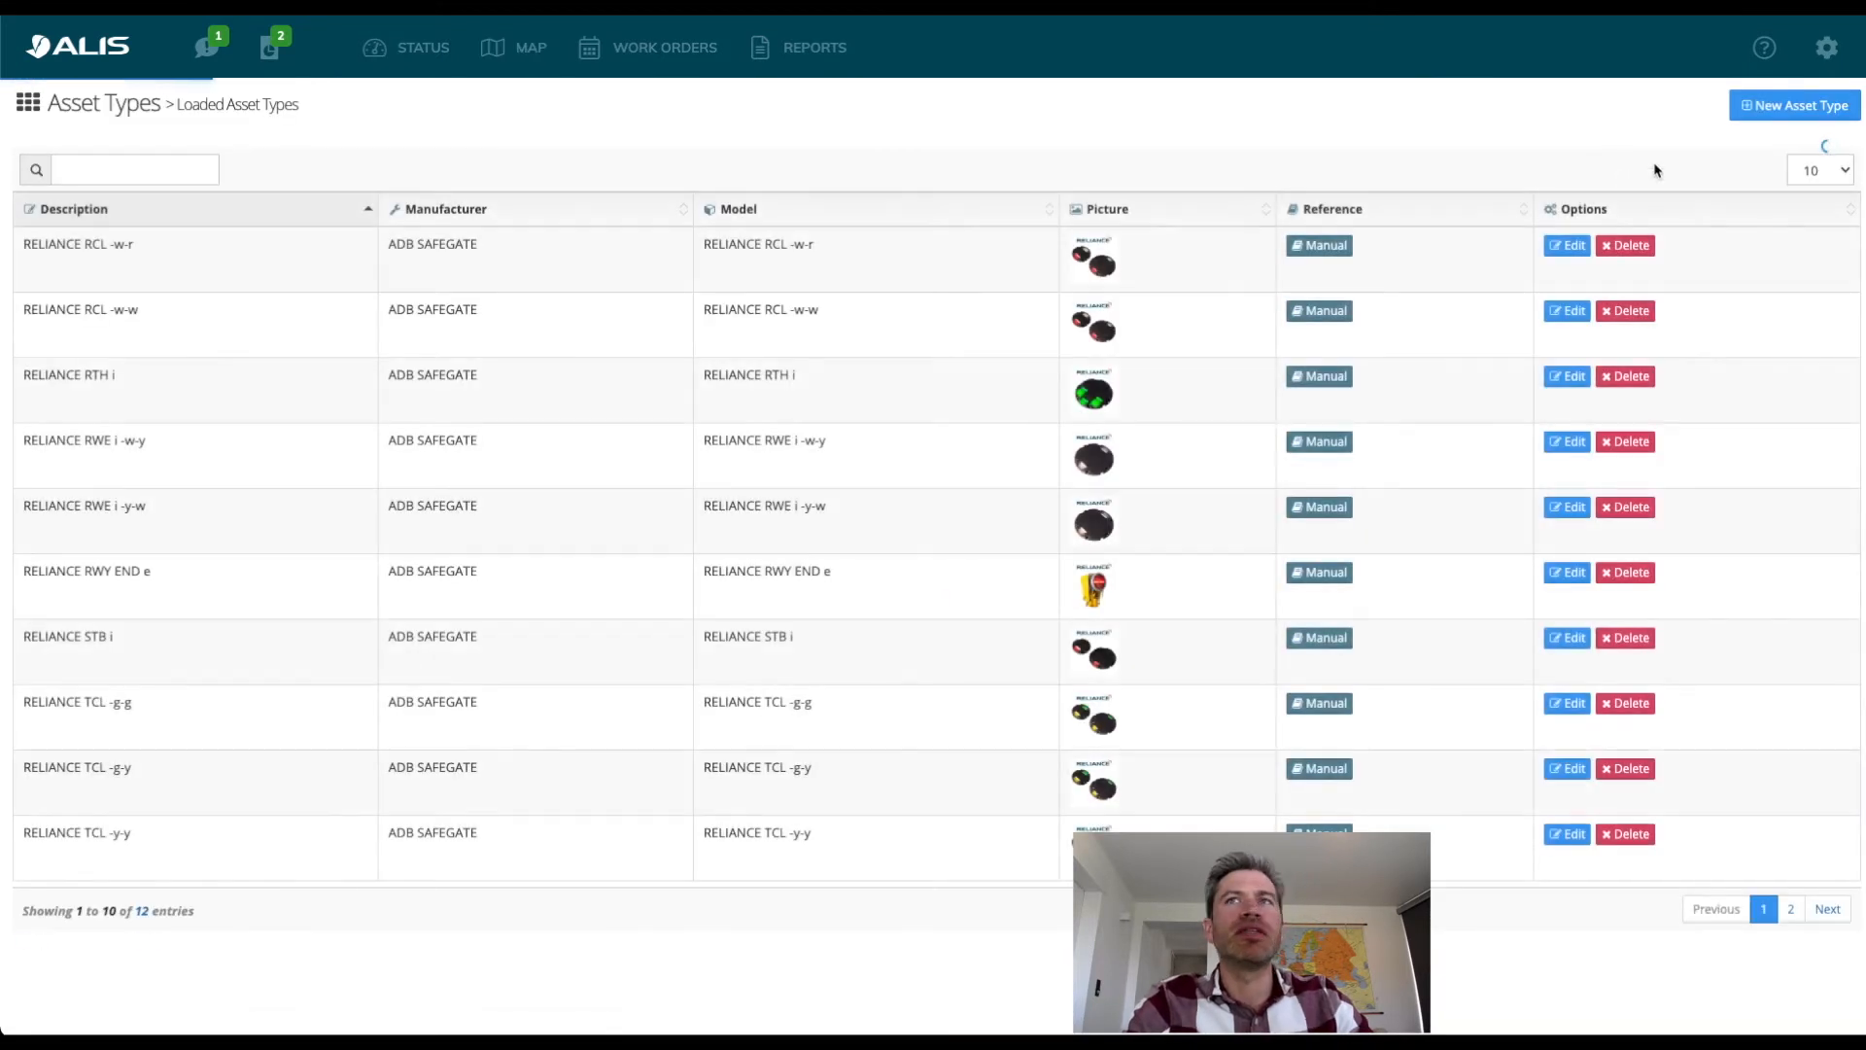
click(1813, 105)
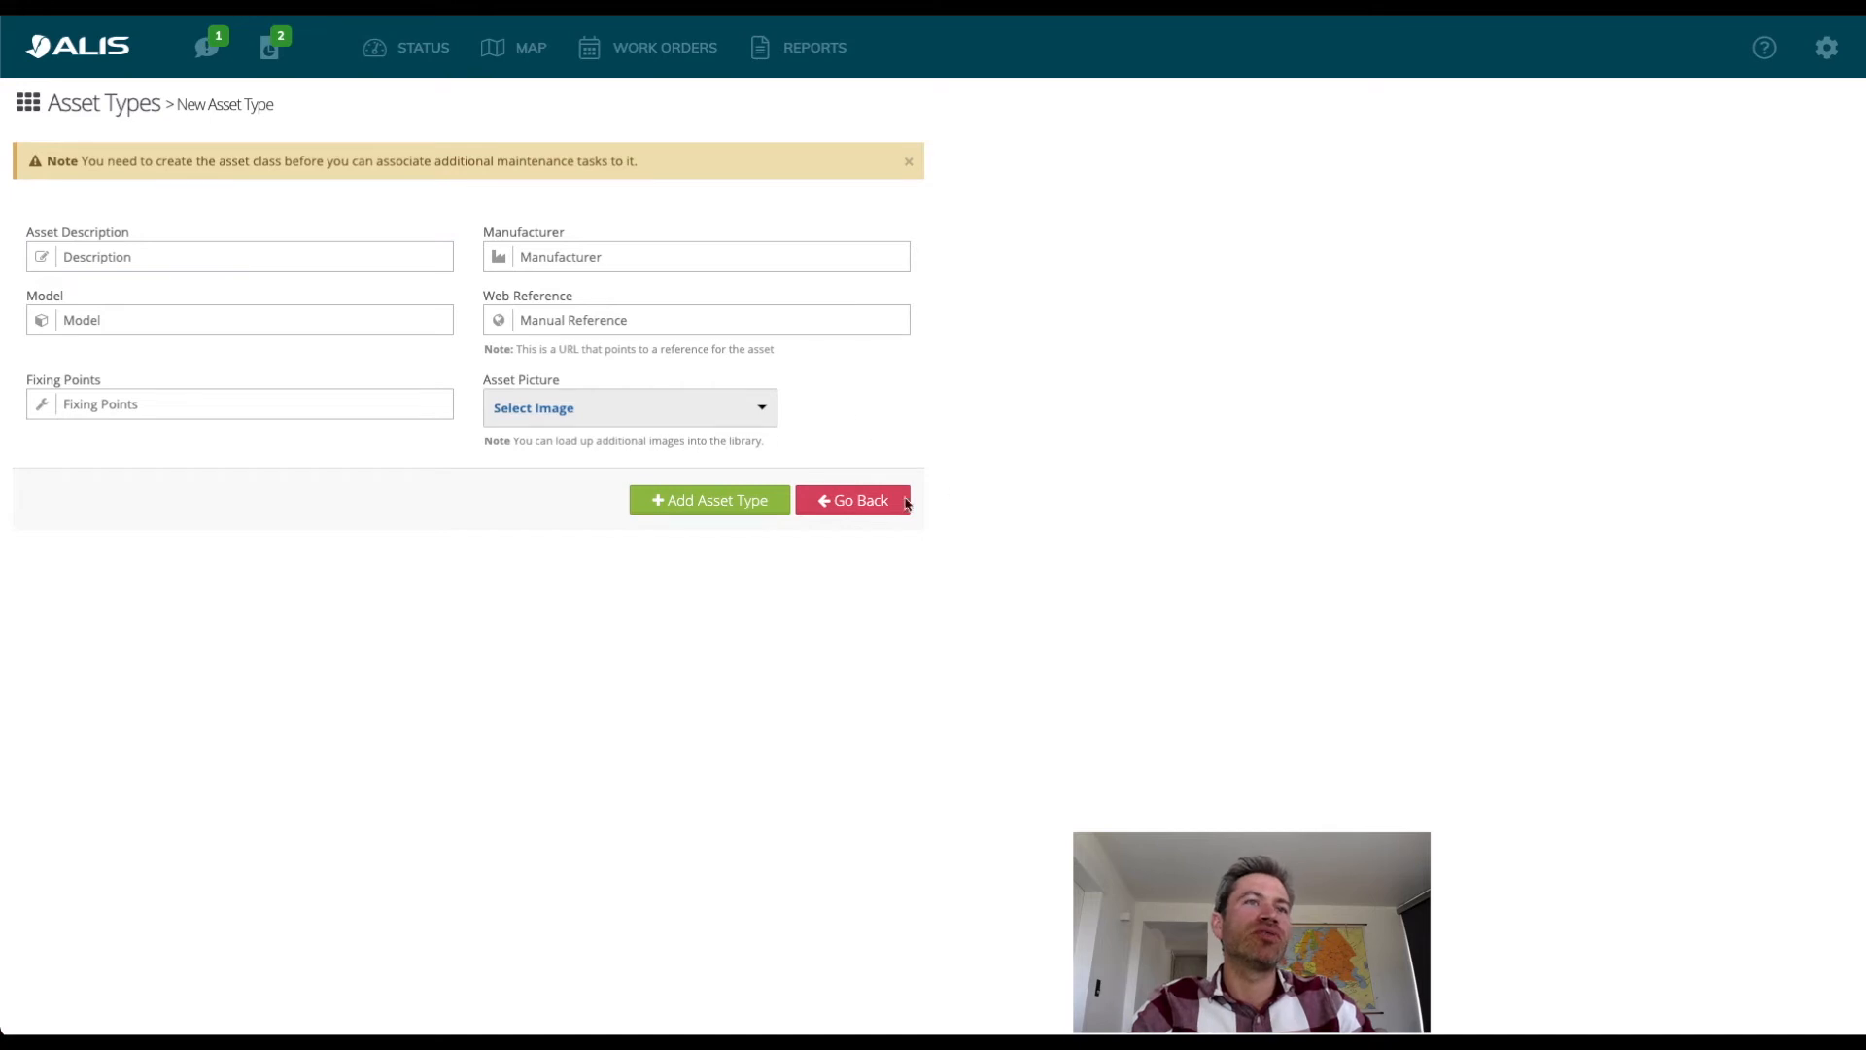
click(513, 46)
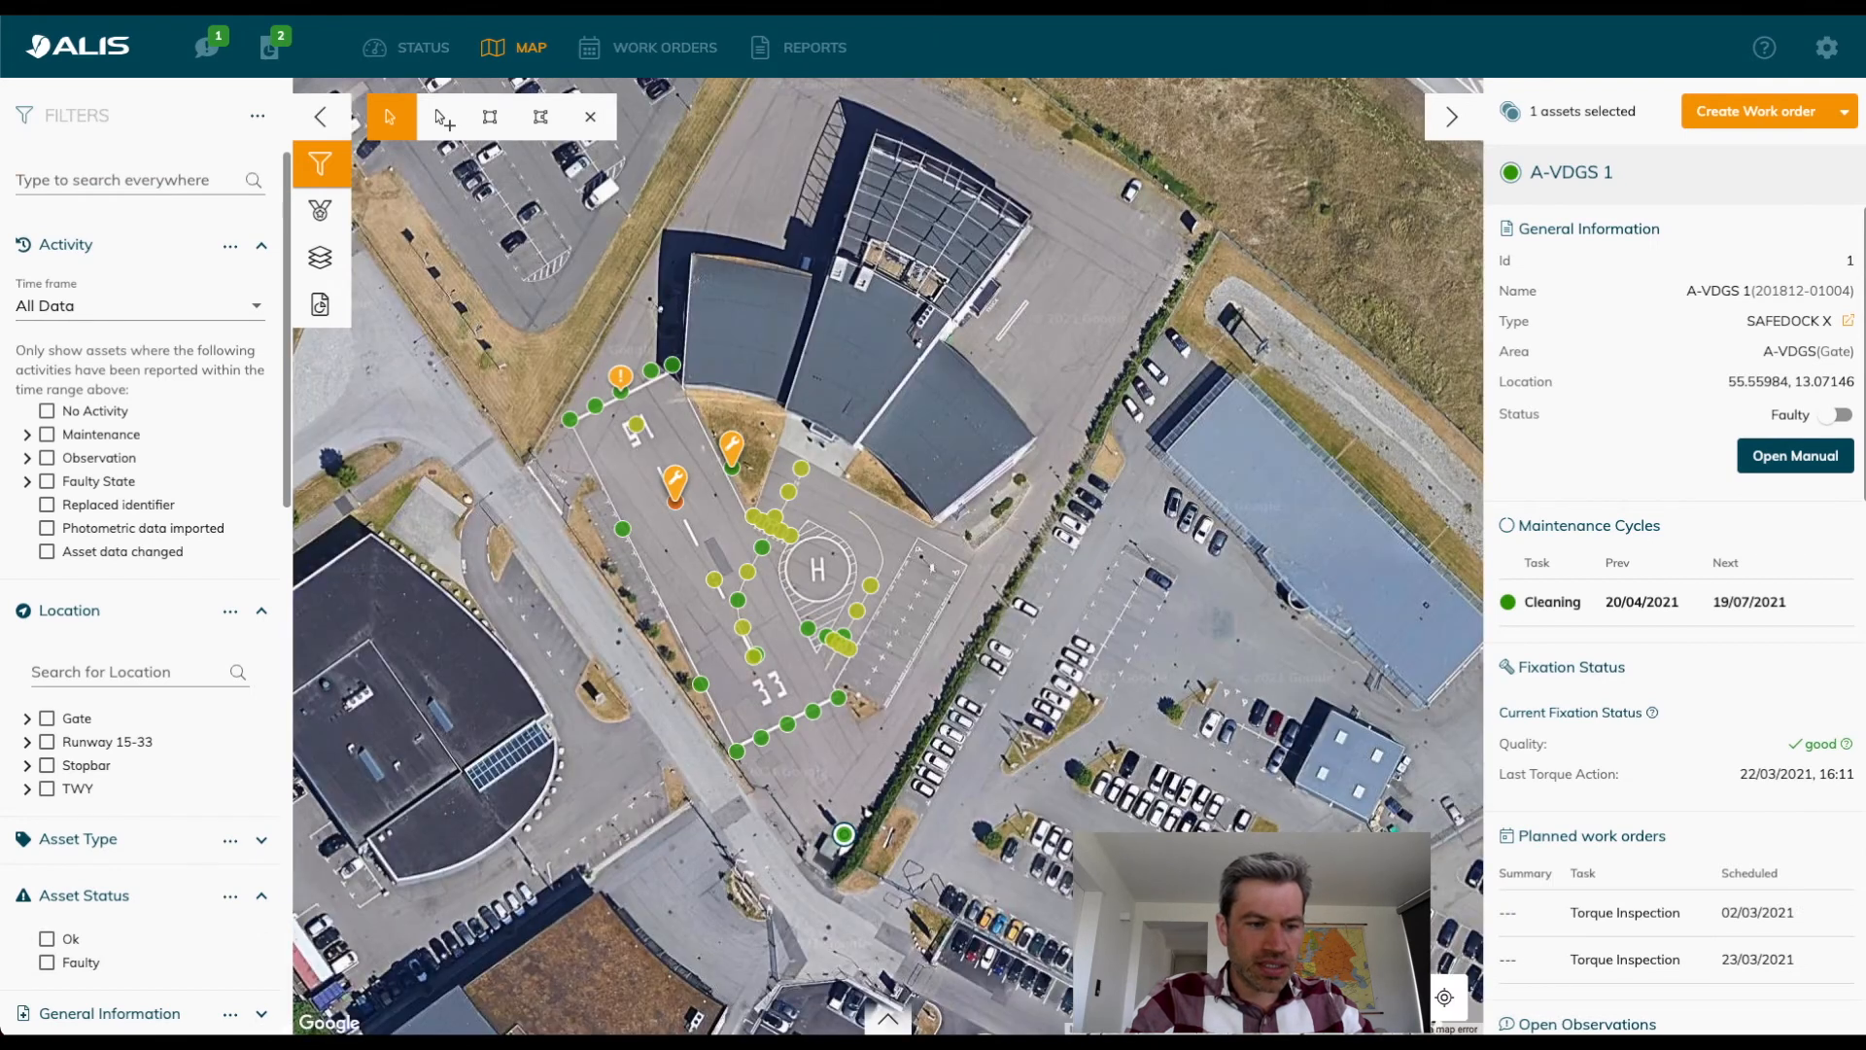
Back in Excel, set Gate 2's assetClass to SAFEDOCK X and its mainArea to Gate.
key(super+Tab)
click(452, 328)
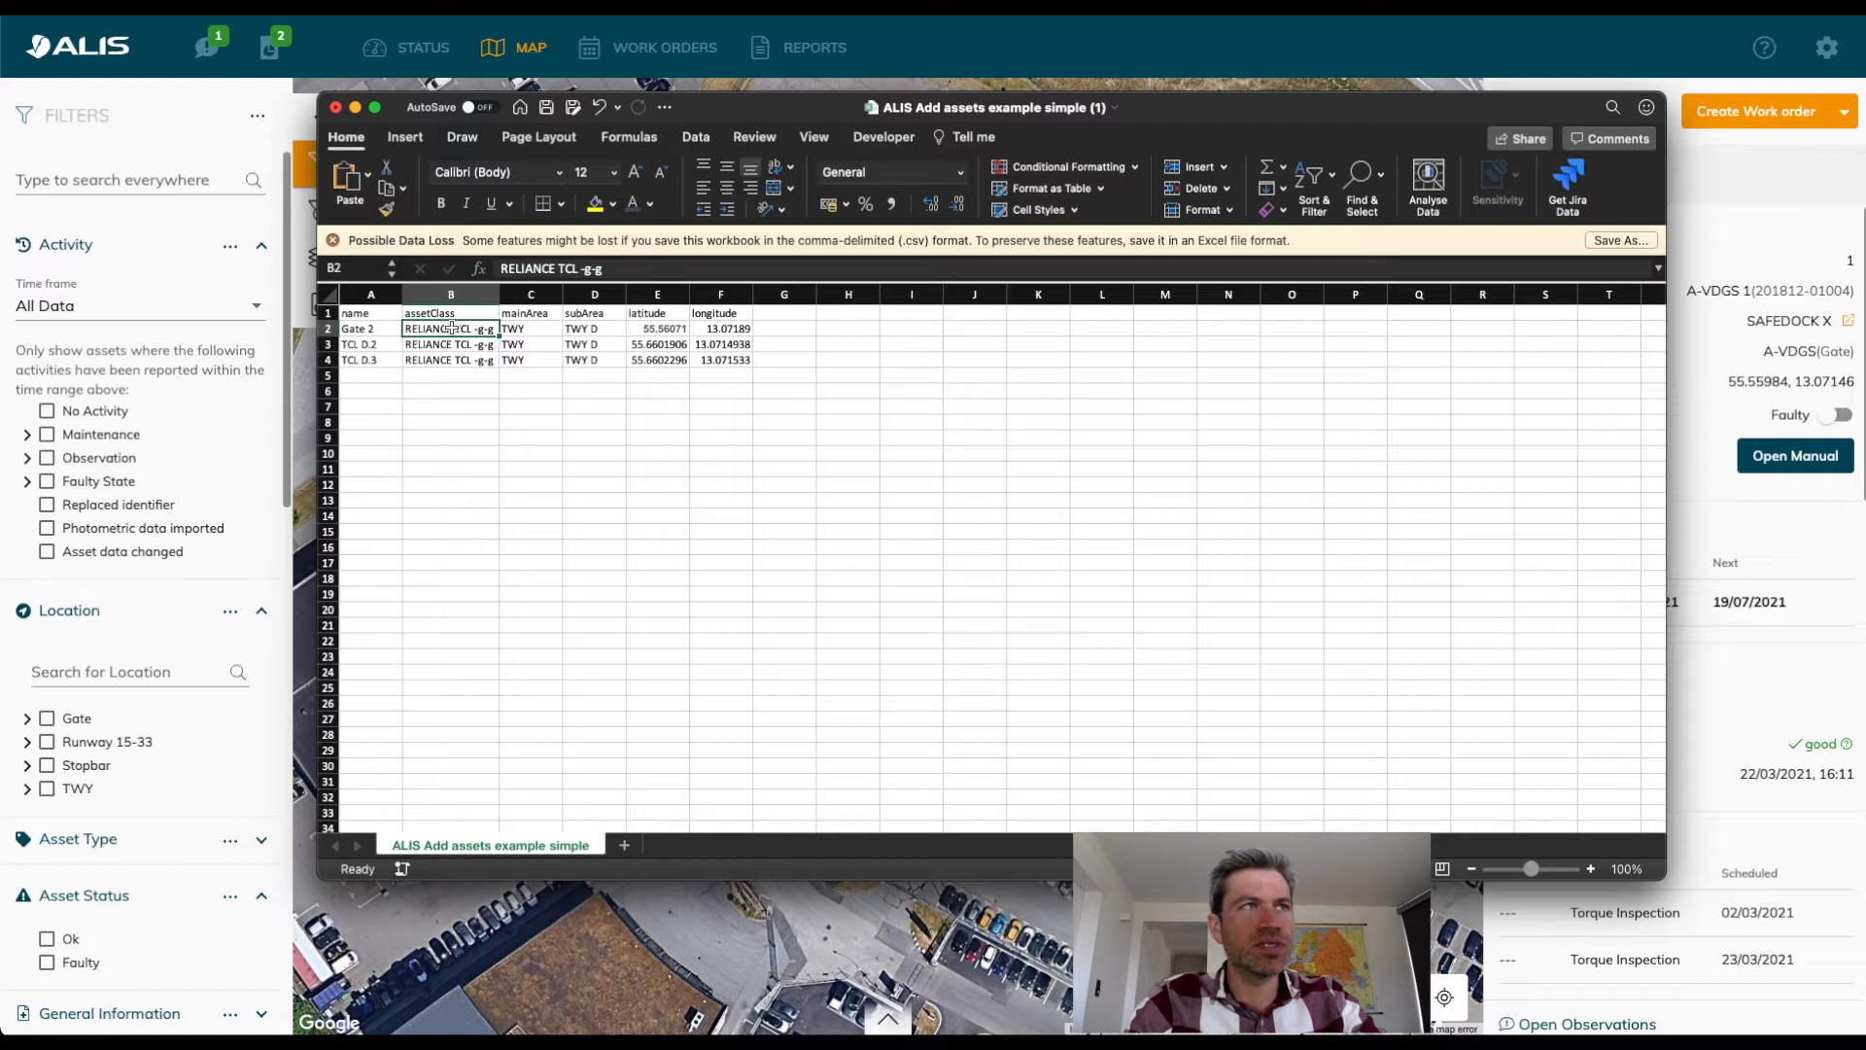
key(super+v)
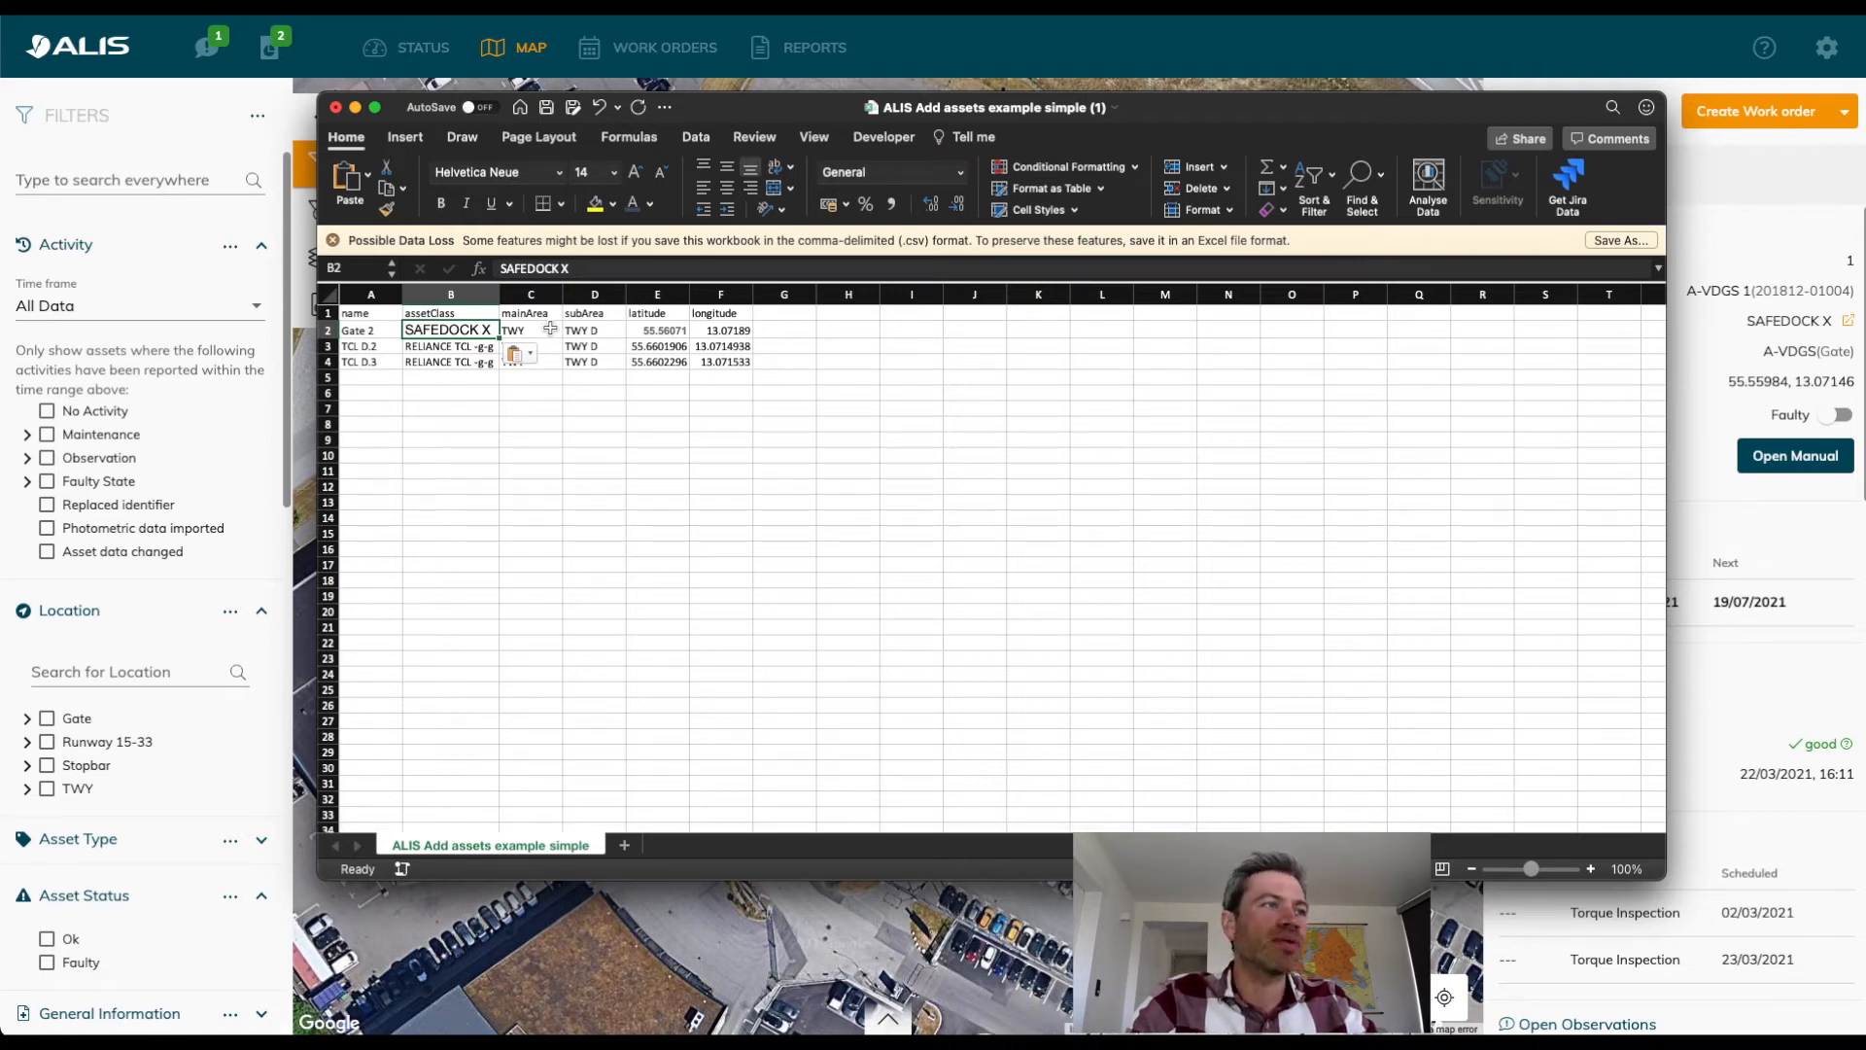
click(551, 328)
text(Gate)
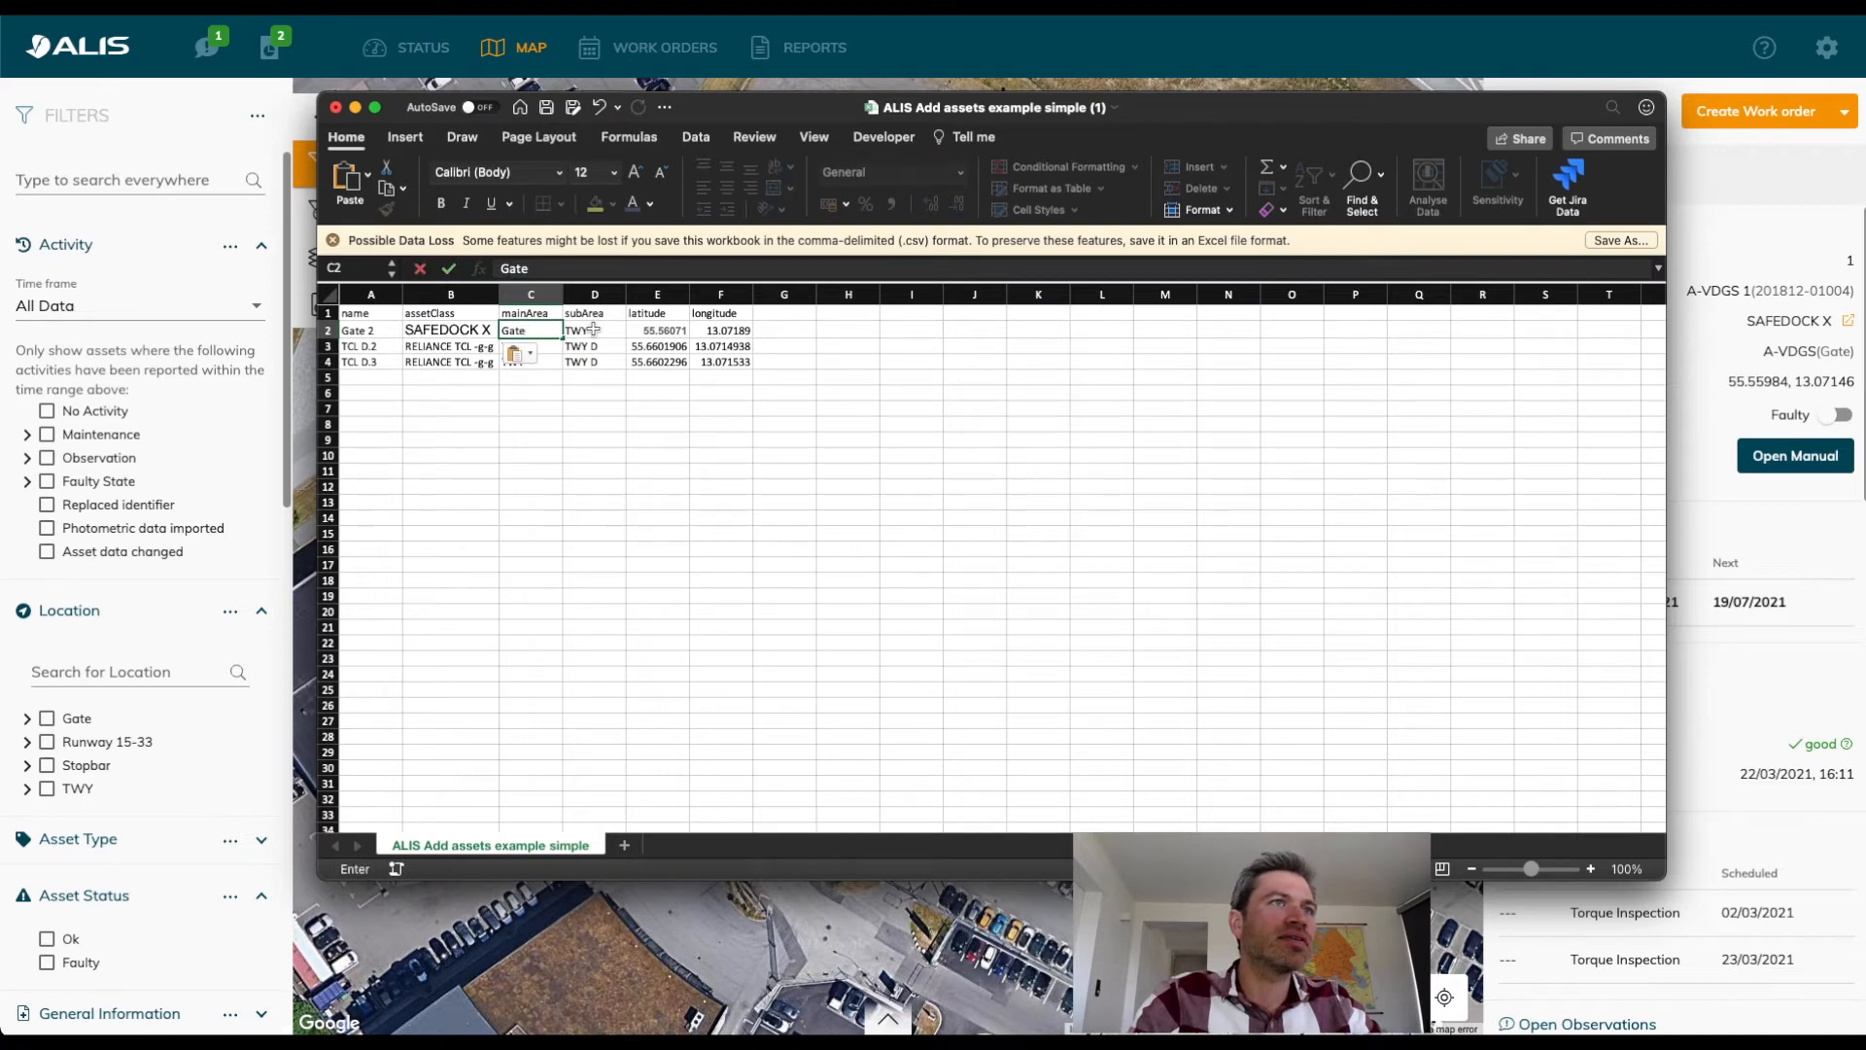
click(590, 331)
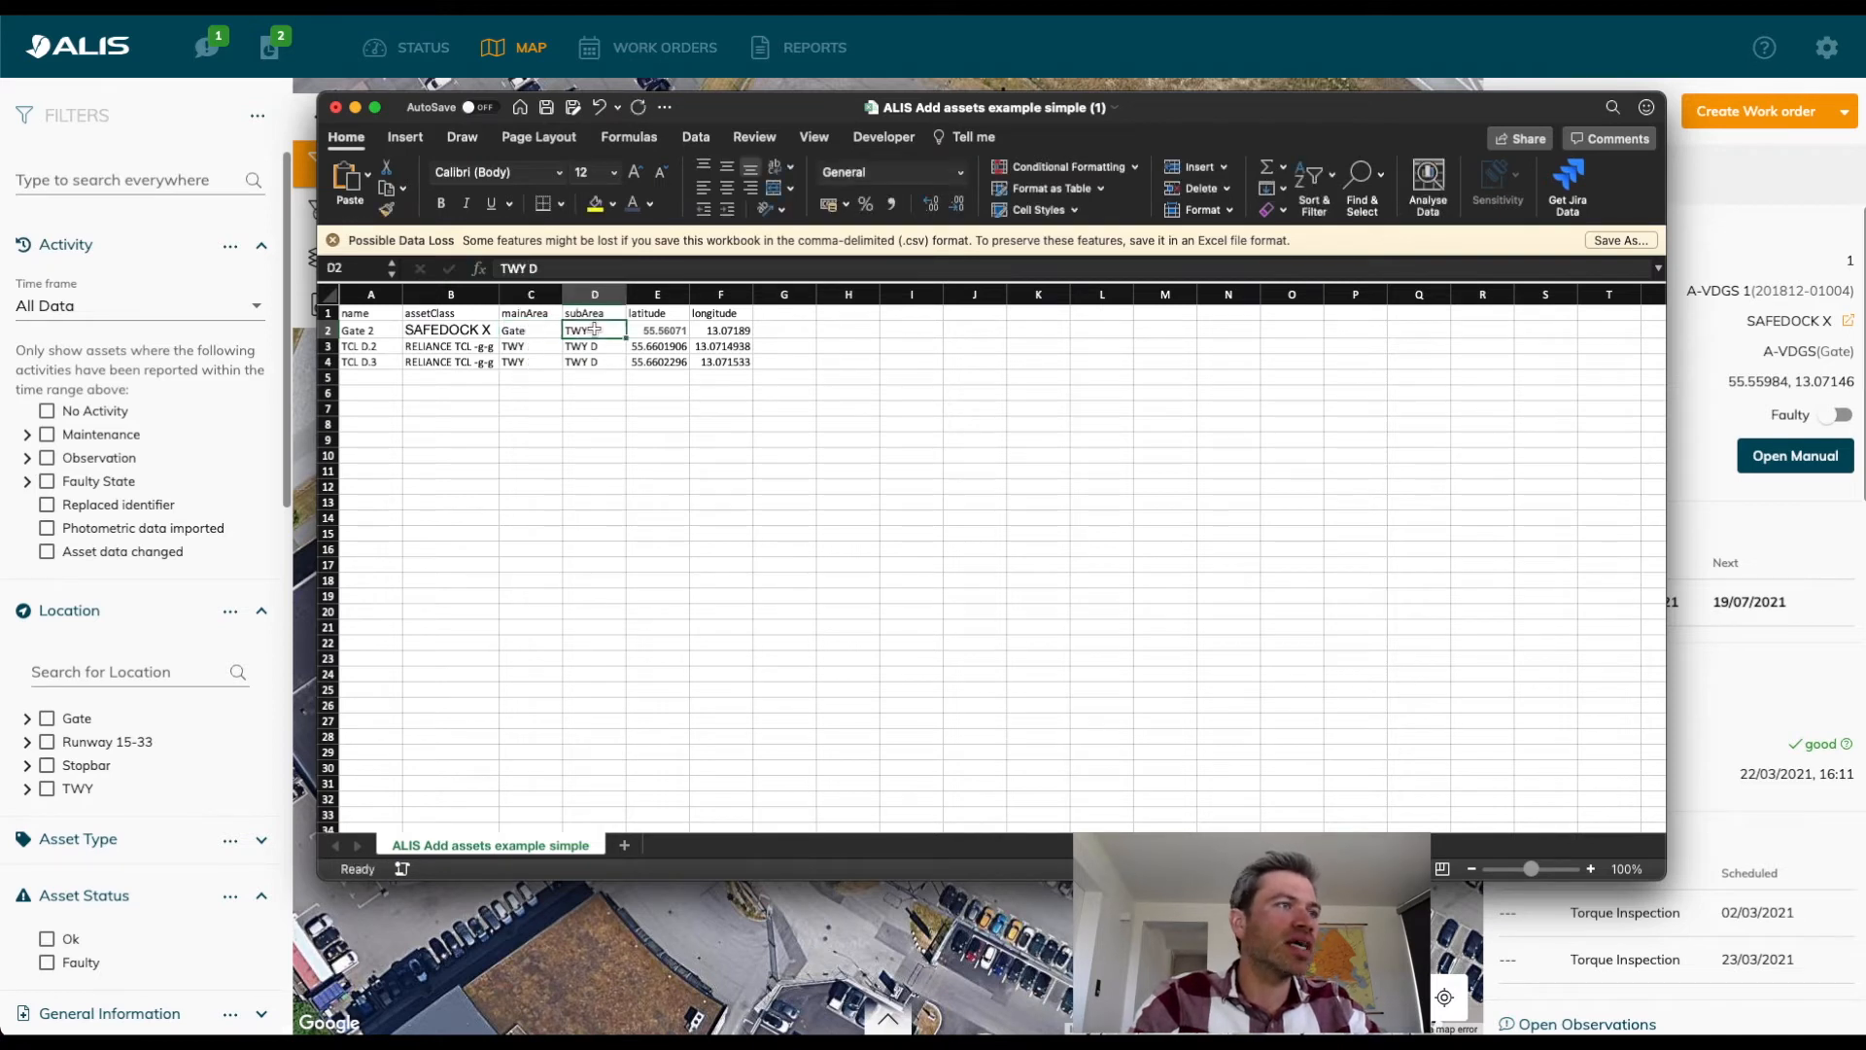
Copy the A-VDGS sub-location under Gate from the ALIS location filter and paste it as Gate 2's subArea in Excel.
click(28, 725)
click(28, 721)
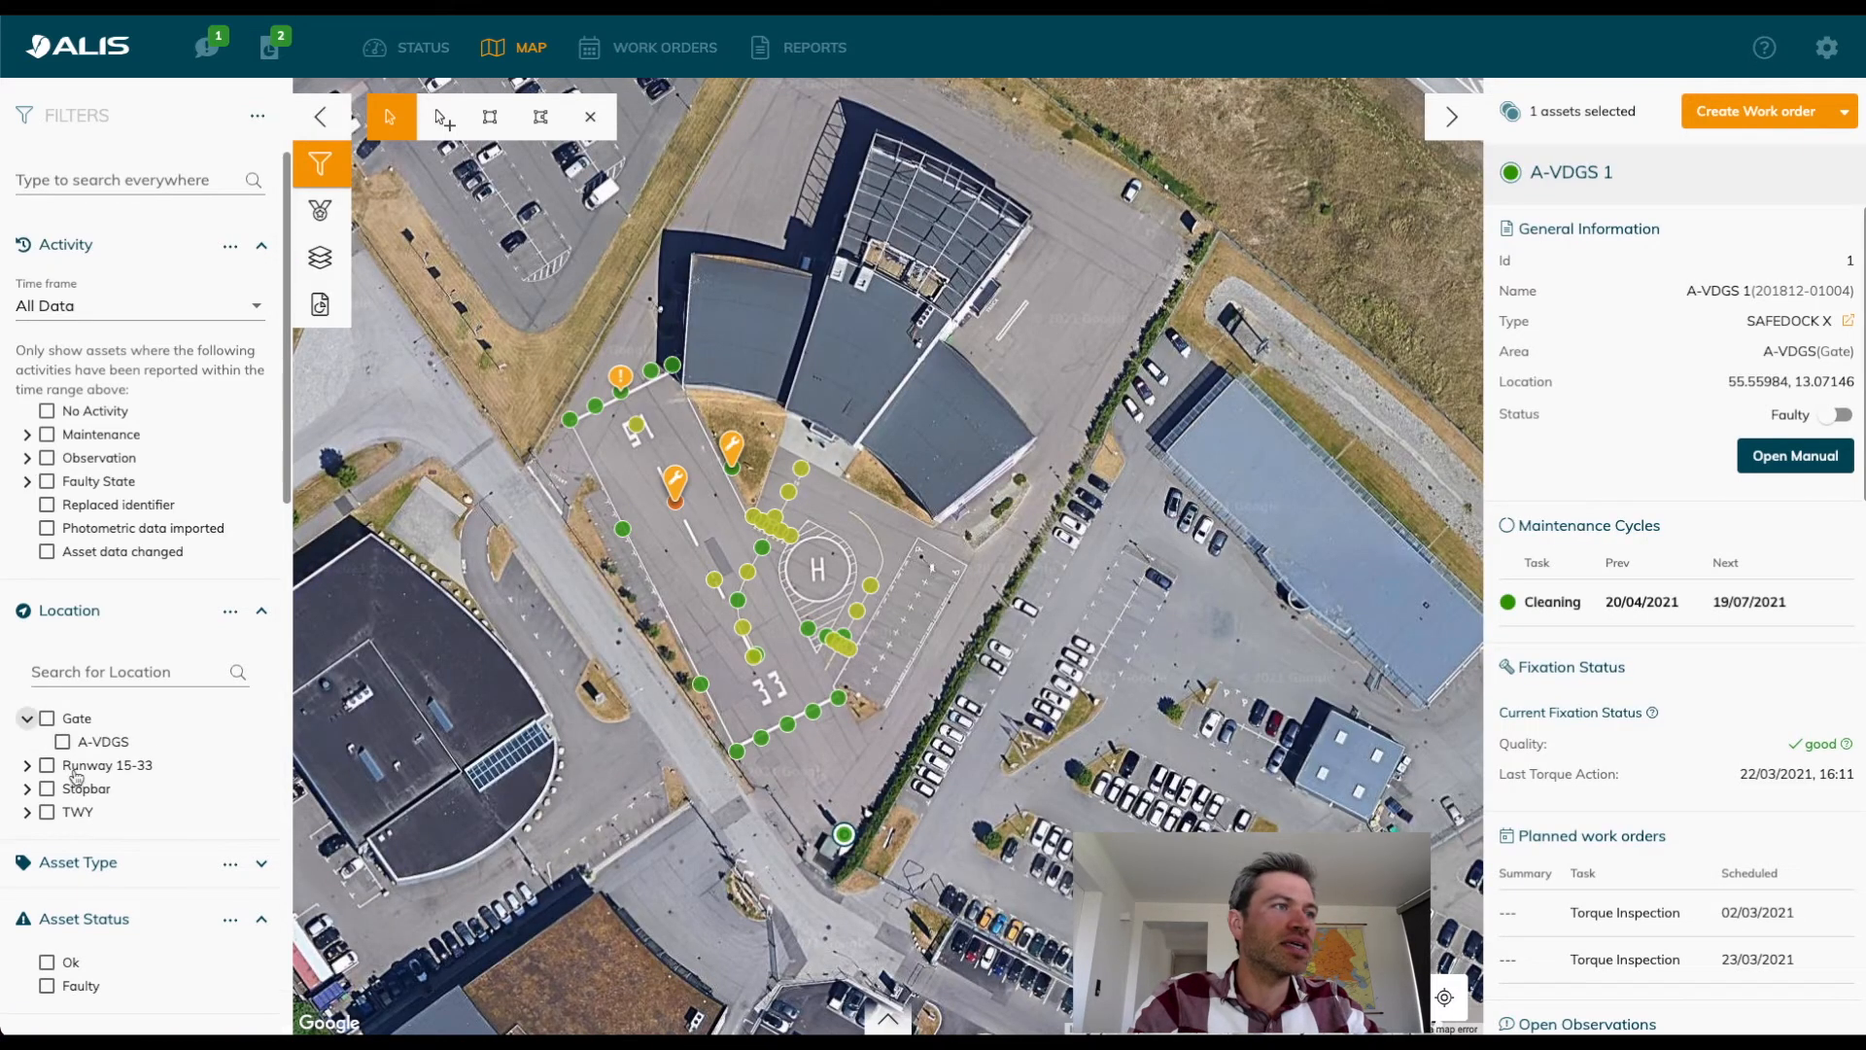
drag(134, 743, 83, 744)
key(super+c)
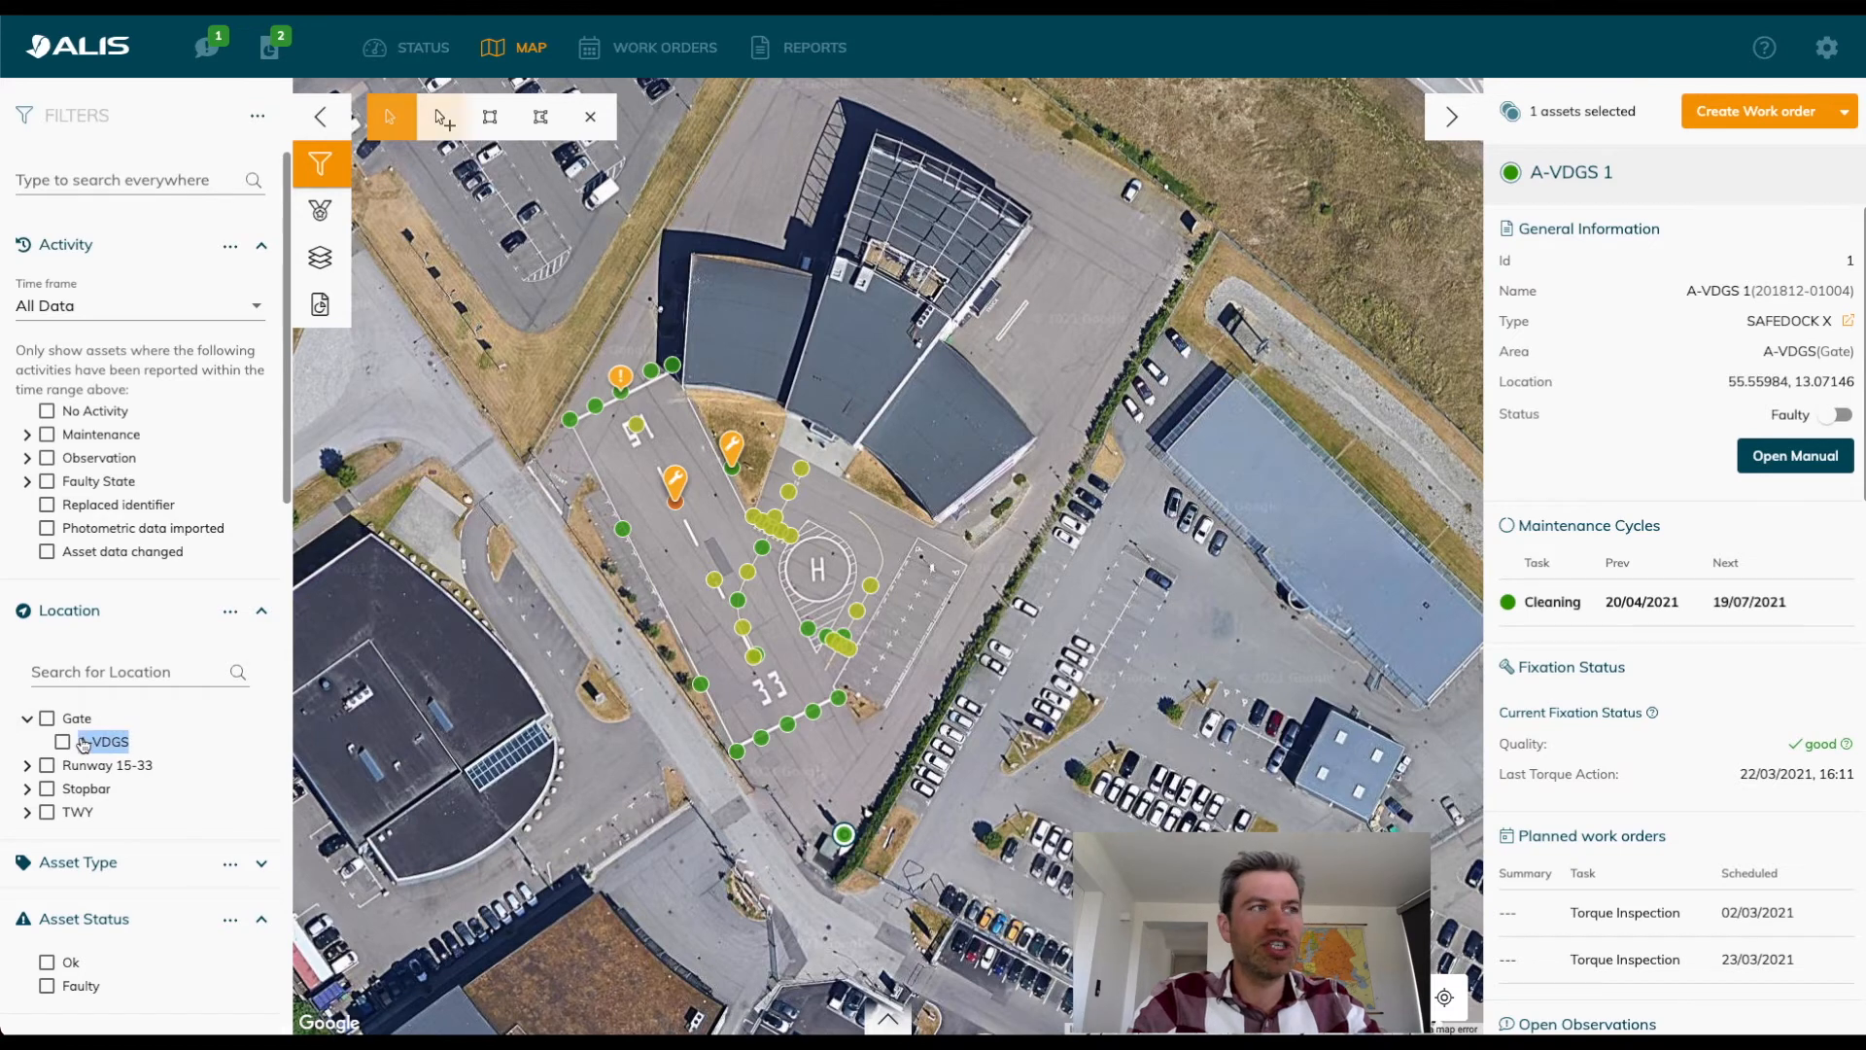
key(ctrl+Up)
click(1248, 669)
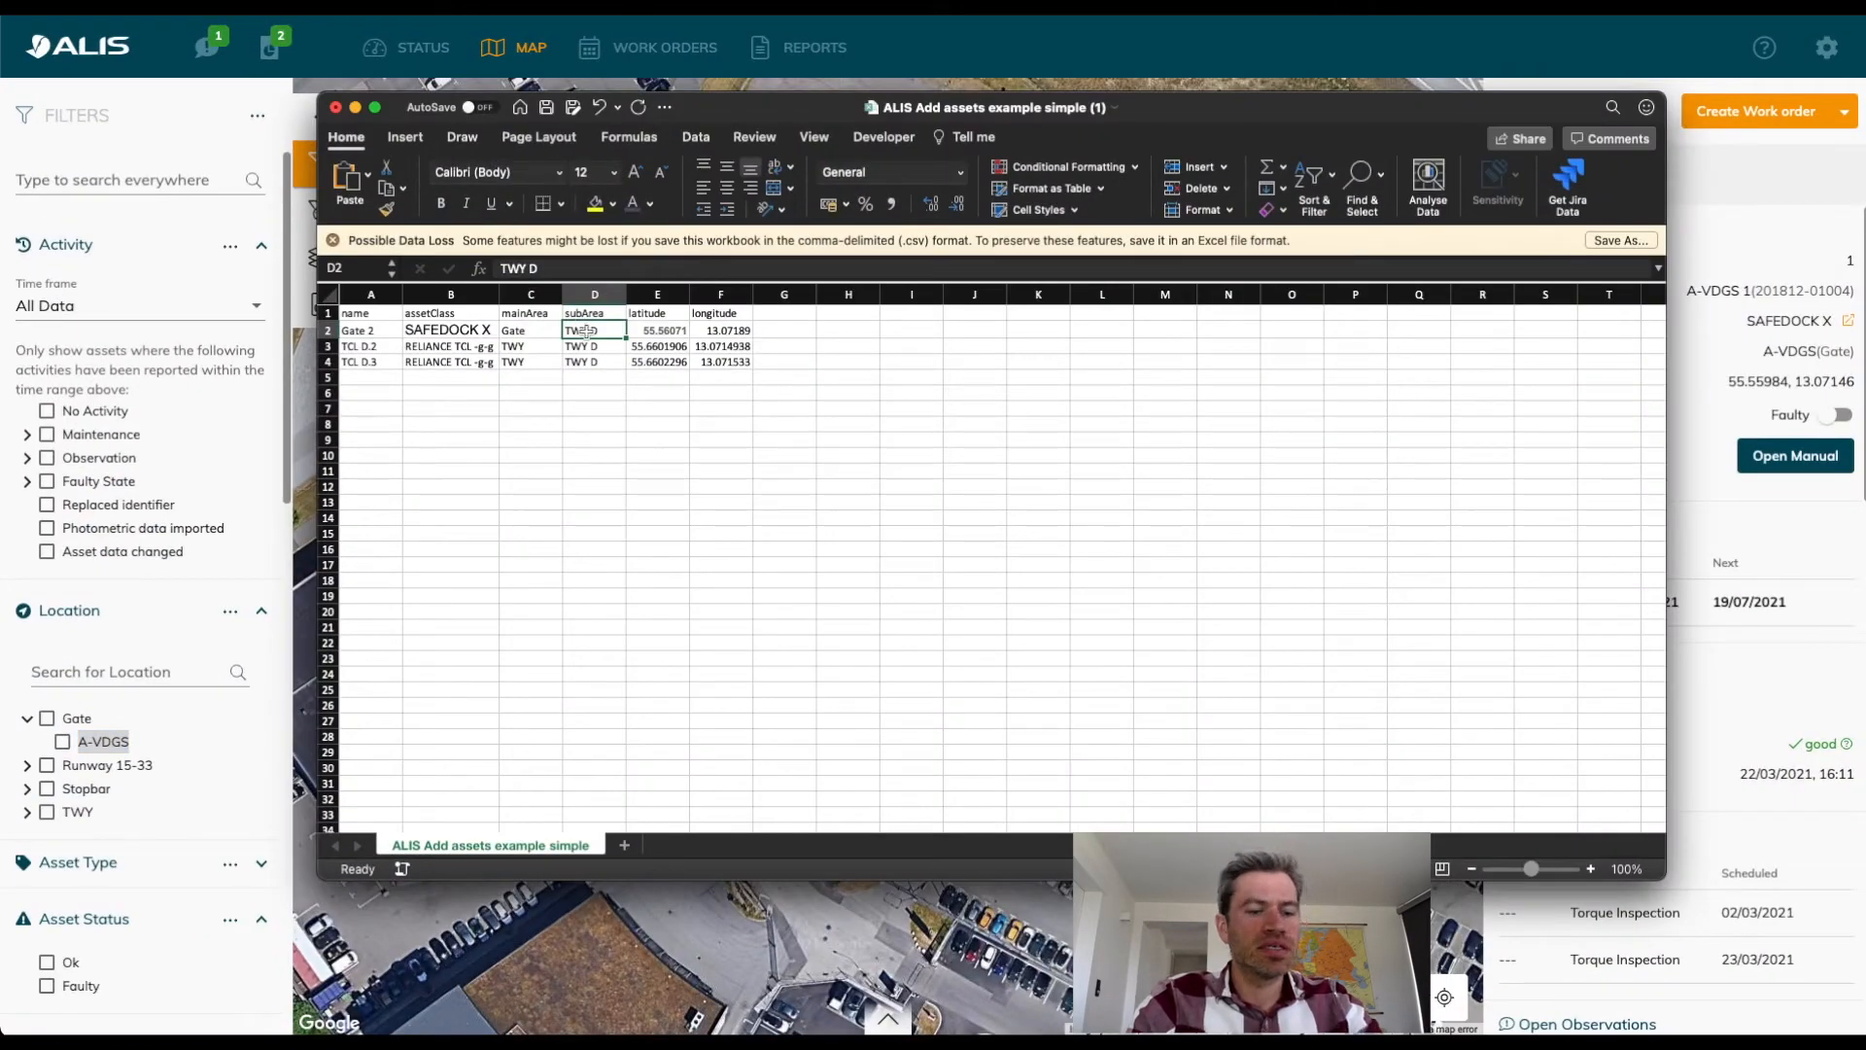
key(super+v)
Delete the leftover sample rows TCL D.2 and TCL D.3 from the import sheet.
drag(720, 361, 345, 348)
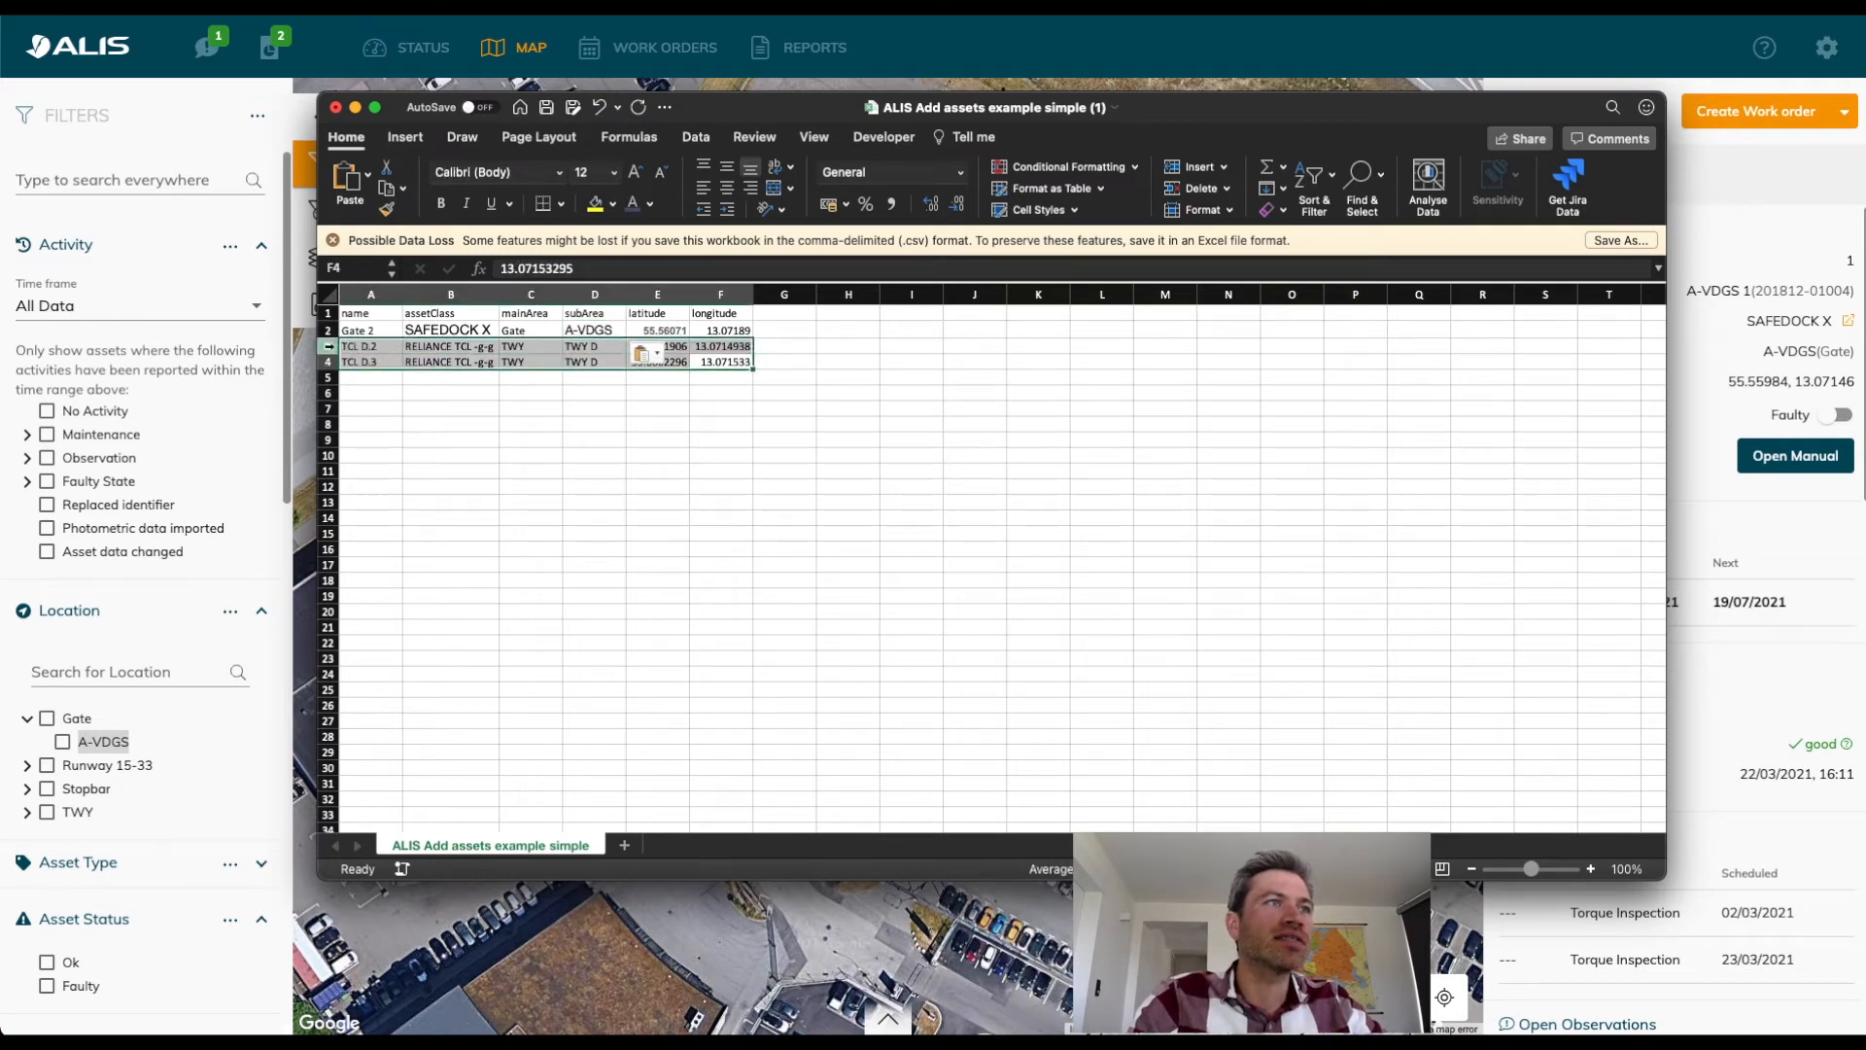
right_click(329, 346)
click(649, 507)
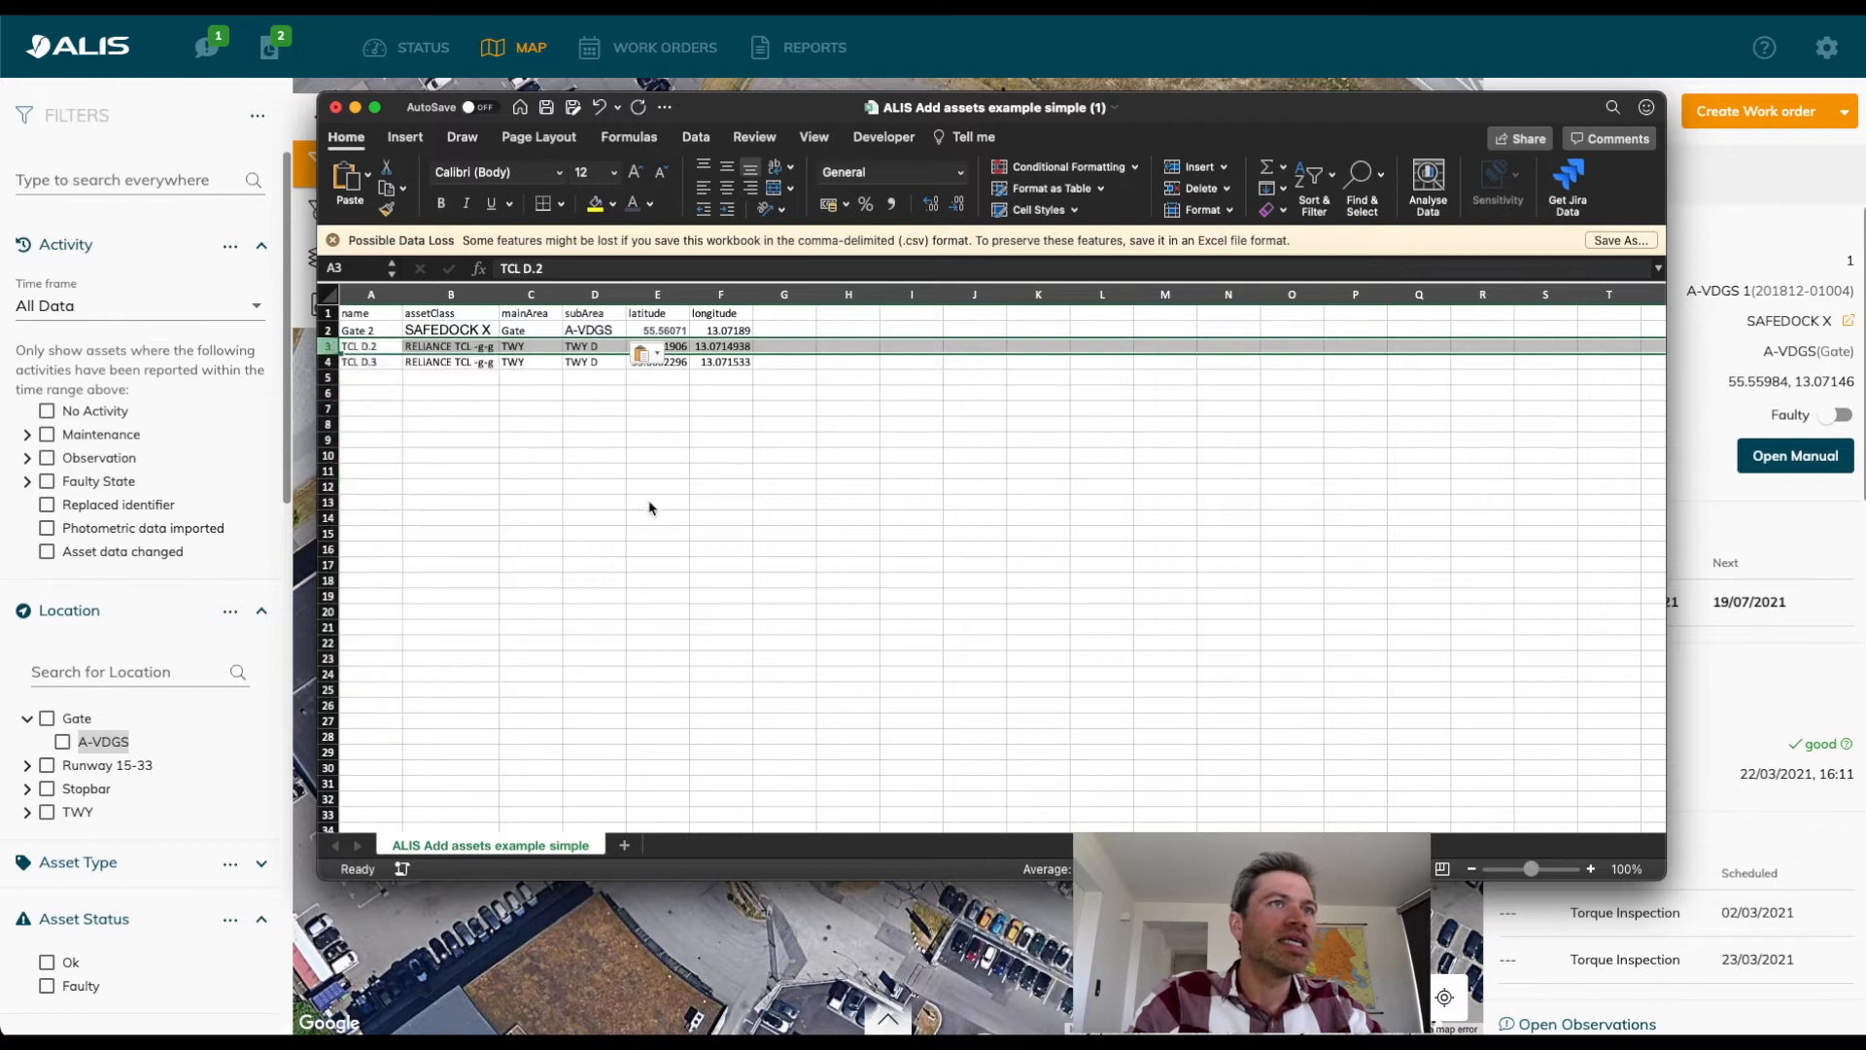
click(650, 504)
drag(328, 349, 327, 350)
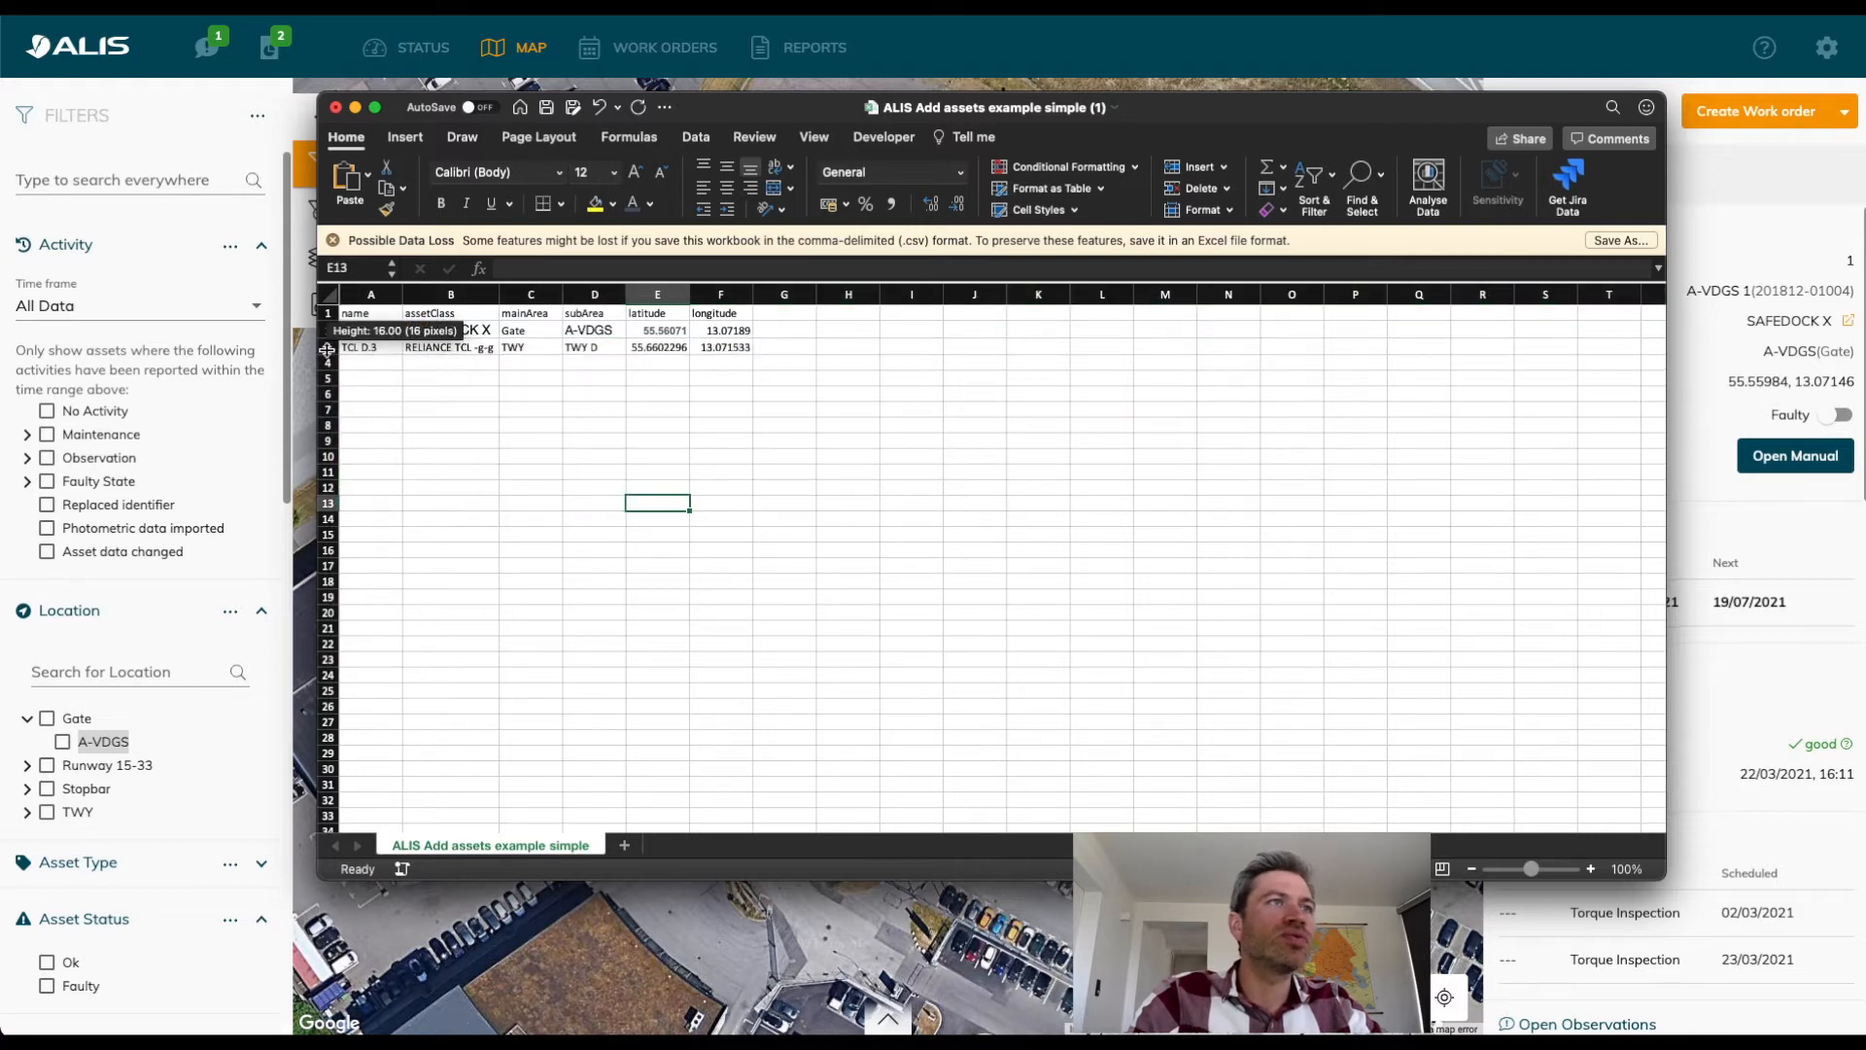
click(328, 348)
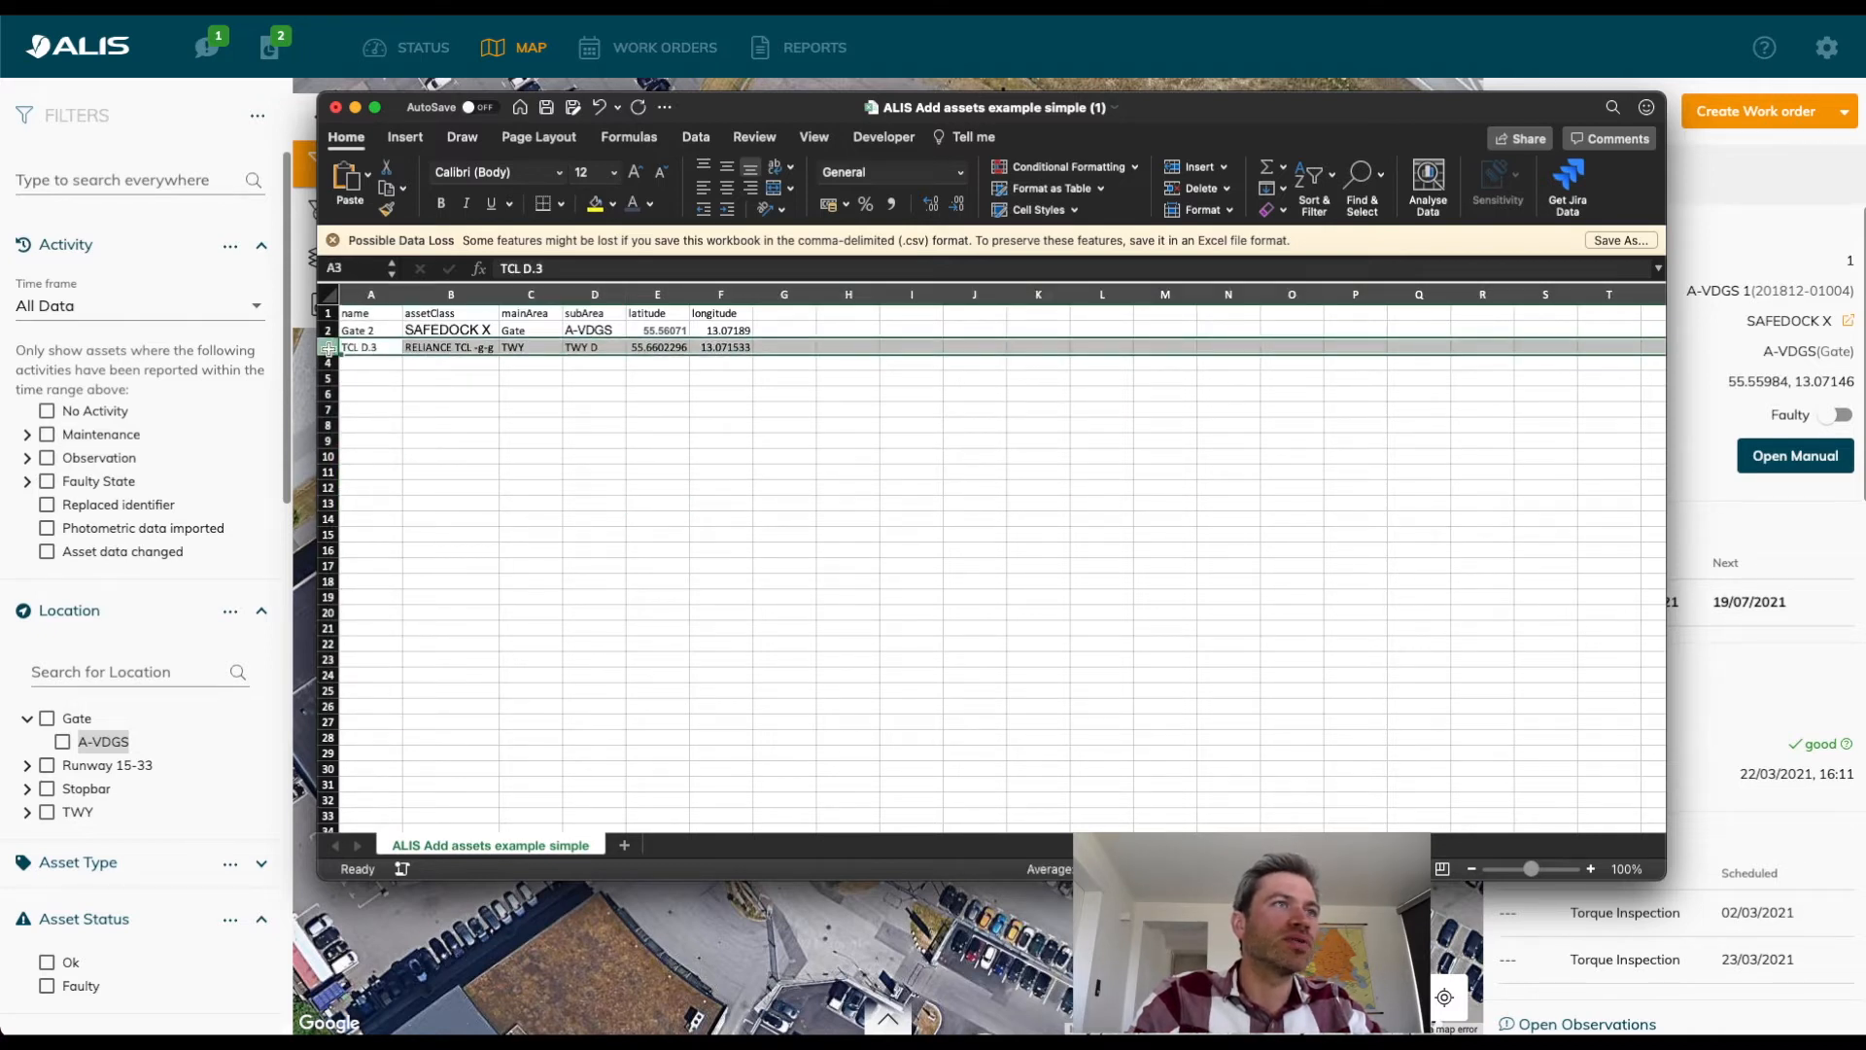
right_click(328, 348)
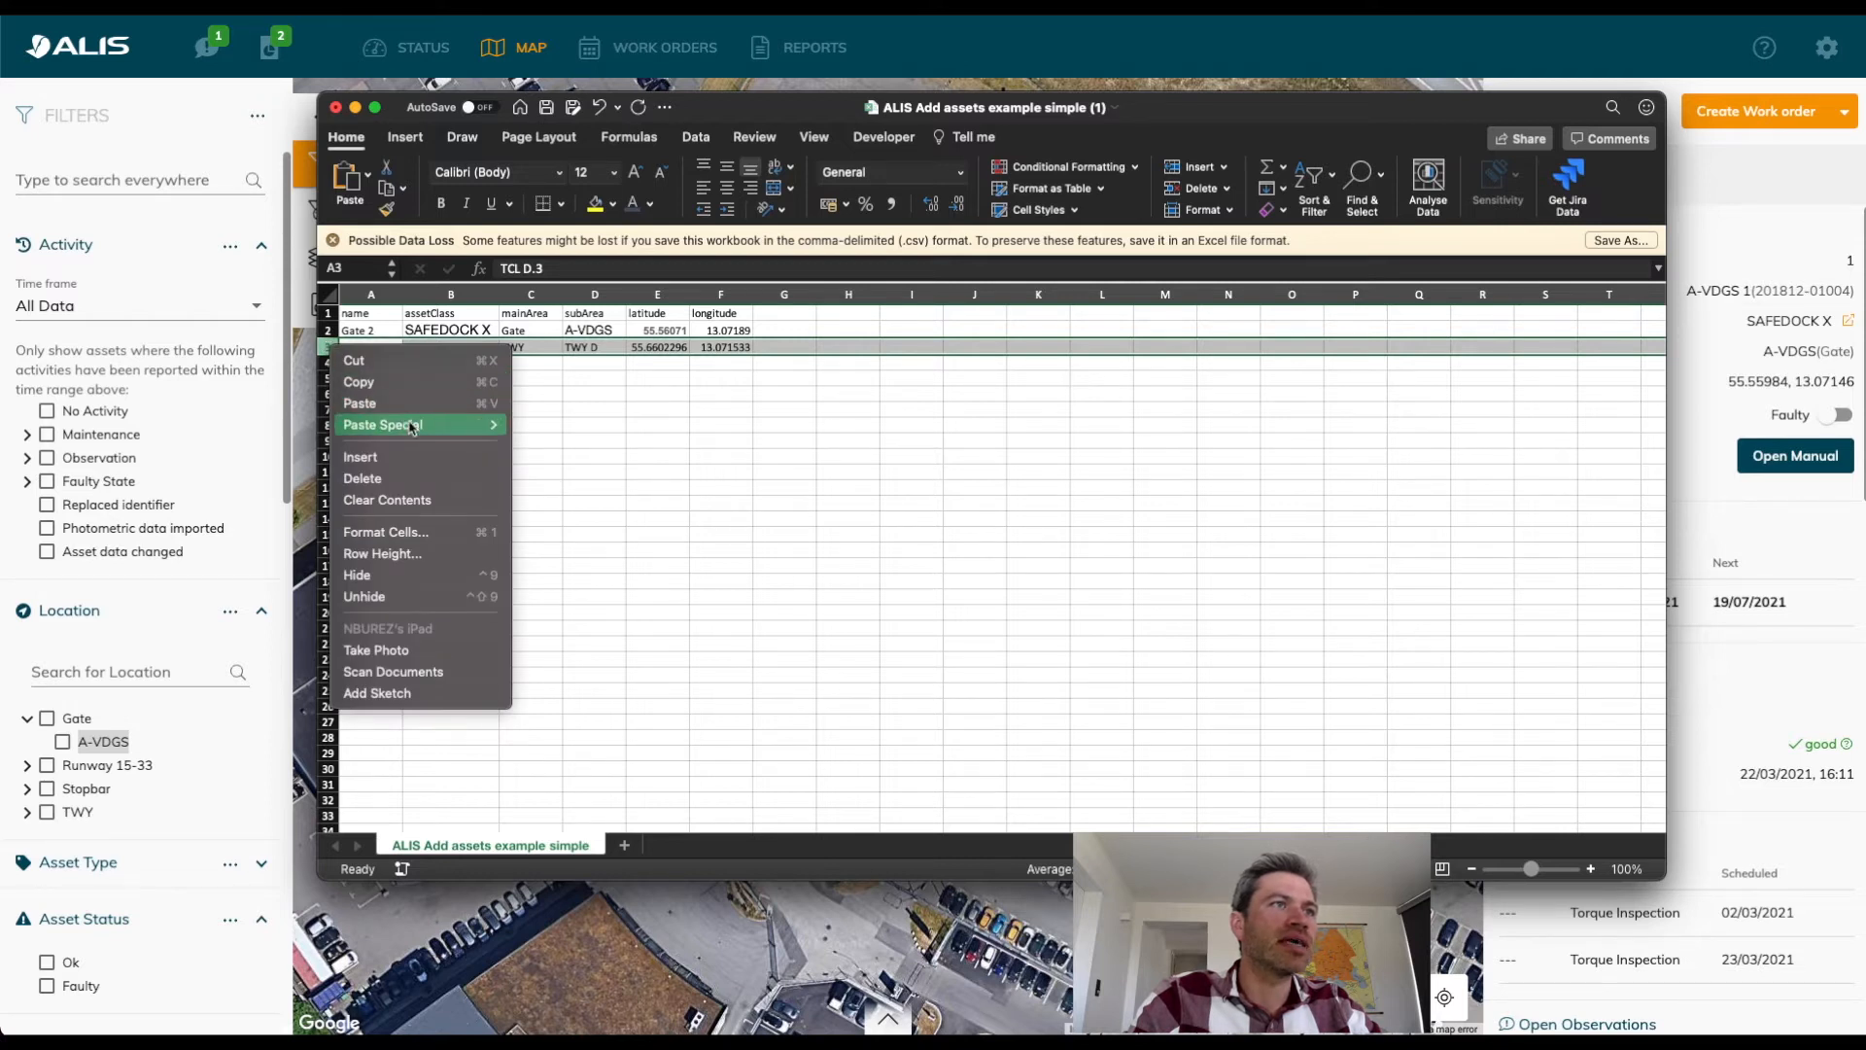
click(409, 479)
click(451, 375)
Duplicate the Gate 2 row into the row below and rename the copy as Gate 3.
drag(366, 330, 748, 330)
key(ctrl+c)
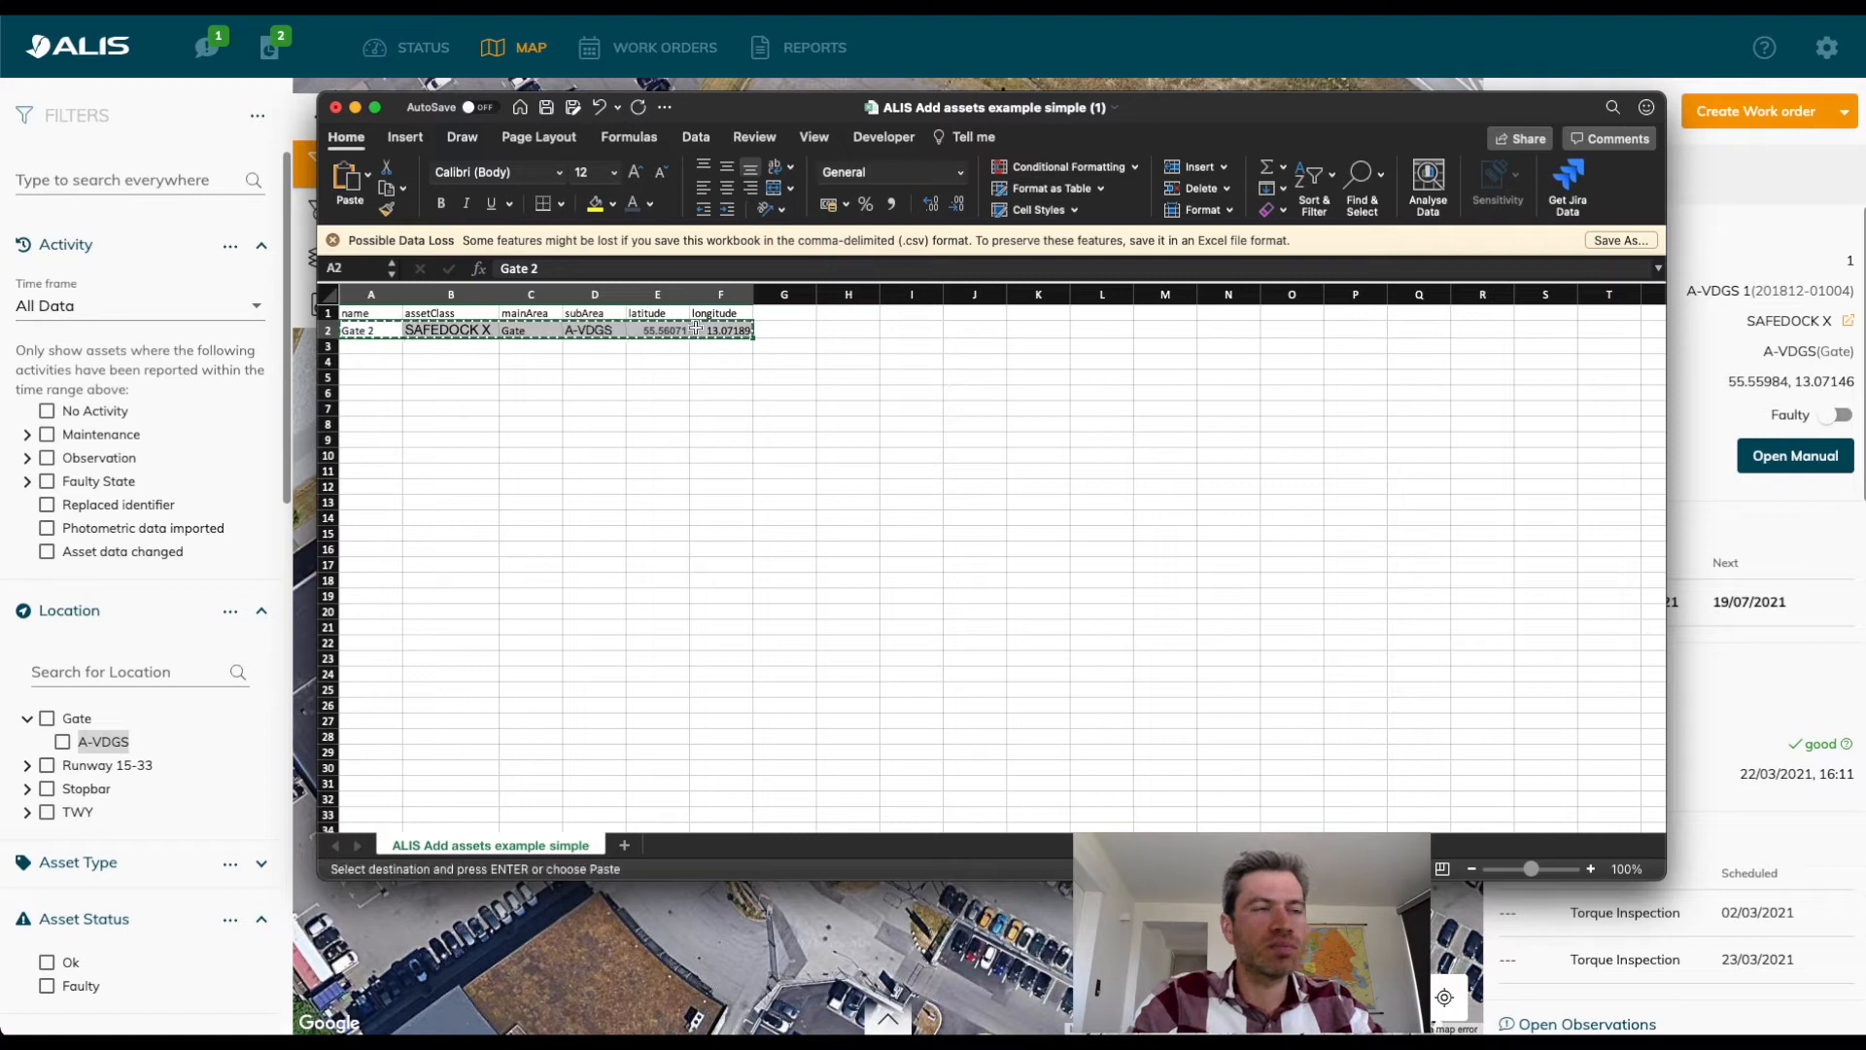
click(371, 344)
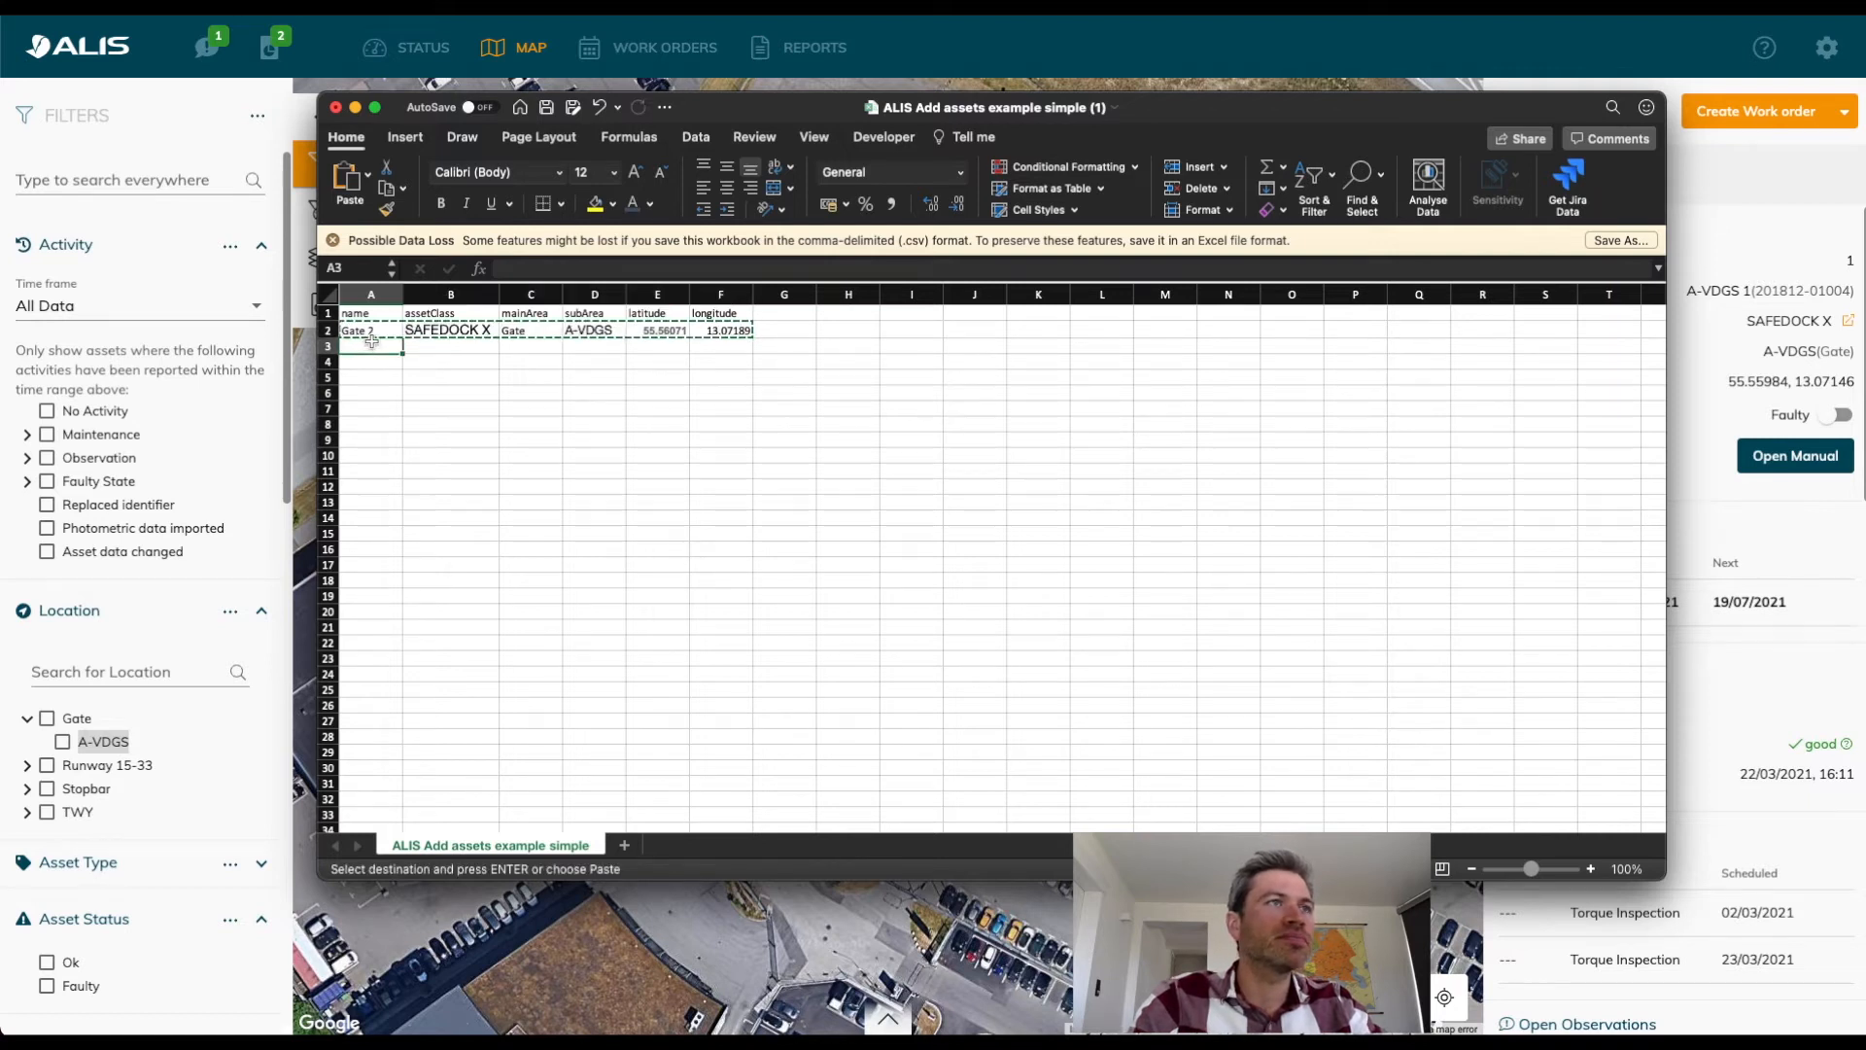
key(ctrl+v)
double_click(378, 347)
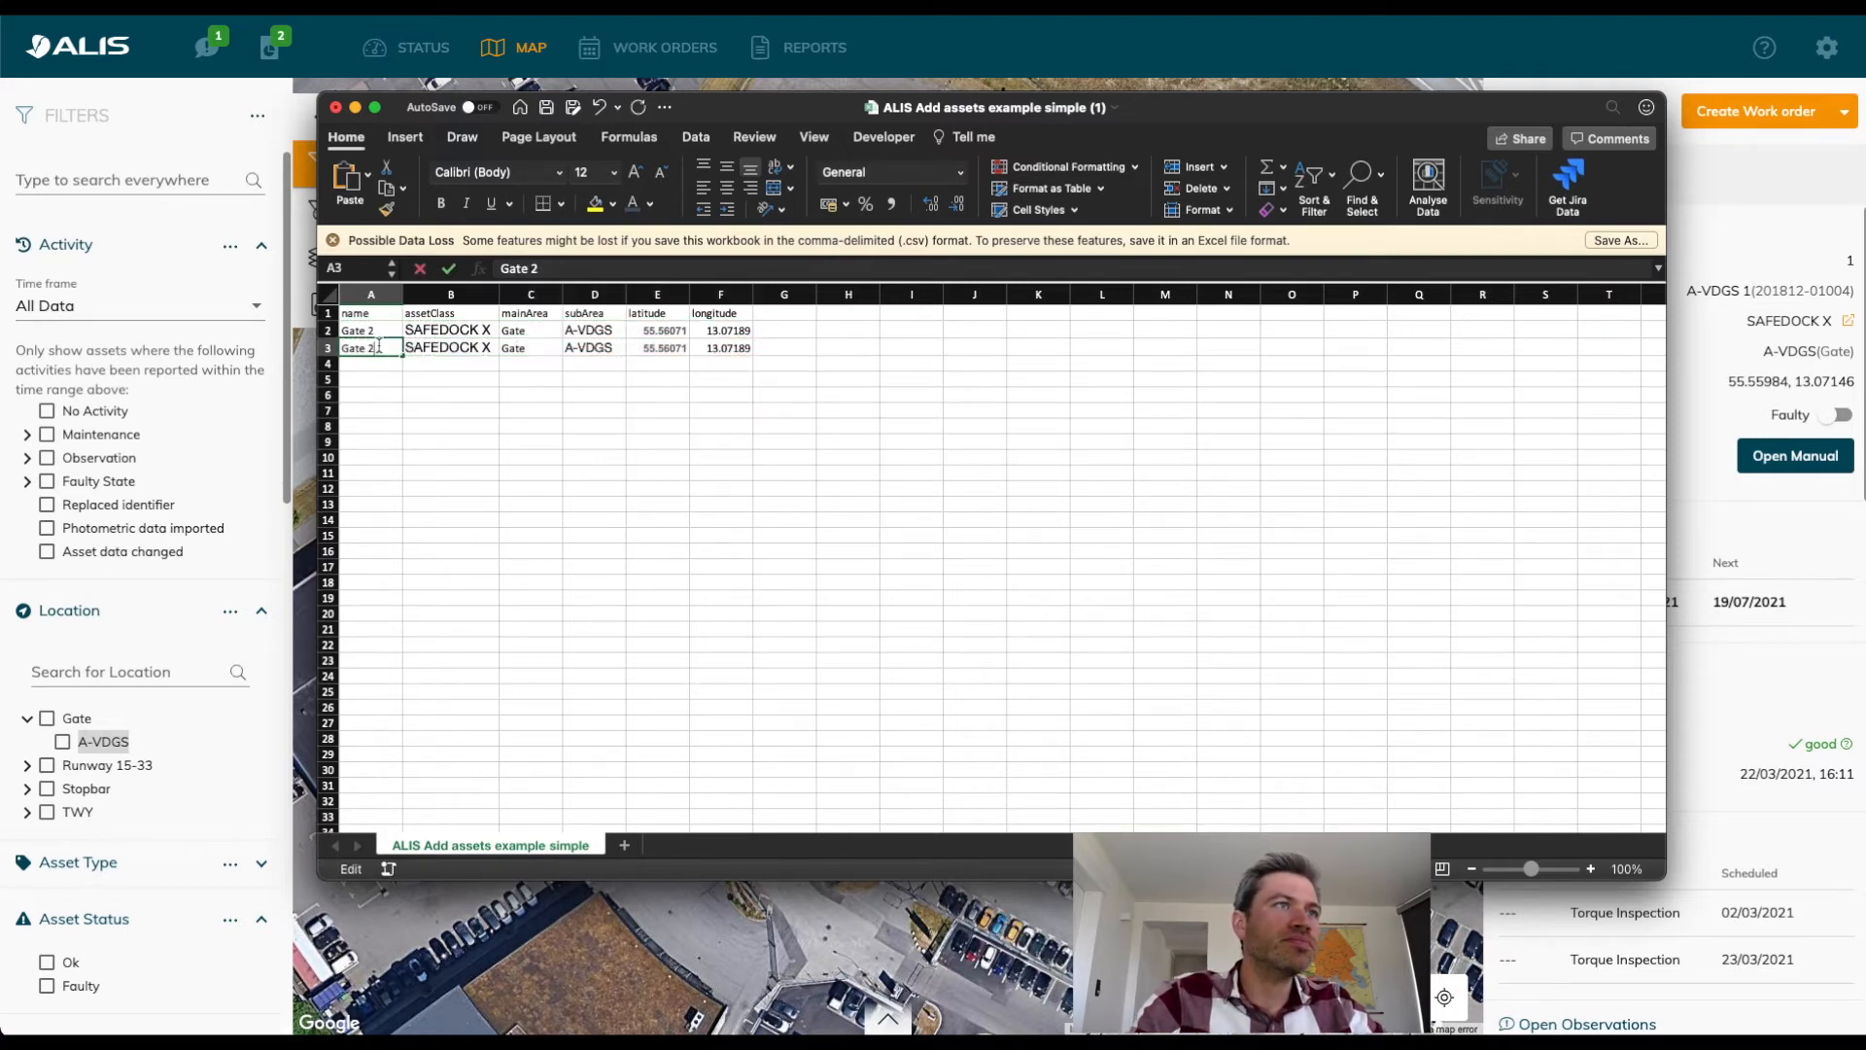
key(BackSpace)
text(3)
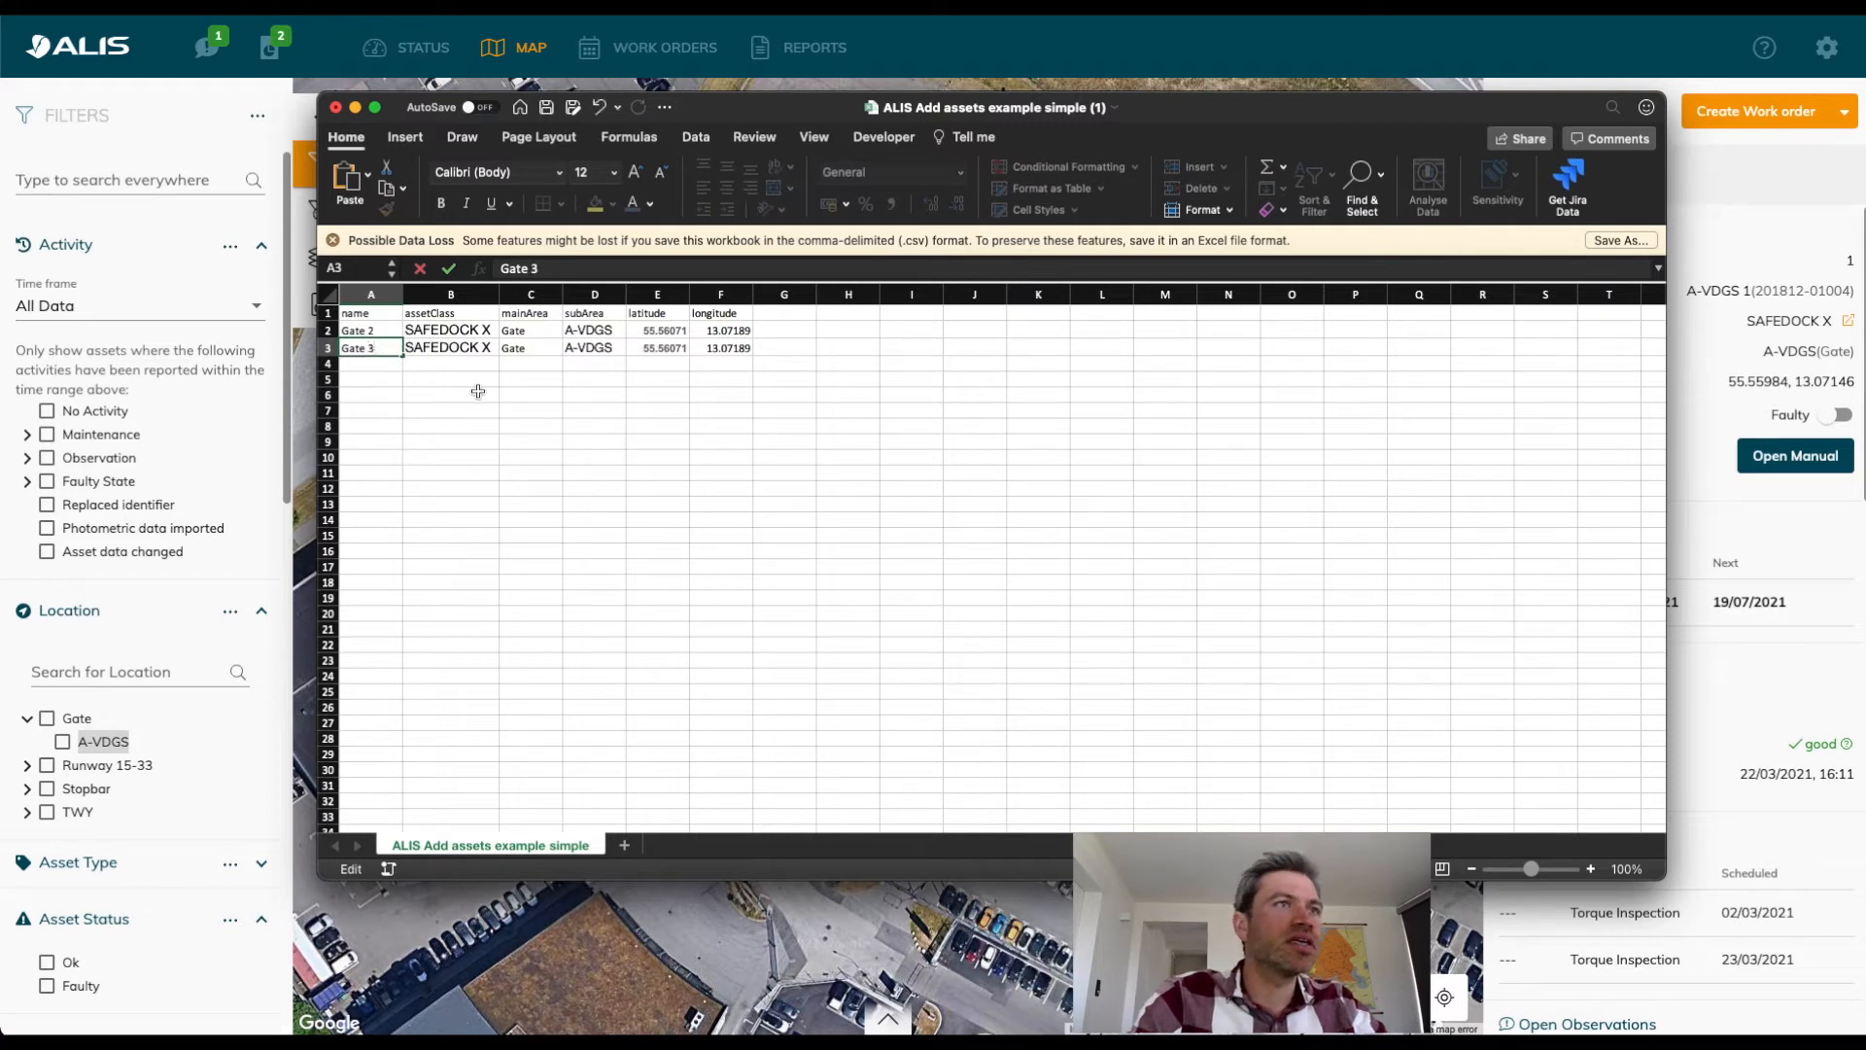
click(479, 391)
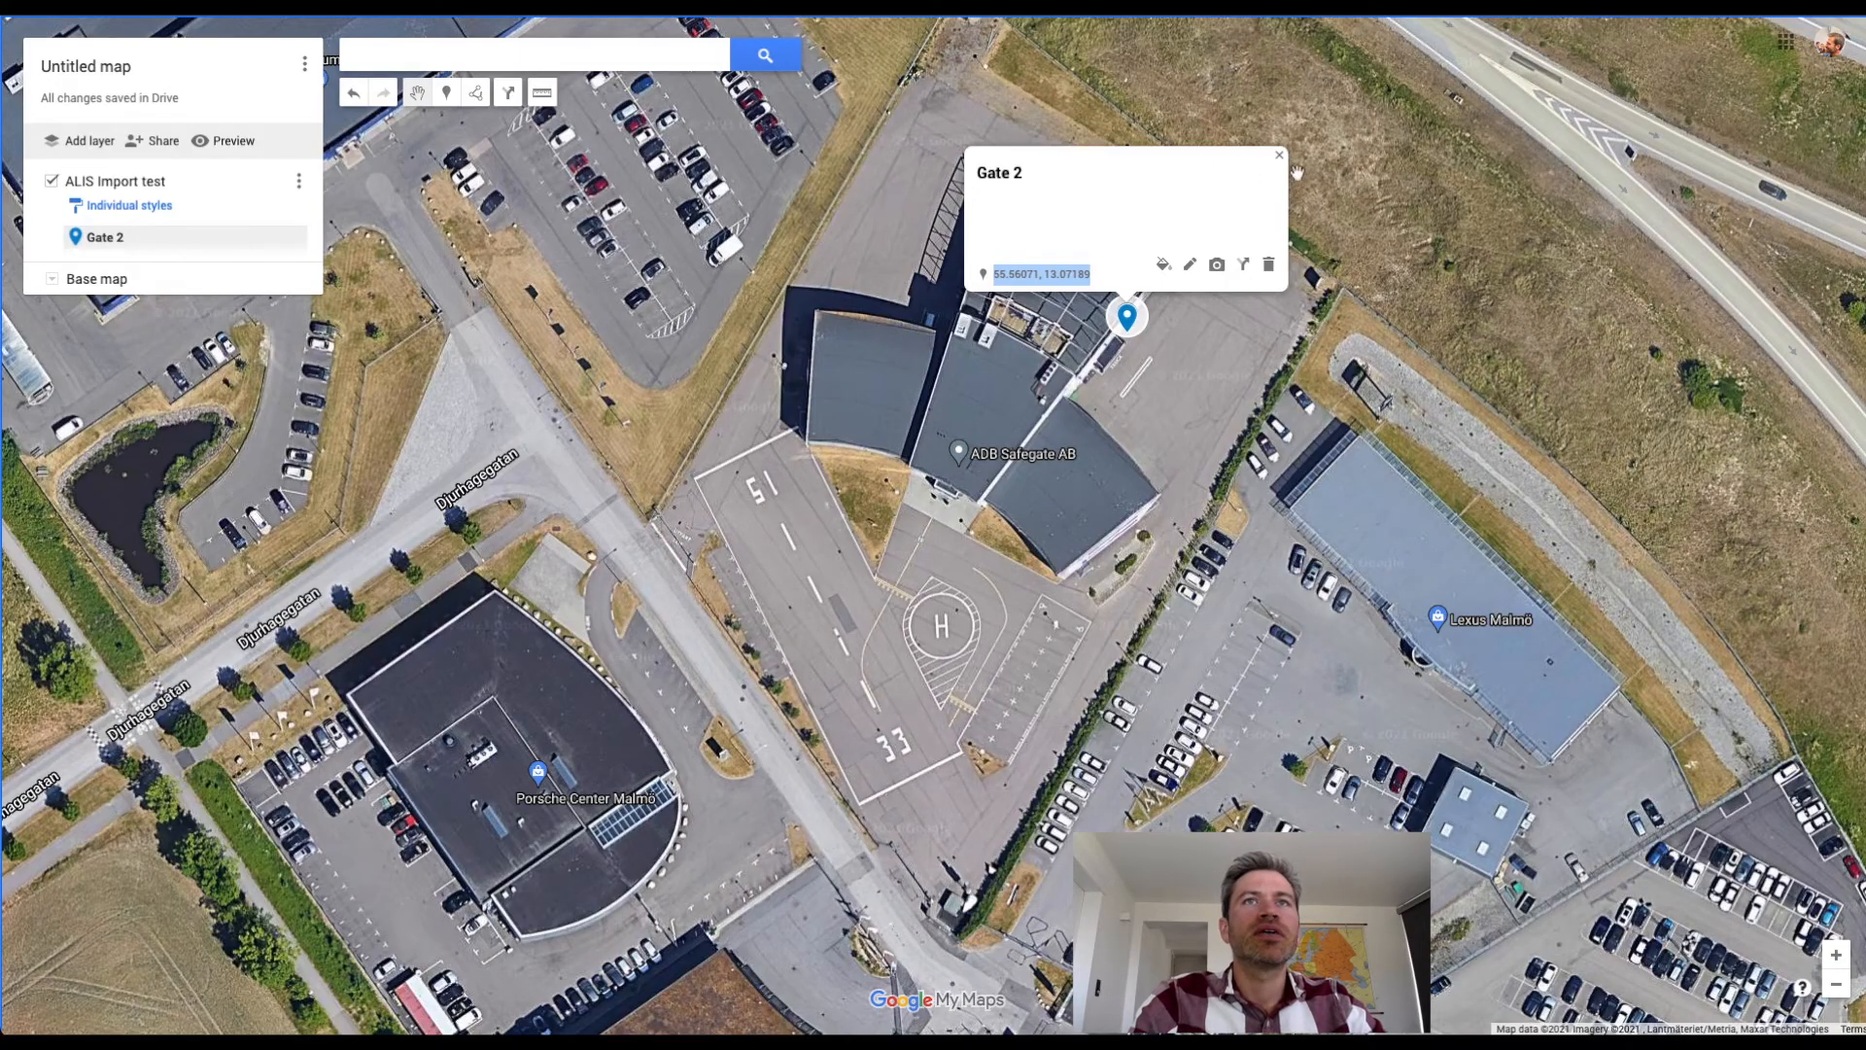
Place a marker at the upper-left corner of the ADB Safegate building on the map and save it as Gate 3.
click(1279, 155)
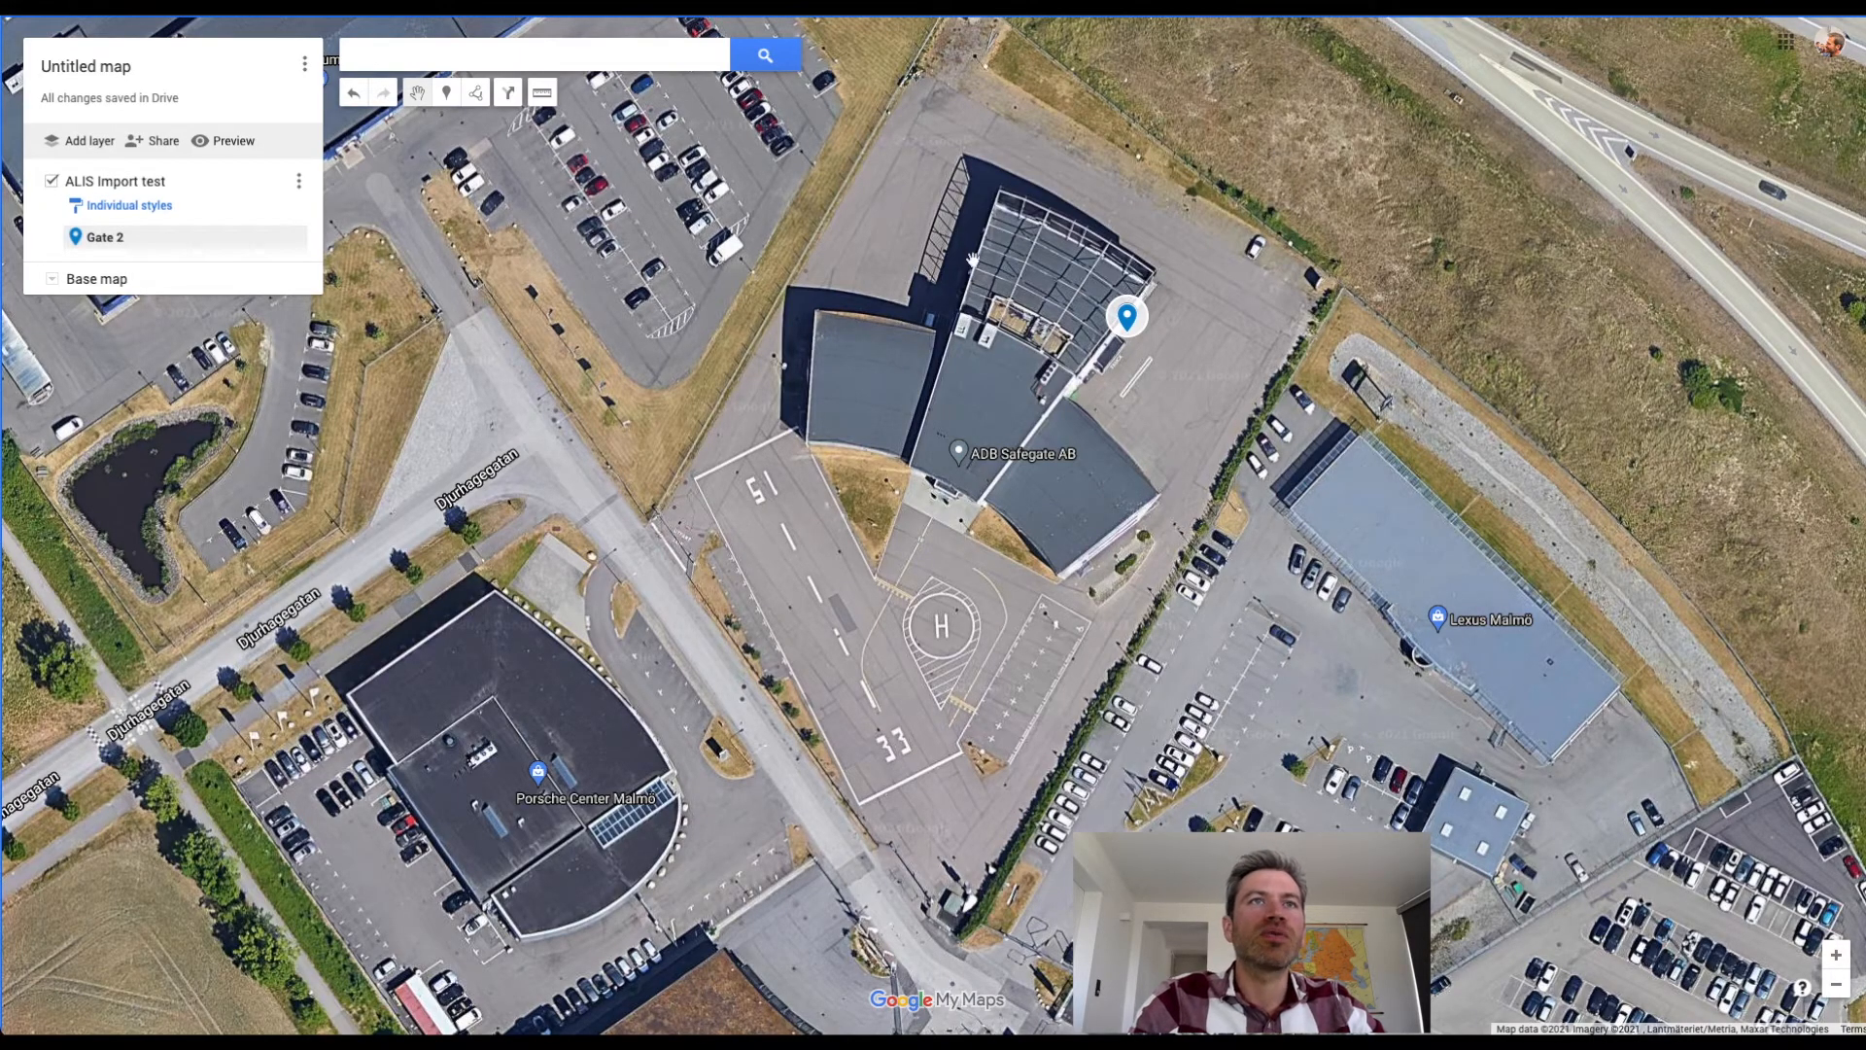
click(972, 260)
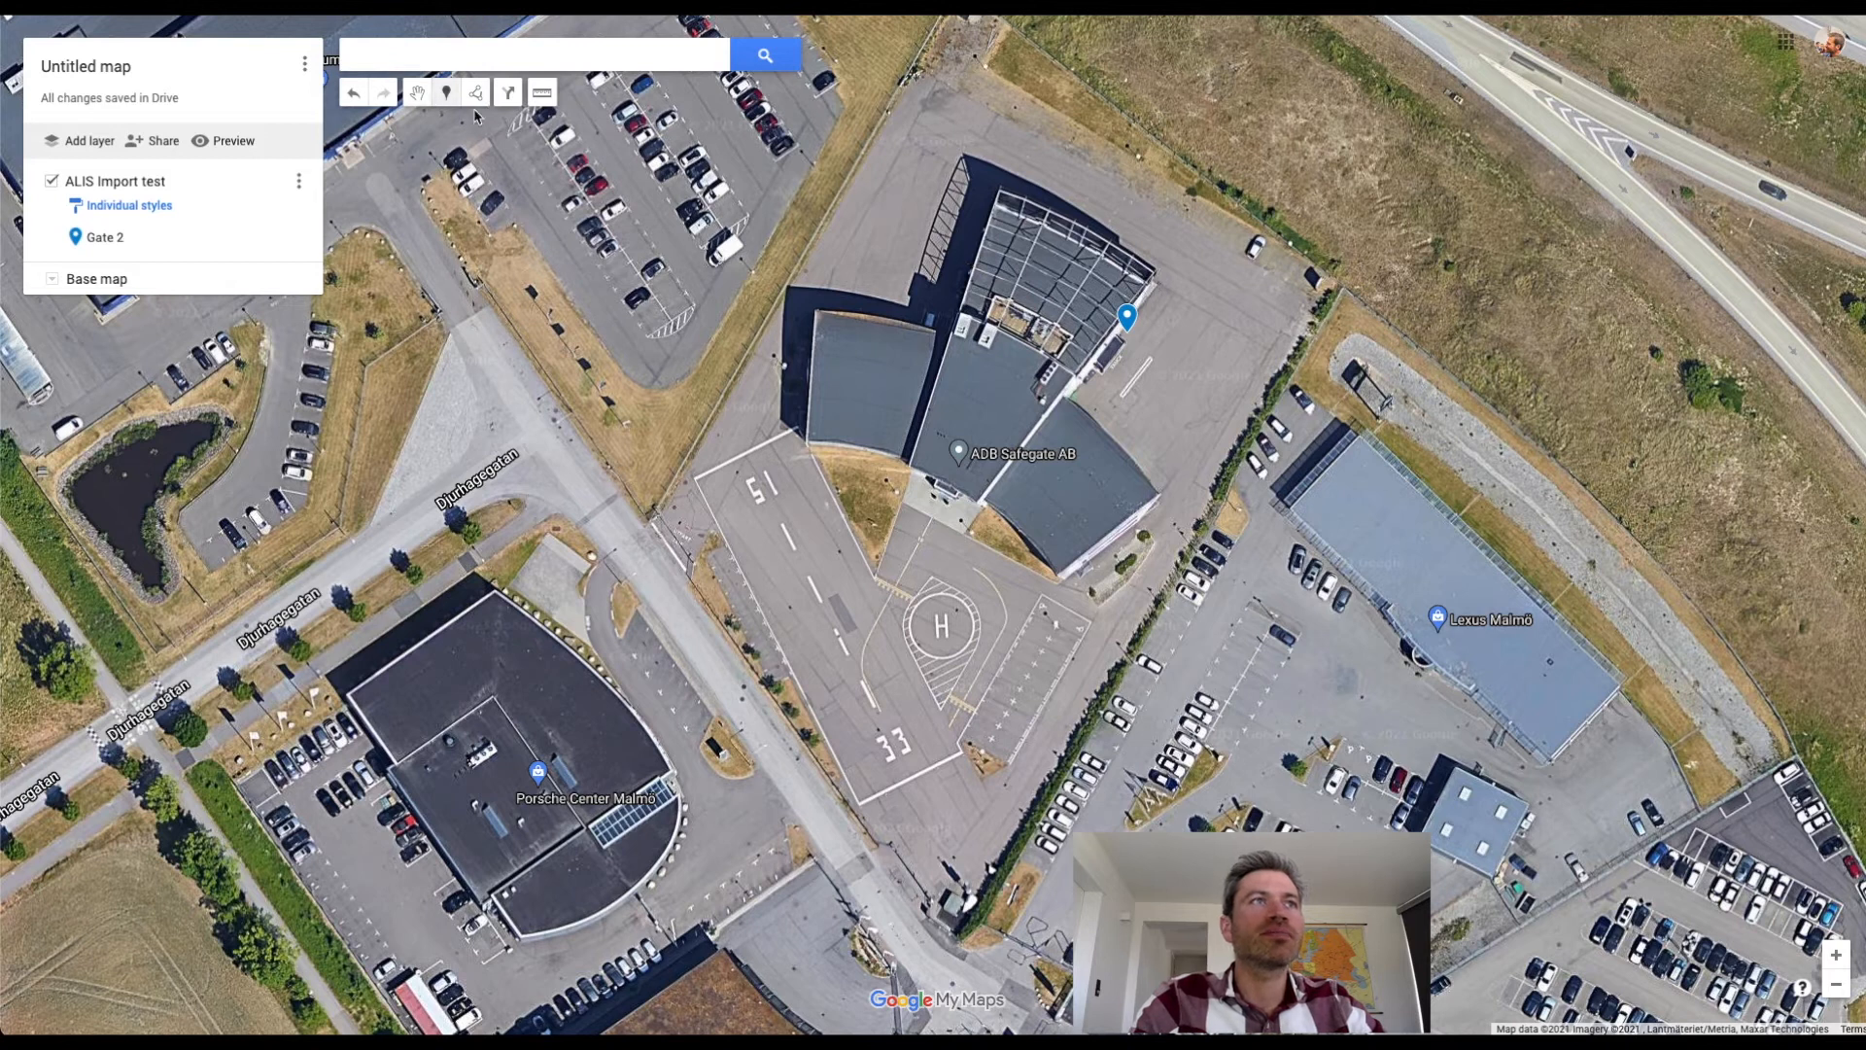
click(970, 256)
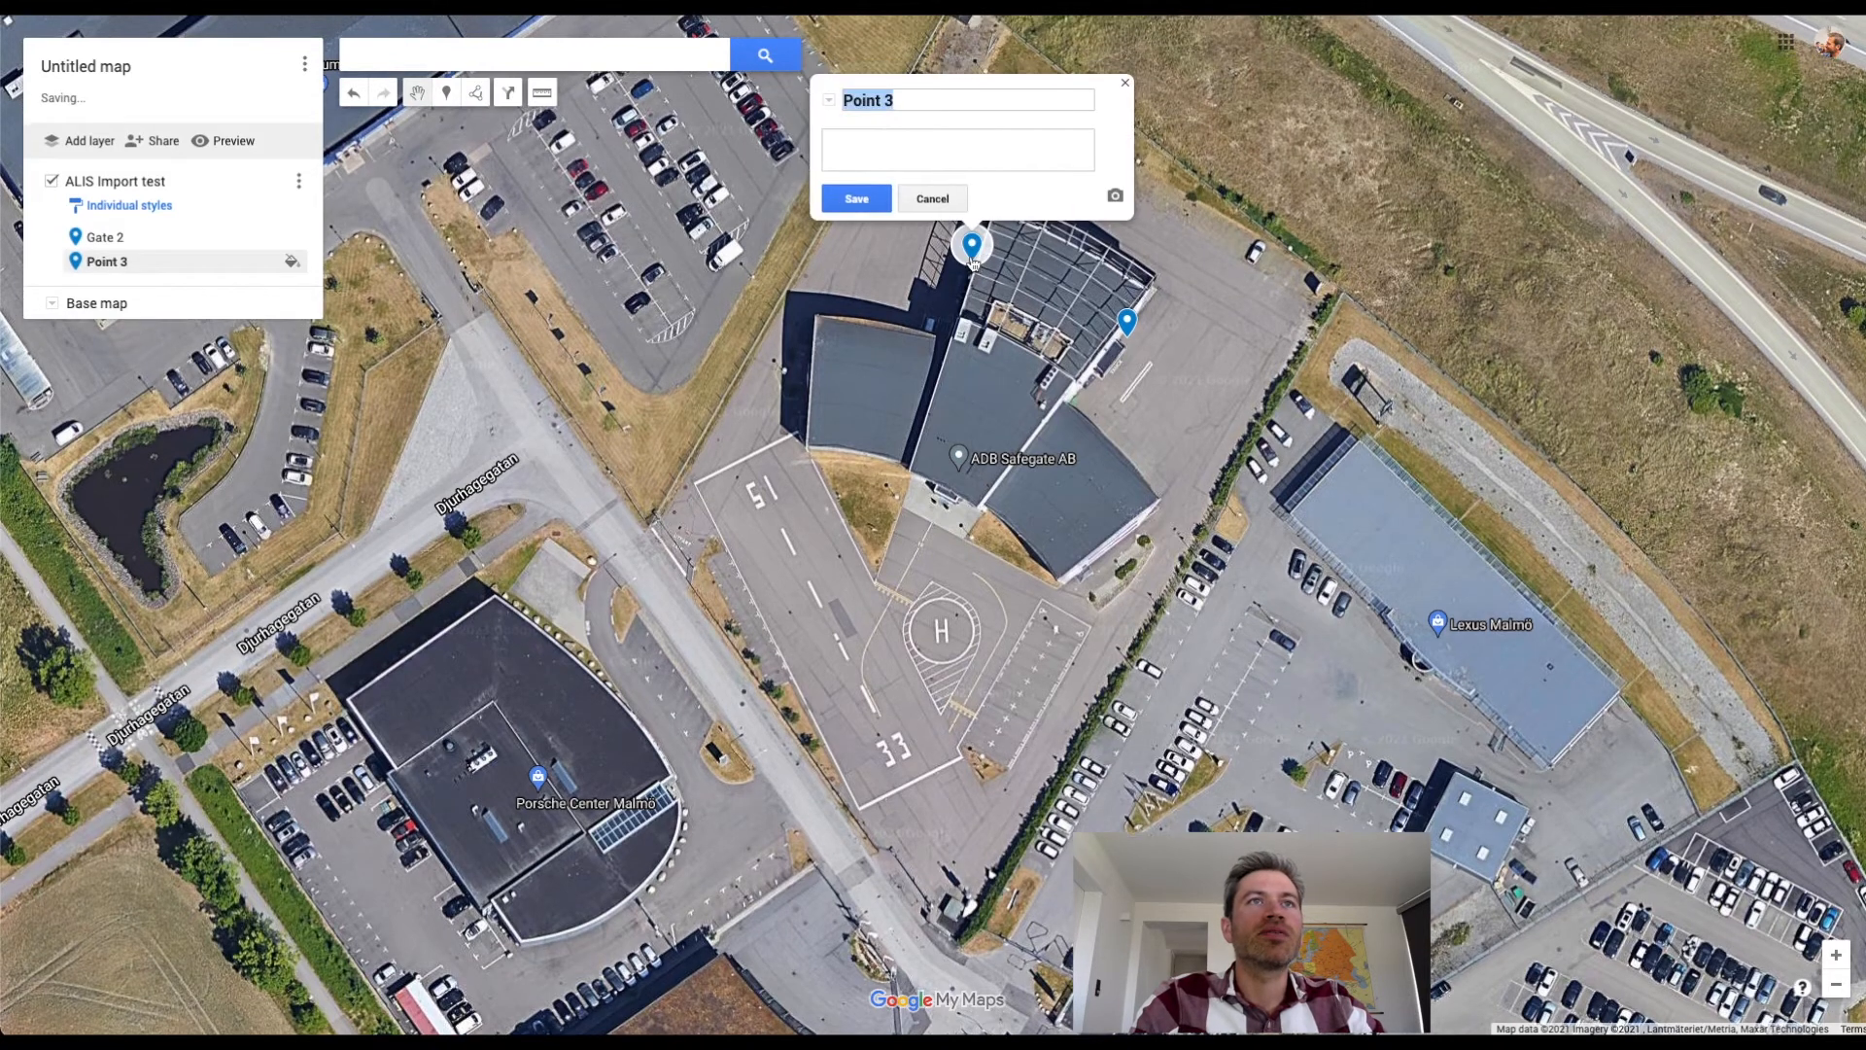
text(Gate)
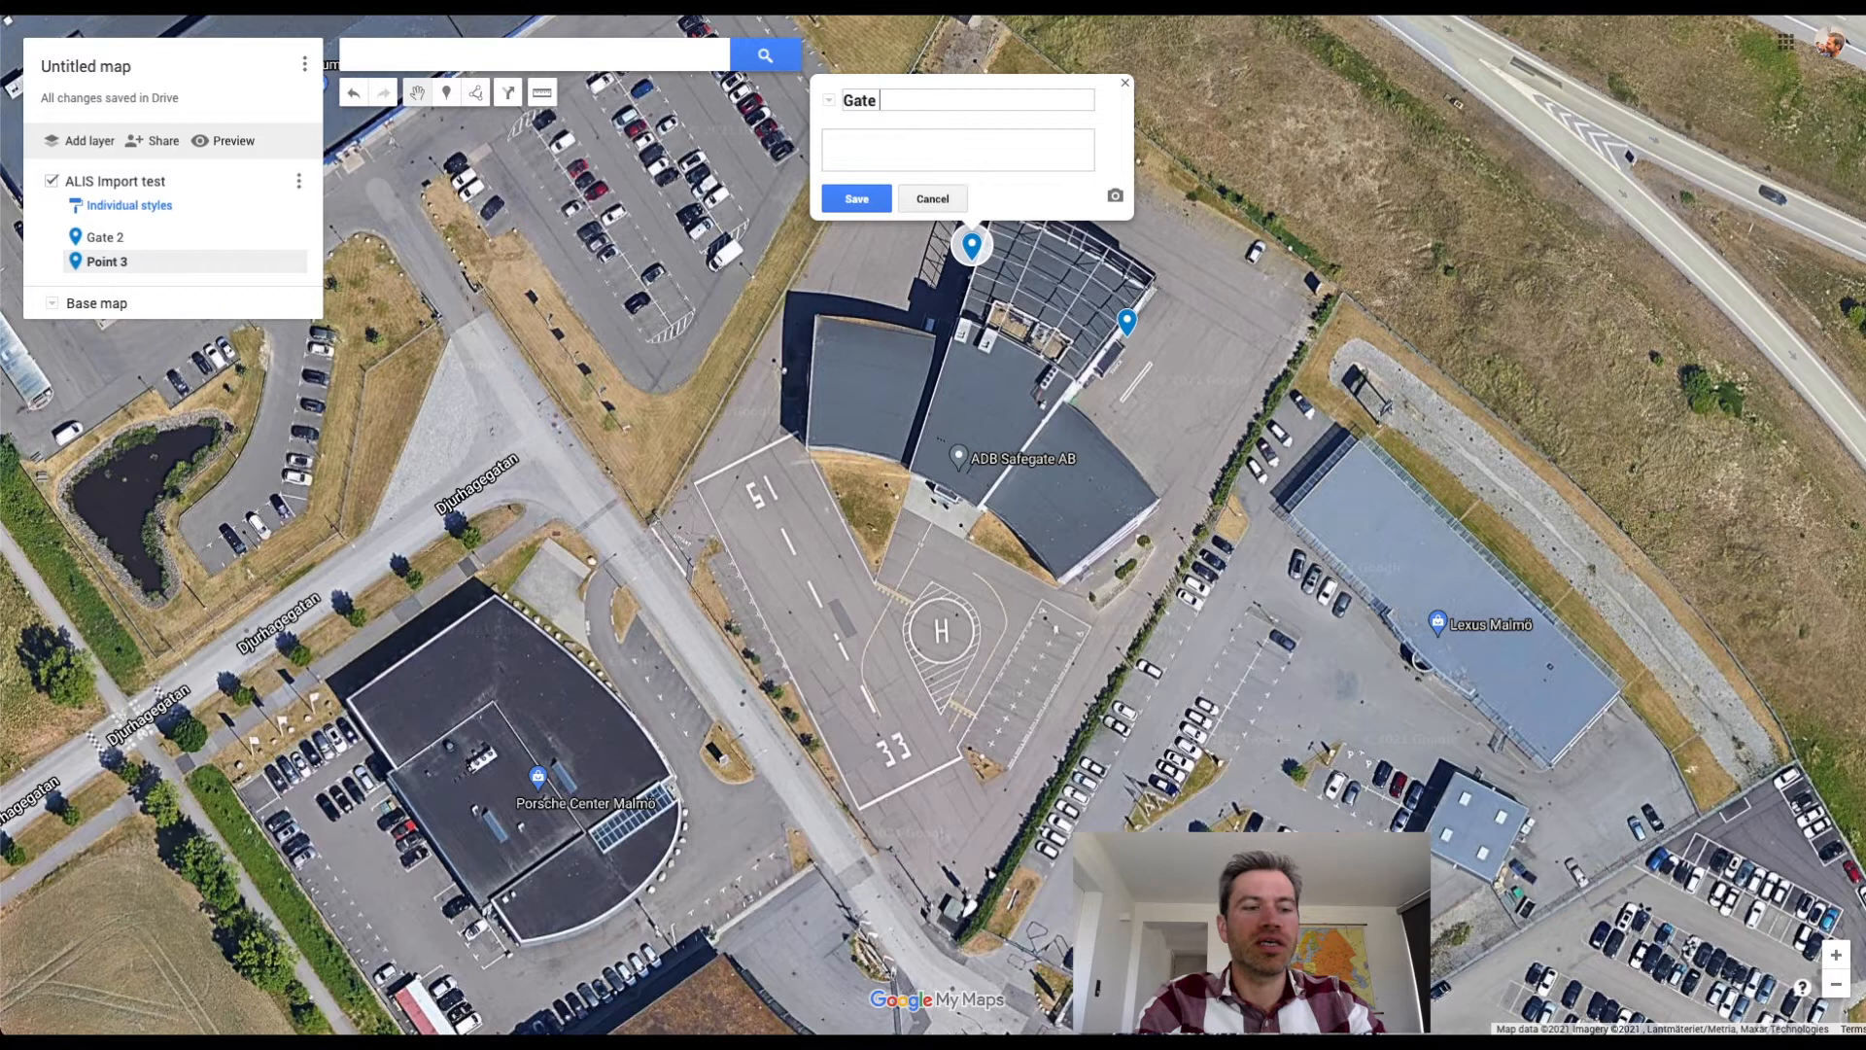
click(856, 198)
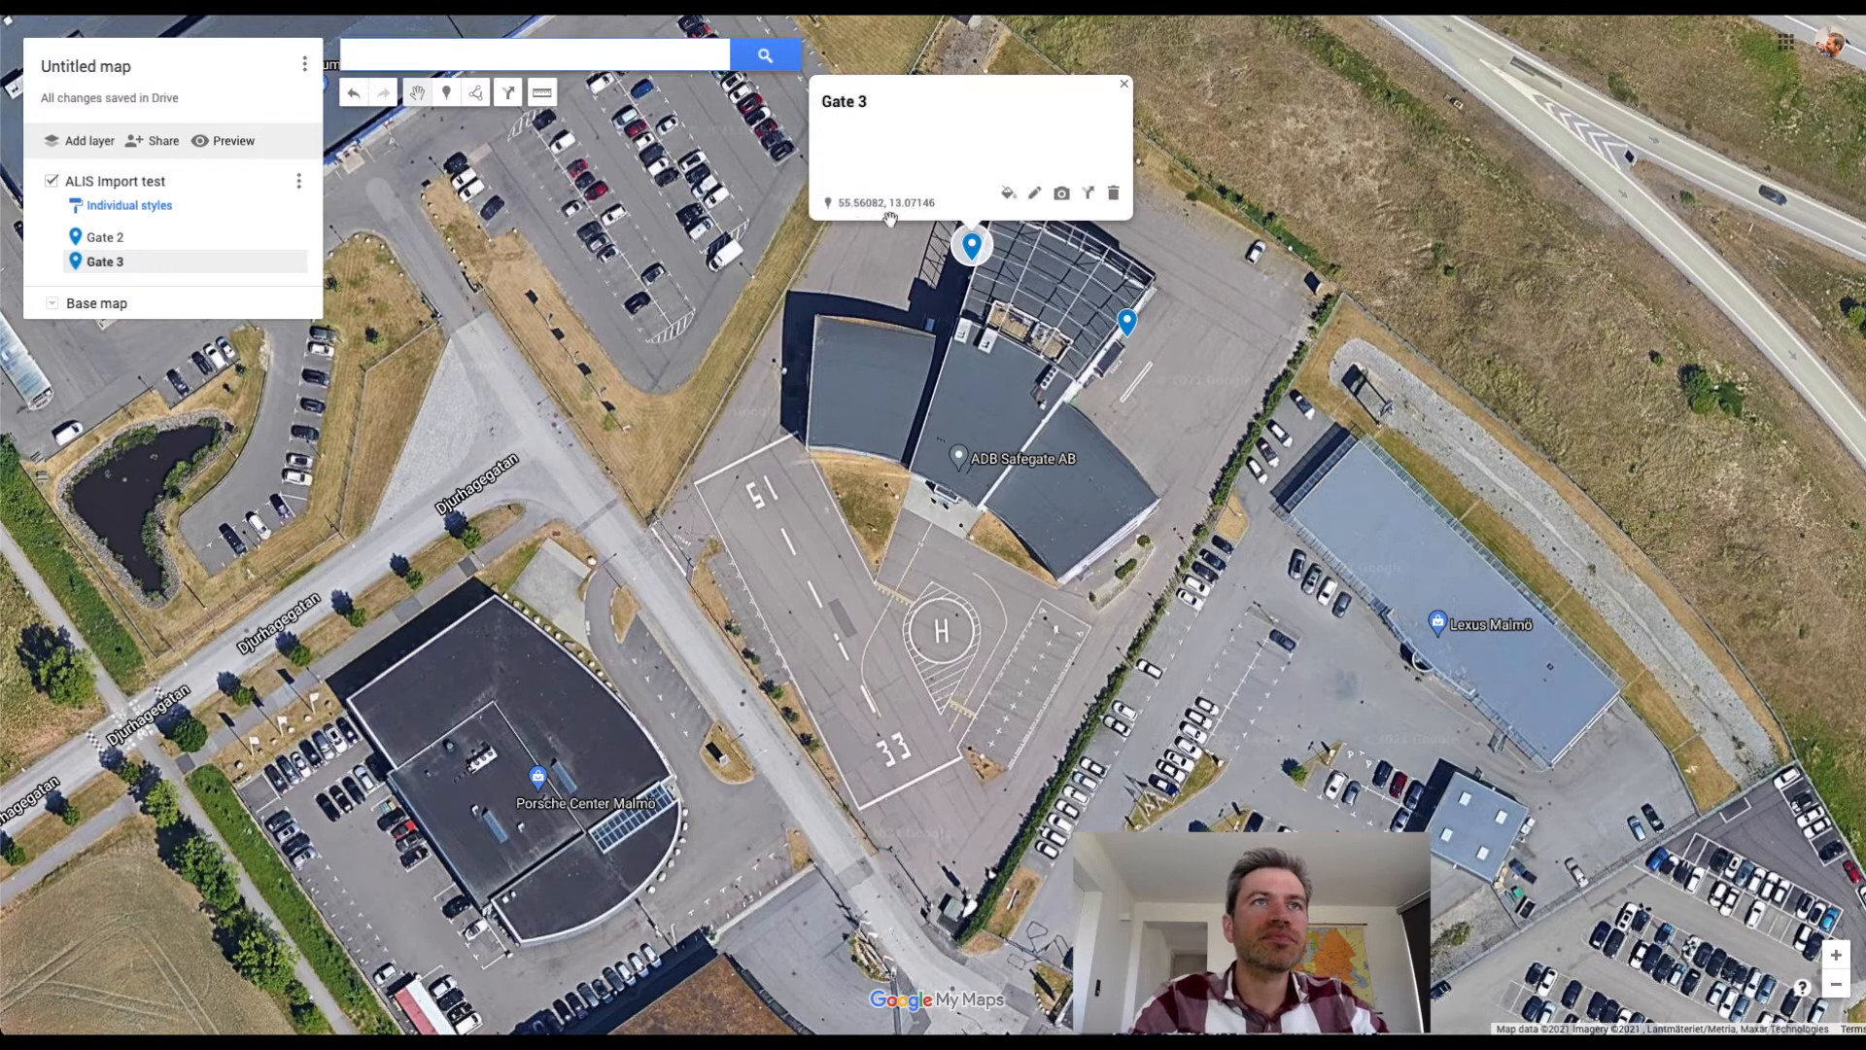
Copy the Gate 3 marker's coordinates into Excel's blank latitude cell E4, then copy the longitude 13.07146 into F4.
drag(839, 203, 940, 213)
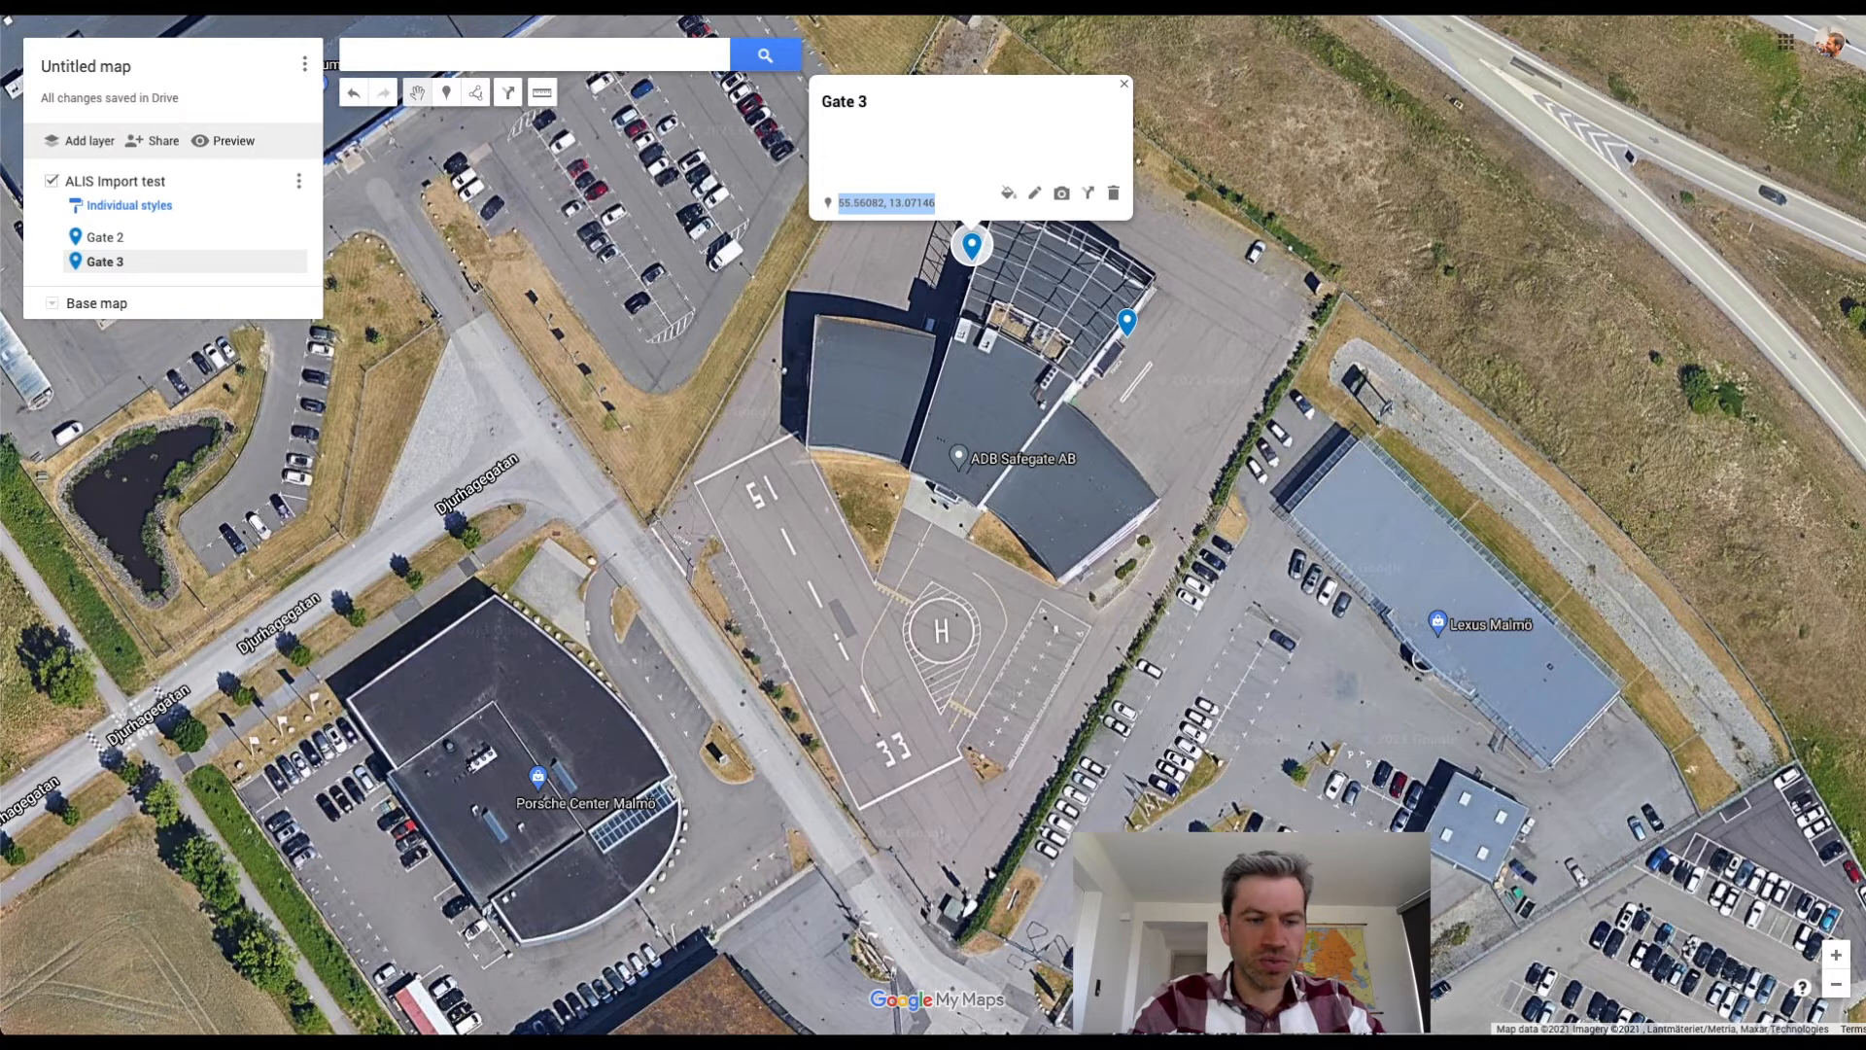
key(super+Tab)
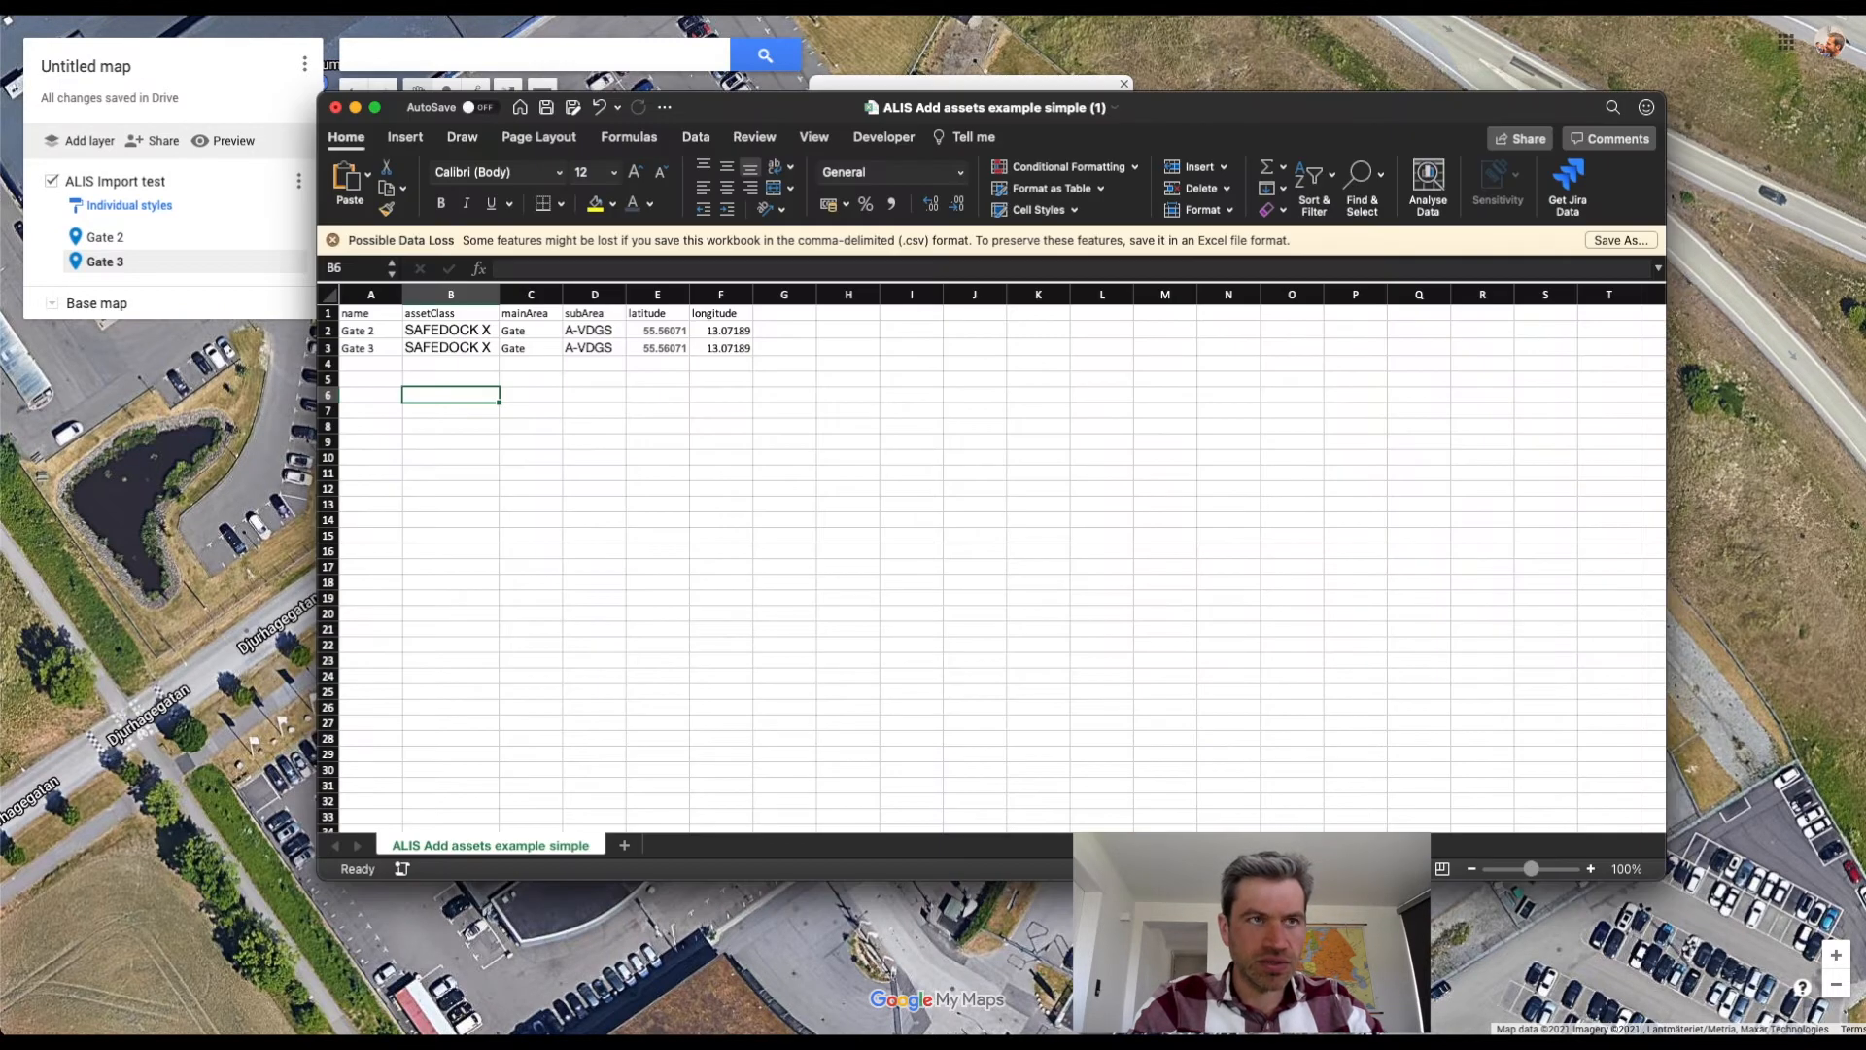
click(595, 362)
click(657, 364)
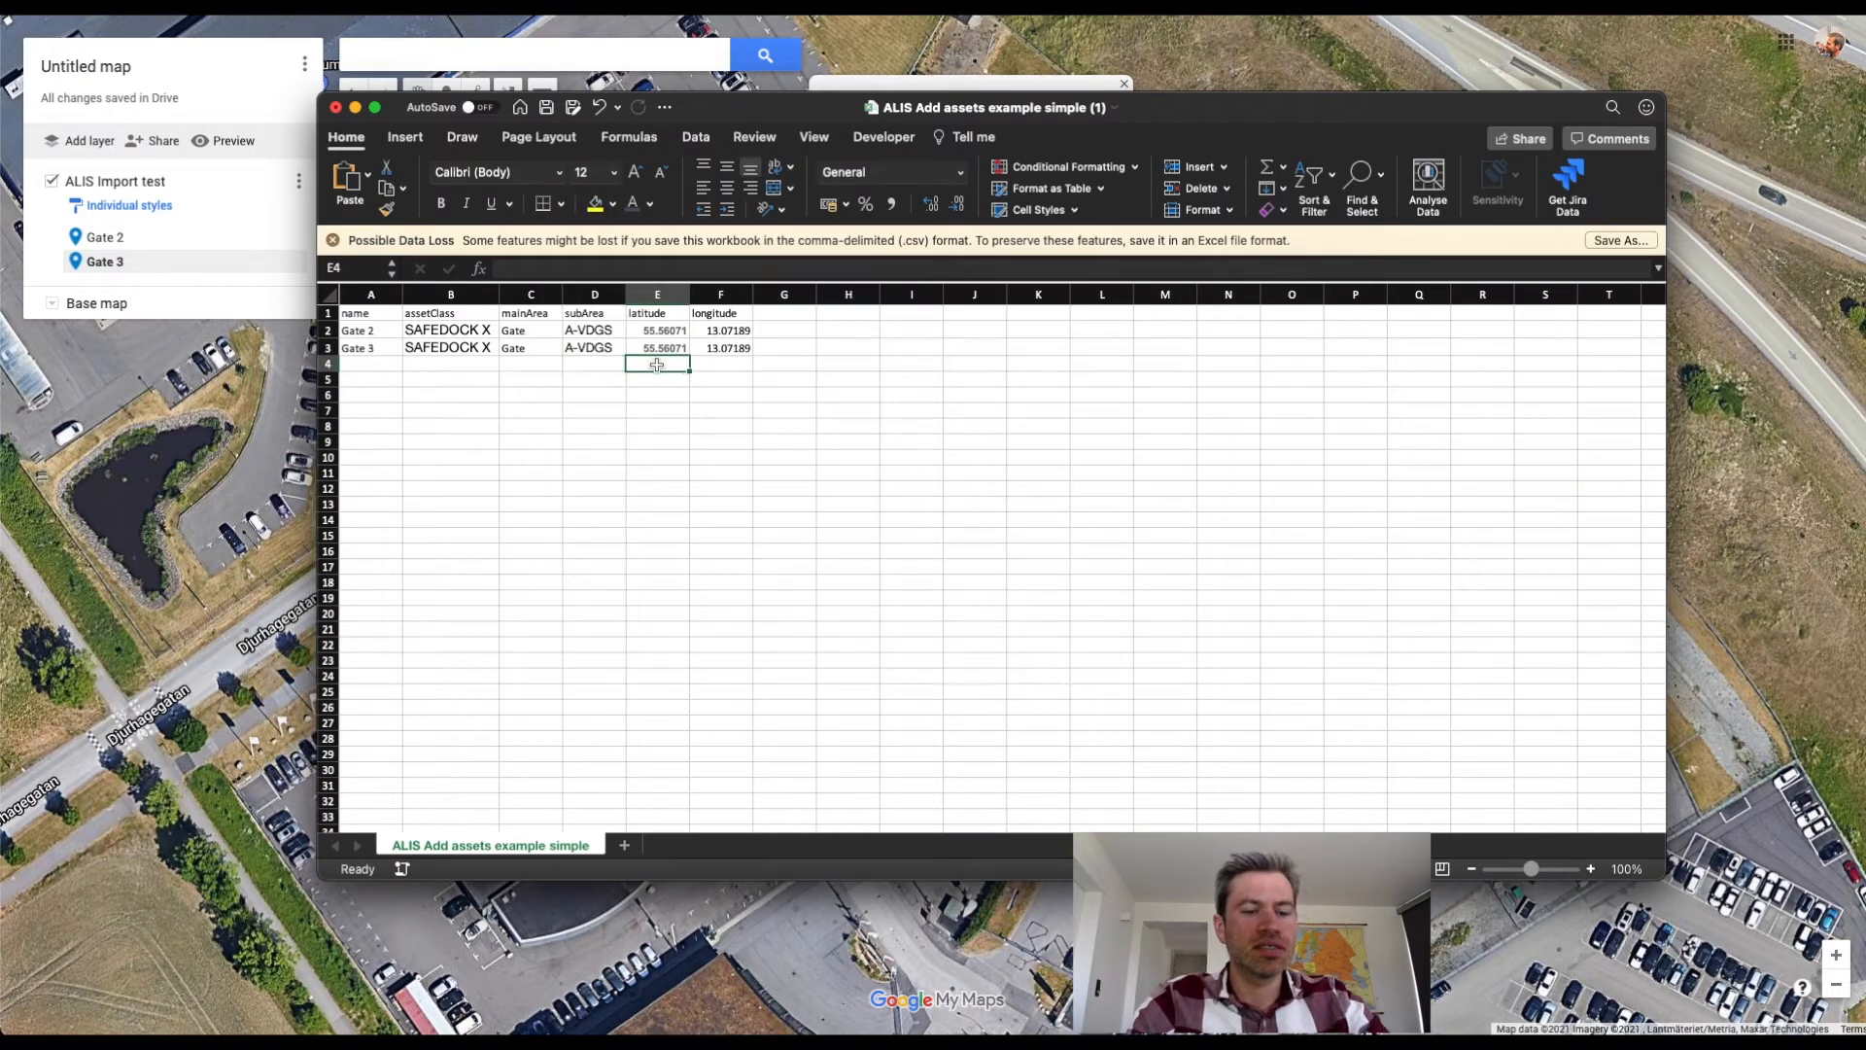
key(super+v)
drag(560, 269, 630, 299)
key(ctrl+c)
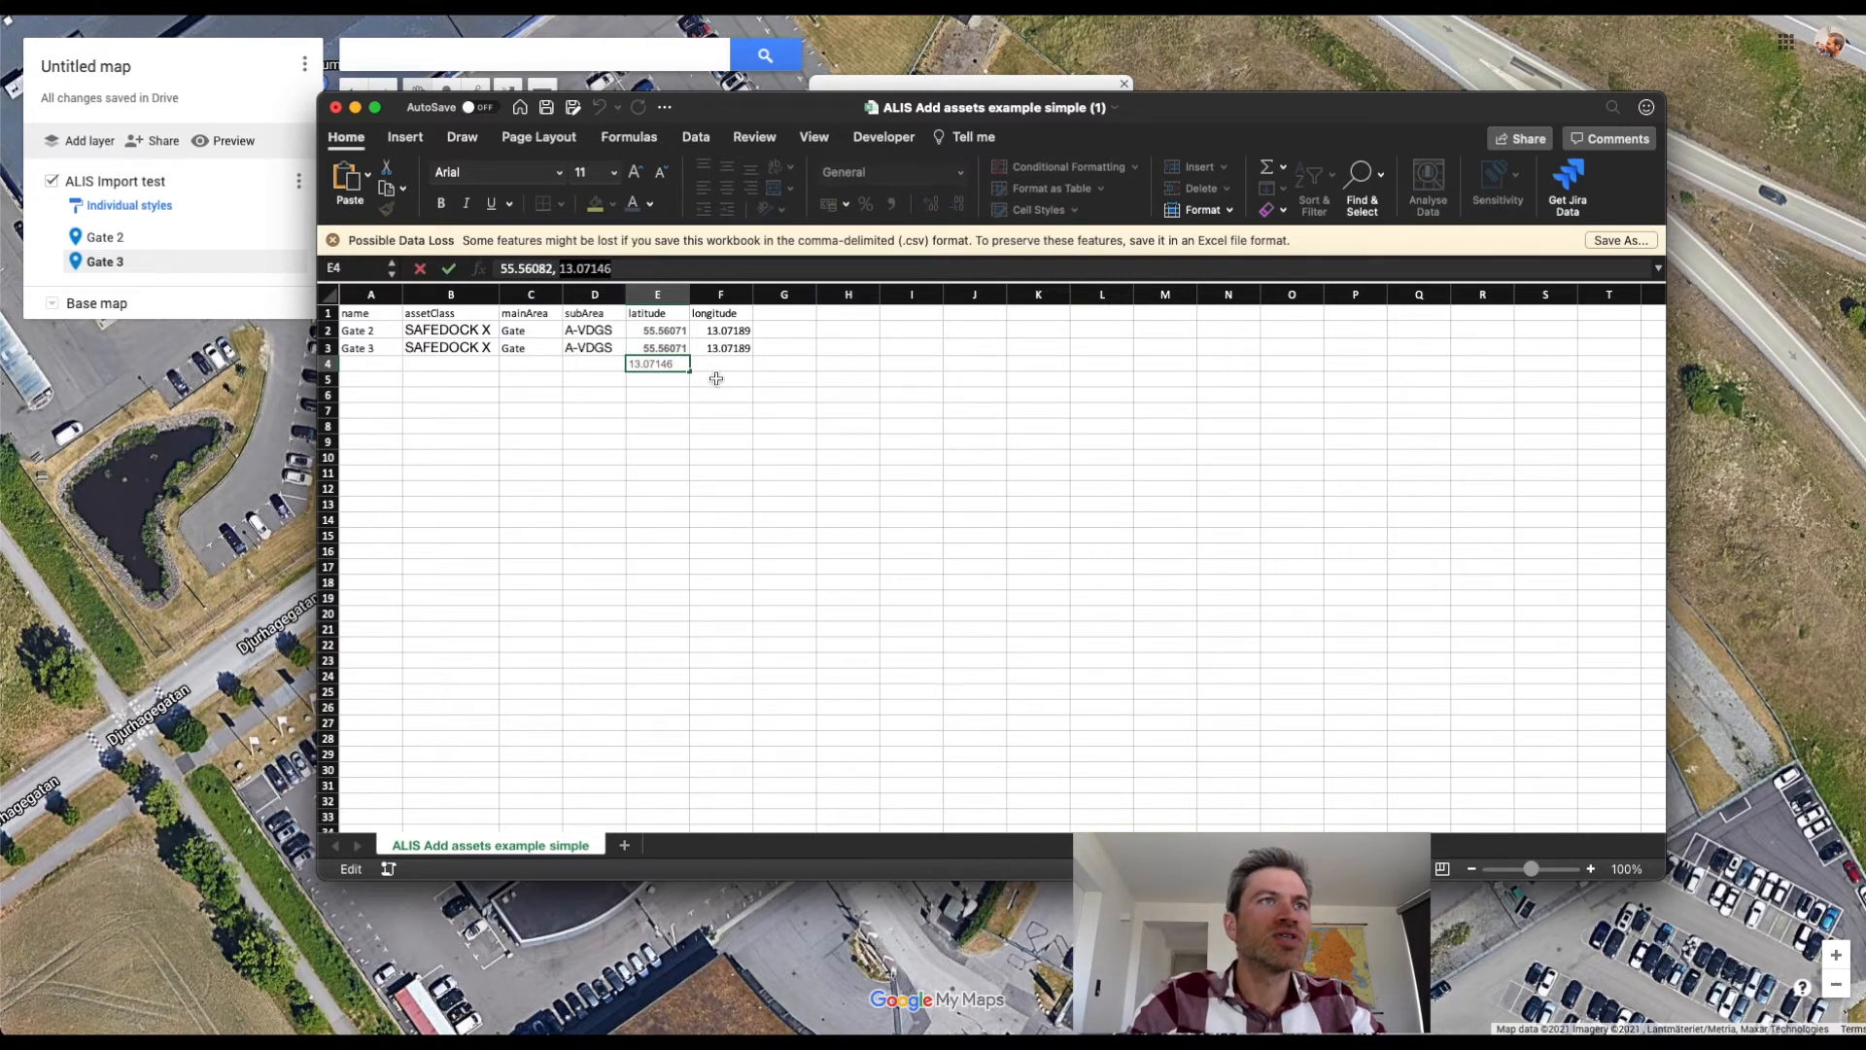
click(725, 362)
key(ctrl+v)
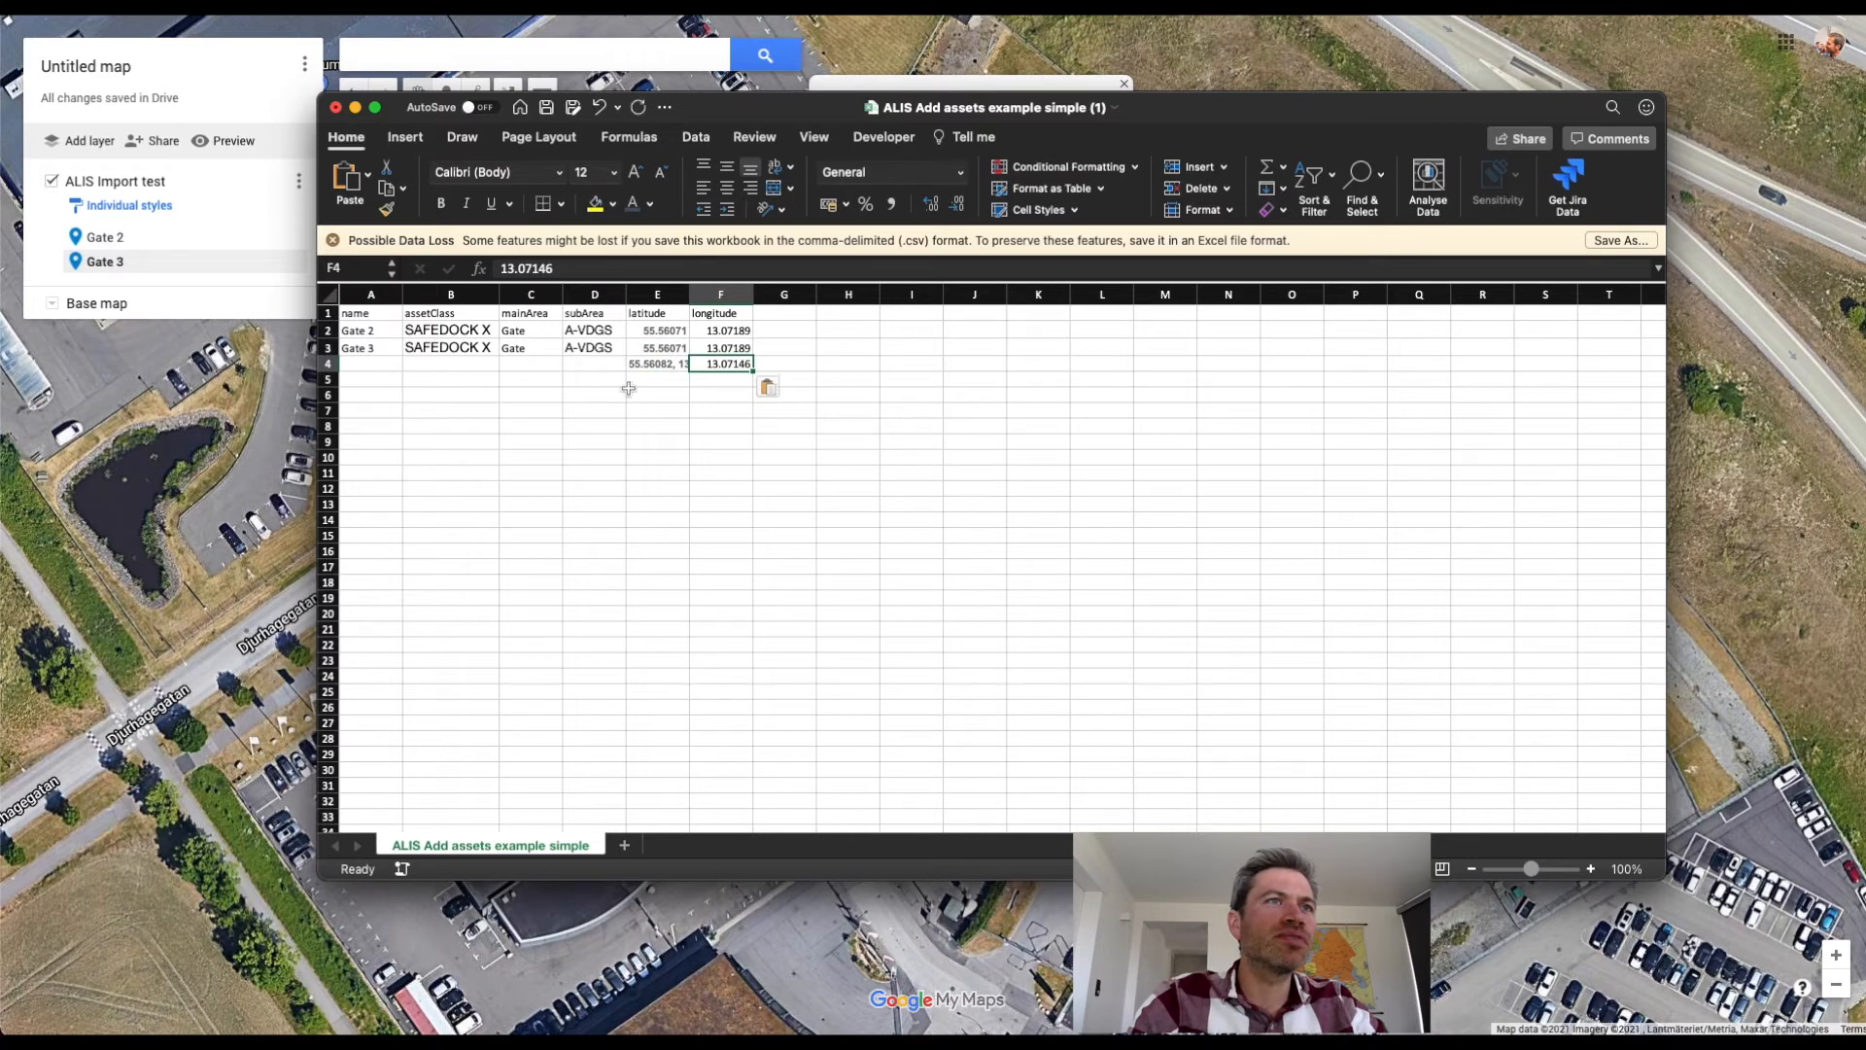
Remove the comma and longitude from cell E4, leaving only the latitude 55.56082.
click(657, 364)
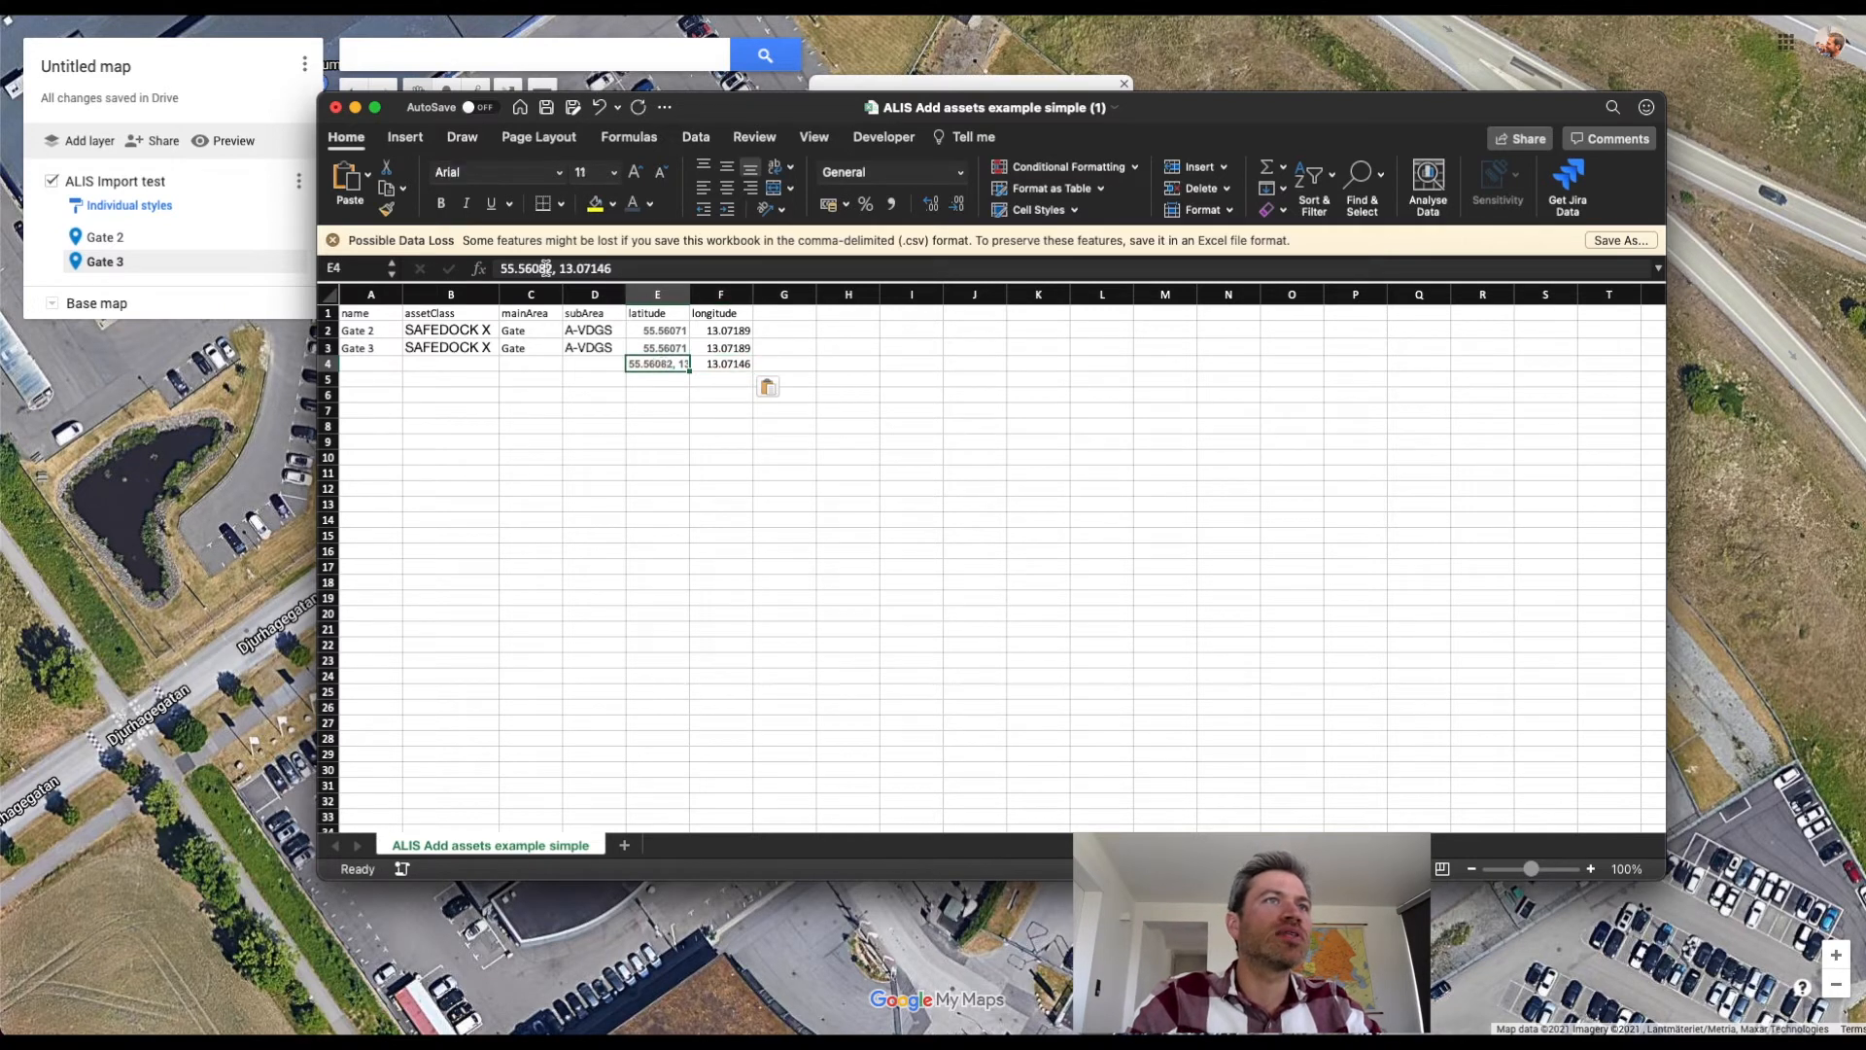
drag(551, 268, 697, 268)
key(BackSpace)
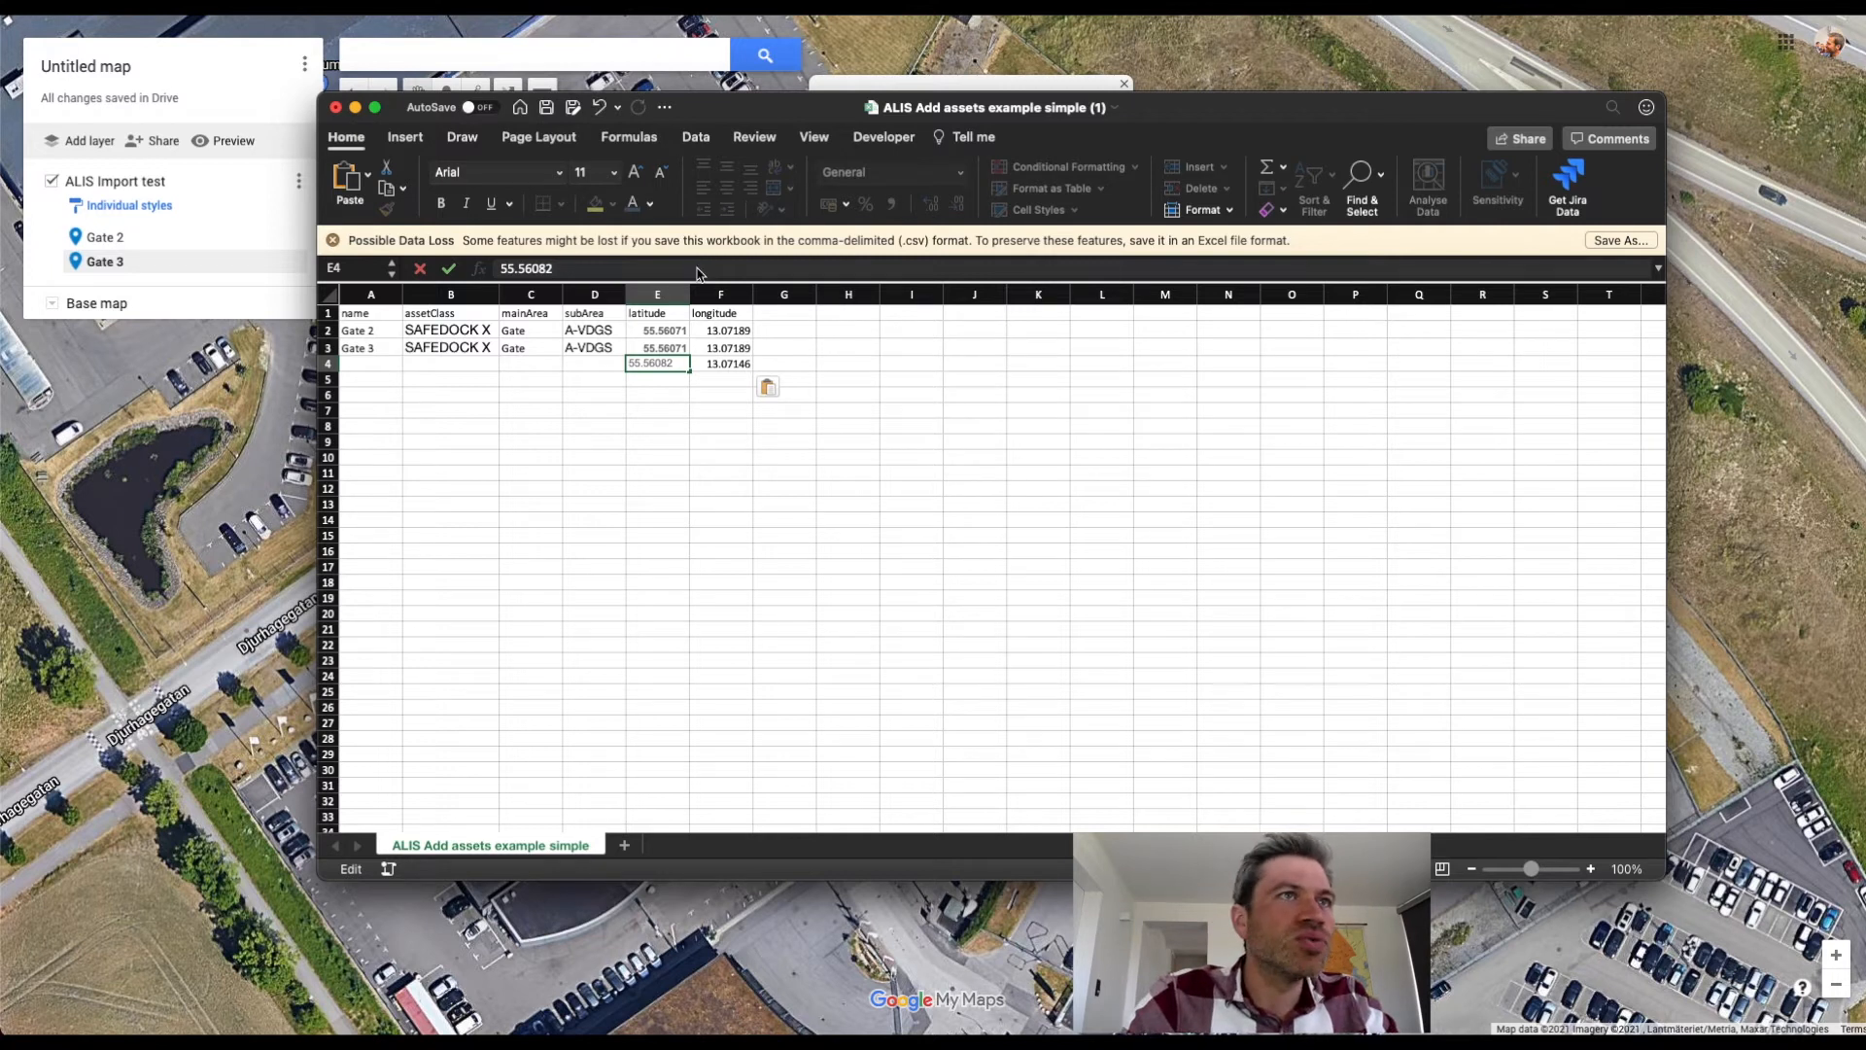
key(Return)
Copy the coordinates 55.56082 and 13.07146 over Gate 3's latitude and longitude, and clear the temporary values in row 4.
click(783, 457)
drag(661, 364, 735, 367)
key(super+c)
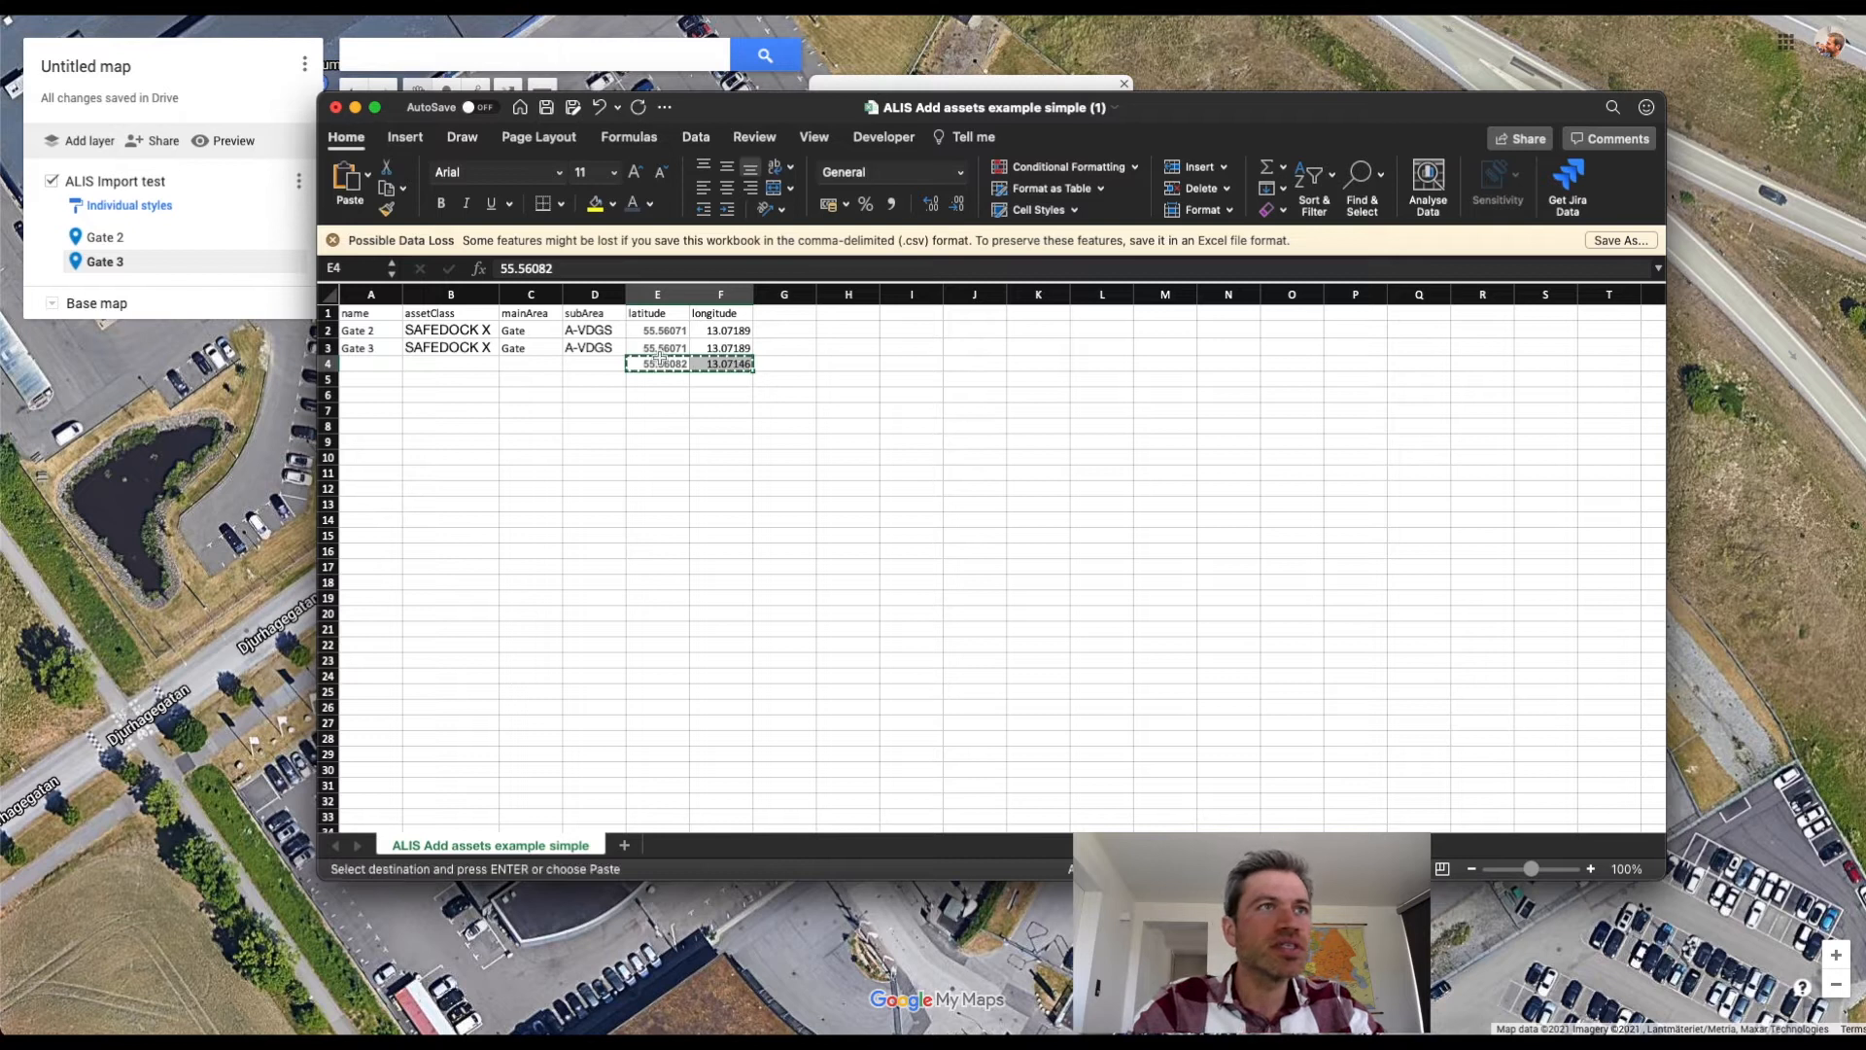
key(Up)
key(super+v)
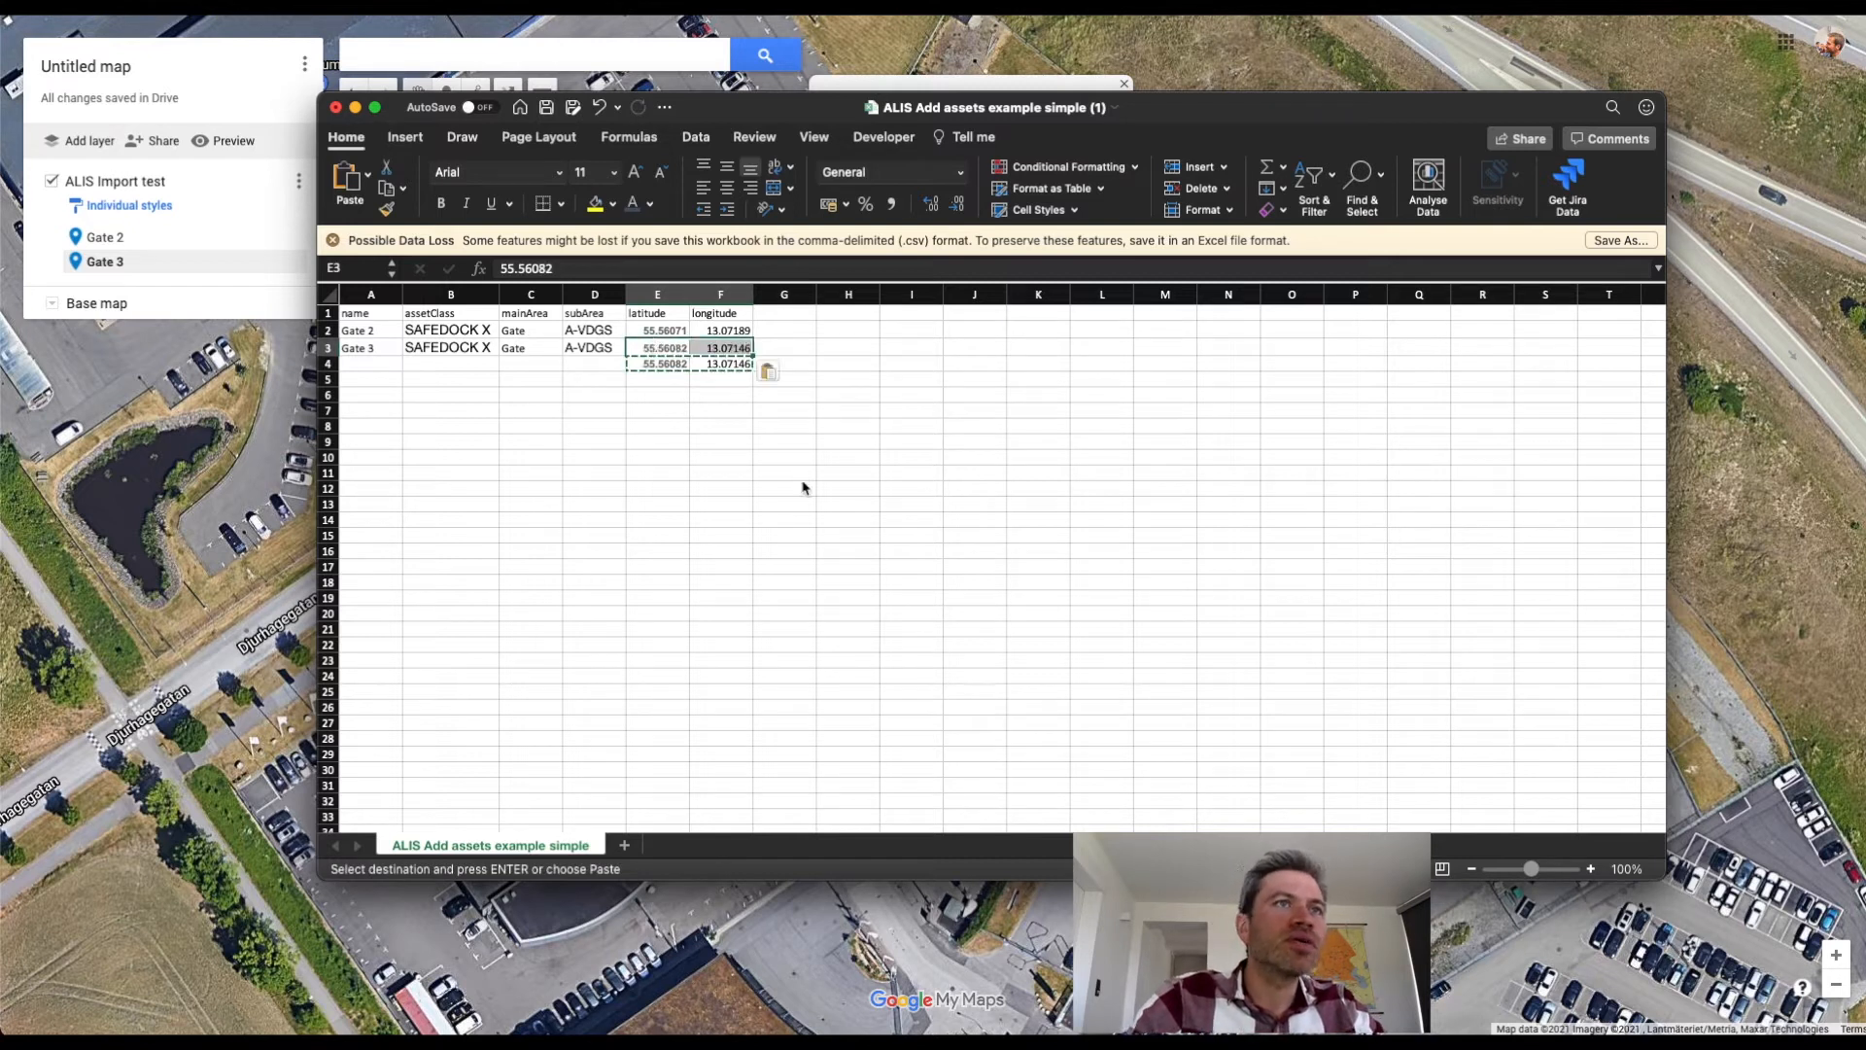
drag(665, 365, 745, 363)
key(Delete)
click(806, 436)
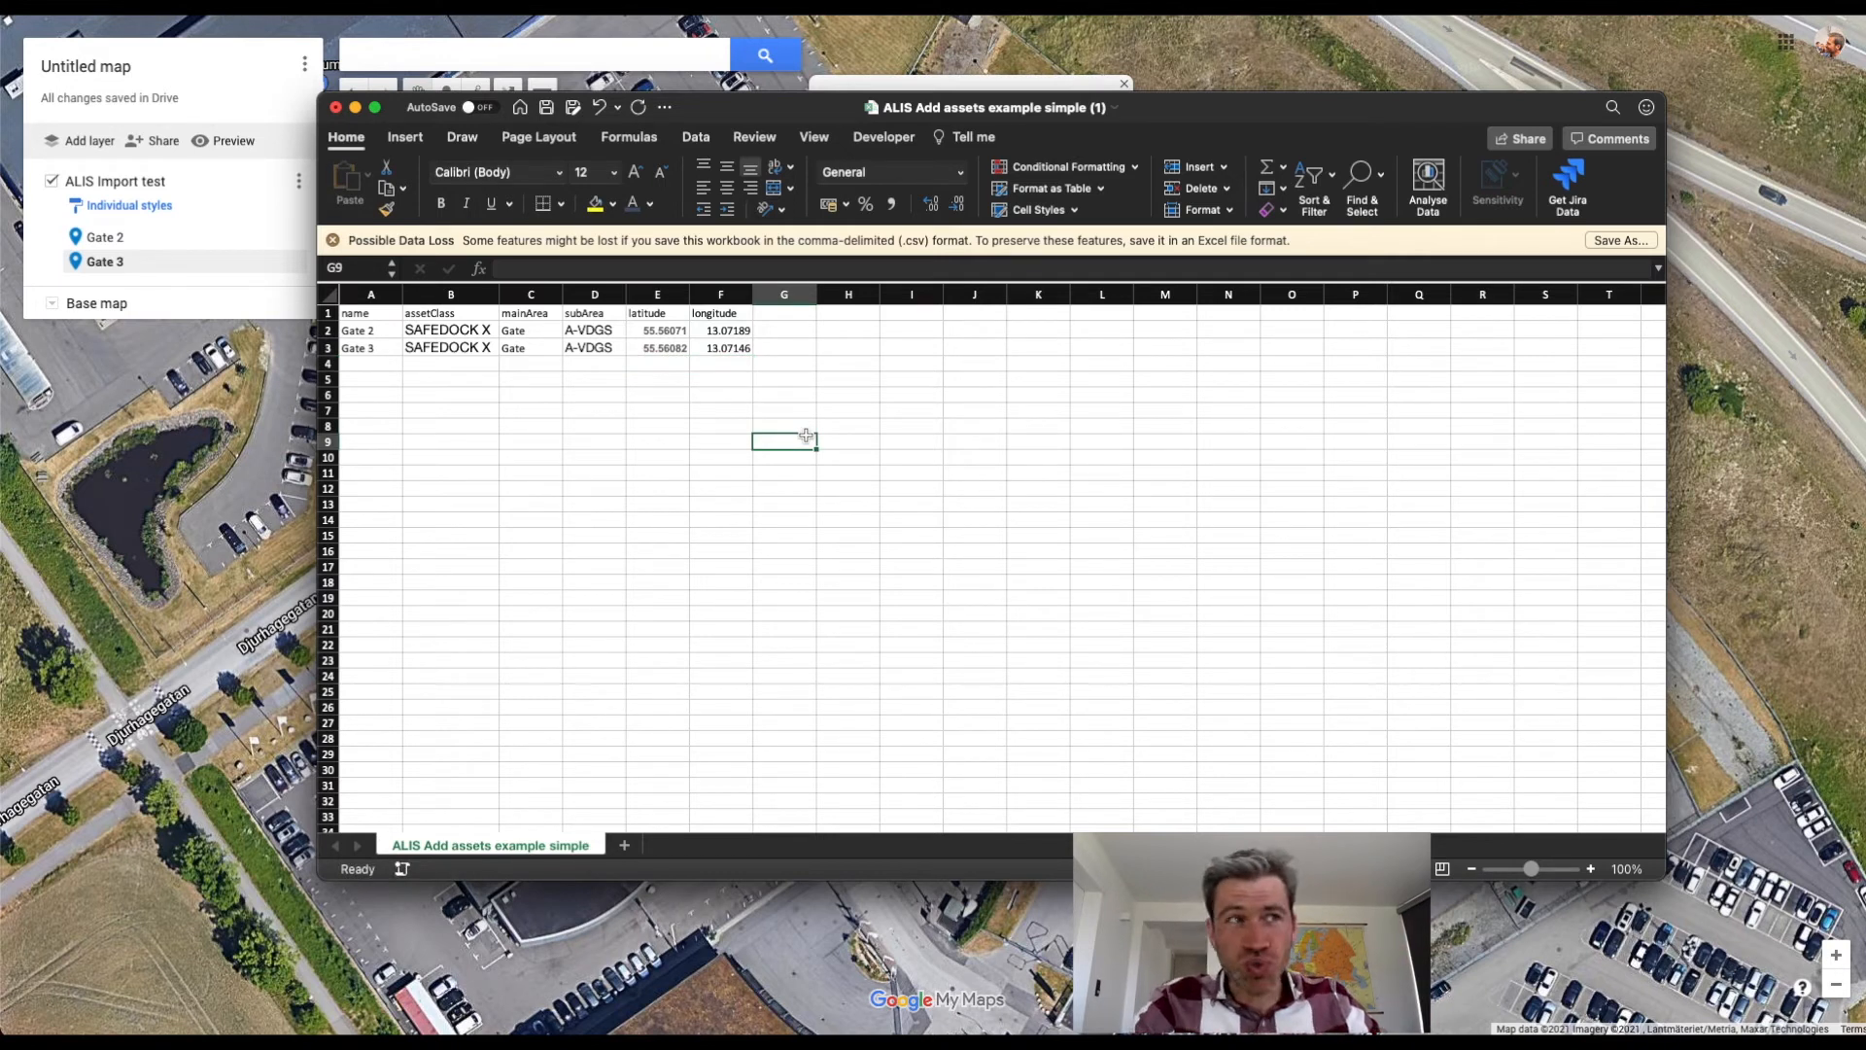
Save the import CSV with the Gate 2 and Gate 3 rows and close the workbook.
click(405, 387)
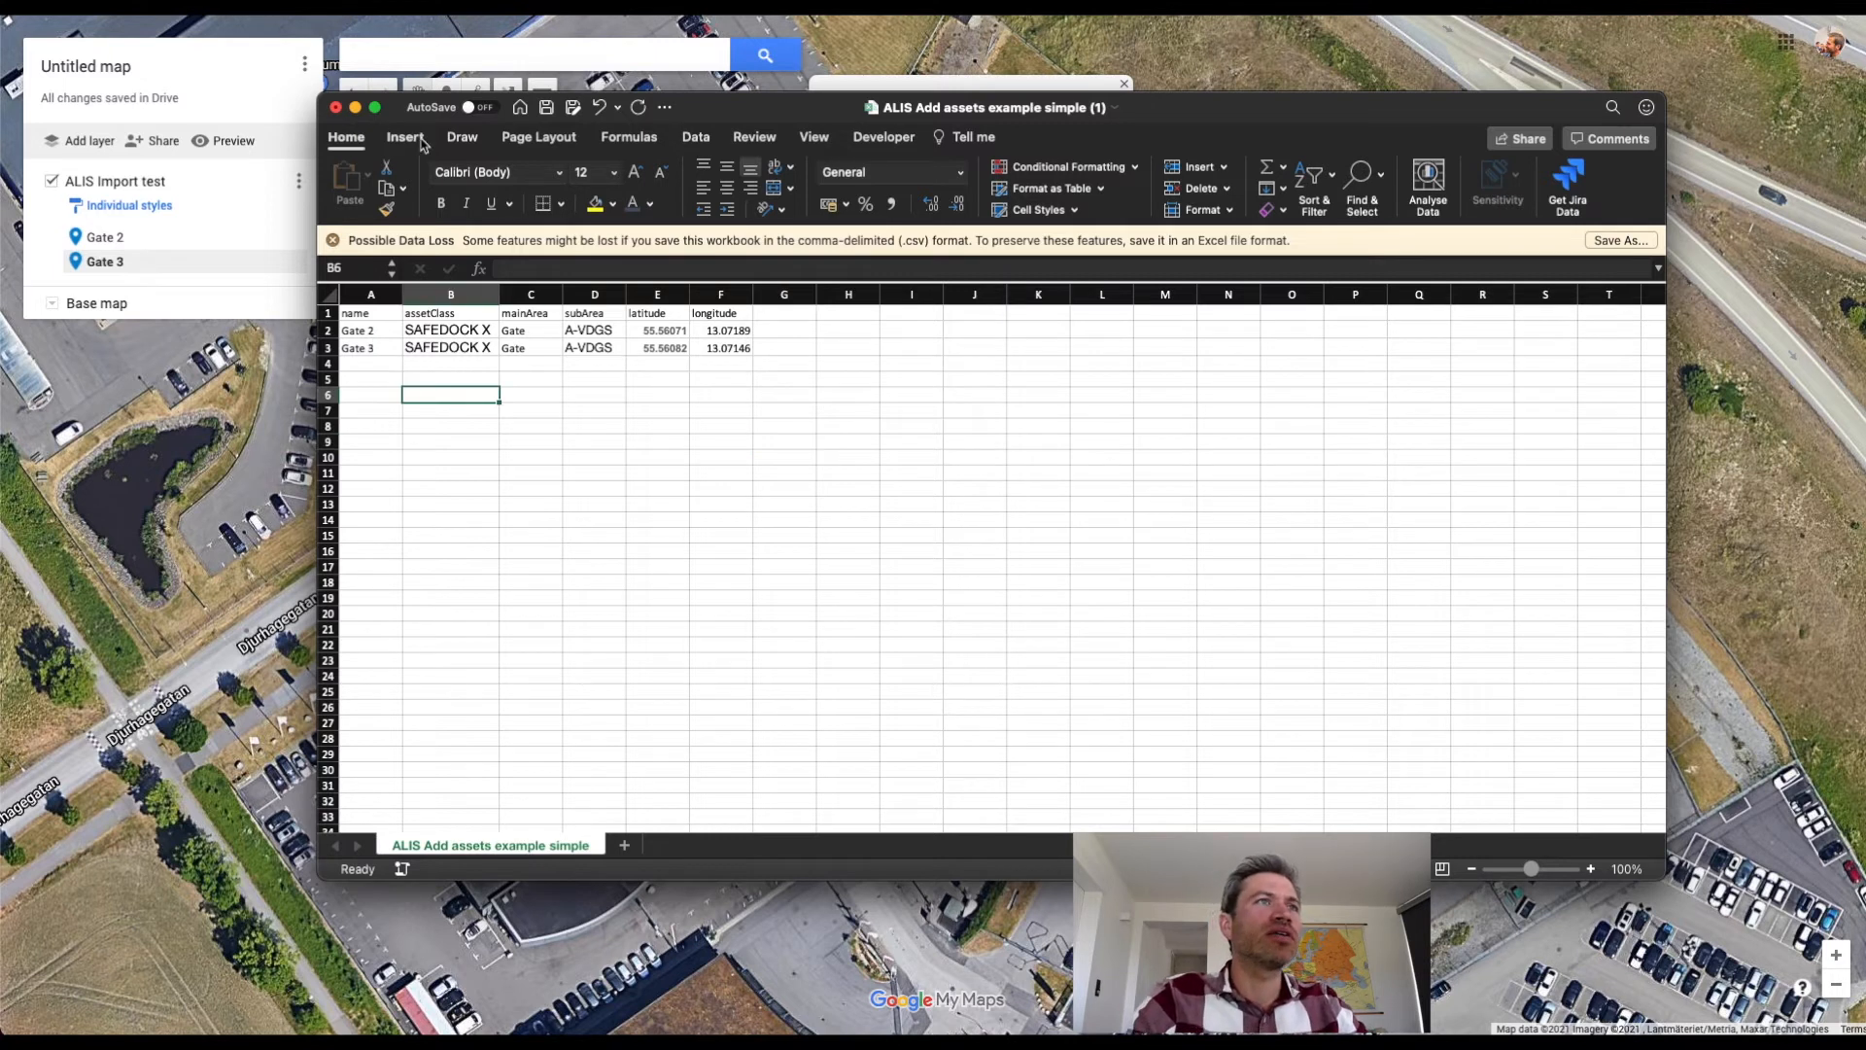
click(548, 109)
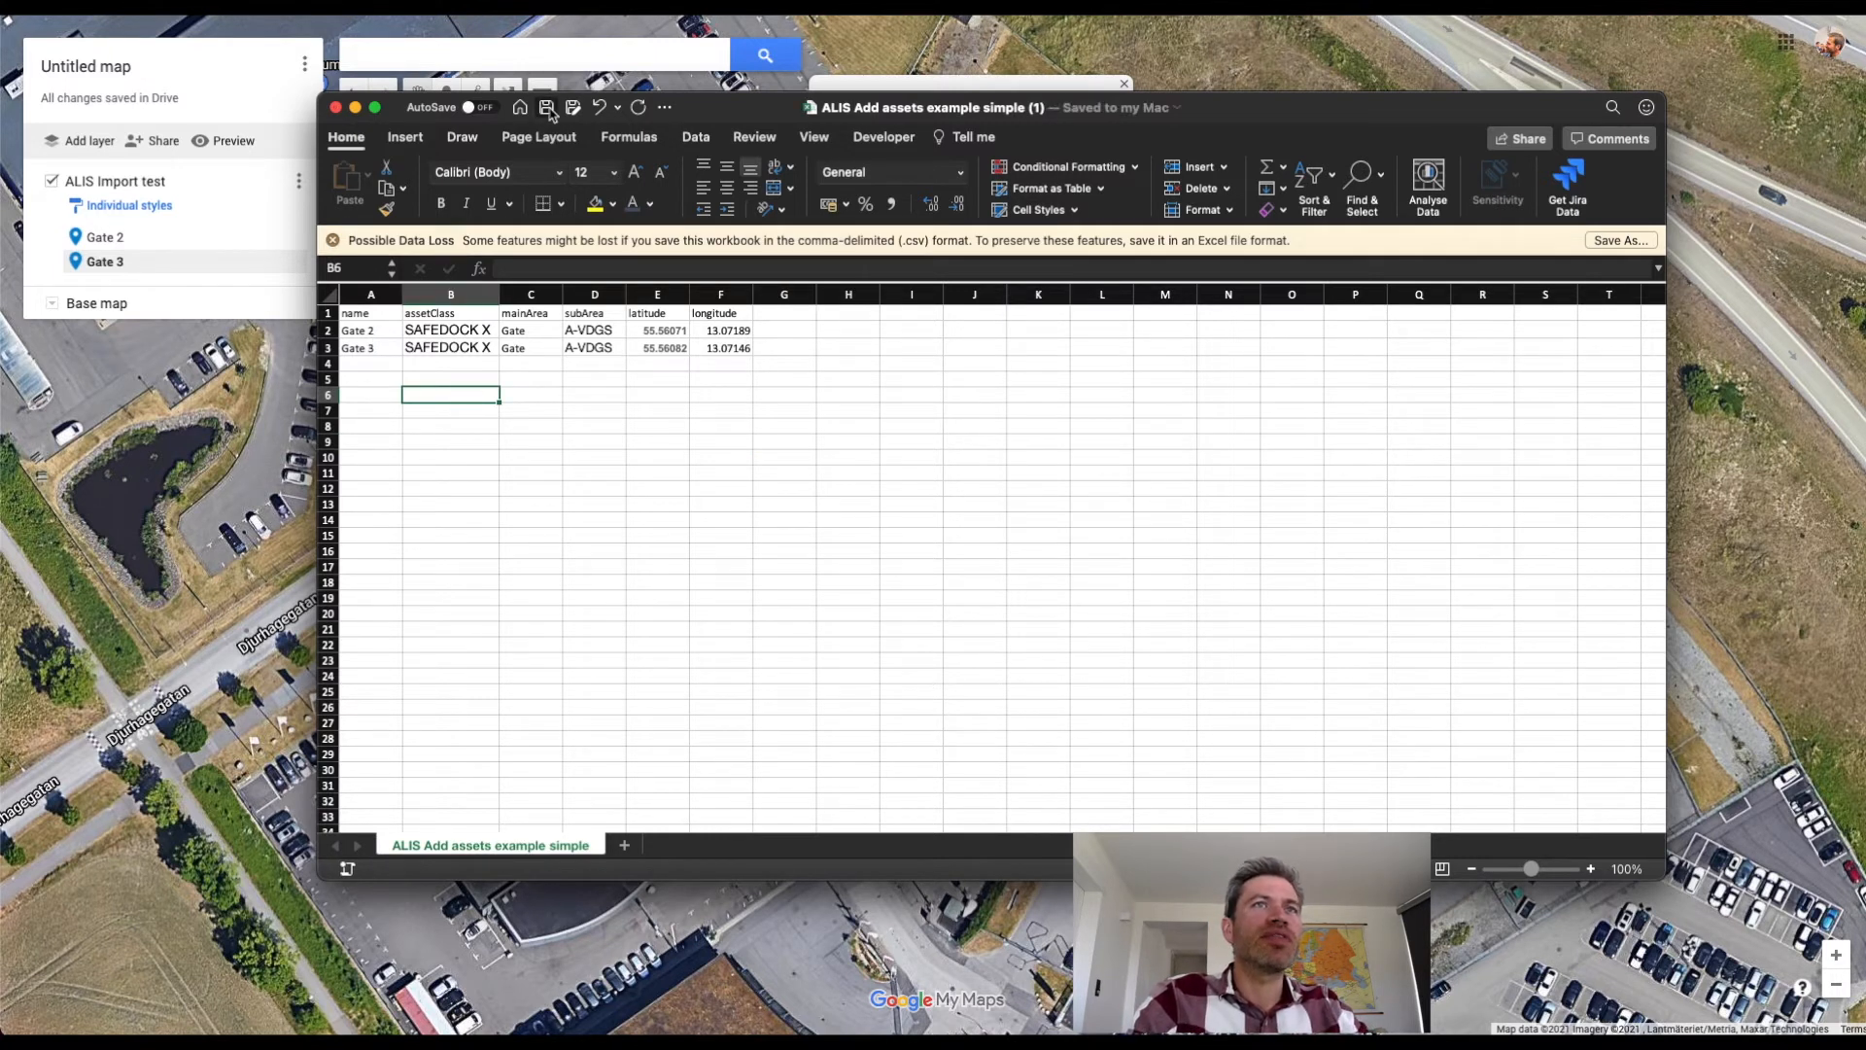
click(335, 107)
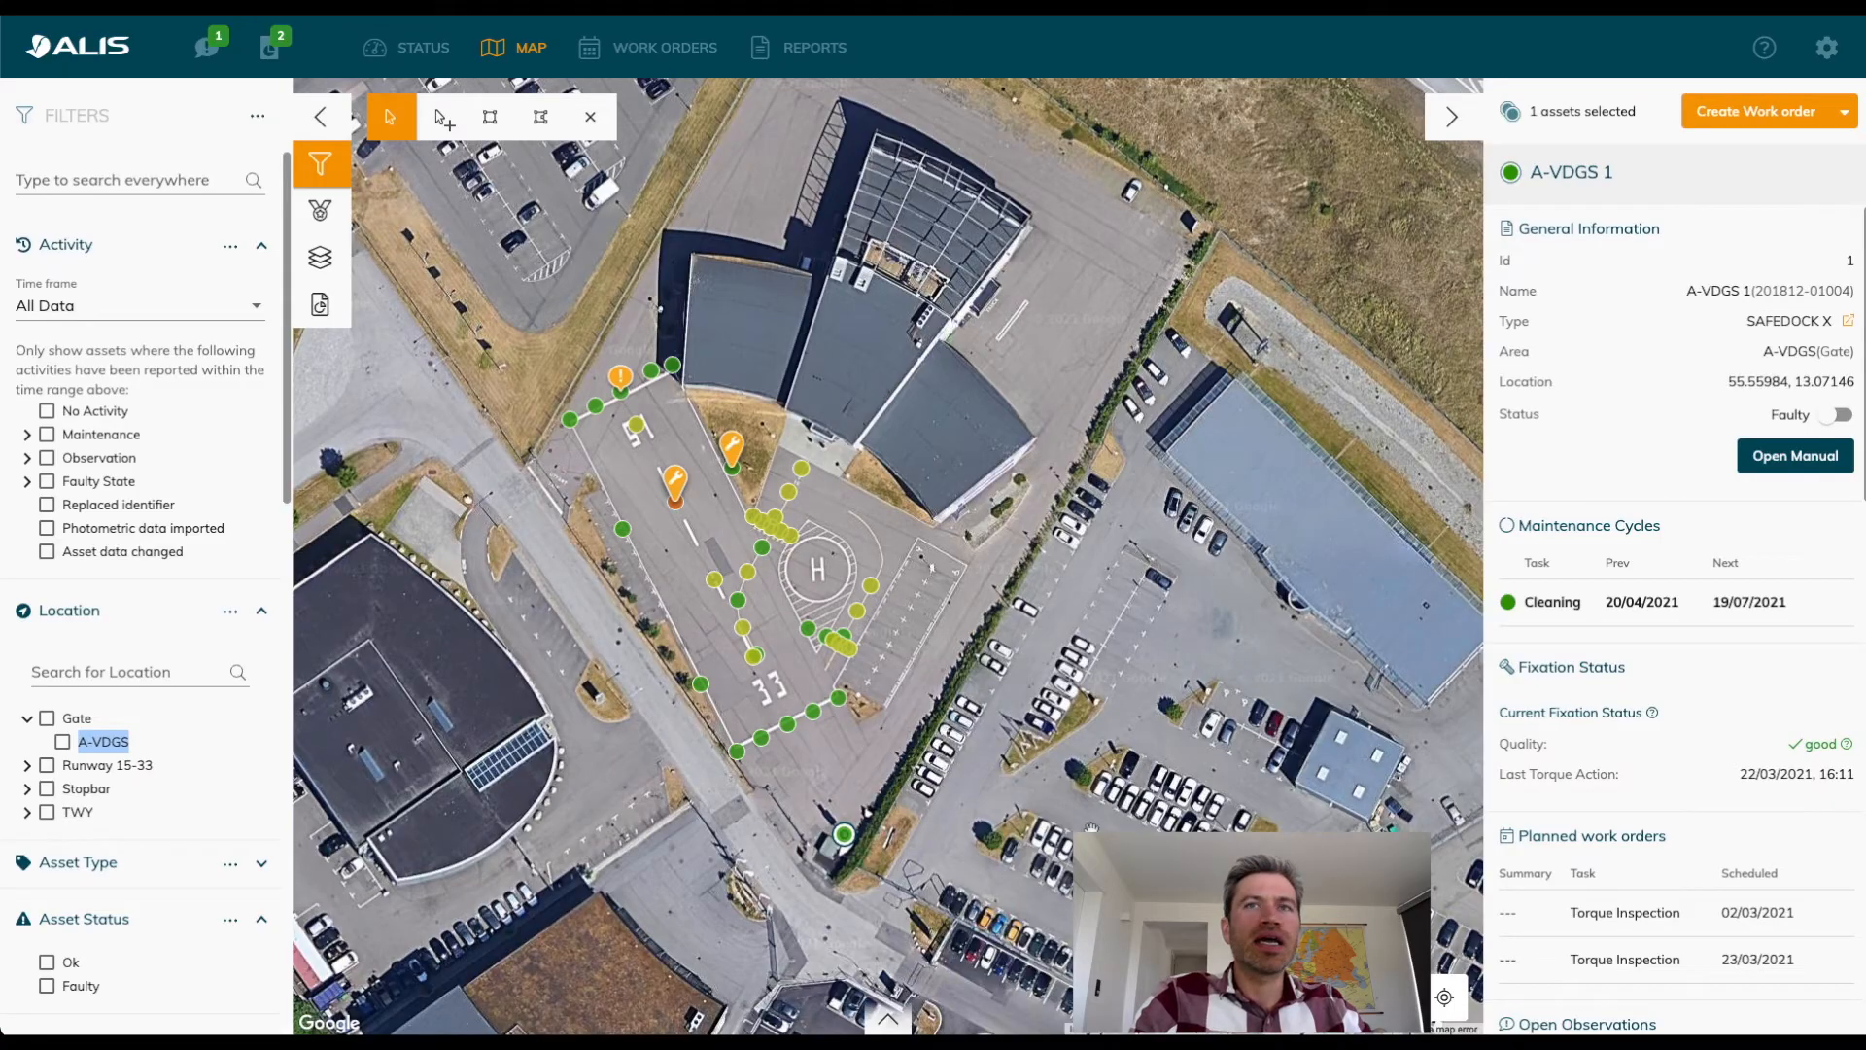
Open Asset Import in ALIS and add the file ALIS Add assets example simple (1).csv.
click(1827, 49)
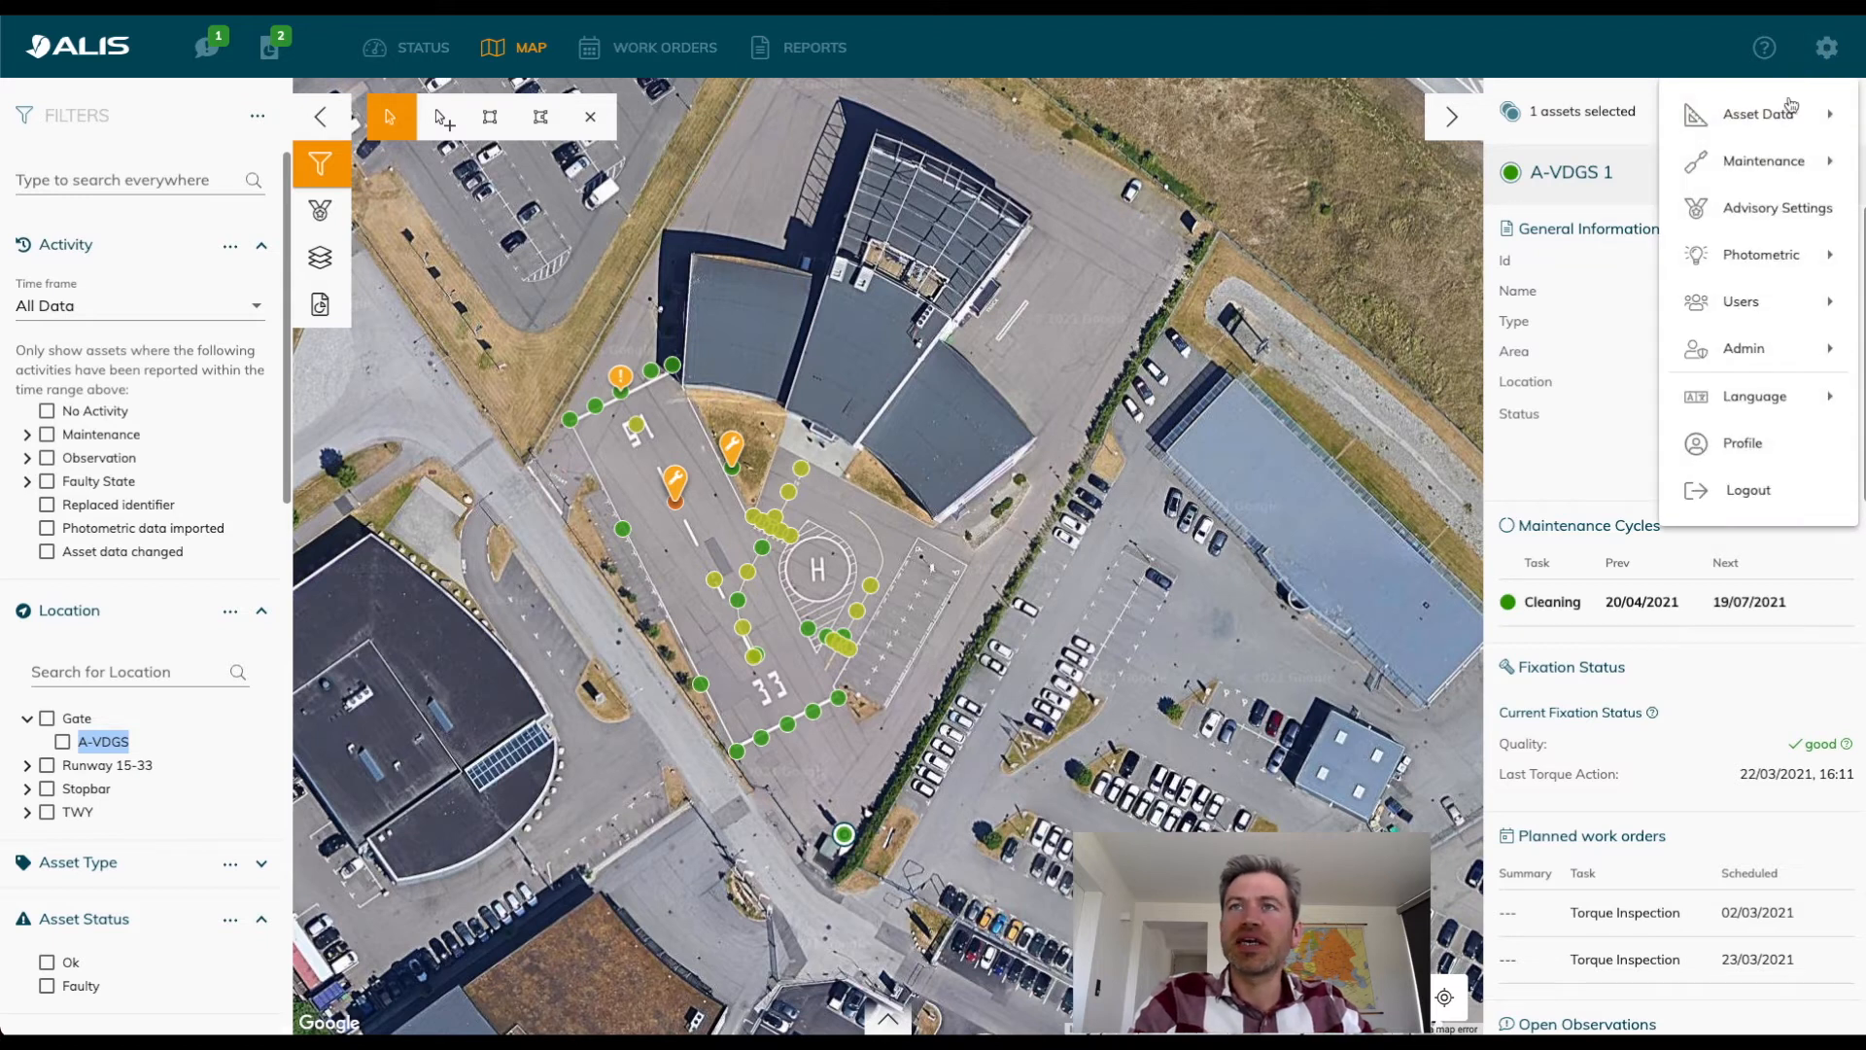
mouse_move(1766, 117)
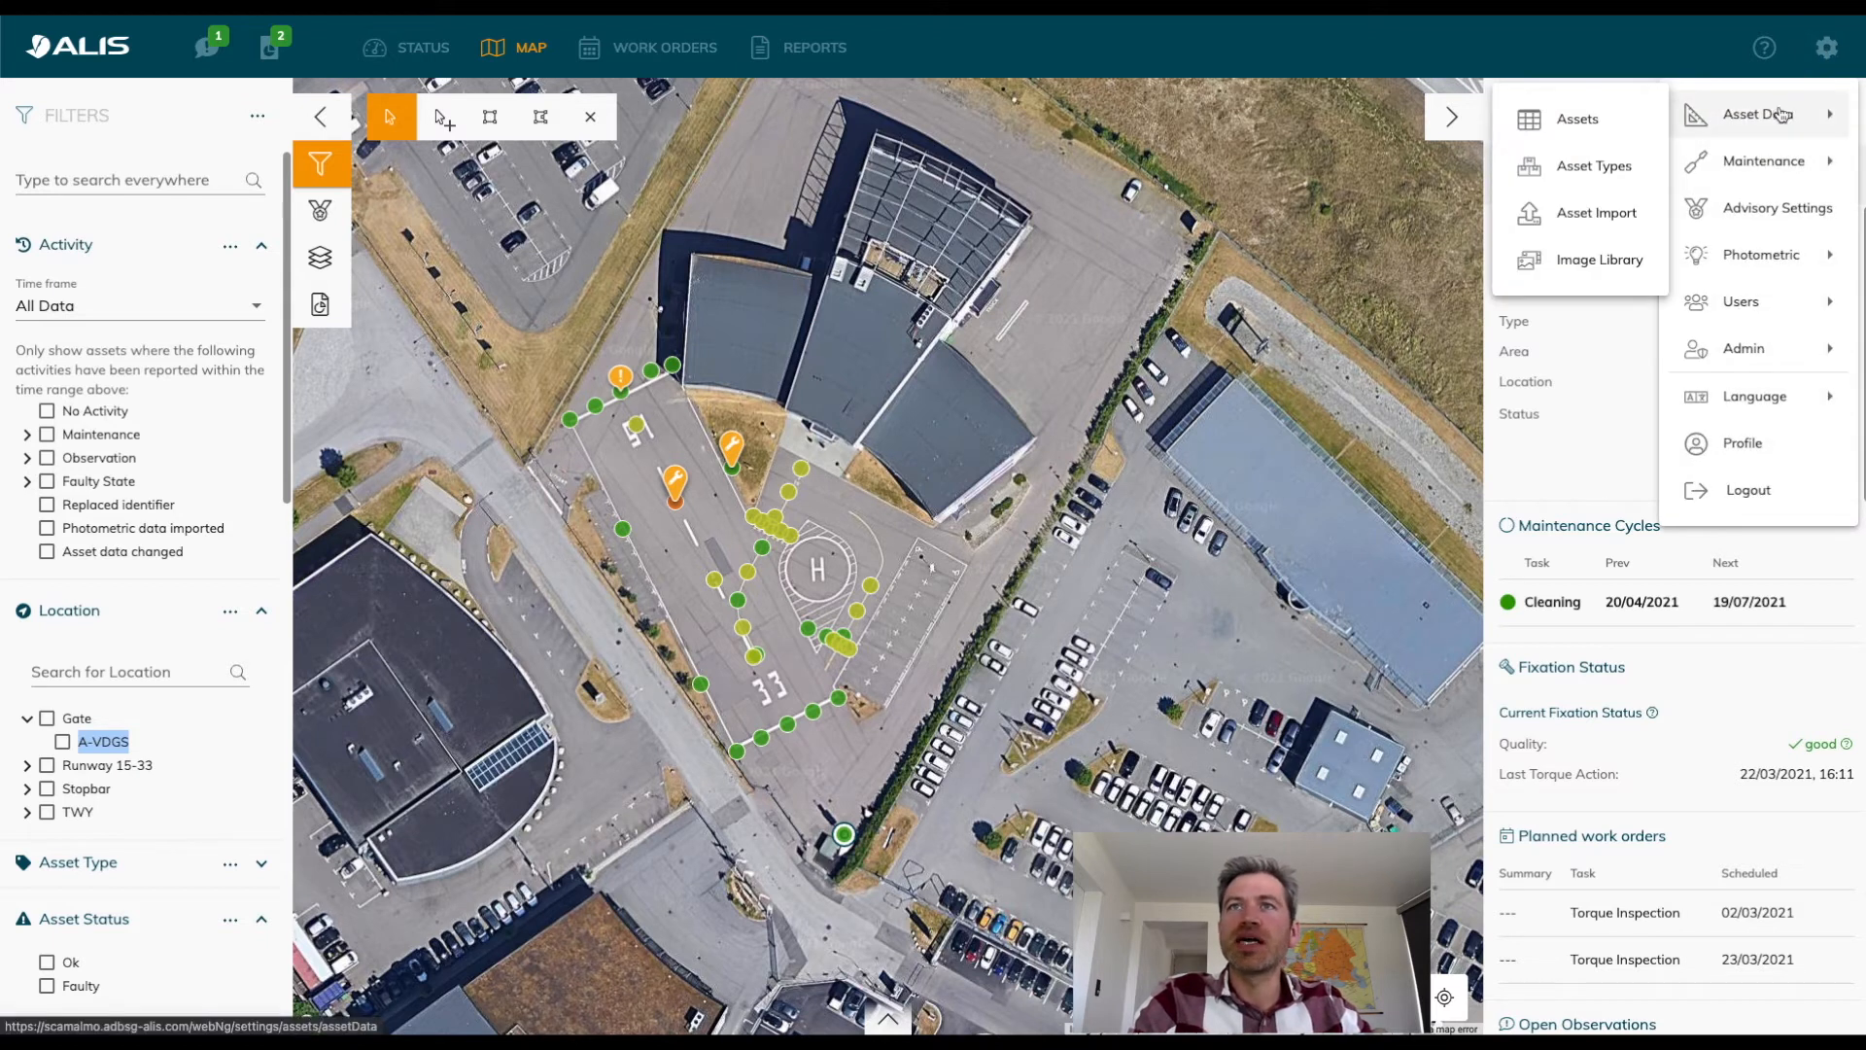
click(1611, 233)
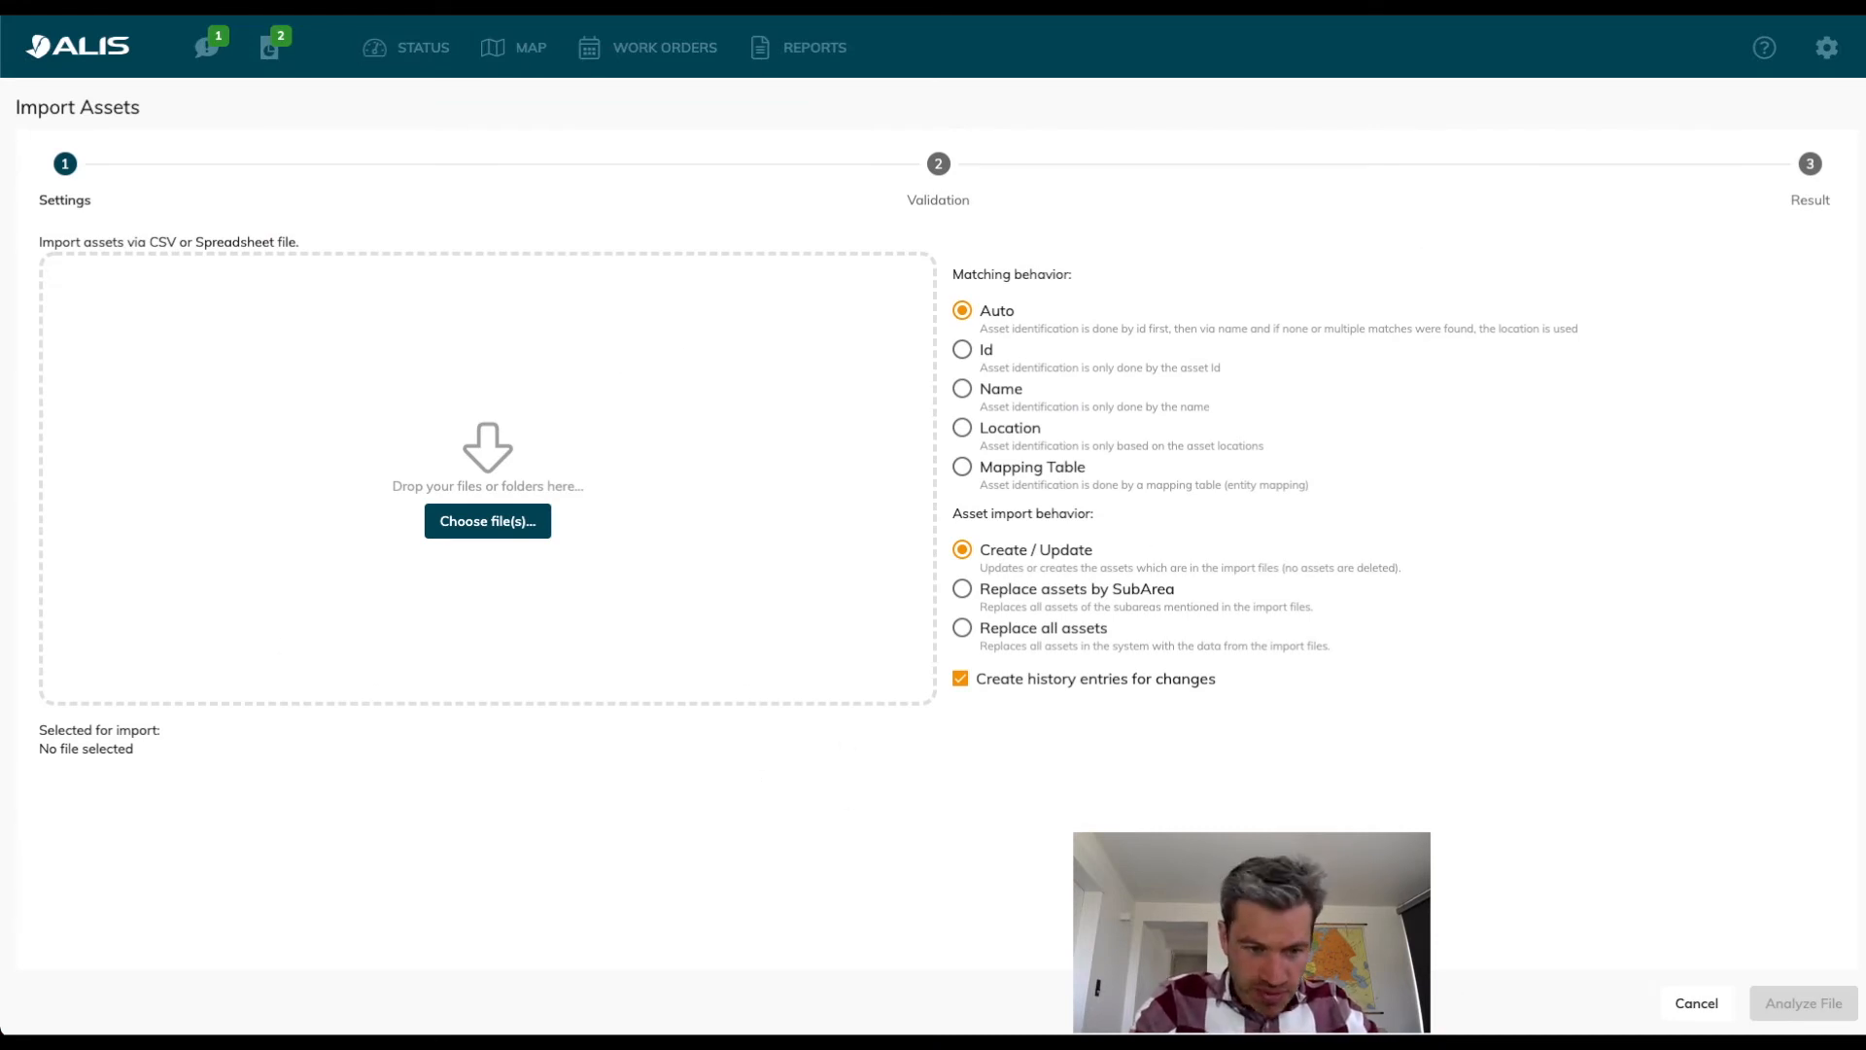
drag(743, 994, 718, 483)
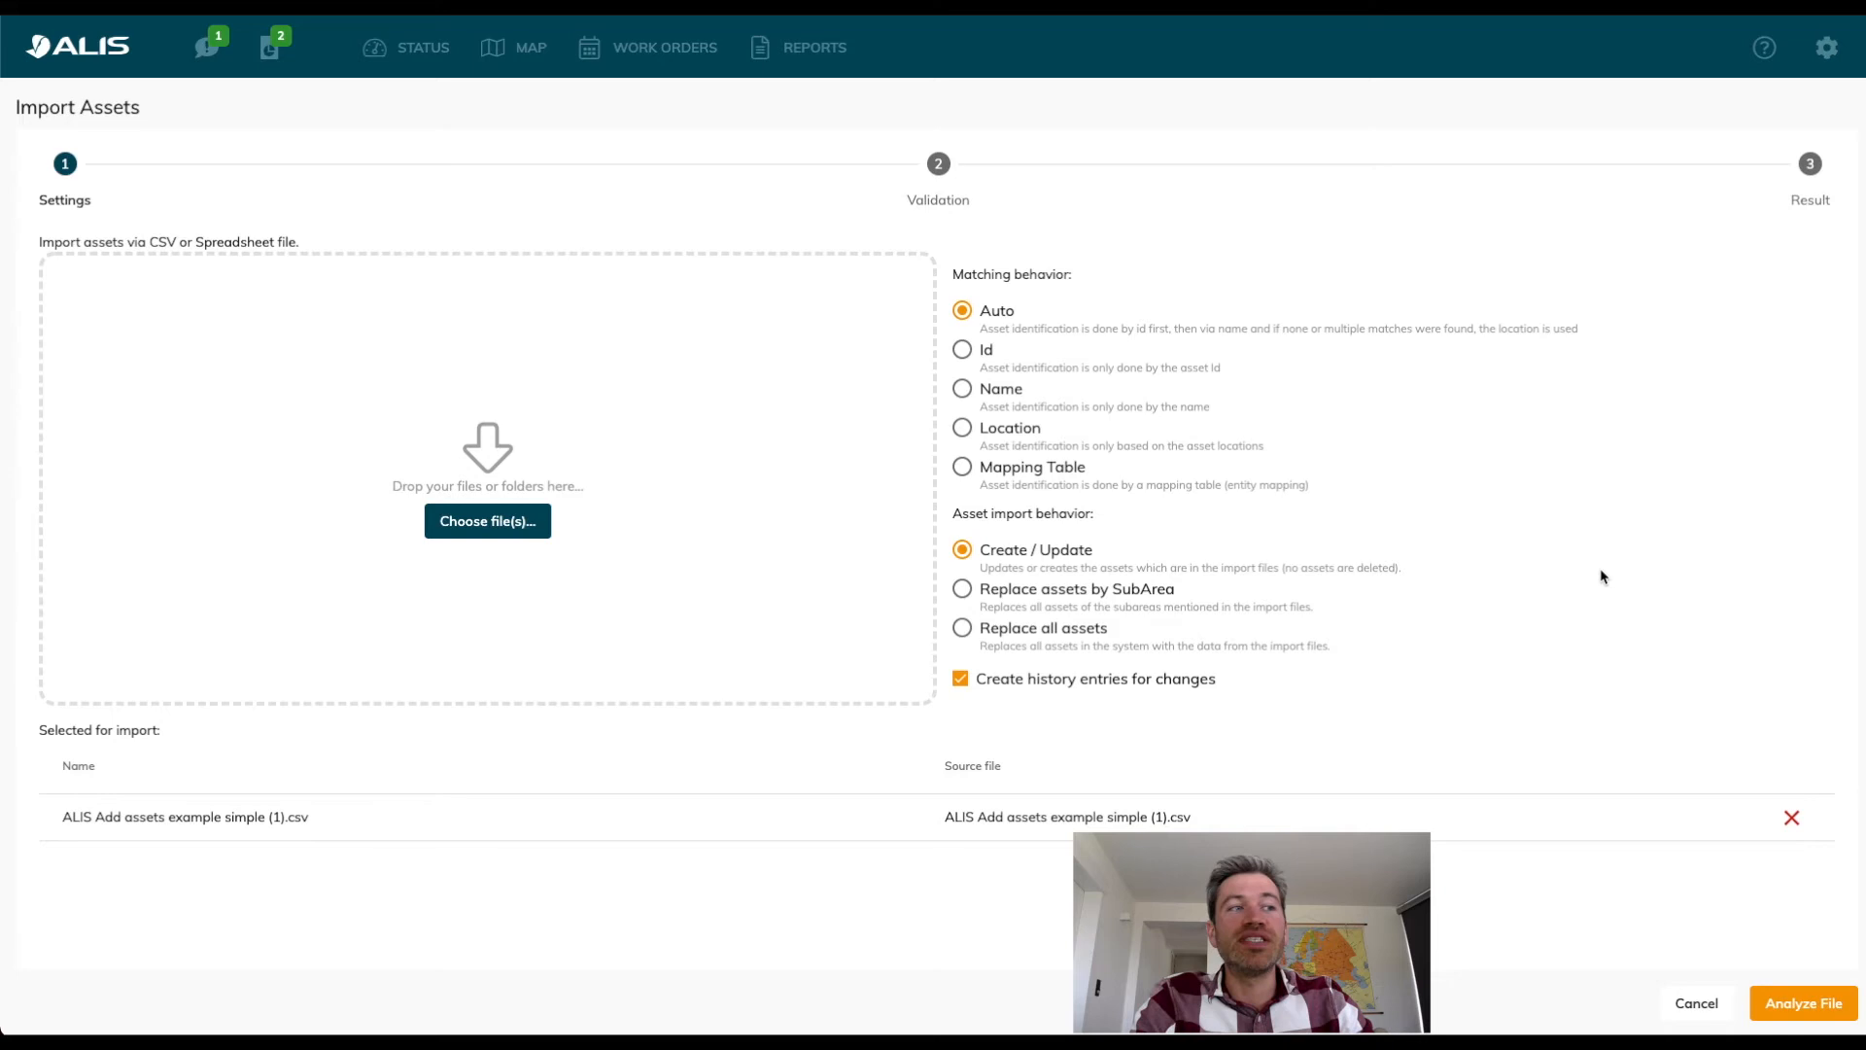
Dismiss the calendar reminder, analyze the selected CSV file and execute the asset import.
click(1816, 892)
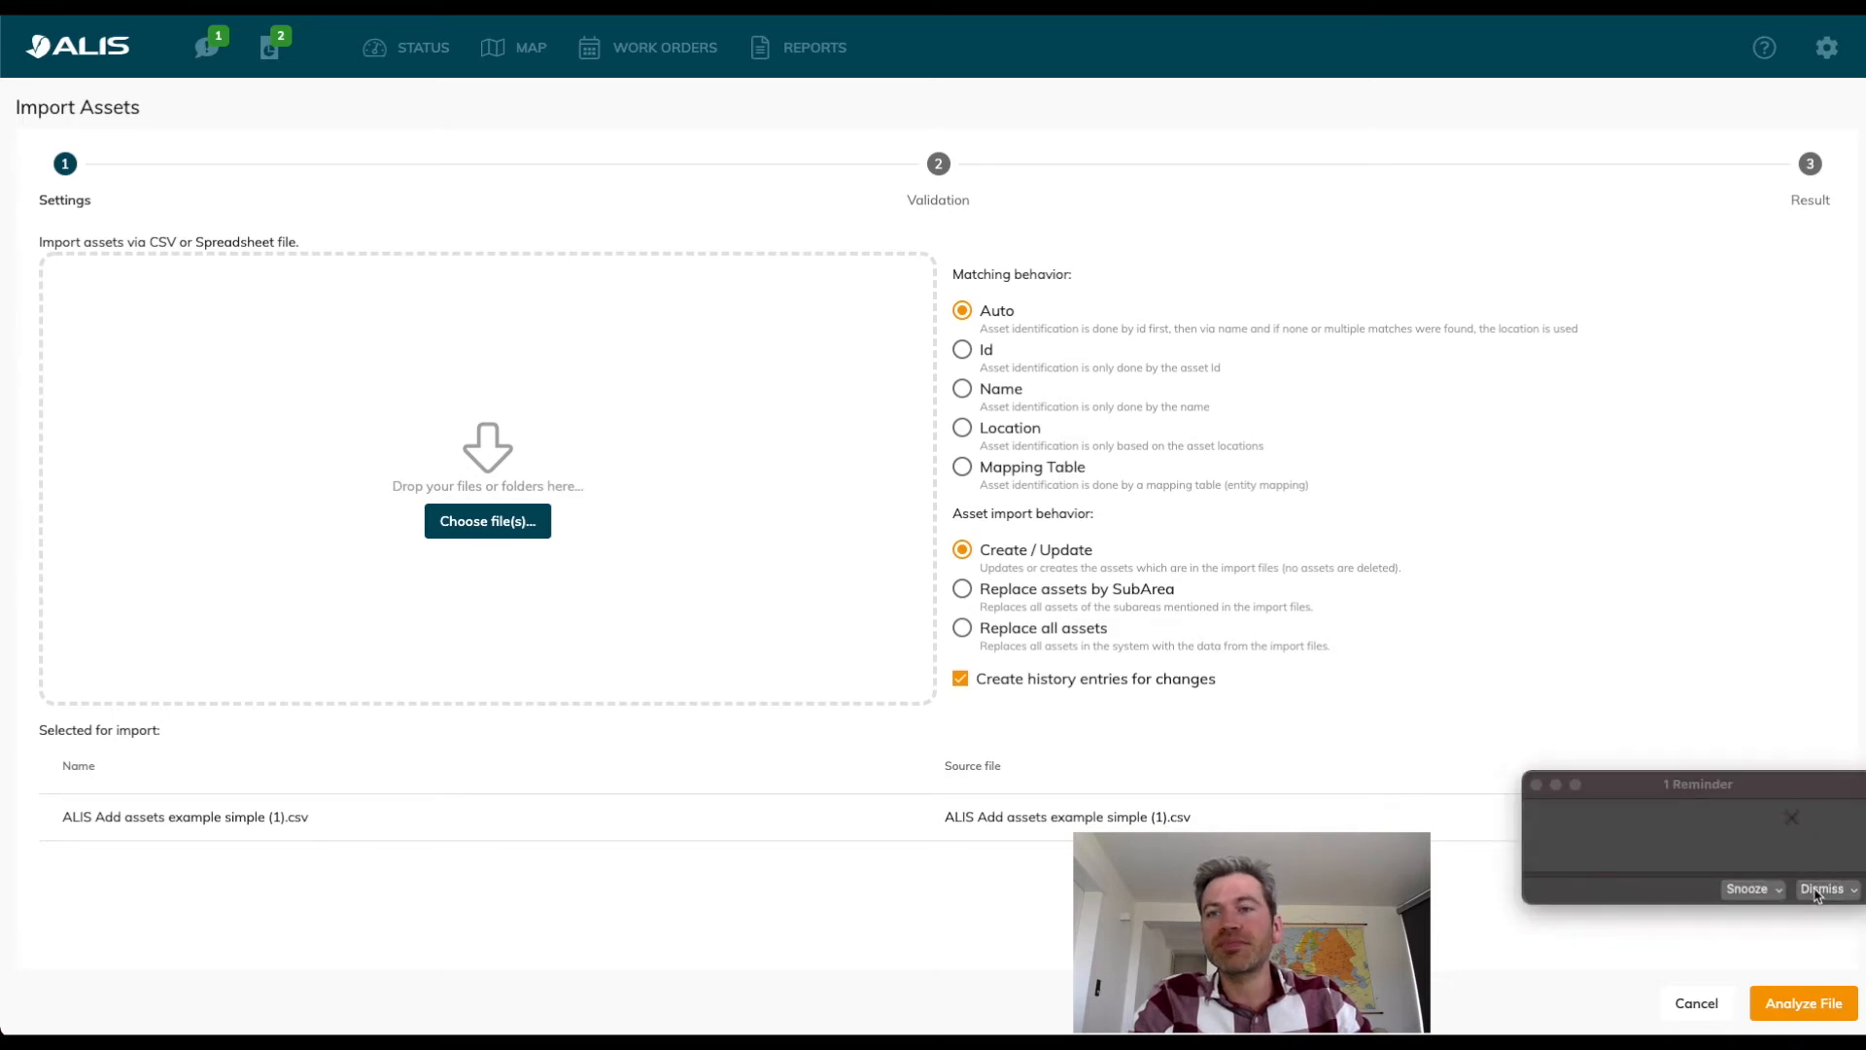
click(1796, 1004)
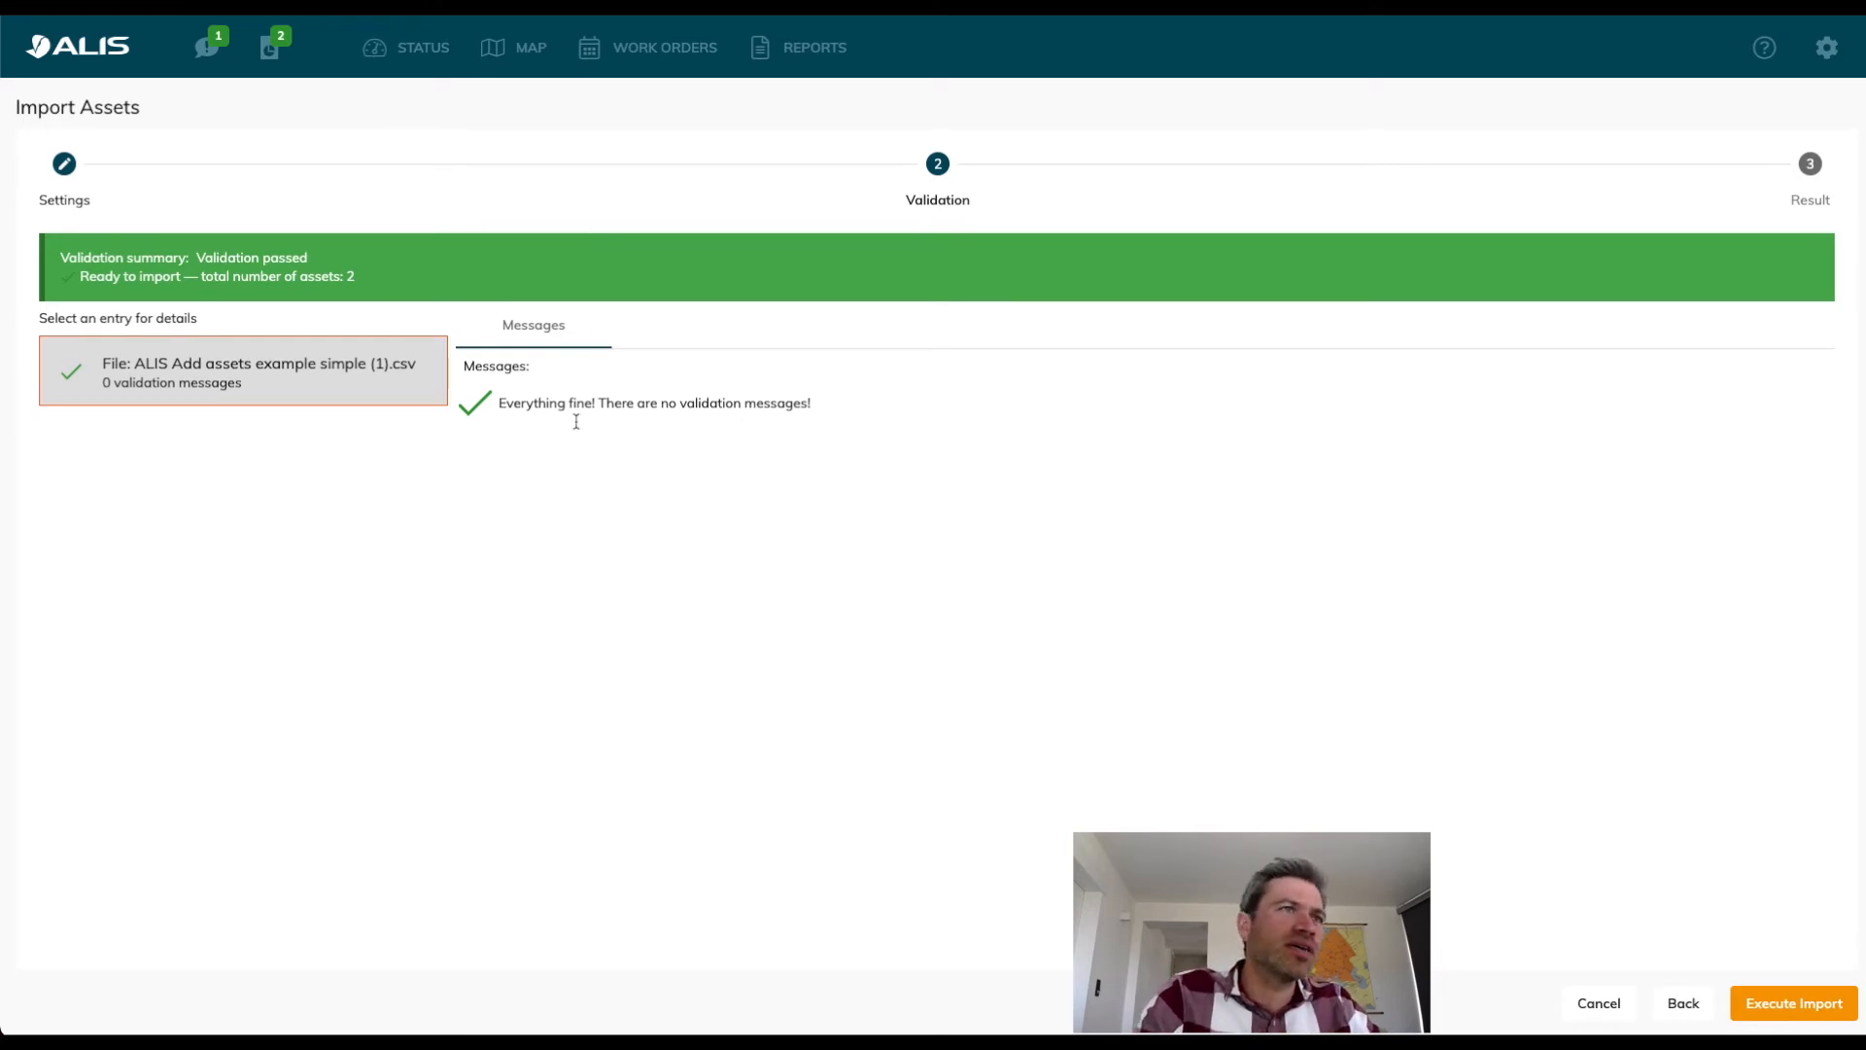
click(1840, 1009)
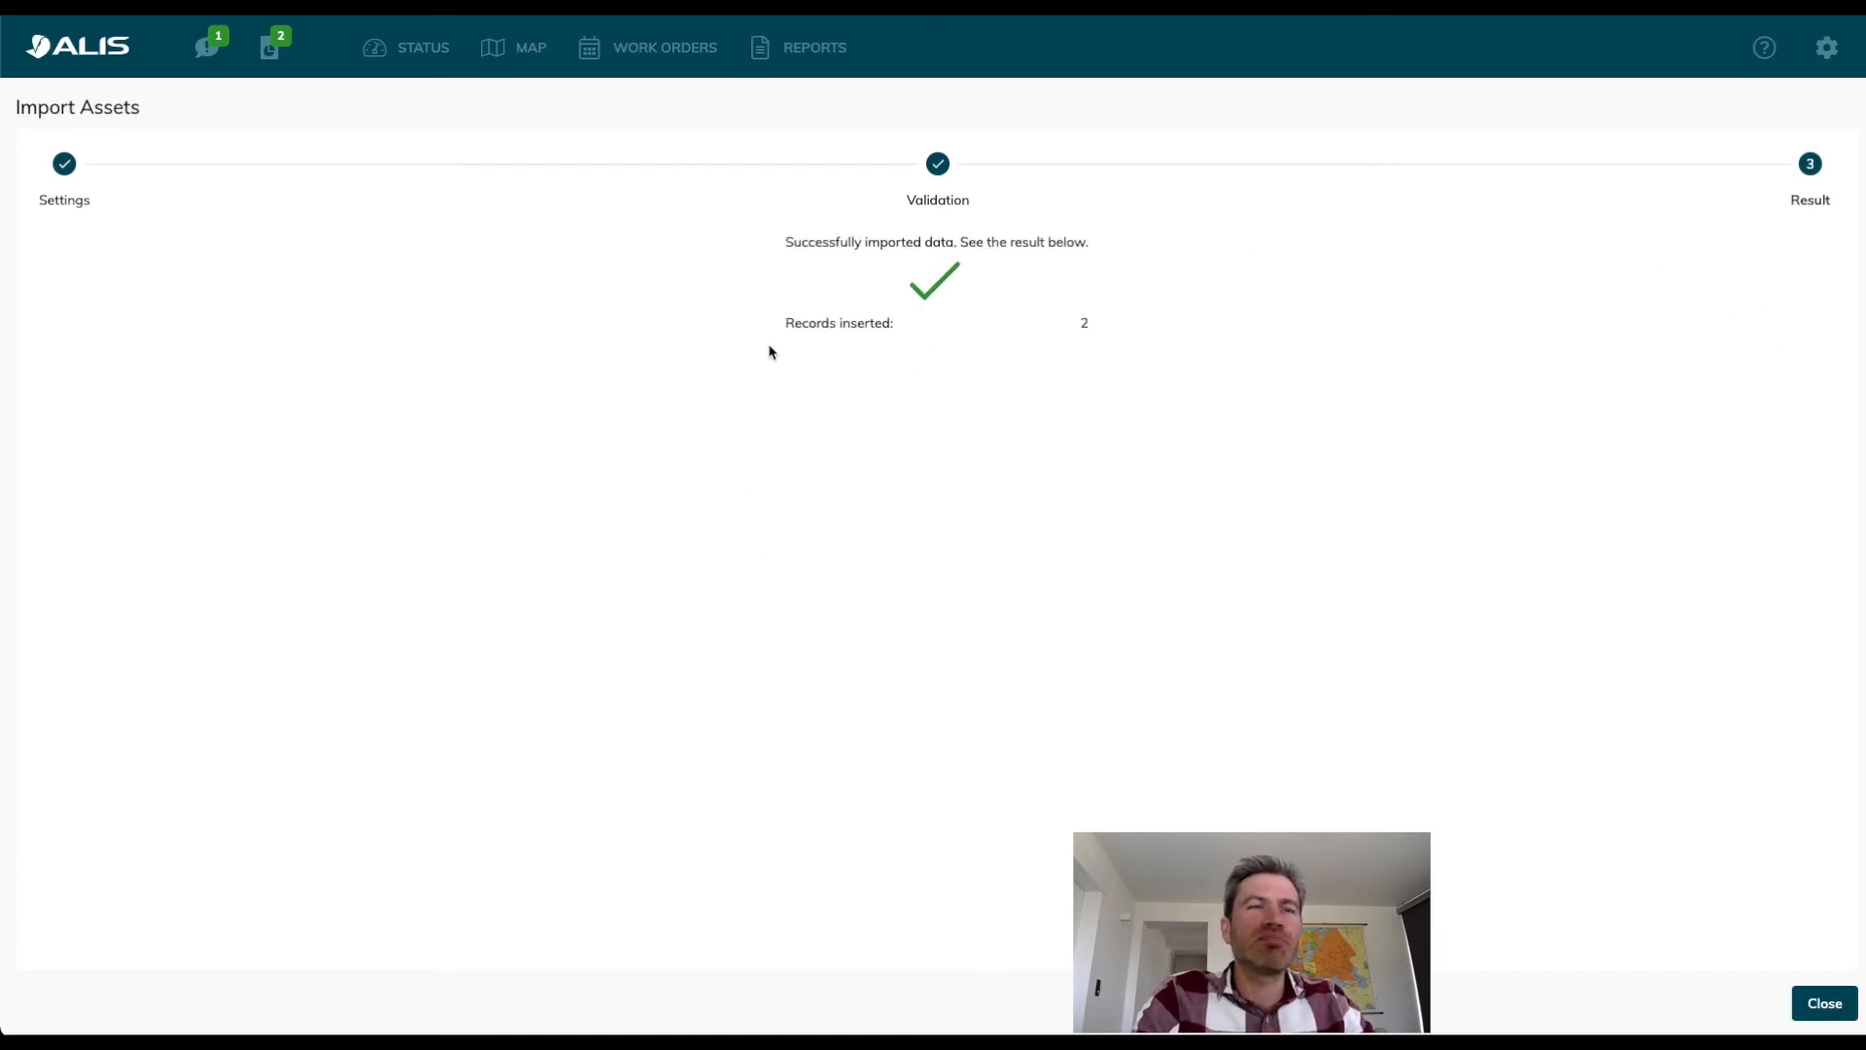
double_click(1082, 329)
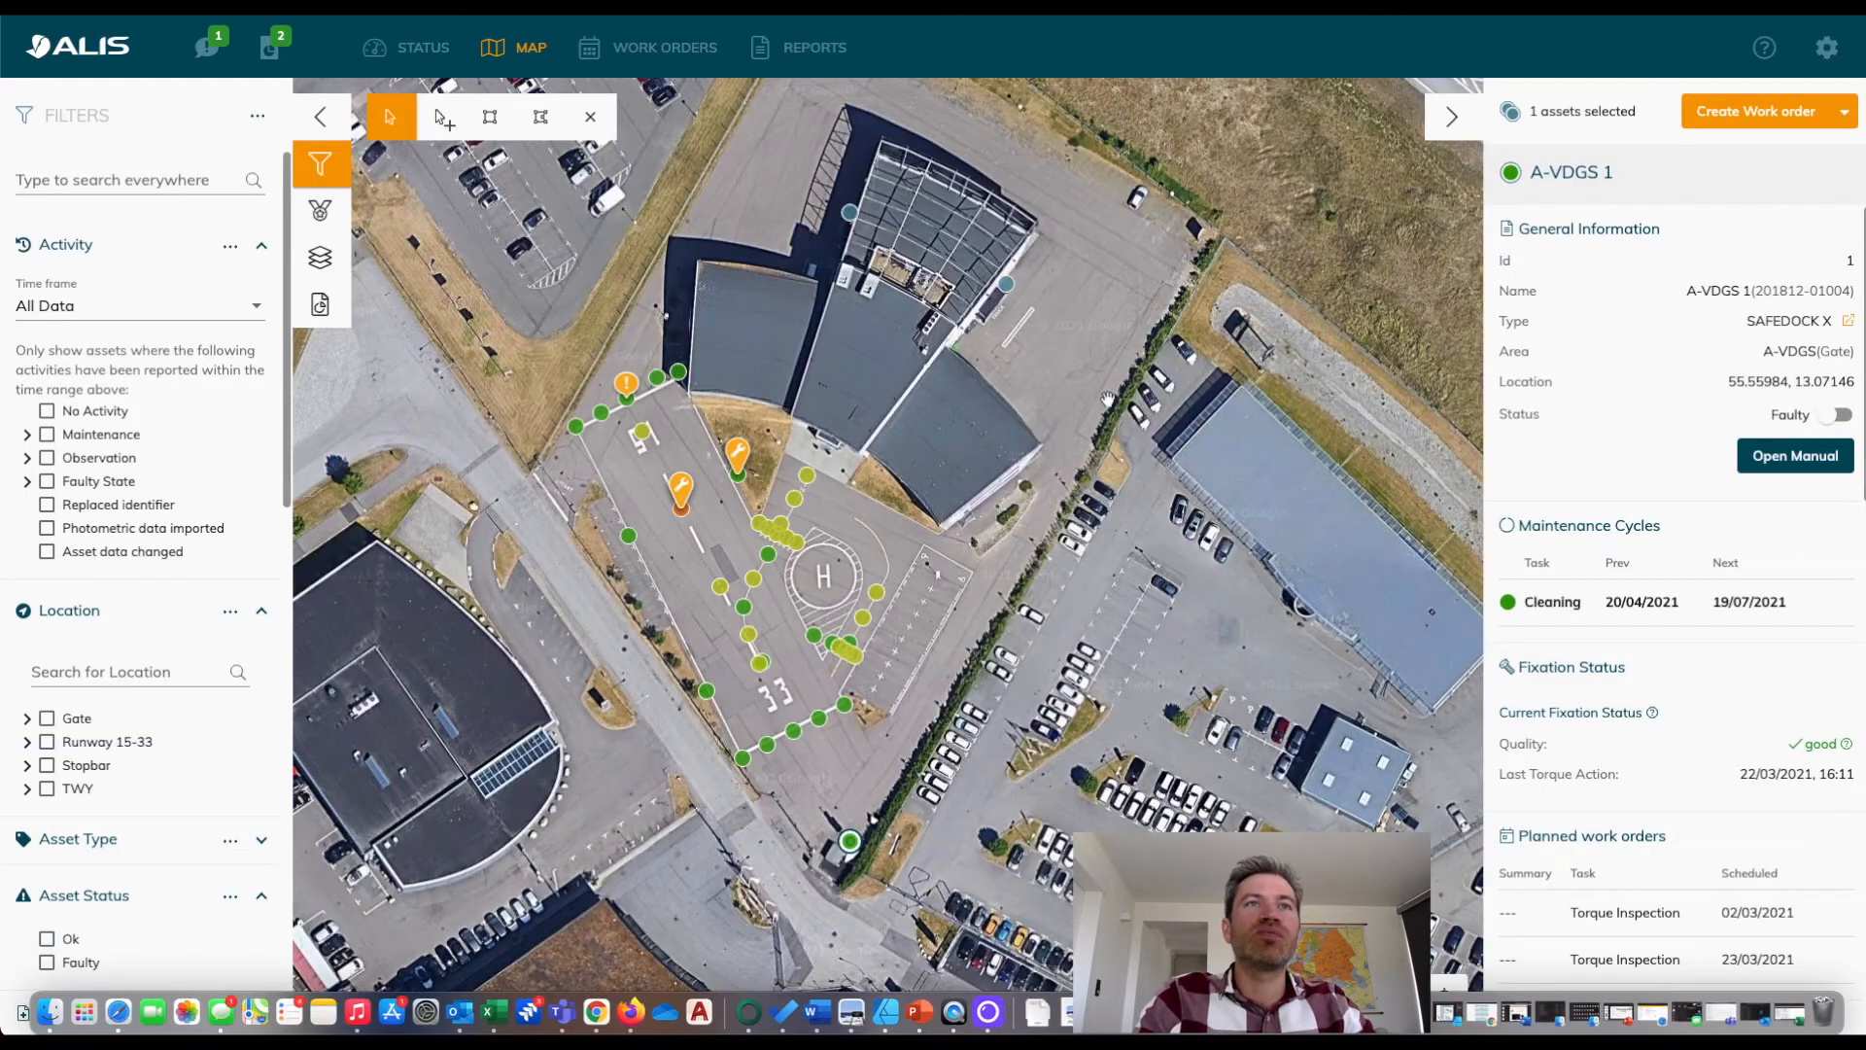
Examine the details of the imported Gate 2 and Gate 3 assets on the map and compare them with A-VDGS 1.
click(1008, 287)
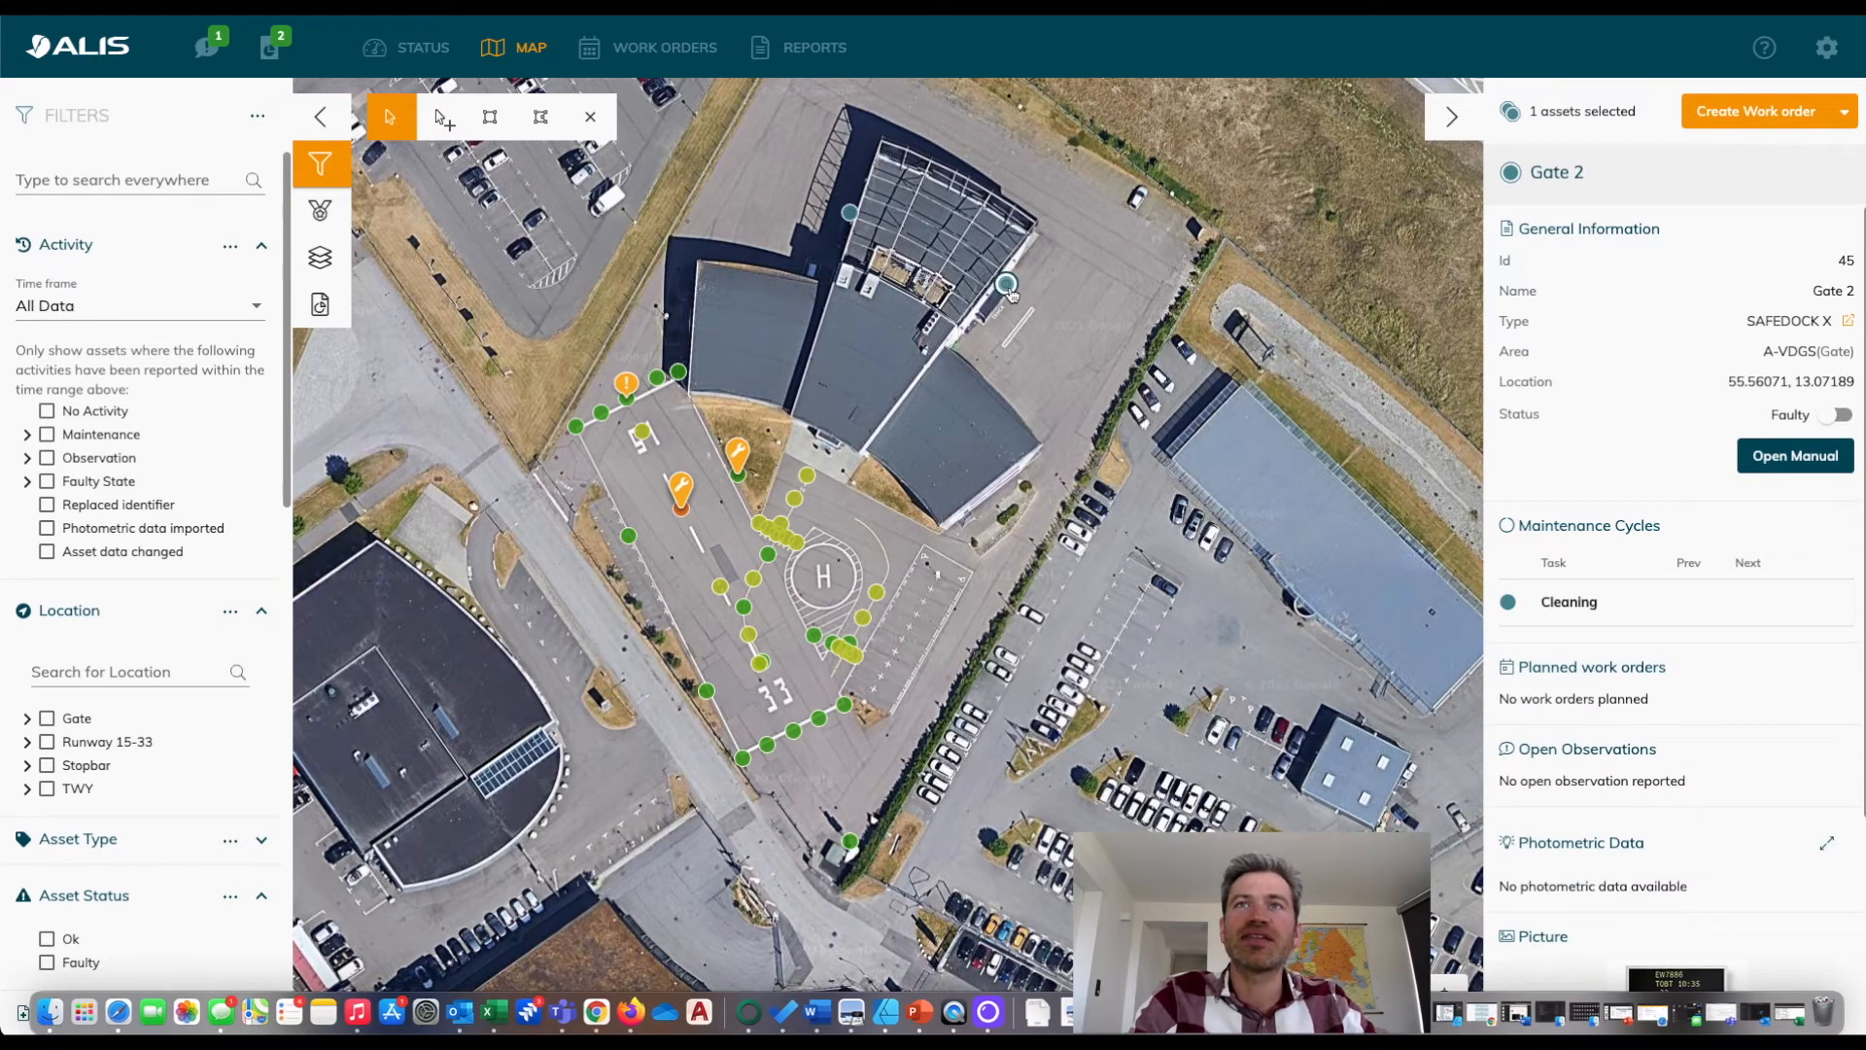
click(849, 214)
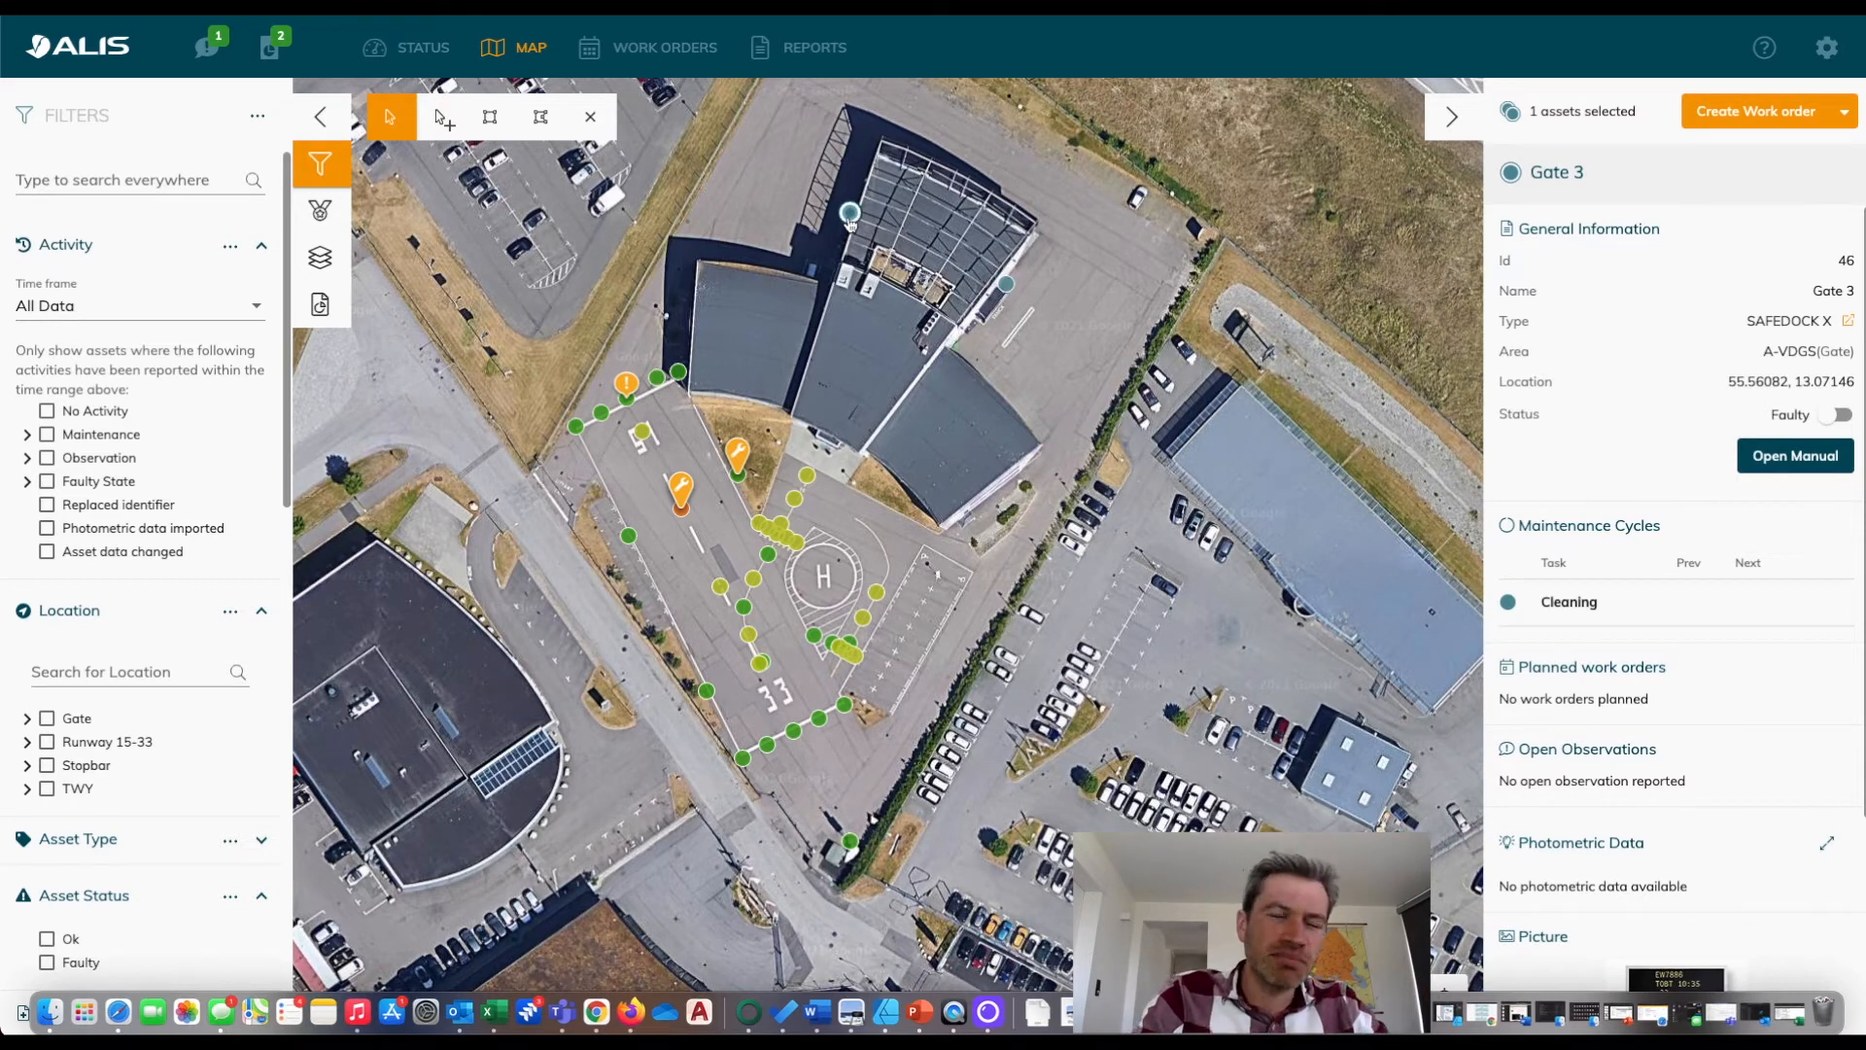
click(852, 842)
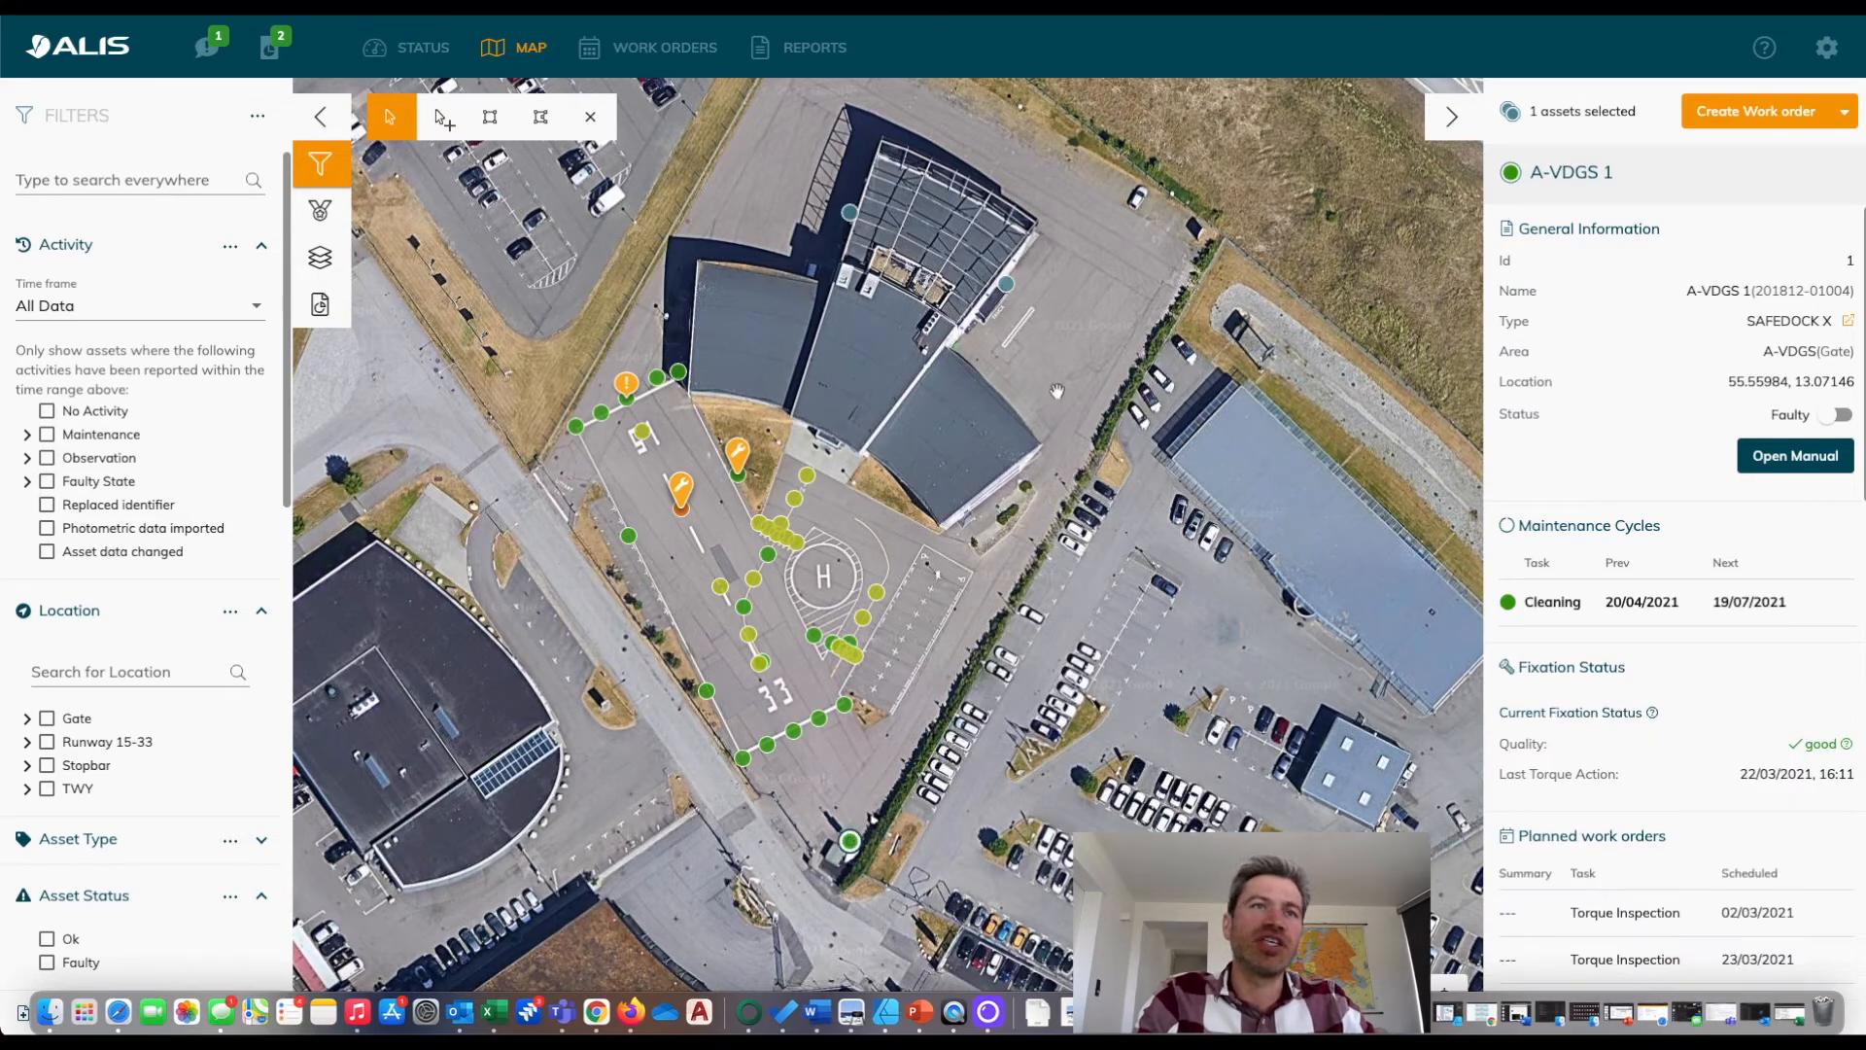
click(1004, 281)
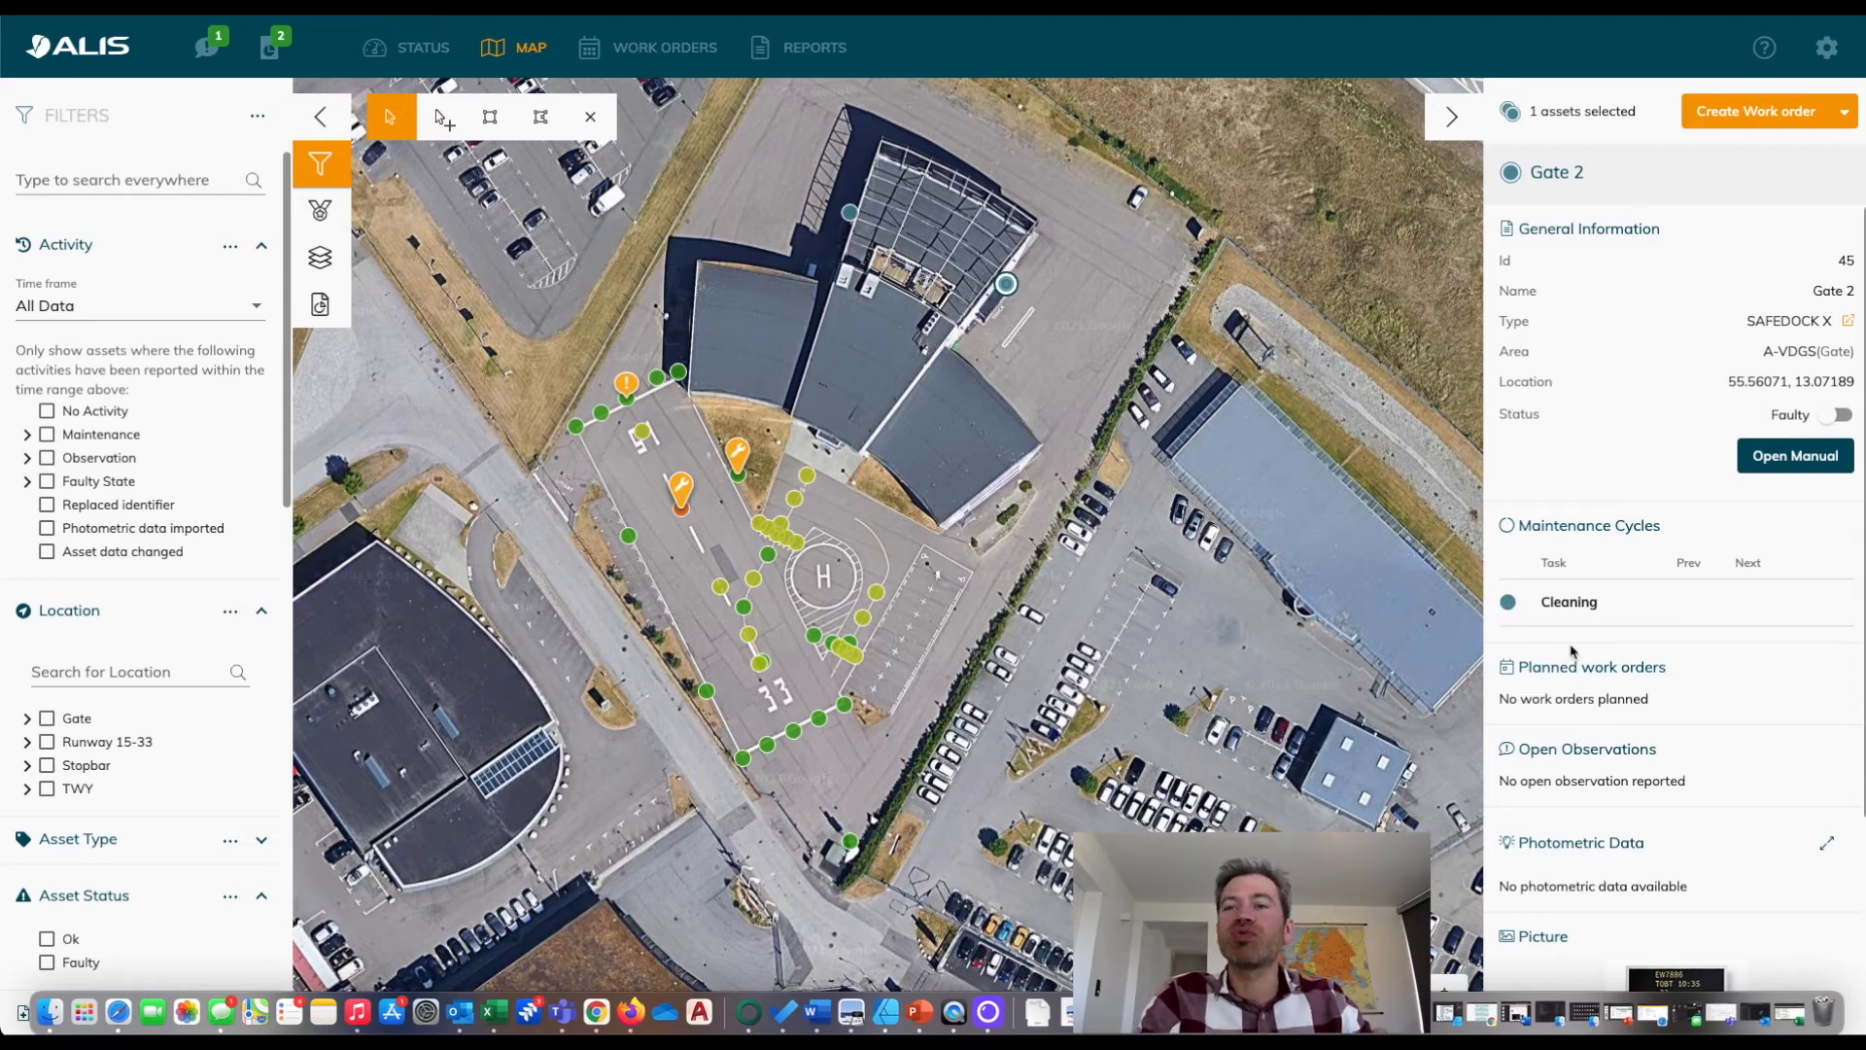
scroll(1573, 649, down, 3)
scroll(1671, 729, up, 3)
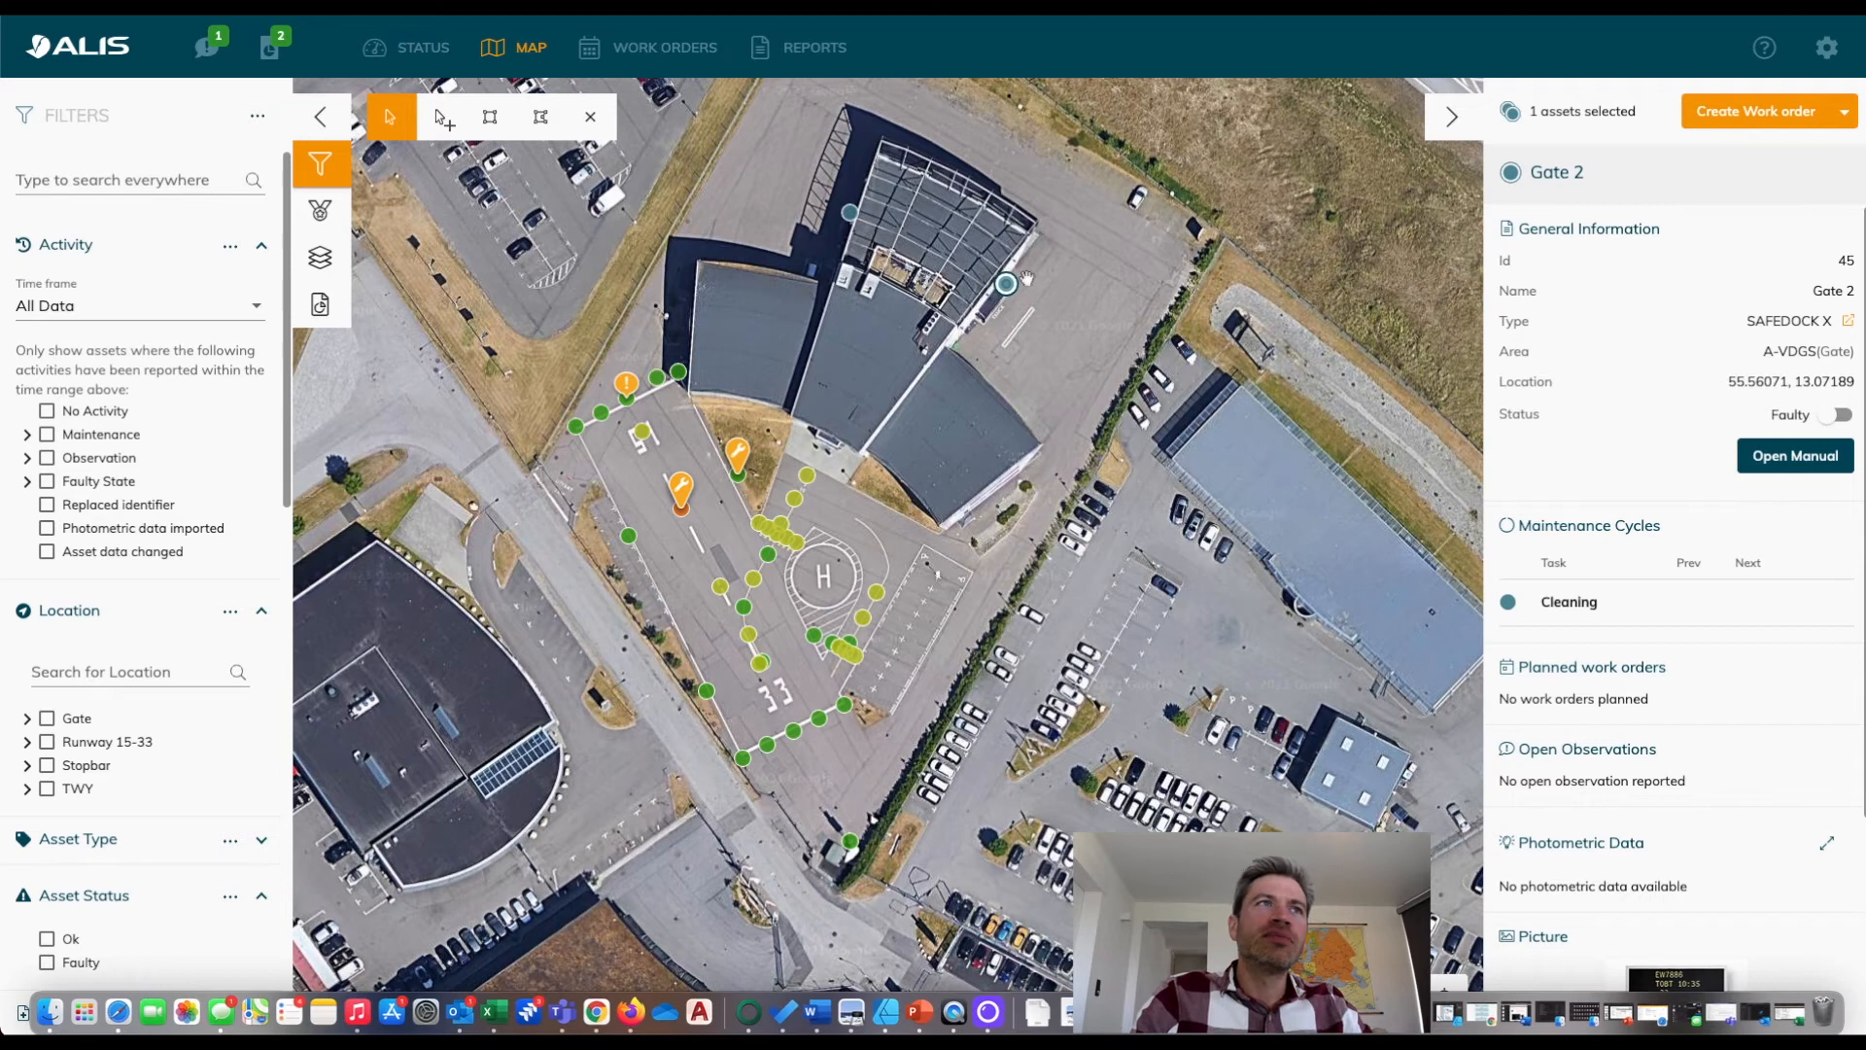
Clear the current selection and area-select all assets on the map, including Gate 2, Gate 3 and A-VDGS 1.
click(589, 118)
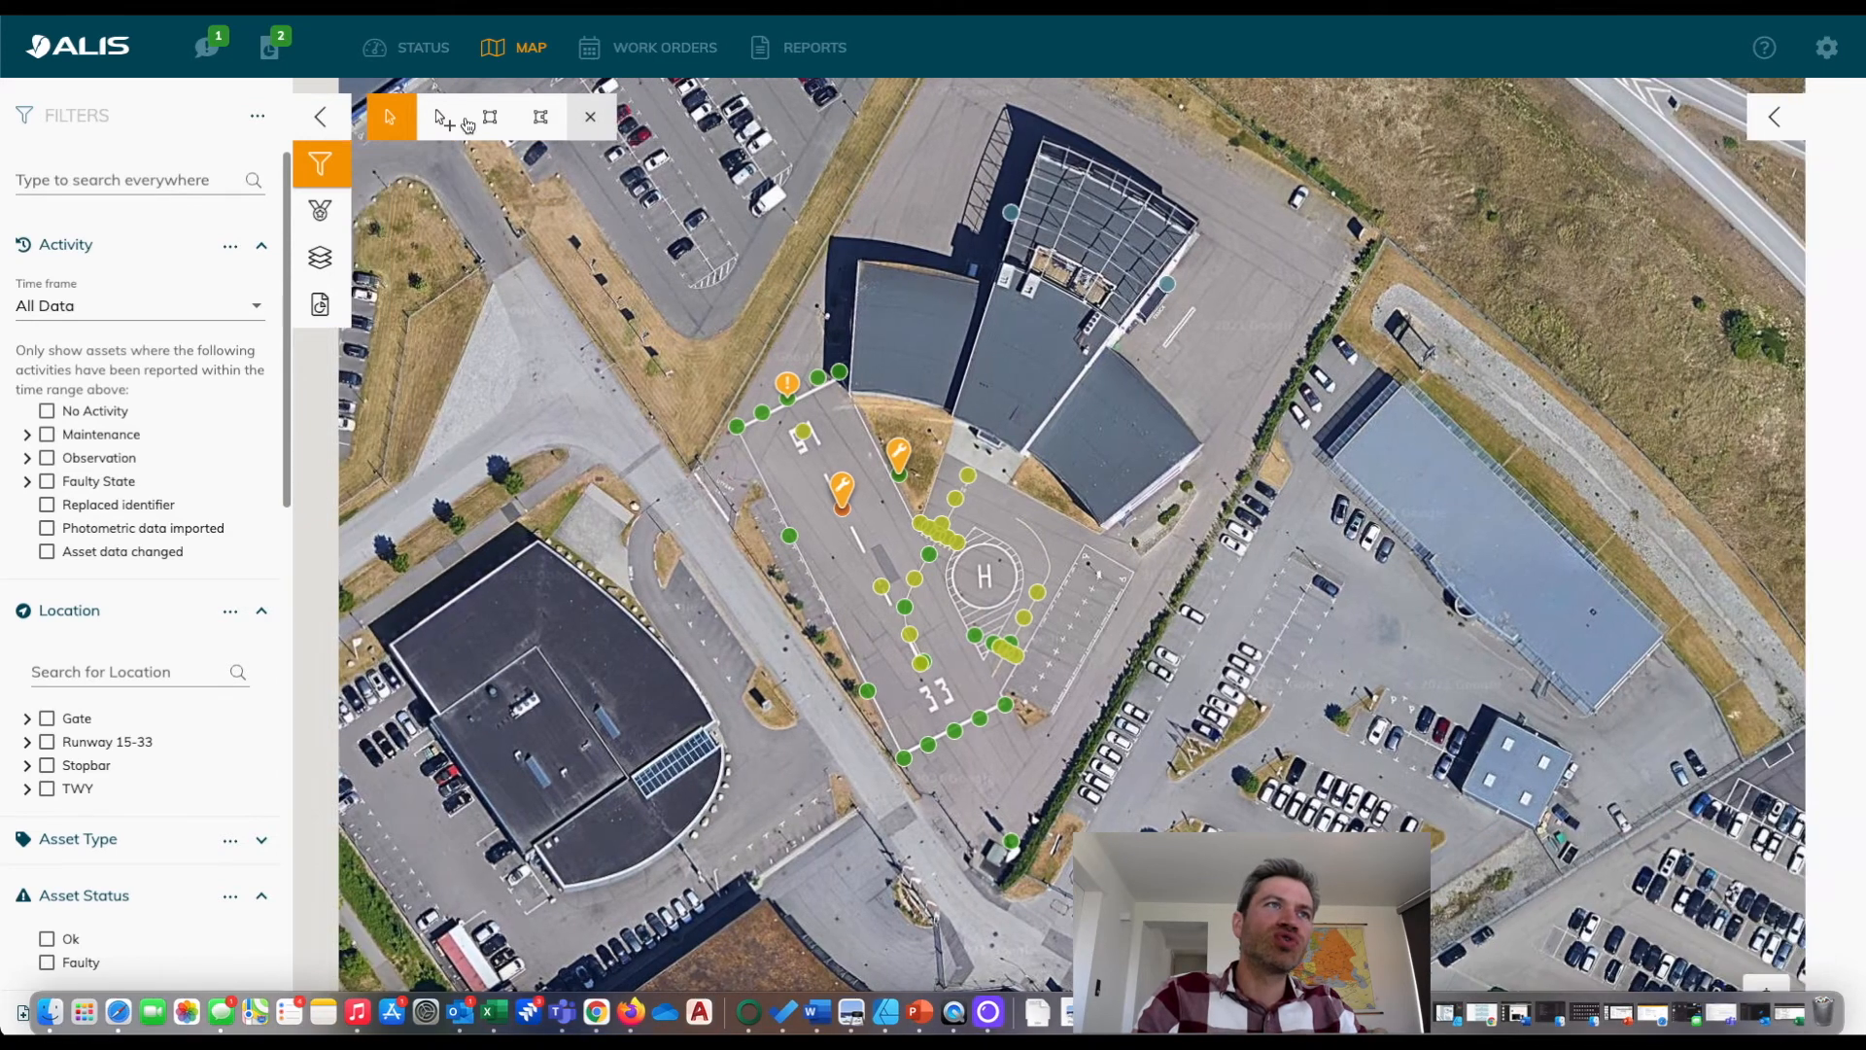
click(489, 117)
drag(615, 300, 1242, 812)
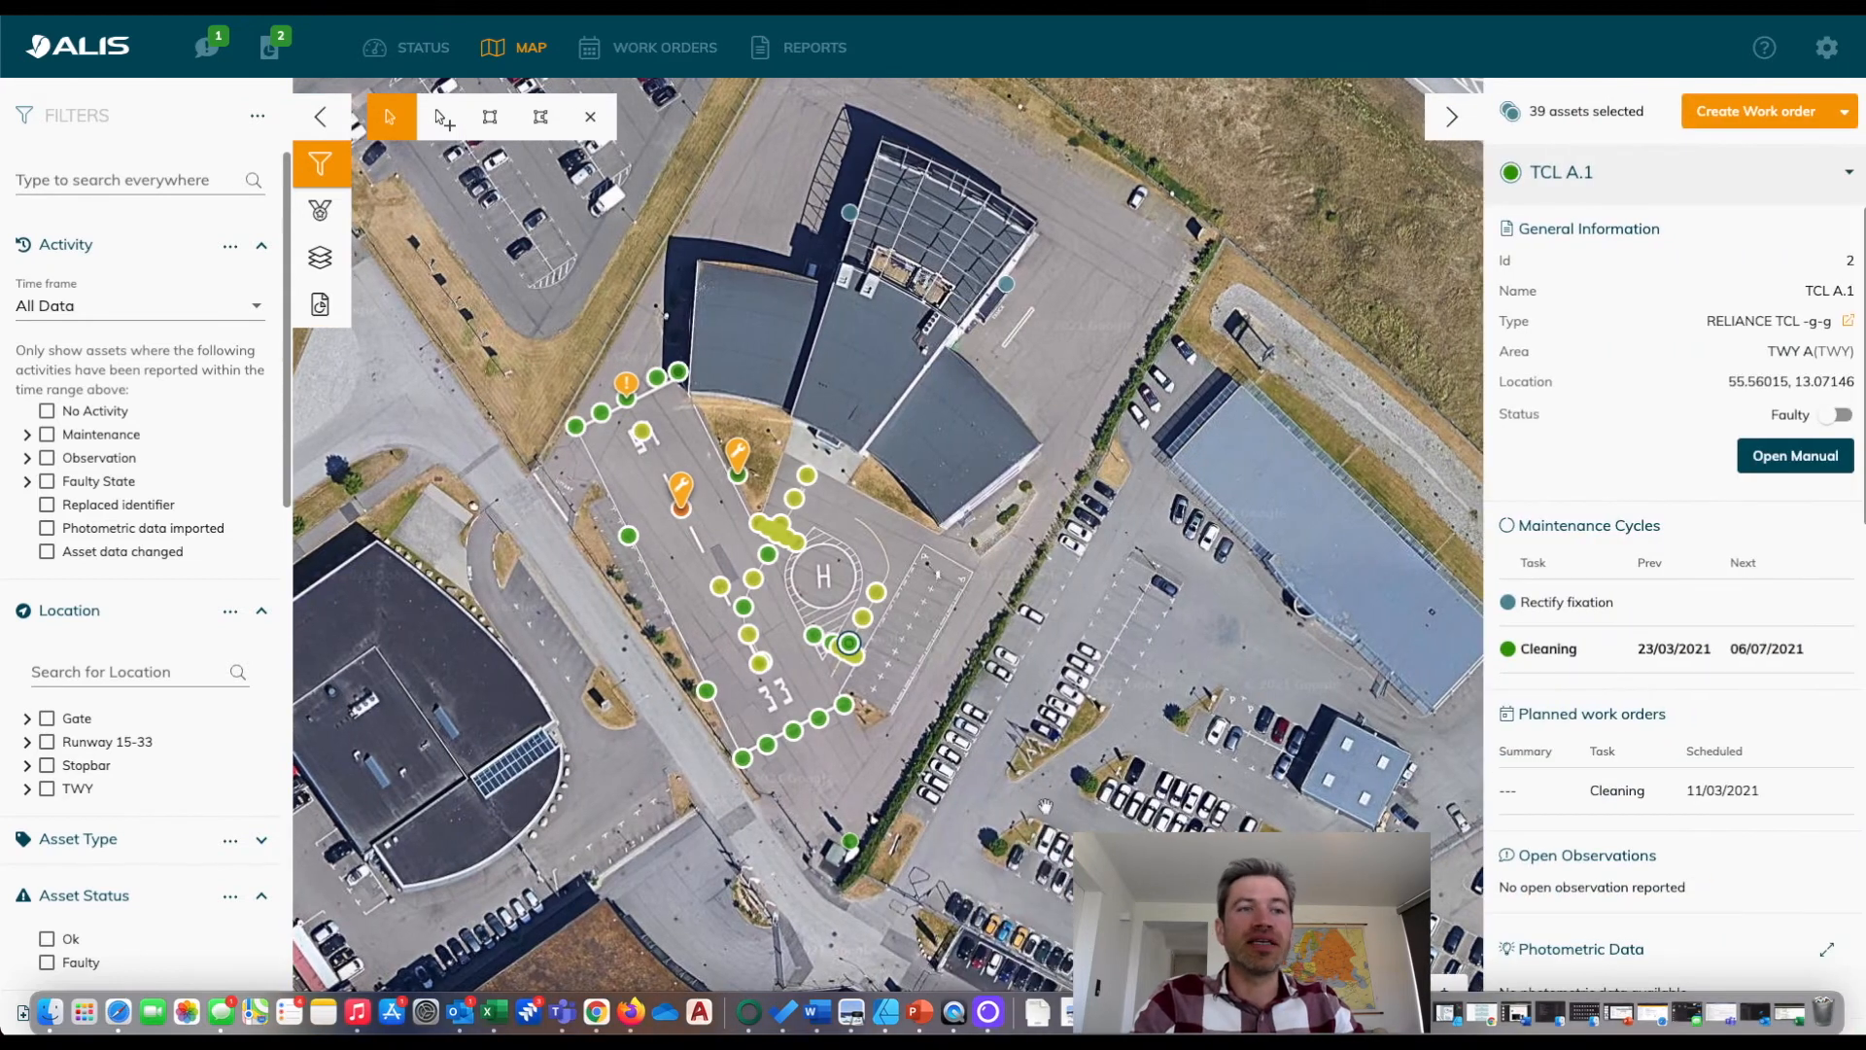
click(490, 117)
drag(421, 268, 1120, 968)
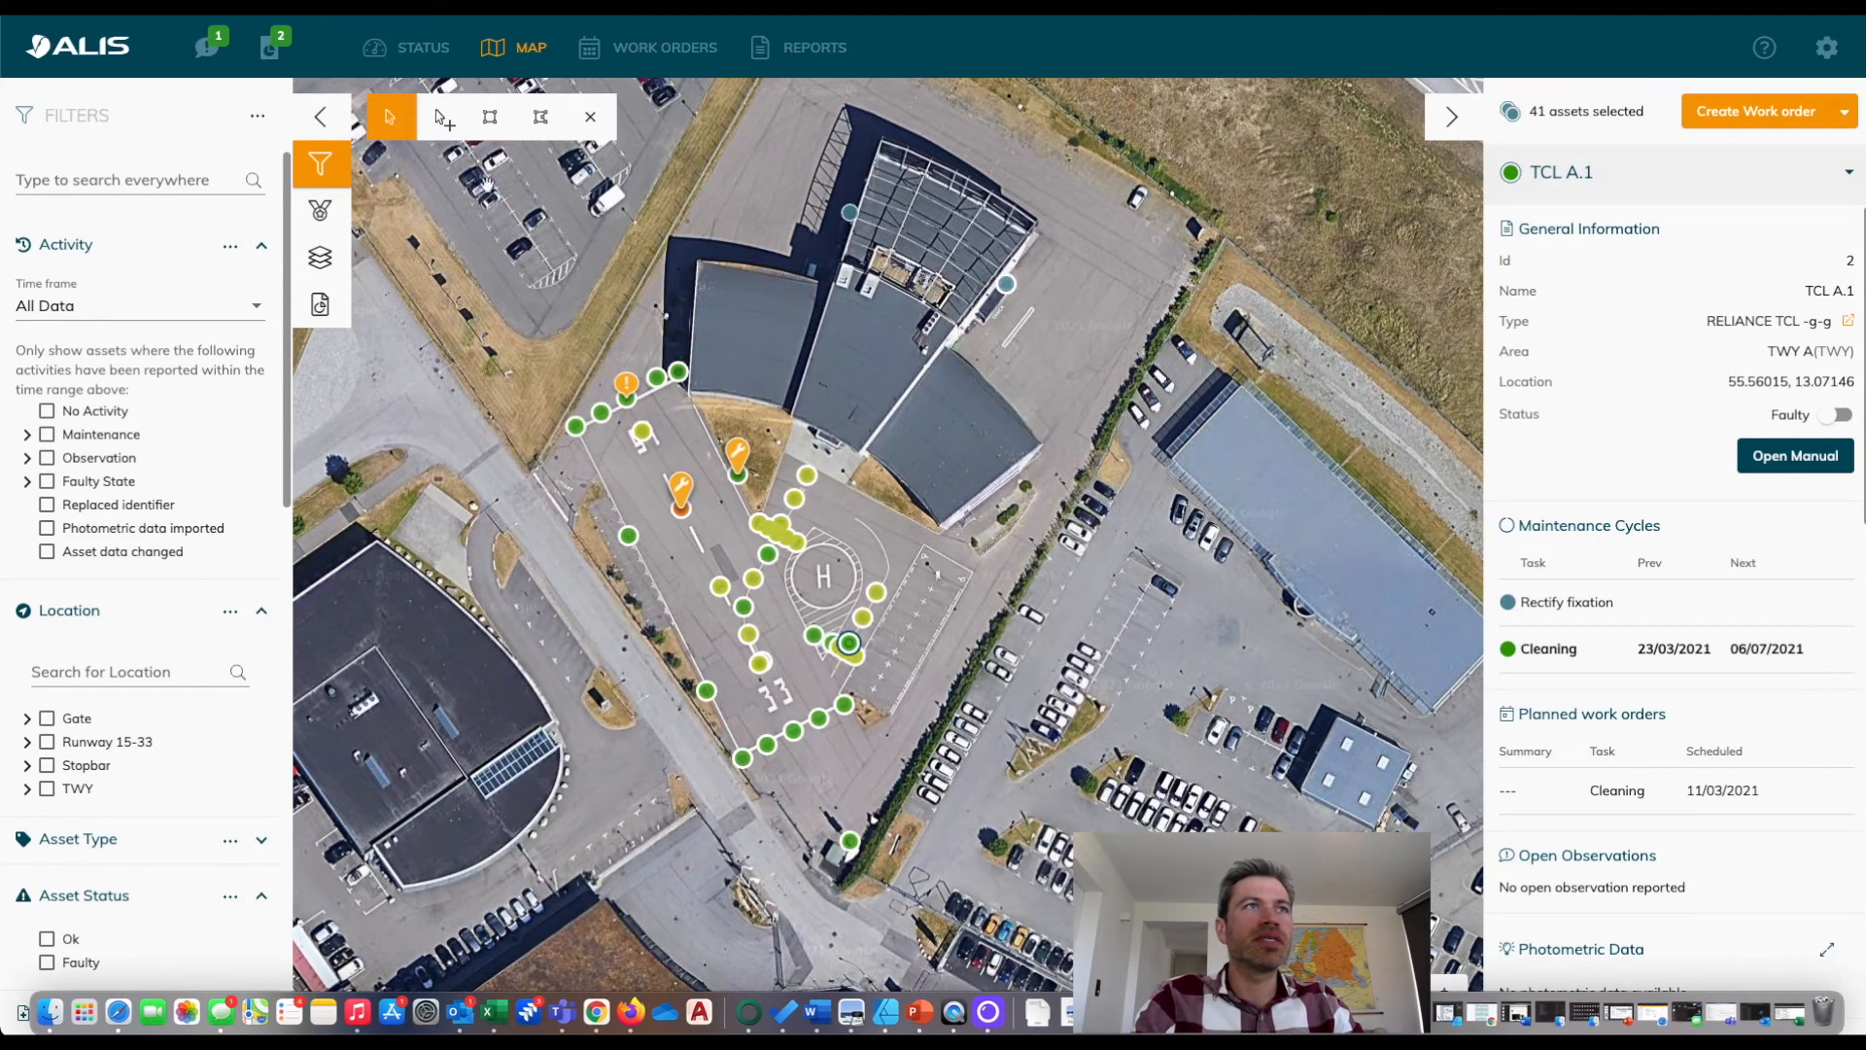
click(490, 116)
drag(404, 173, 1189, 886)
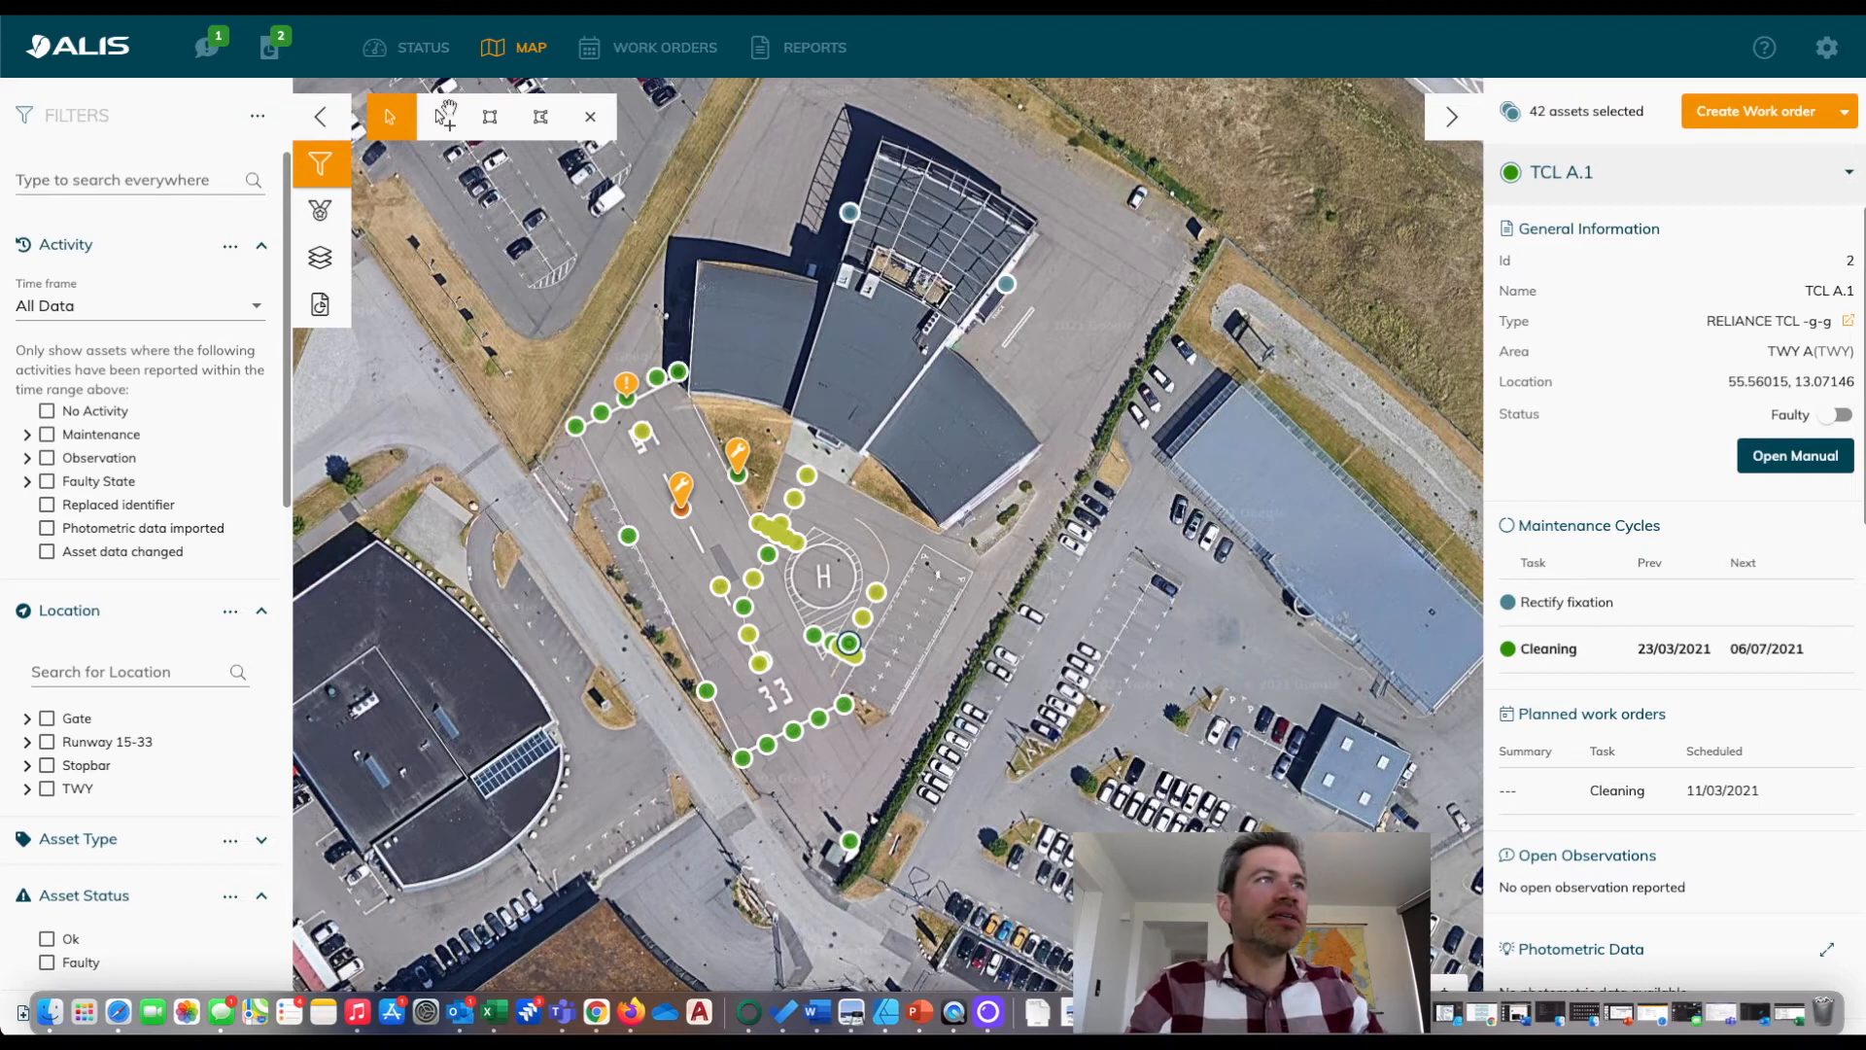
Generate a report covering all assets with the Asset Overview (Excel) template and an automatically generated name.
click(311, 323)
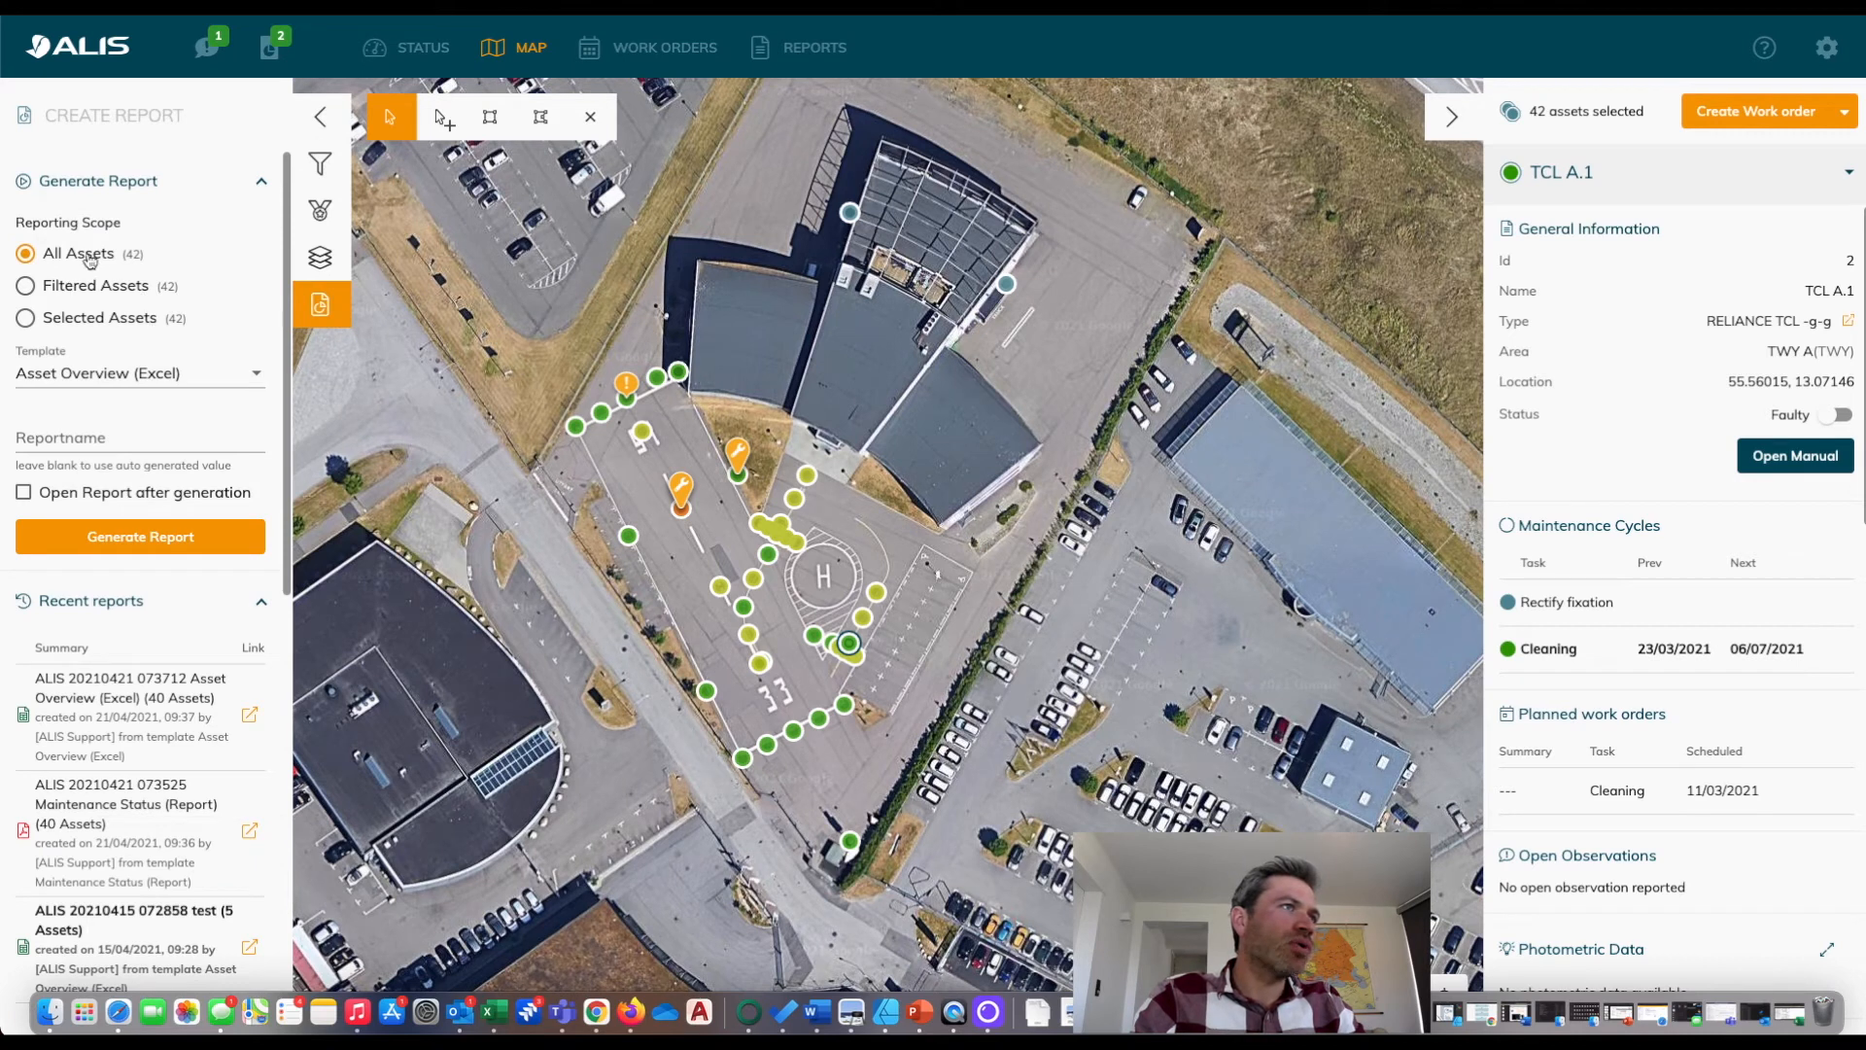
click(126, 377)
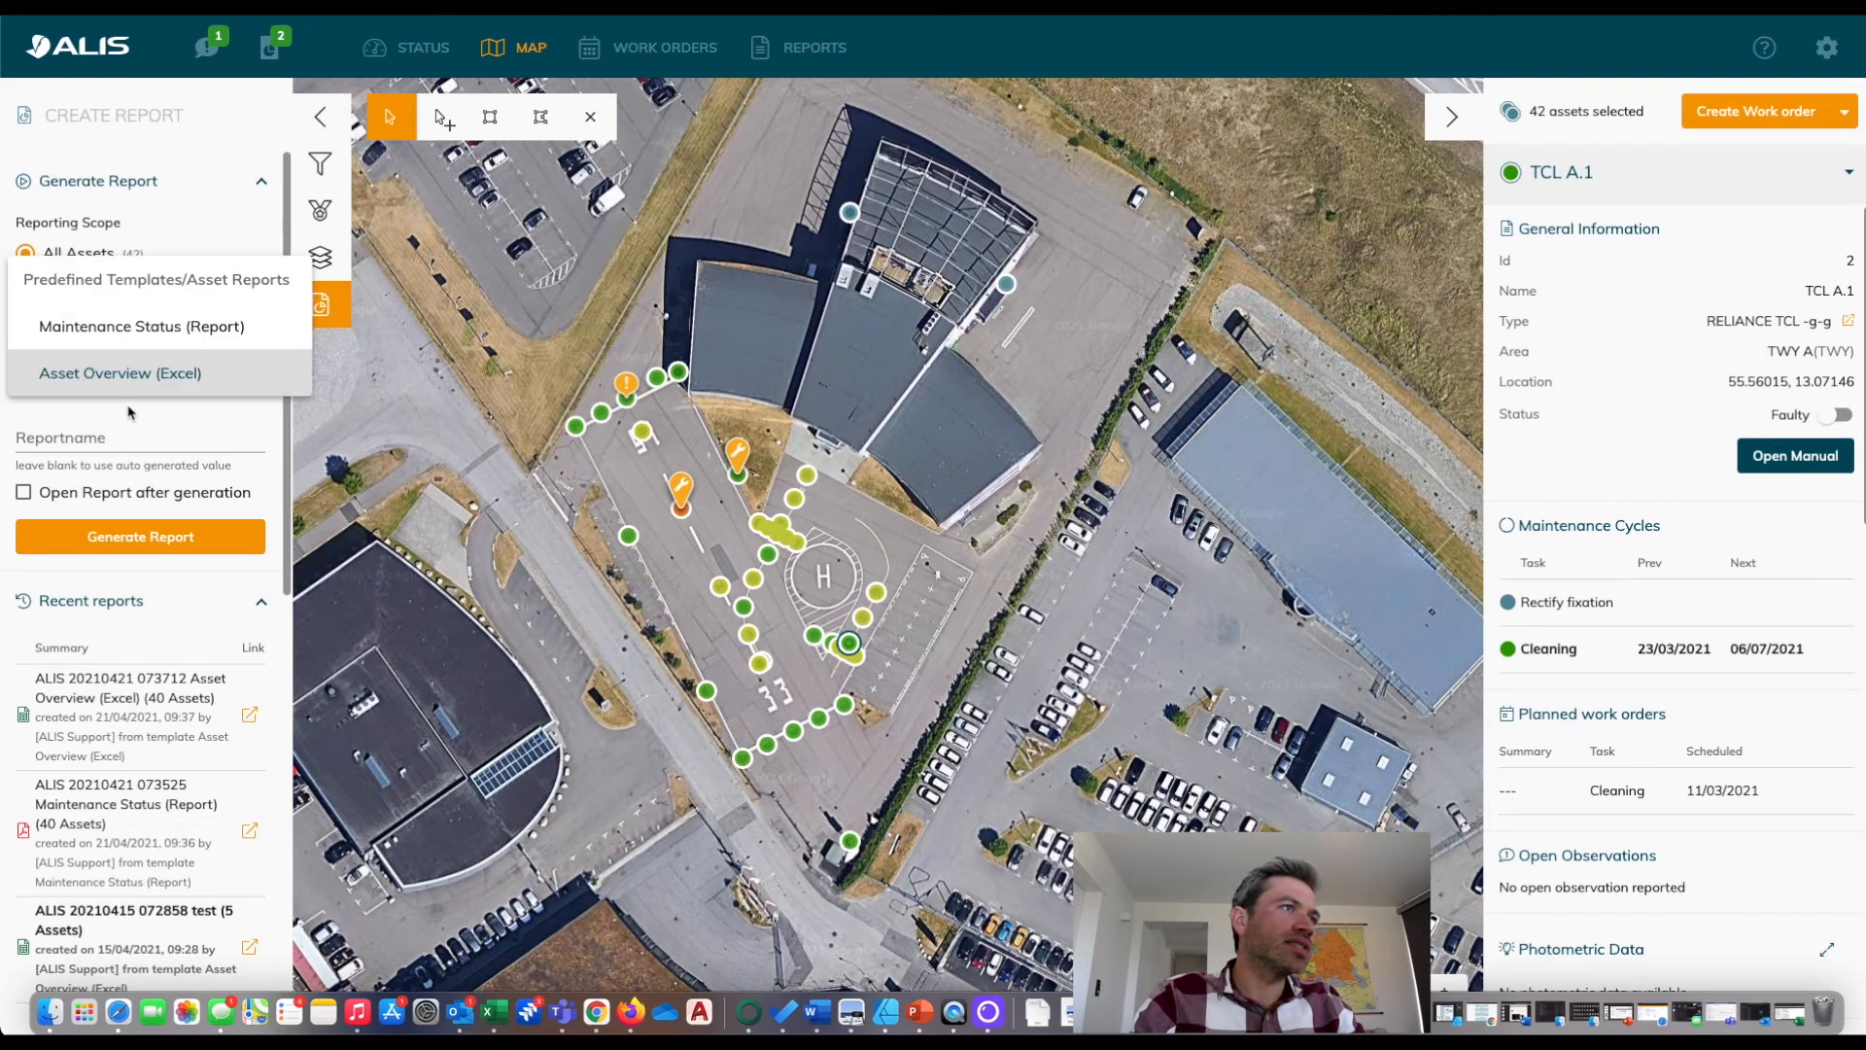
click(132, 373)
click(158, 537)
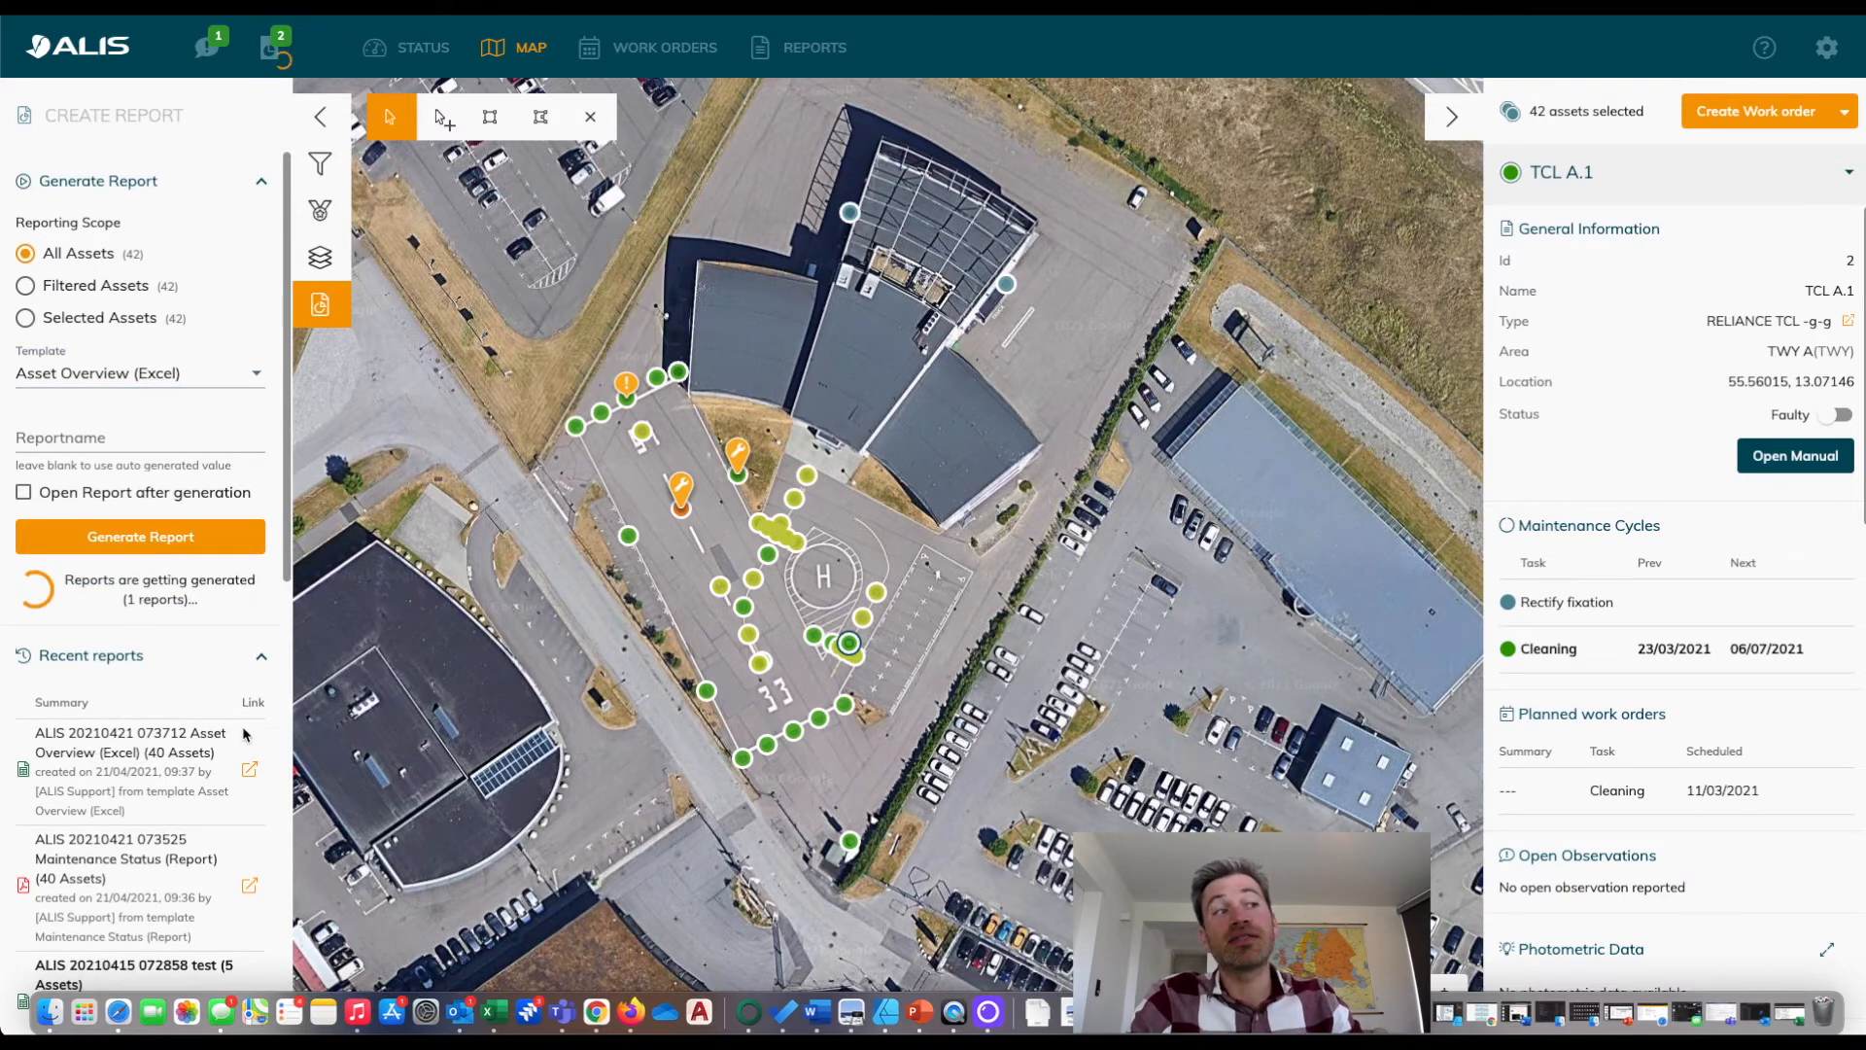
Generate another Excel asset overview report named All Asset Backup and open the finished report.
click(147, 427)
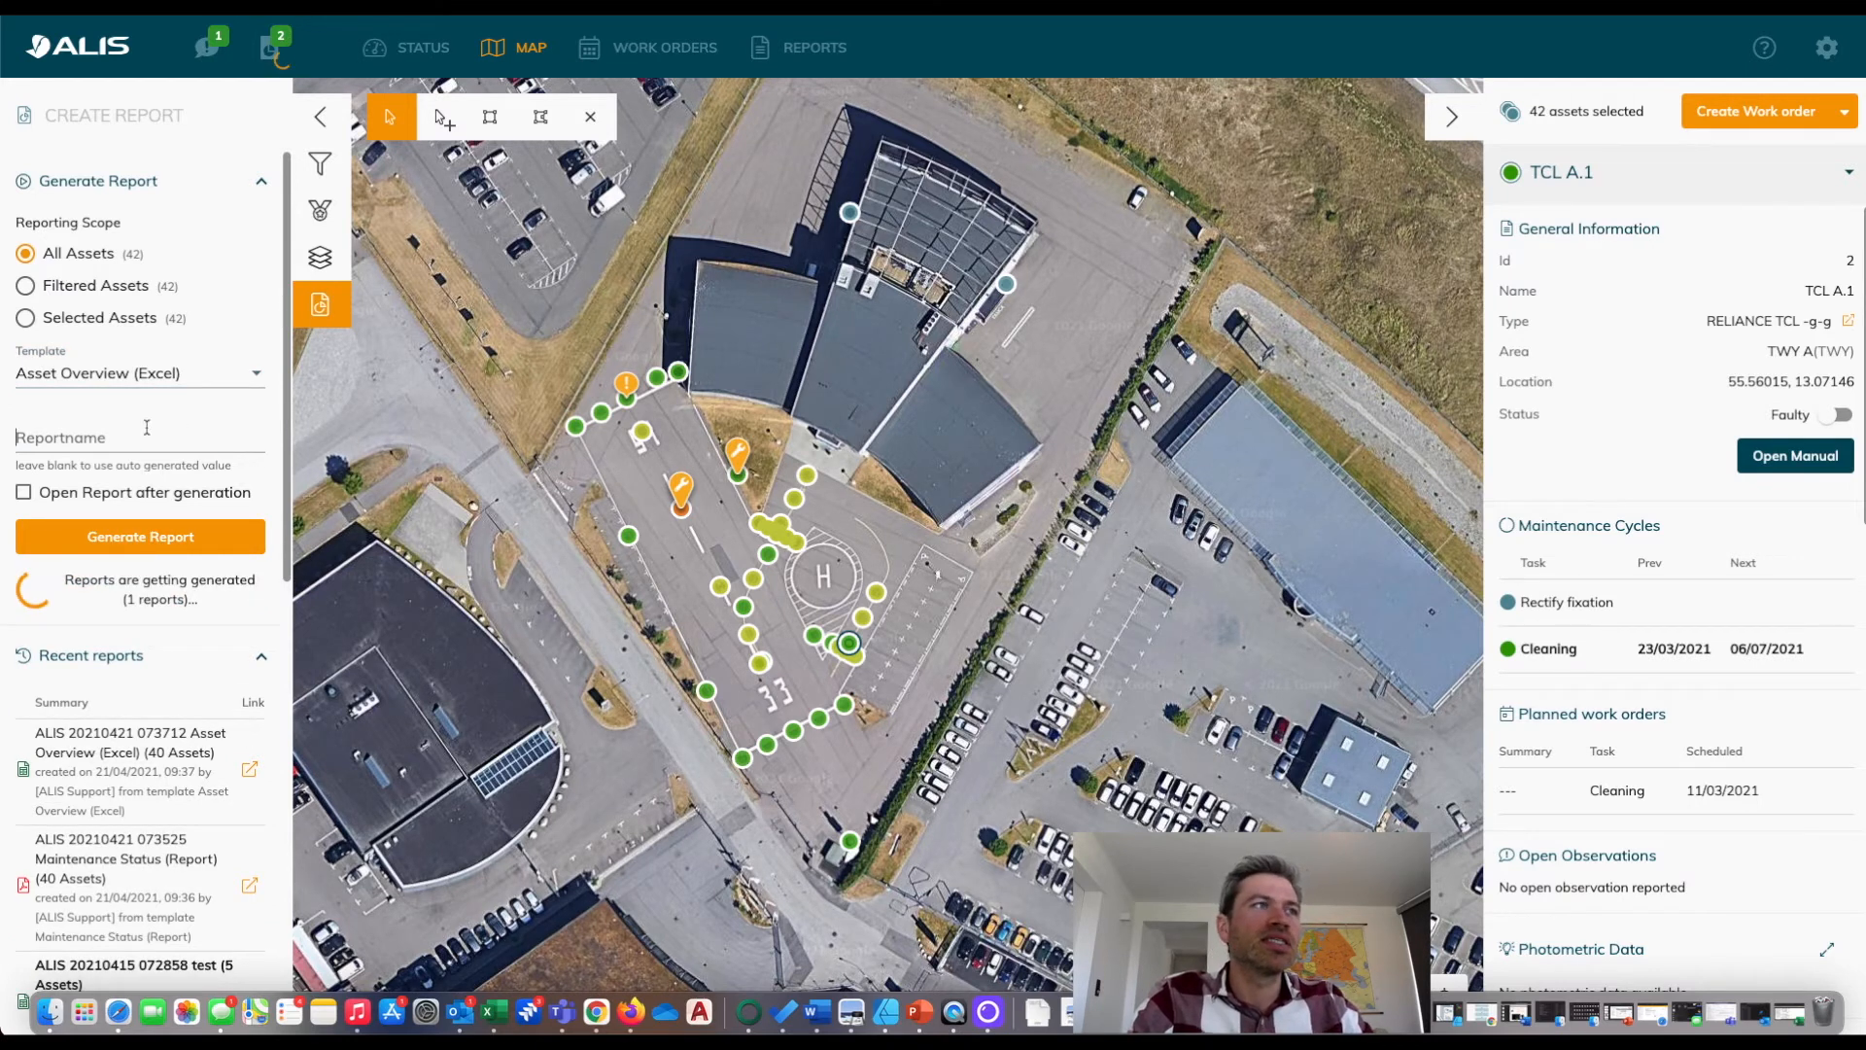
text(Al)
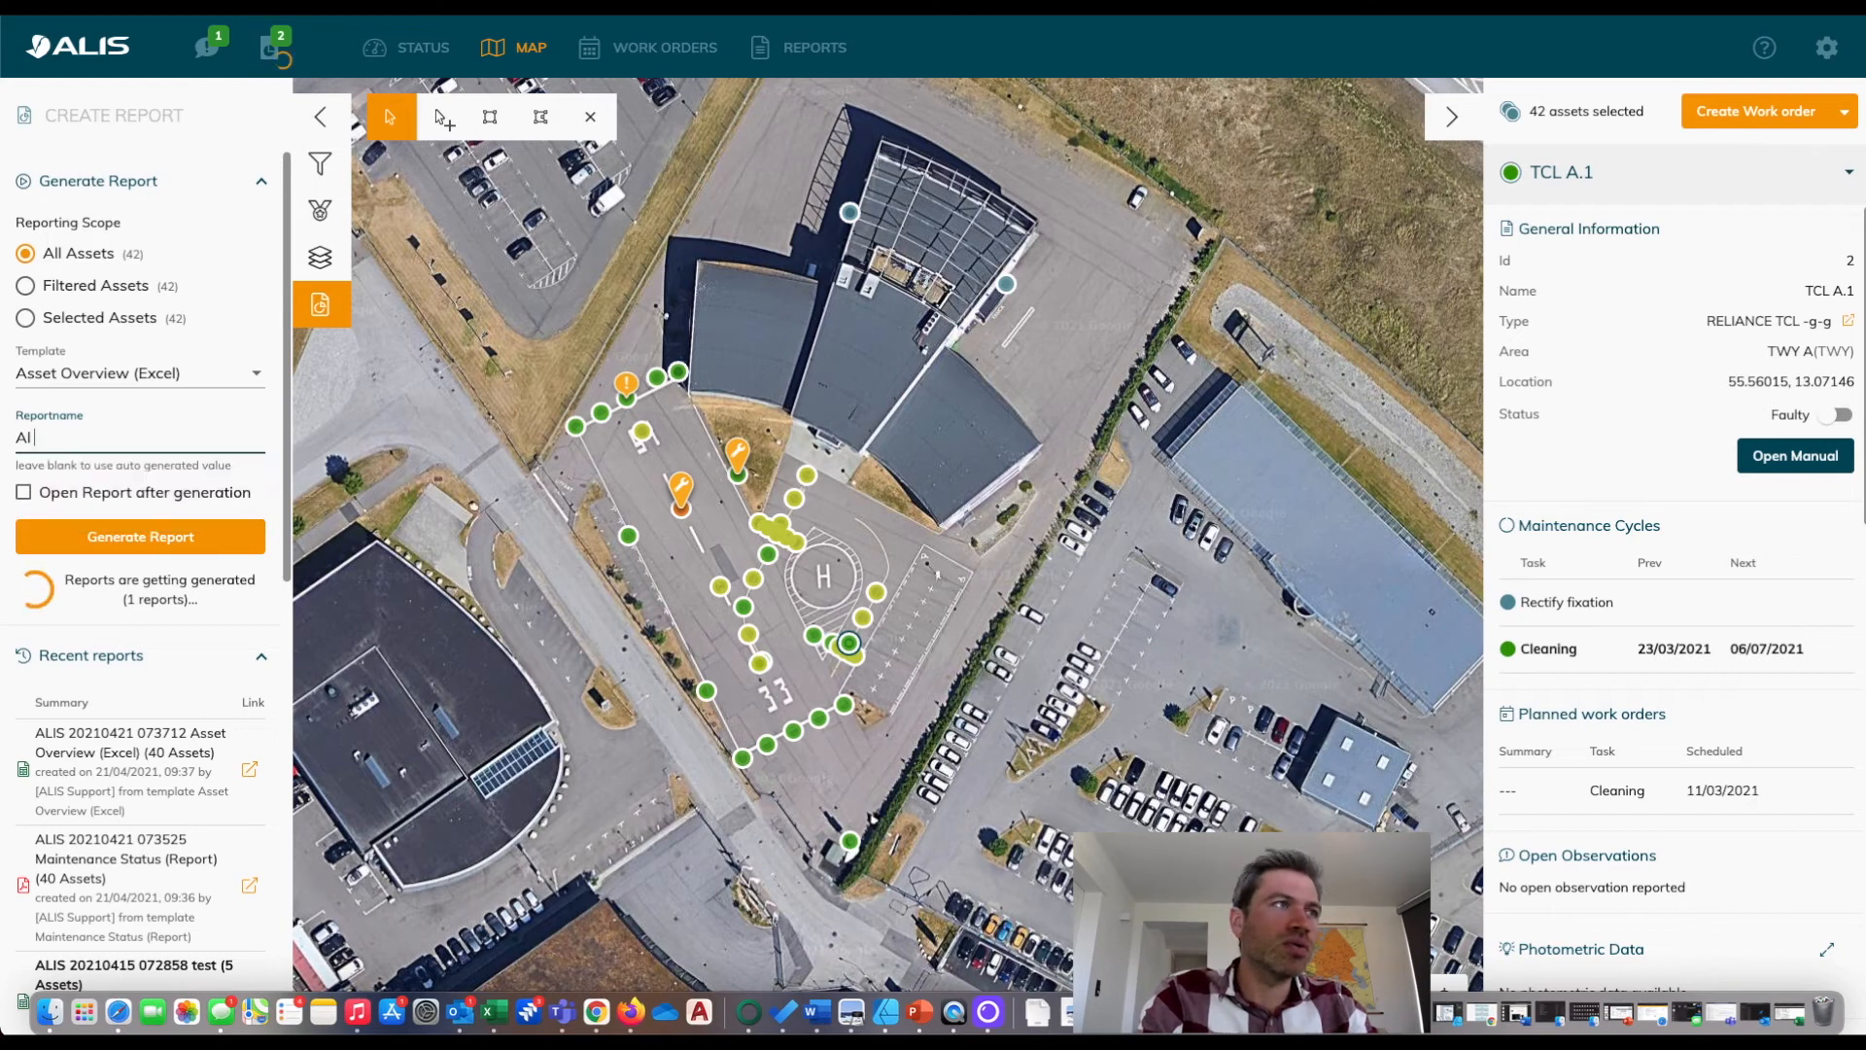
text(l Asset)
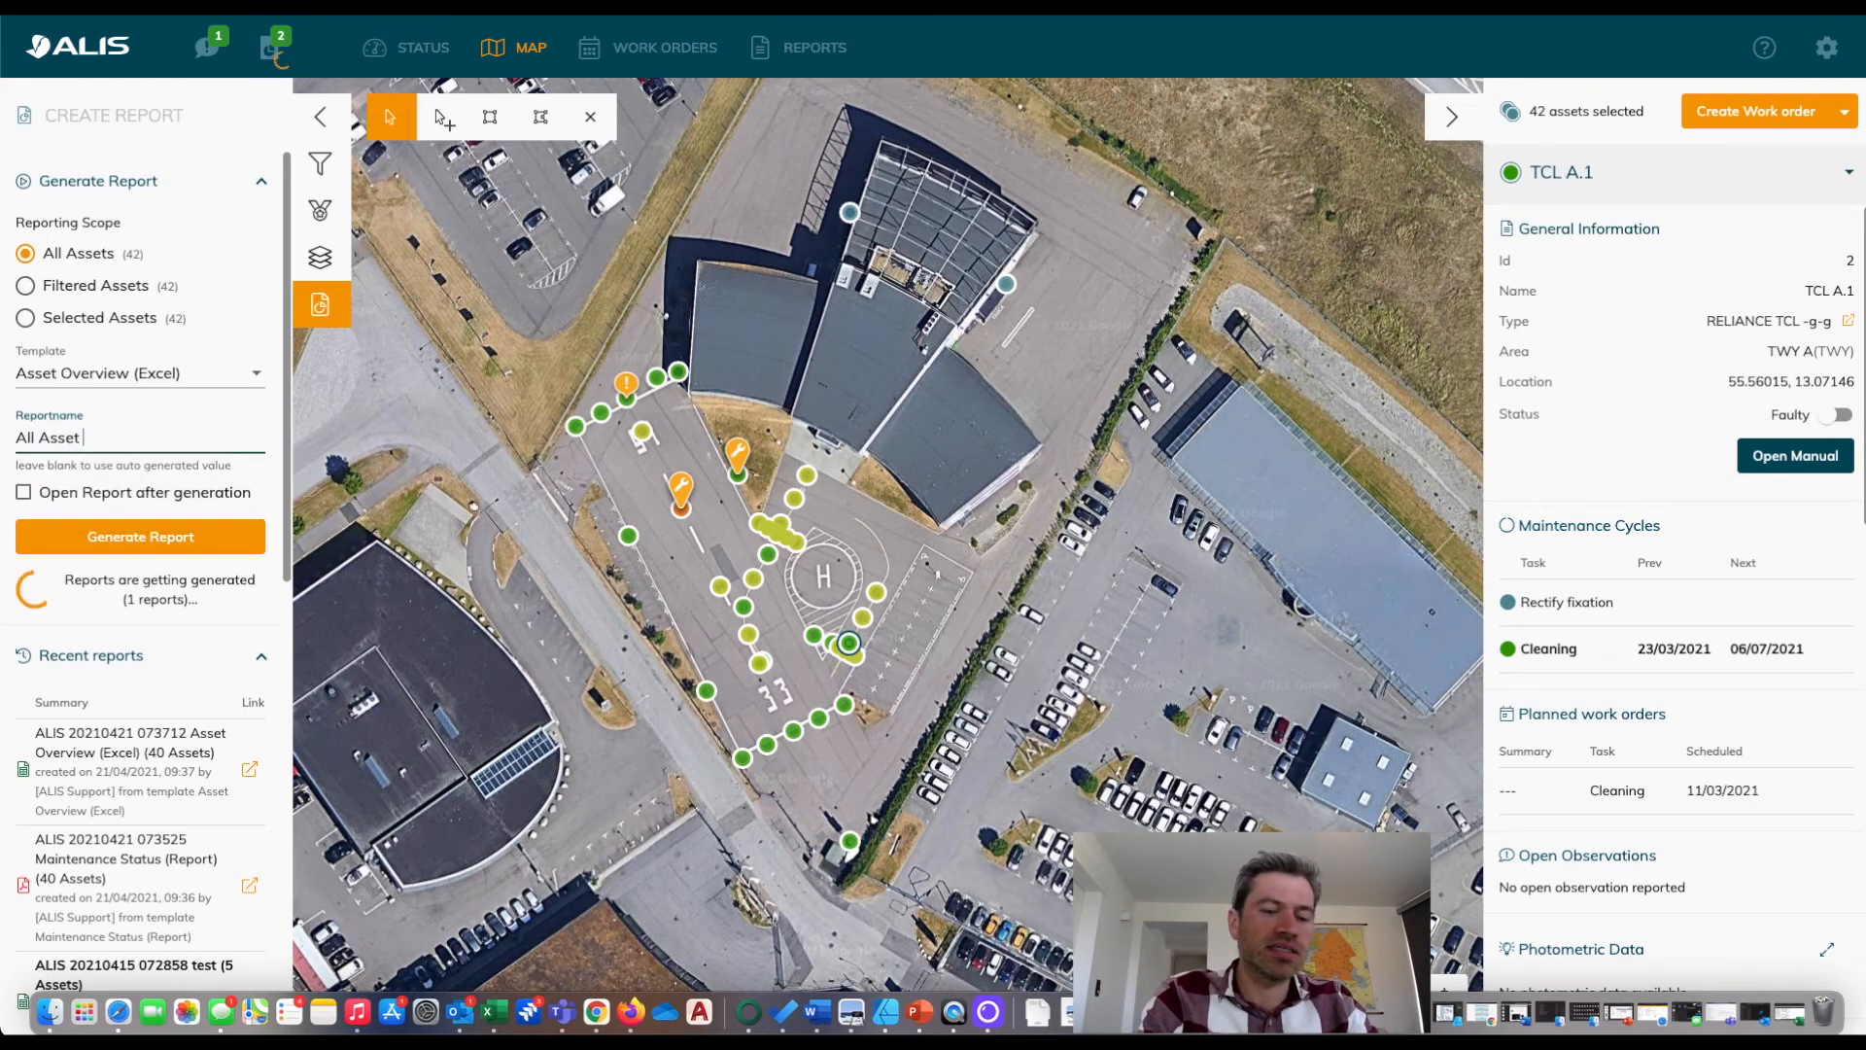
text( Backup)
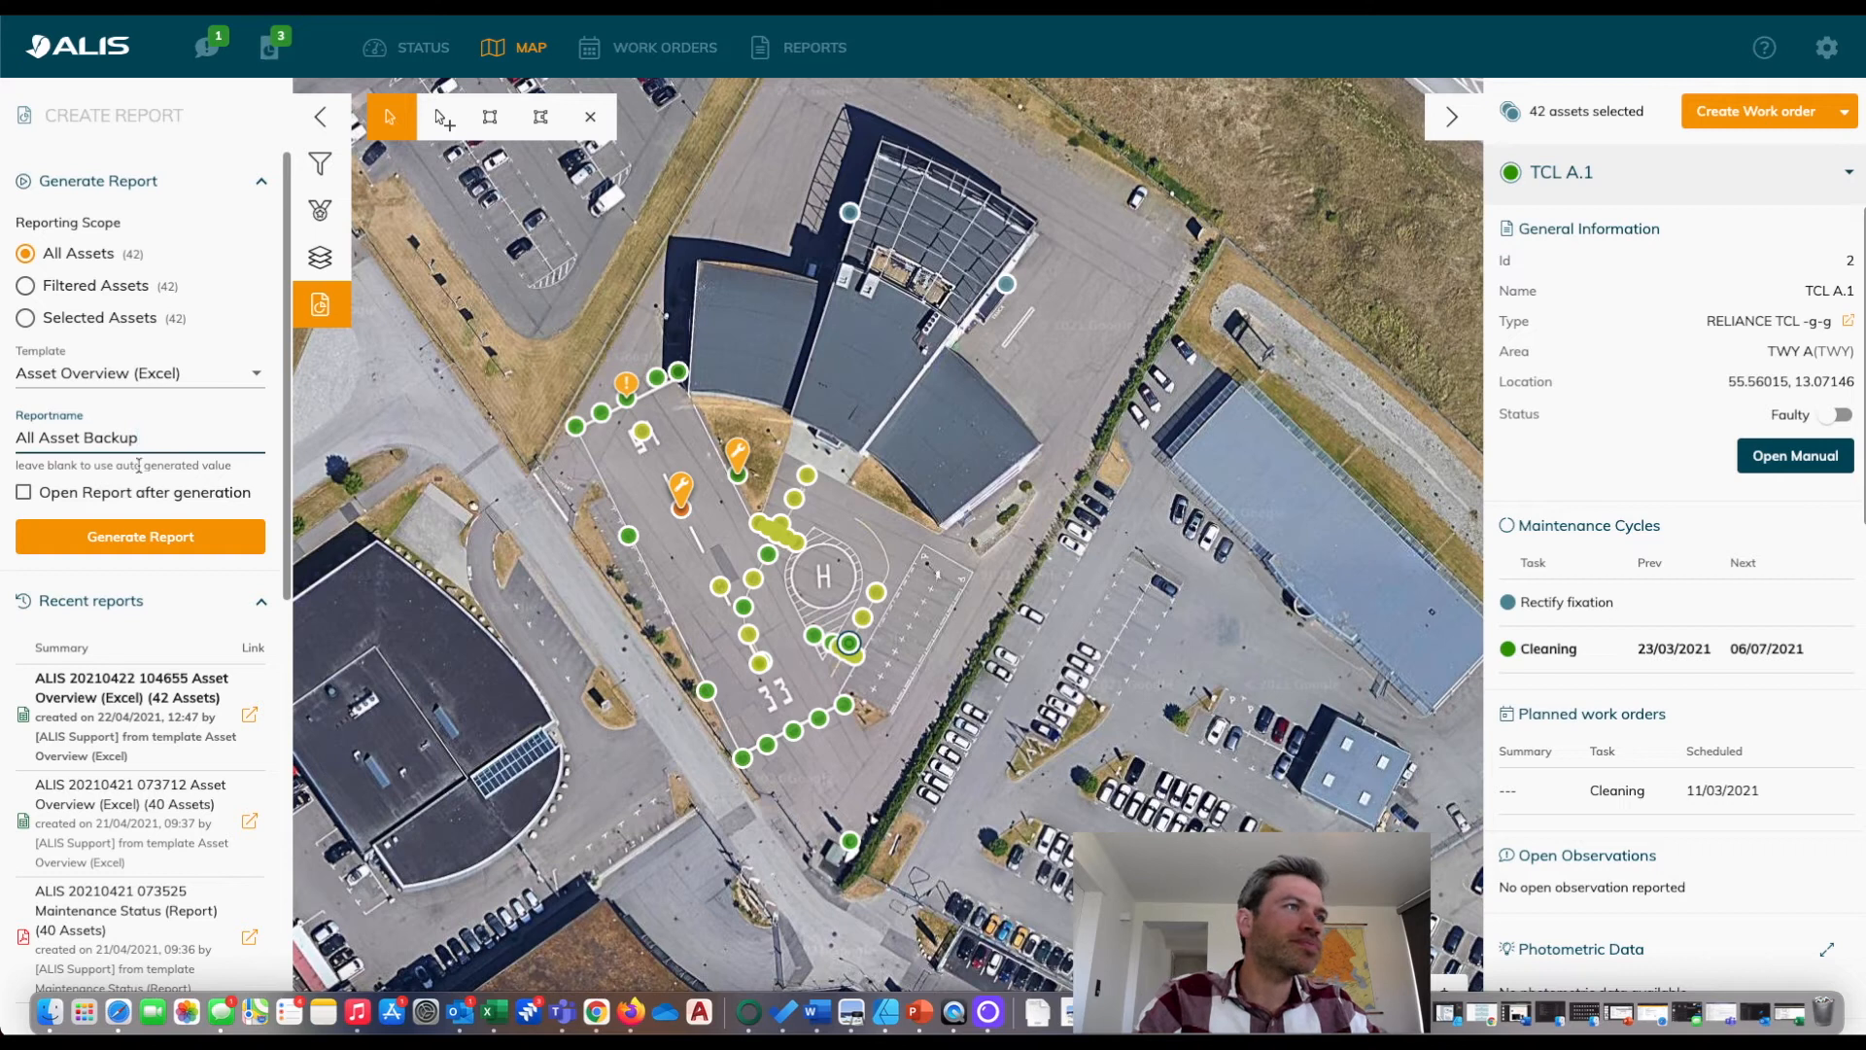
click(103, 538)
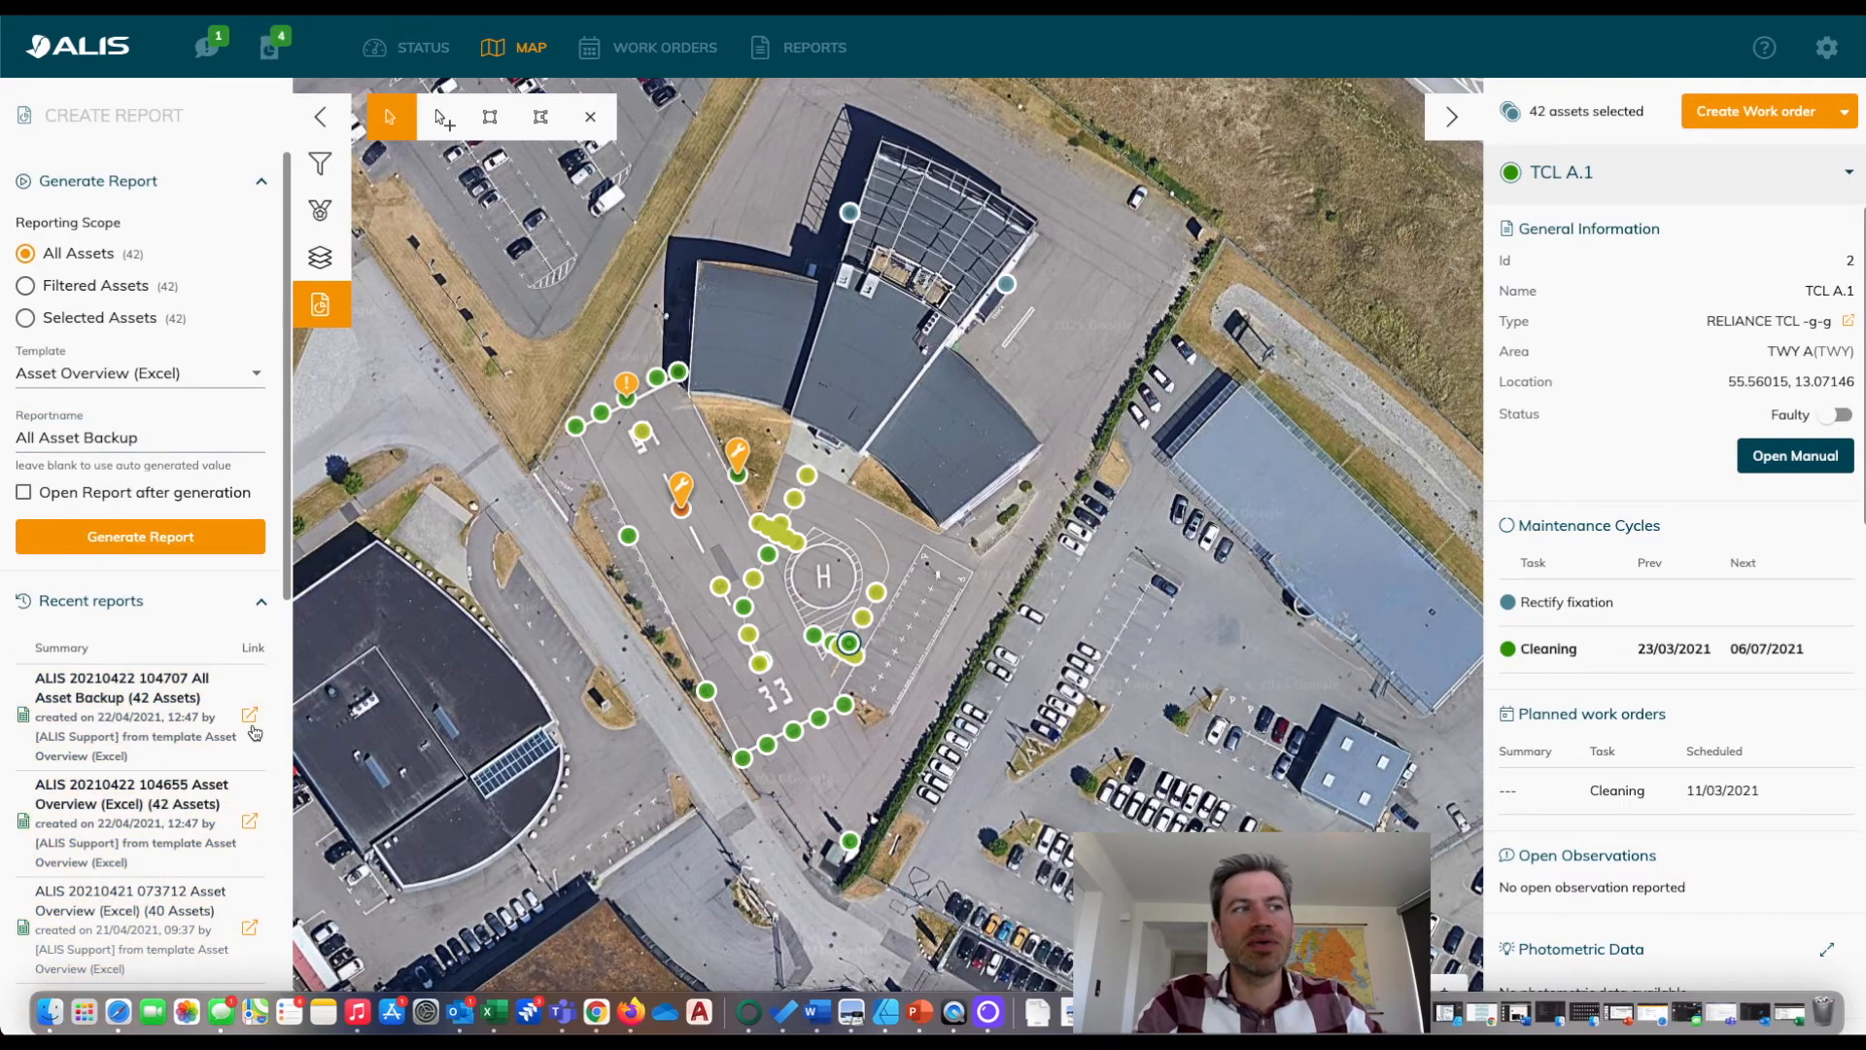
click(255, 732)
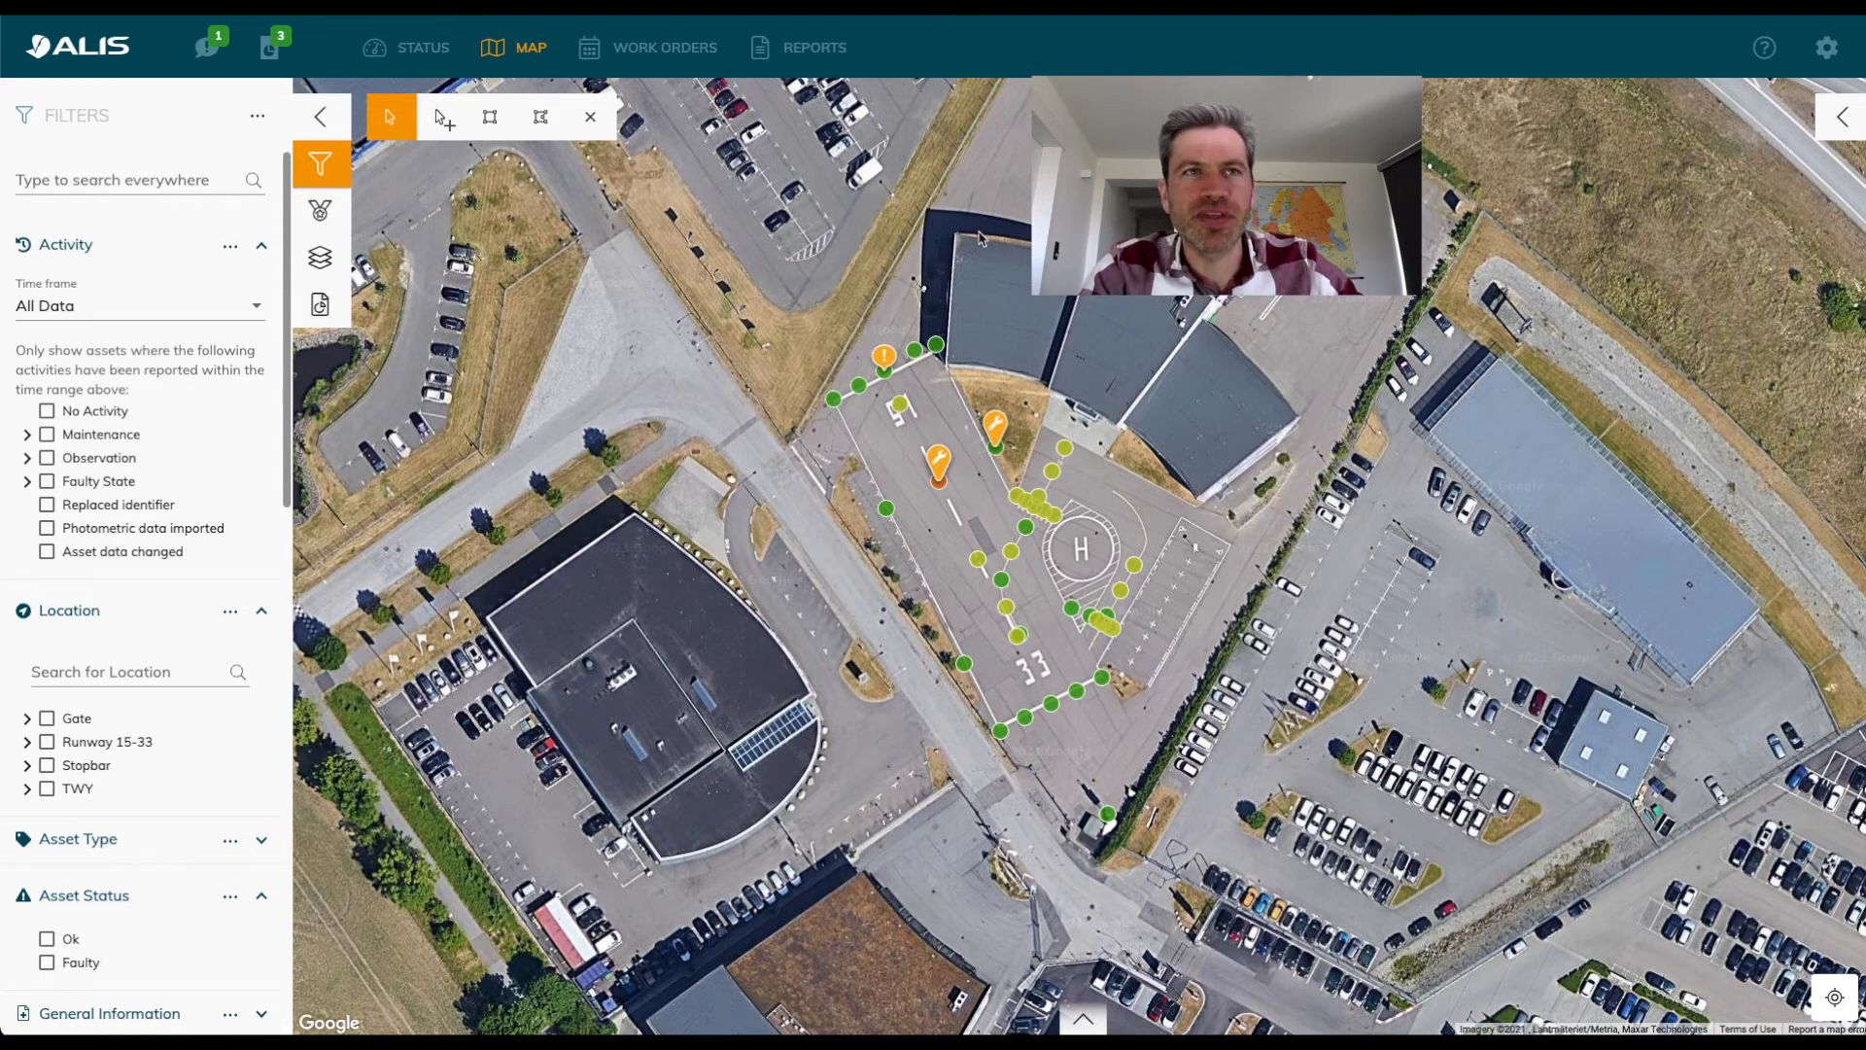
Select the asset Lead On-off 5 on the map, and download ALIS Add assets example all info.csv from the import documentation page.
click(1024, 532)
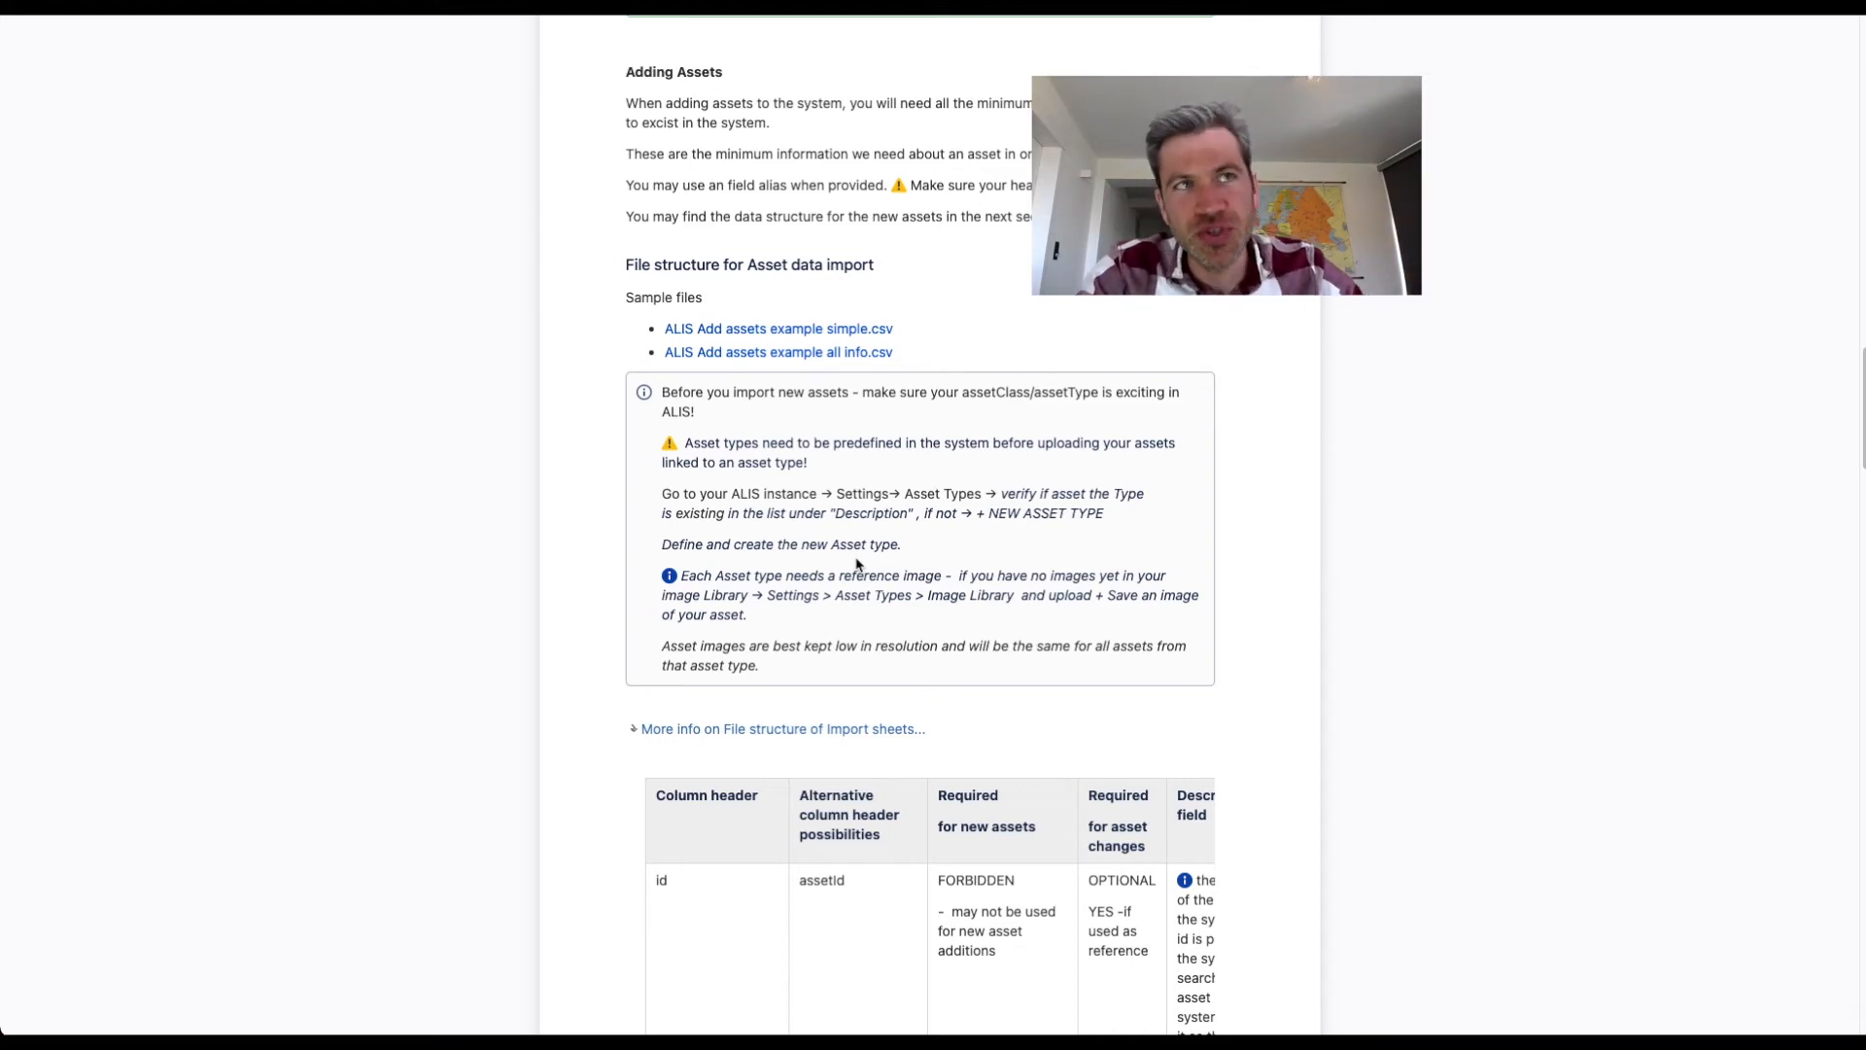
click(805, 364)
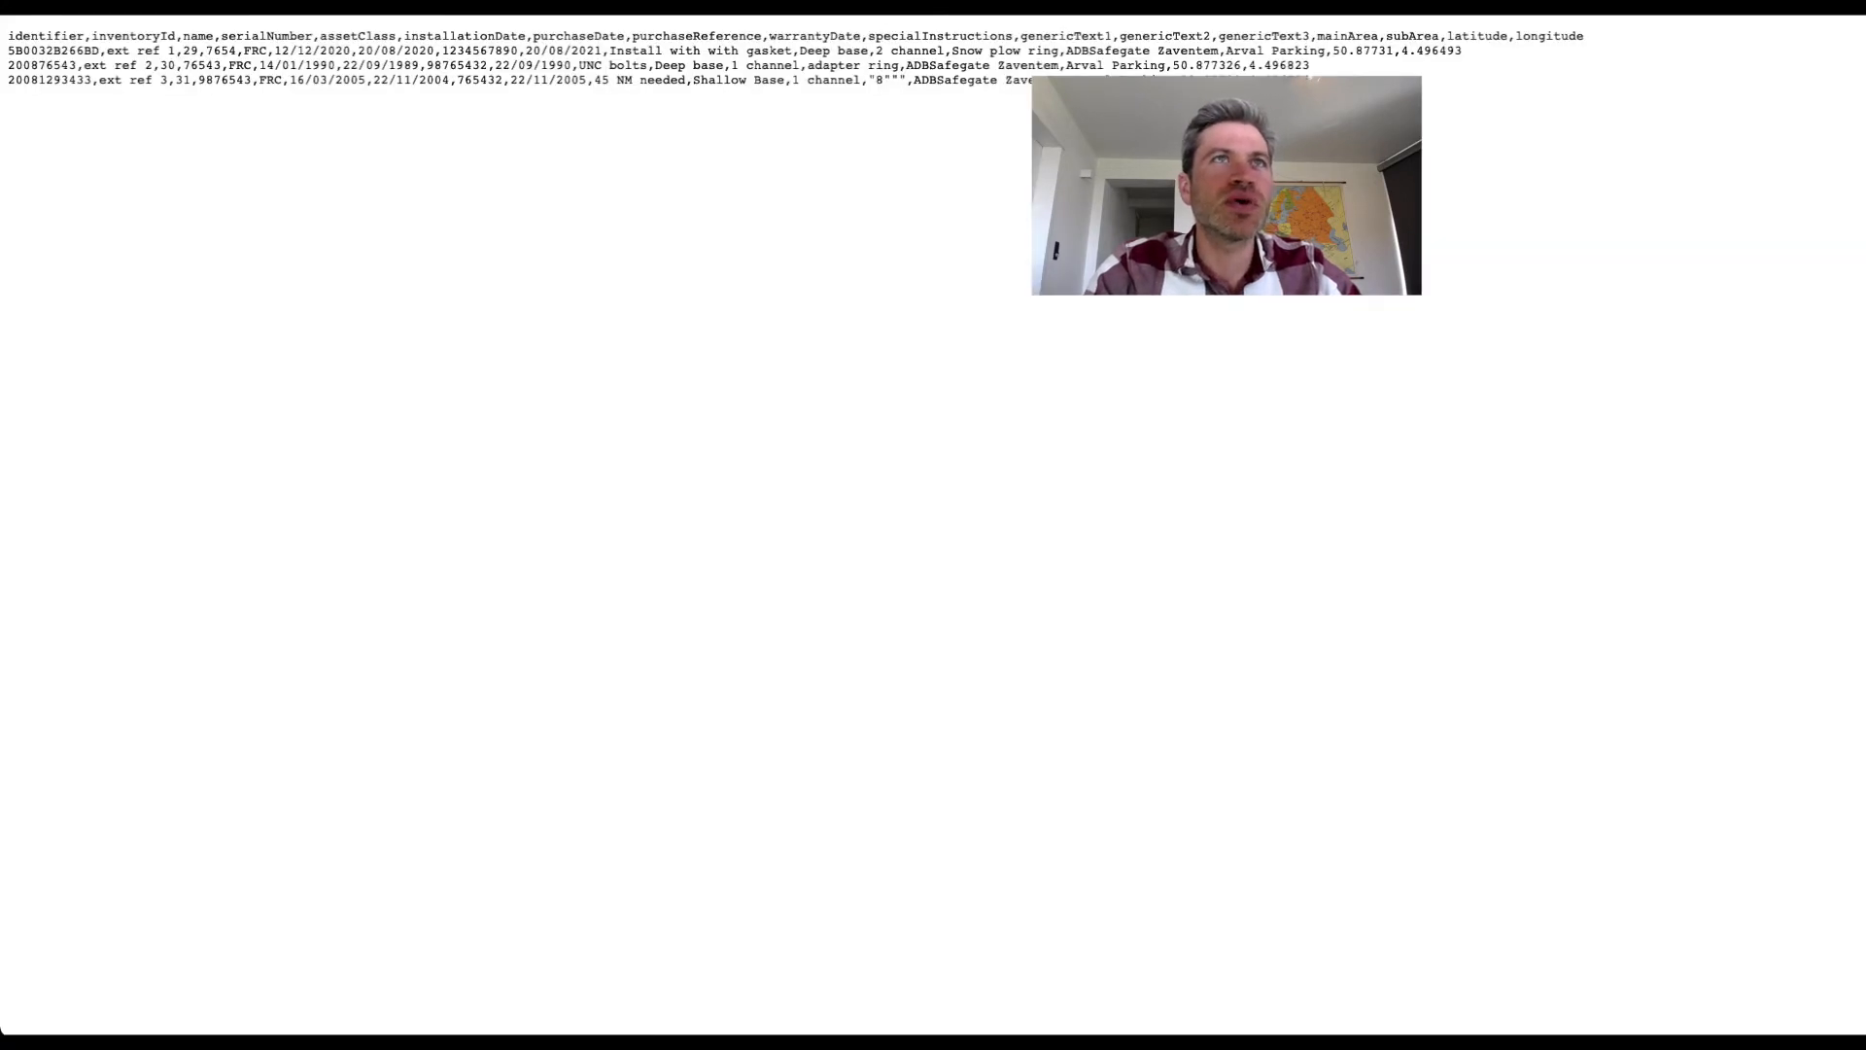
key(super+w)
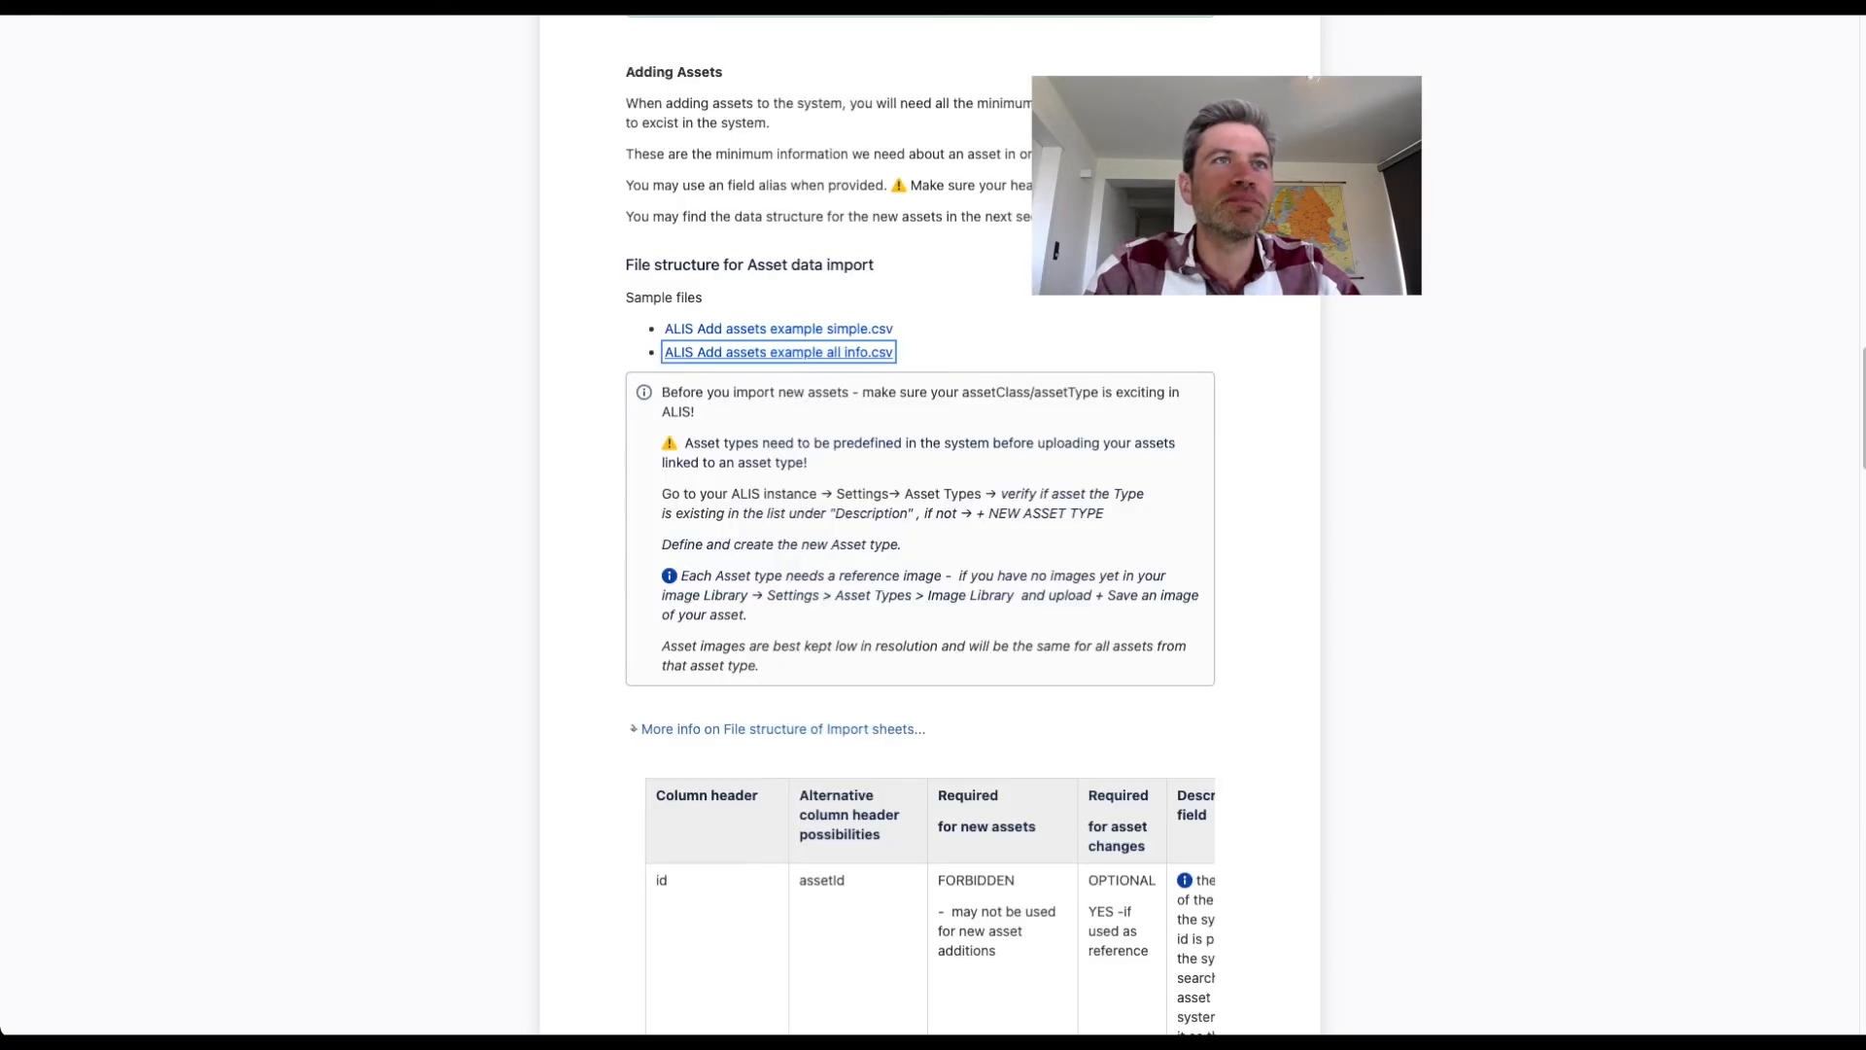
click(827, 356)
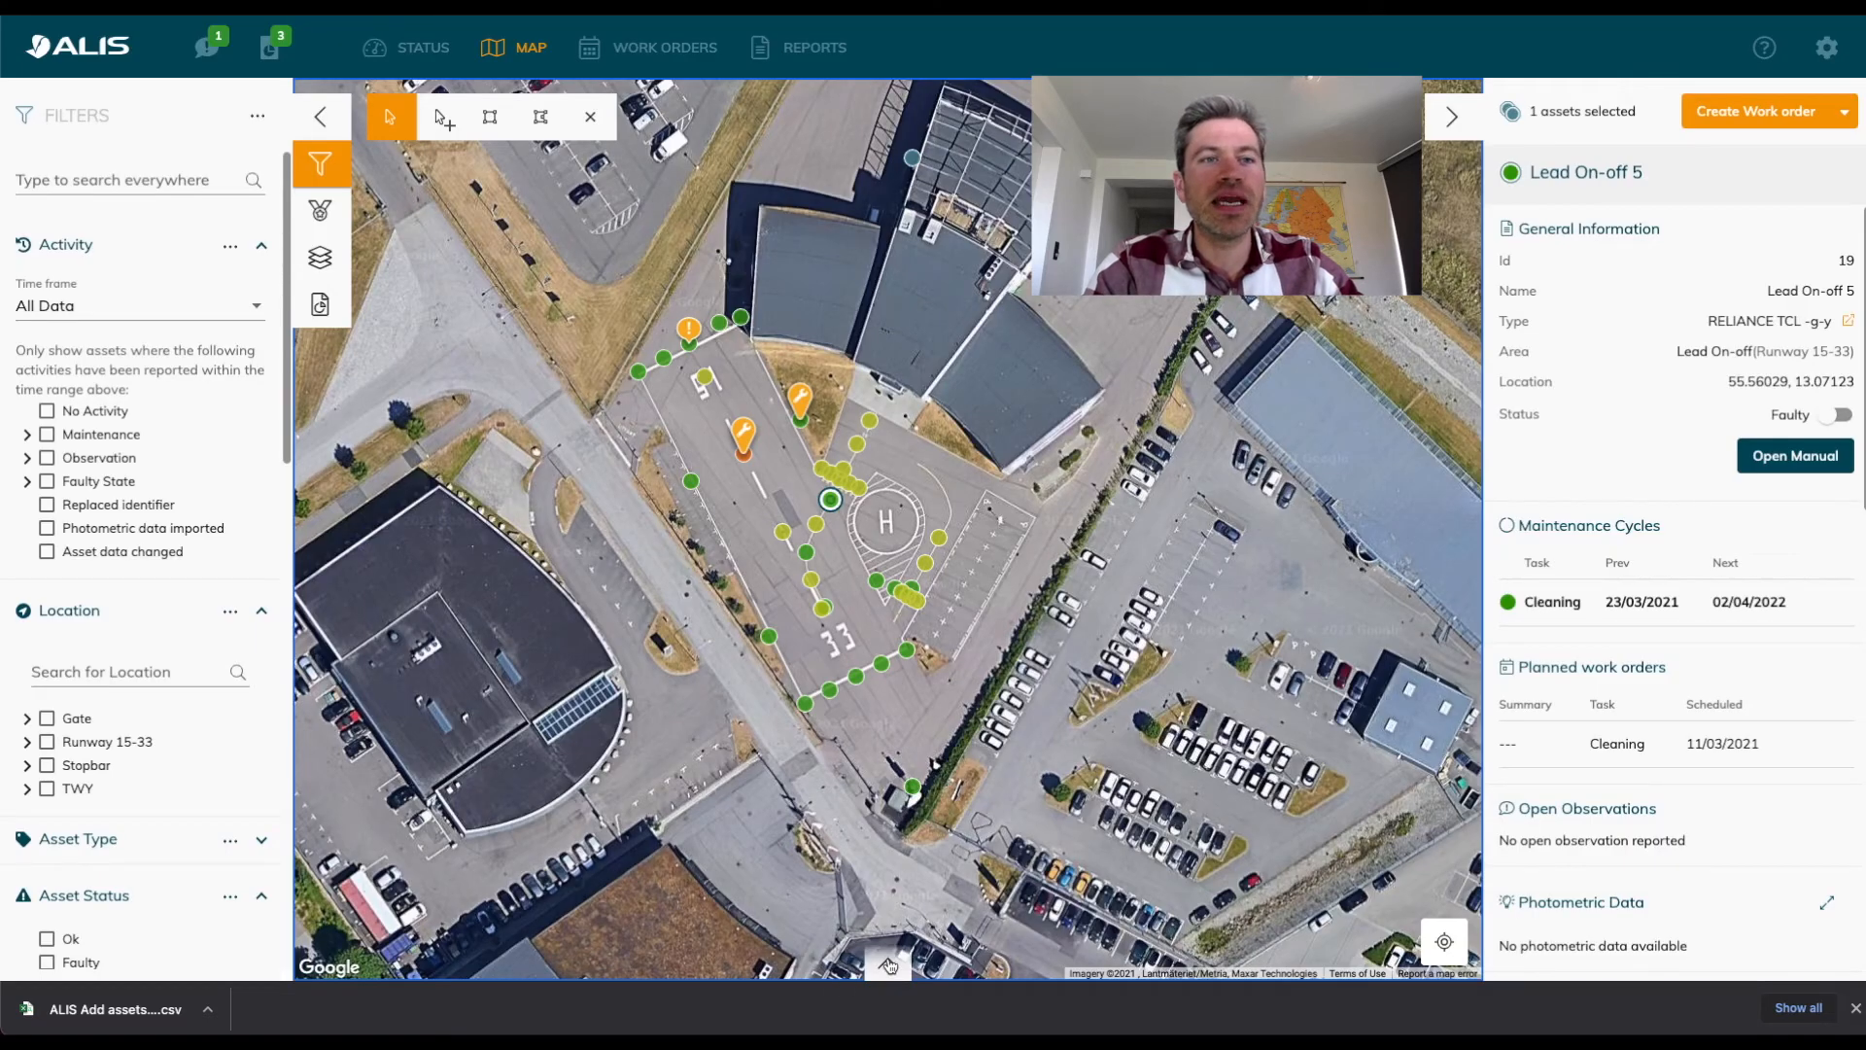
Expand the asset list below the map and examine the available columns without changing which ones are visible.
click(887, 965)
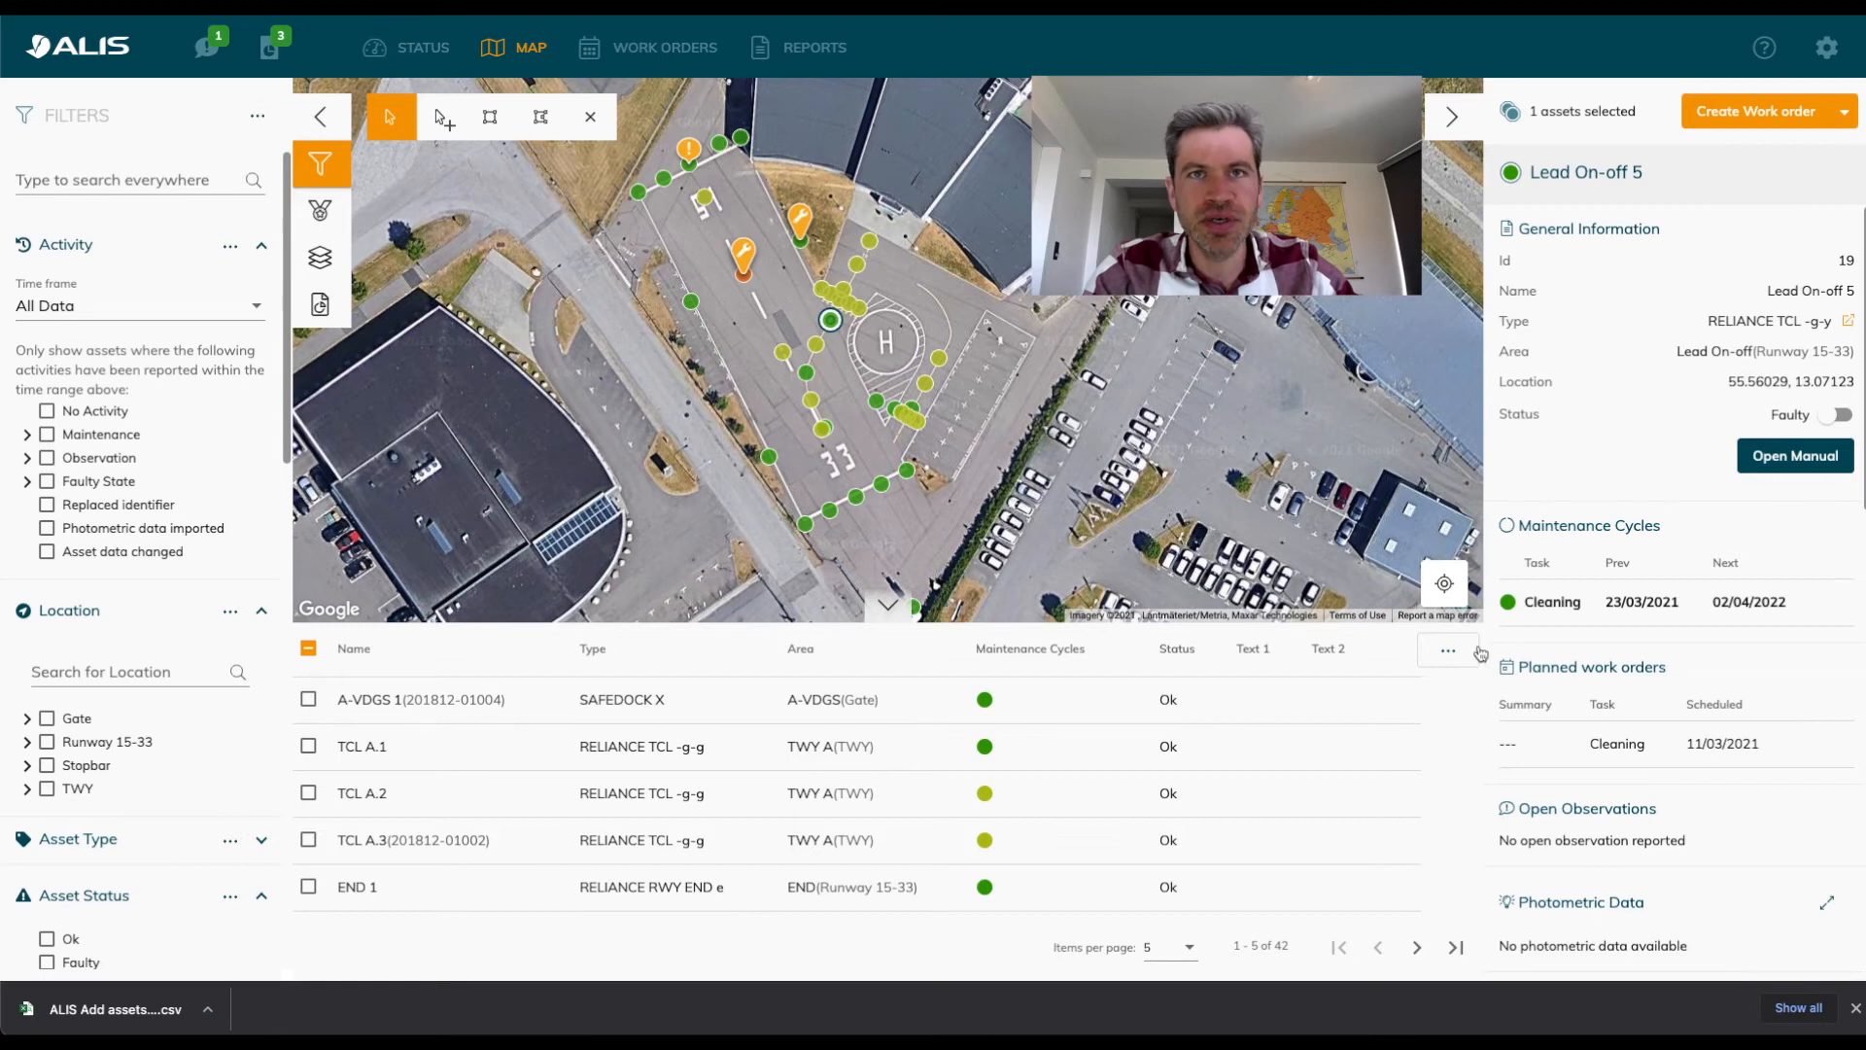
click(1449, 650)
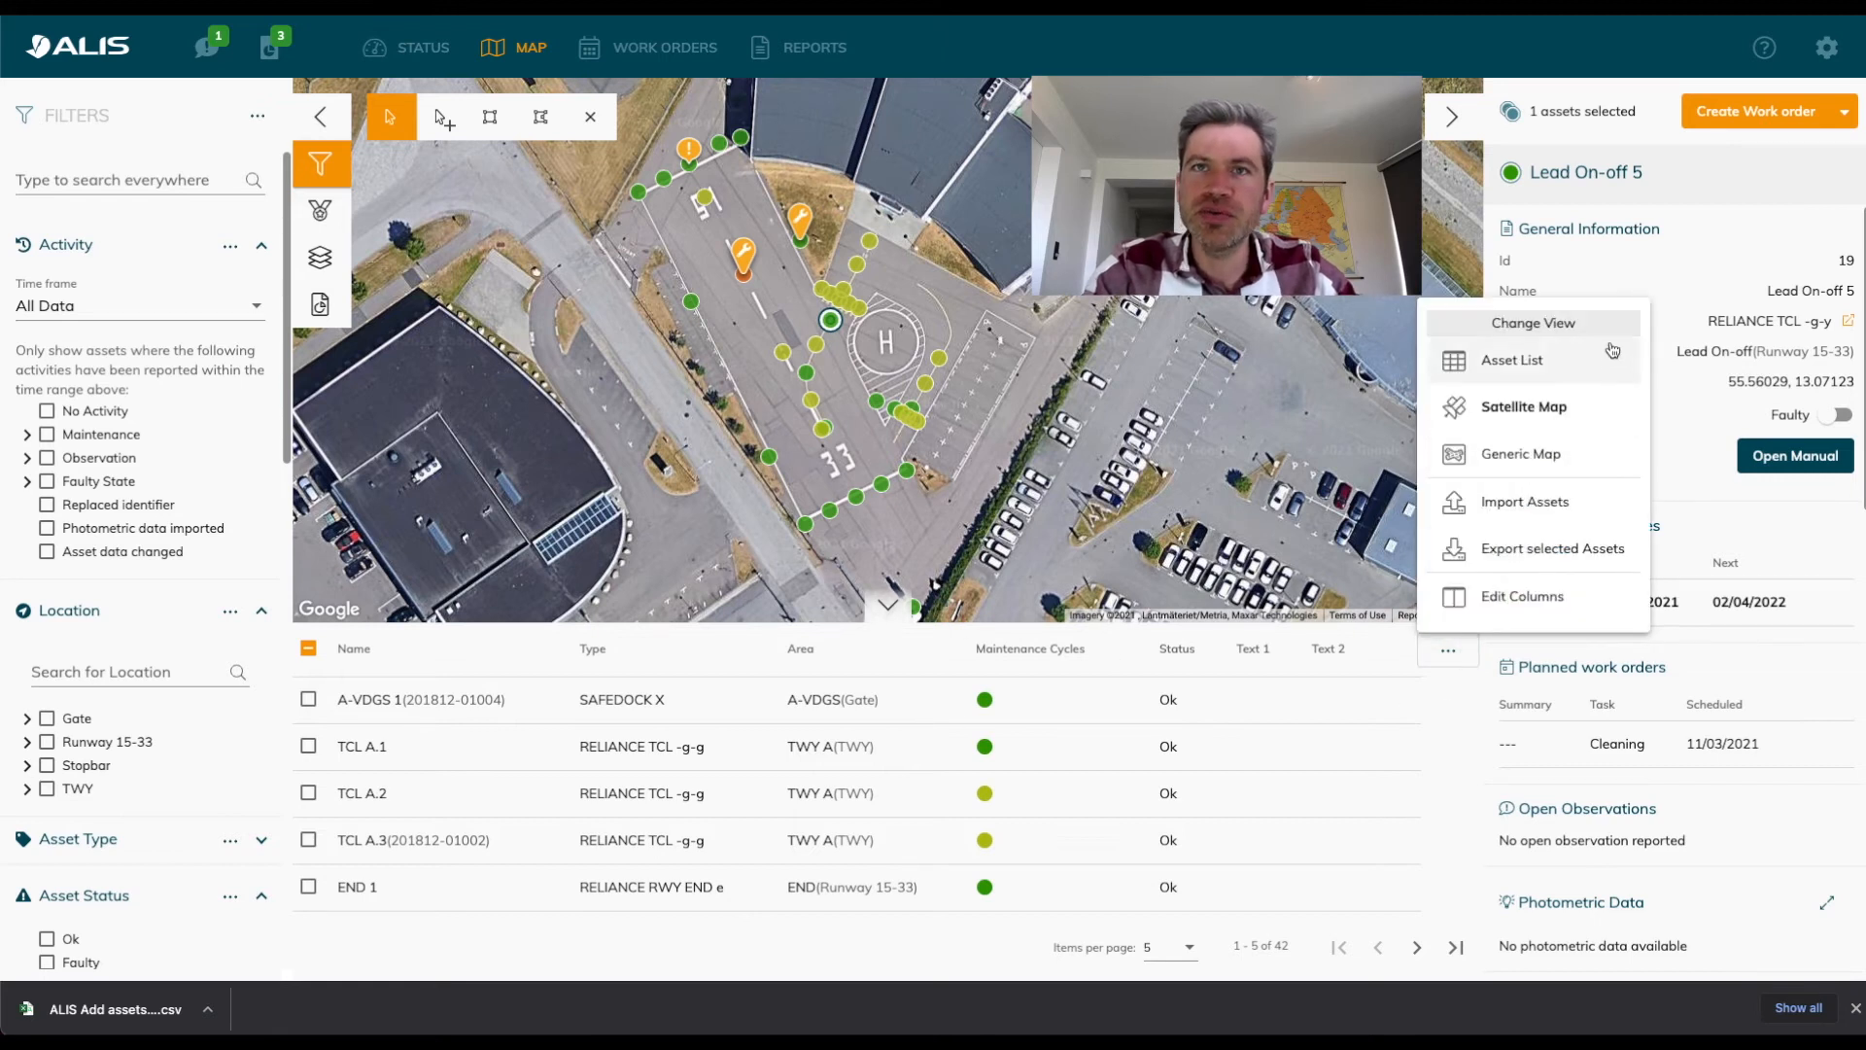
click(1555, 597)
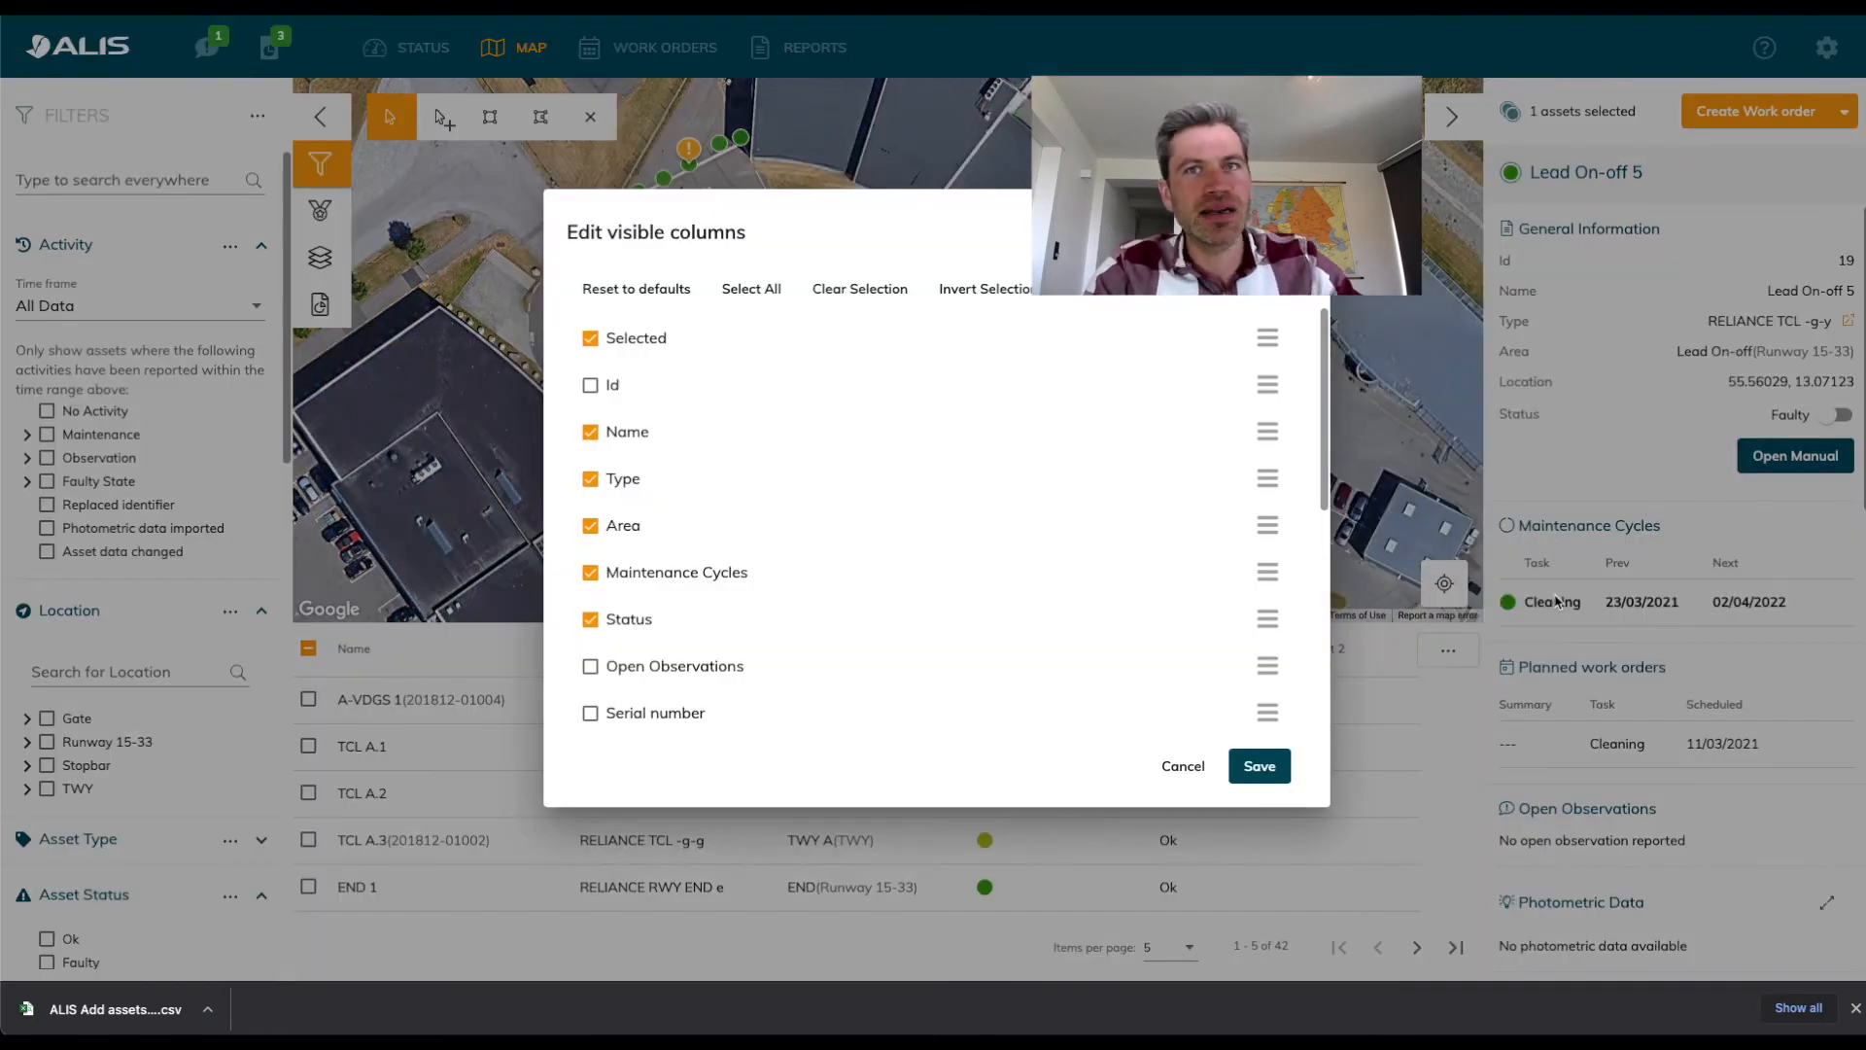
scroll(1070, 408, down, 3)
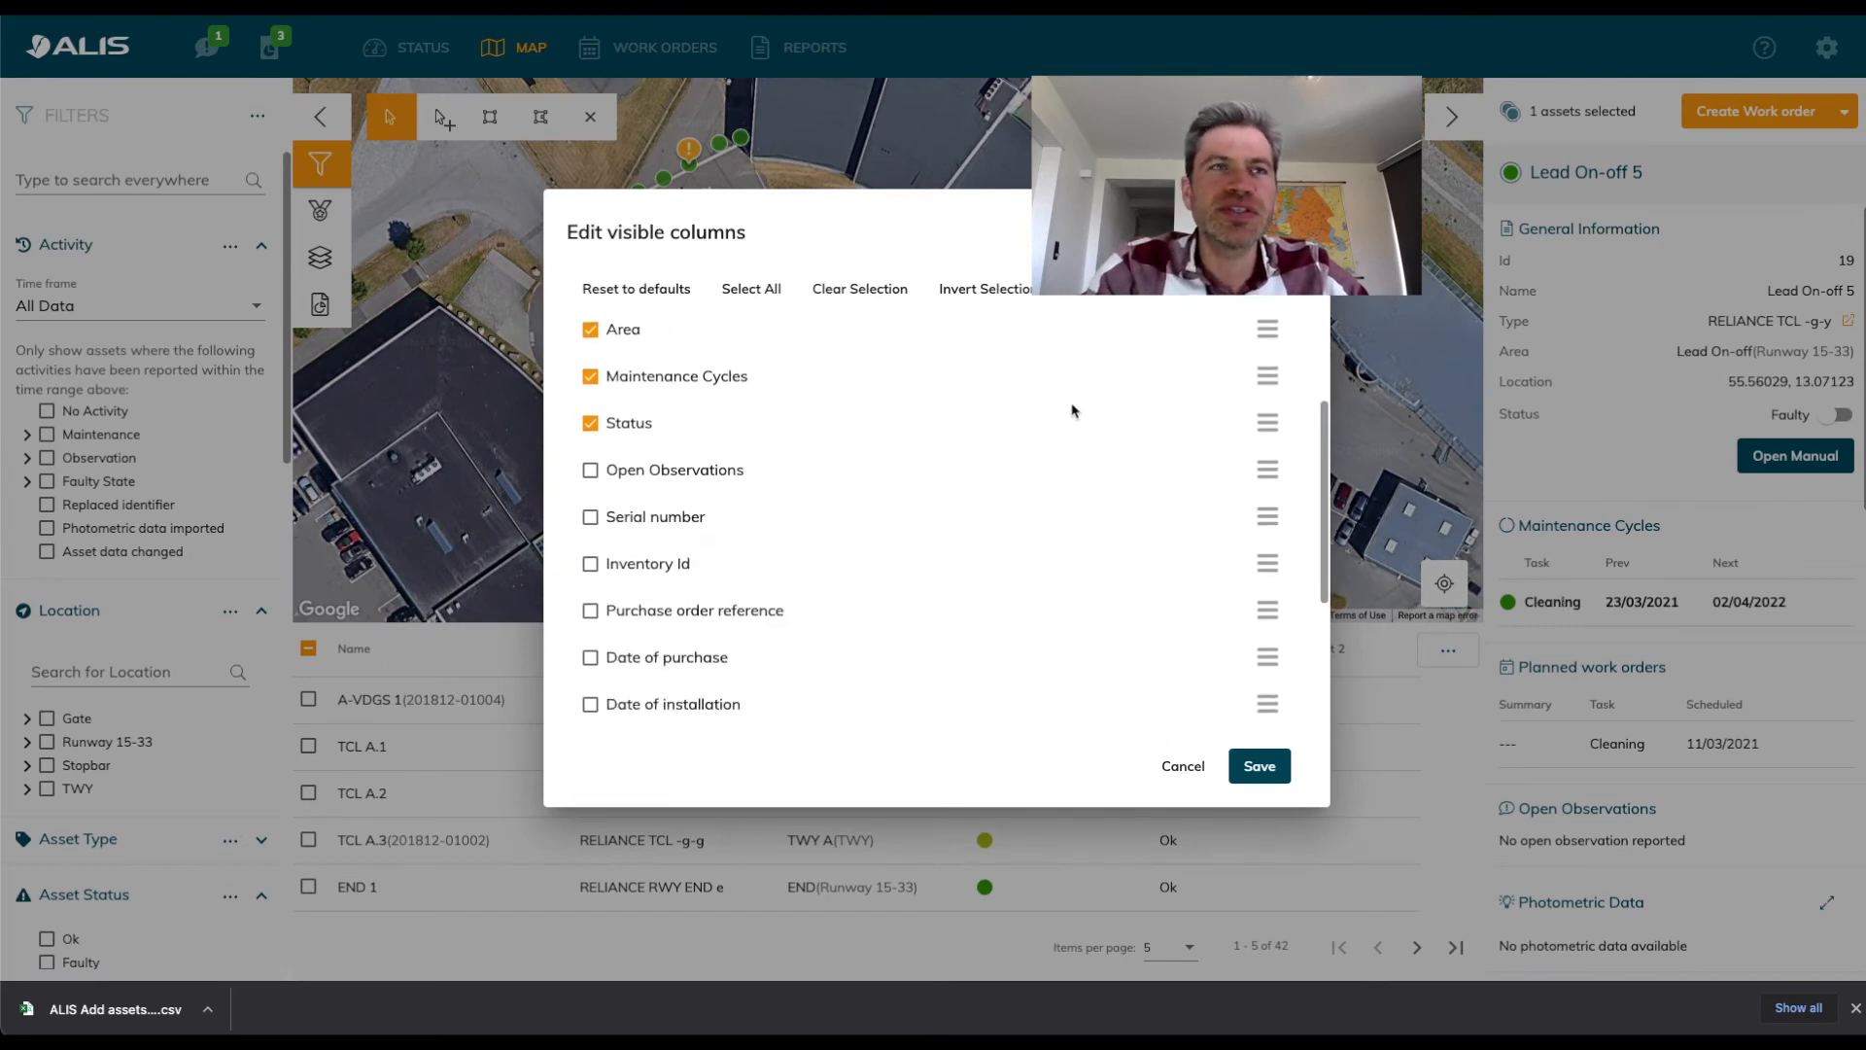
drag(1324, 447, 1333, 488)
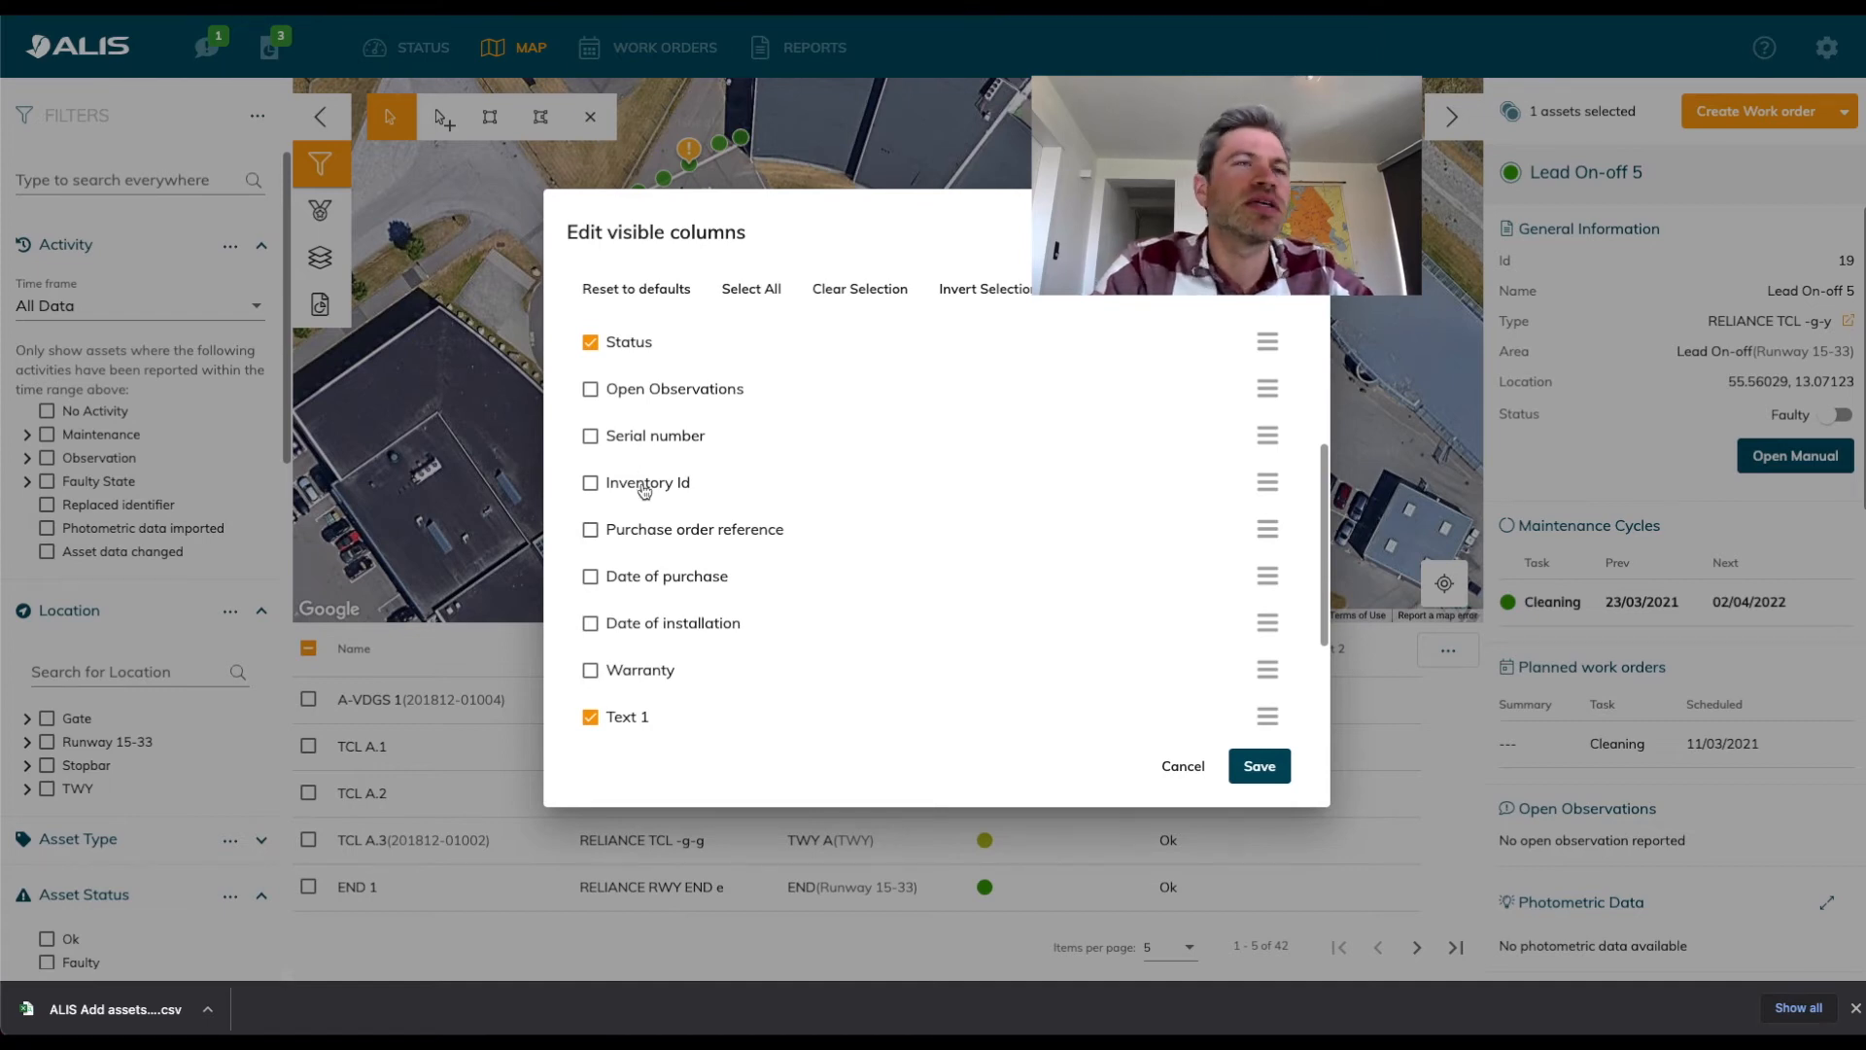
scroll(644, 490, down, 1)
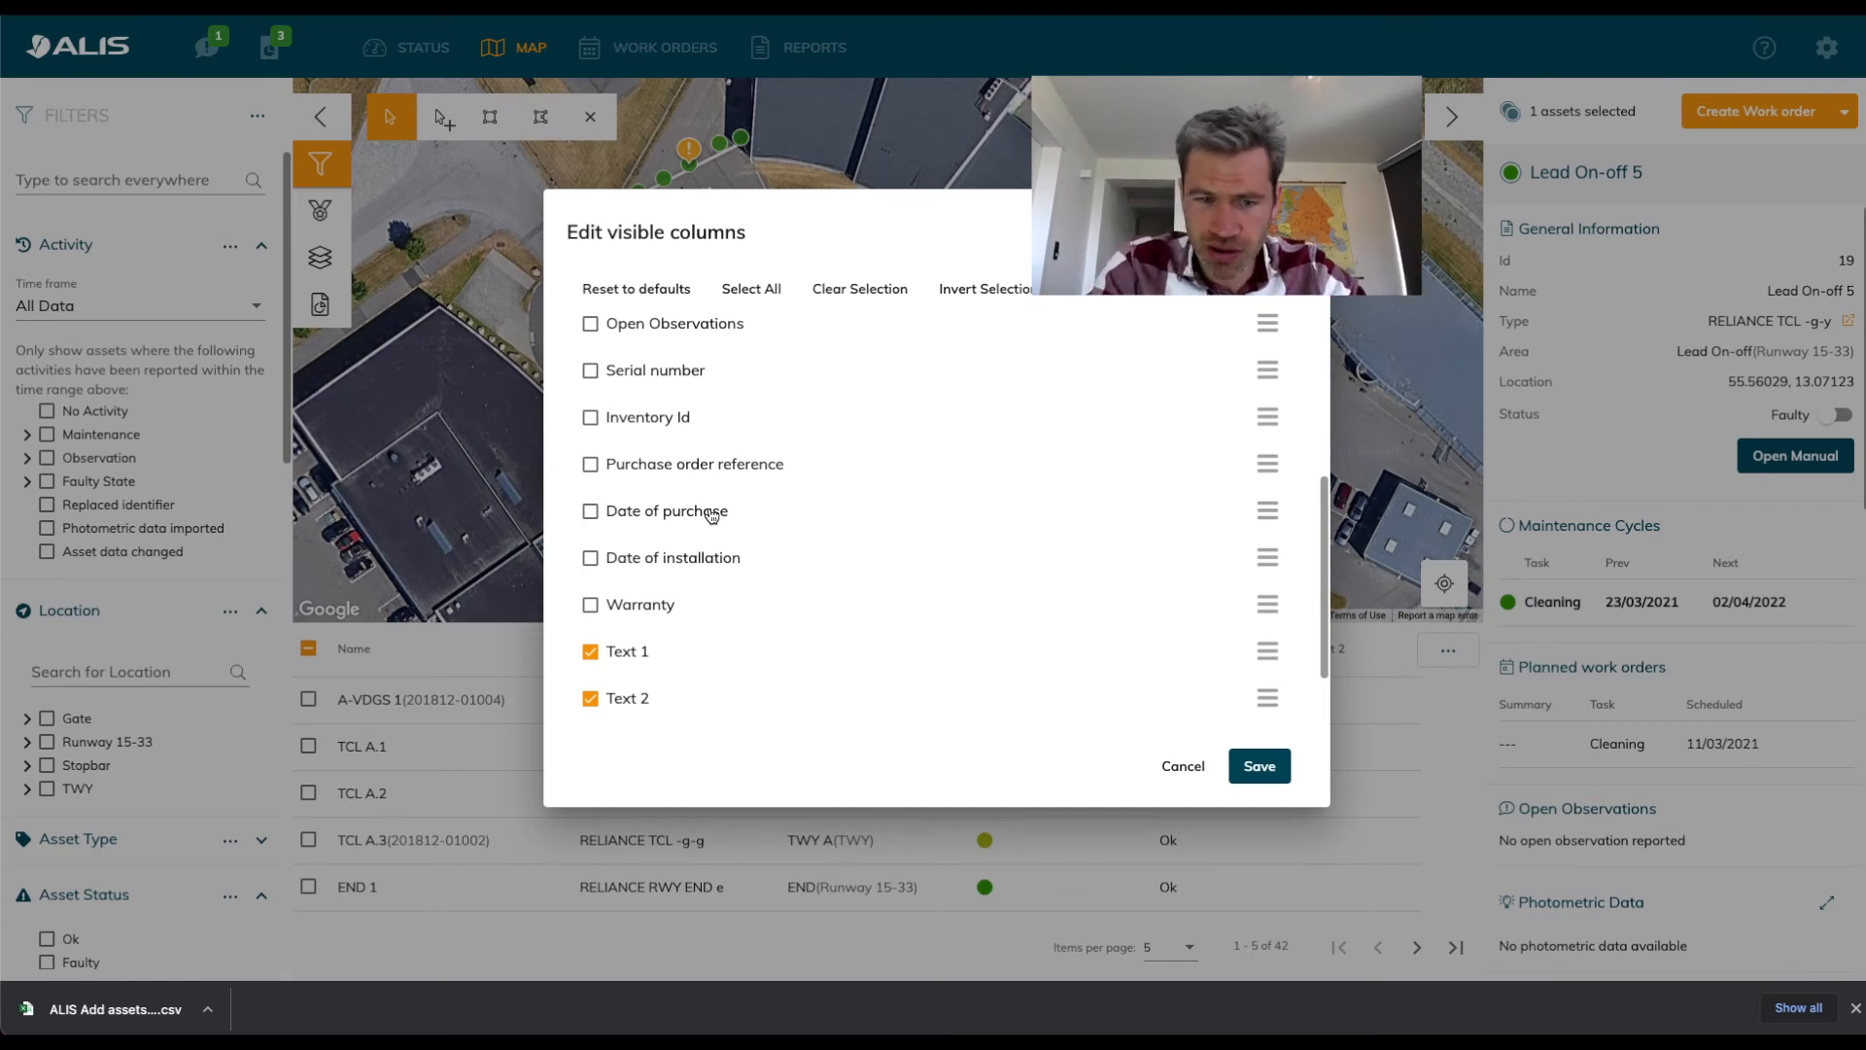
scroll(711, 515, down, 2)
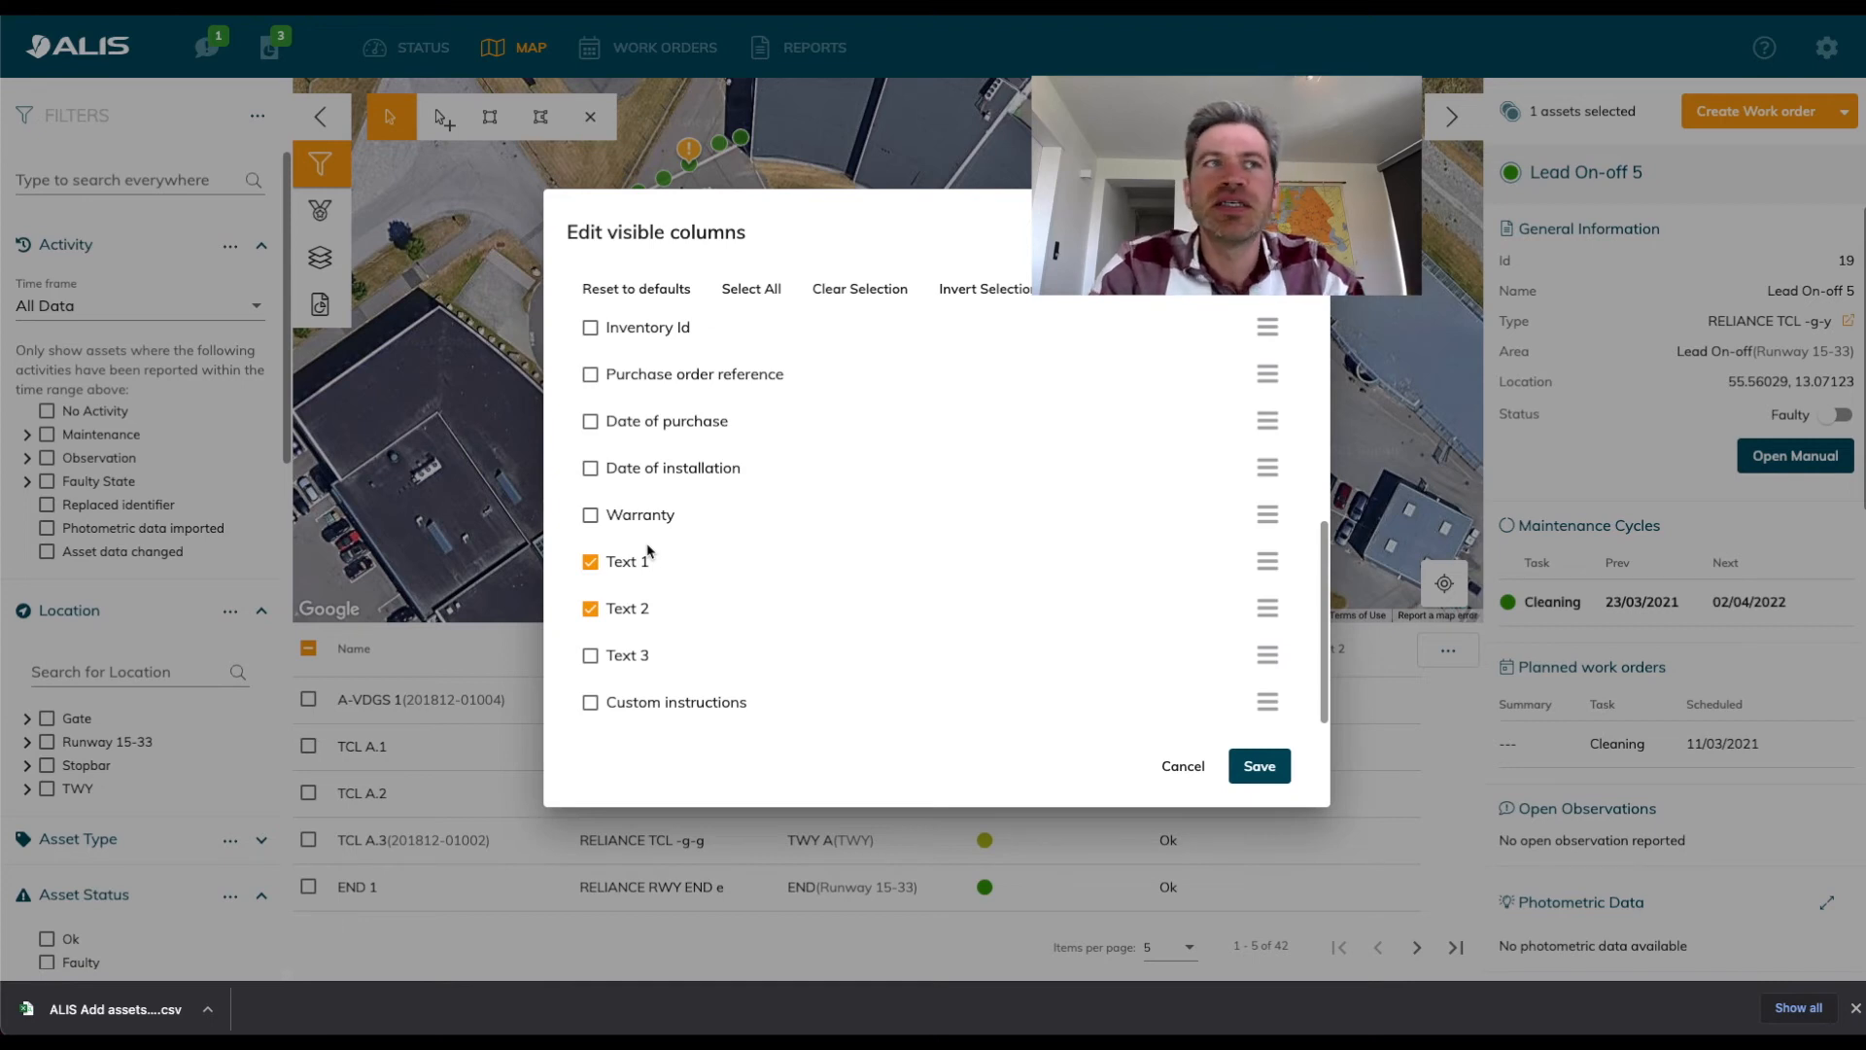
scroll(844, 562, up, 5)
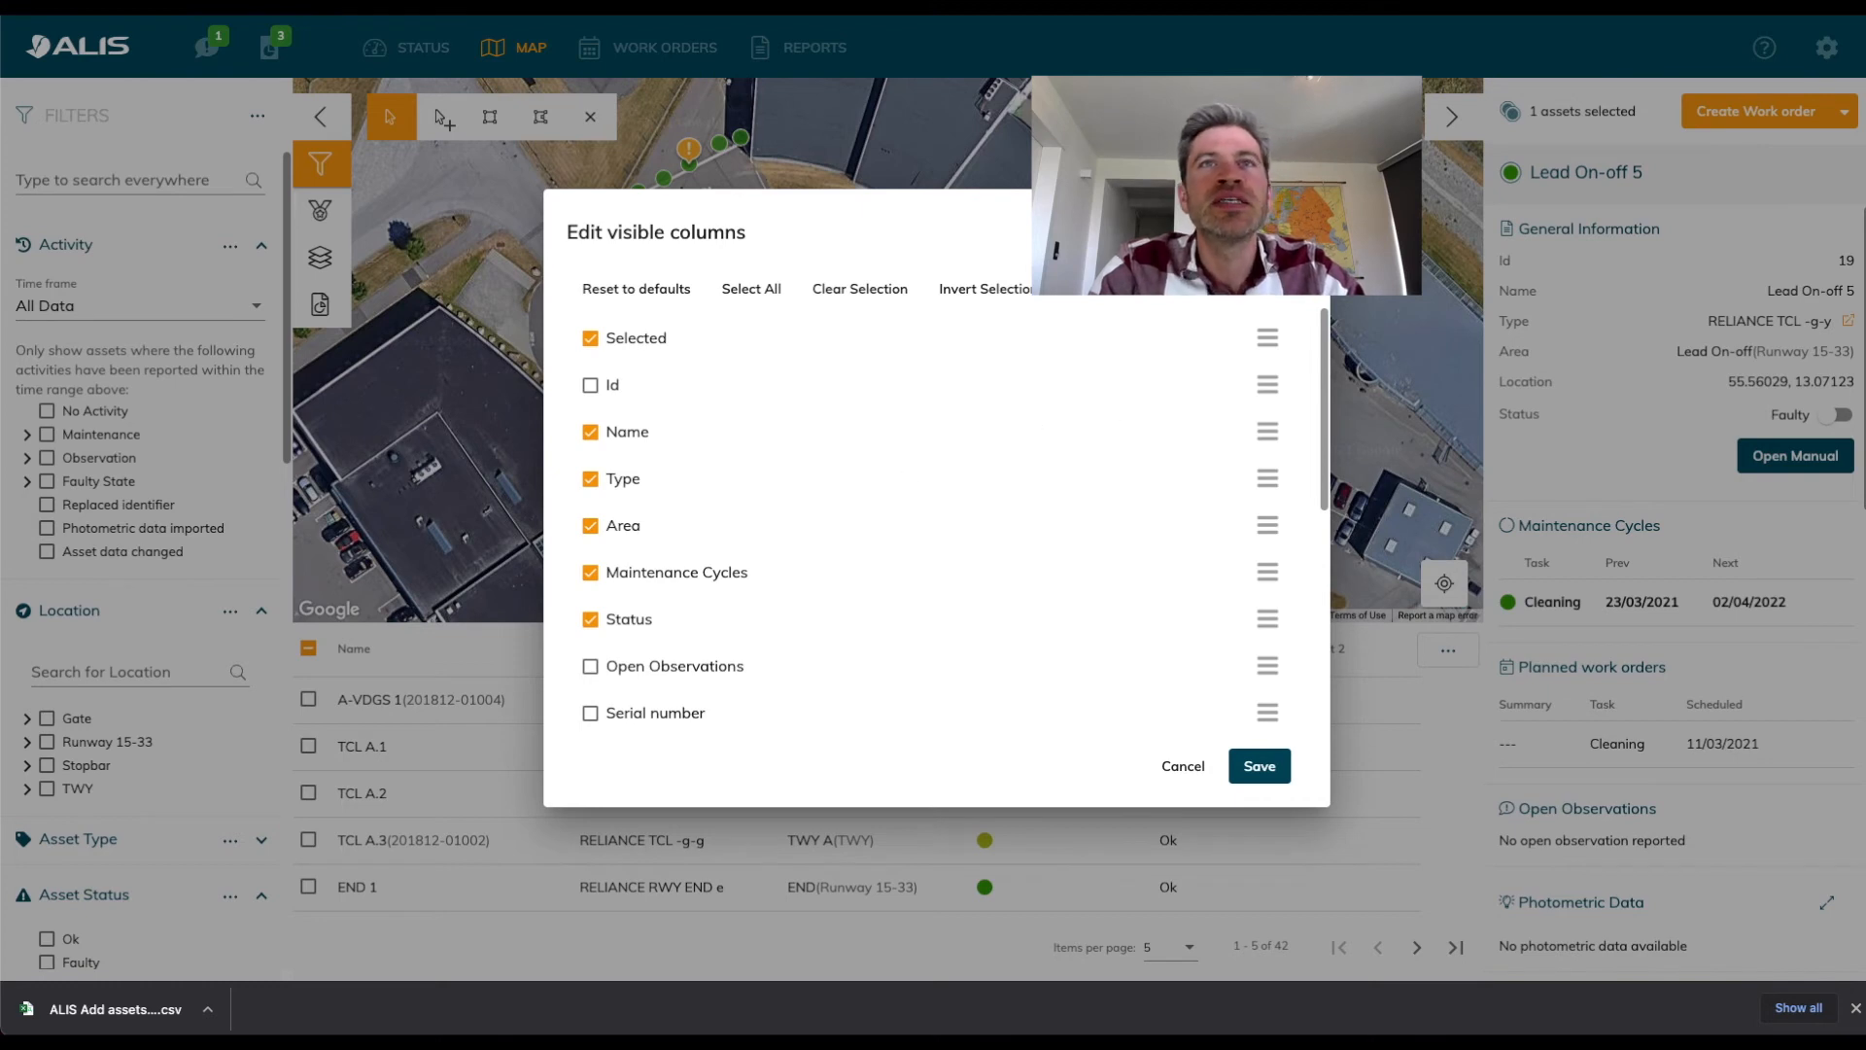
click(1297, 233)
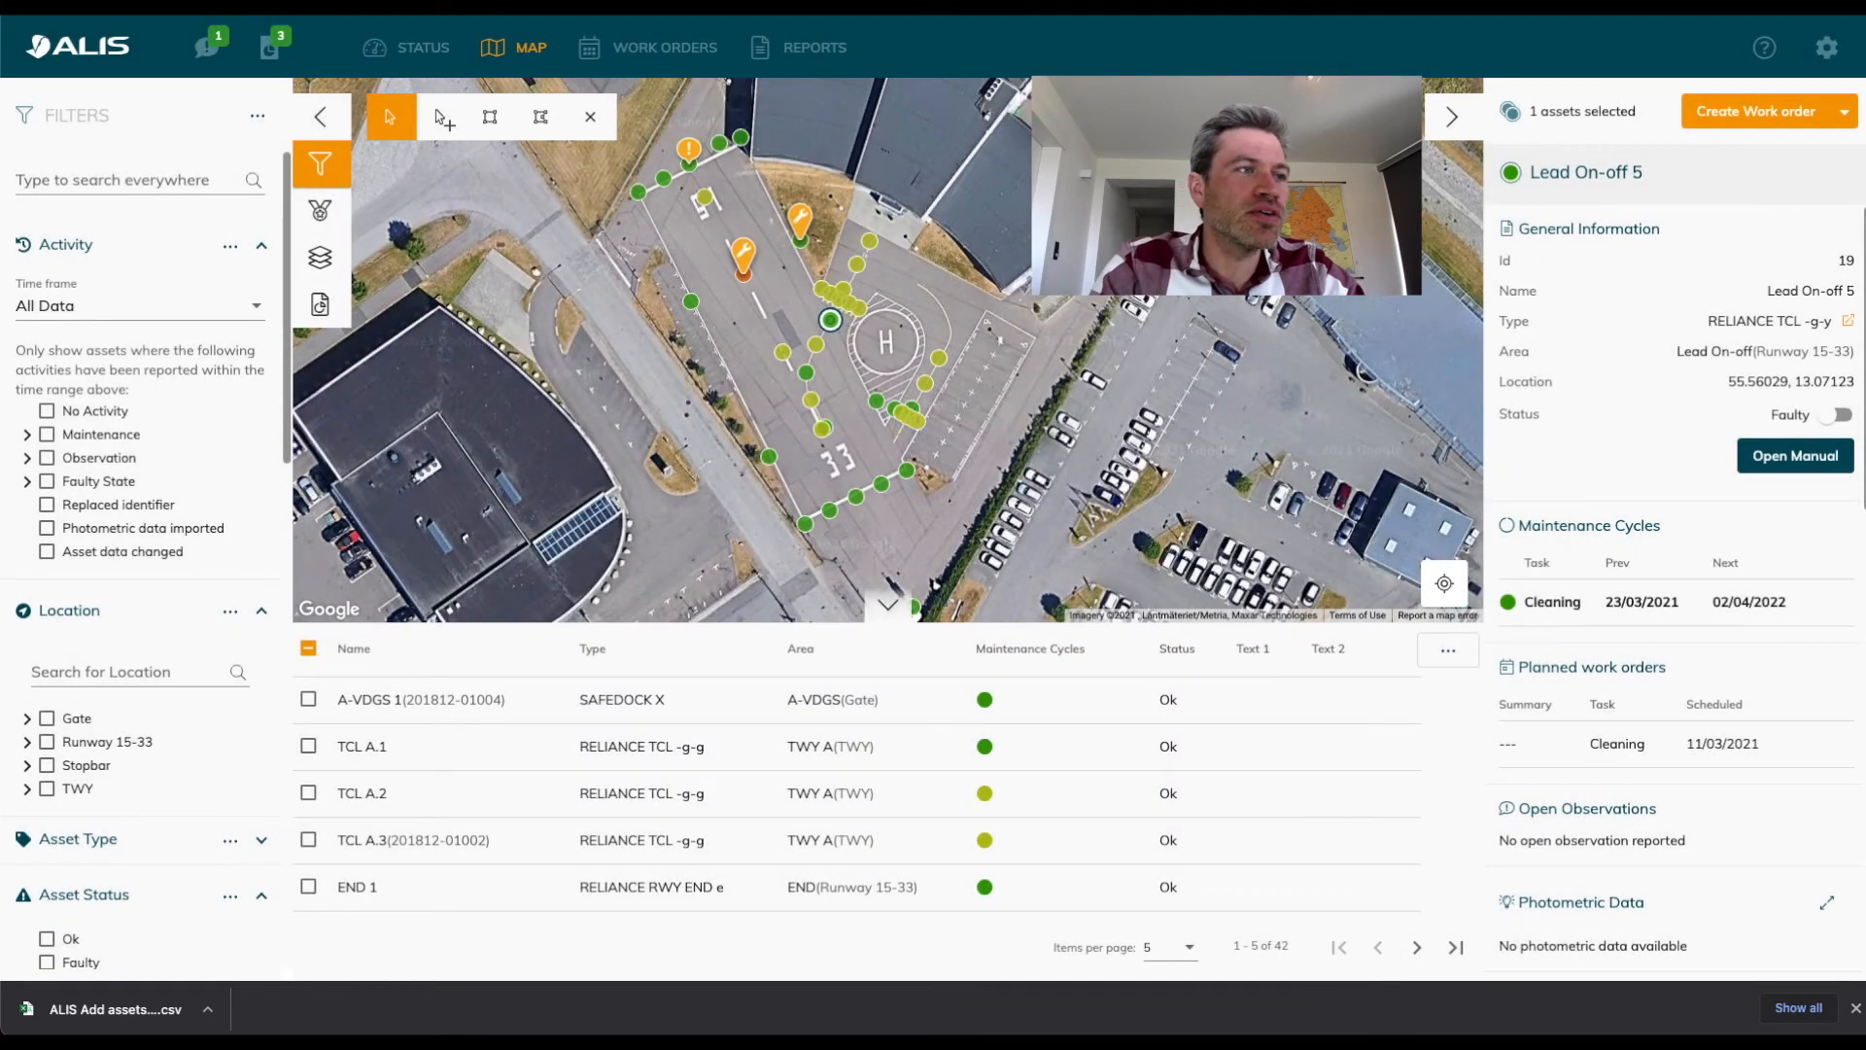
Open the downloaded all-info CSV in Excel, examine its genericText1, genericText2 and genericText3 values, and close the file.
click(110, 1011)
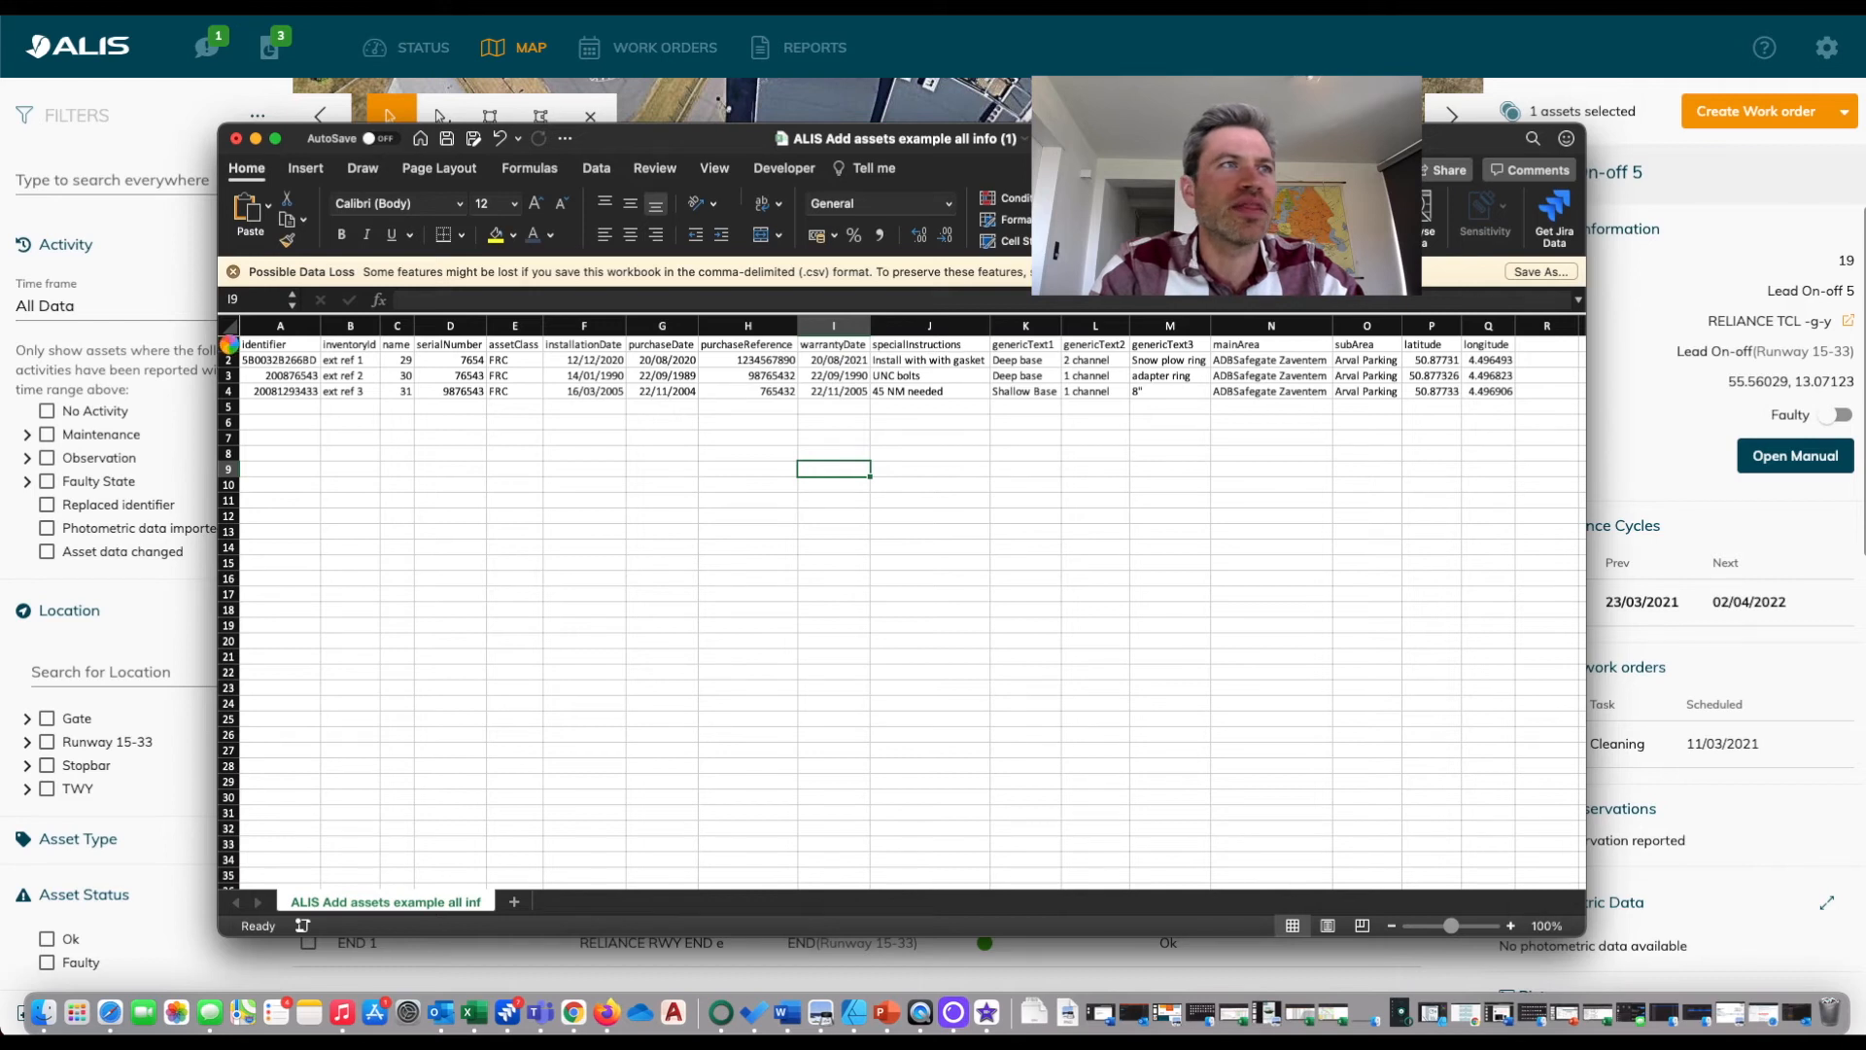
click(1069, 457)
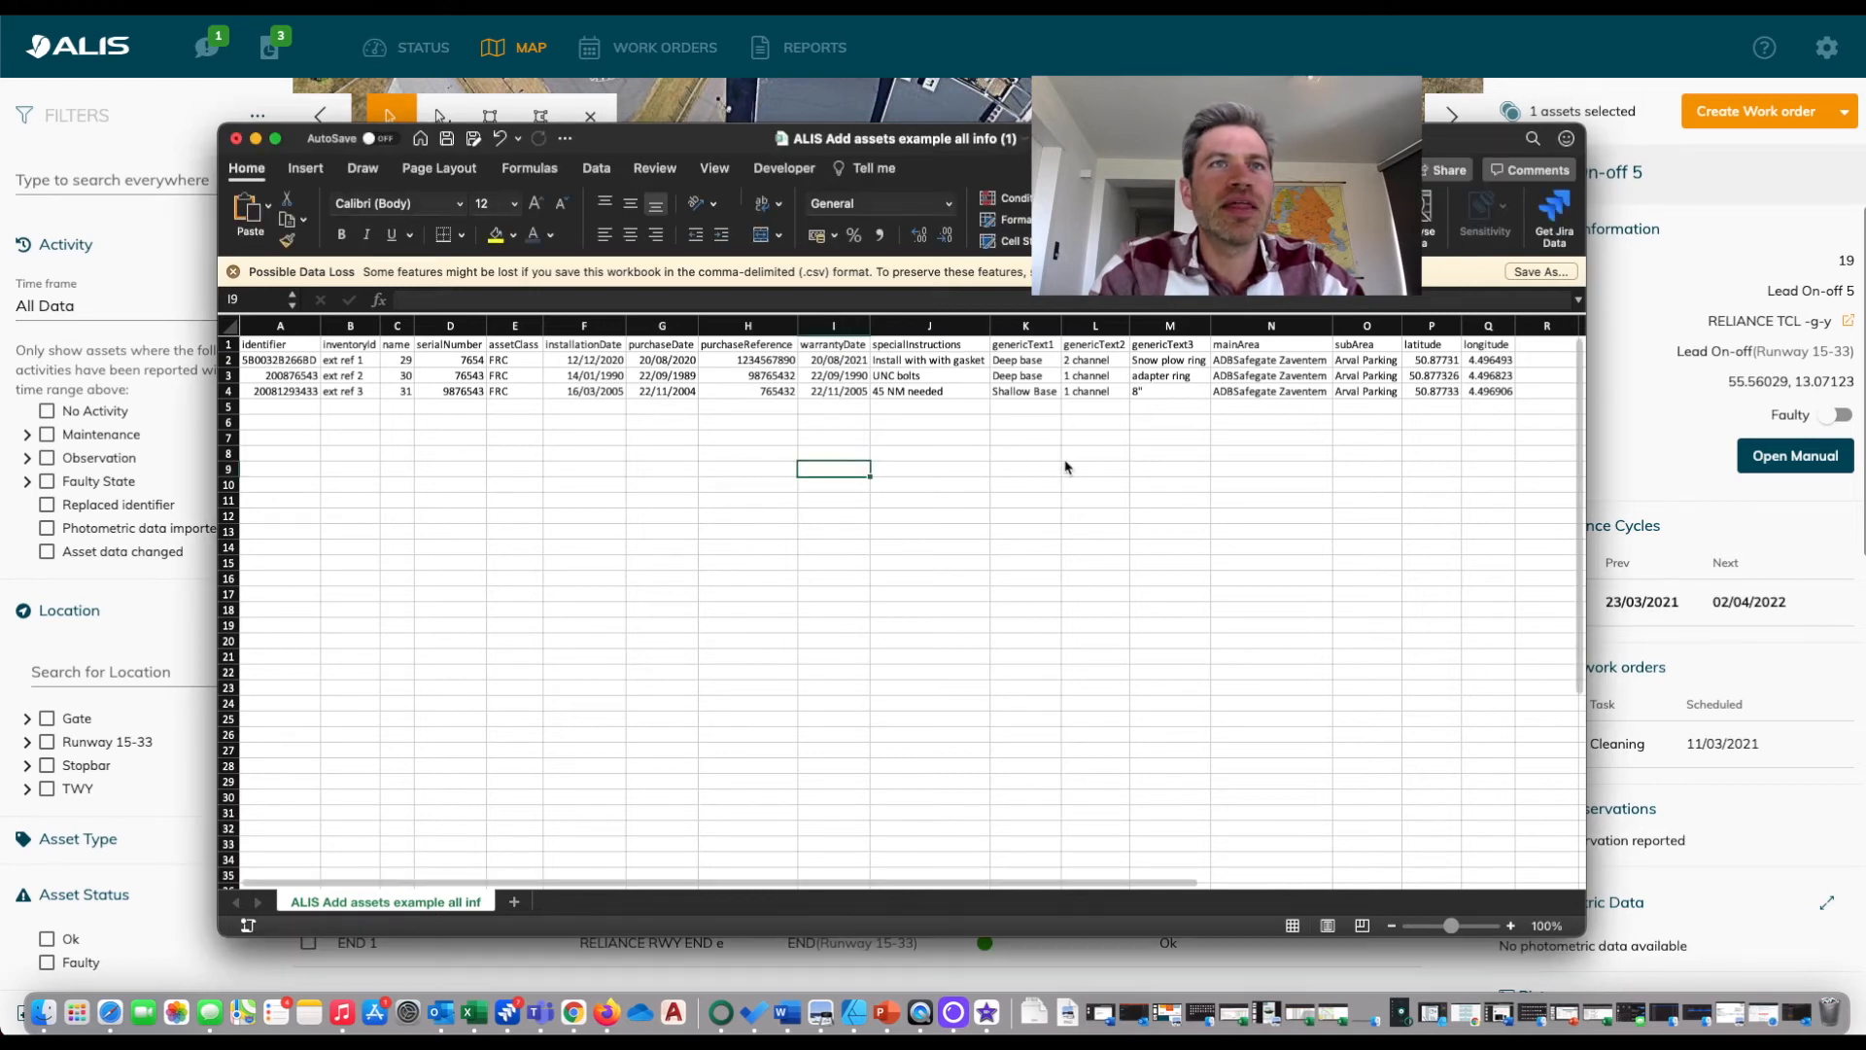
click(1093, 360)
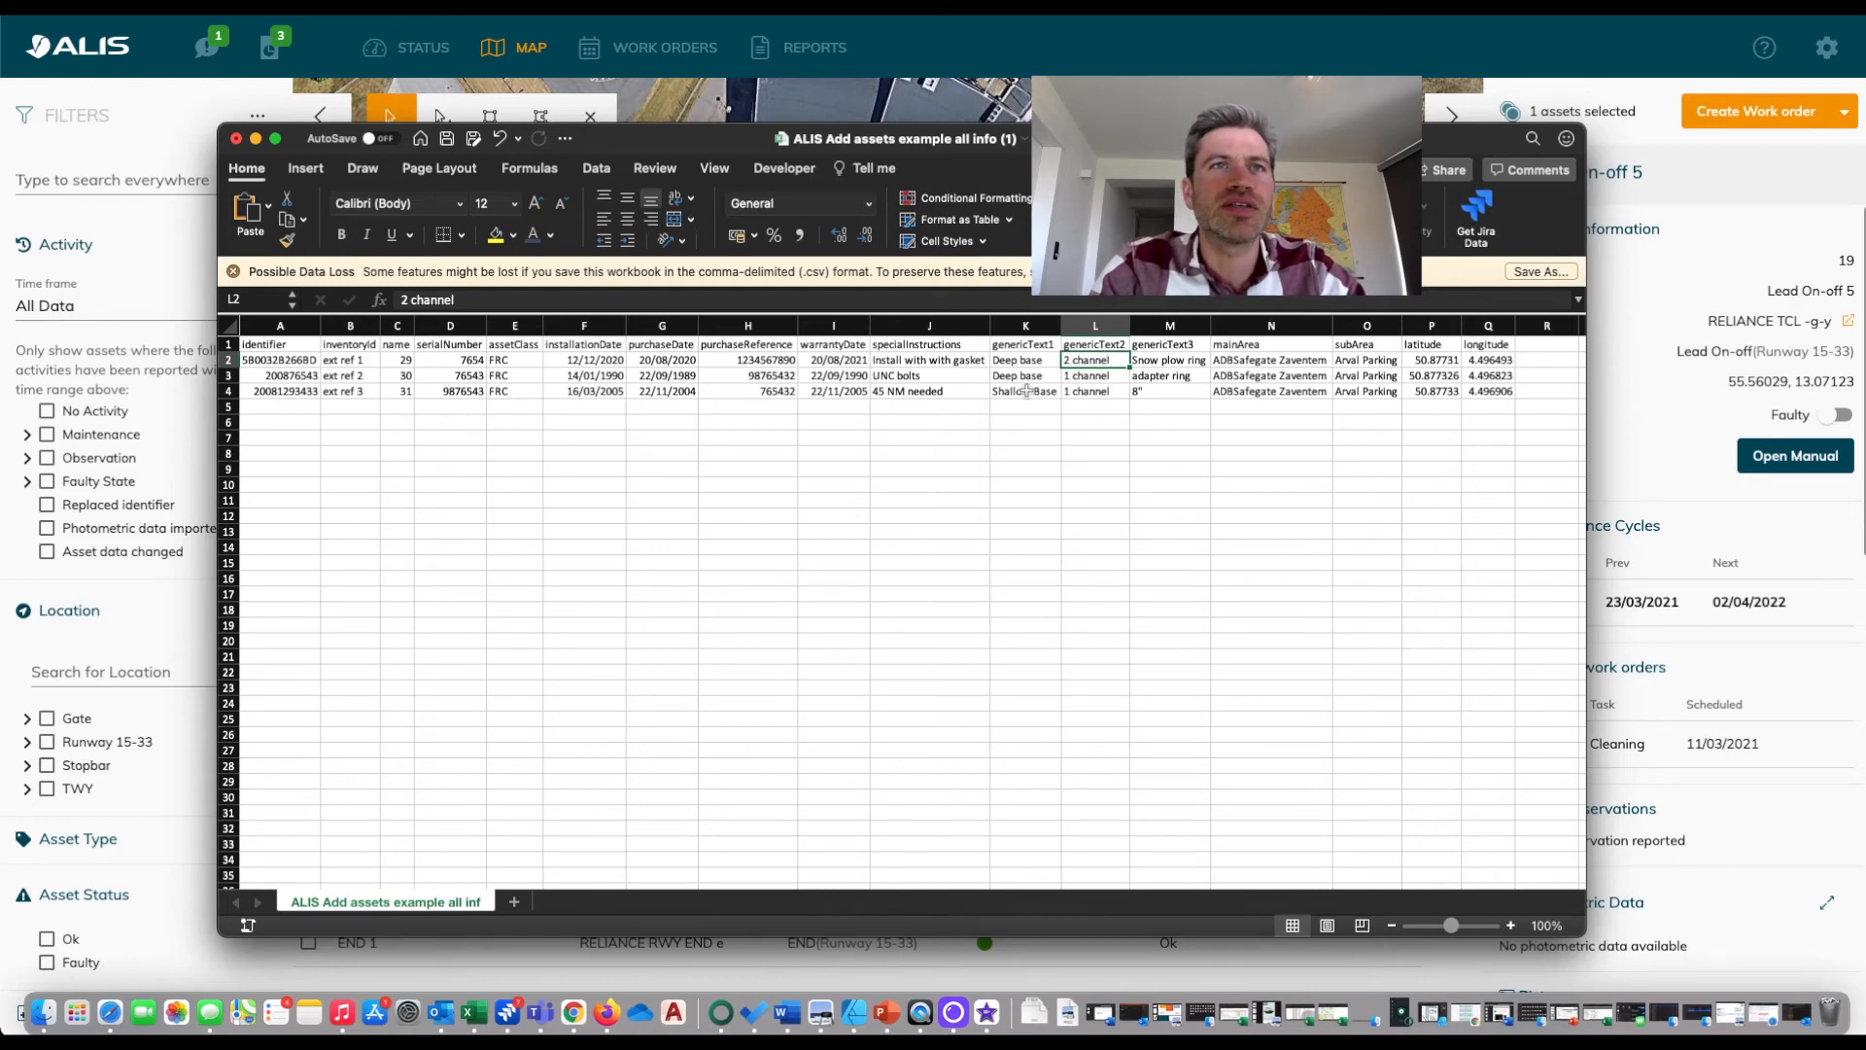
shift+click(1108, 369)
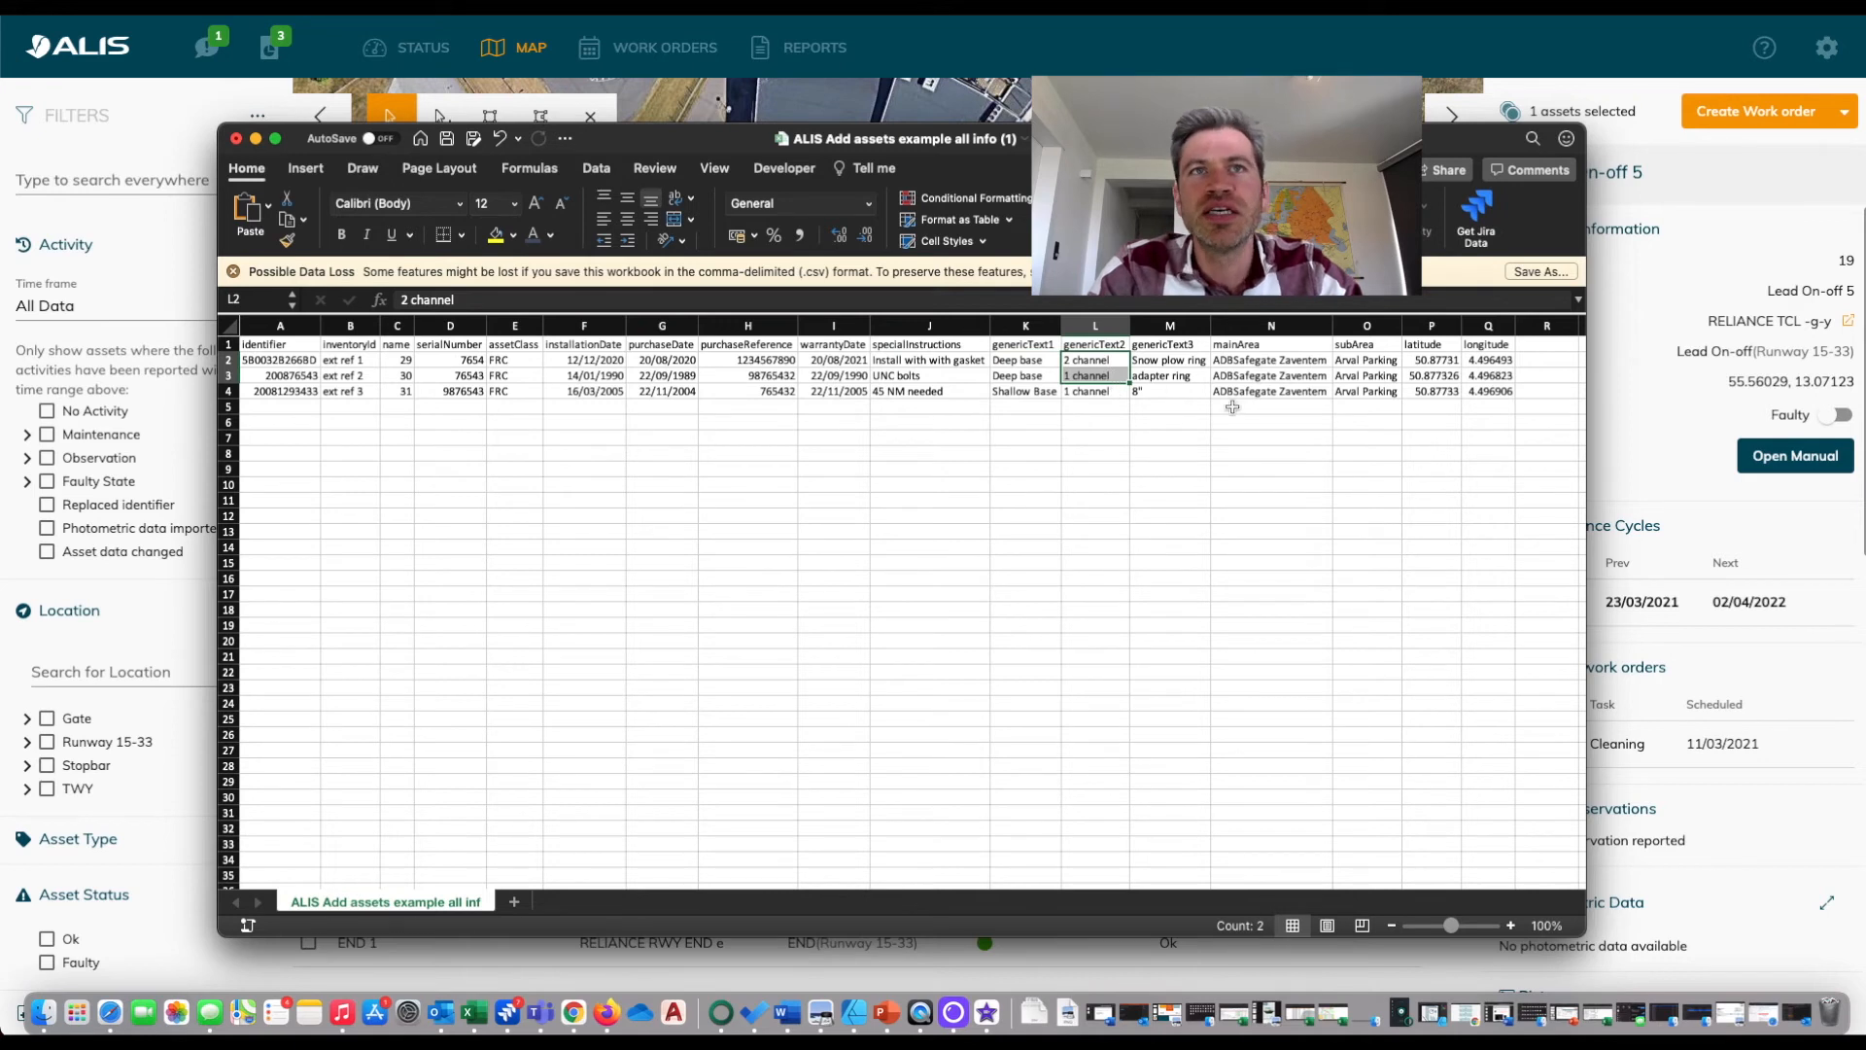
click(1185, 360)
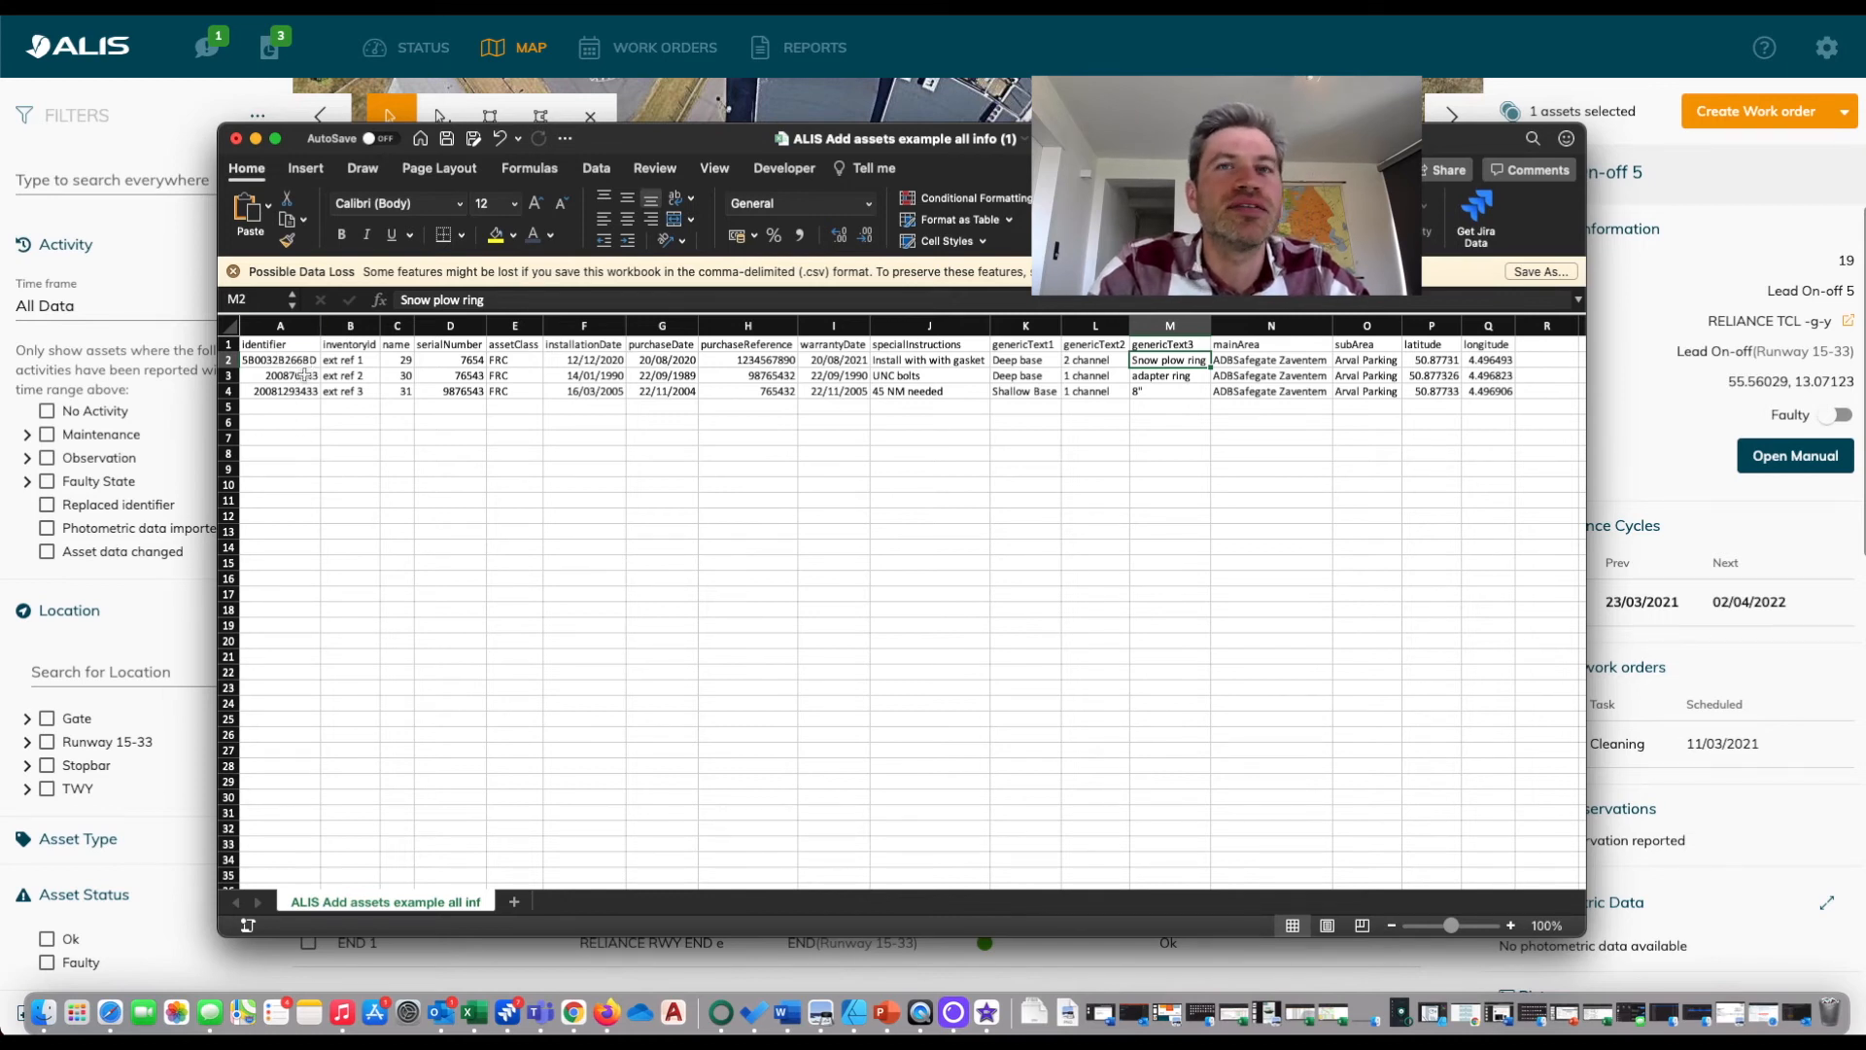
click(236, 139)
click(895, 590)
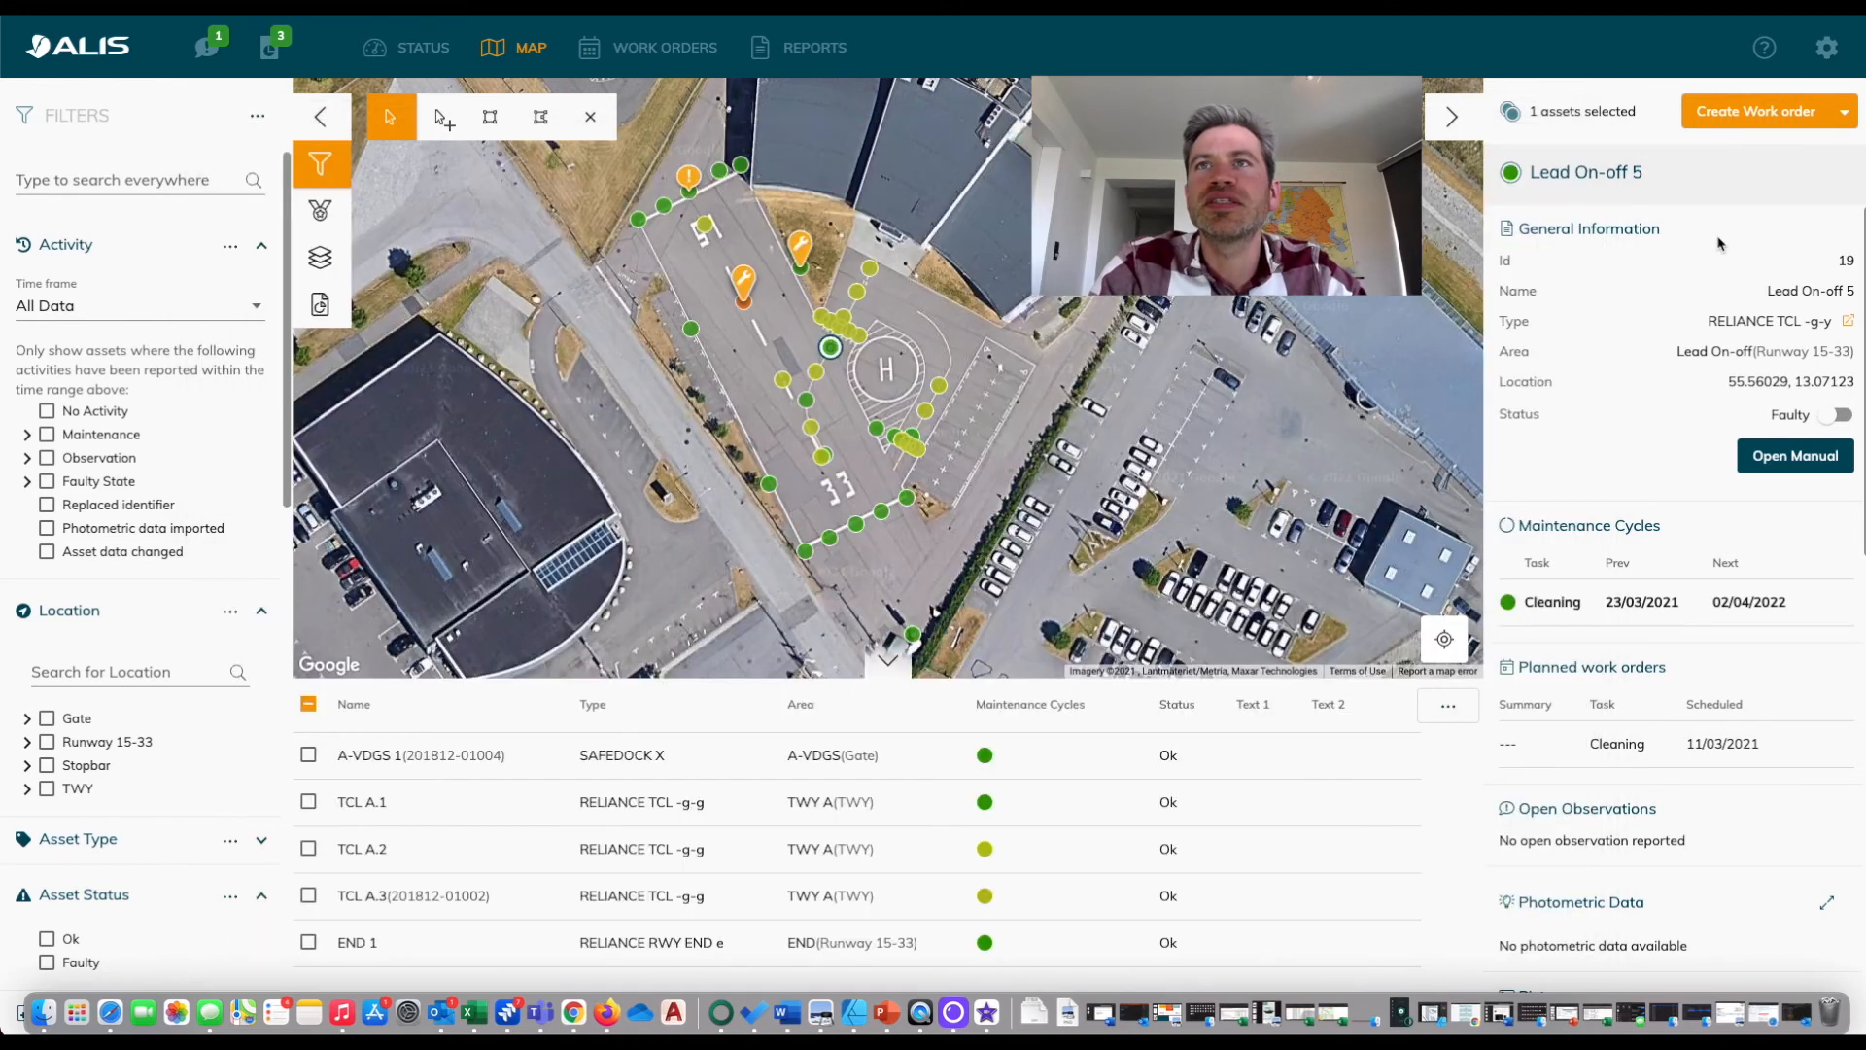
Analyze ALIS Add assets example all info (2).csv in Asset Import and examine the validation messages about the asset class.
click(1831, 50)
mouse_move(1796, 124)
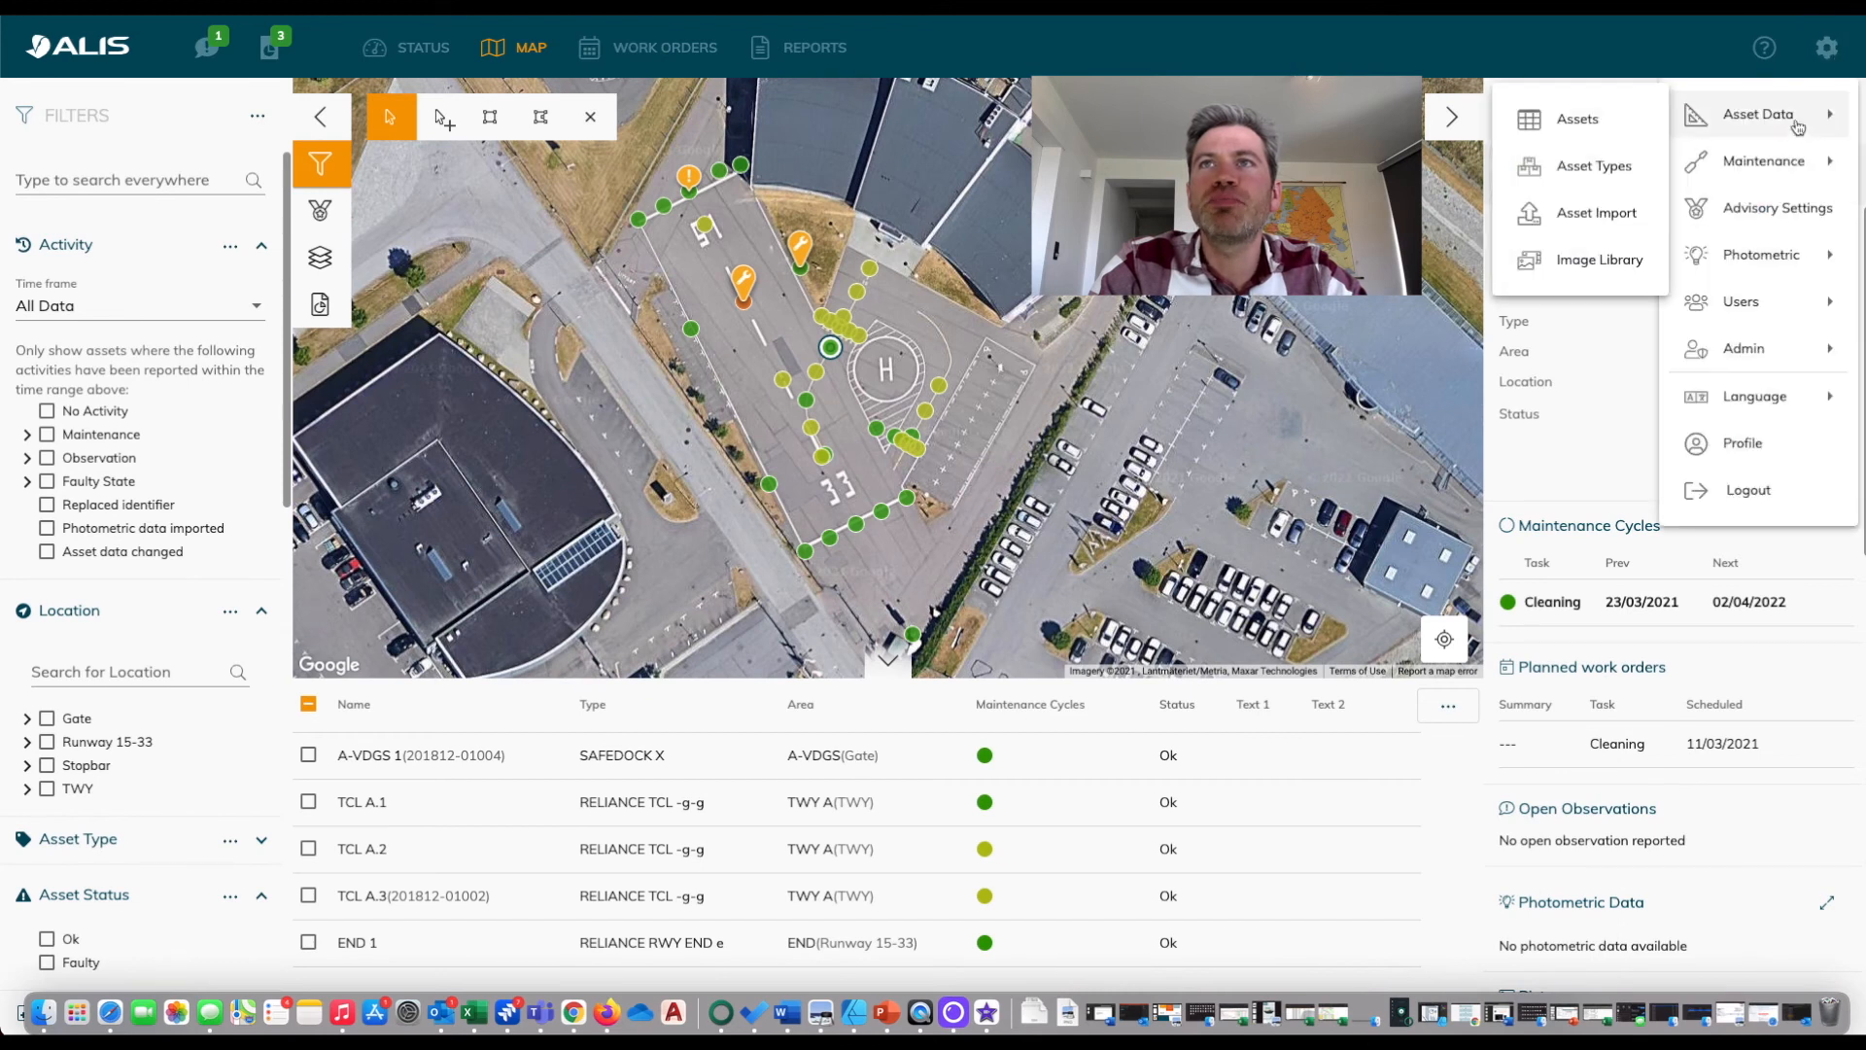
click(1597, 213)
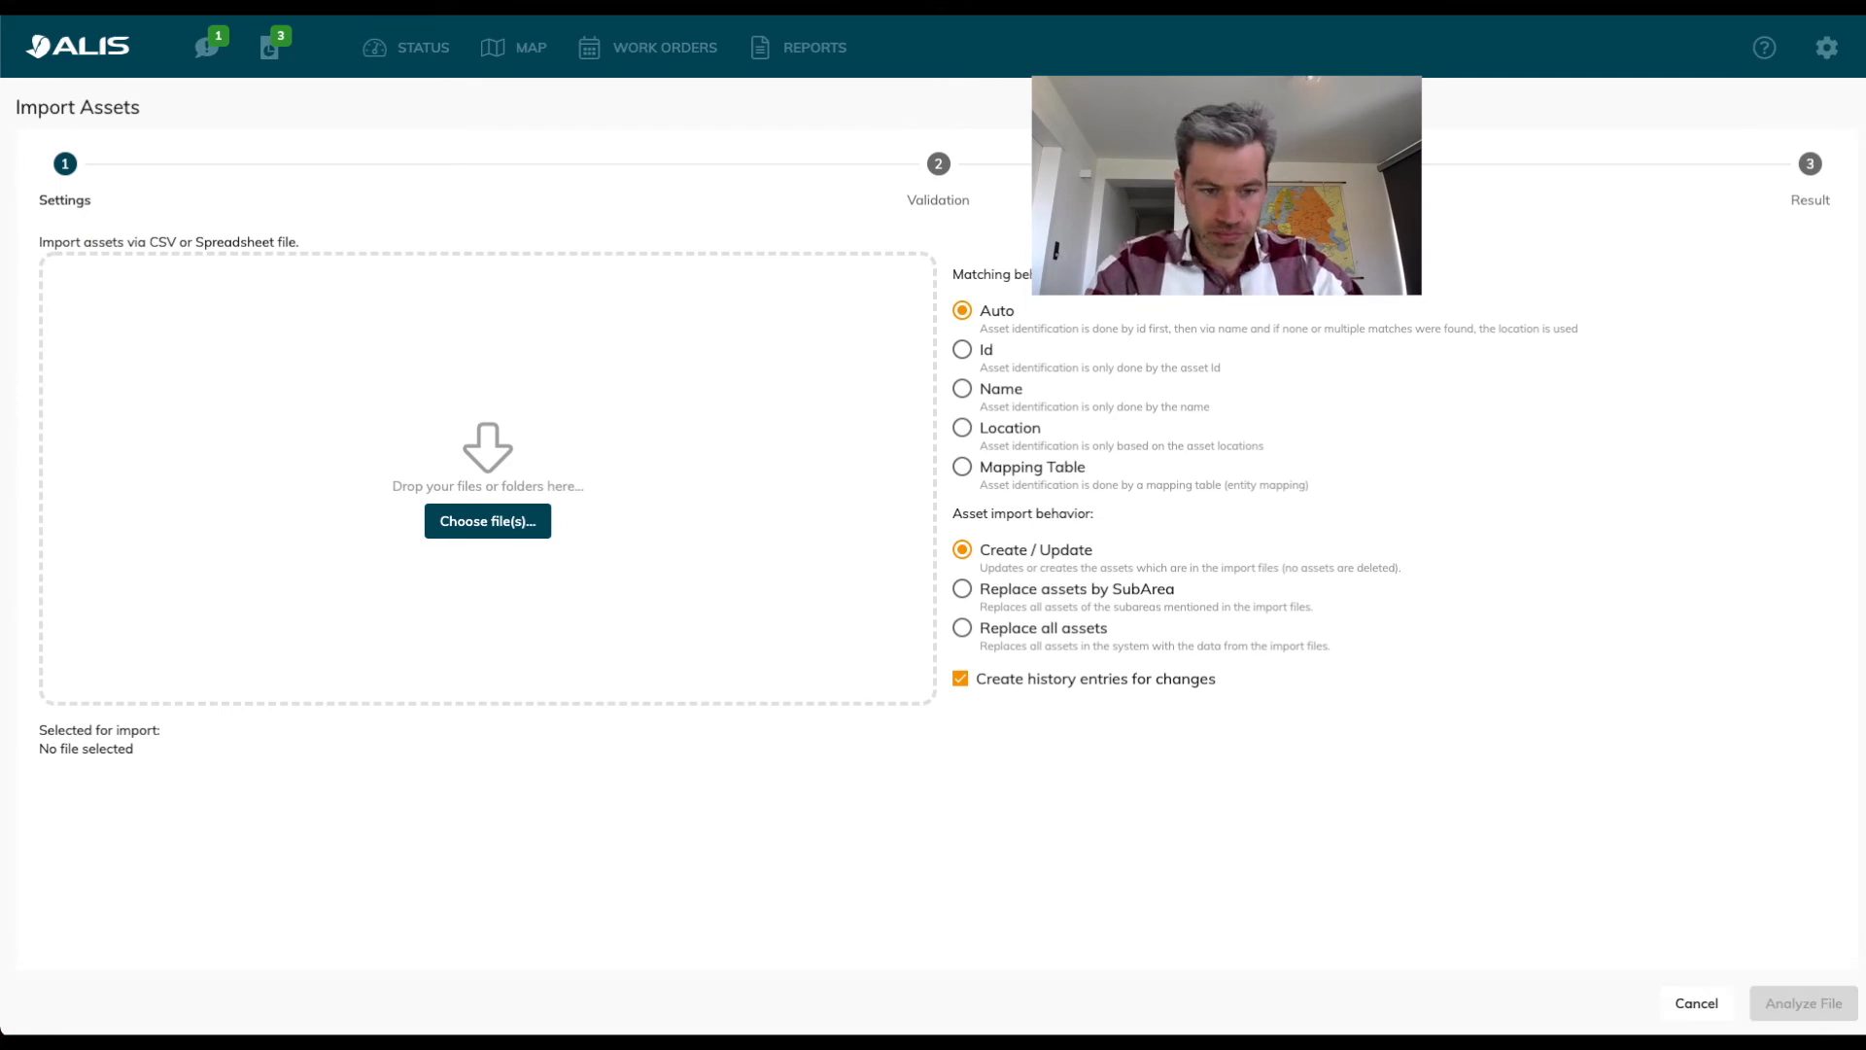
drag(765, 858, 719, 533)
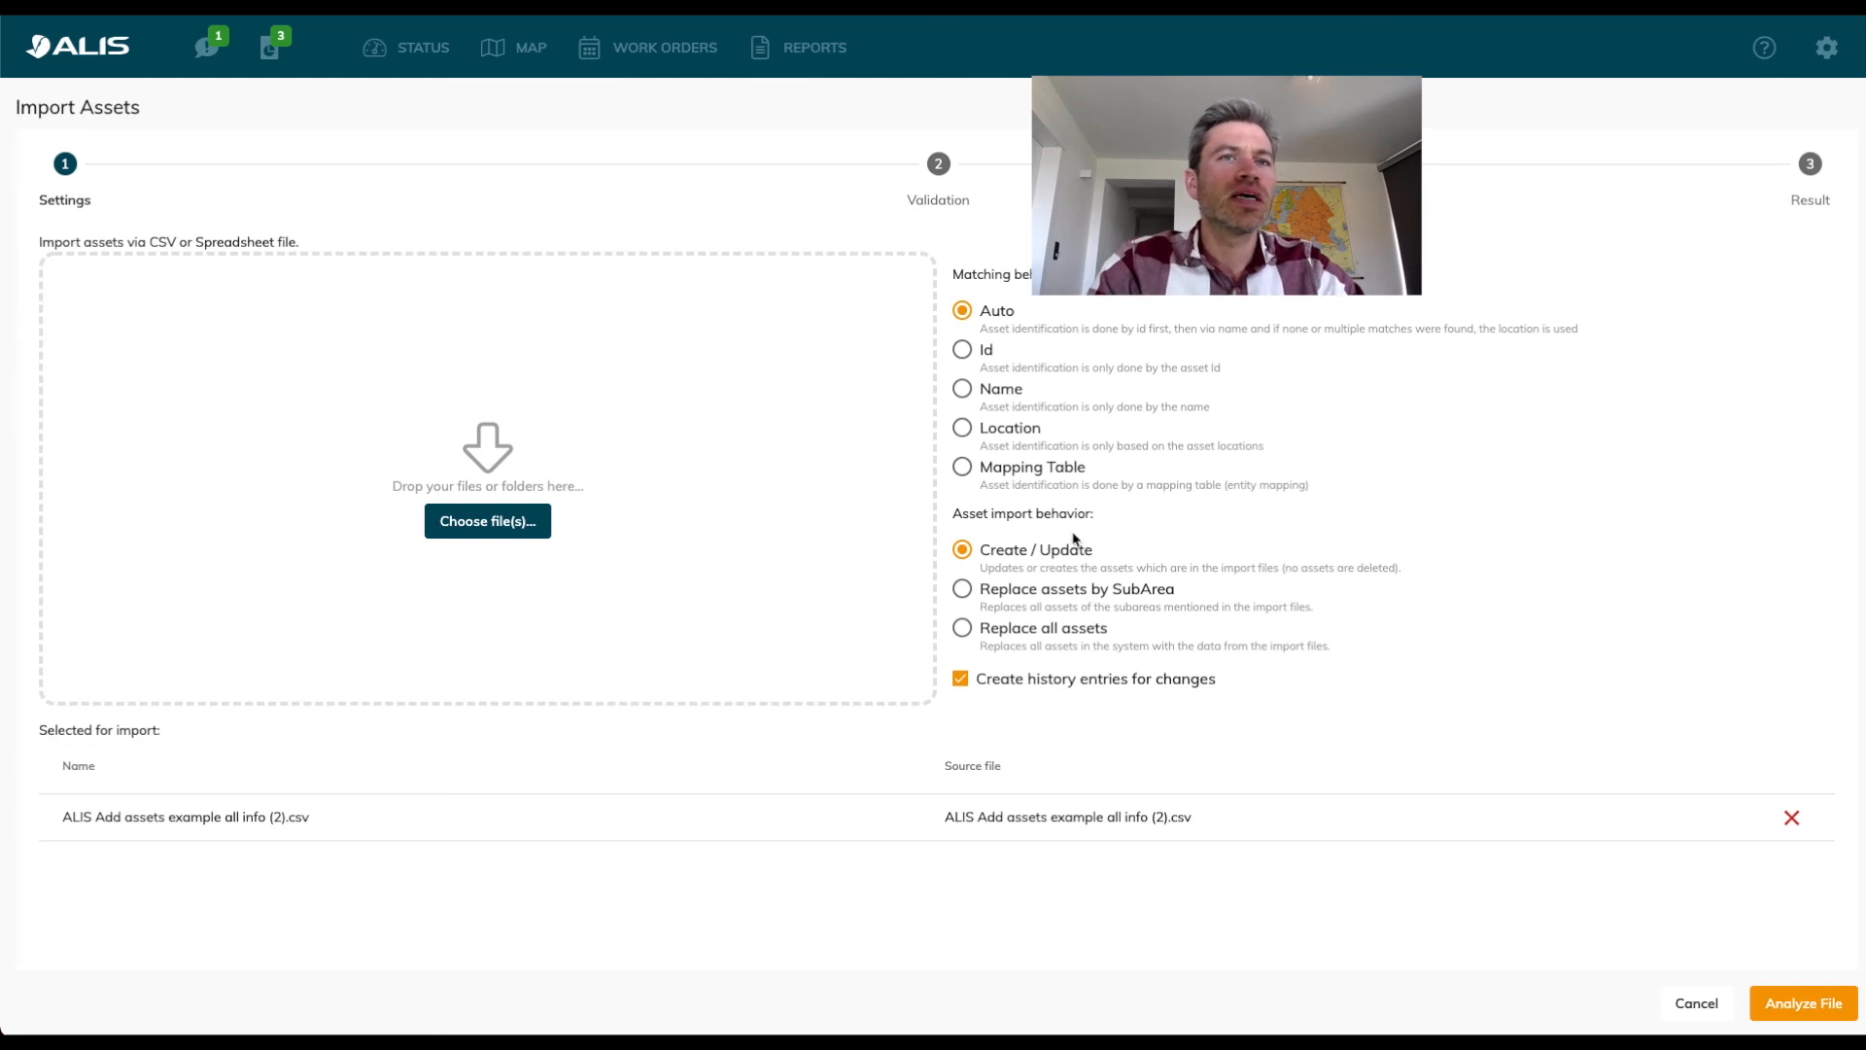
click(1810, 1008)
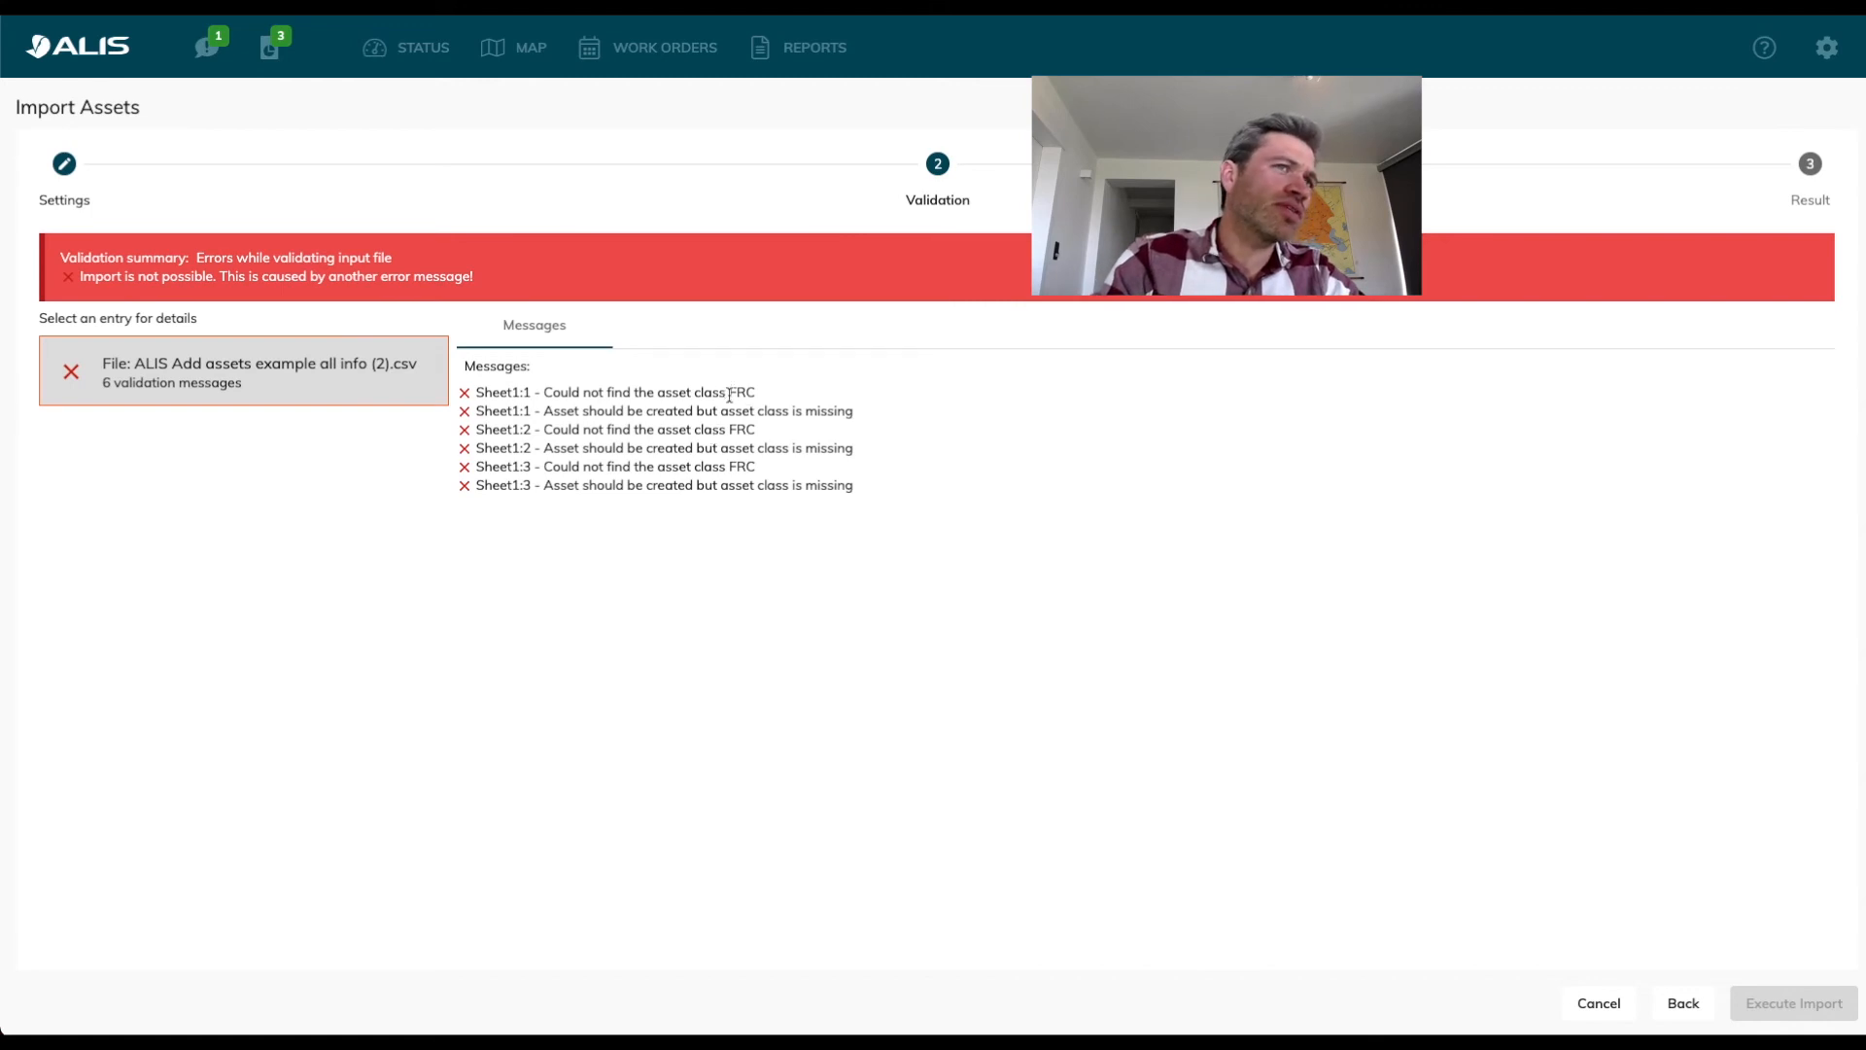
drag(729, 393, 748, 471)
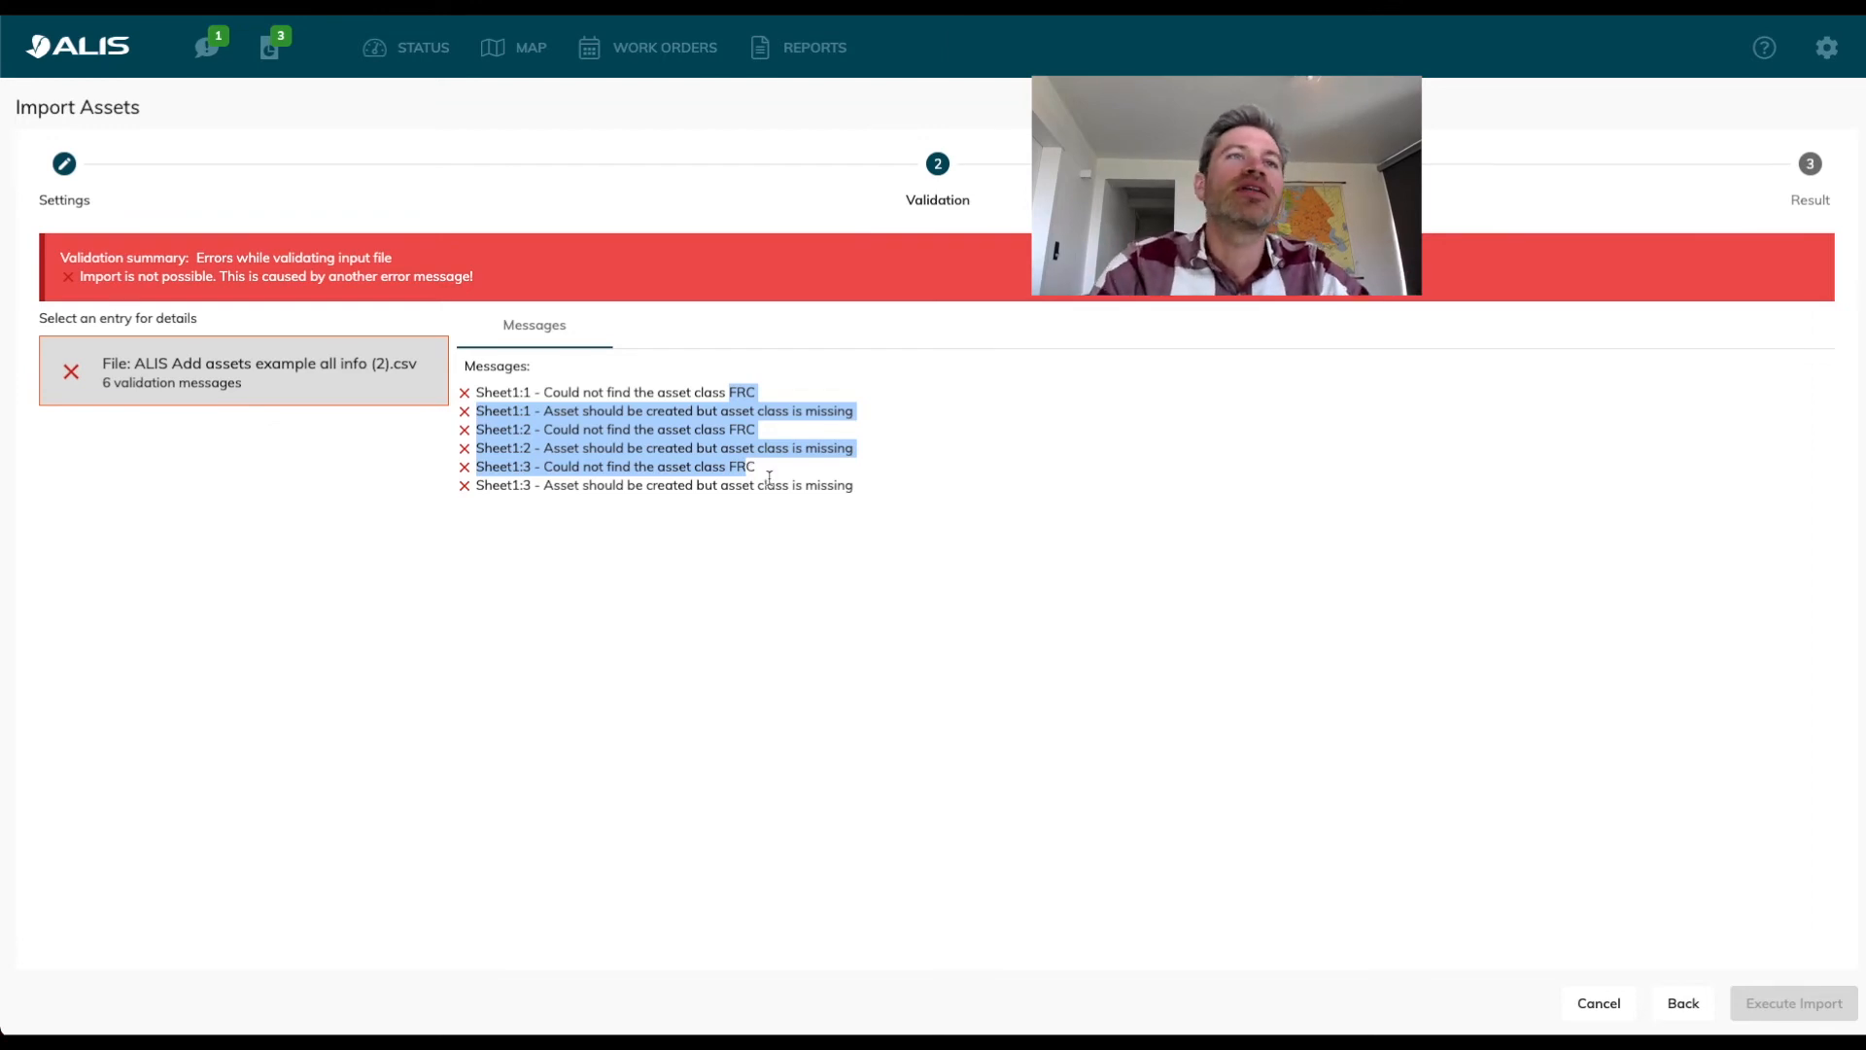
click(798, 525)
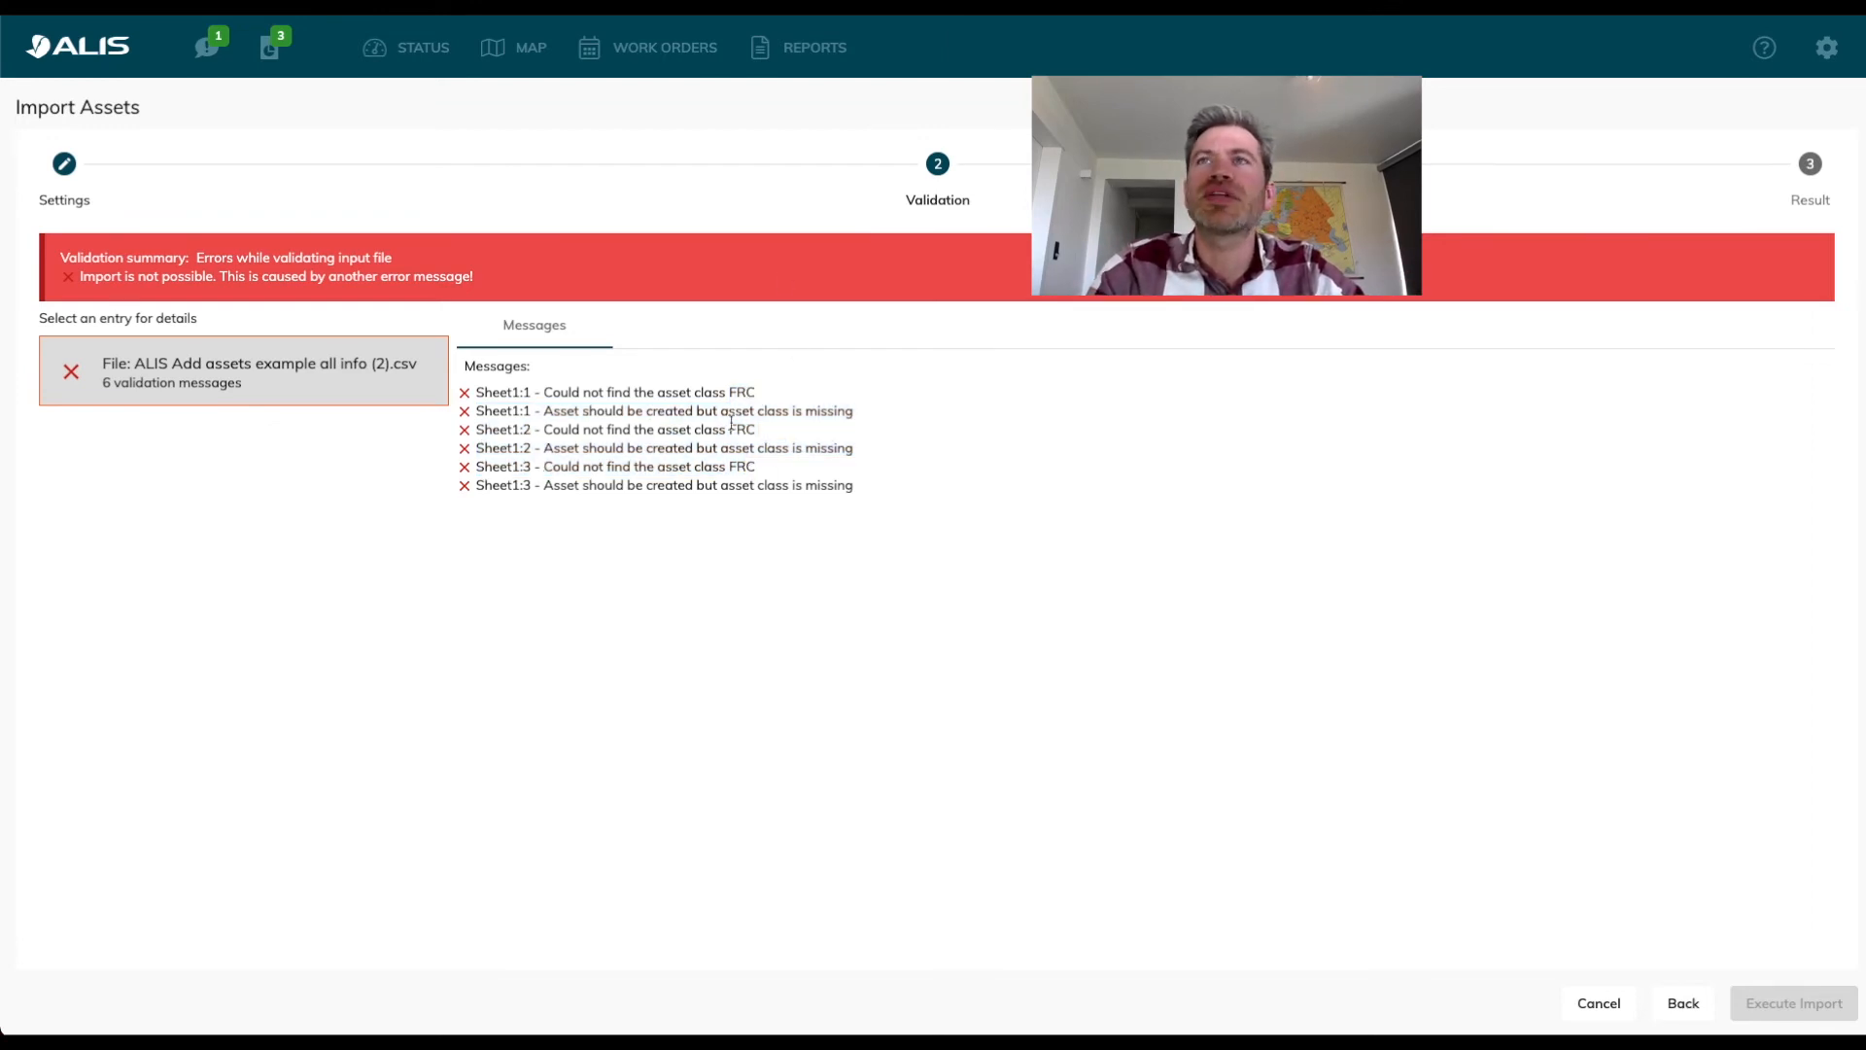
Start a new asset type with the description FRC, model Halogen and 2 fixing points.
click(1846, 59)
mouse_move(1816, 139)
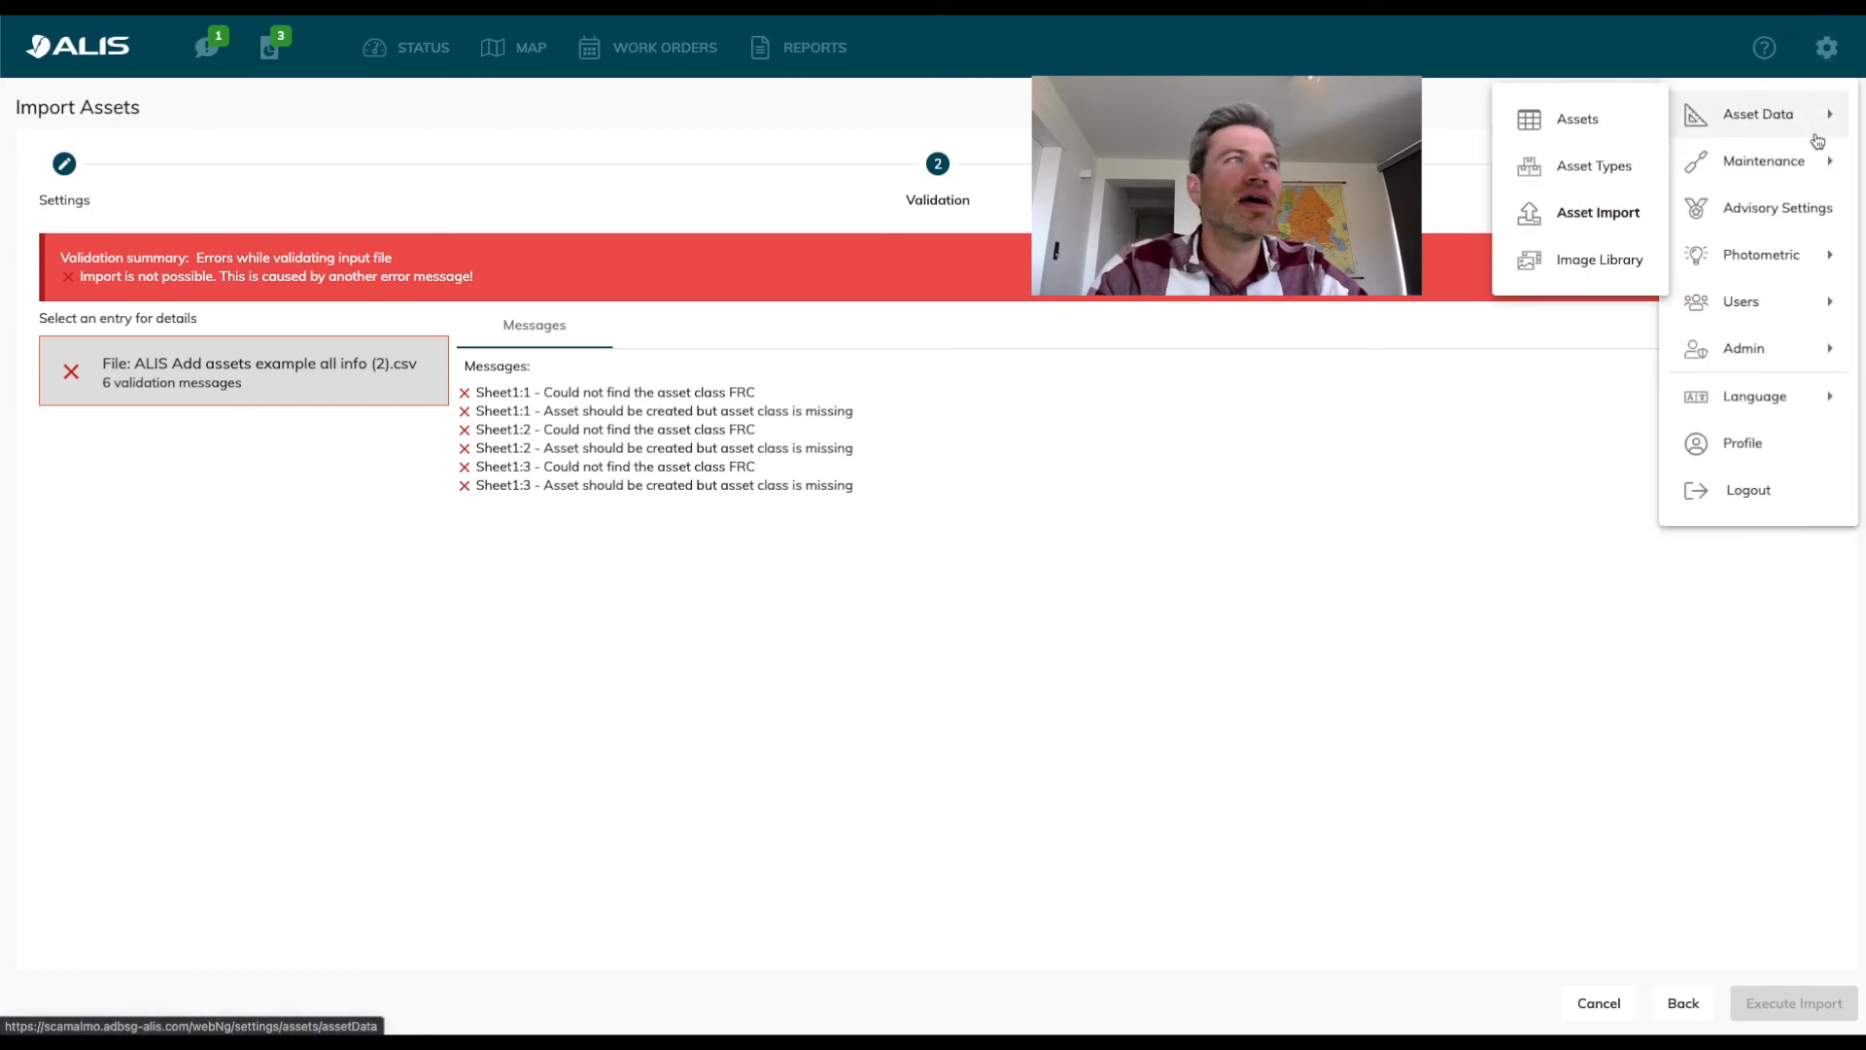
click(1606, 167)
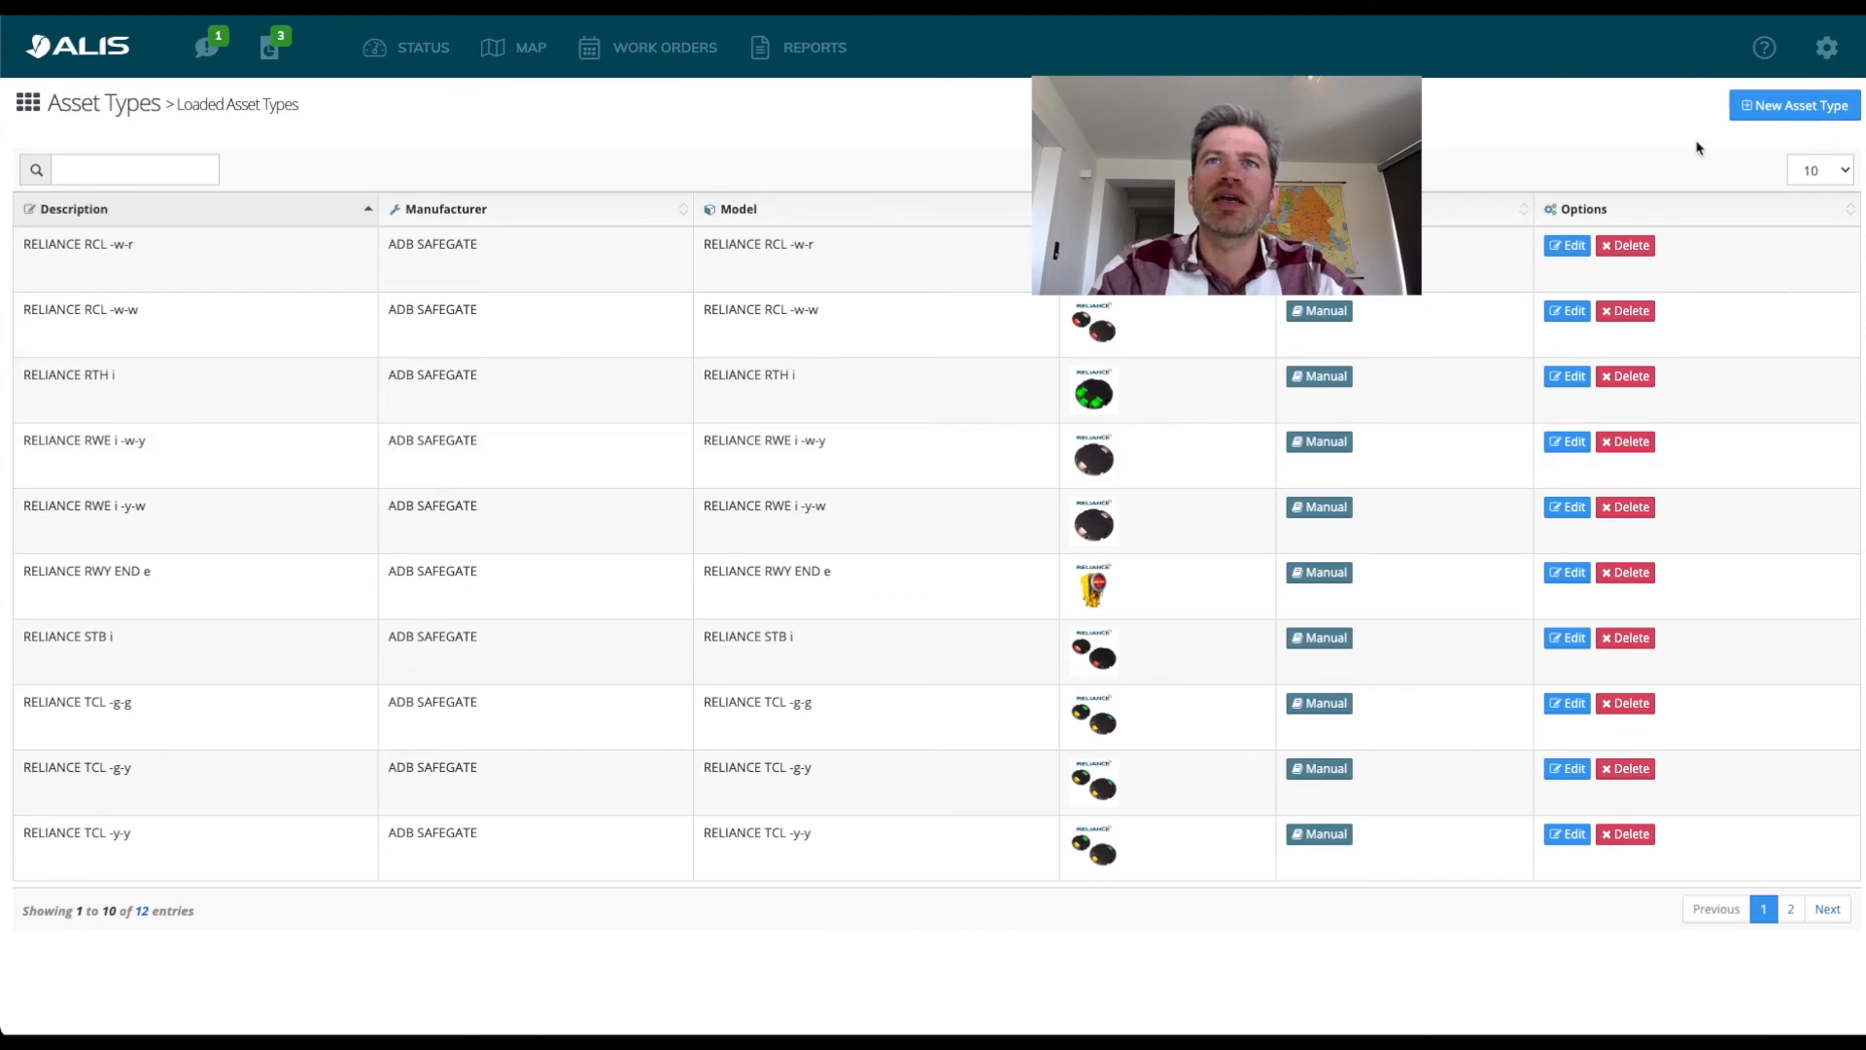
click(1786, 118)
click(208, 257)
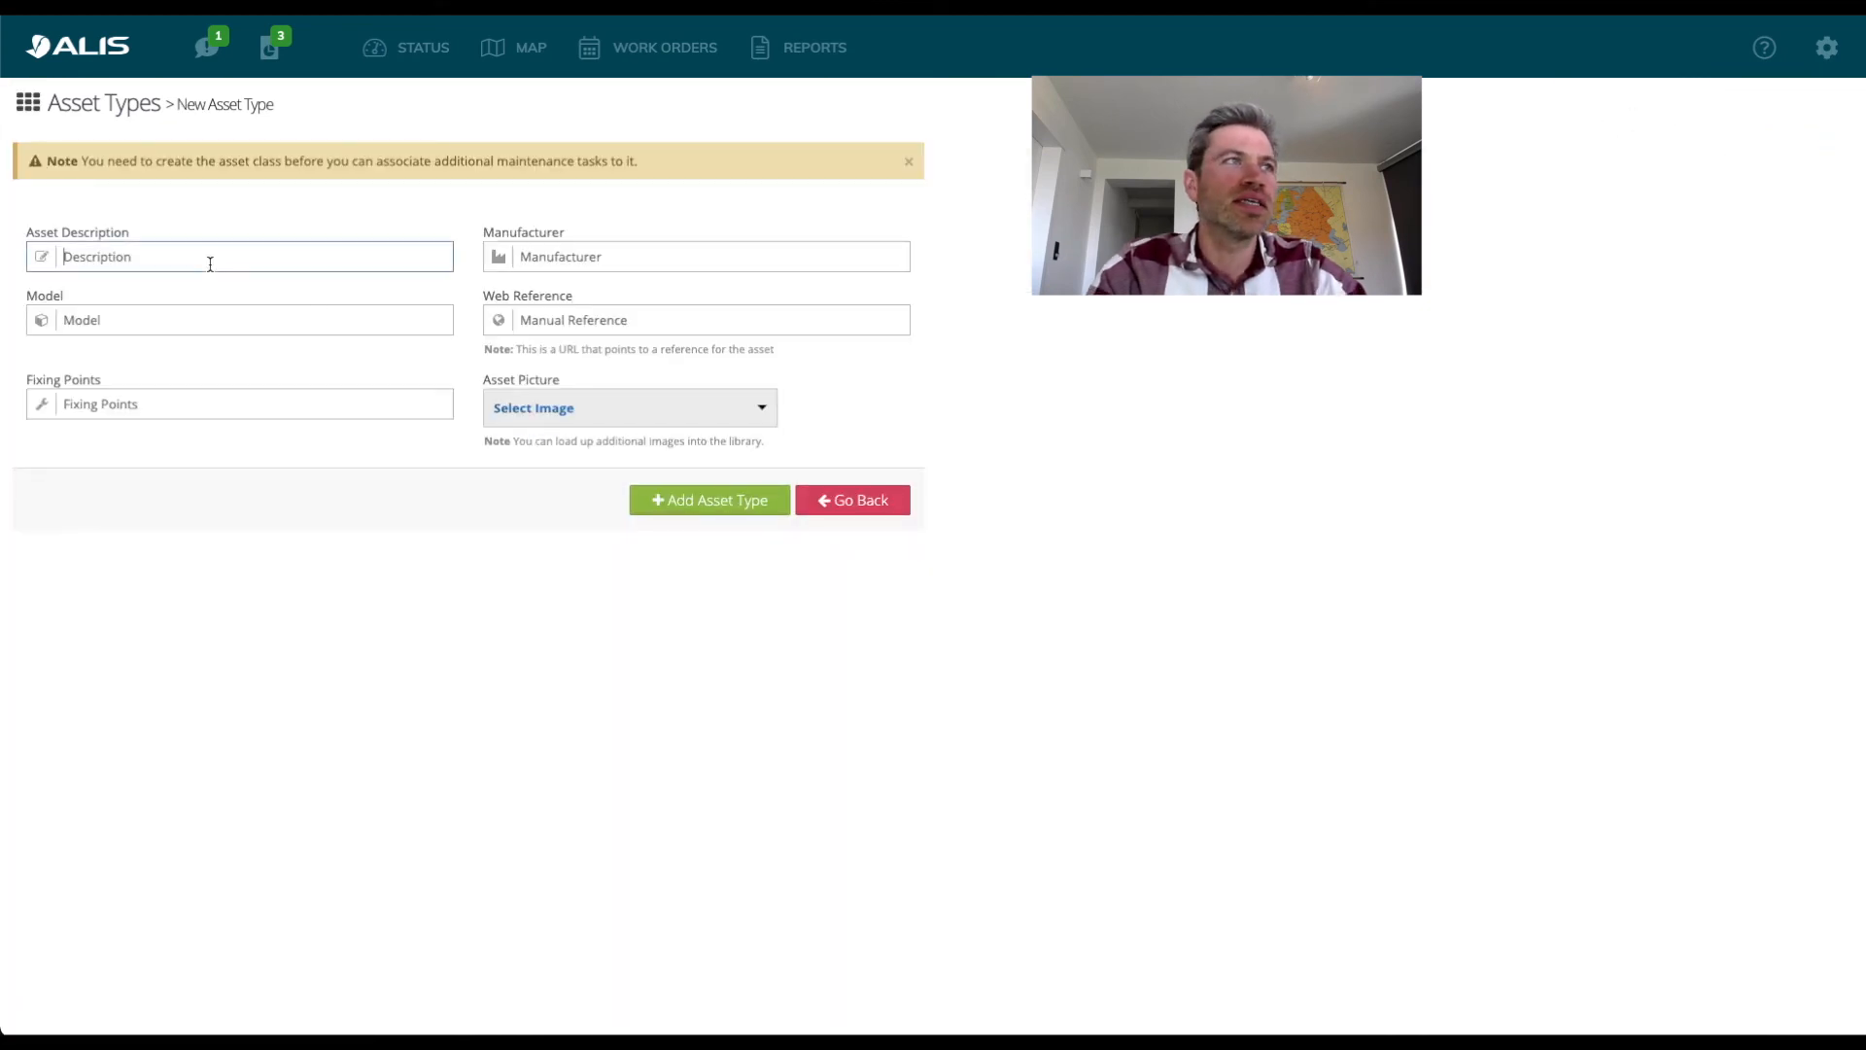
text(FRC)
key(Tab)
click(118, 323)
text(H)
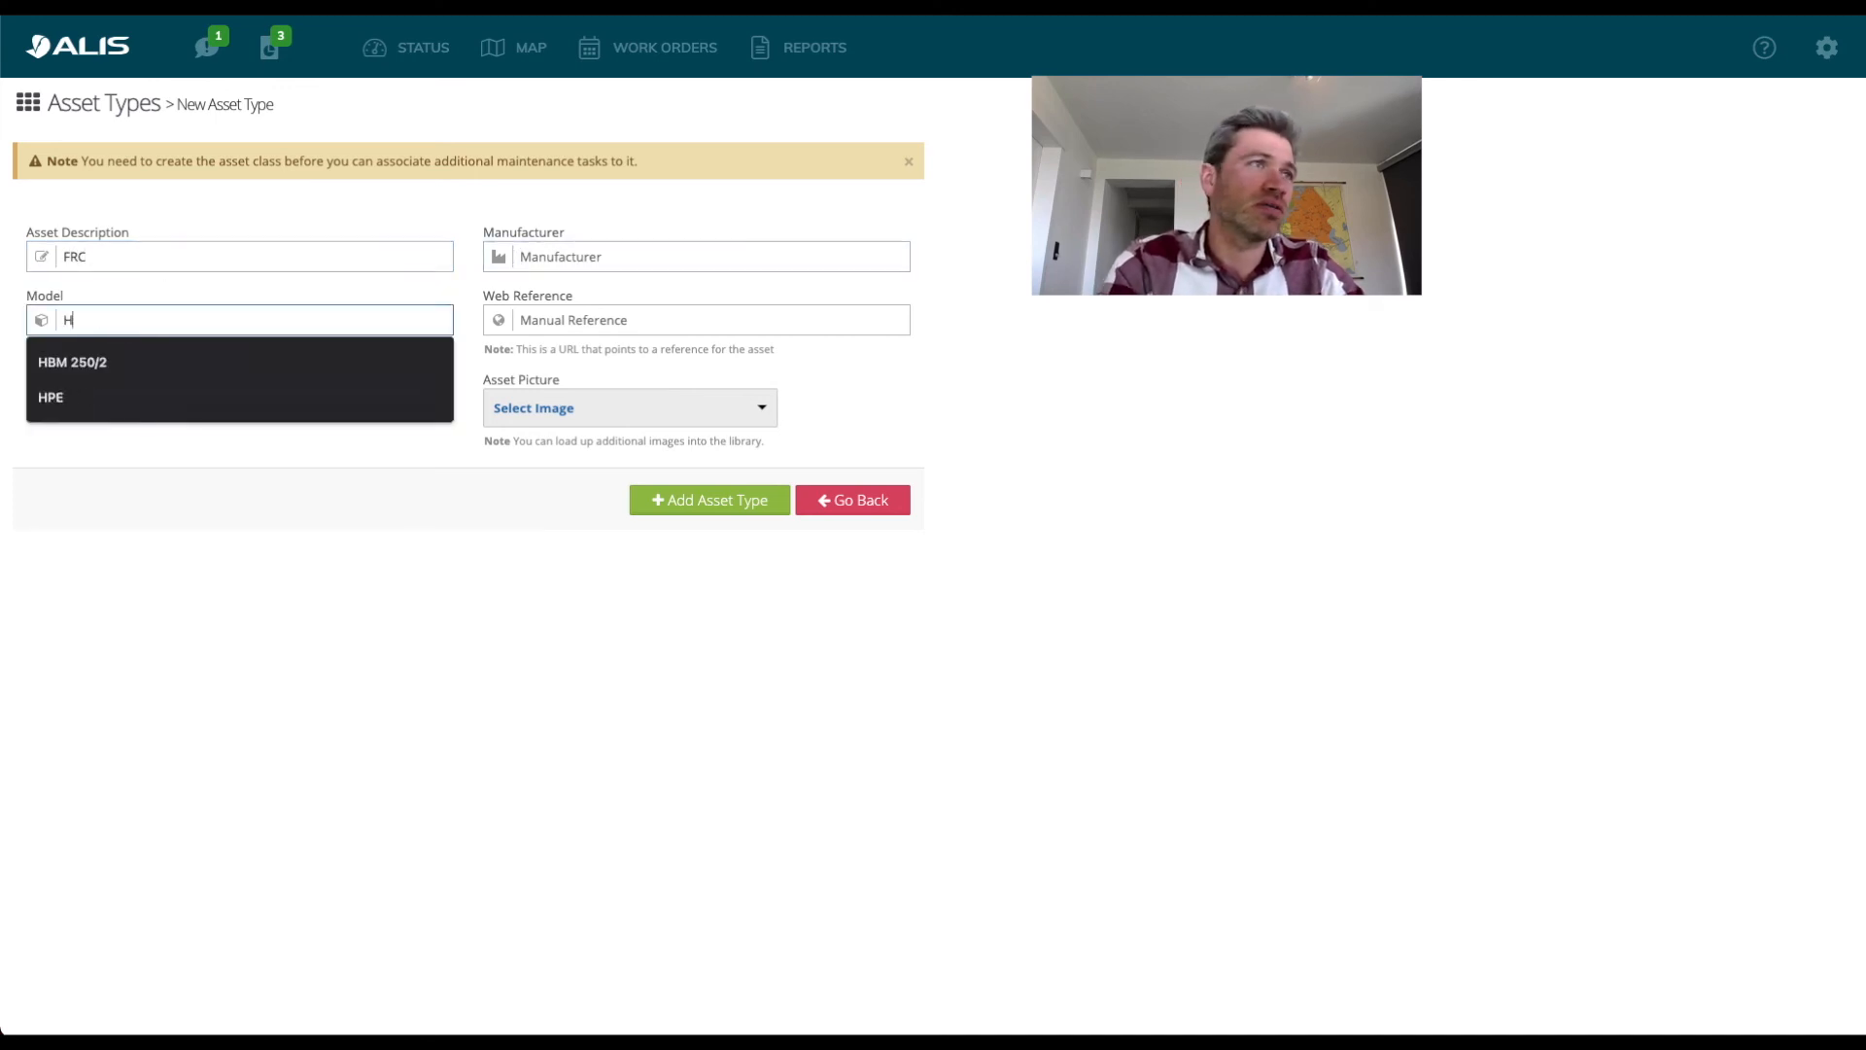
text(alogen)
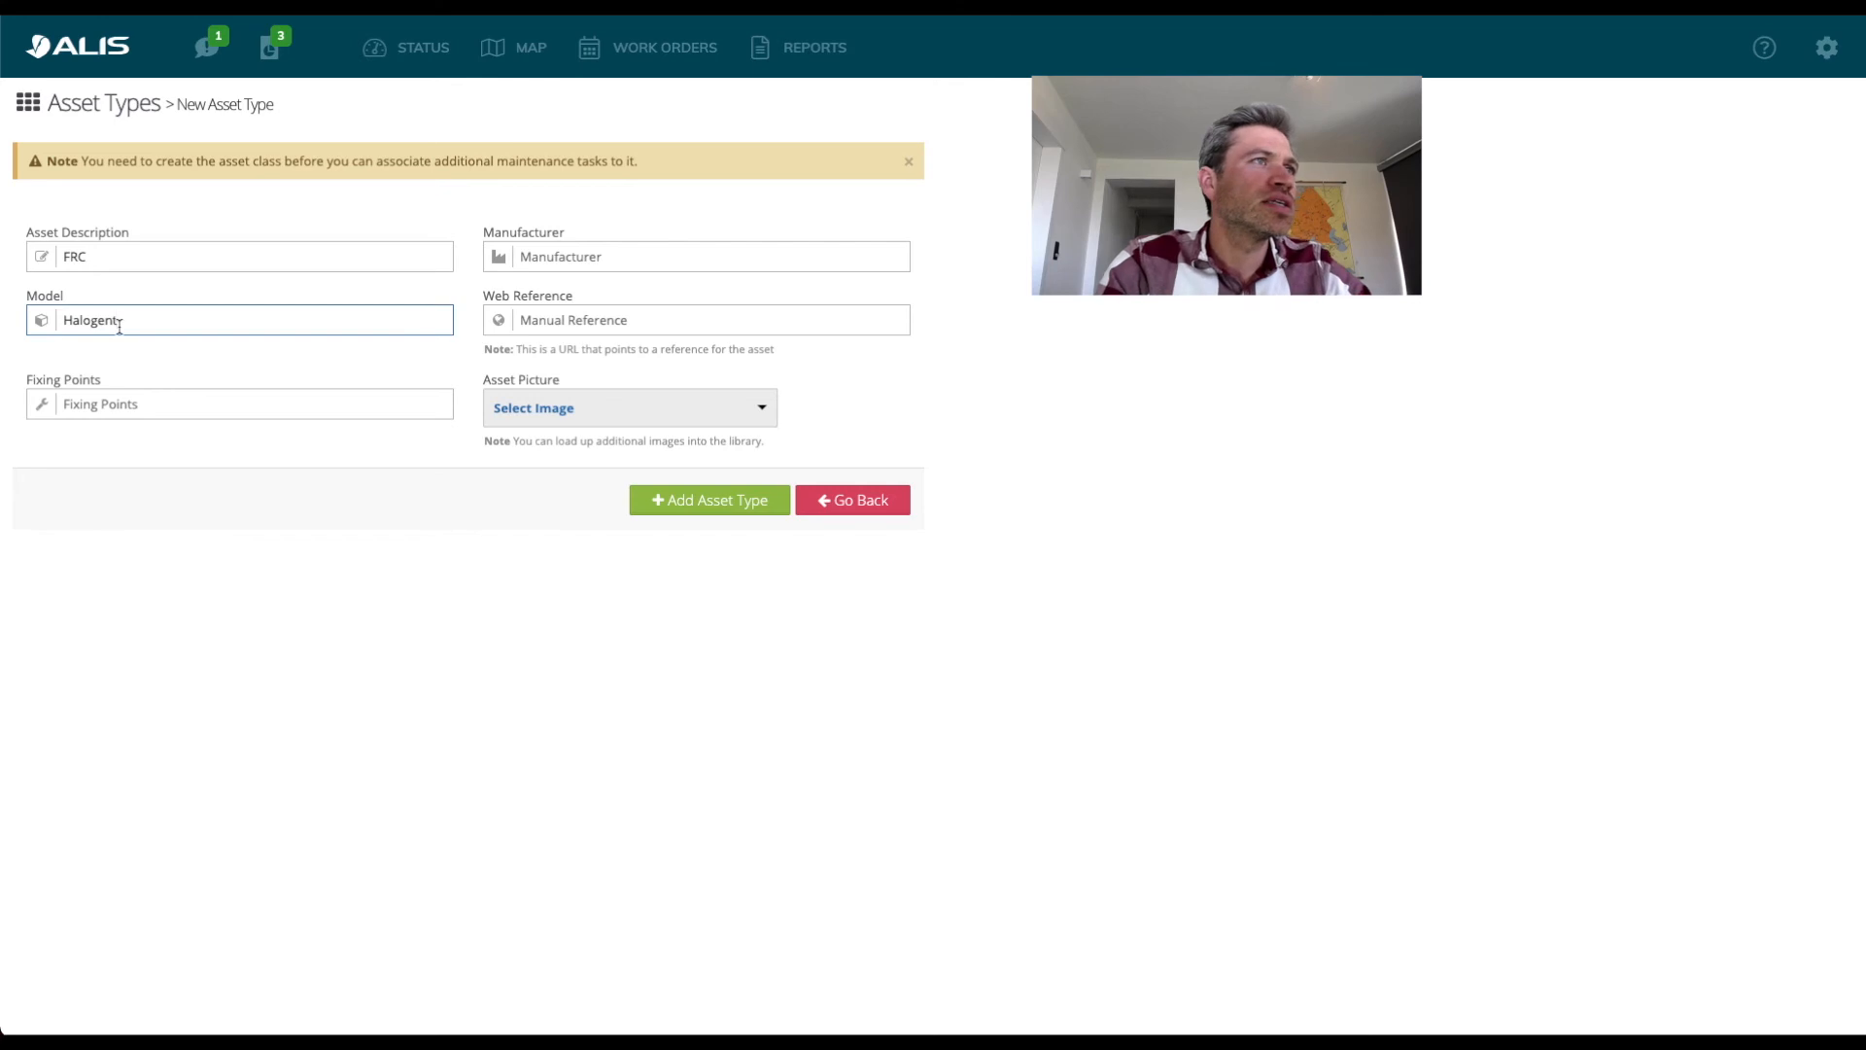
click(162, 448)
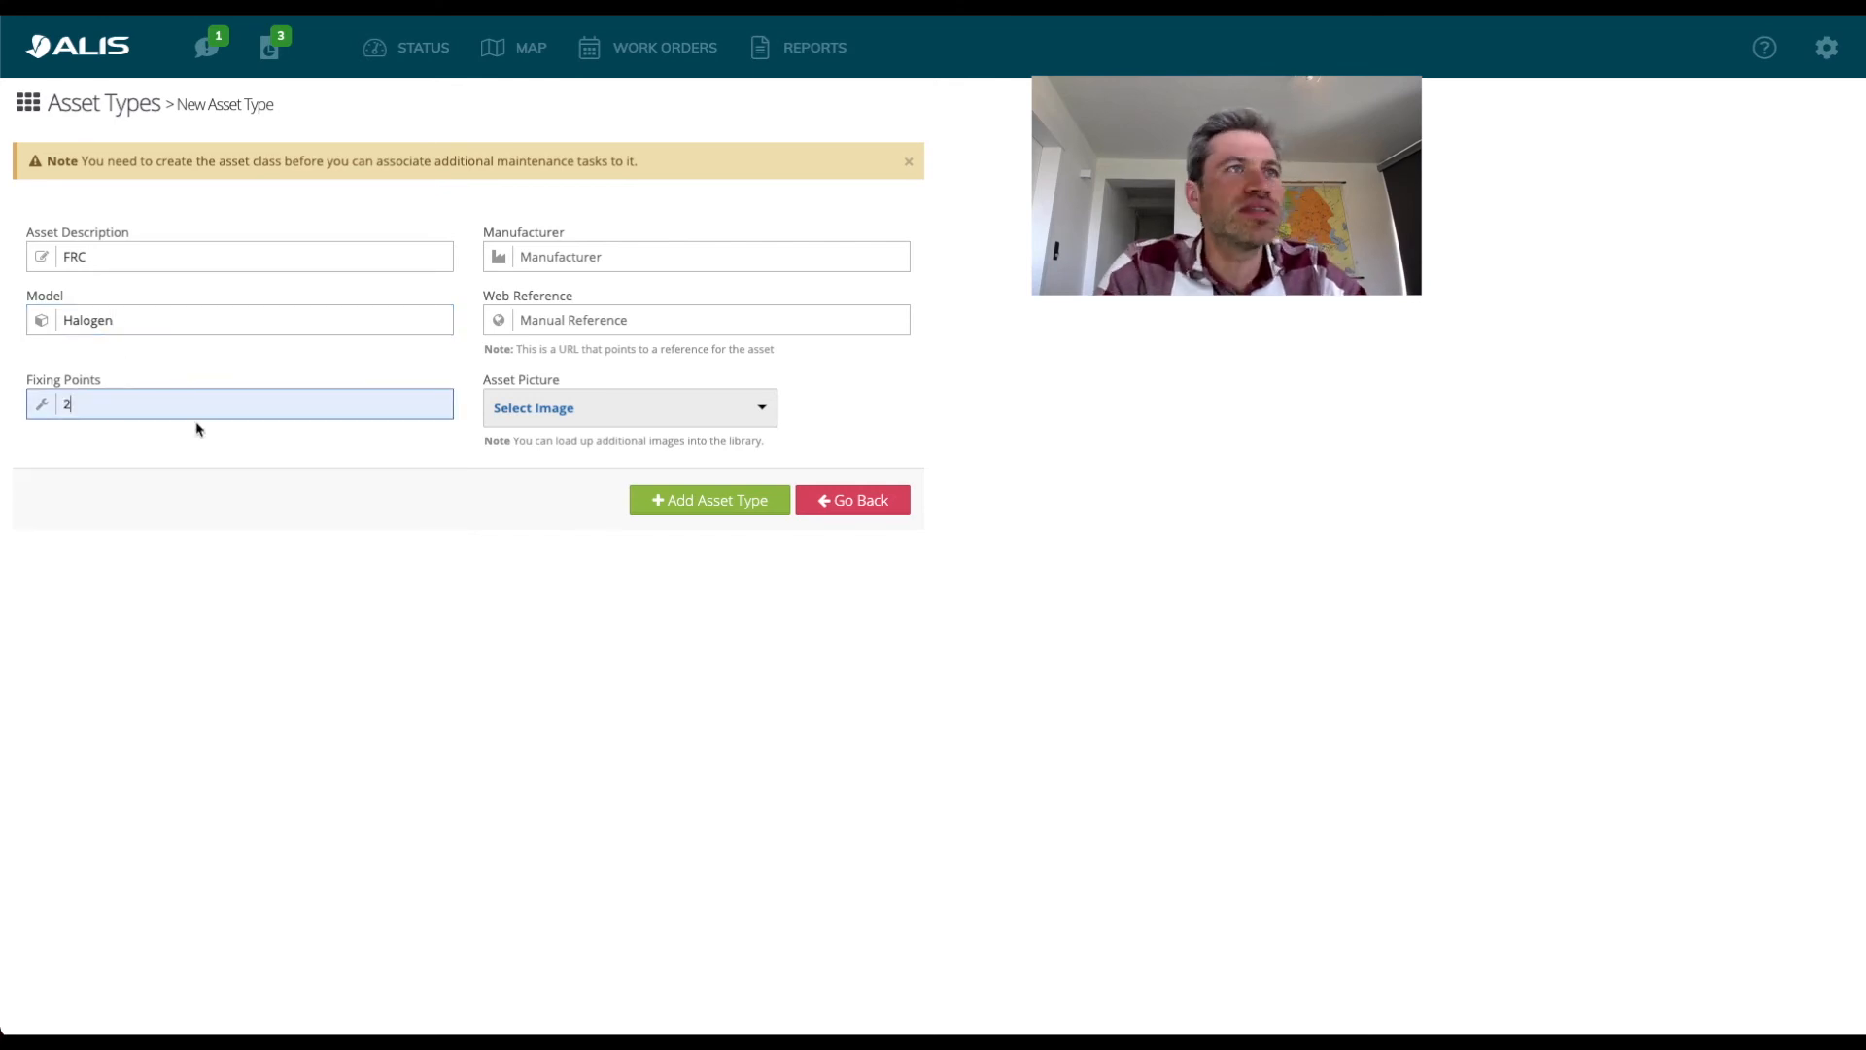
click(629, 261)
click(657, 338)
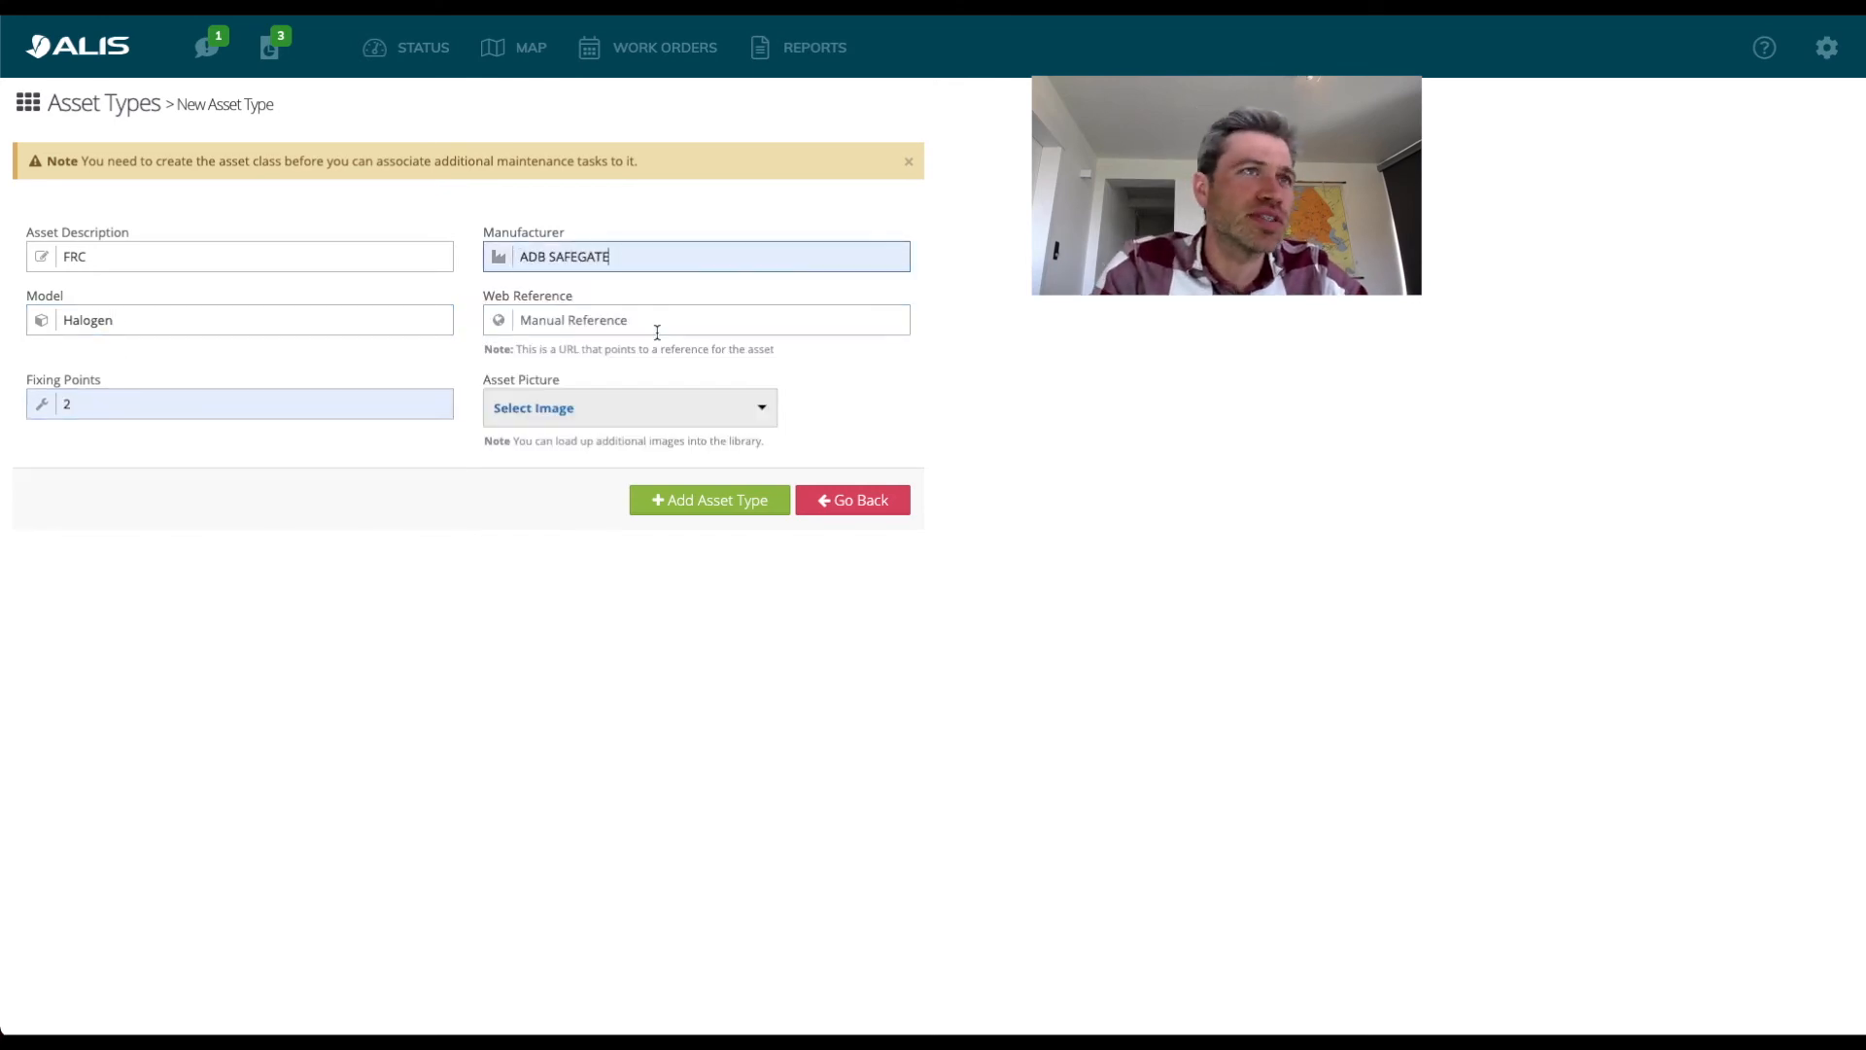
click(652, 320)
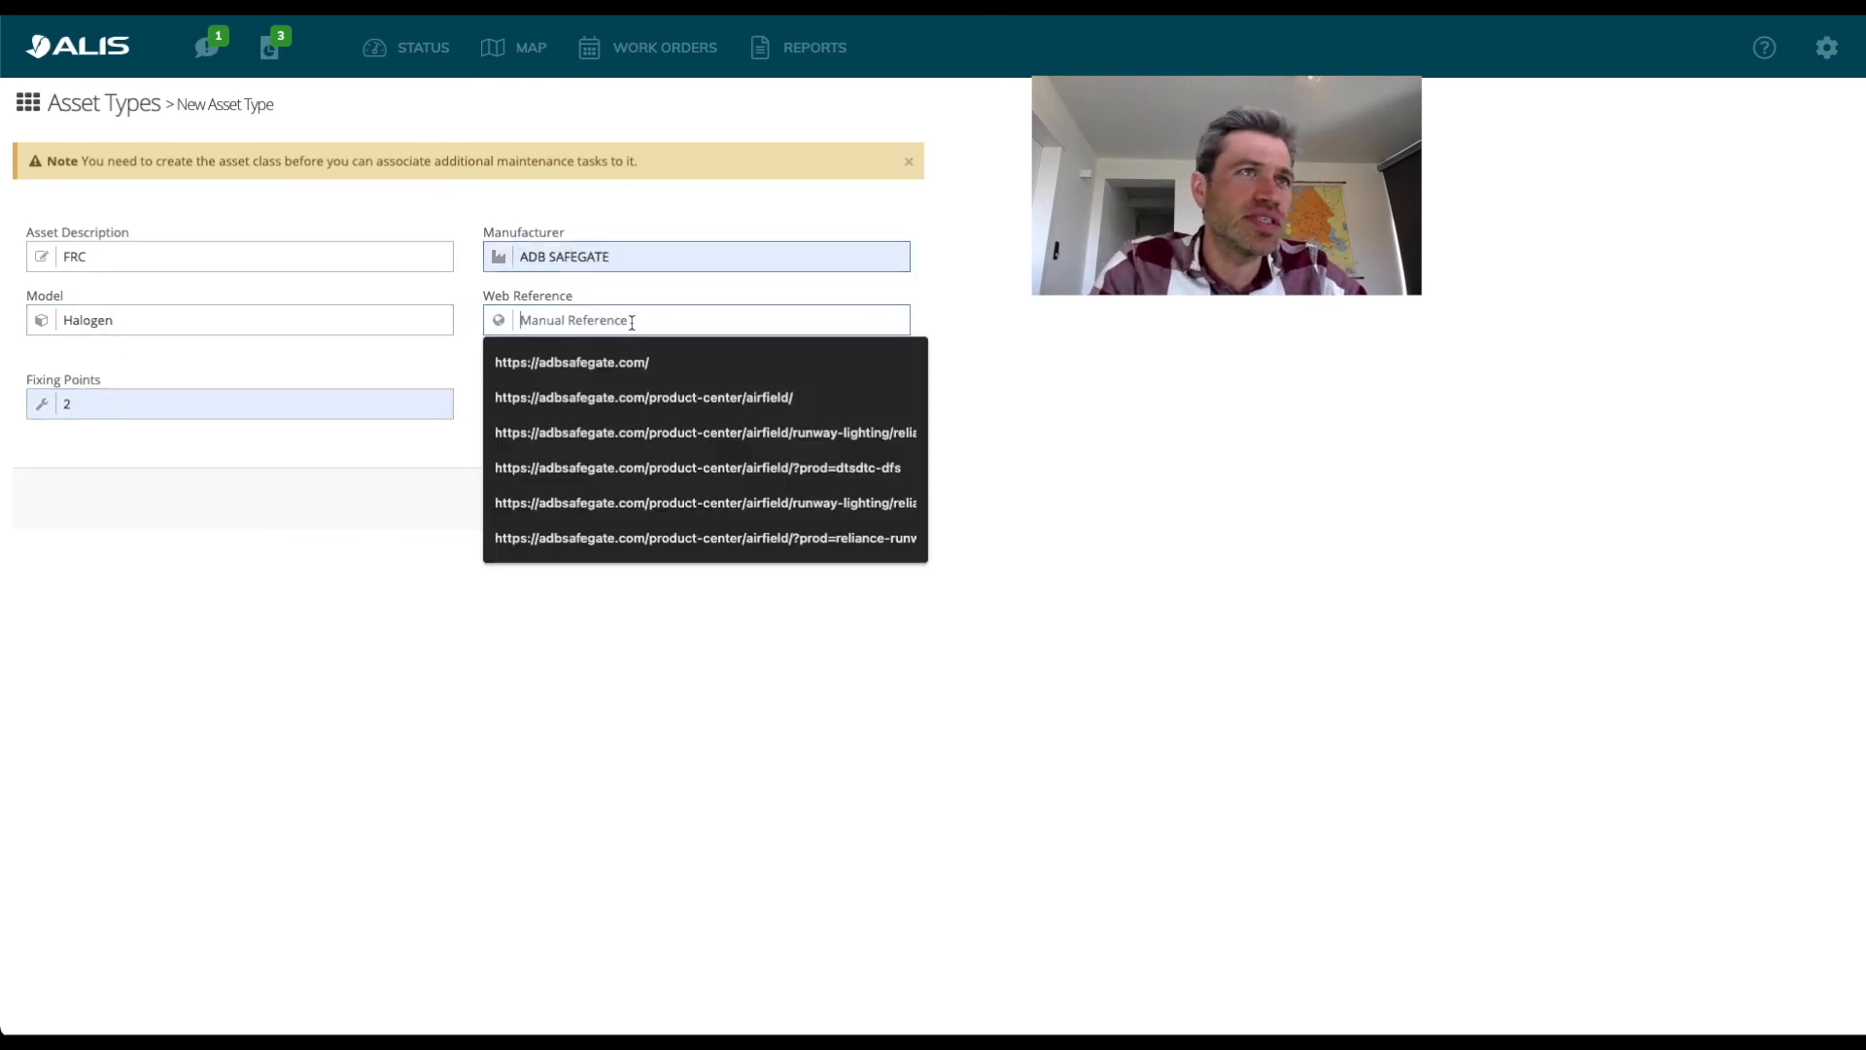
click(724, 399)
Choose the Runwy cl picture for the FRC asset type and add the type to the system.
click(665, 413)
scroll(755, 583, down, 5)
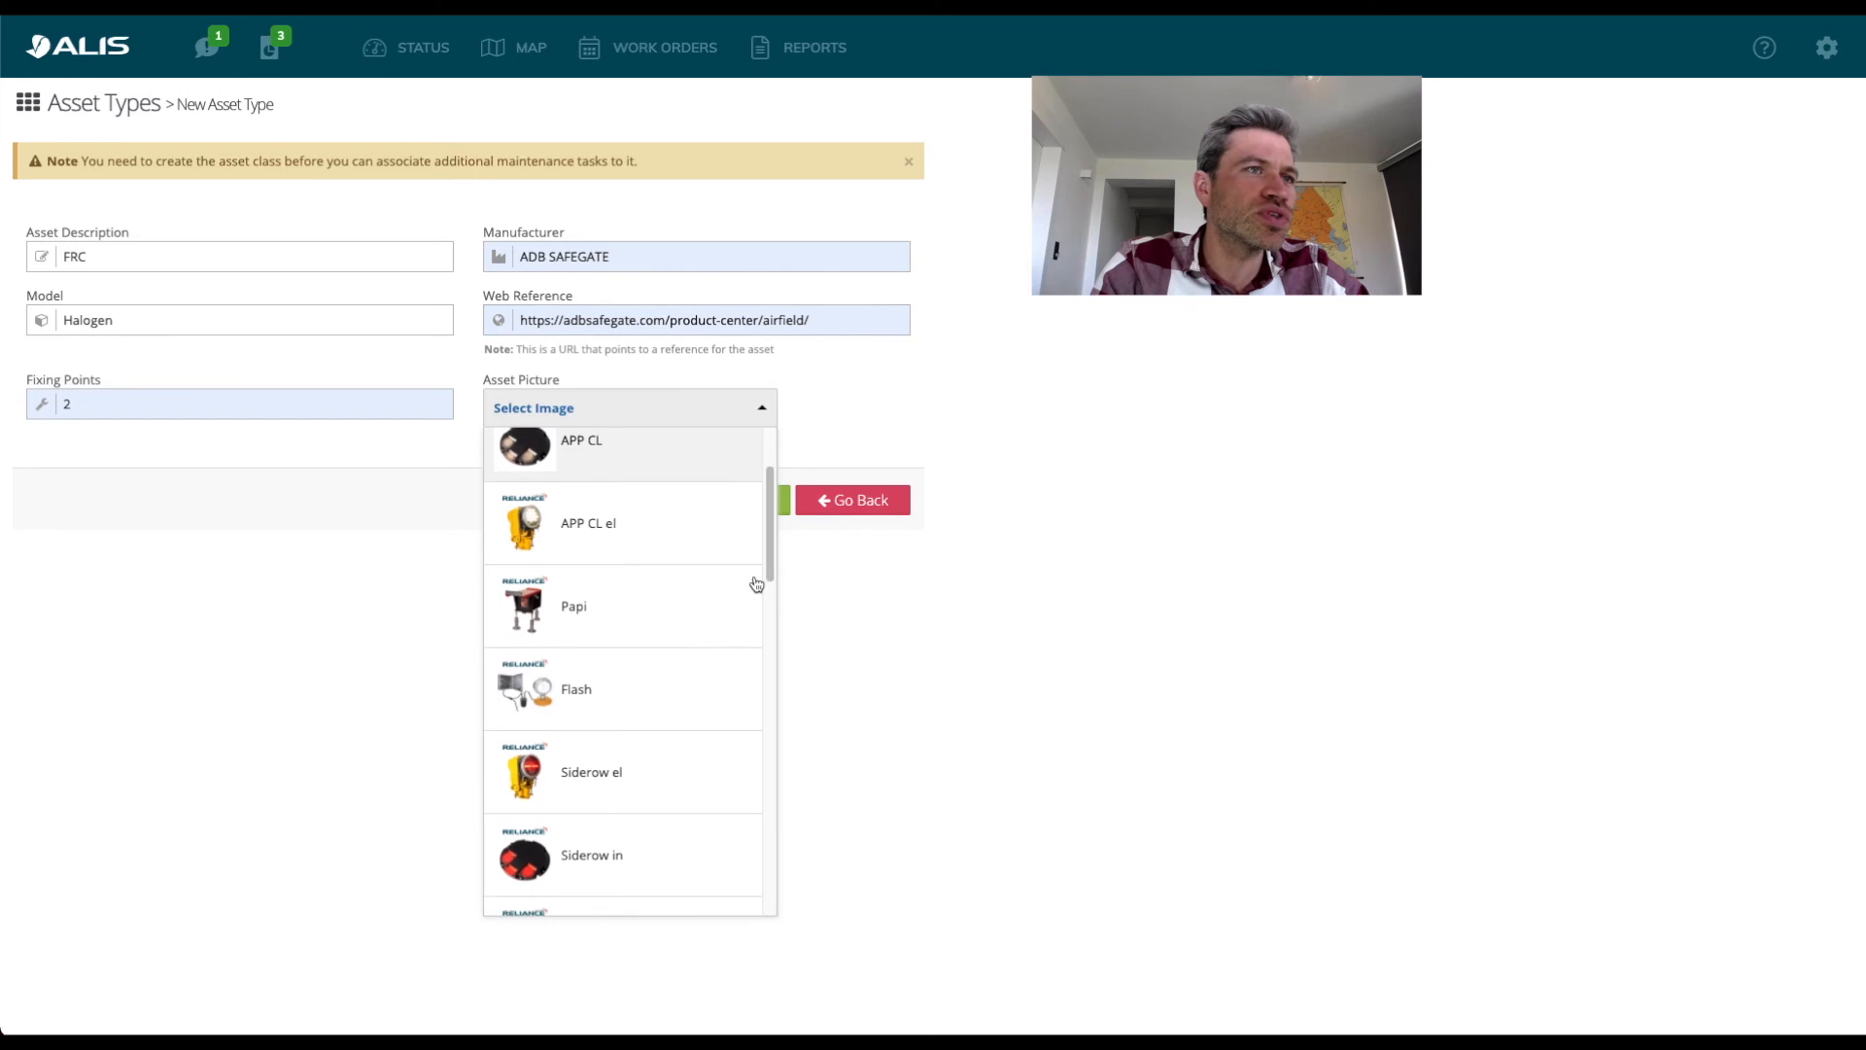
scroll(755, 583, down, 2)
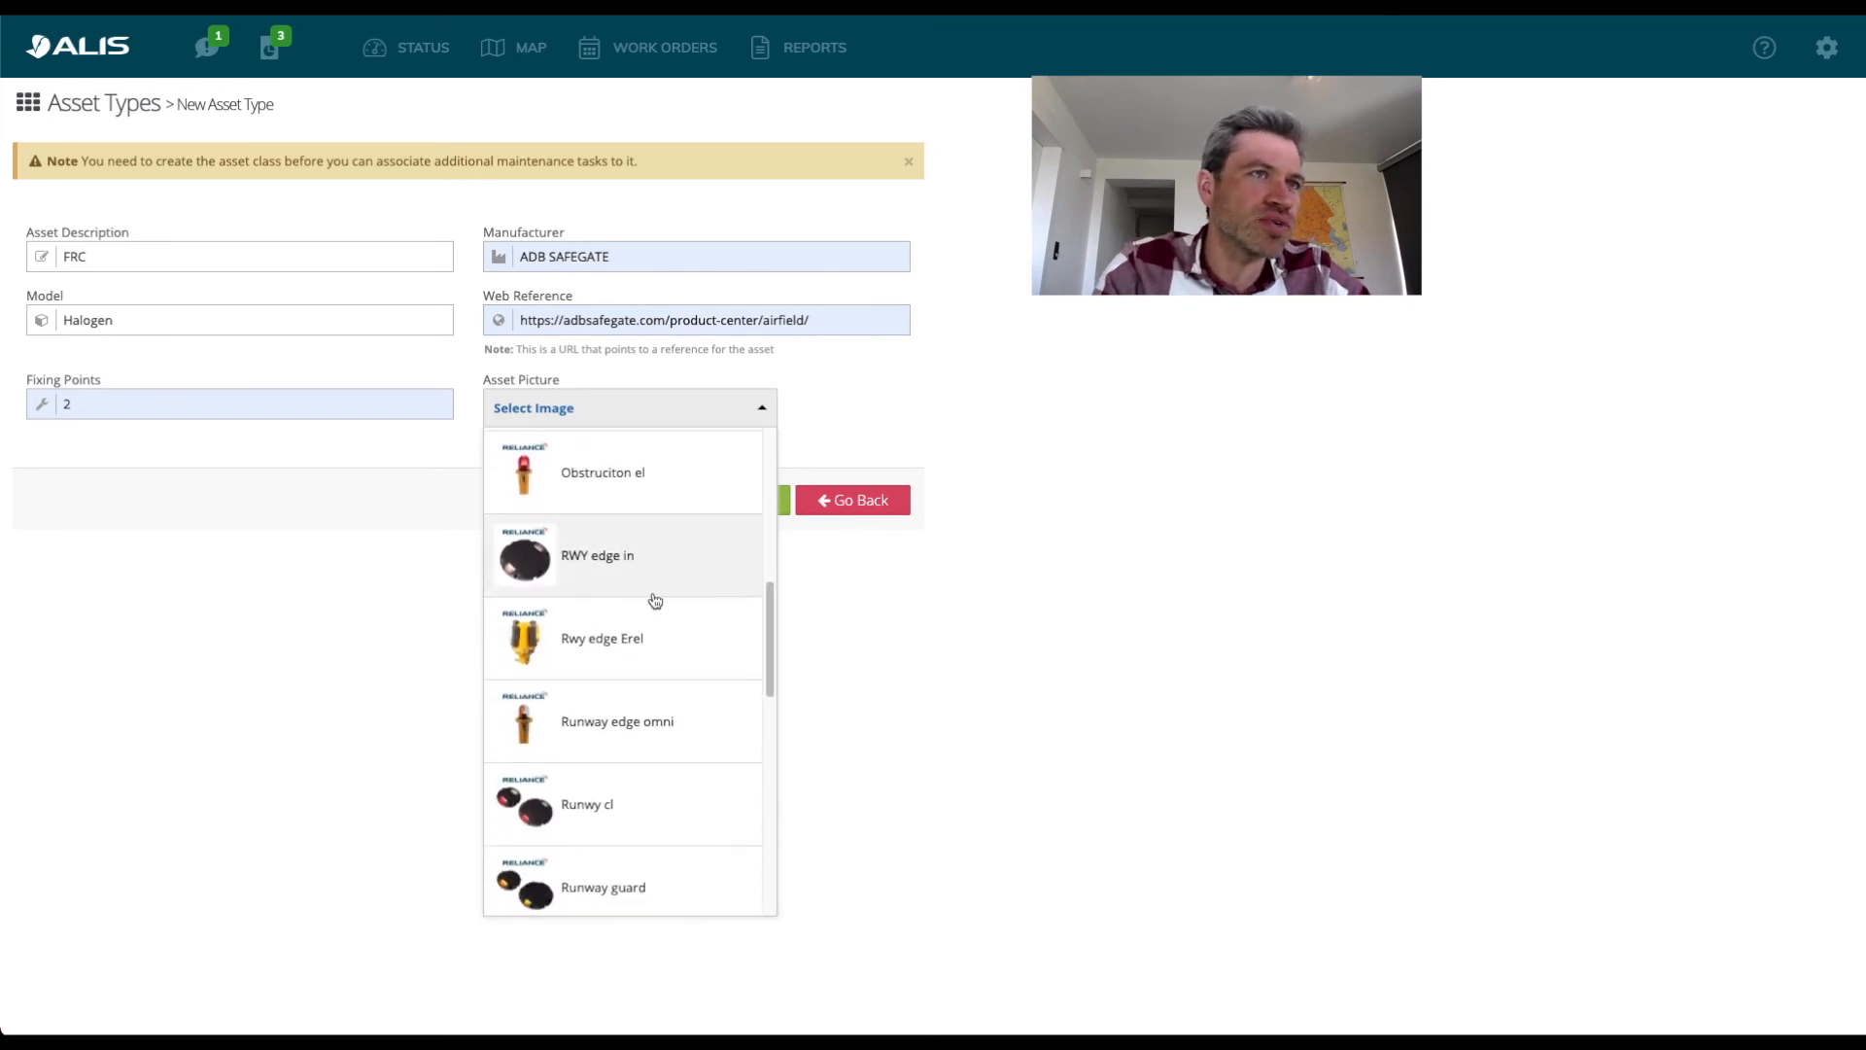
scroll(680, 772, down, 2)
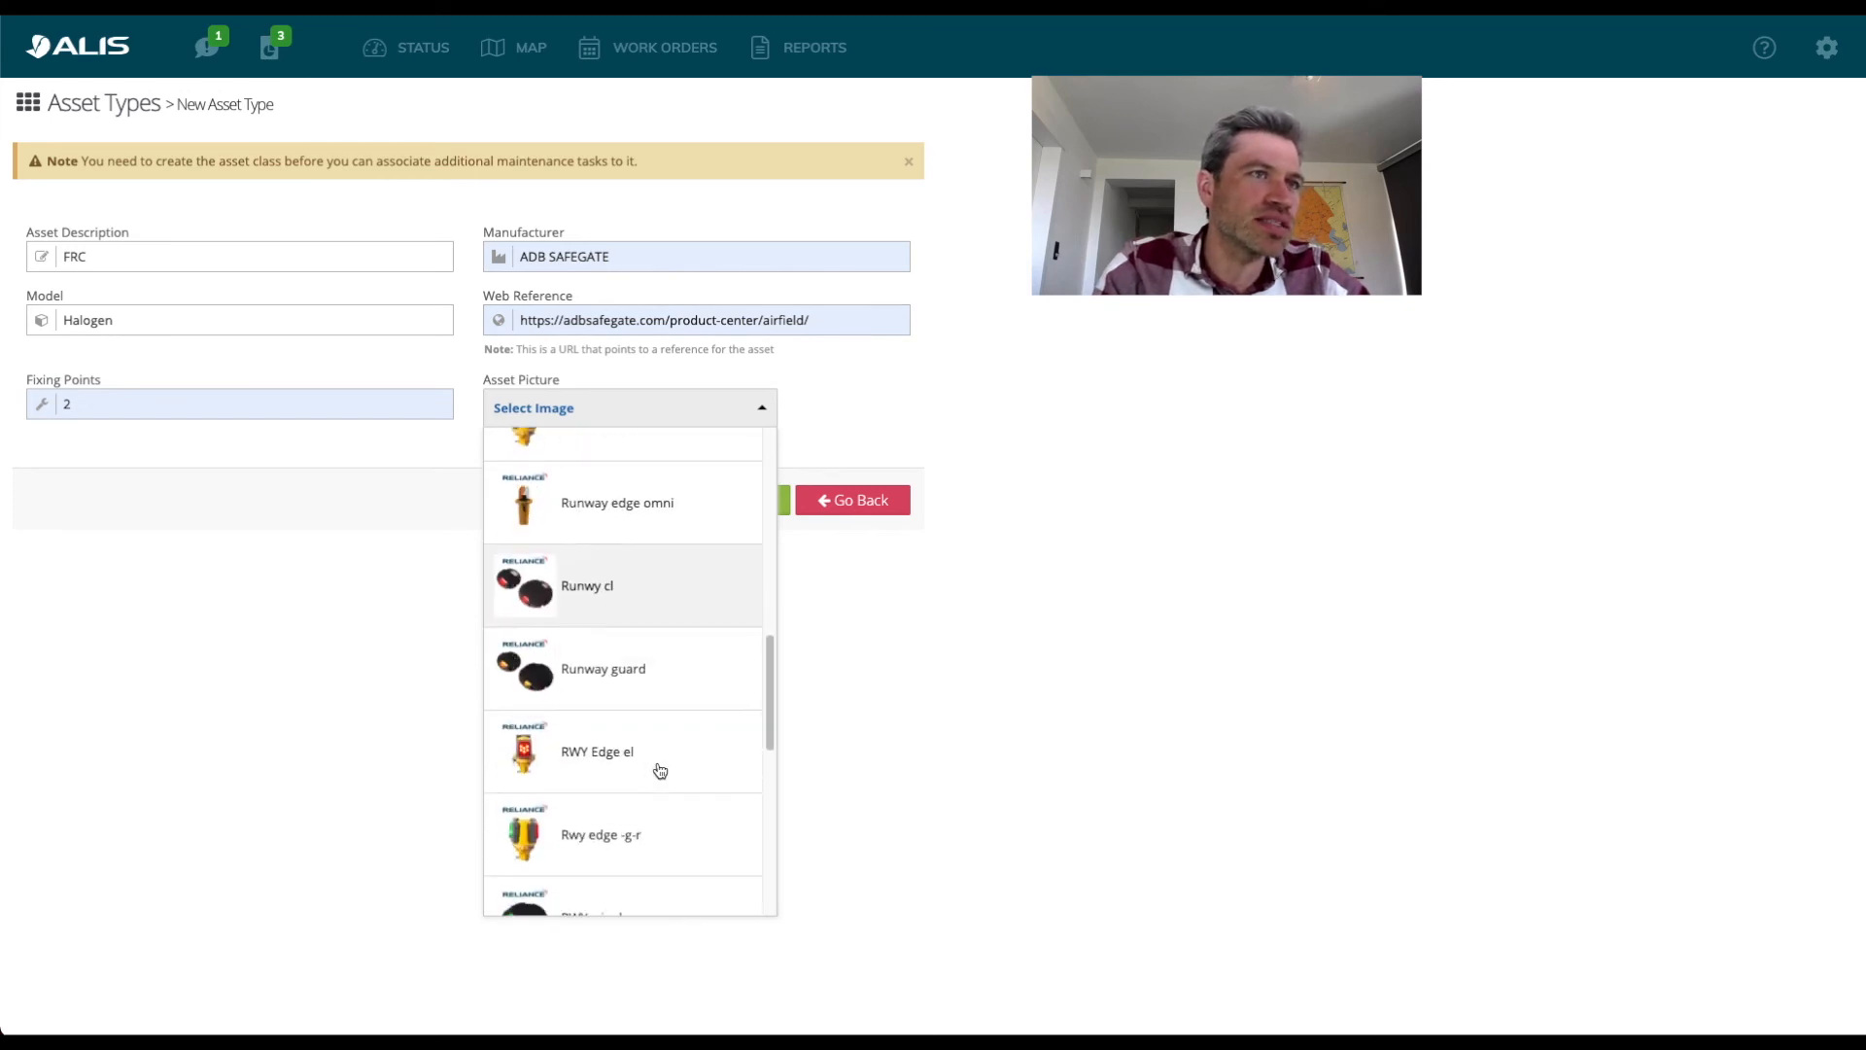
click(659, 585)
click(708, 564)
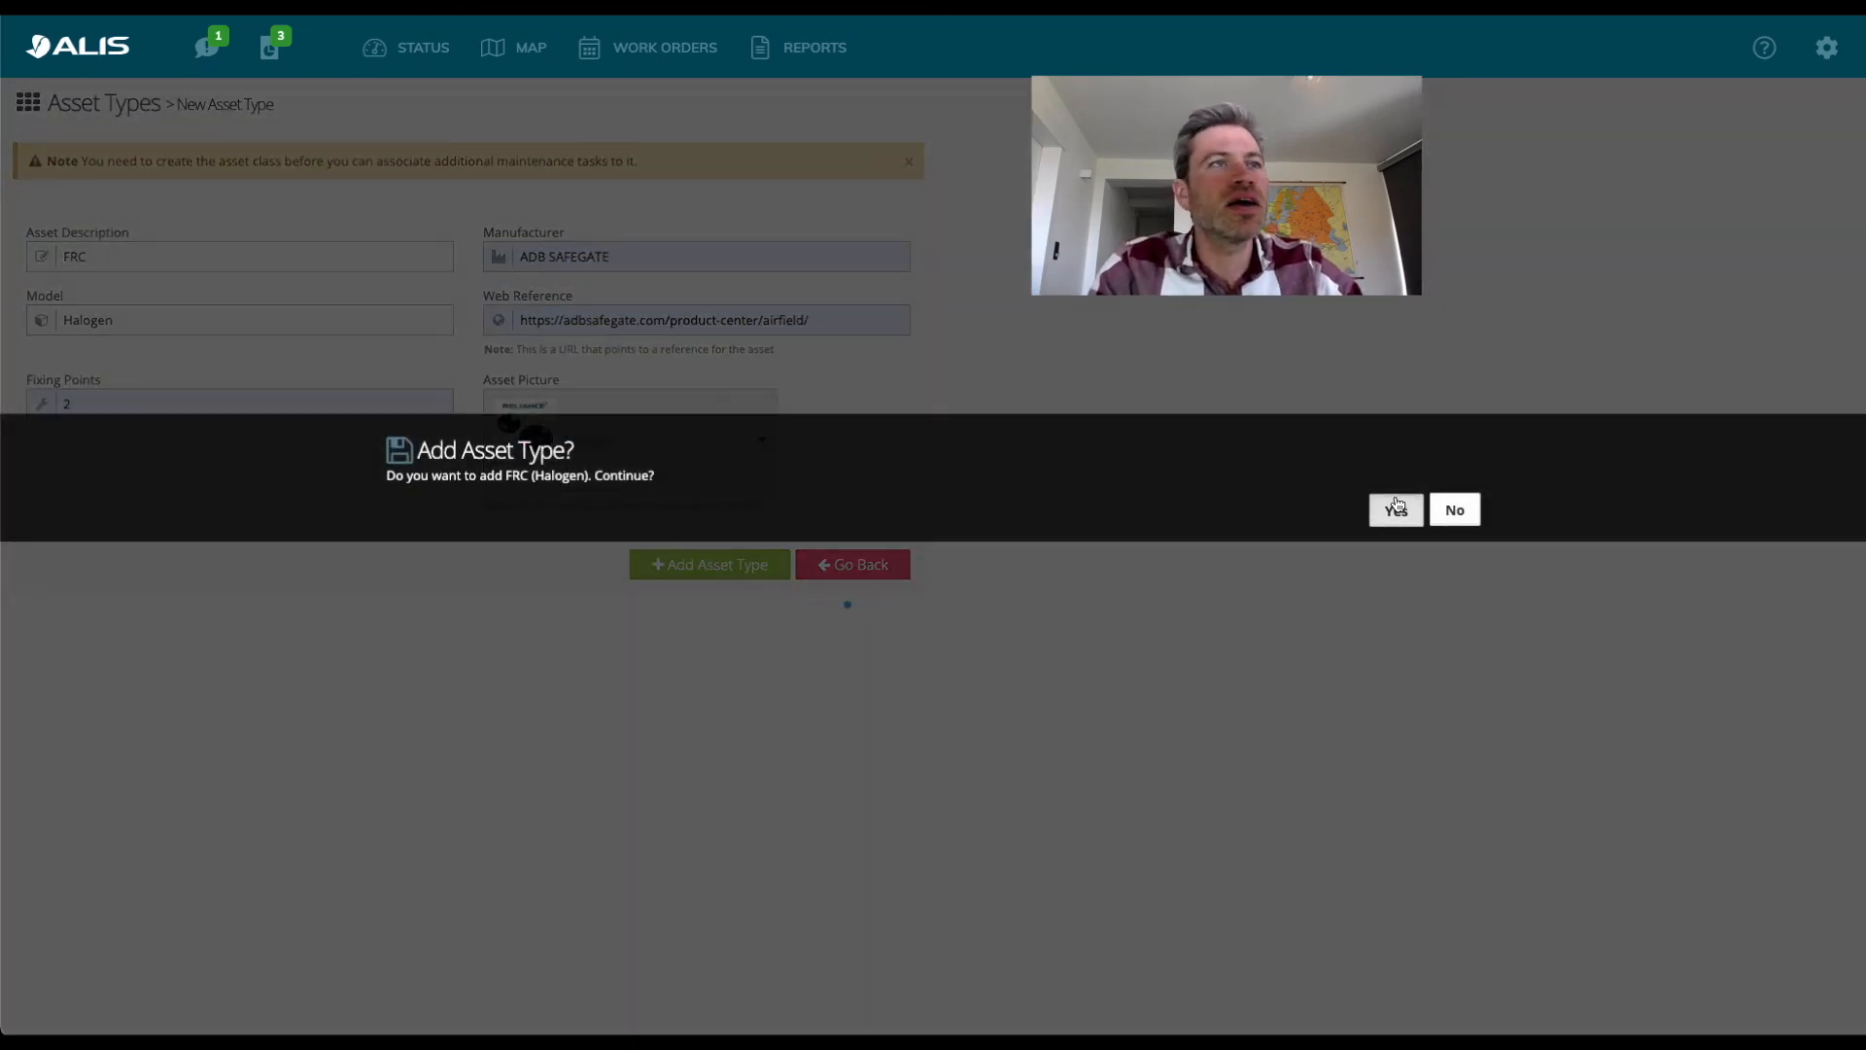
click(1395, 507)
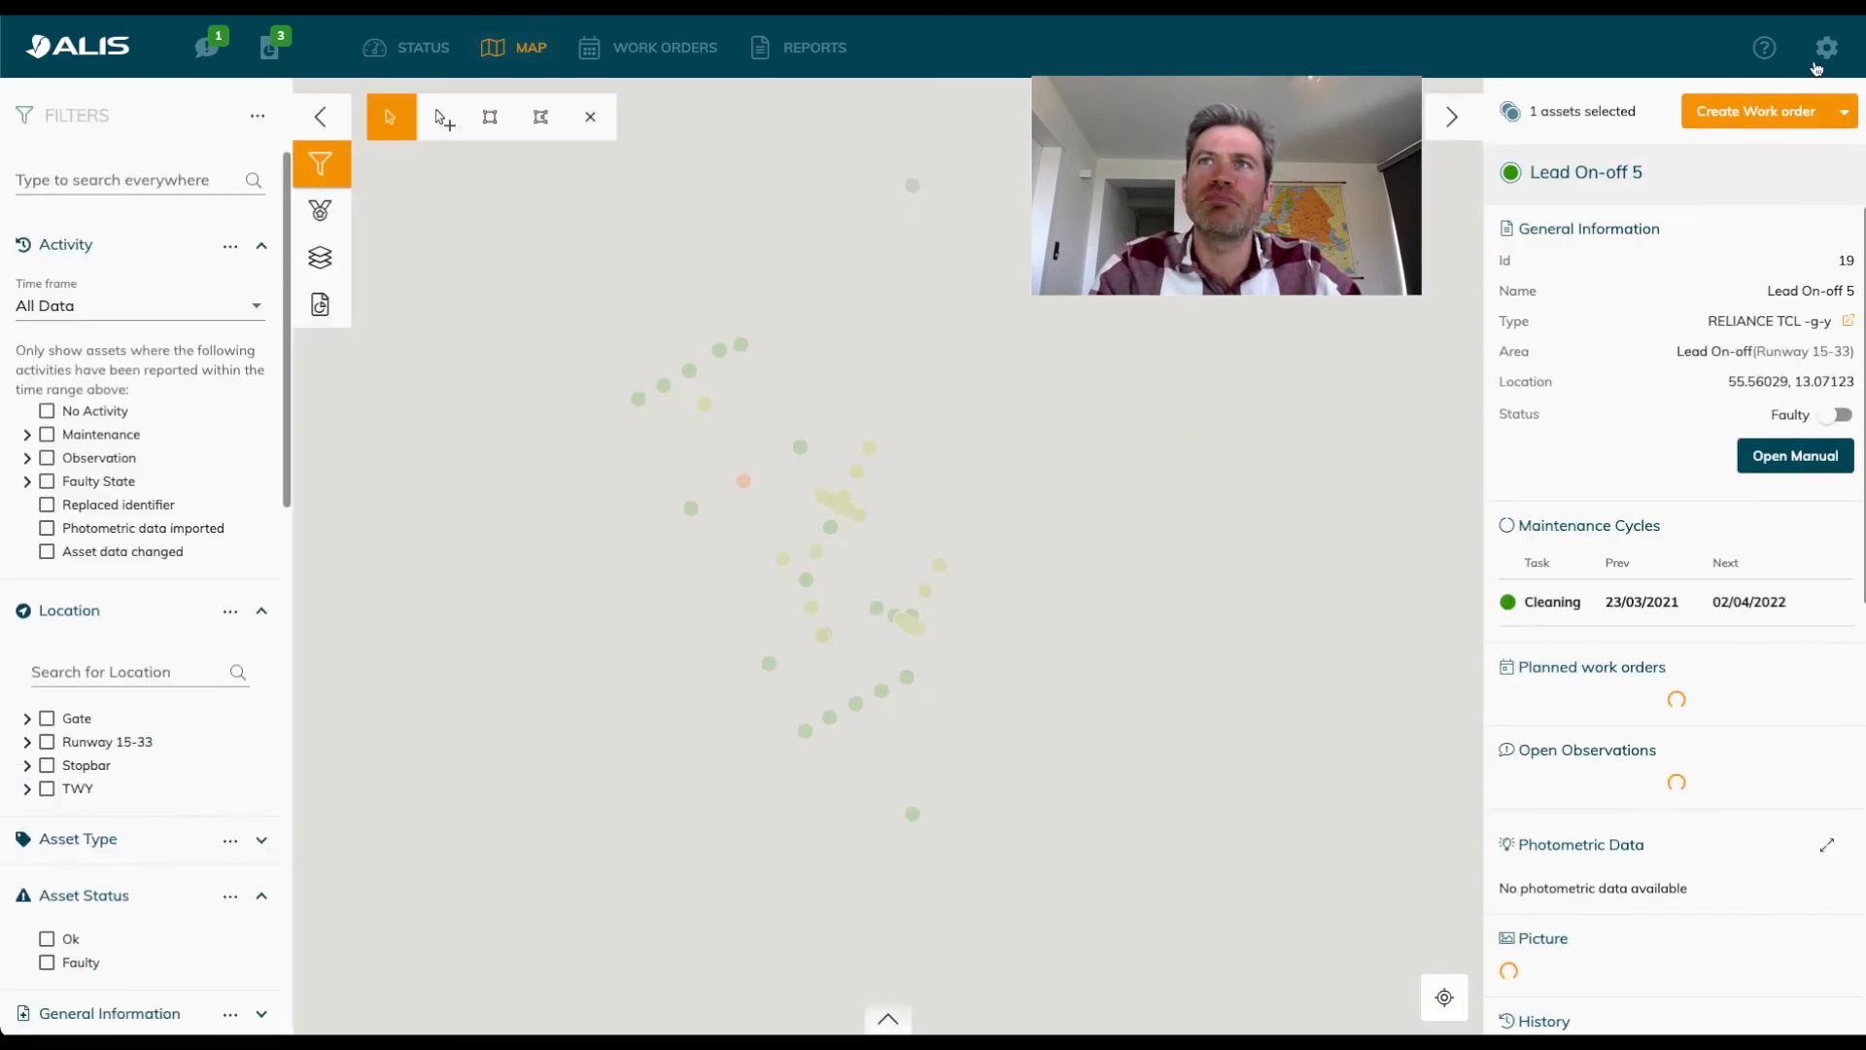
Analyze ALIS Add assets example all info (2).csv in Asset Import with the default settings, execute the import and close the result.
click(1827, 46)
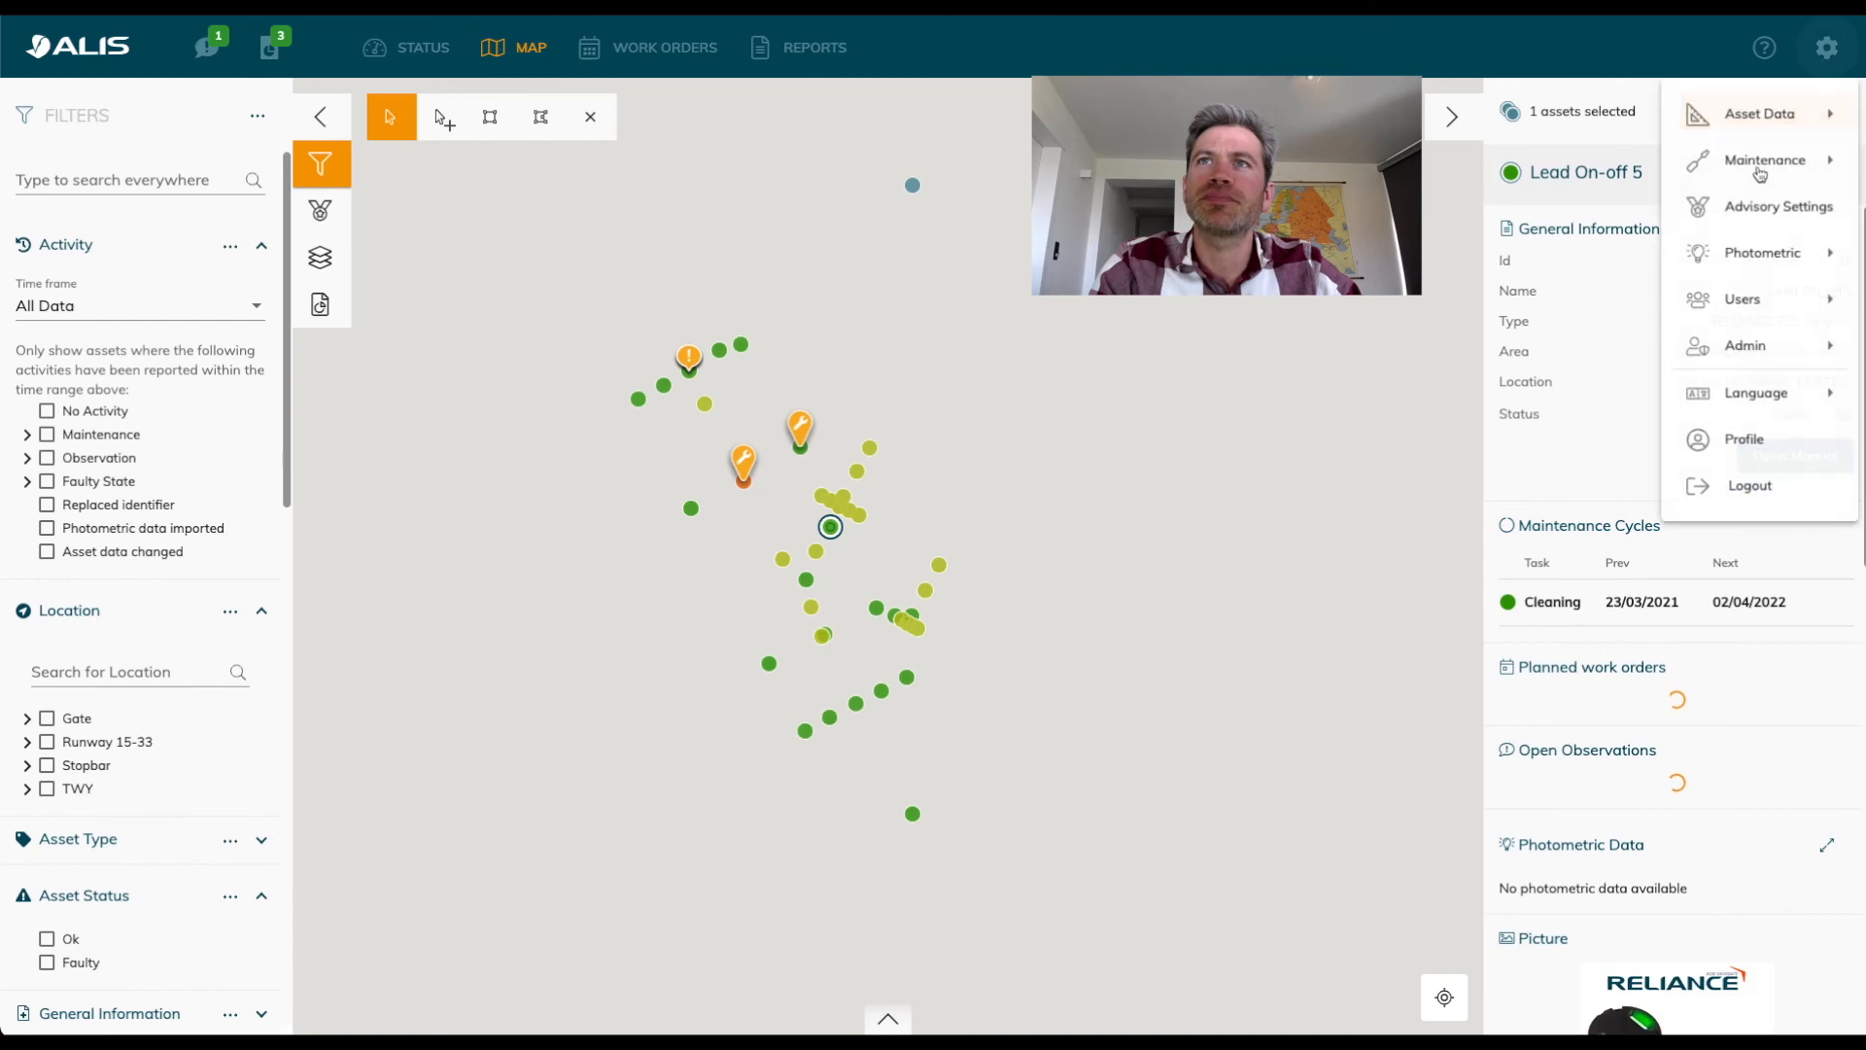
mouse_move(1755, 122)
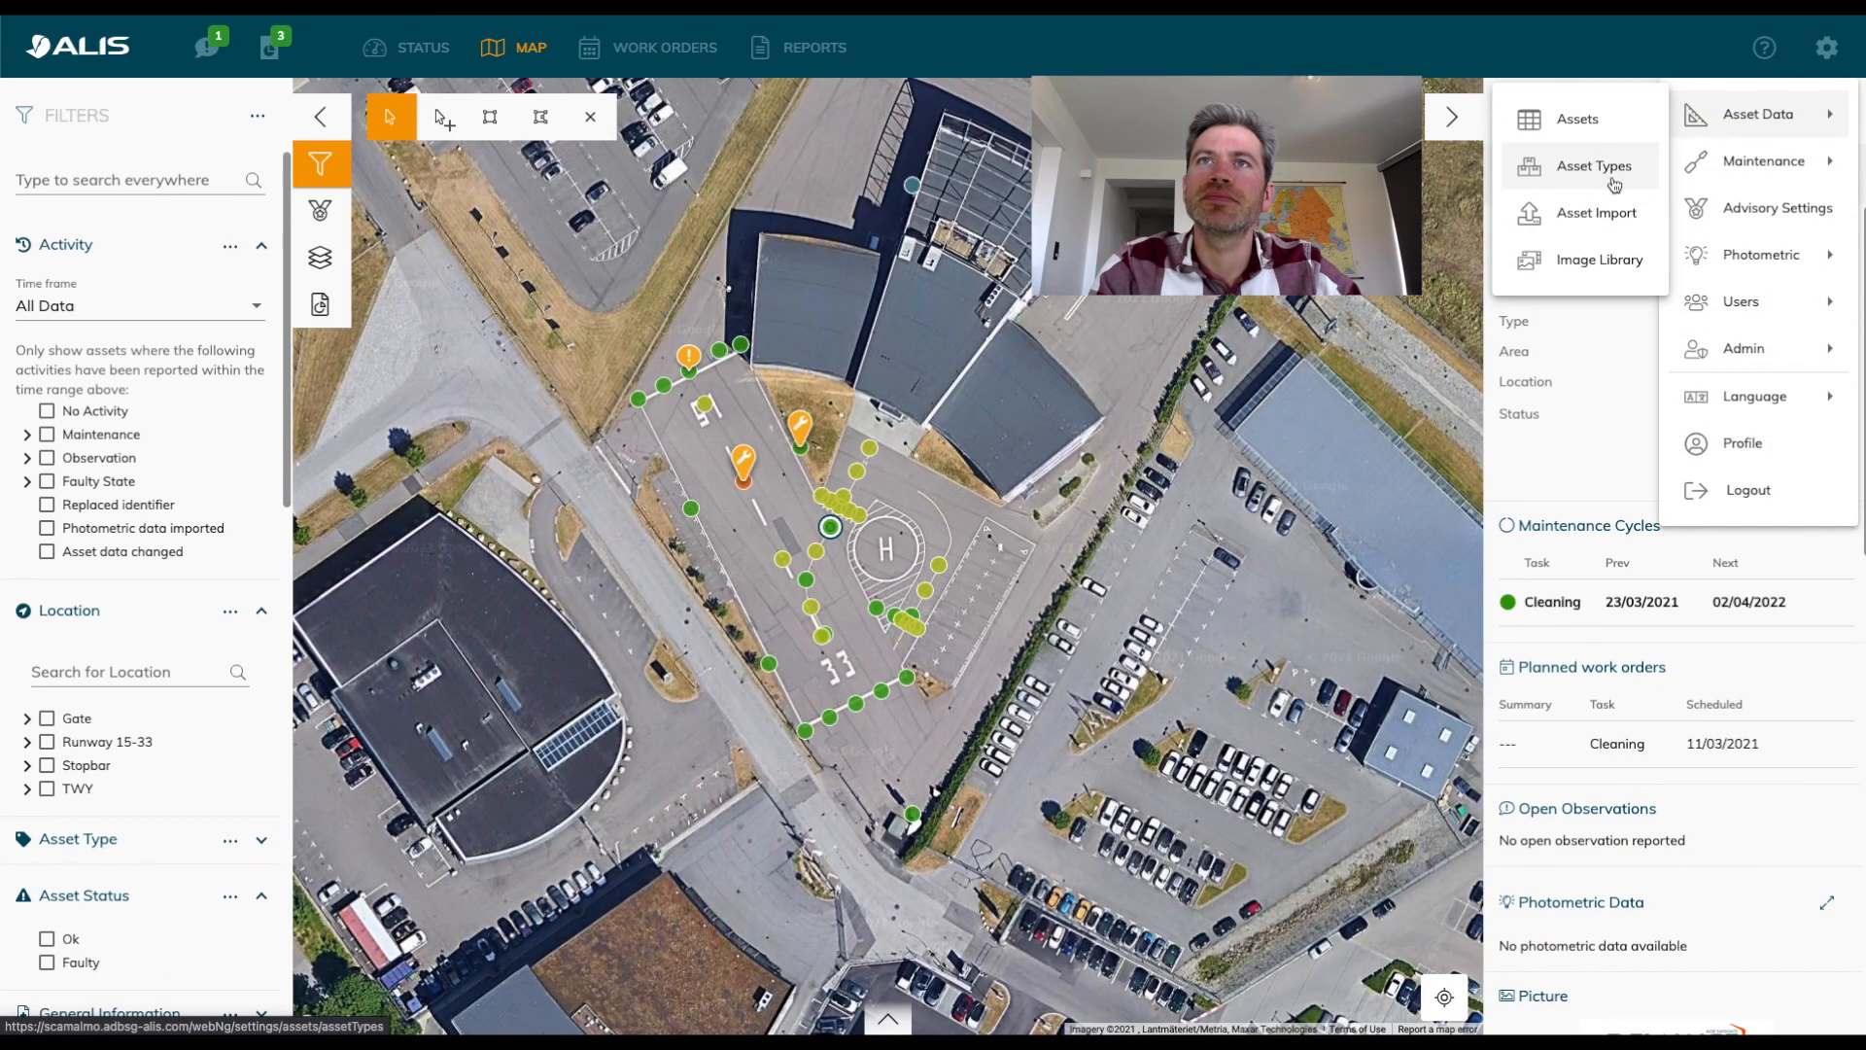
click(1611, 215)
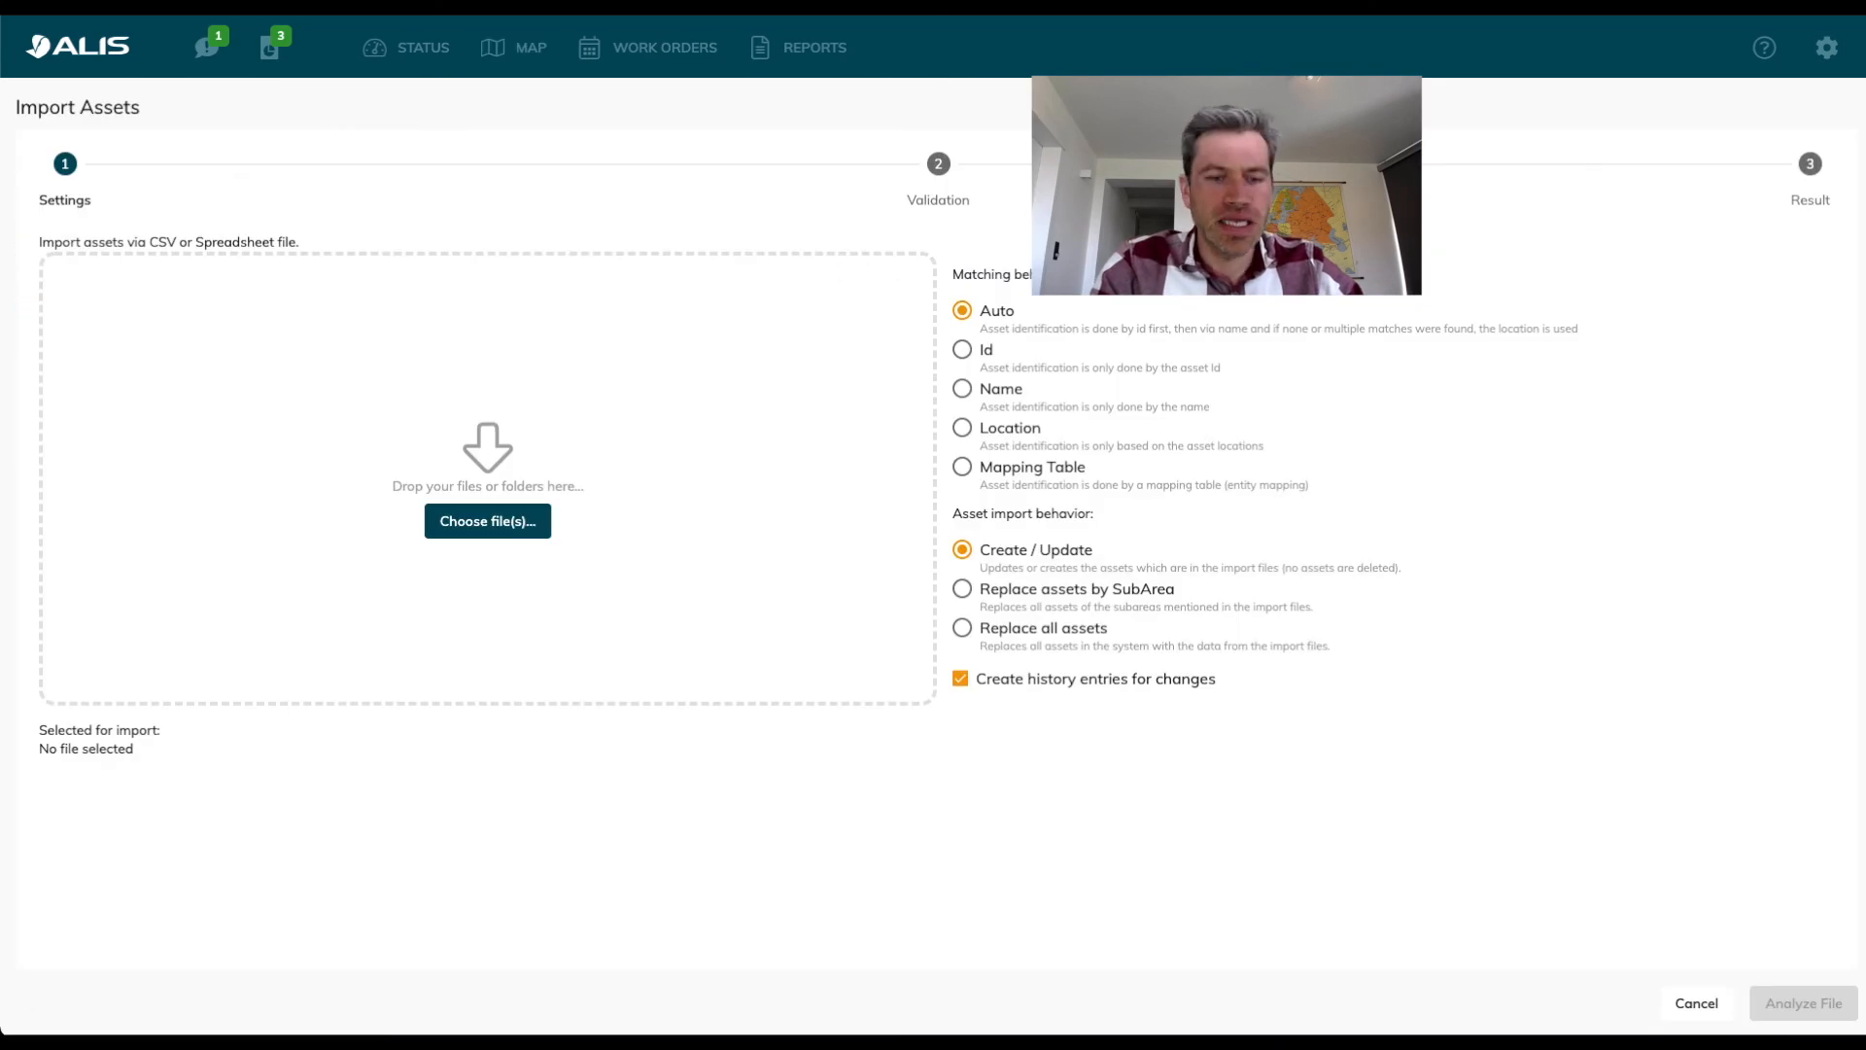
drag(698, 1031, 707, 615)
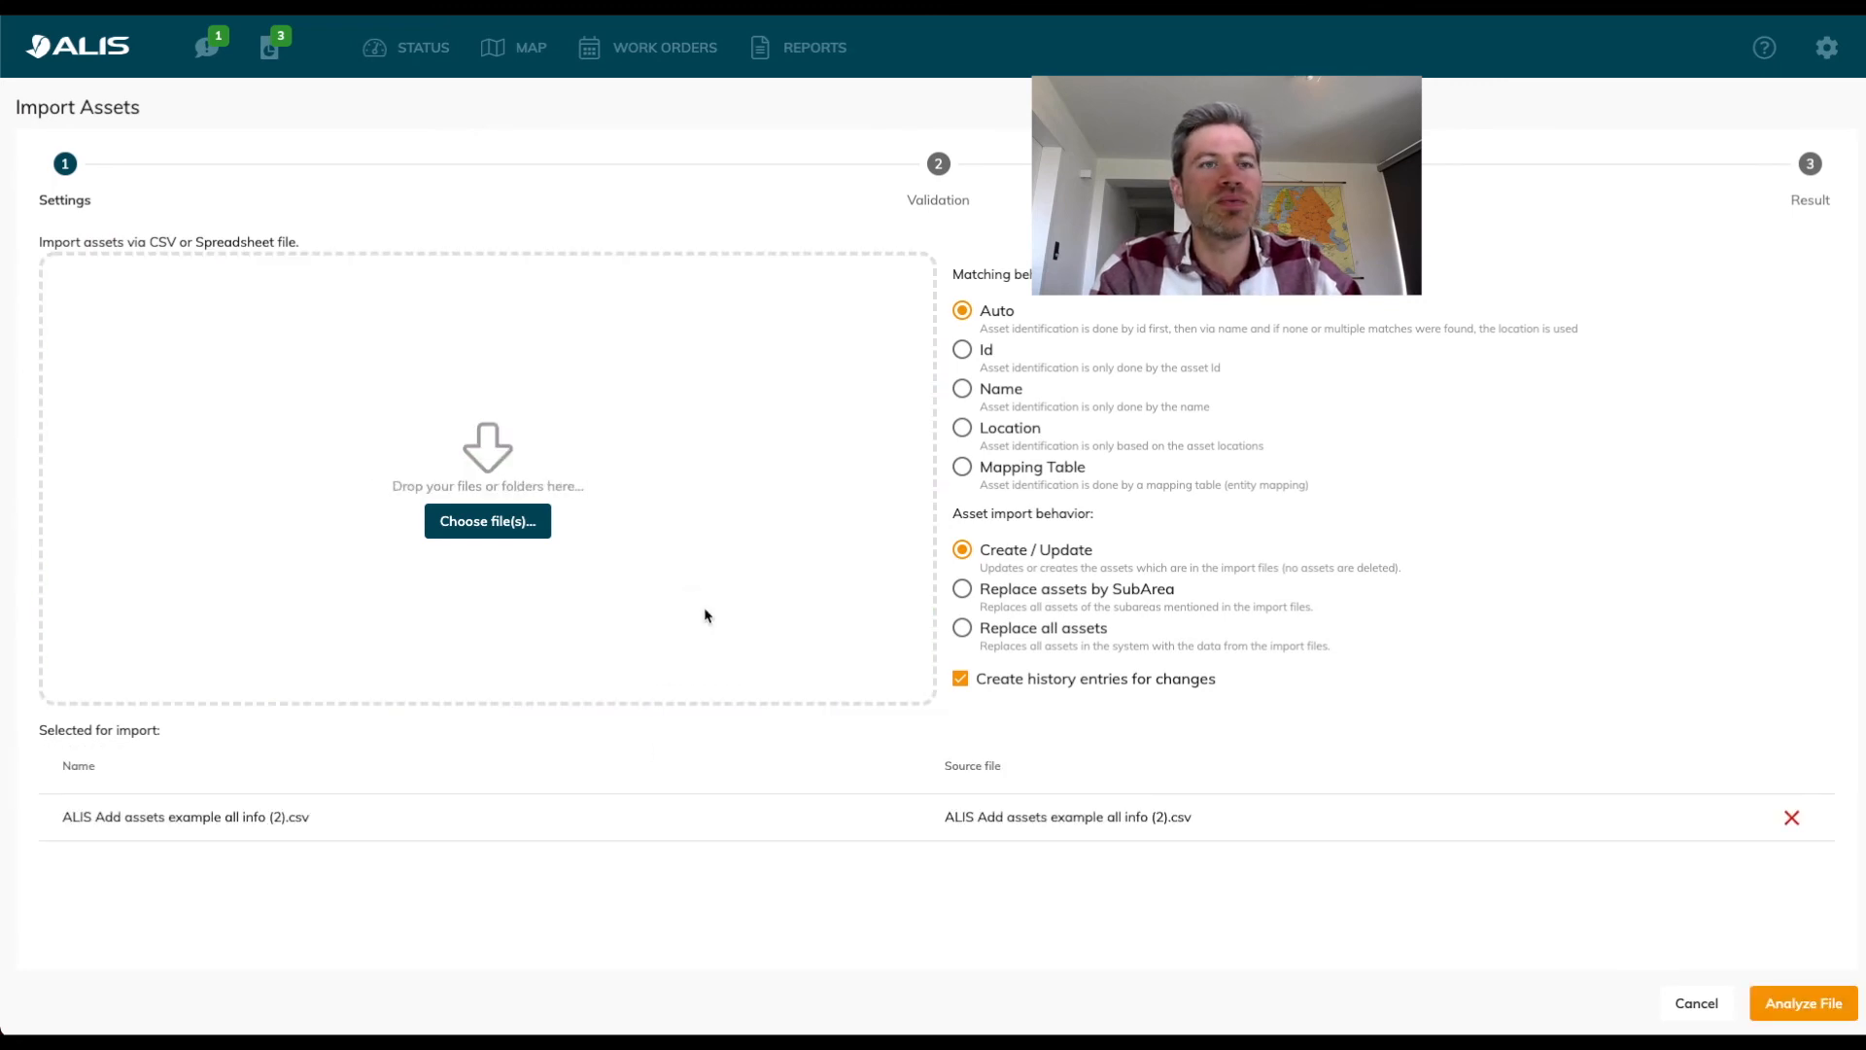
click(1800, 1006)
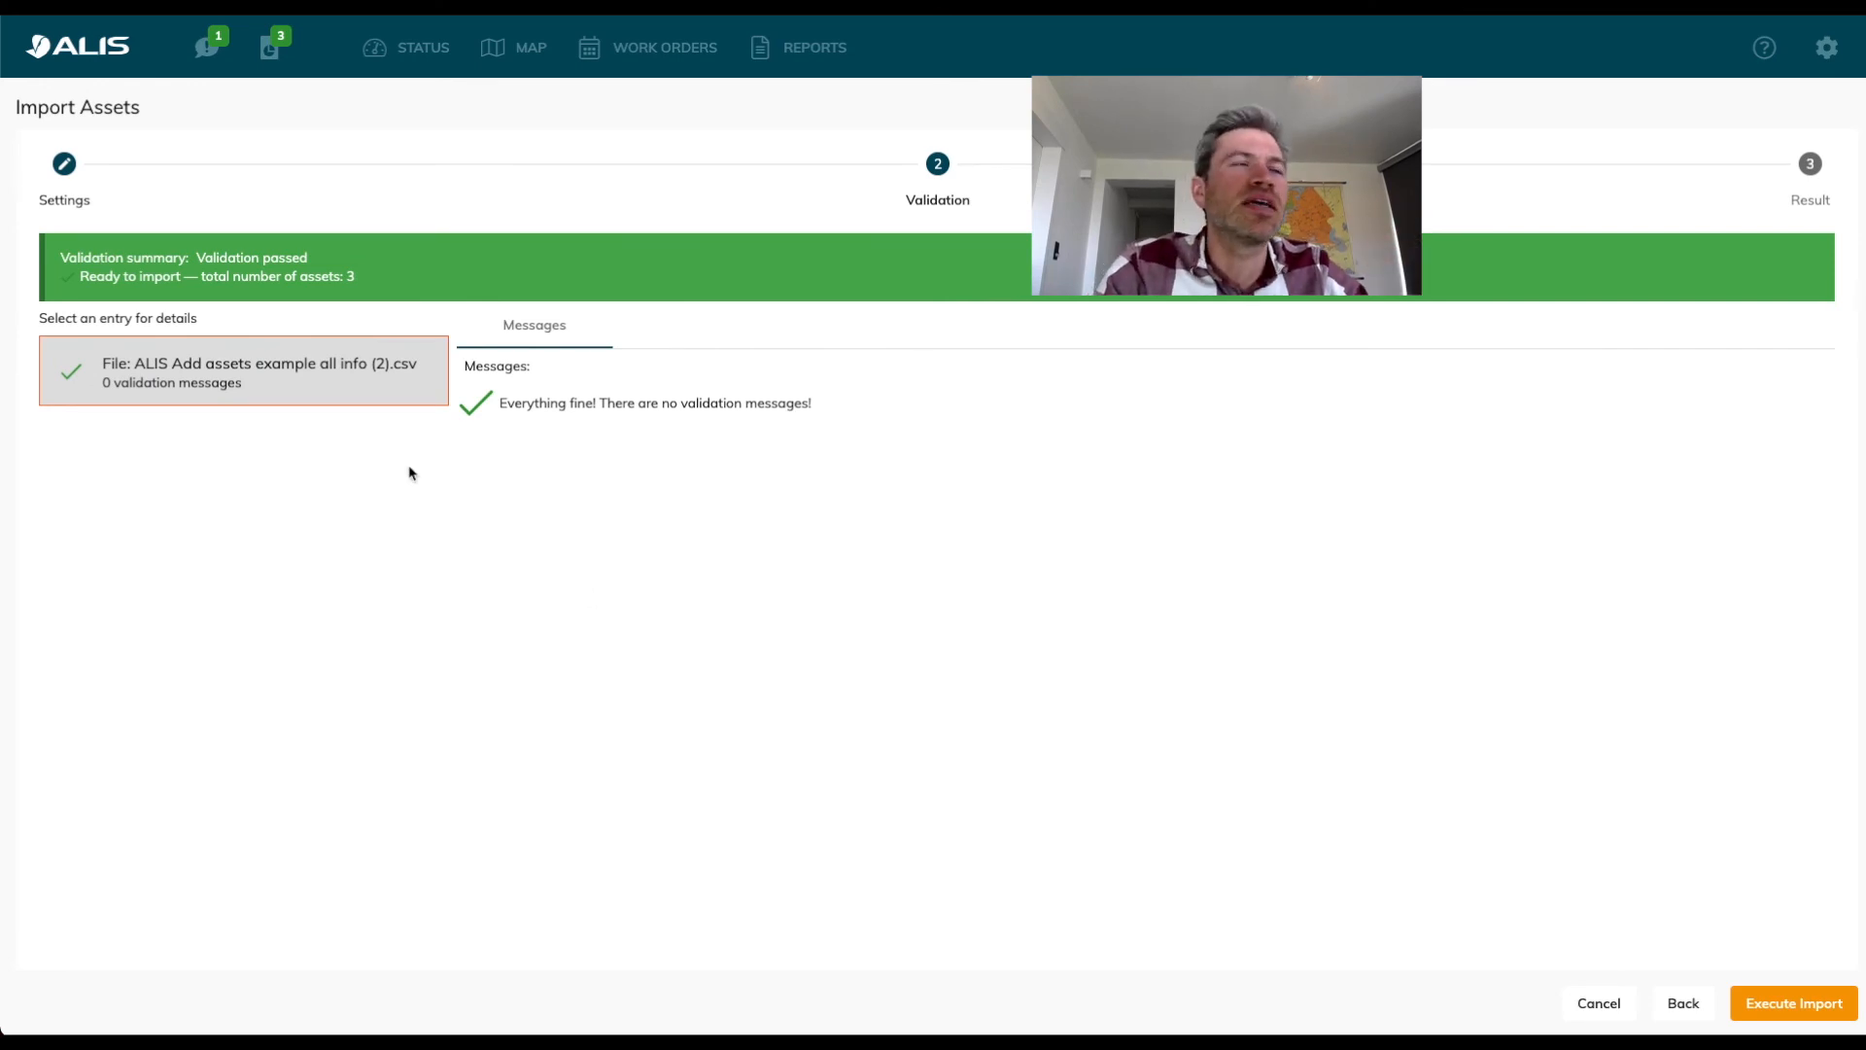
click(1794, 1005)
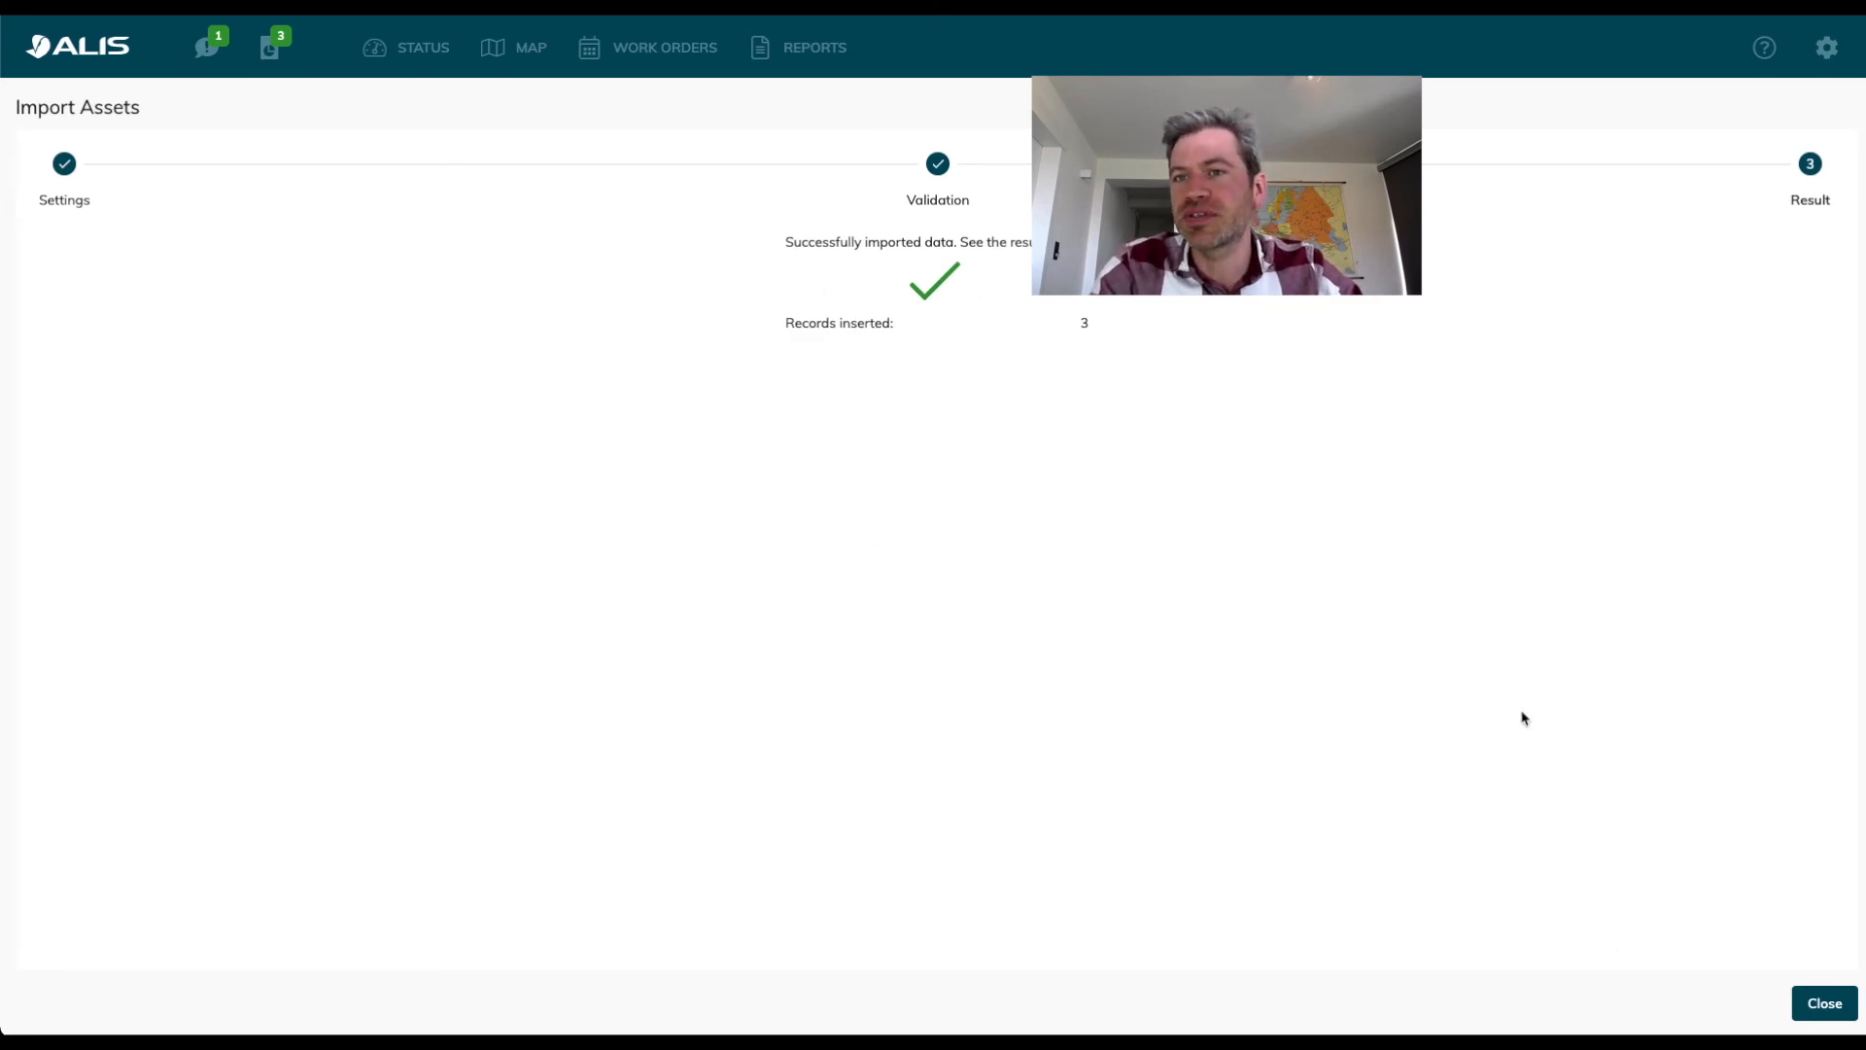
click(1832, 1003)
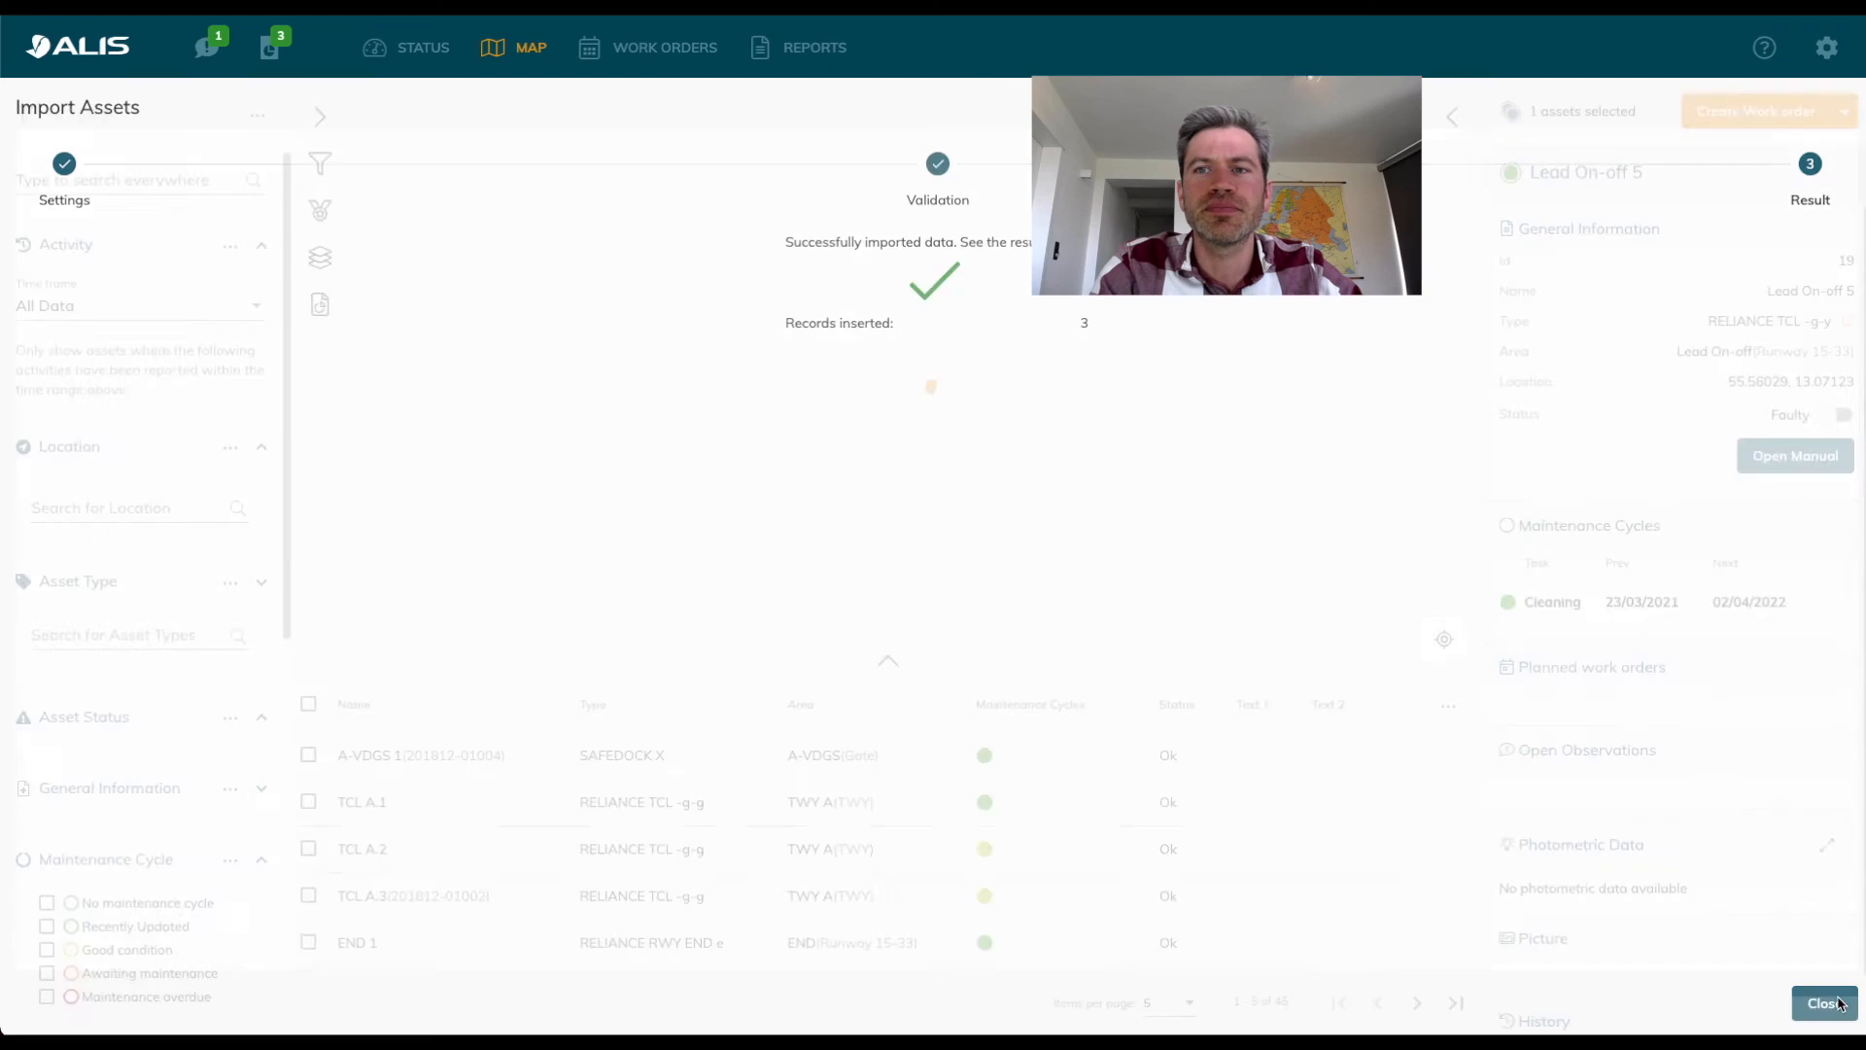
Examine the wider map south-west of the existing airfield to locate the newly imported assets in Belgium.
scroll(606, 483, down, 2)
scroll(606, 483, down, 3)
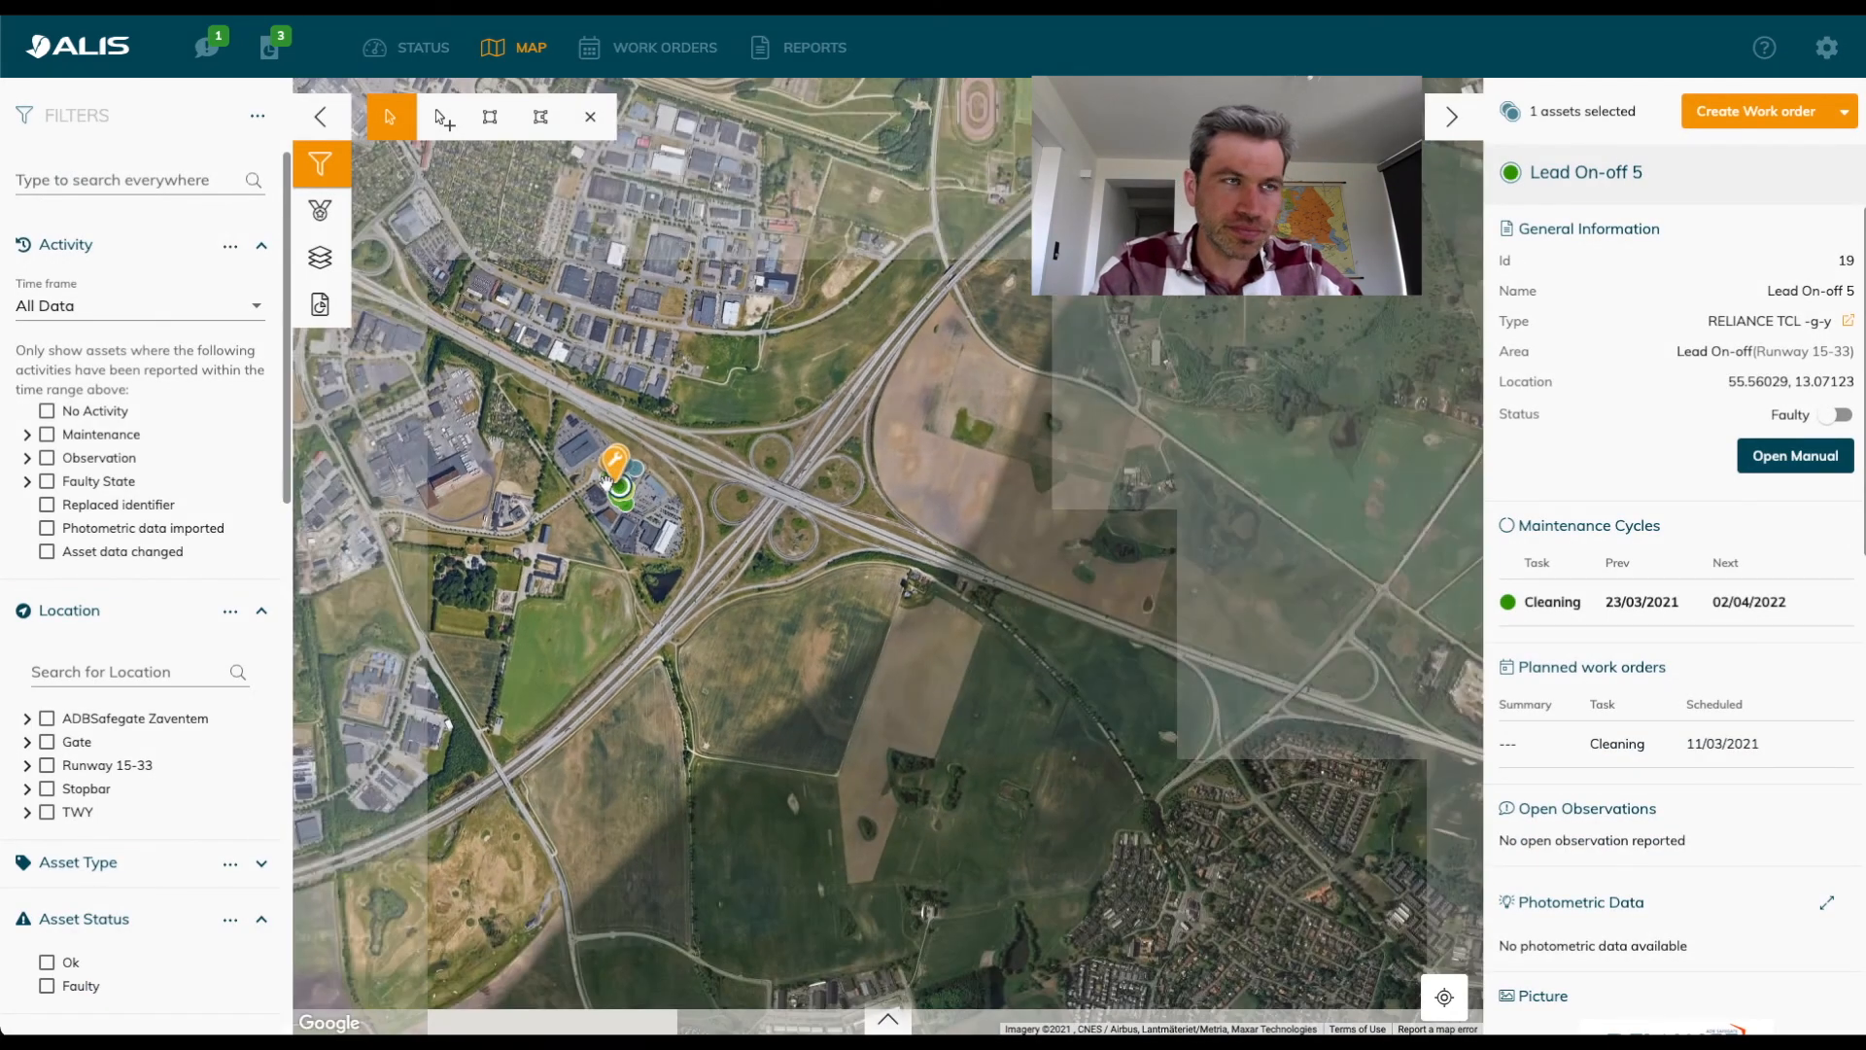
scroll(606, 483, down, 4)
drag(700, 625, 1040, 525)
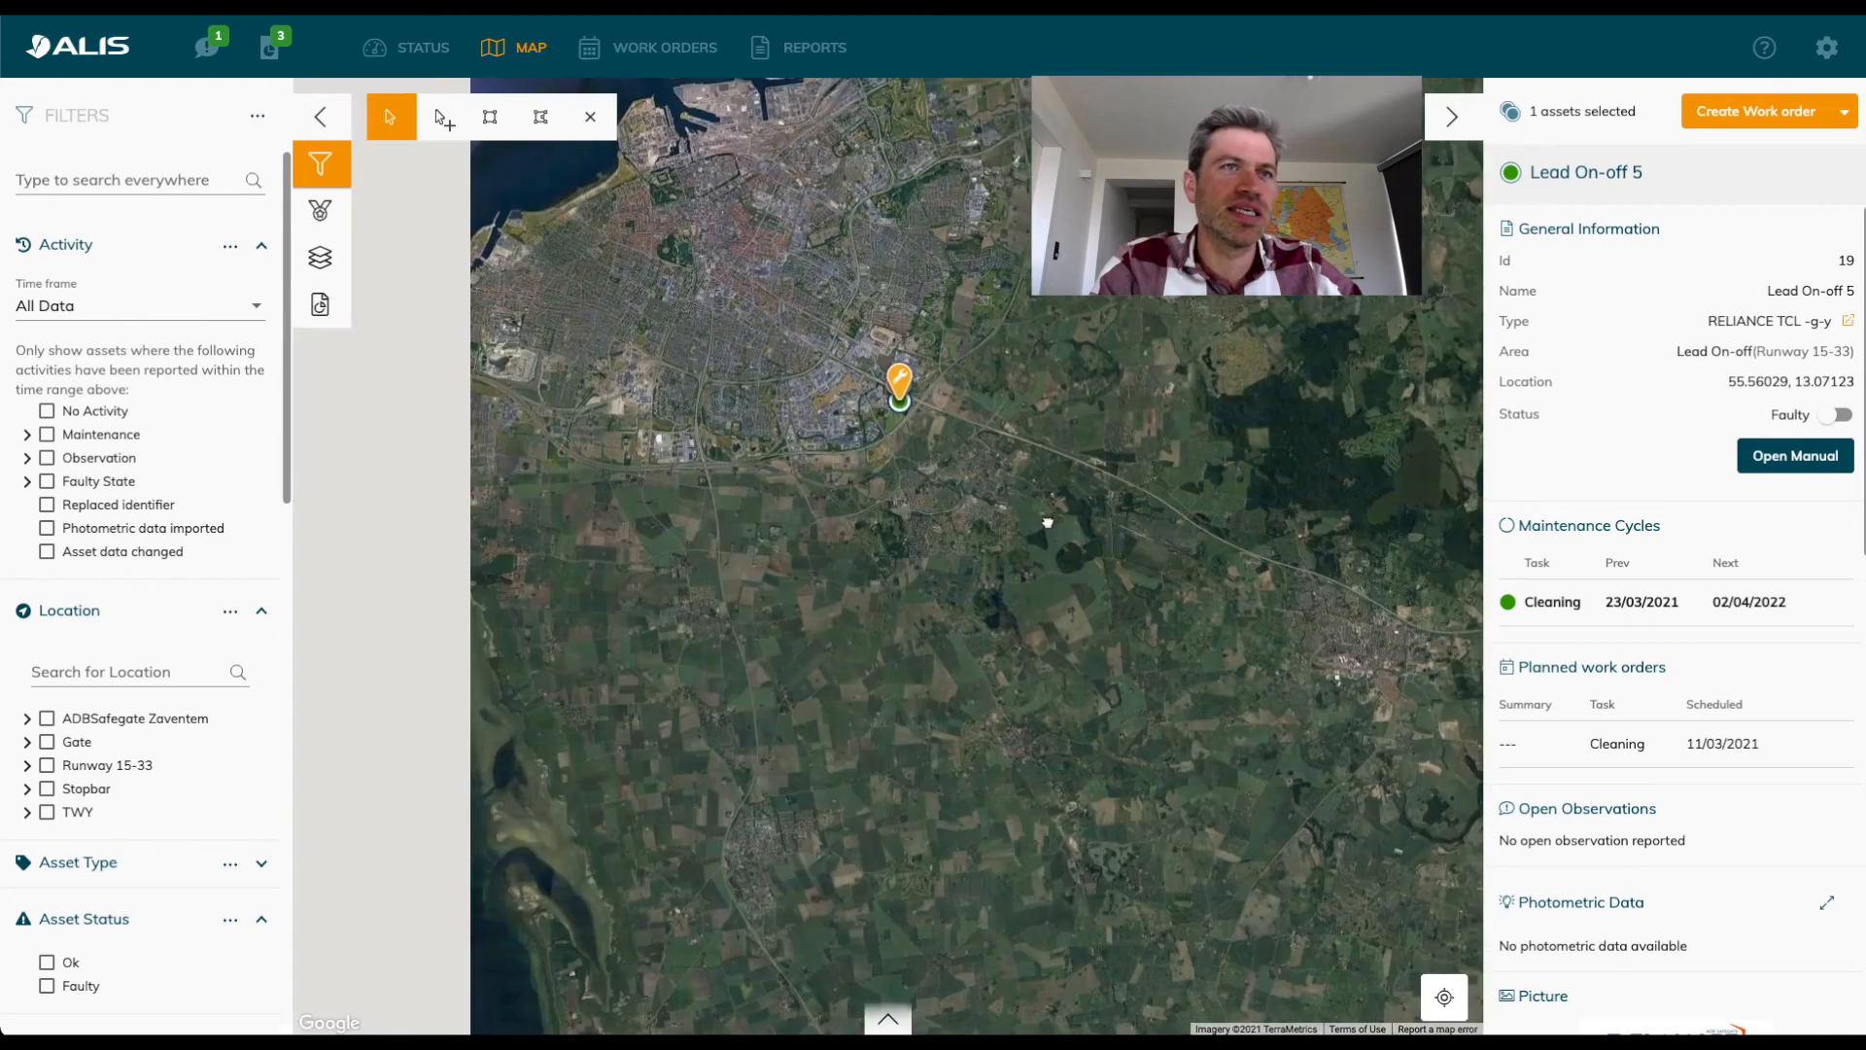
scroll(1053, 515, down, 5)
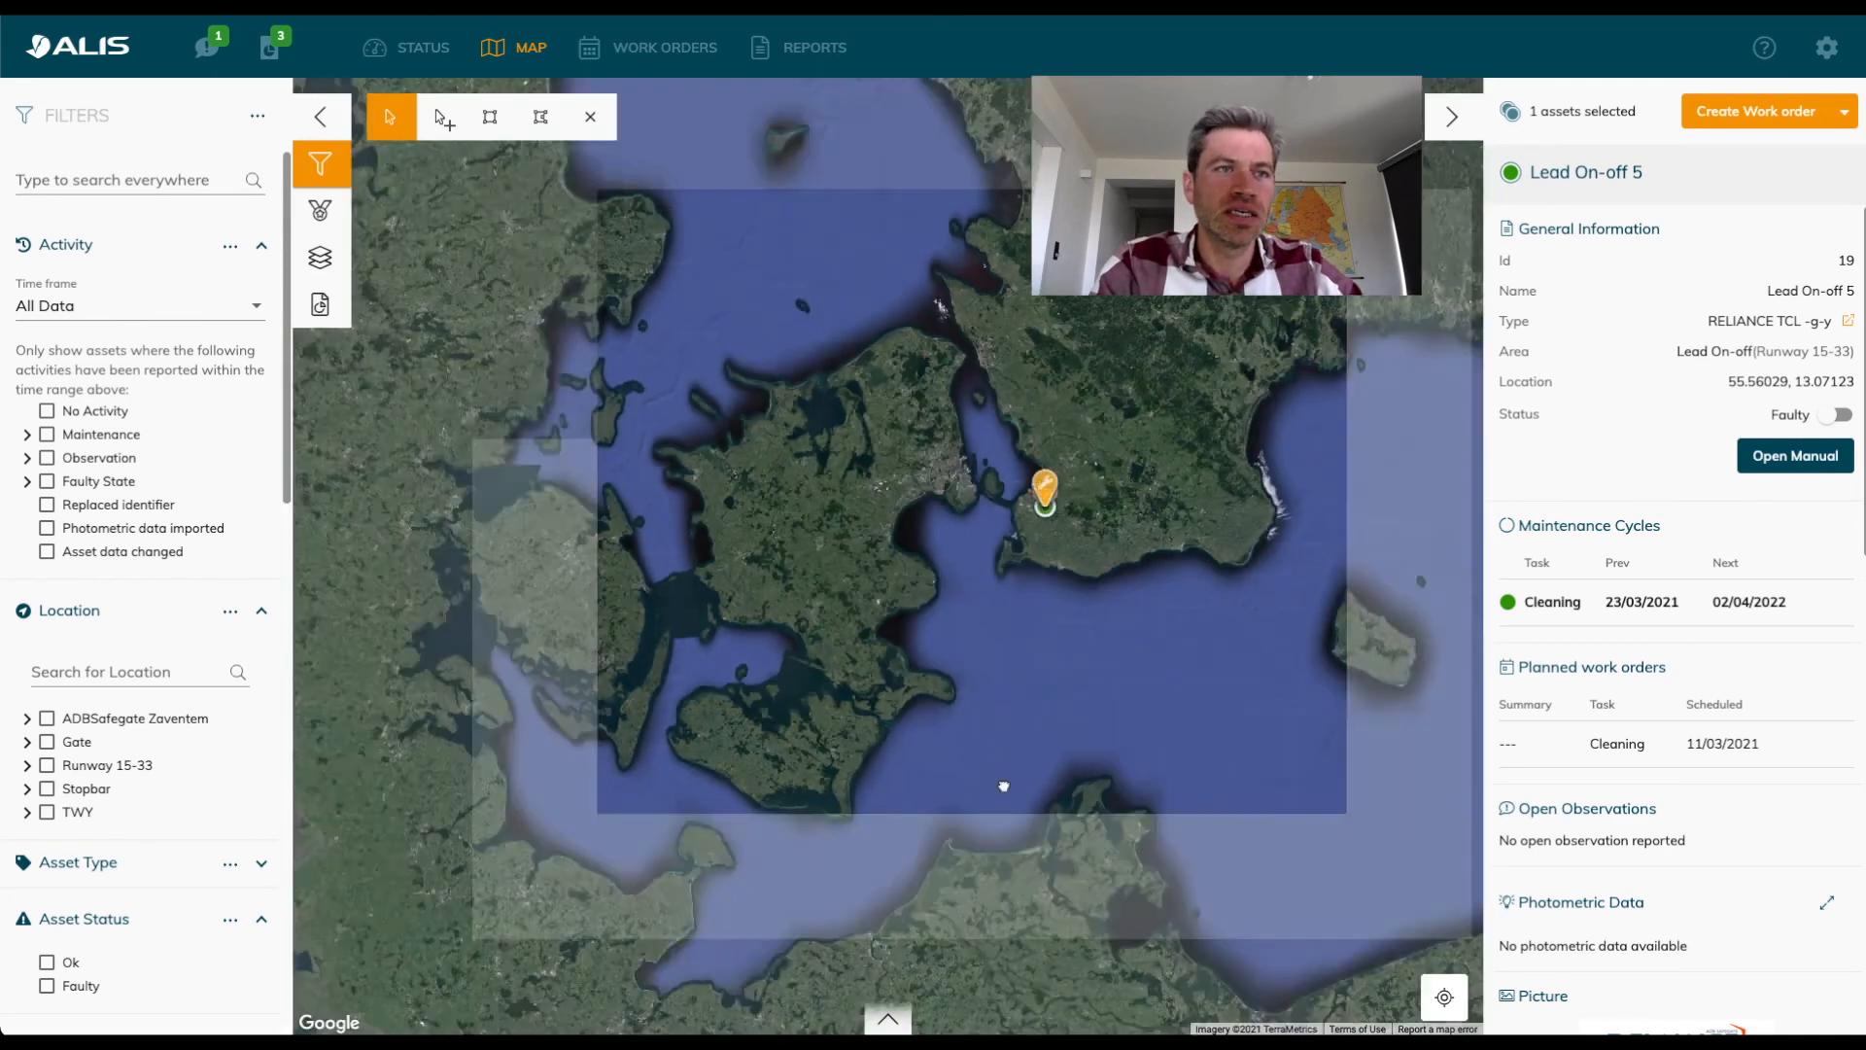
drag(1004, 786, 995, 283)
scroll(995, 282, down, 3)
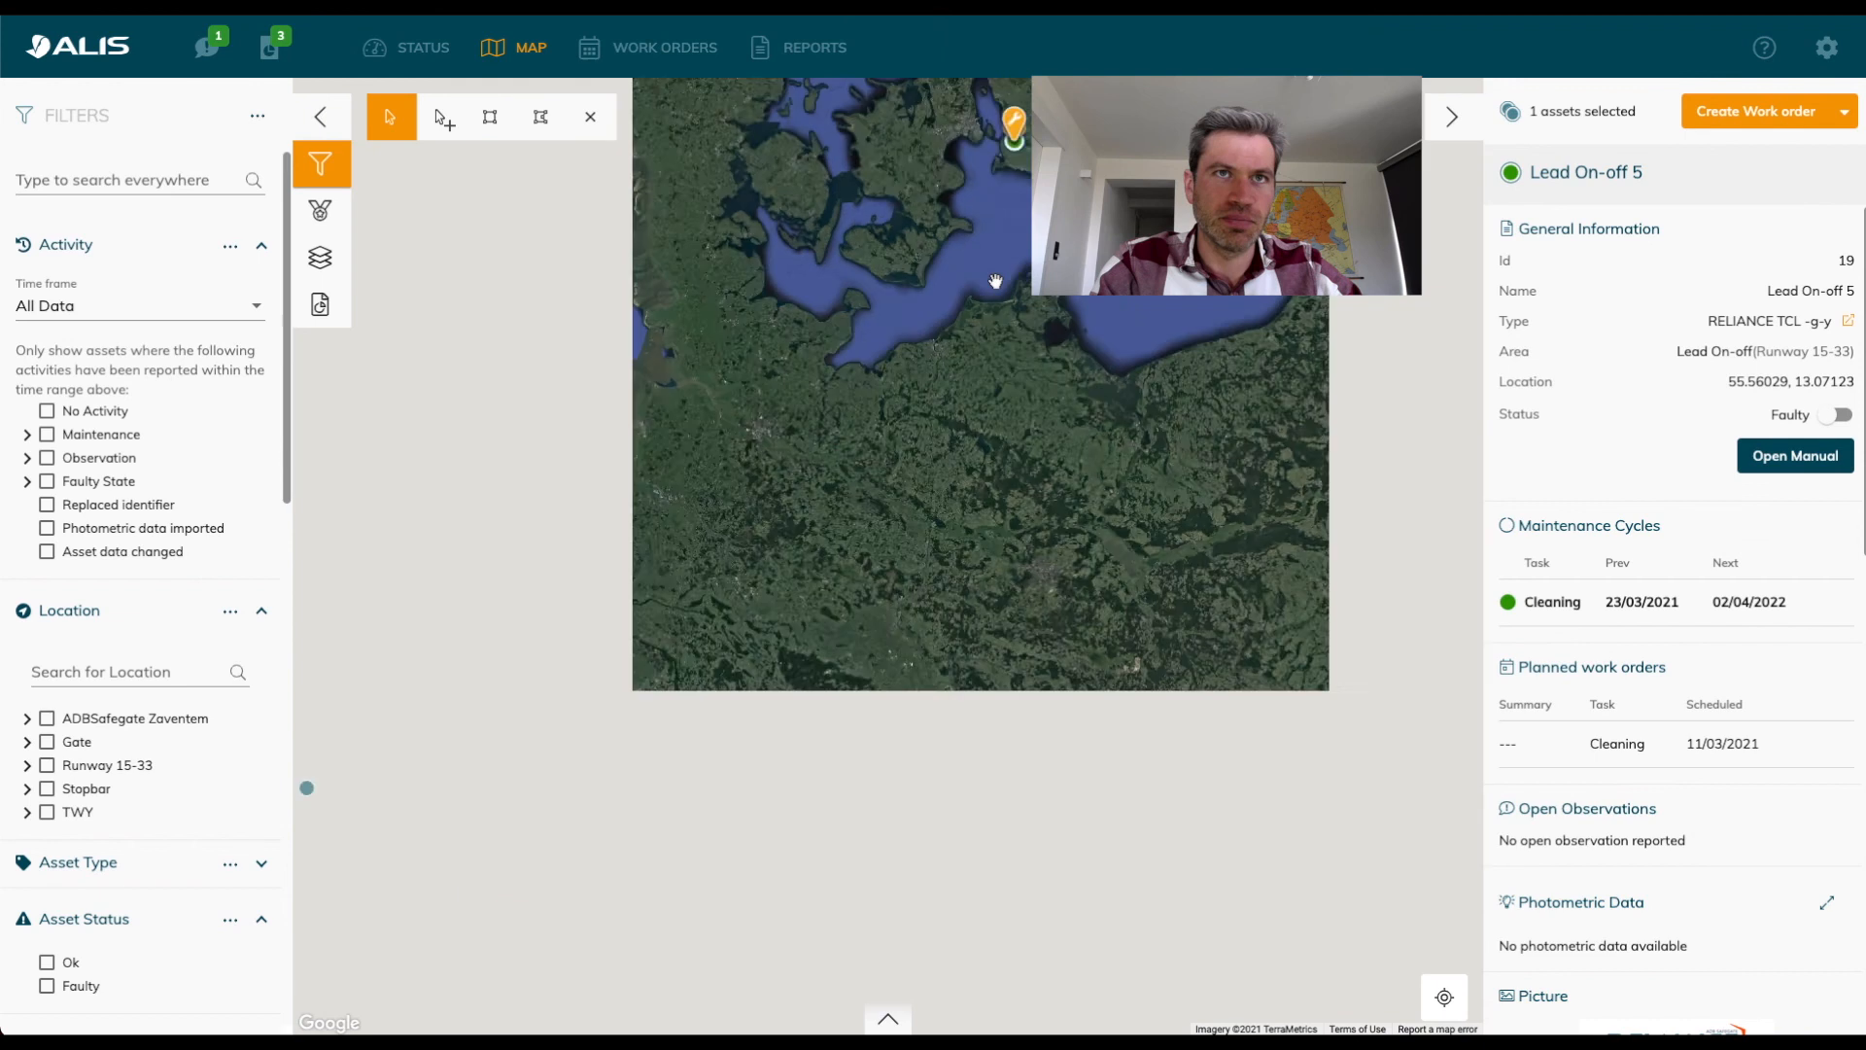
drag(1110, 307, 1167, 118)
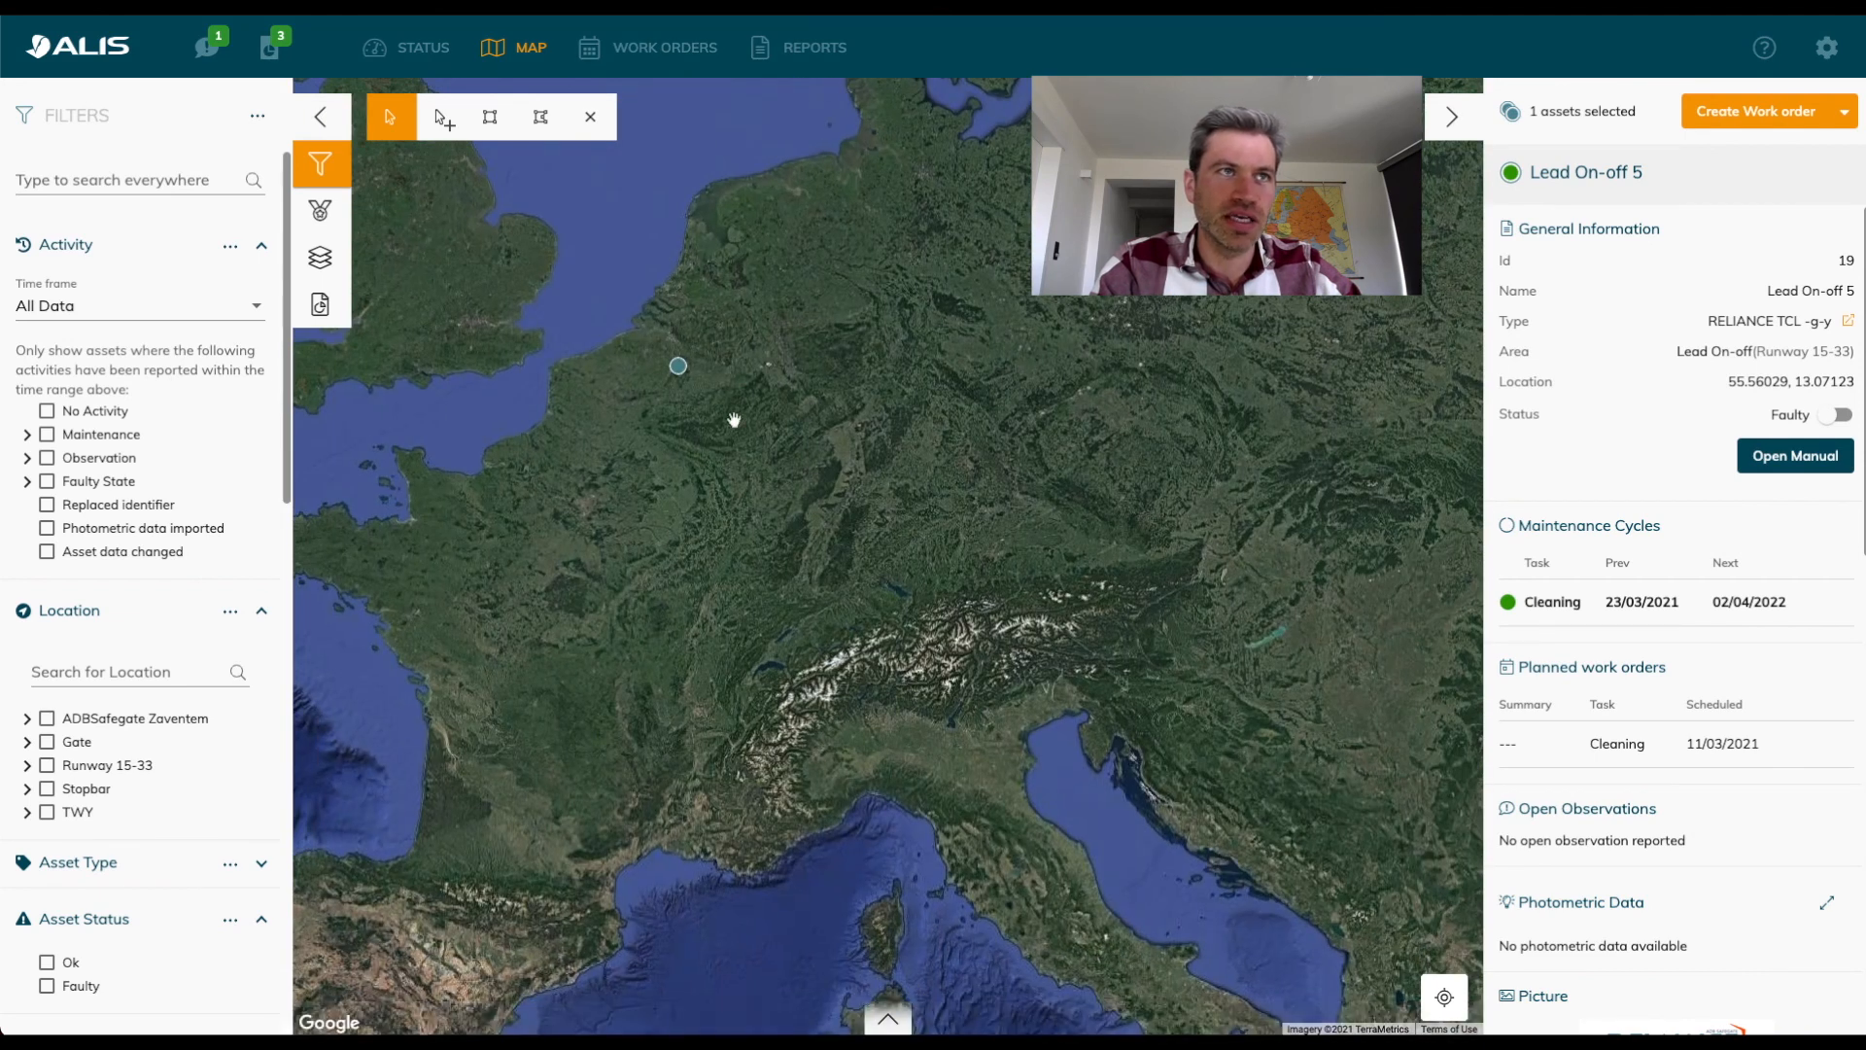
drag(744, 418, 986, 522)
Filter the map to the Arval Parking location under ADBSafegate Zaventem and select the imported asset 29.
click(27, 718)
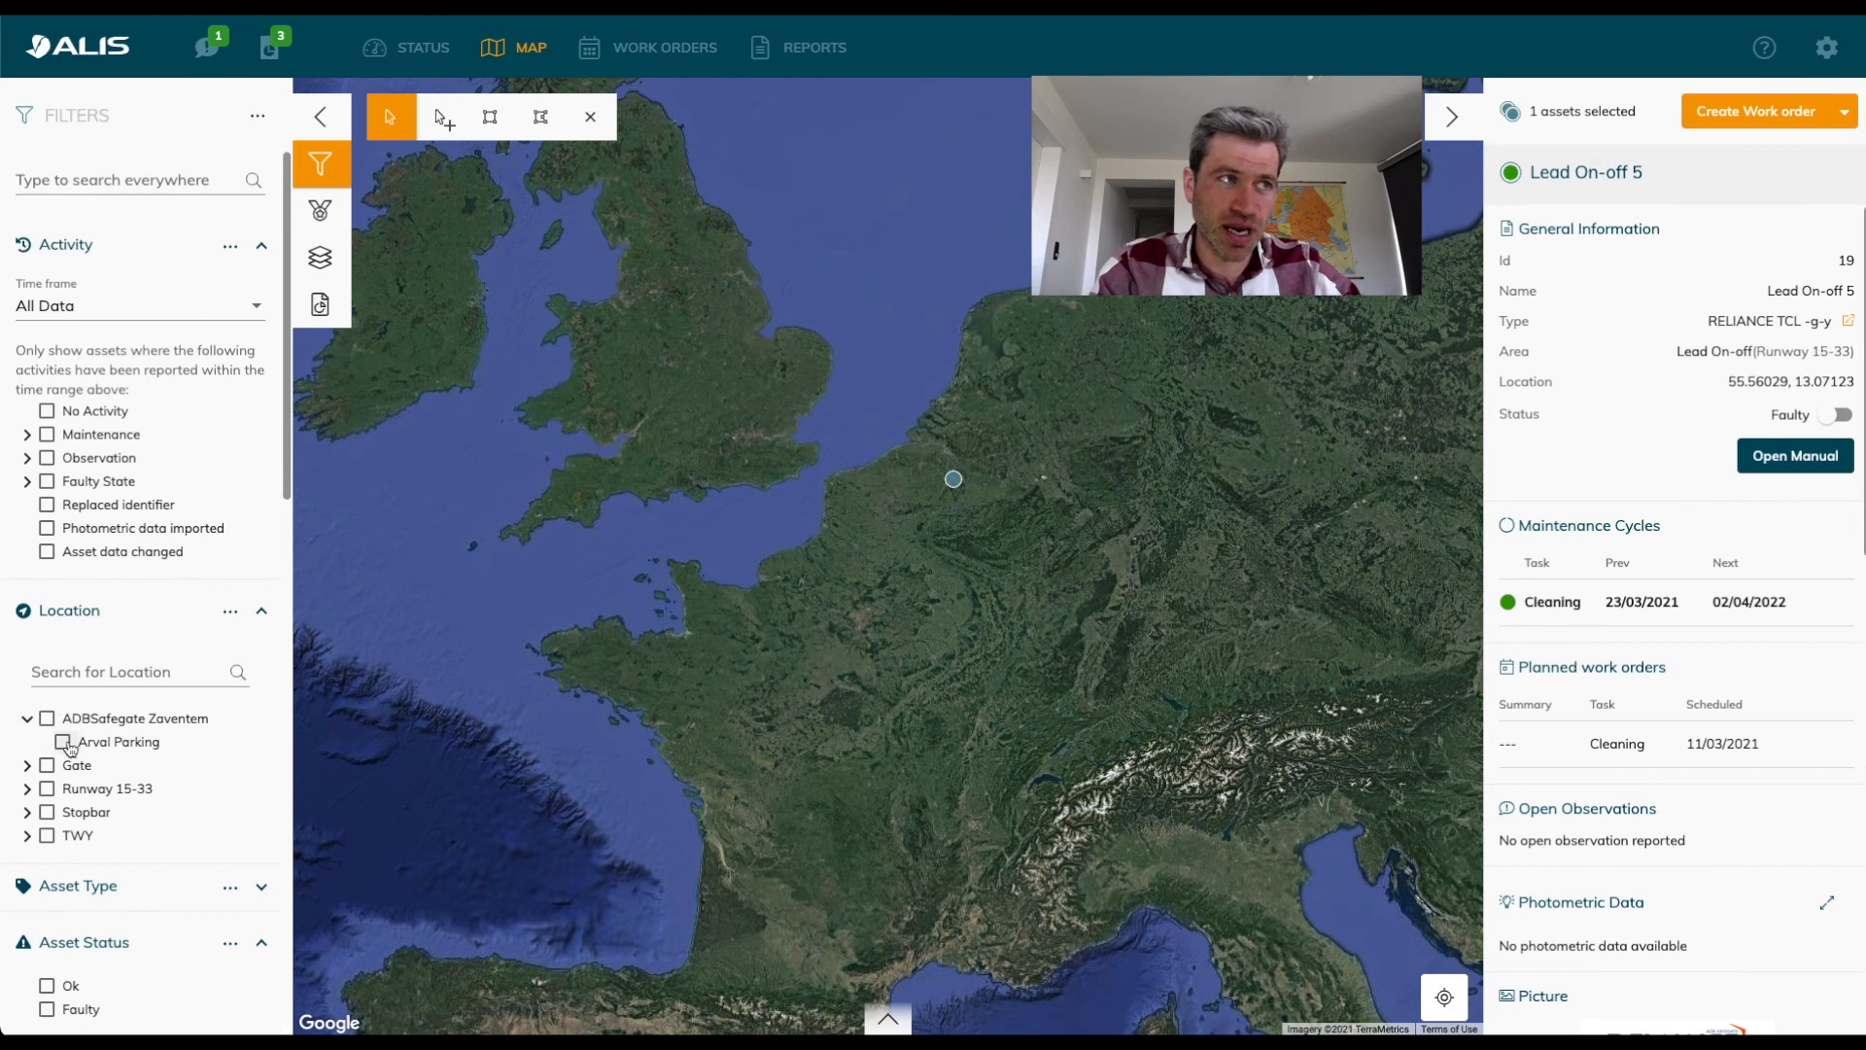
click(62, 741)
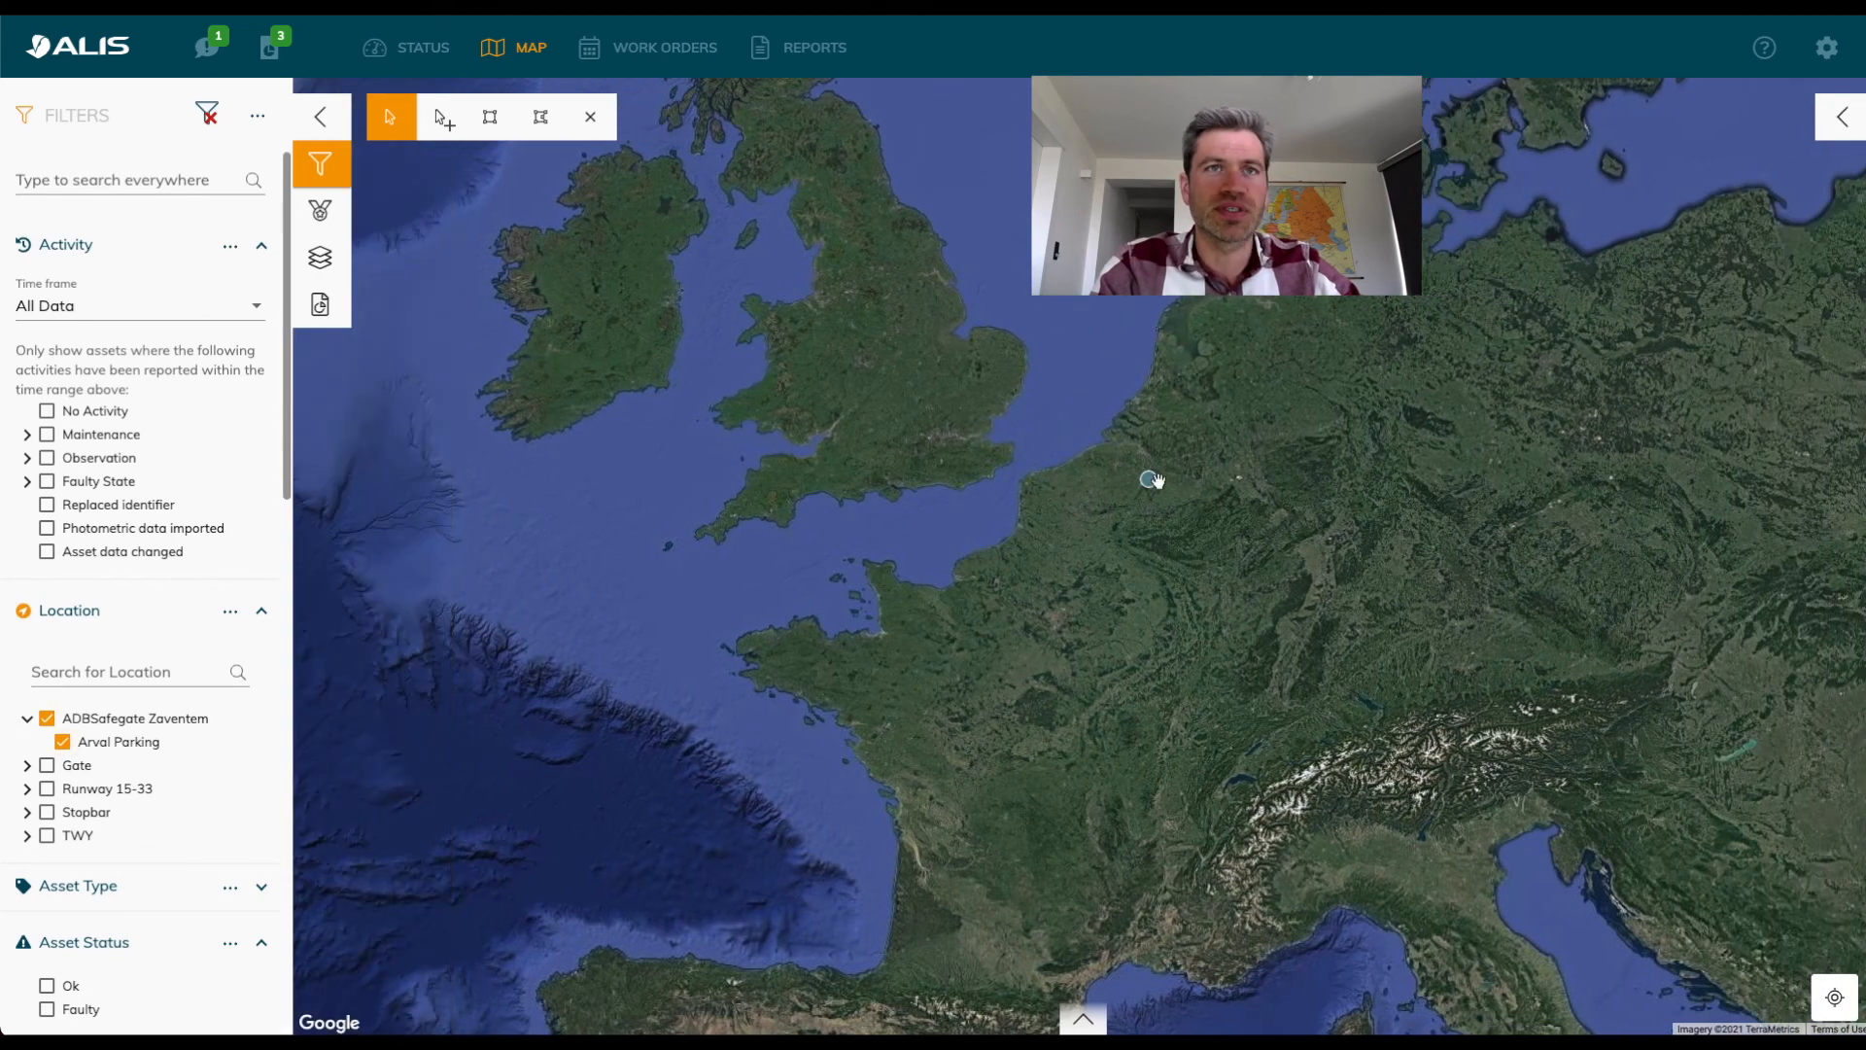
scroll(1151, 479, up, 5)
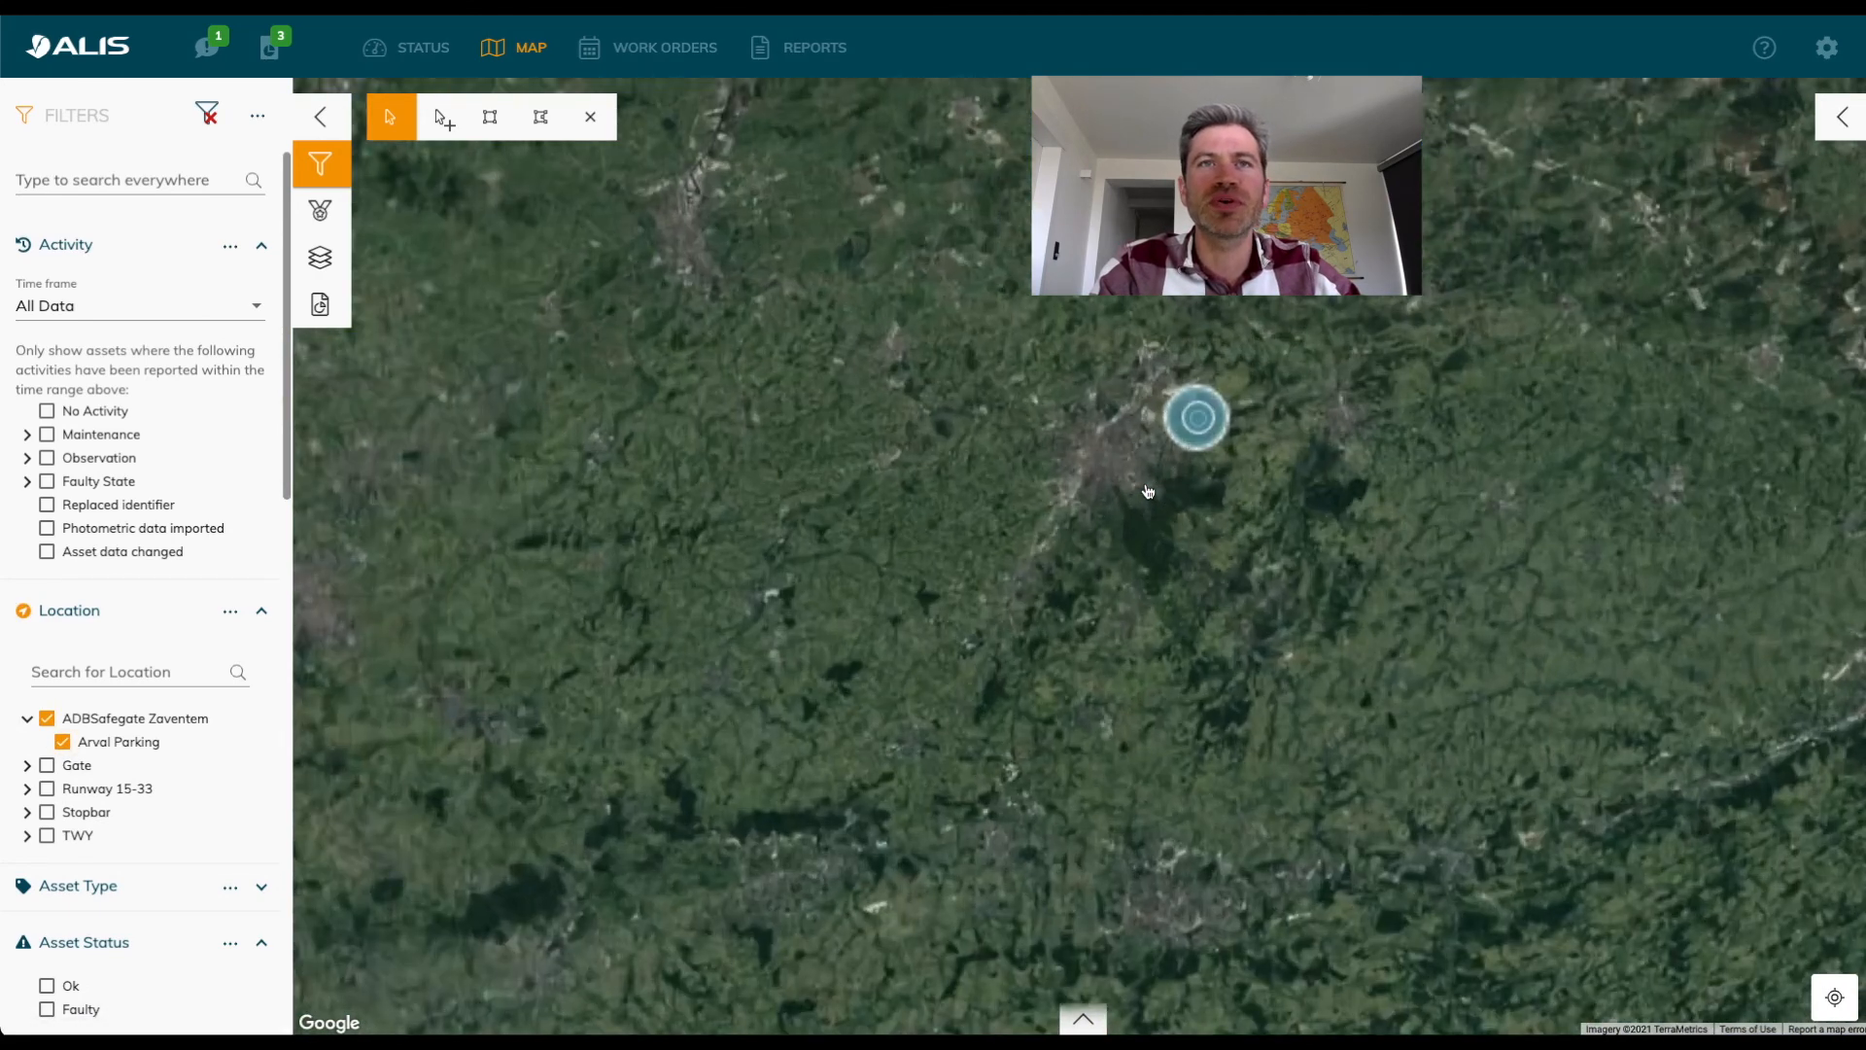
scroll(1148, 491, up, 2)
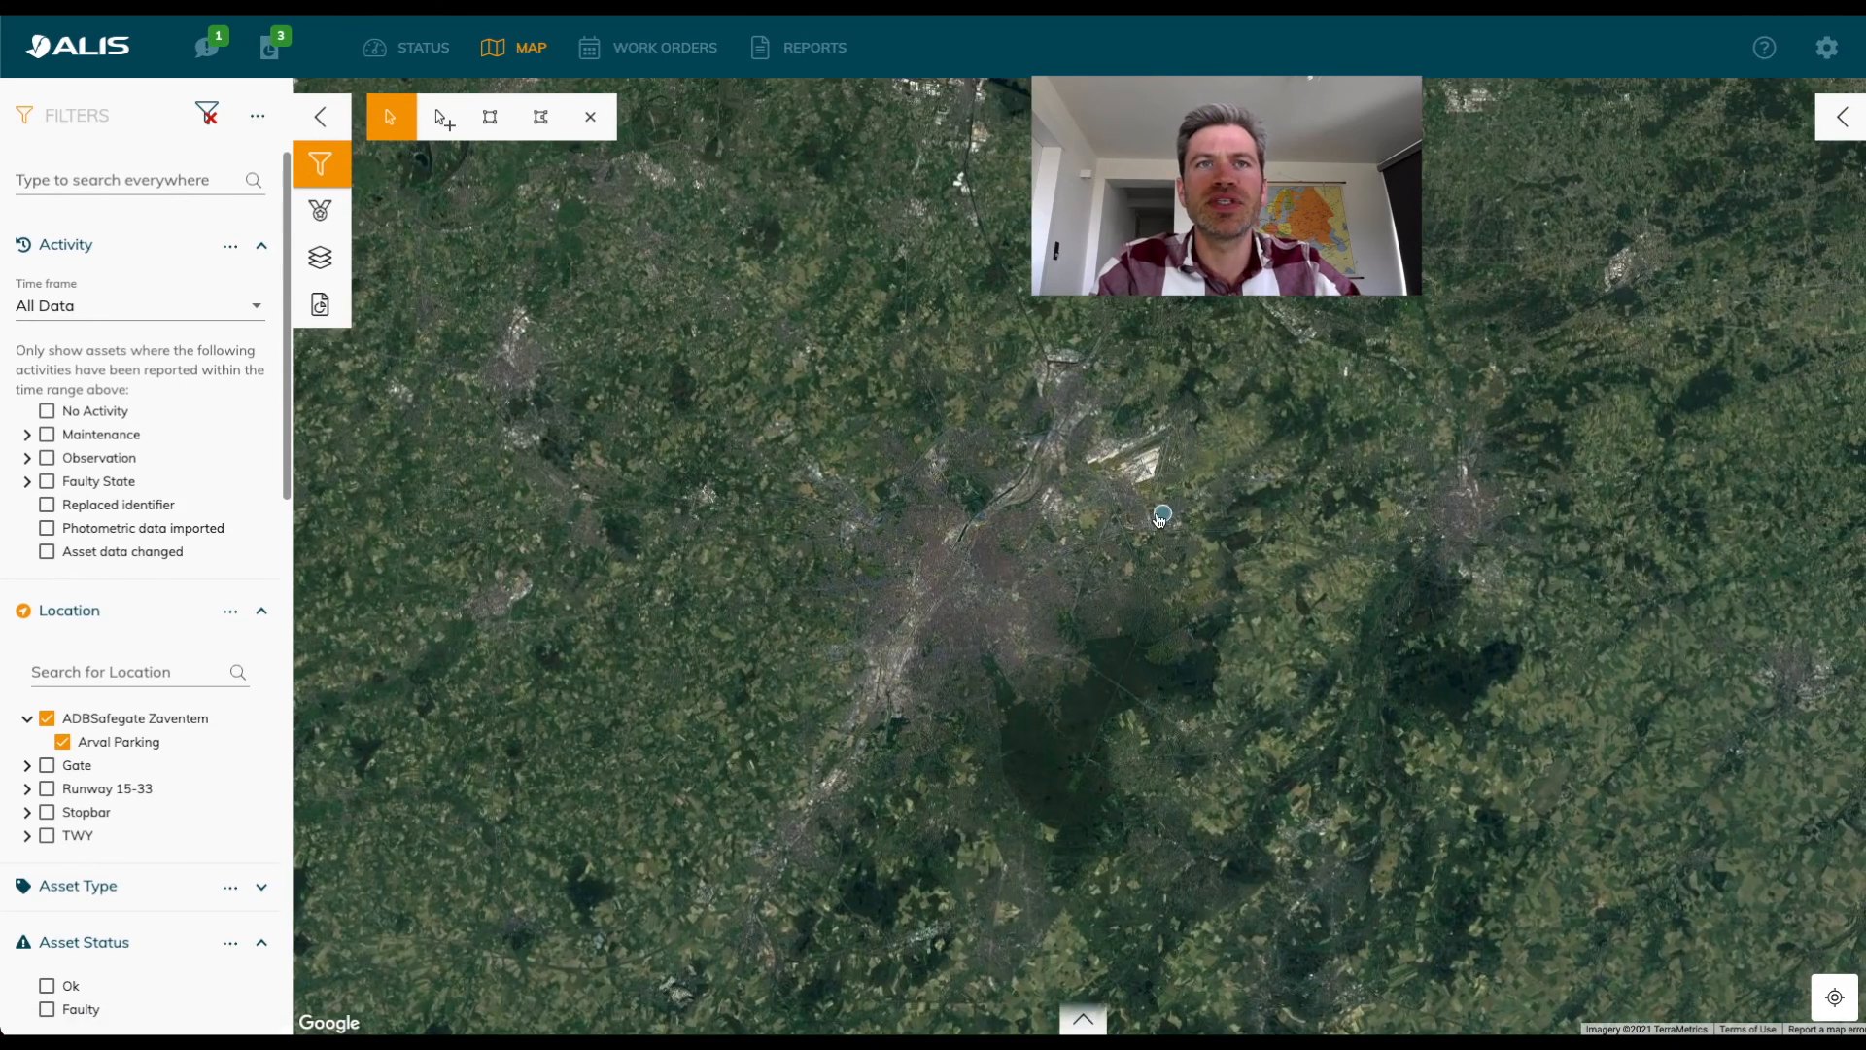
click(1160, 518)
Examine asset 29's position in the parking area and its additional information from serial number to Text 3.
scroll(985, 529, up, 1)
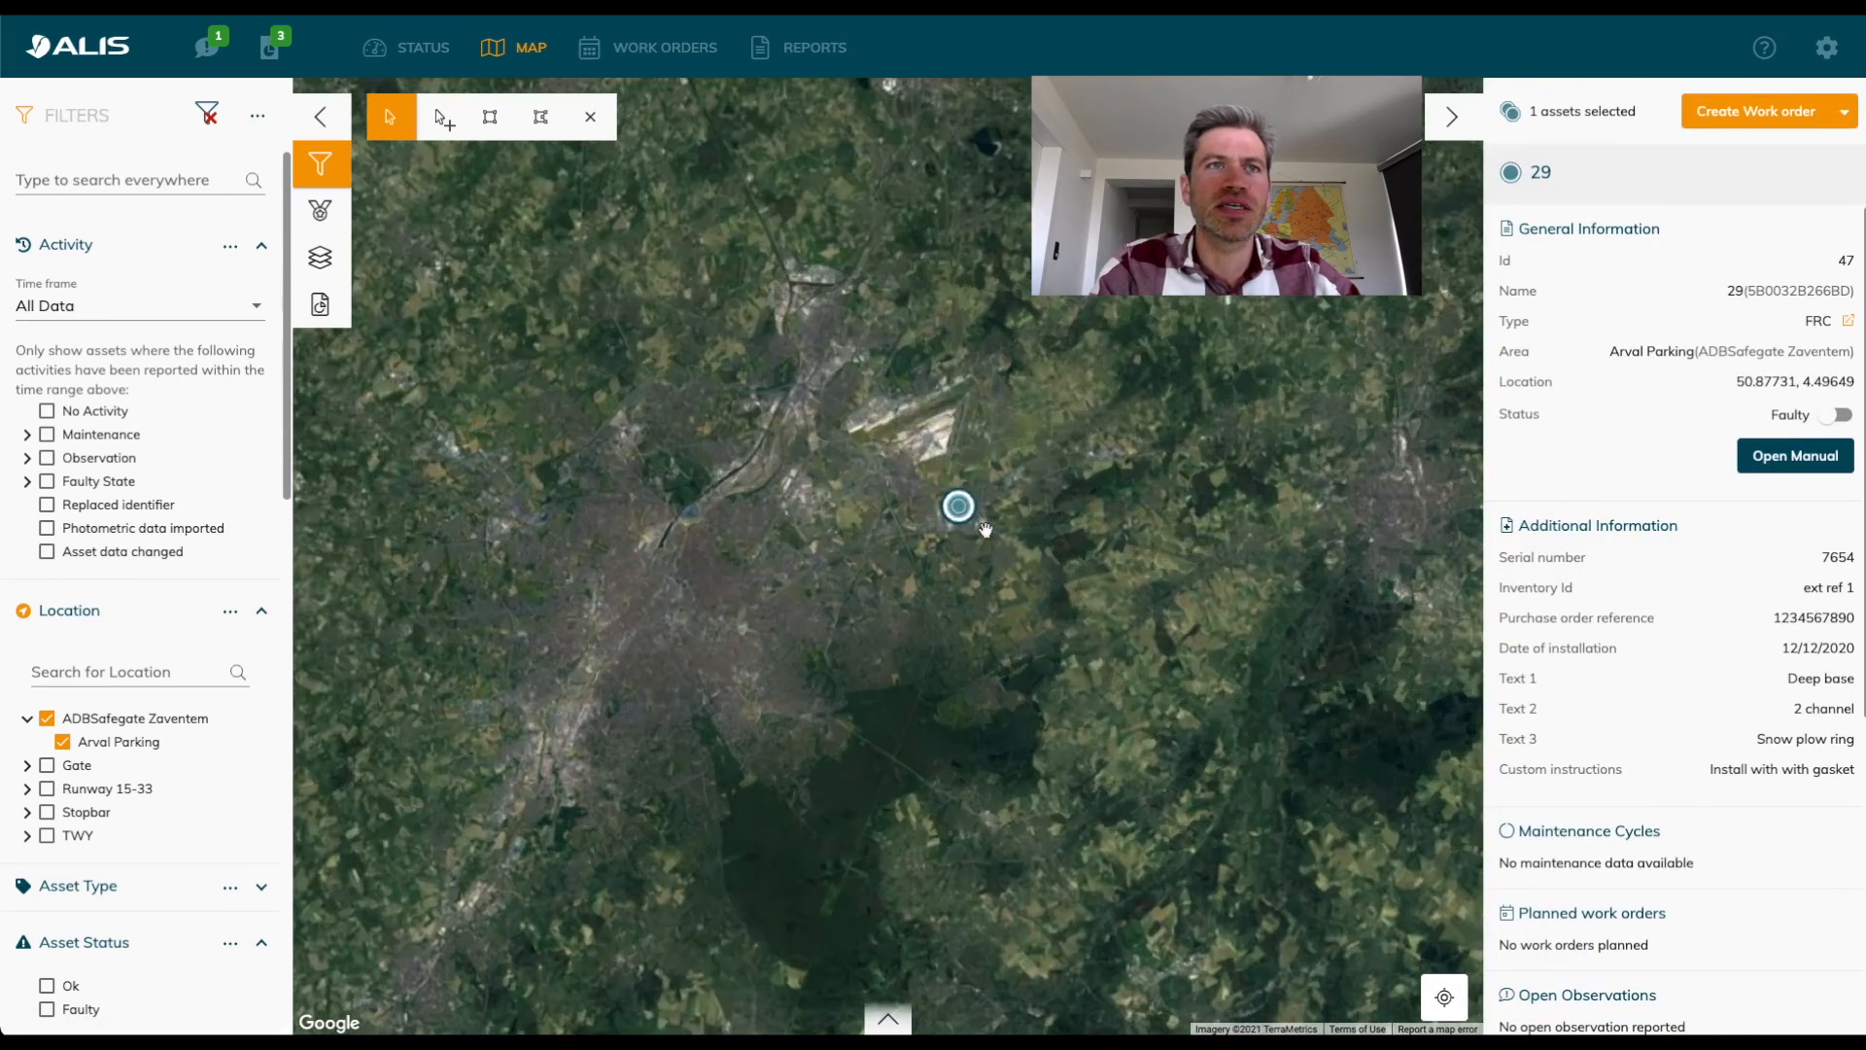
scroll(985, 530, up, 4)
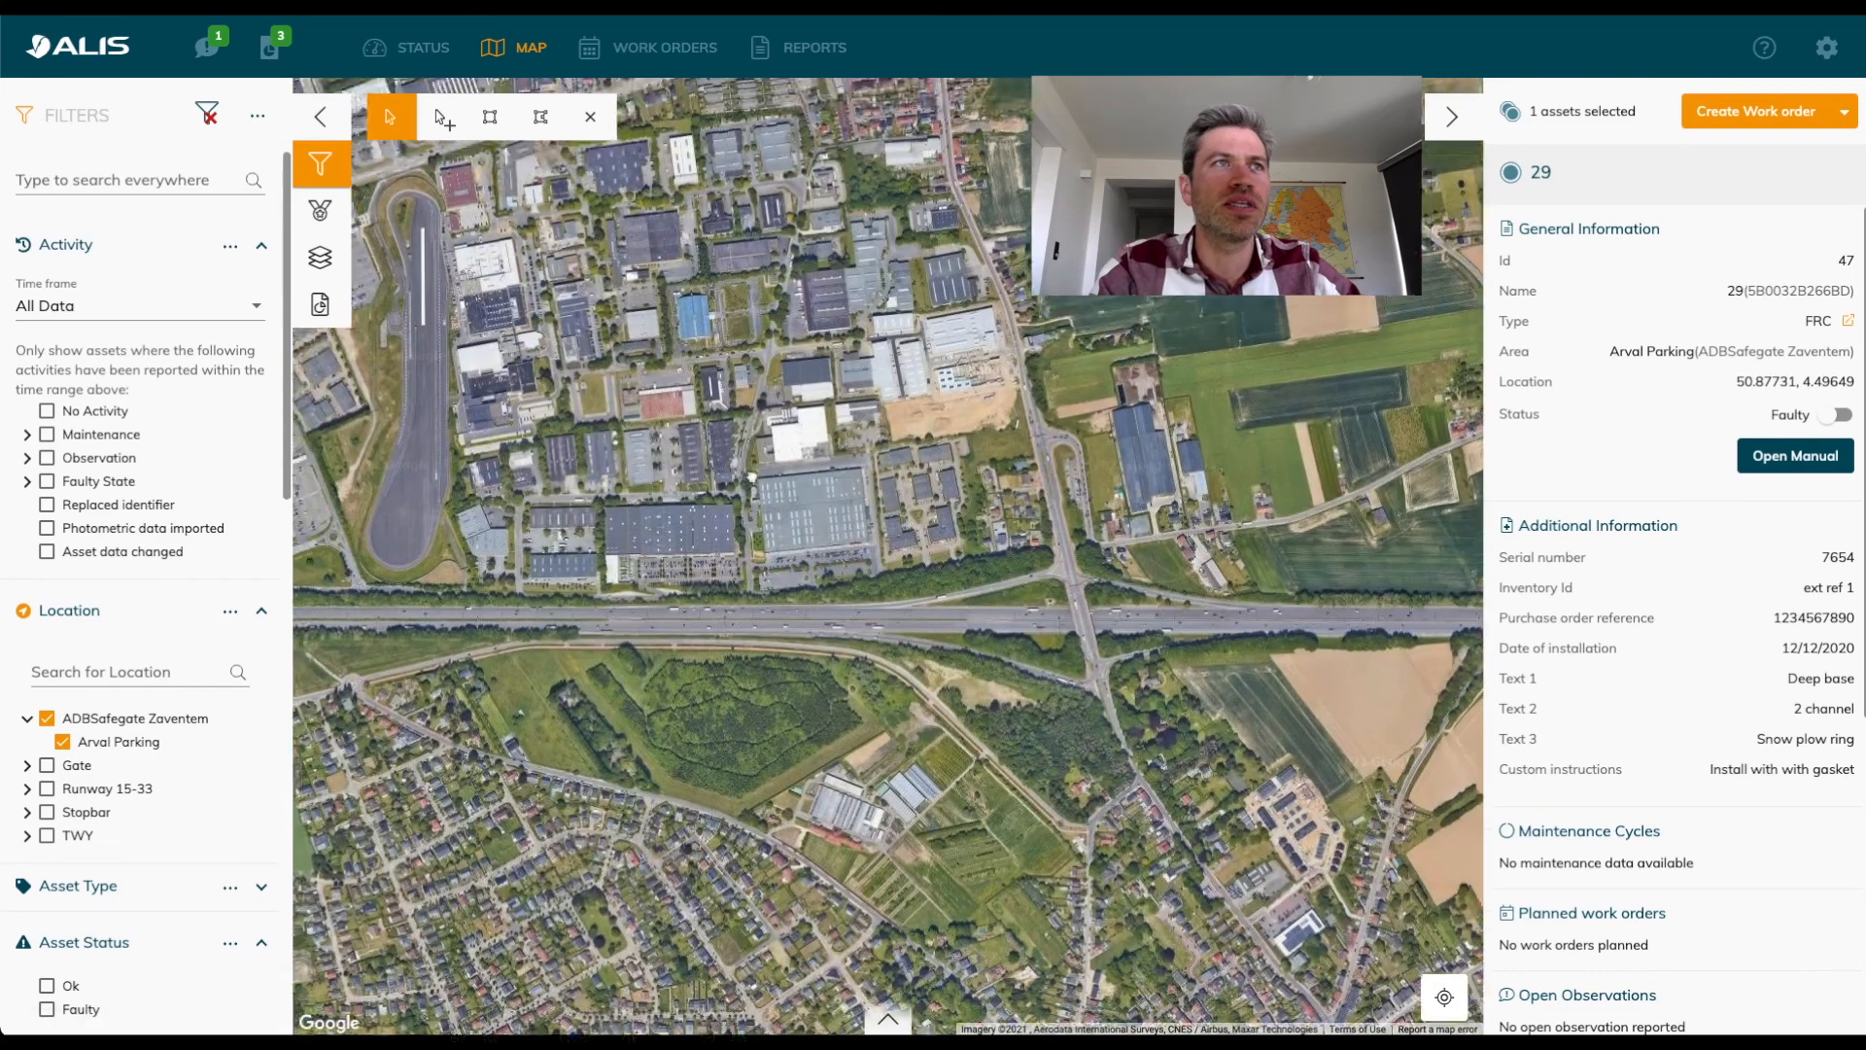
scroll(840, 491, up, 3)
scroll(841, 490, up, 4)
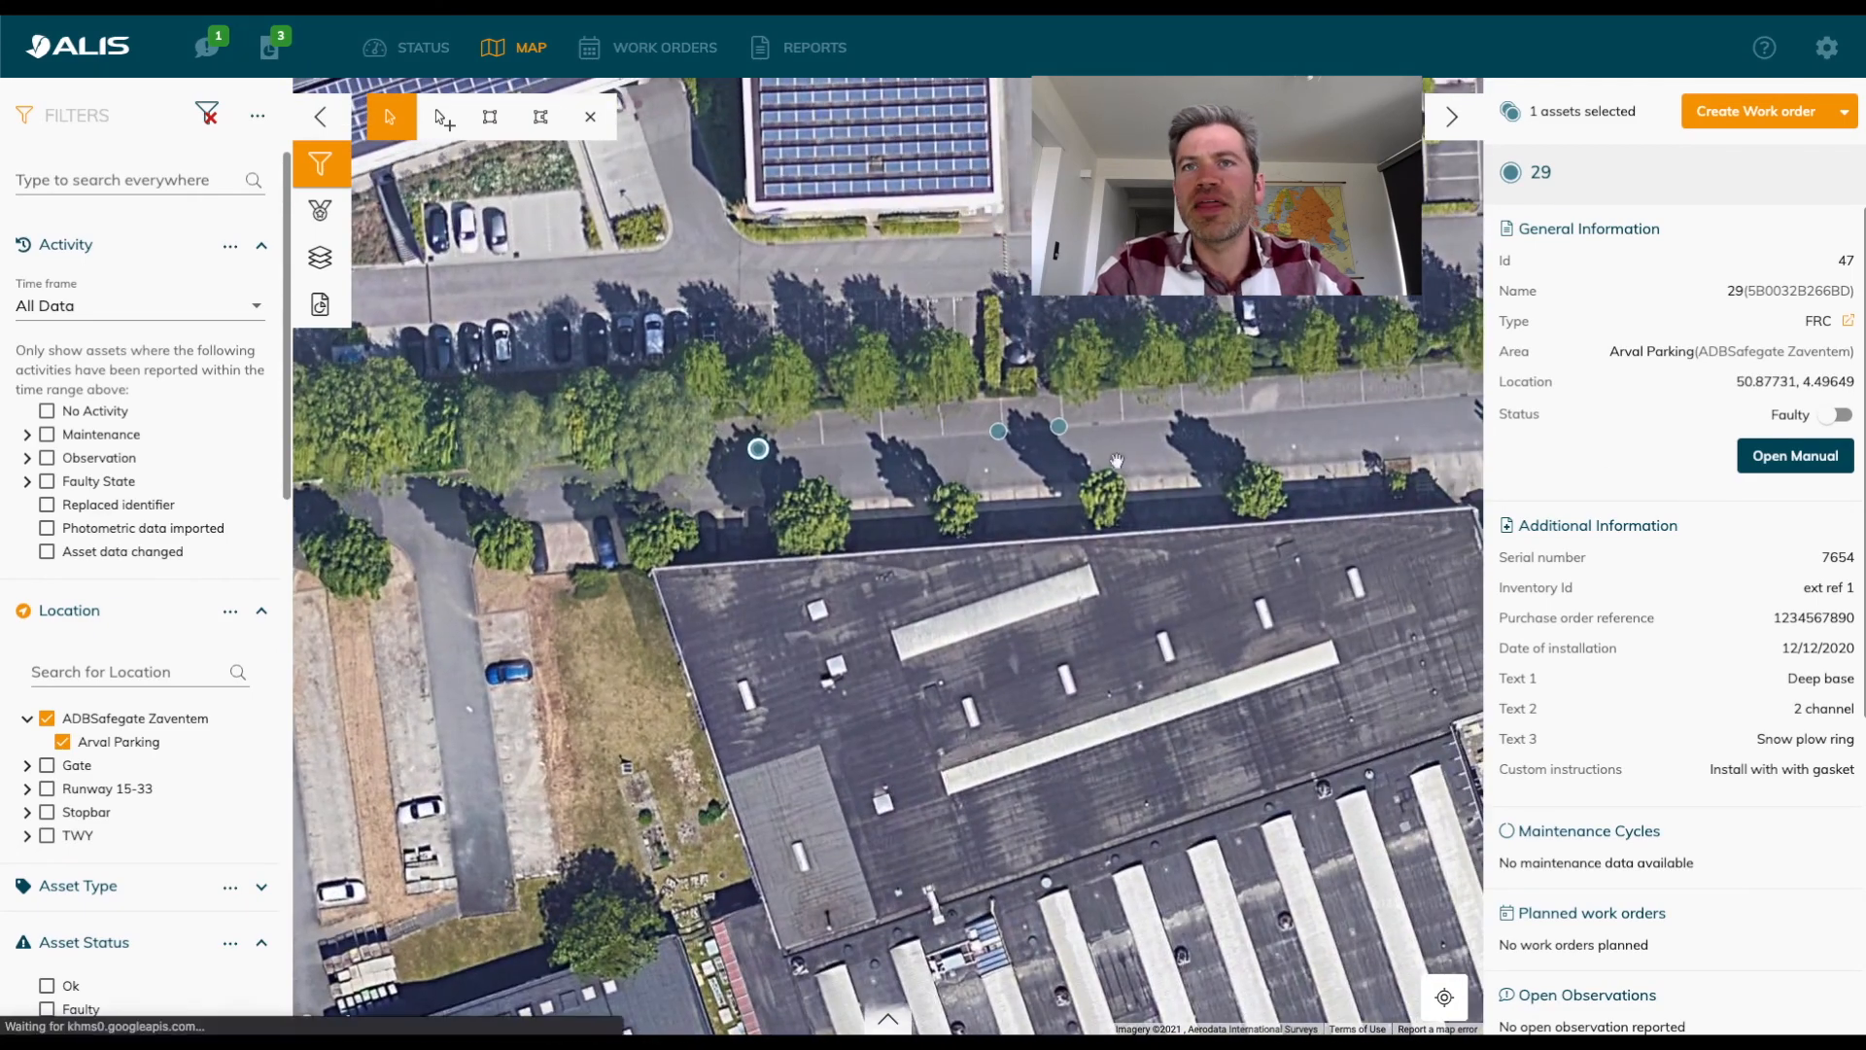
scroll(1745, 654, down, 1)
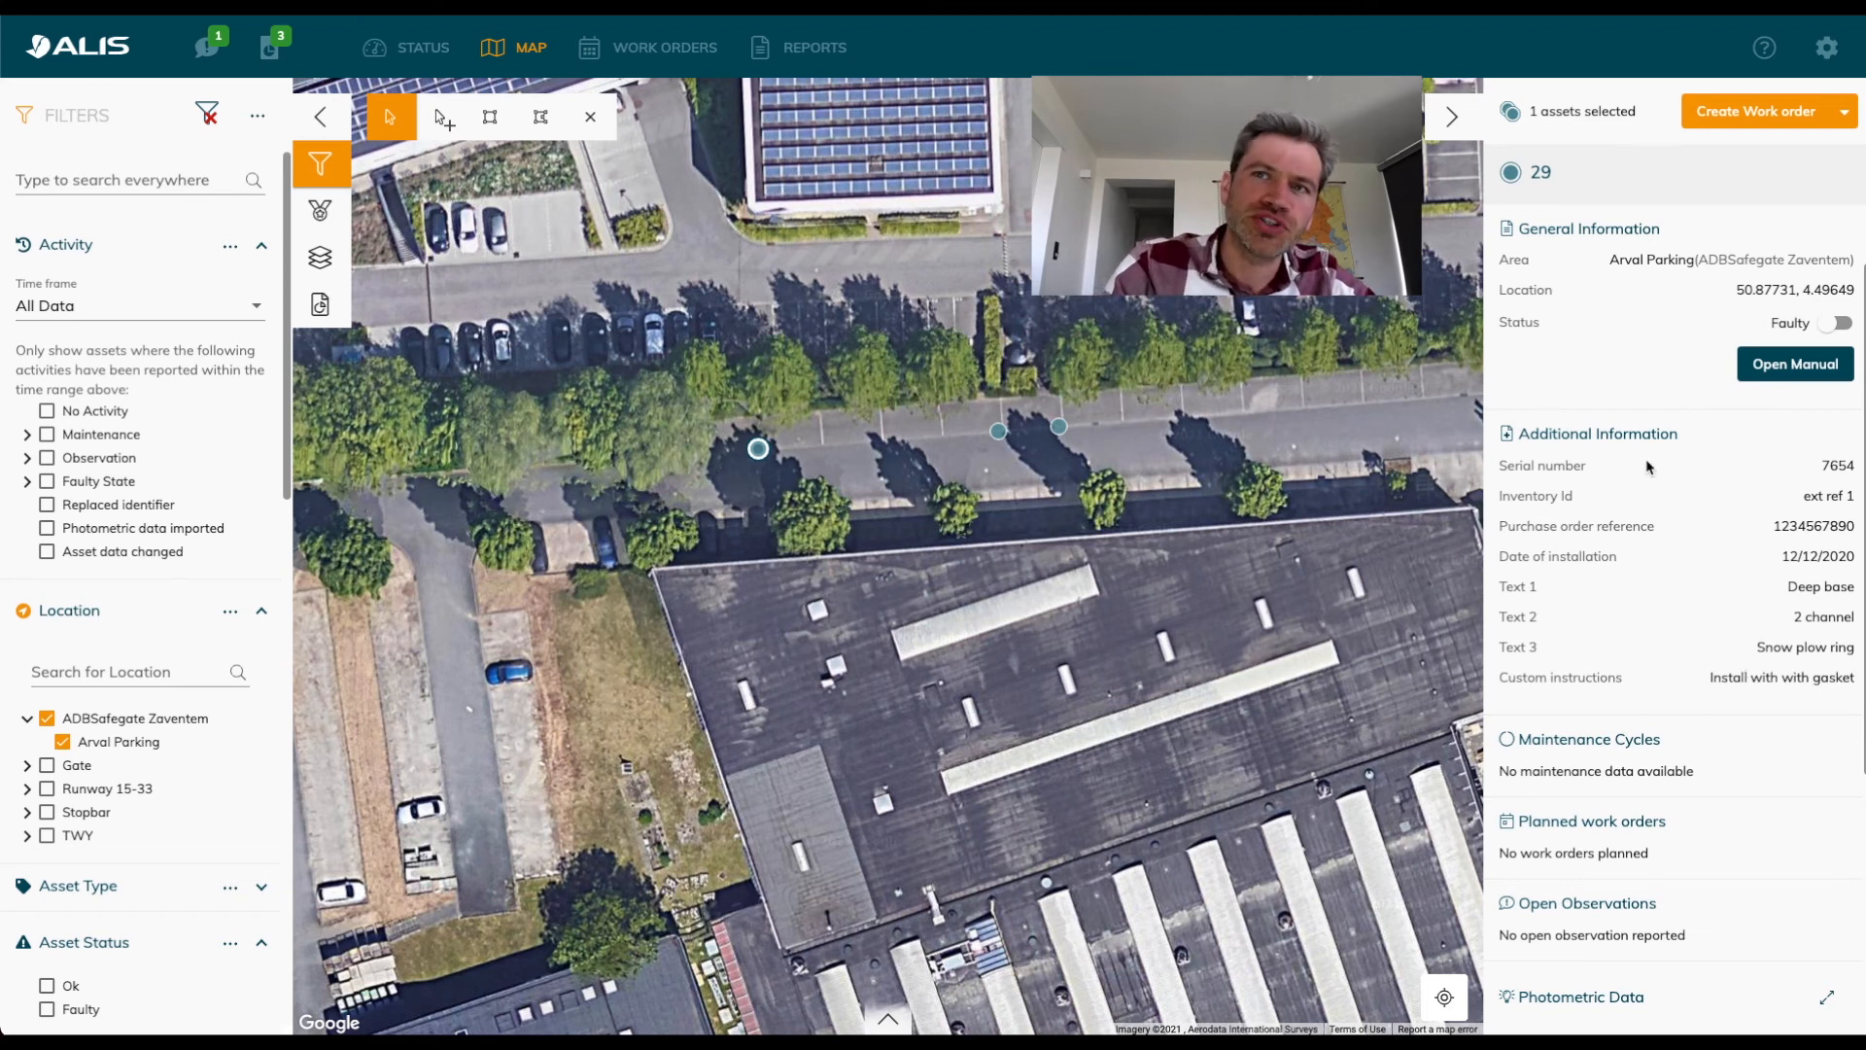
drag(1534, 466, 1571, 653)
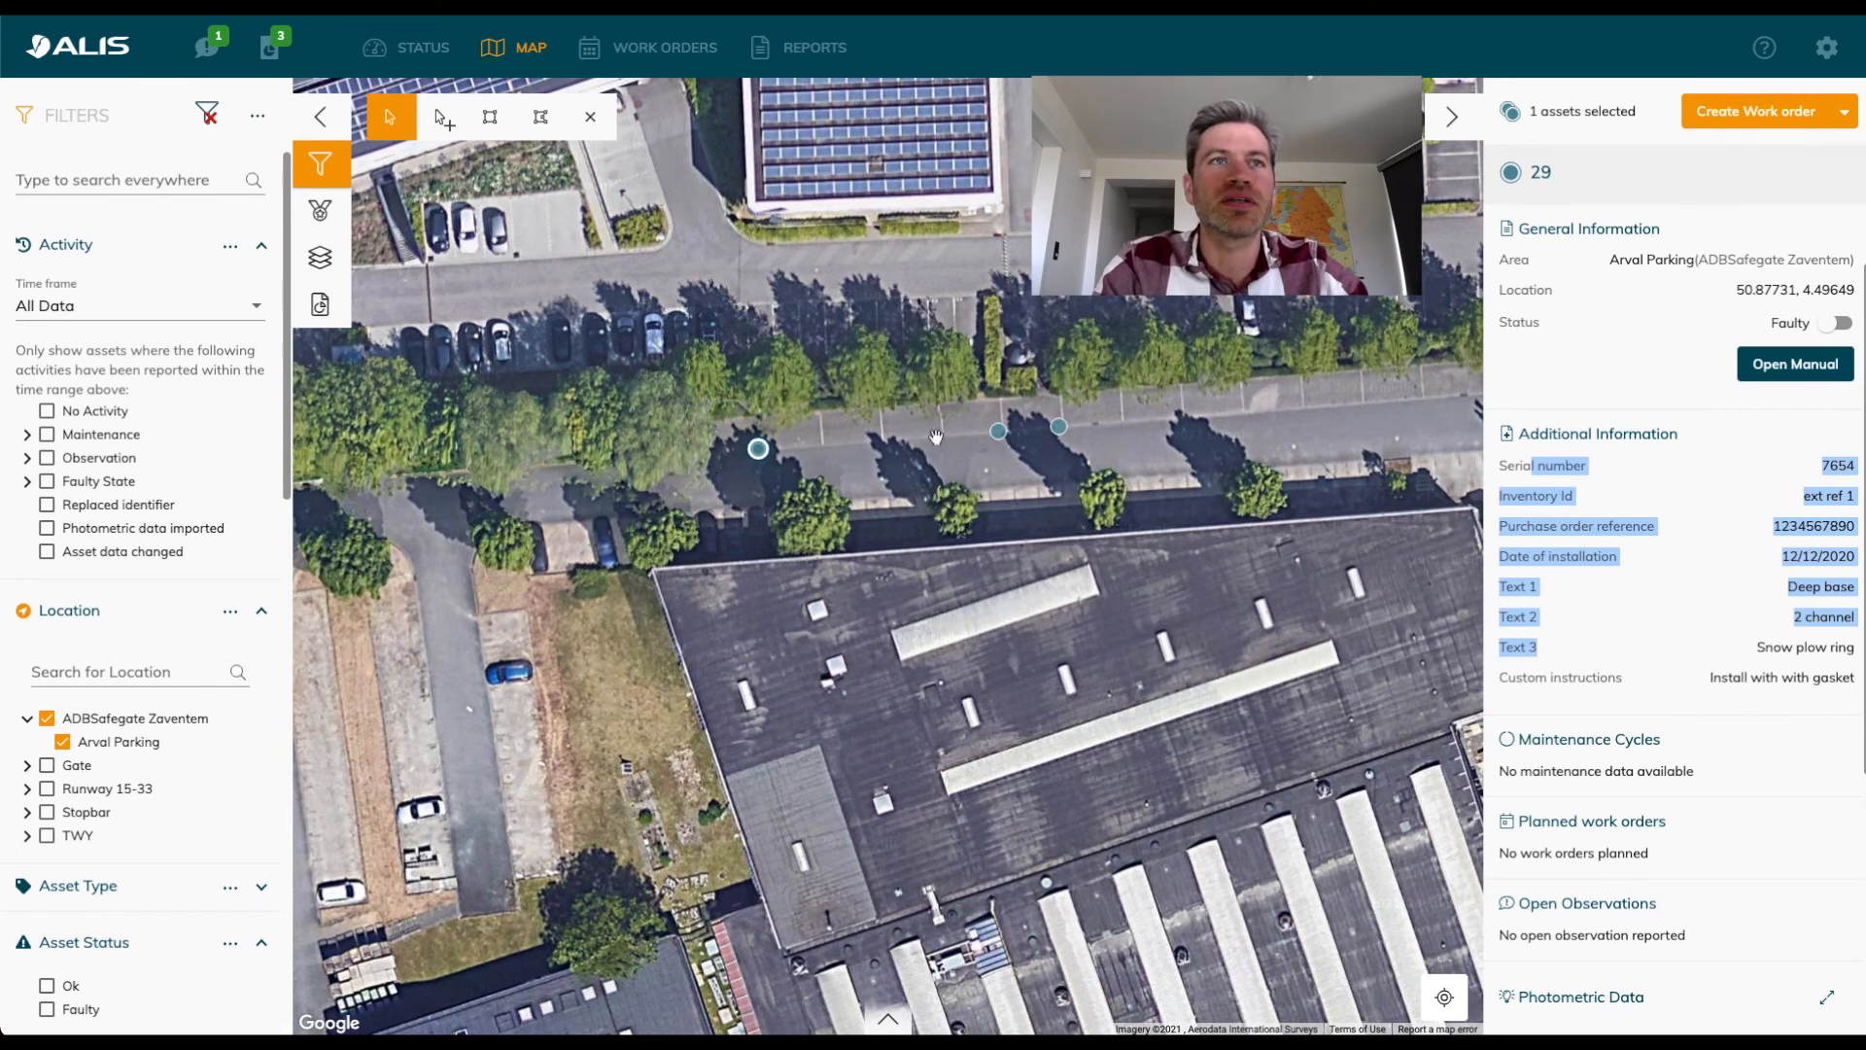
Select all three imported Arval Parking assets on the map with a rectangular selection.
click(490, 117)
drag(630, 373, 1175, 586)
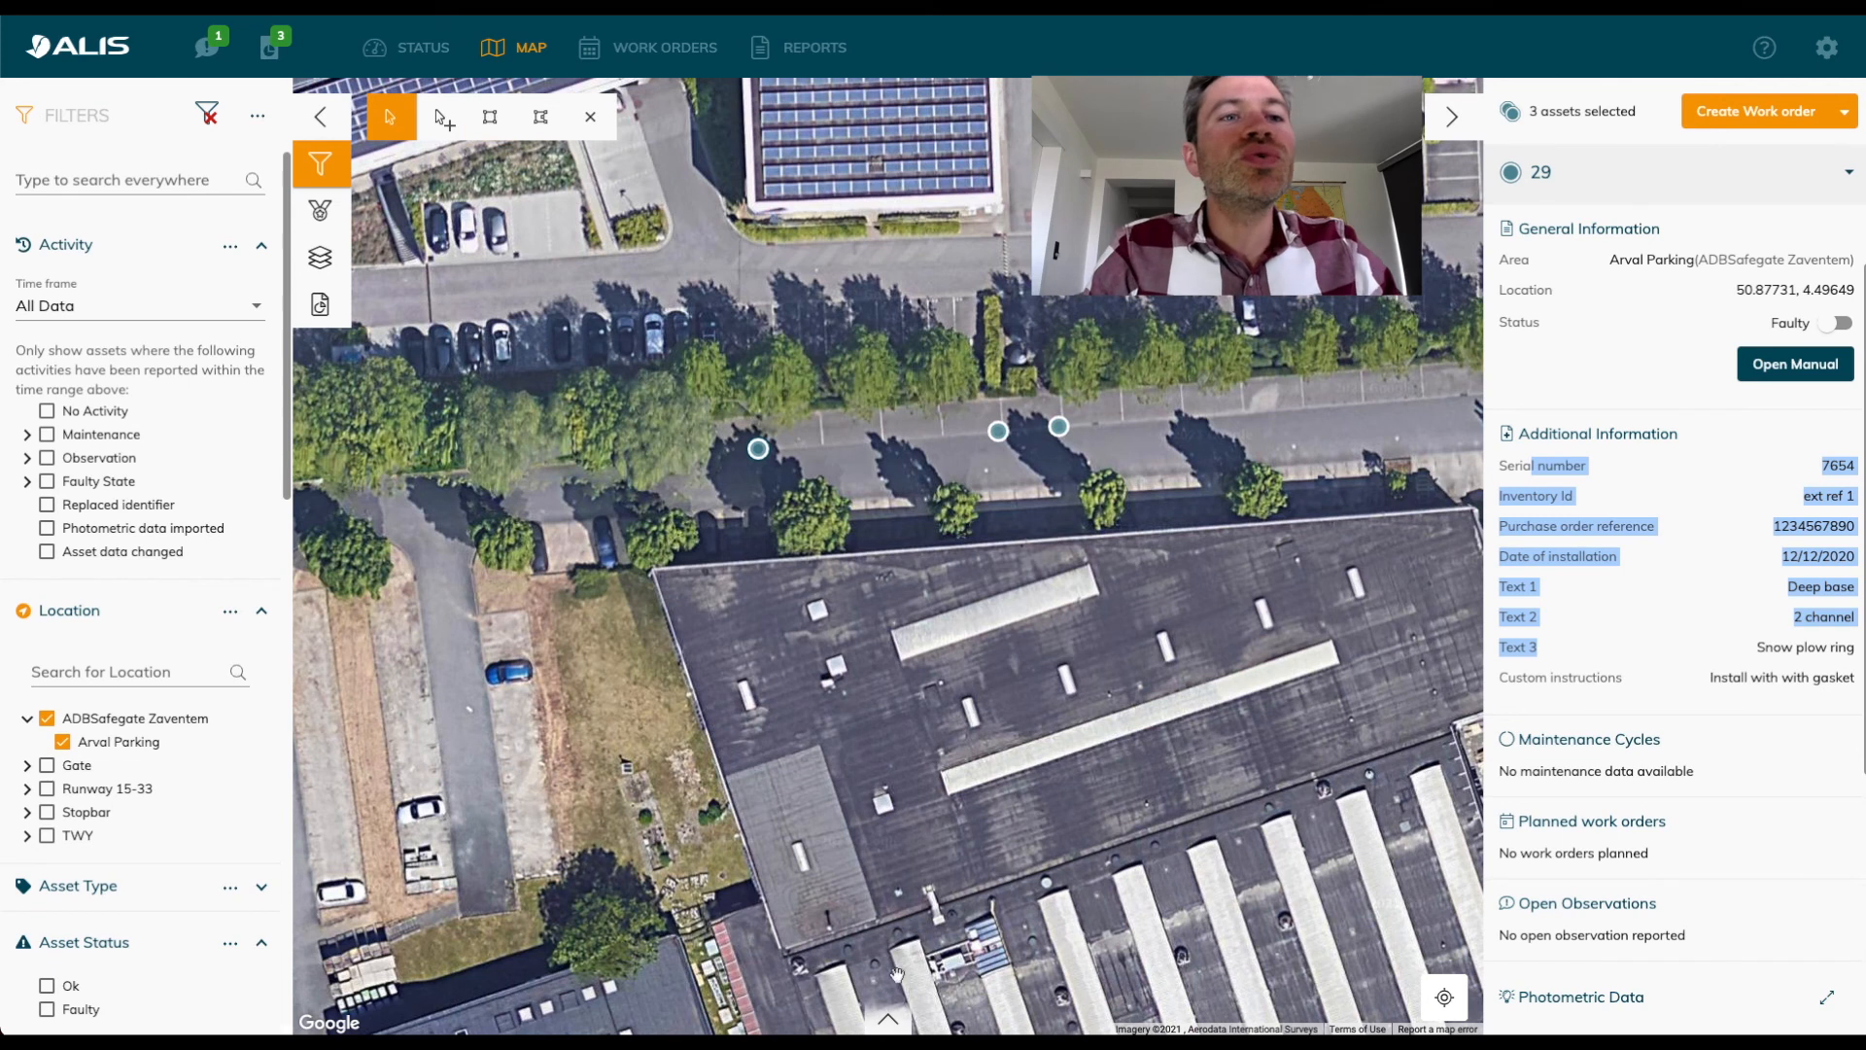
Open the asset table for the three selected assets, make all available columns visible and review them through to Custom instructions.
click(887, 1016)
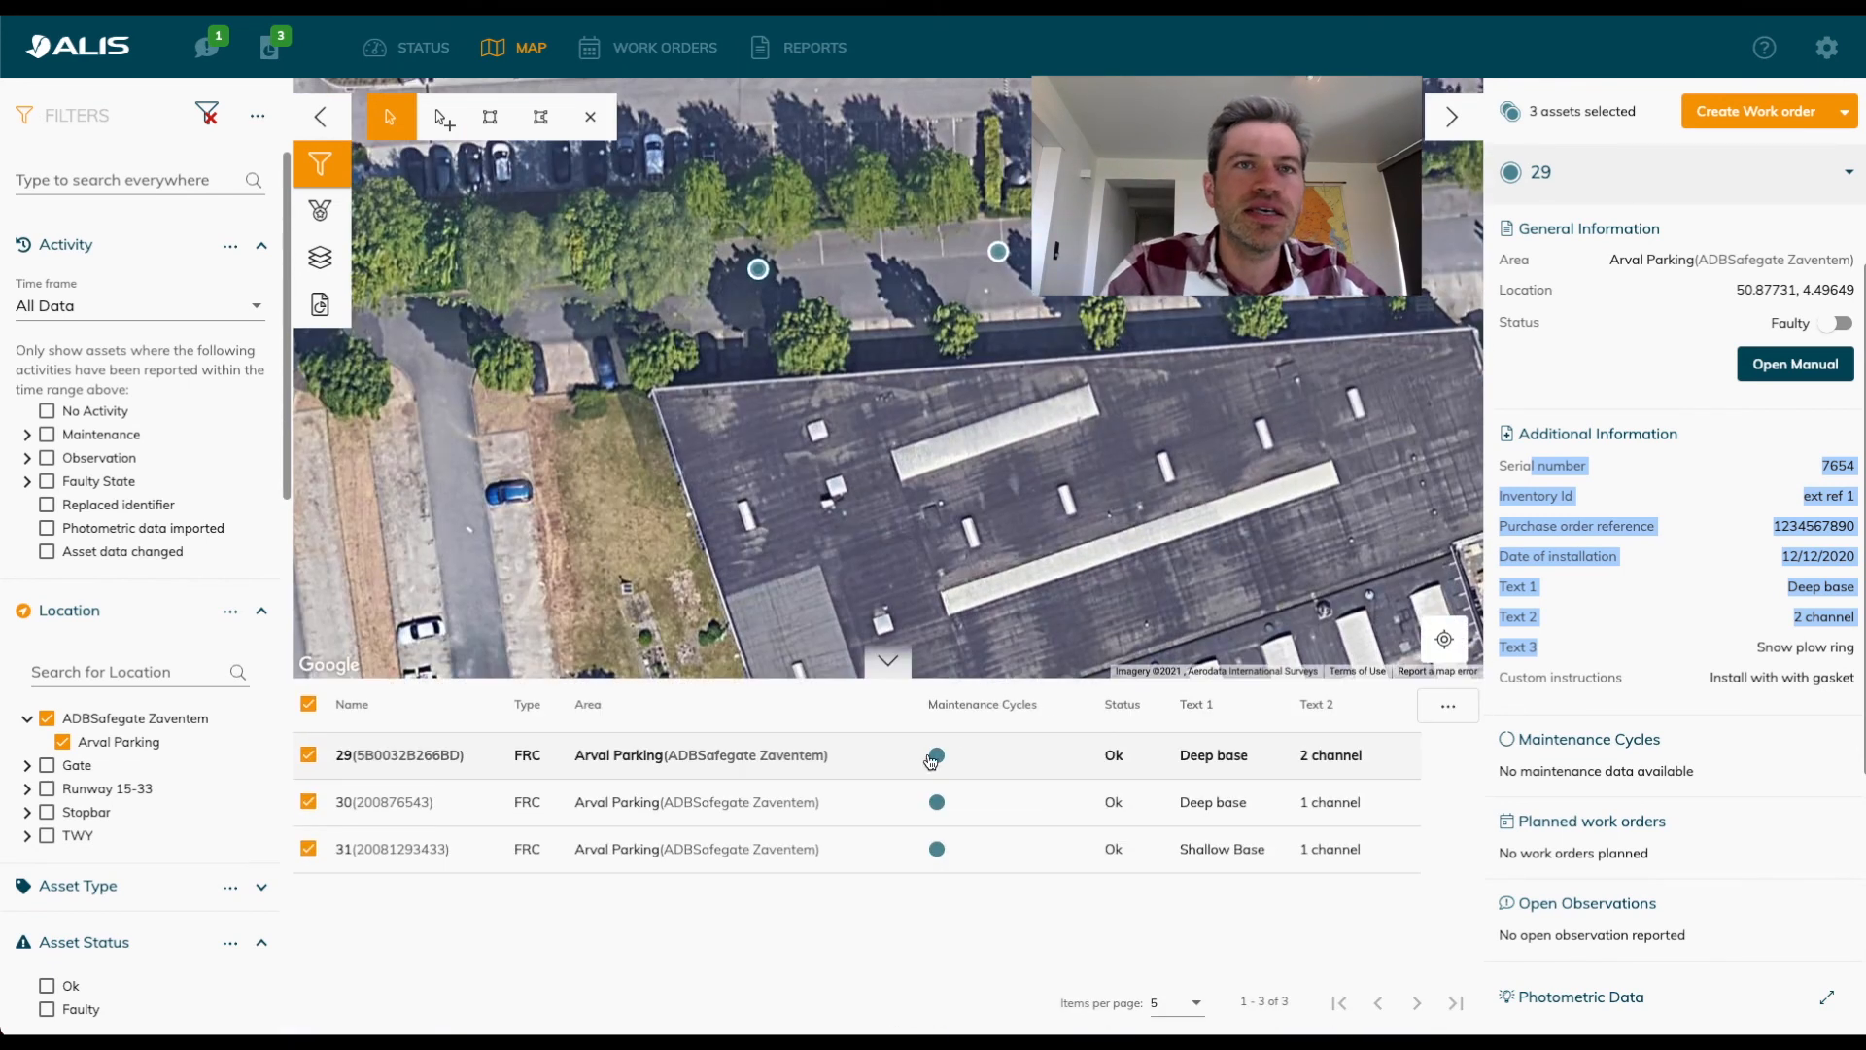
click(1450, 708)
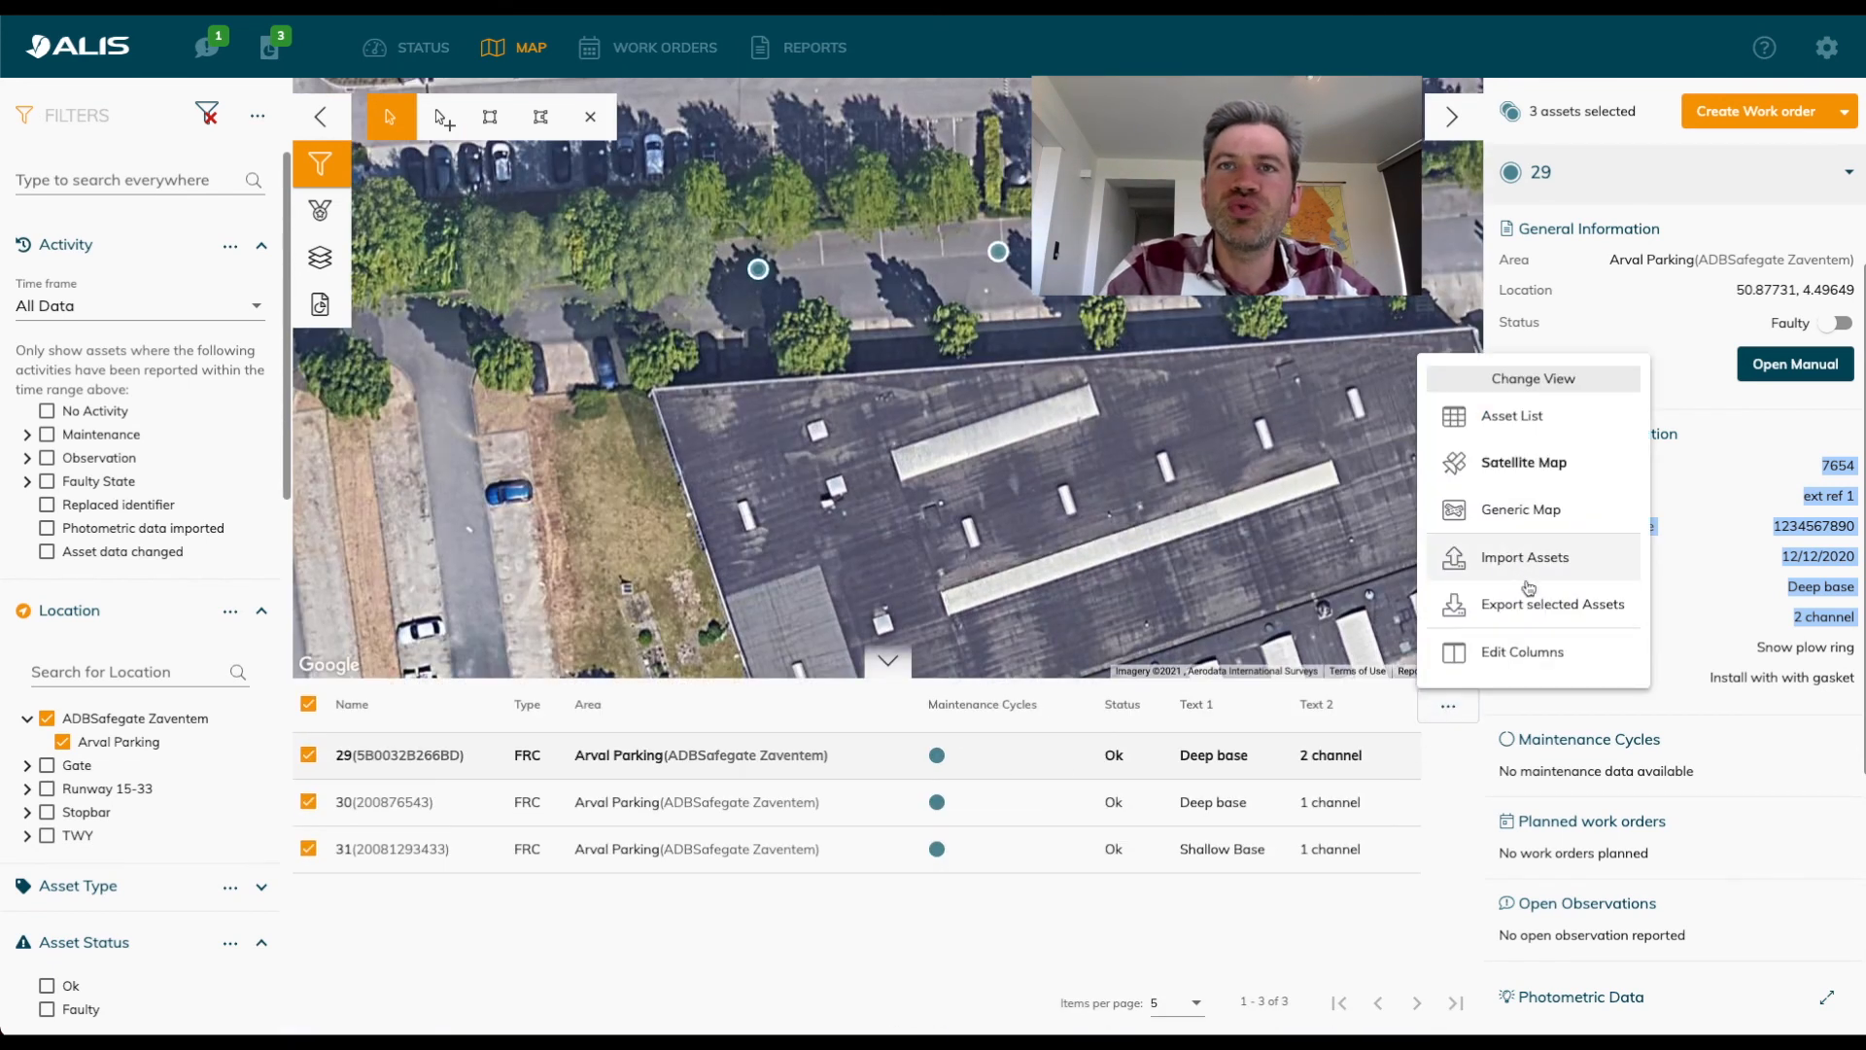
click(1522, 652)
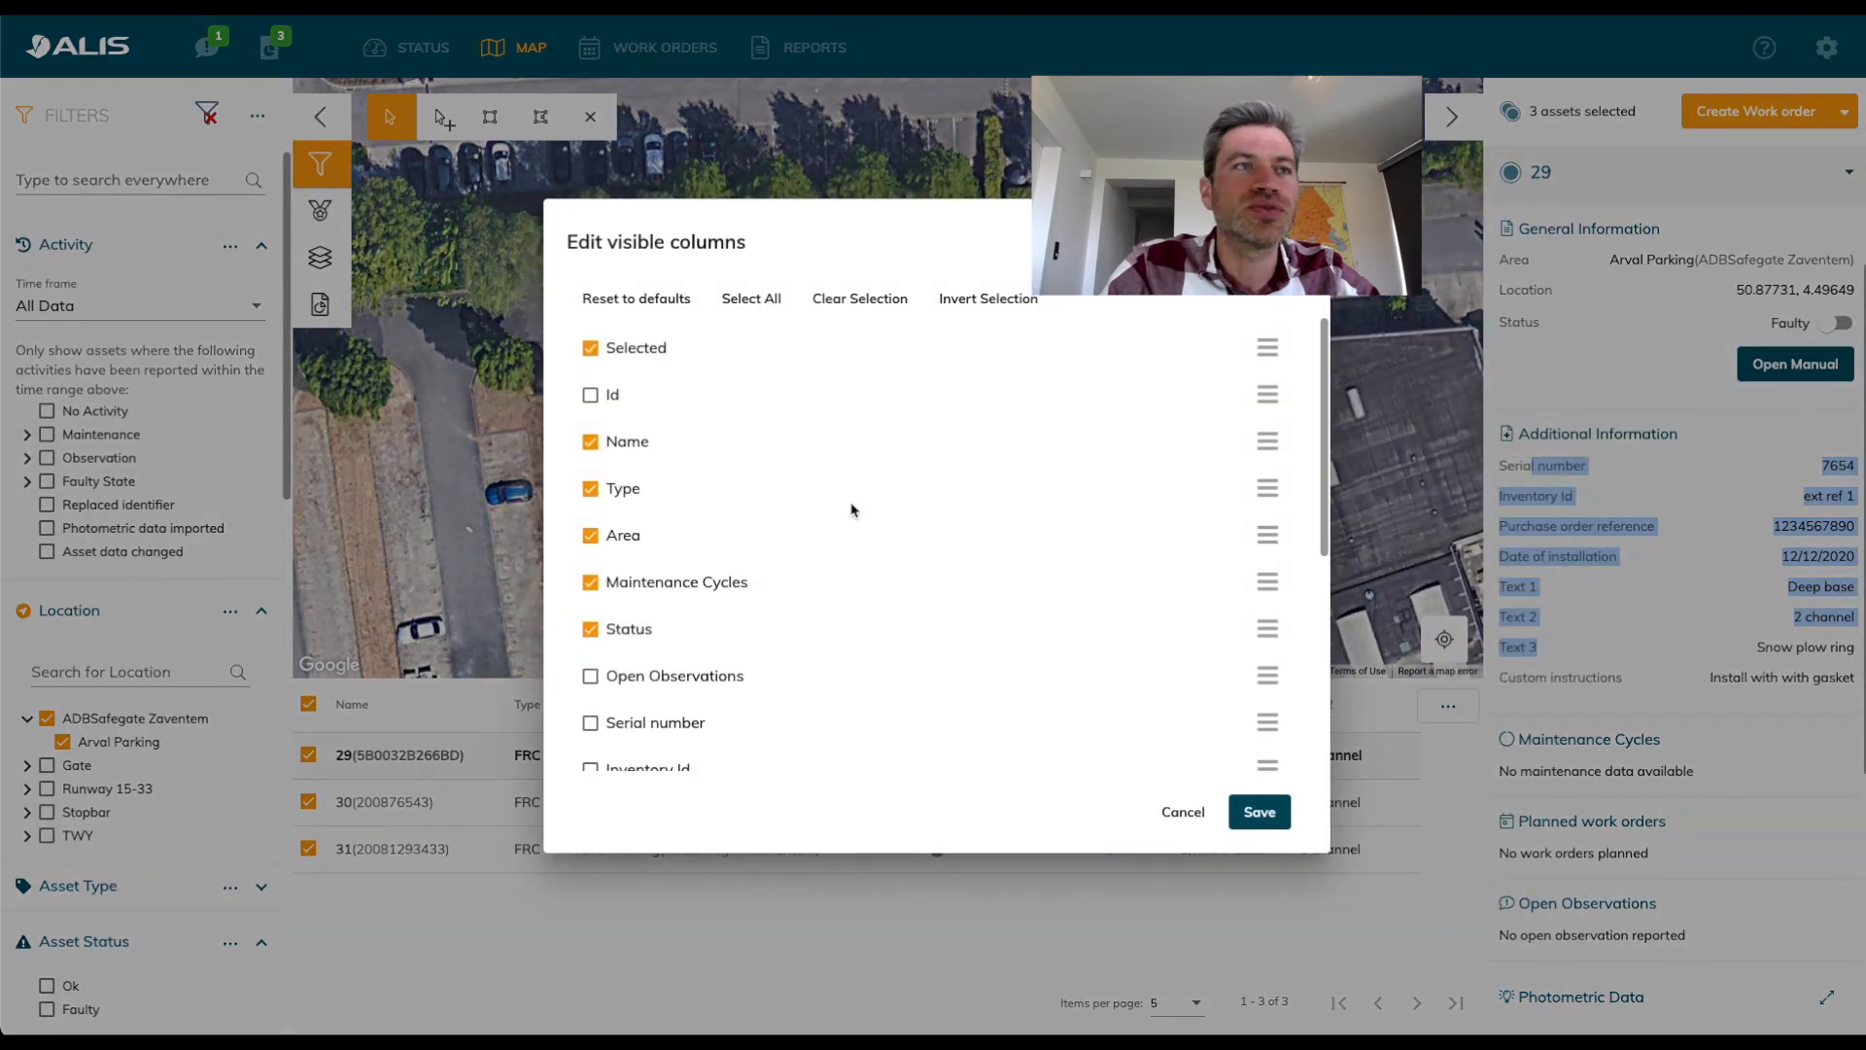
click(752, 298)
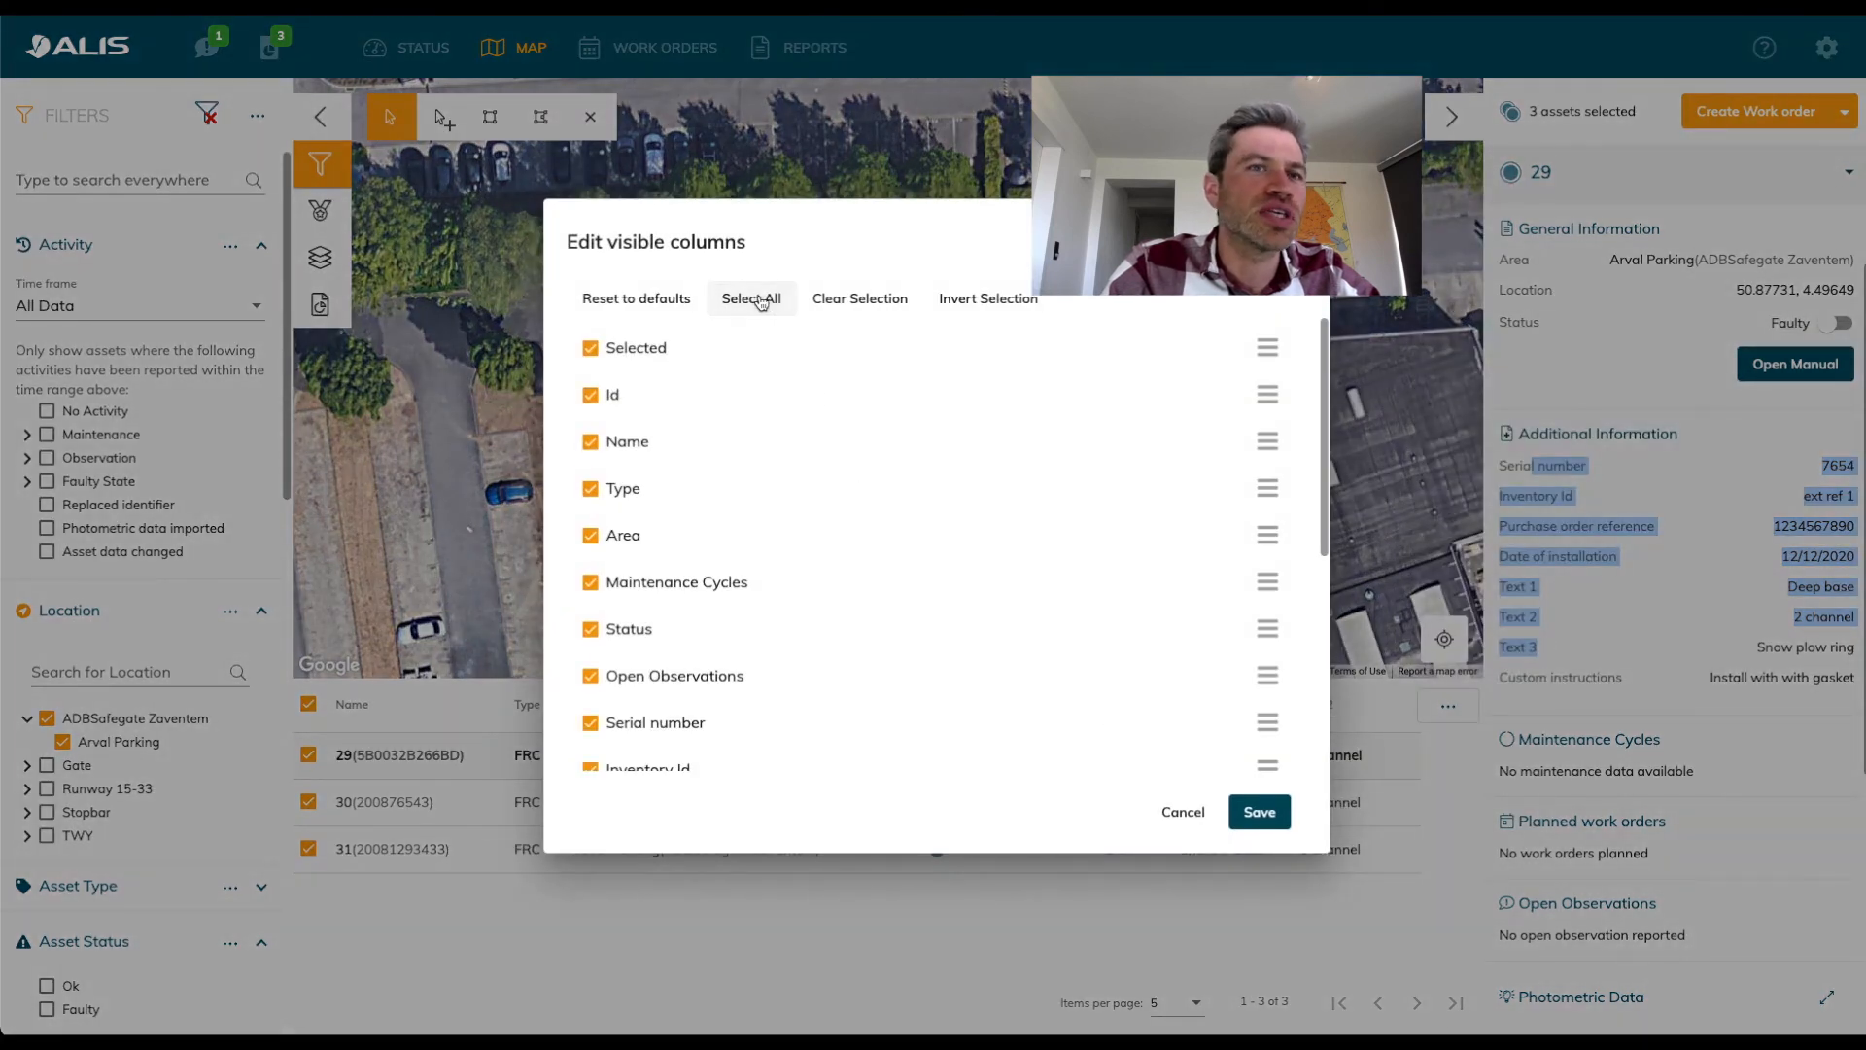
click(1260, 812)
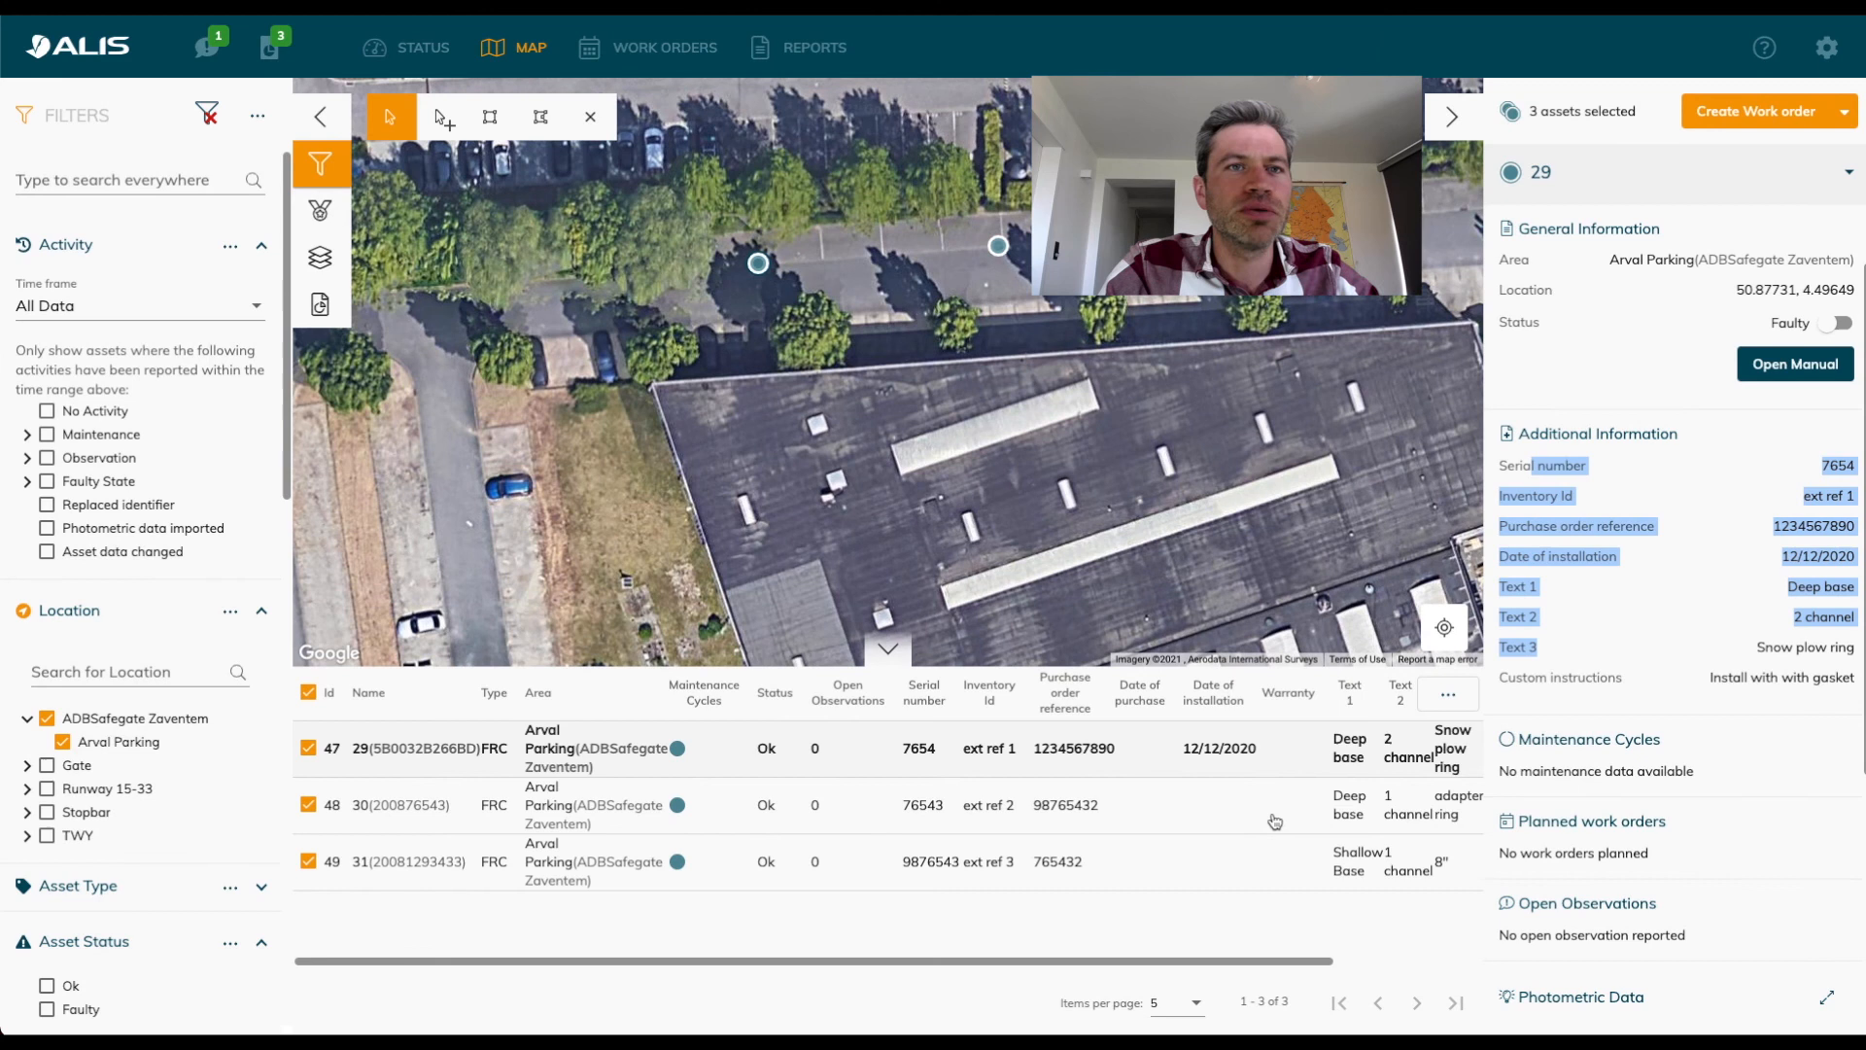
drag(965, 959, 815, 972)
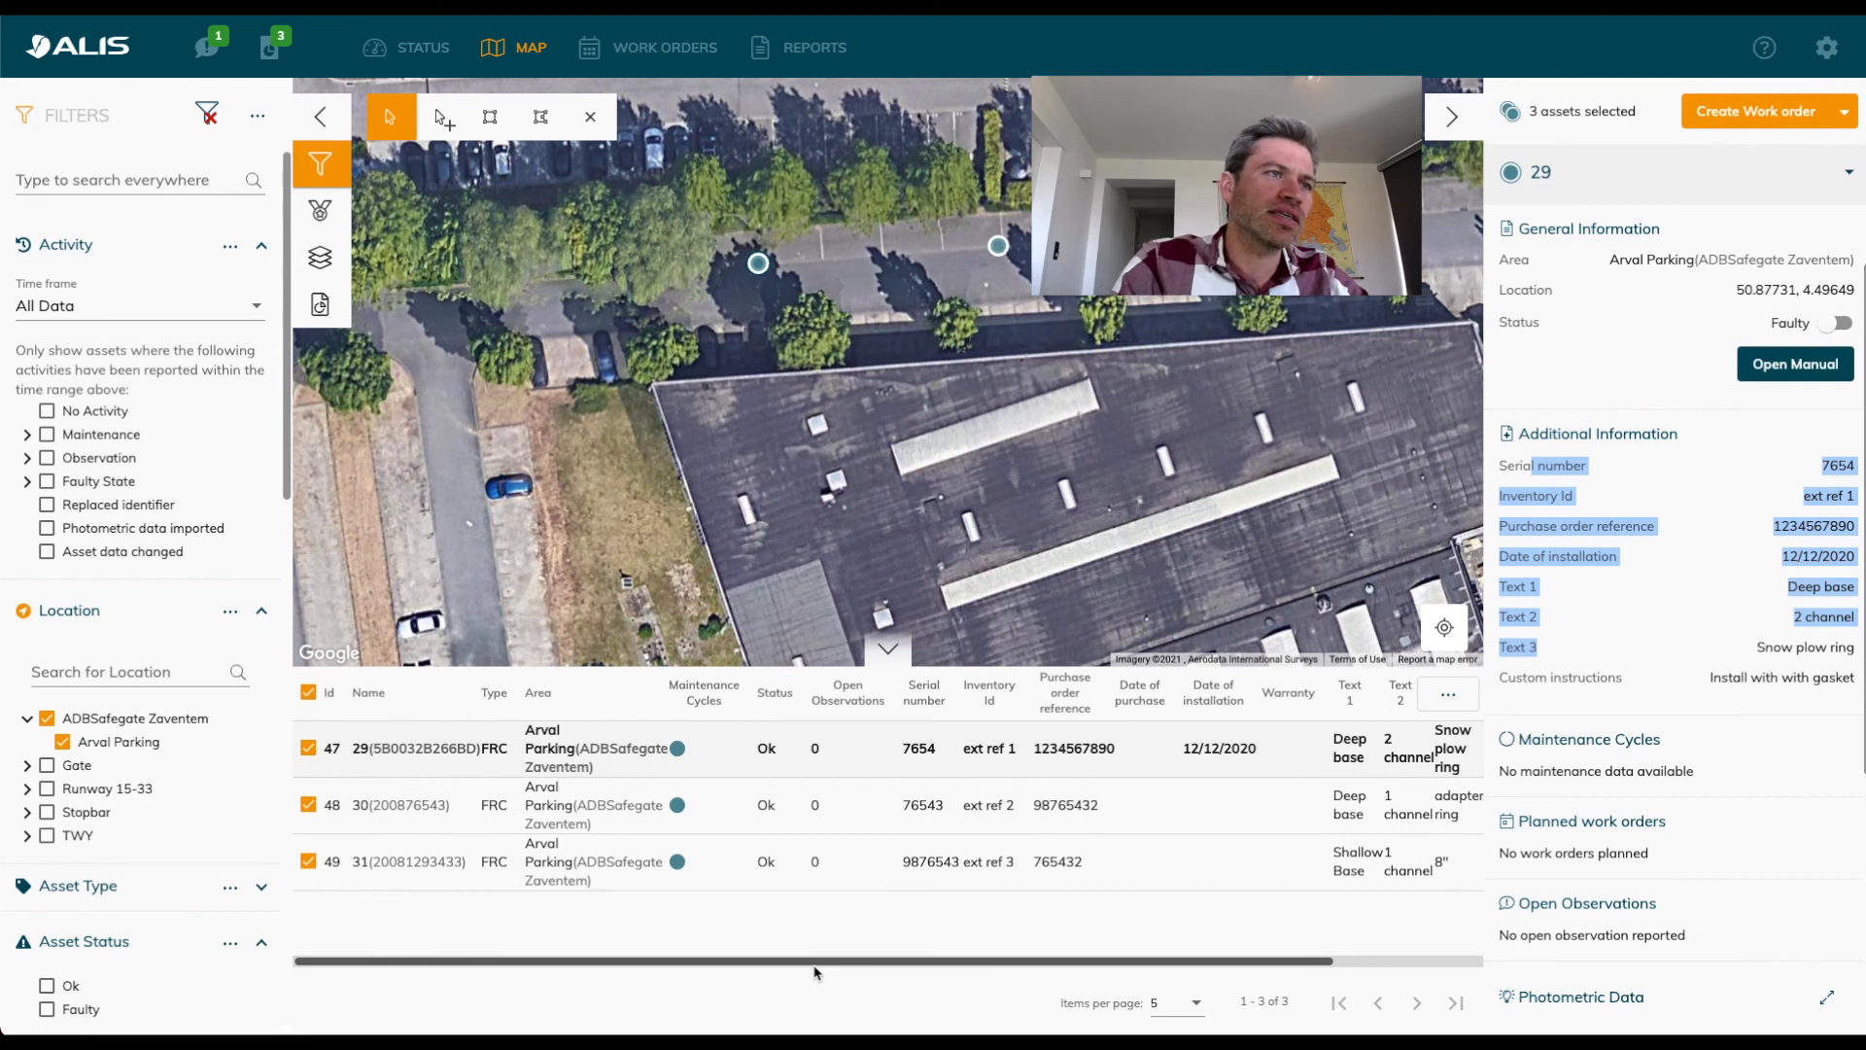
scroll(904, 982, right, 3)
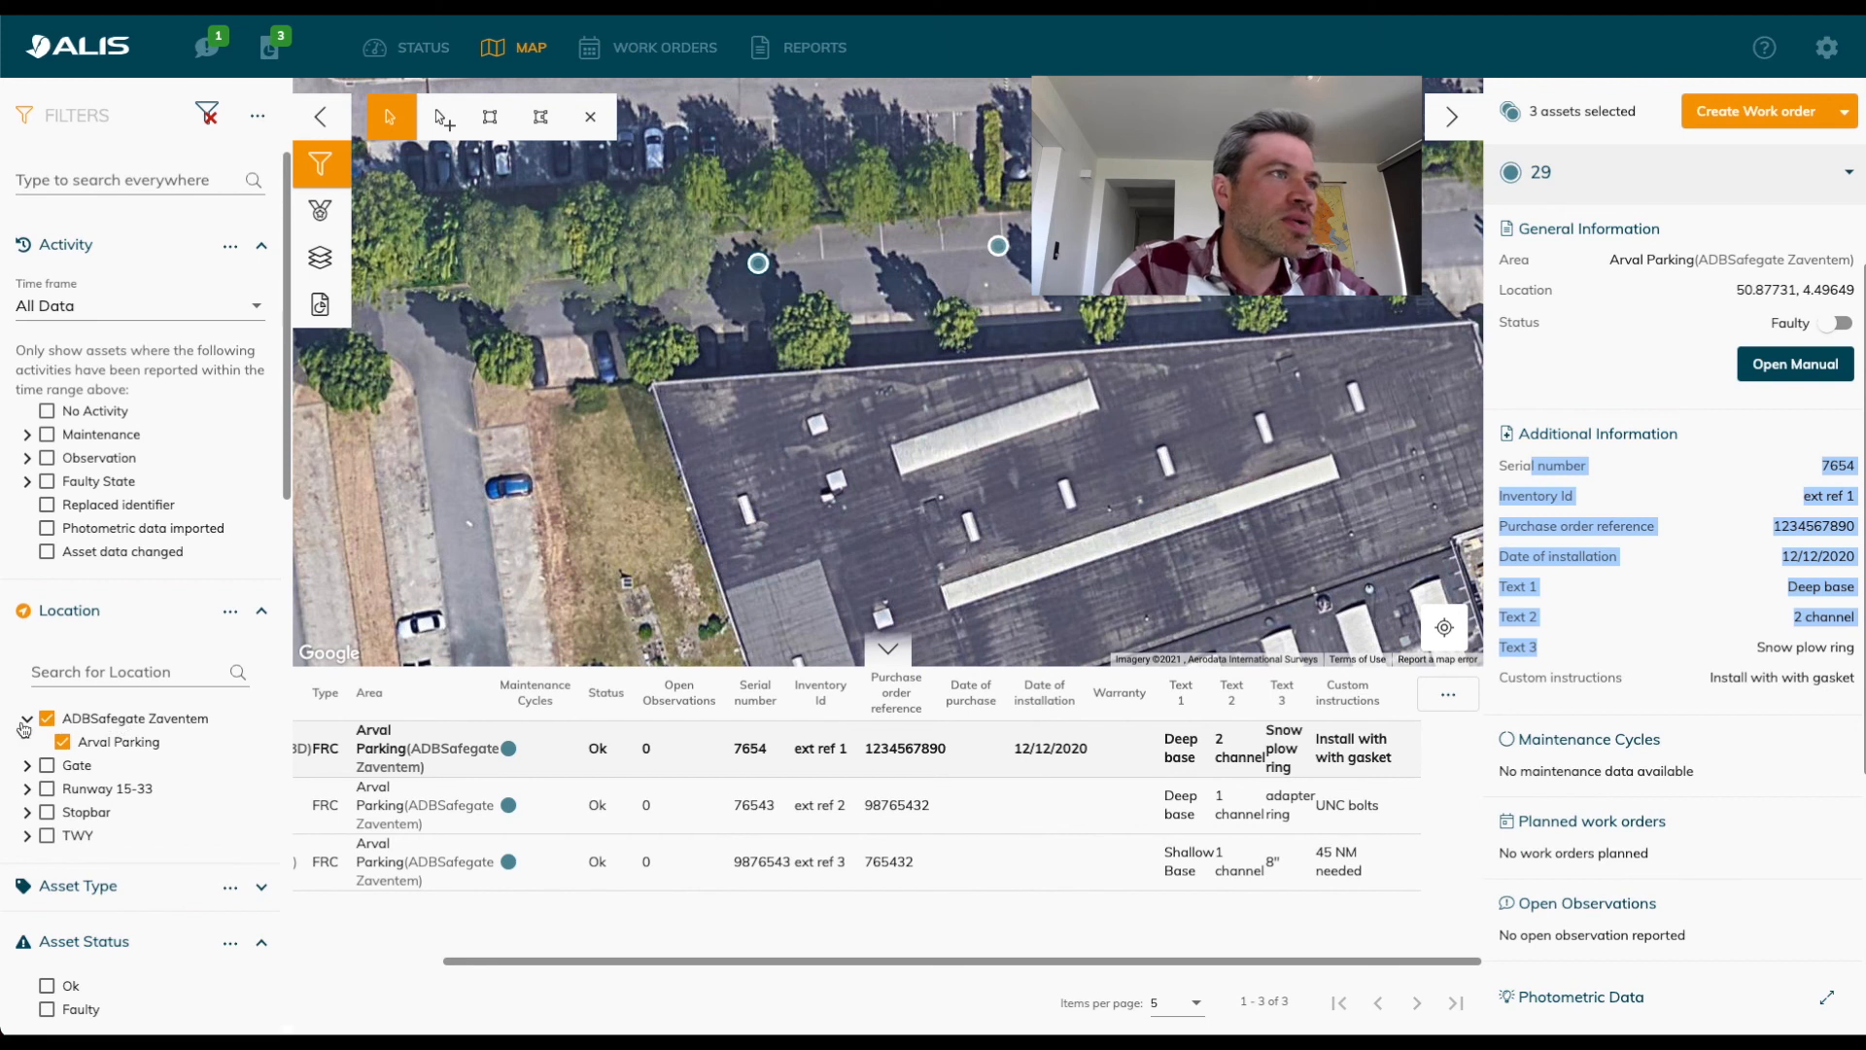
Filter the assets by the general information Inventory Id "ext ref 1" and clear that filter again.
scroll(221, 692, down, 7)
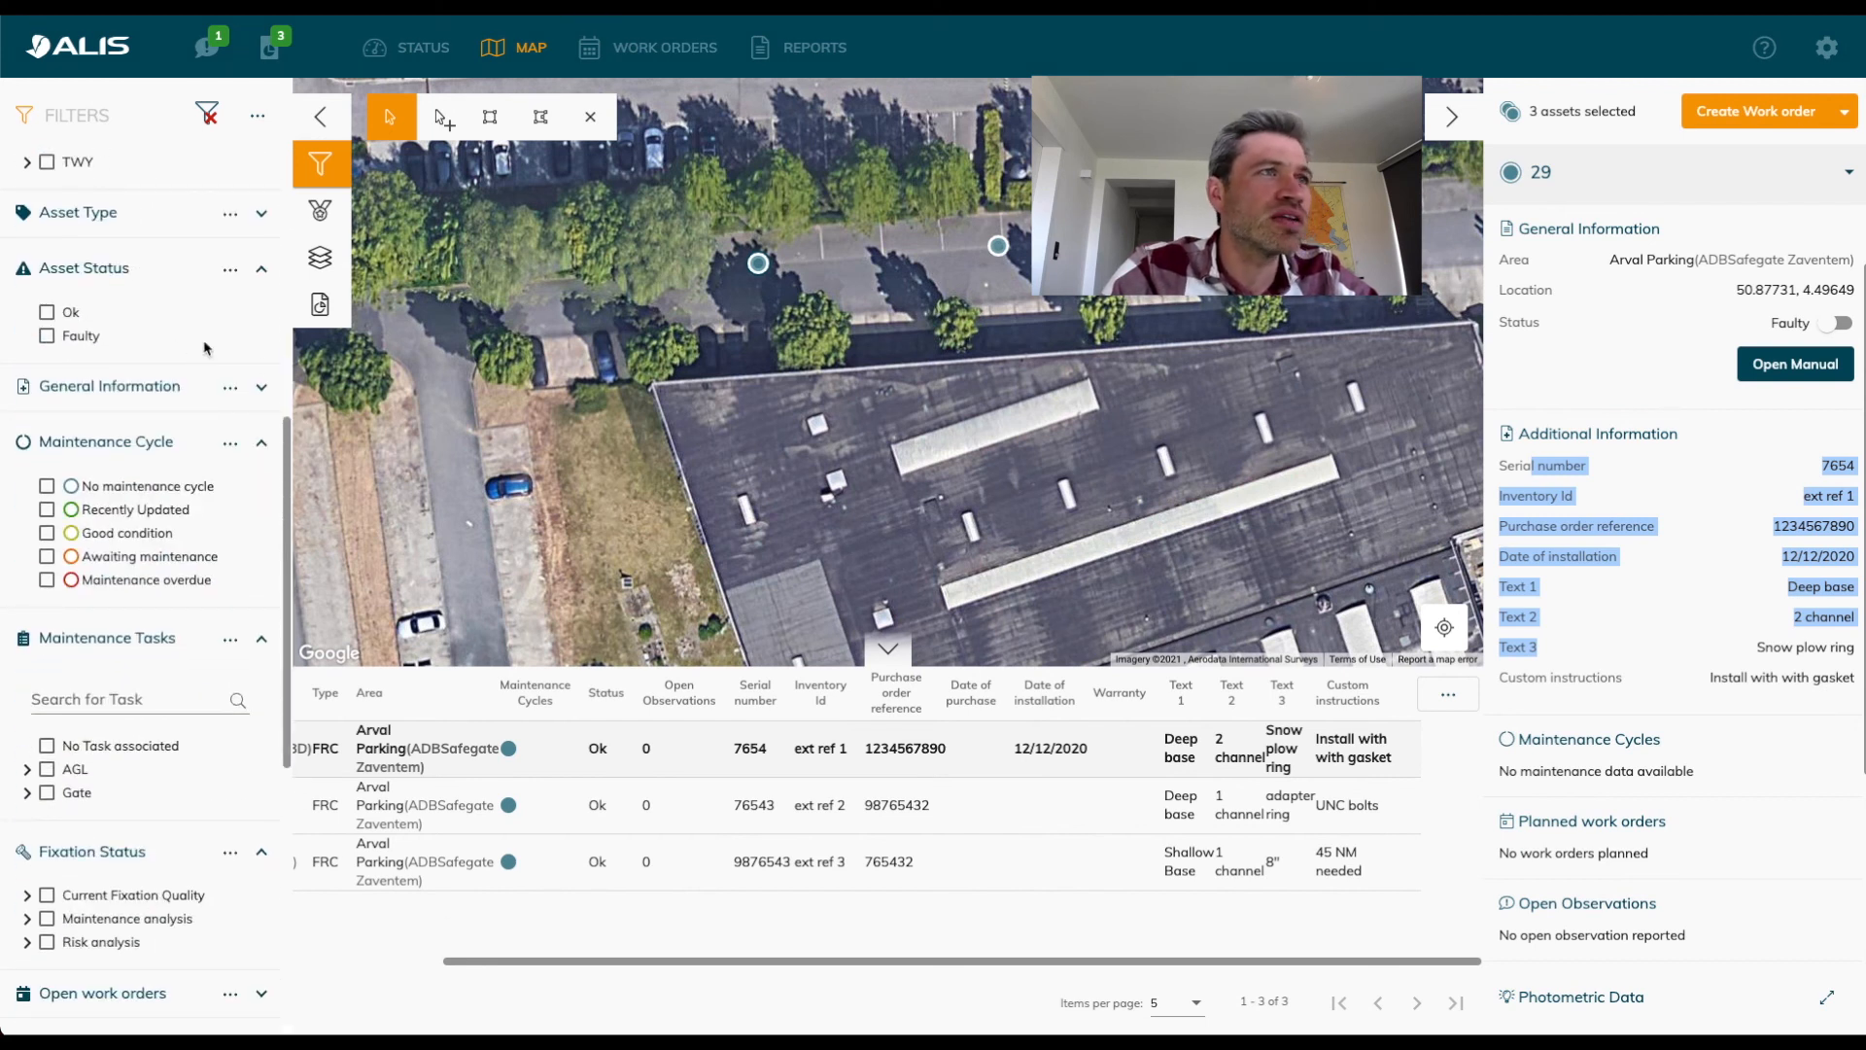
click(261, 388)
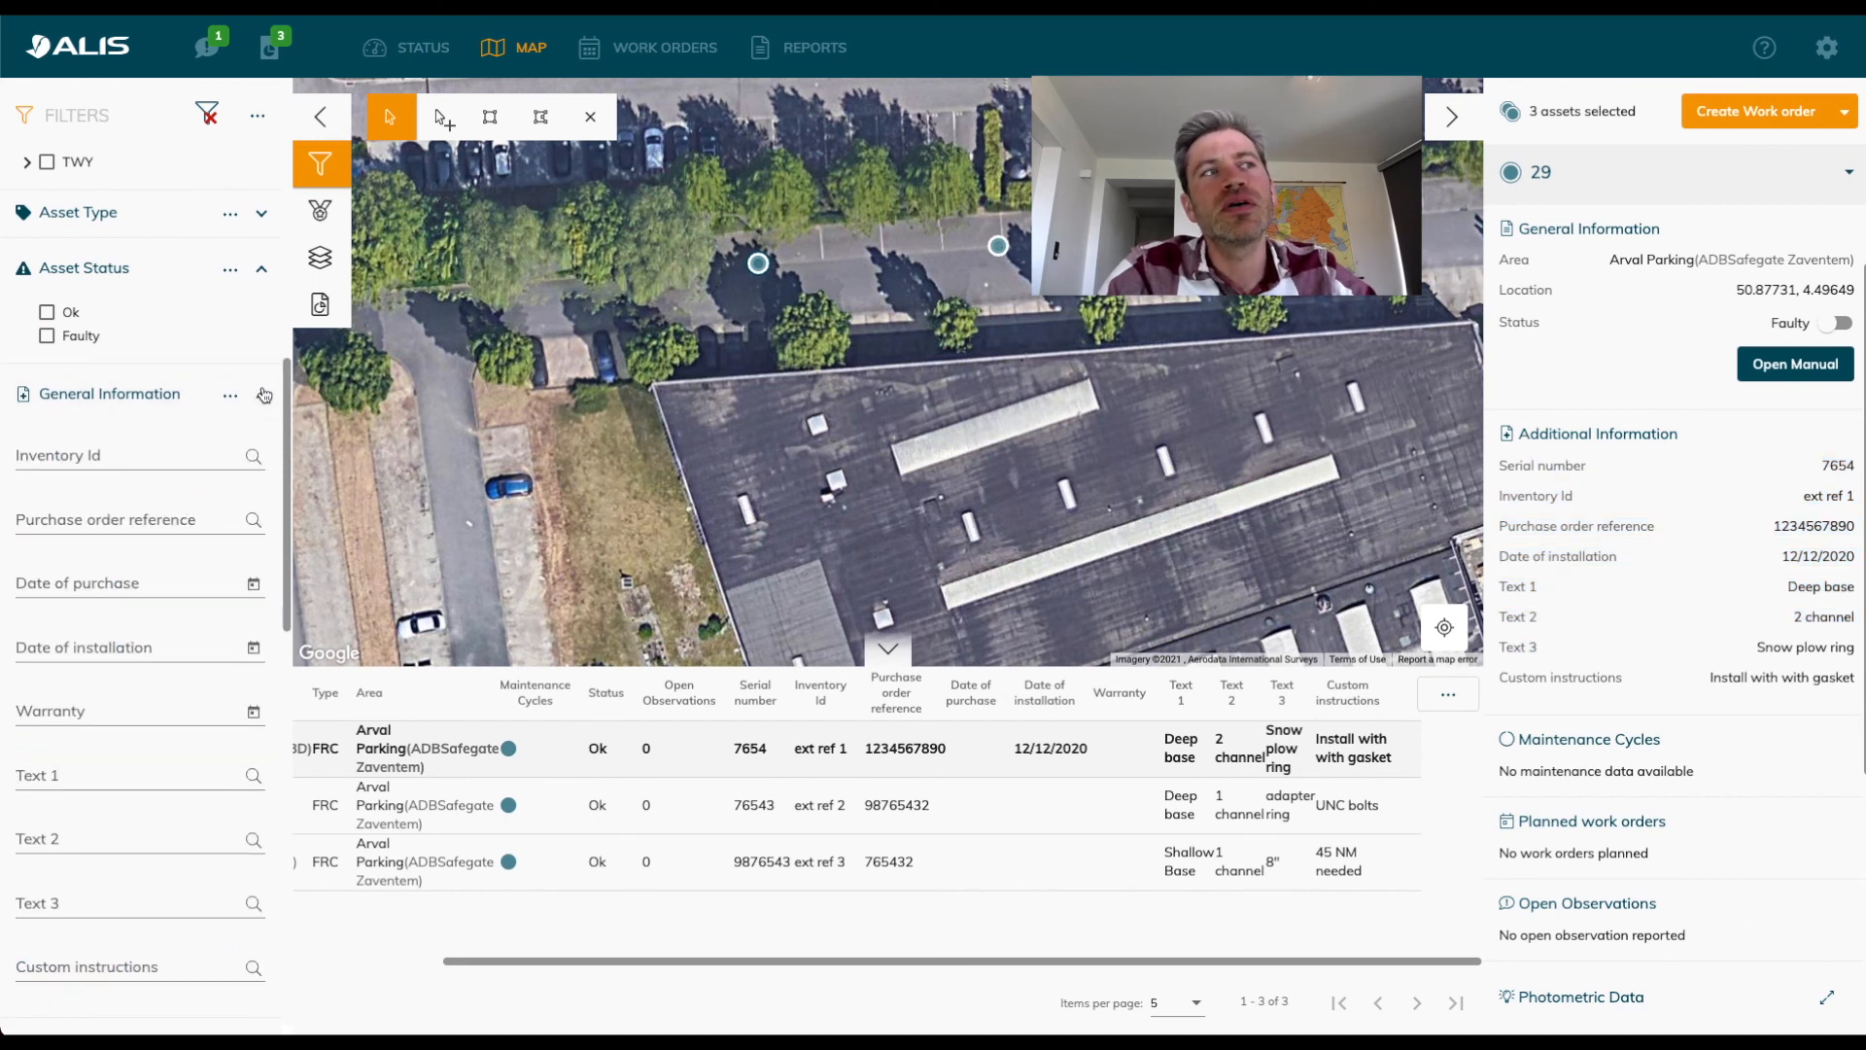
scroll(143, 638, down, 1)
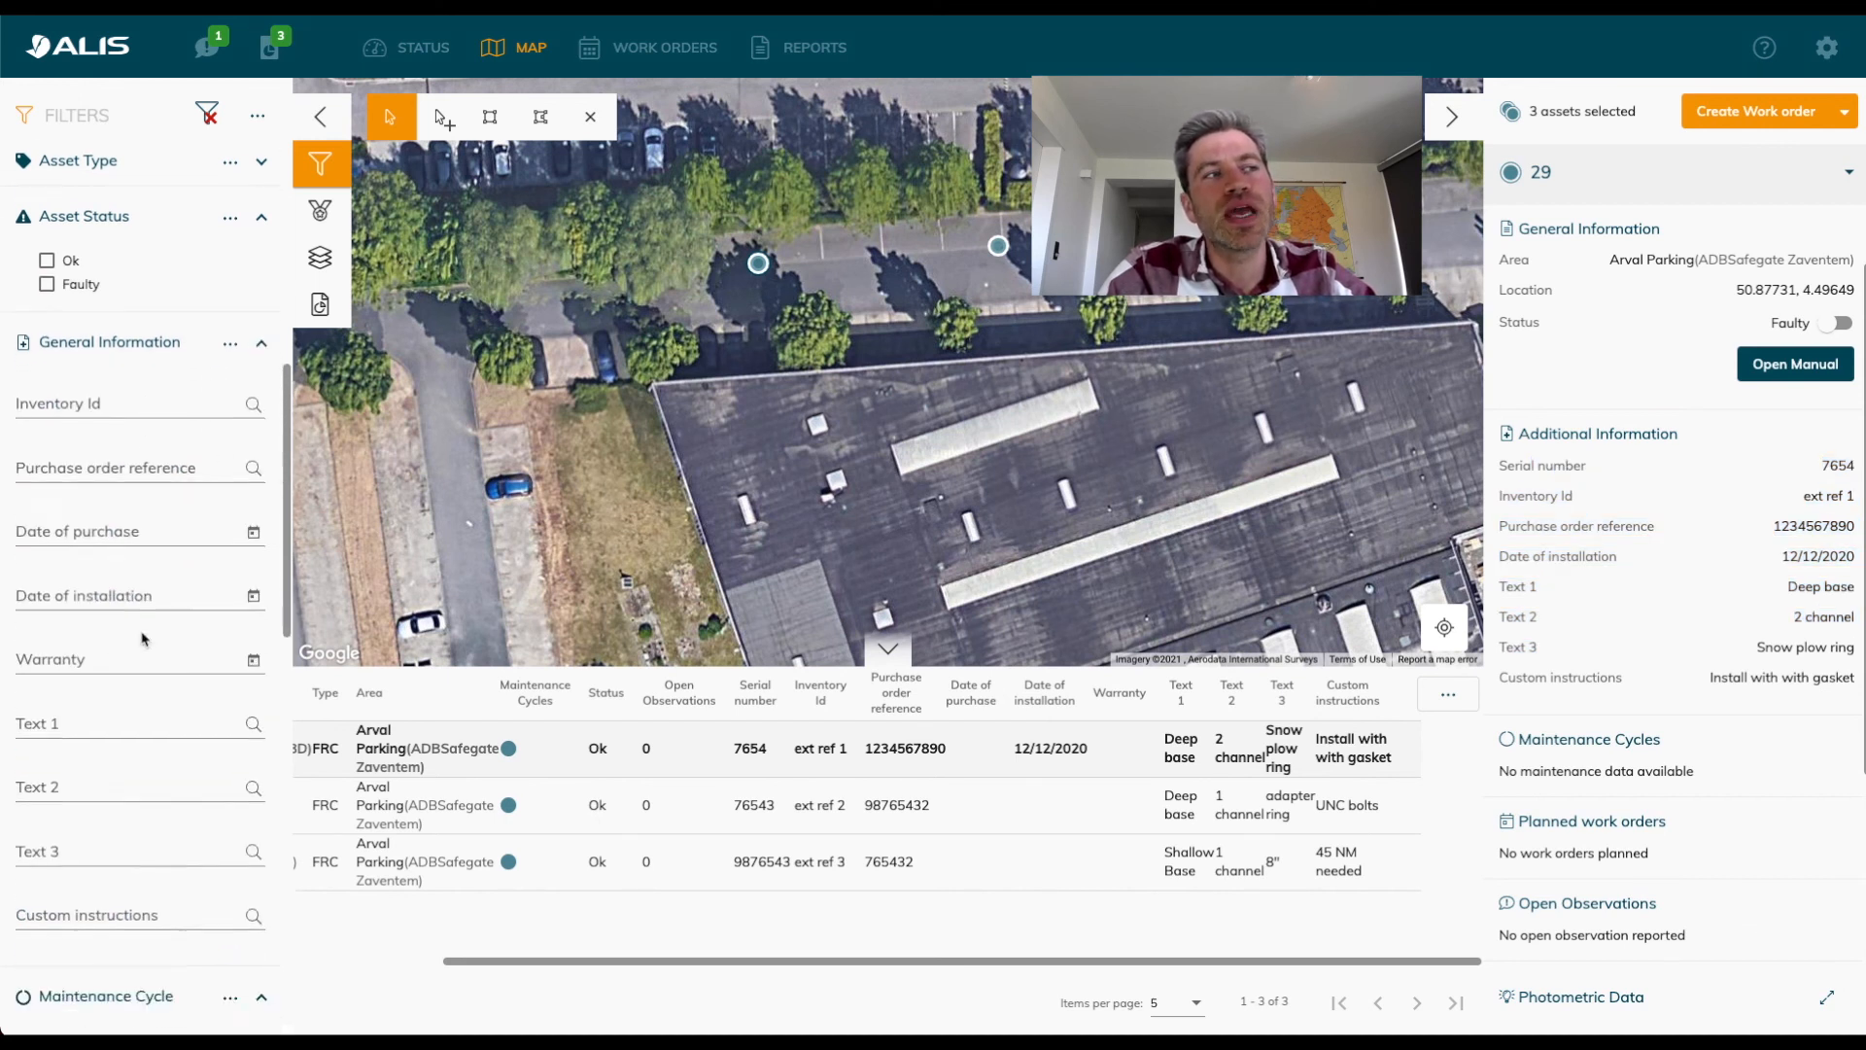
scroll(143, 639, down, 2)
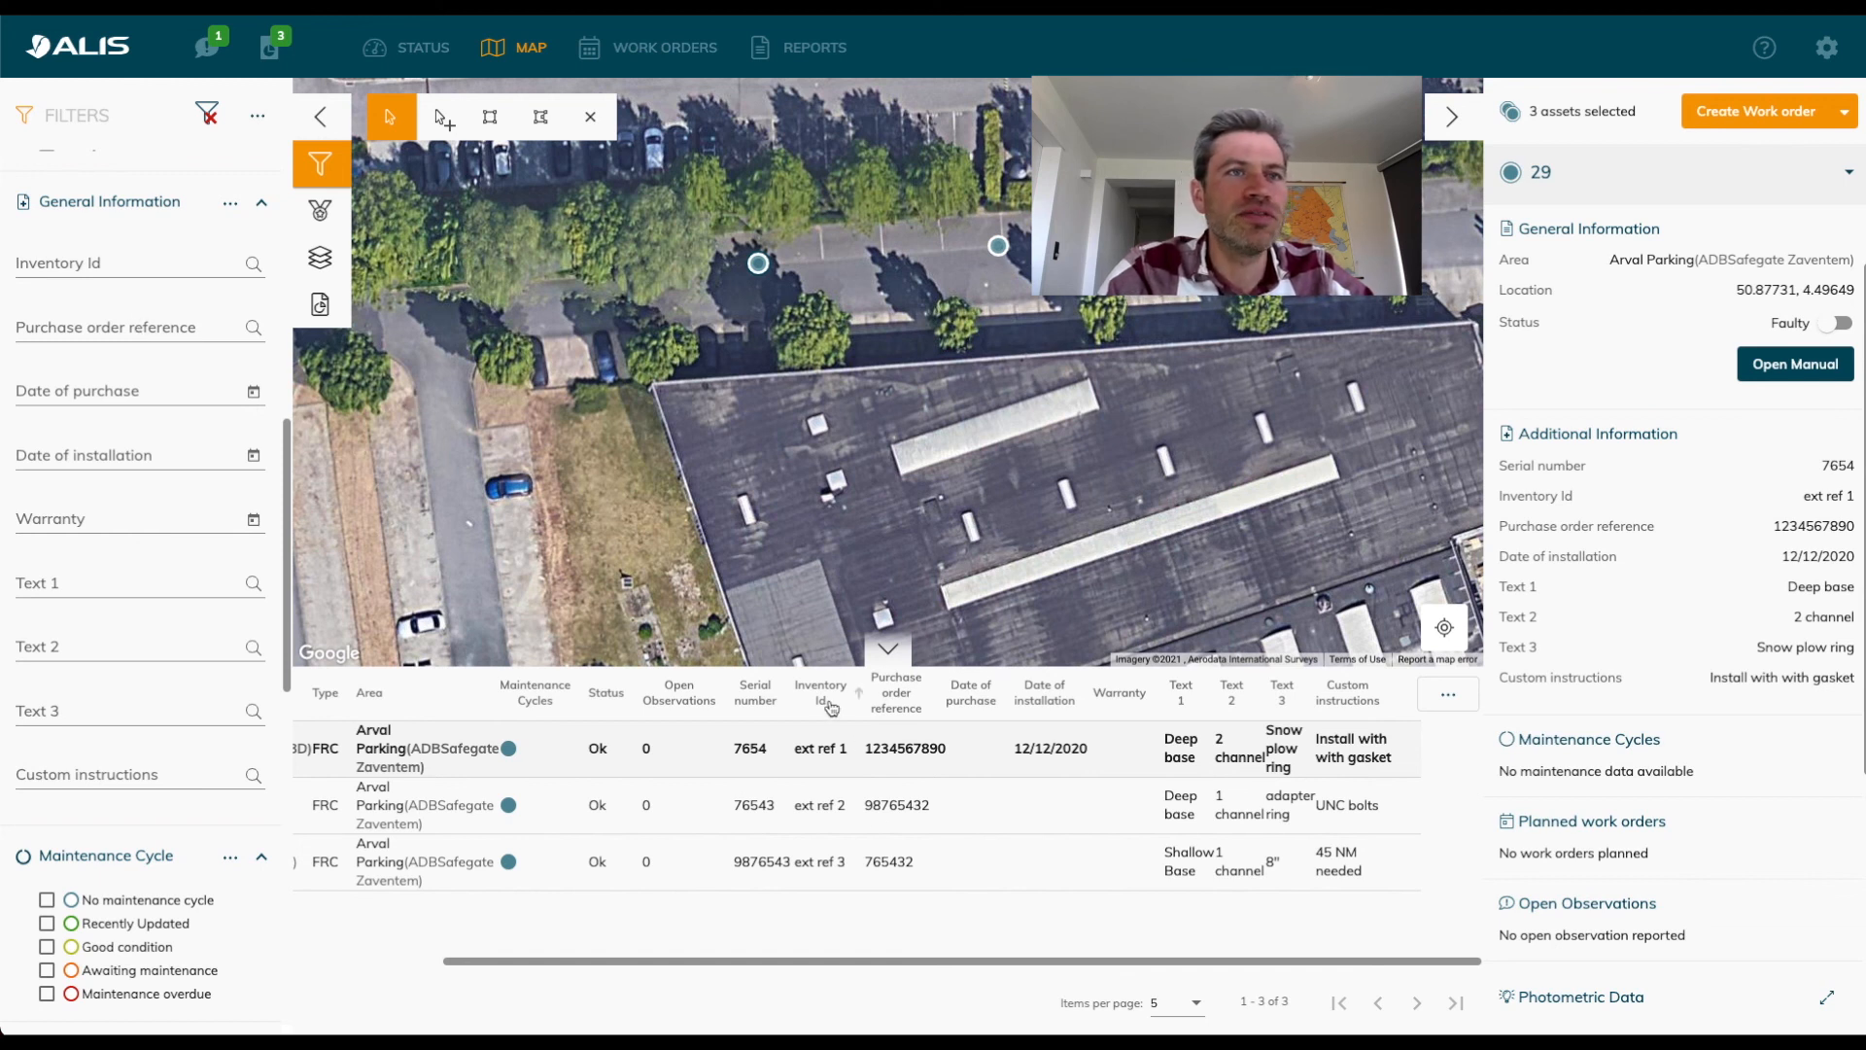
click(136, 263)
text(e)
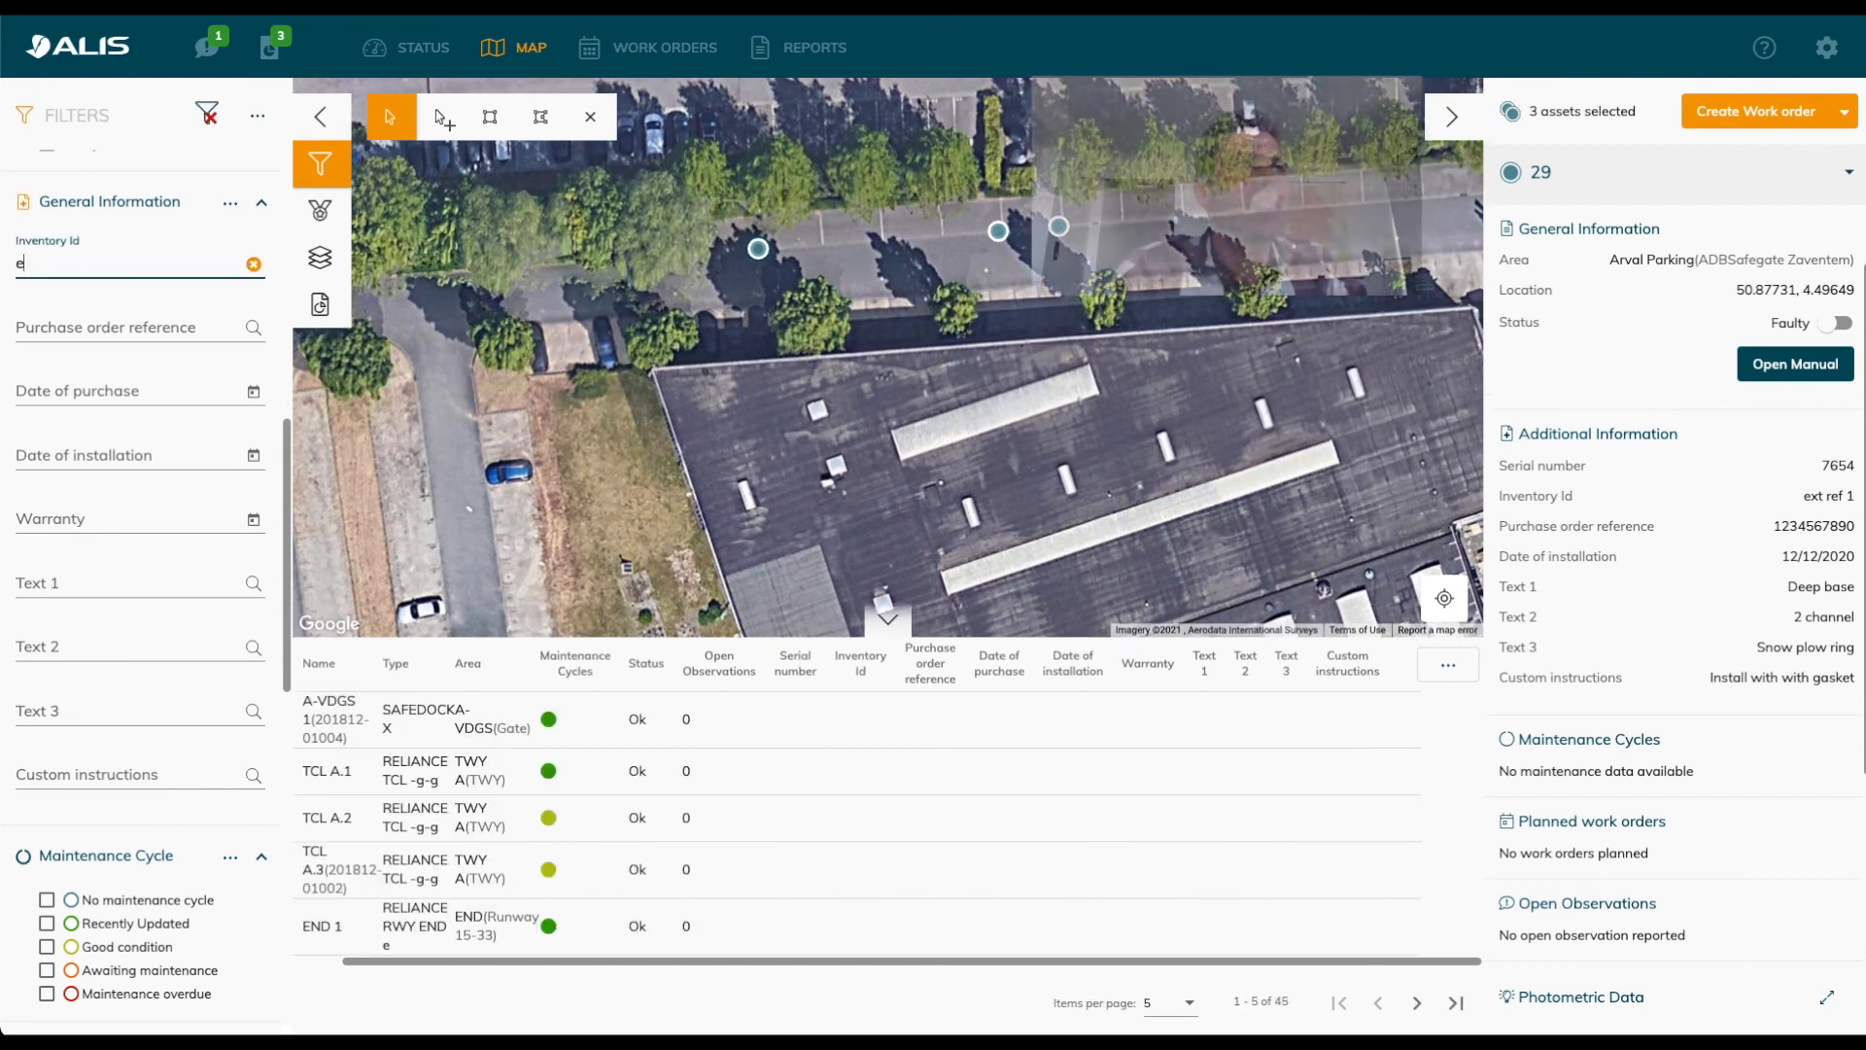
text(xt ref 1)
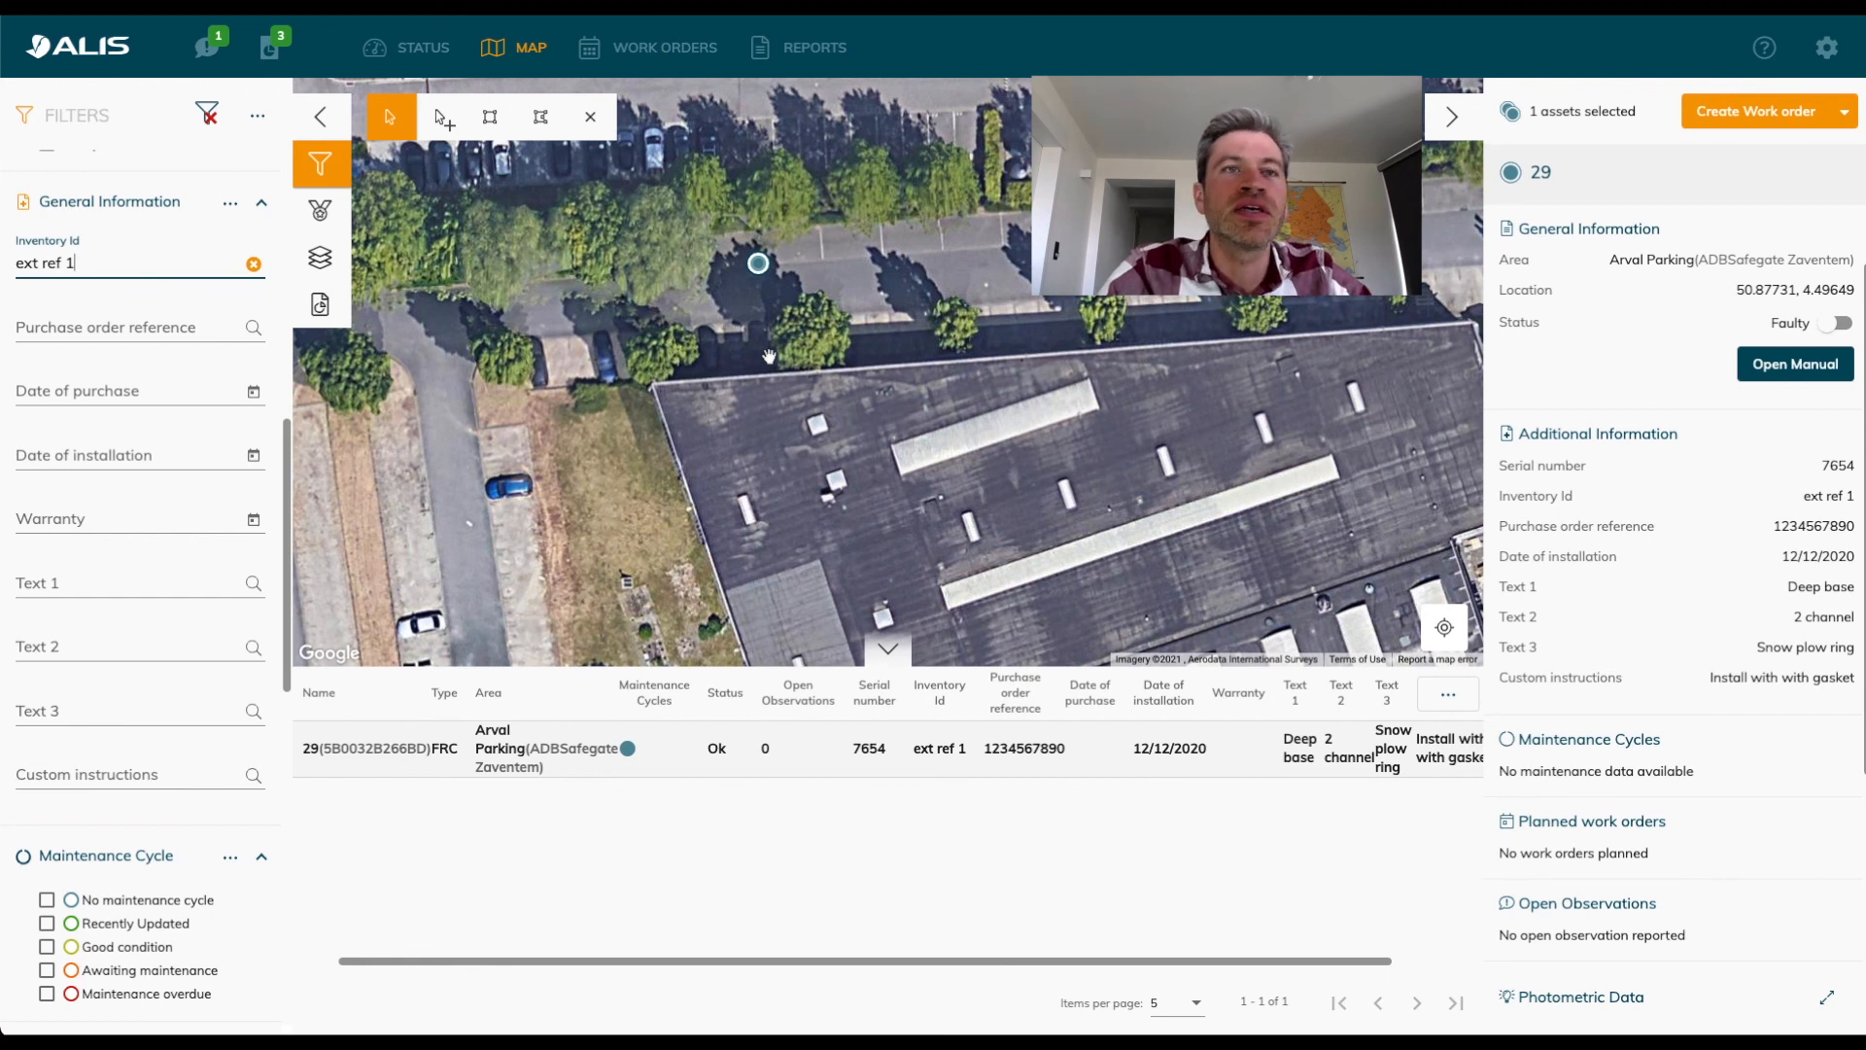
scroll(767, 356, down, 2)
click(253, 263)
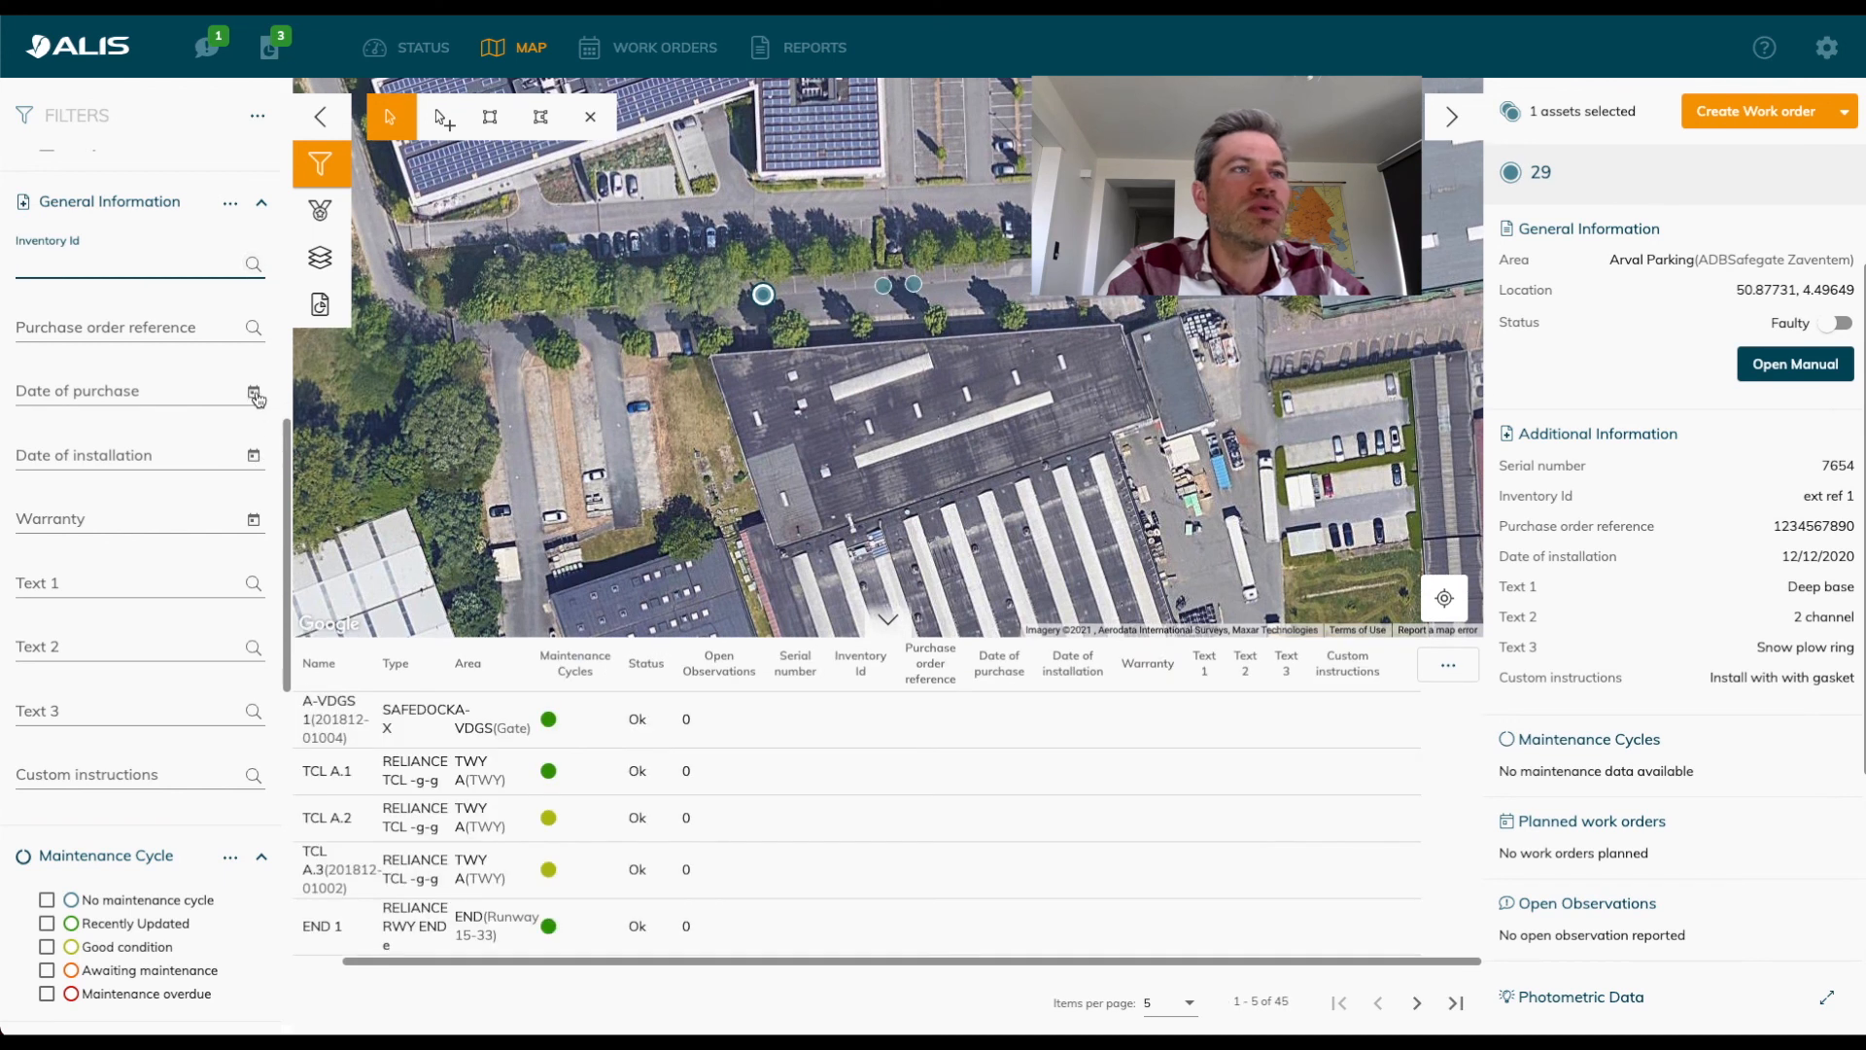
Try filtering the assets by a date of purchase from 22/04/2021 to 19/06/2021, and clear the filter.
click(883, 285)
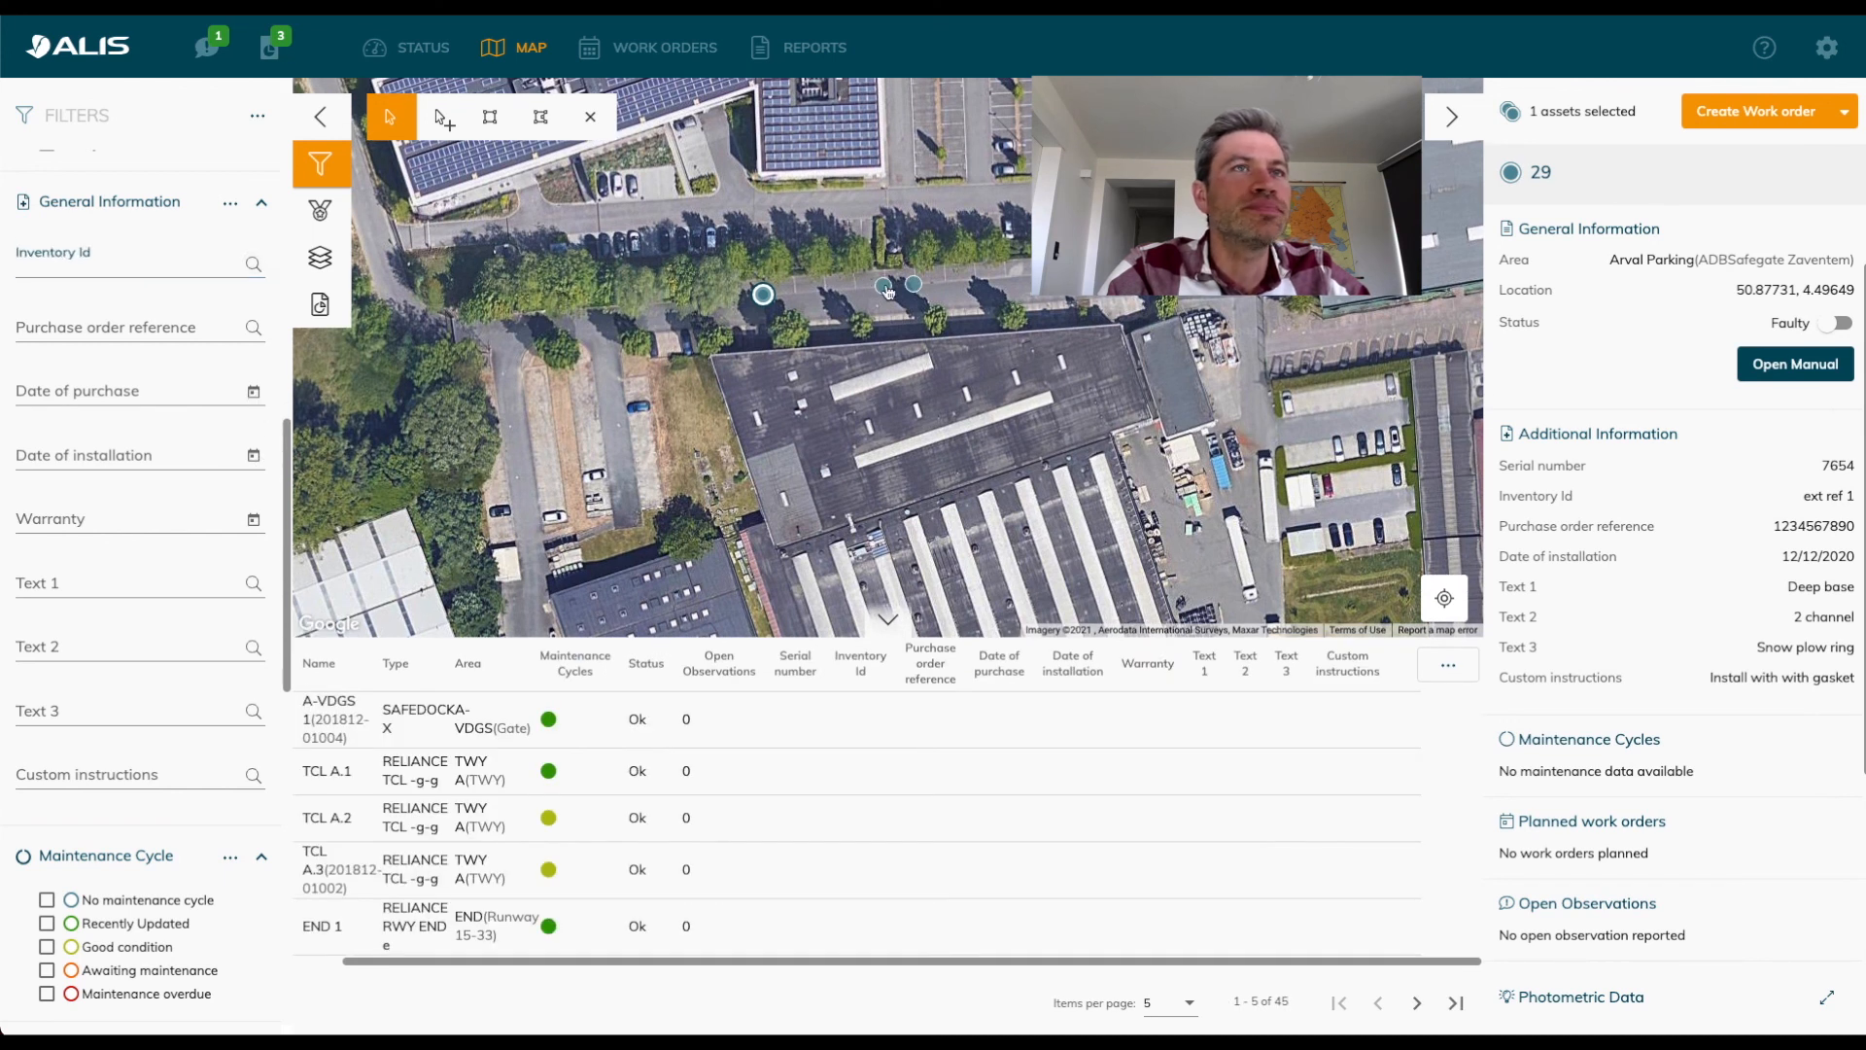
click(255, 393)
click(201, 648)
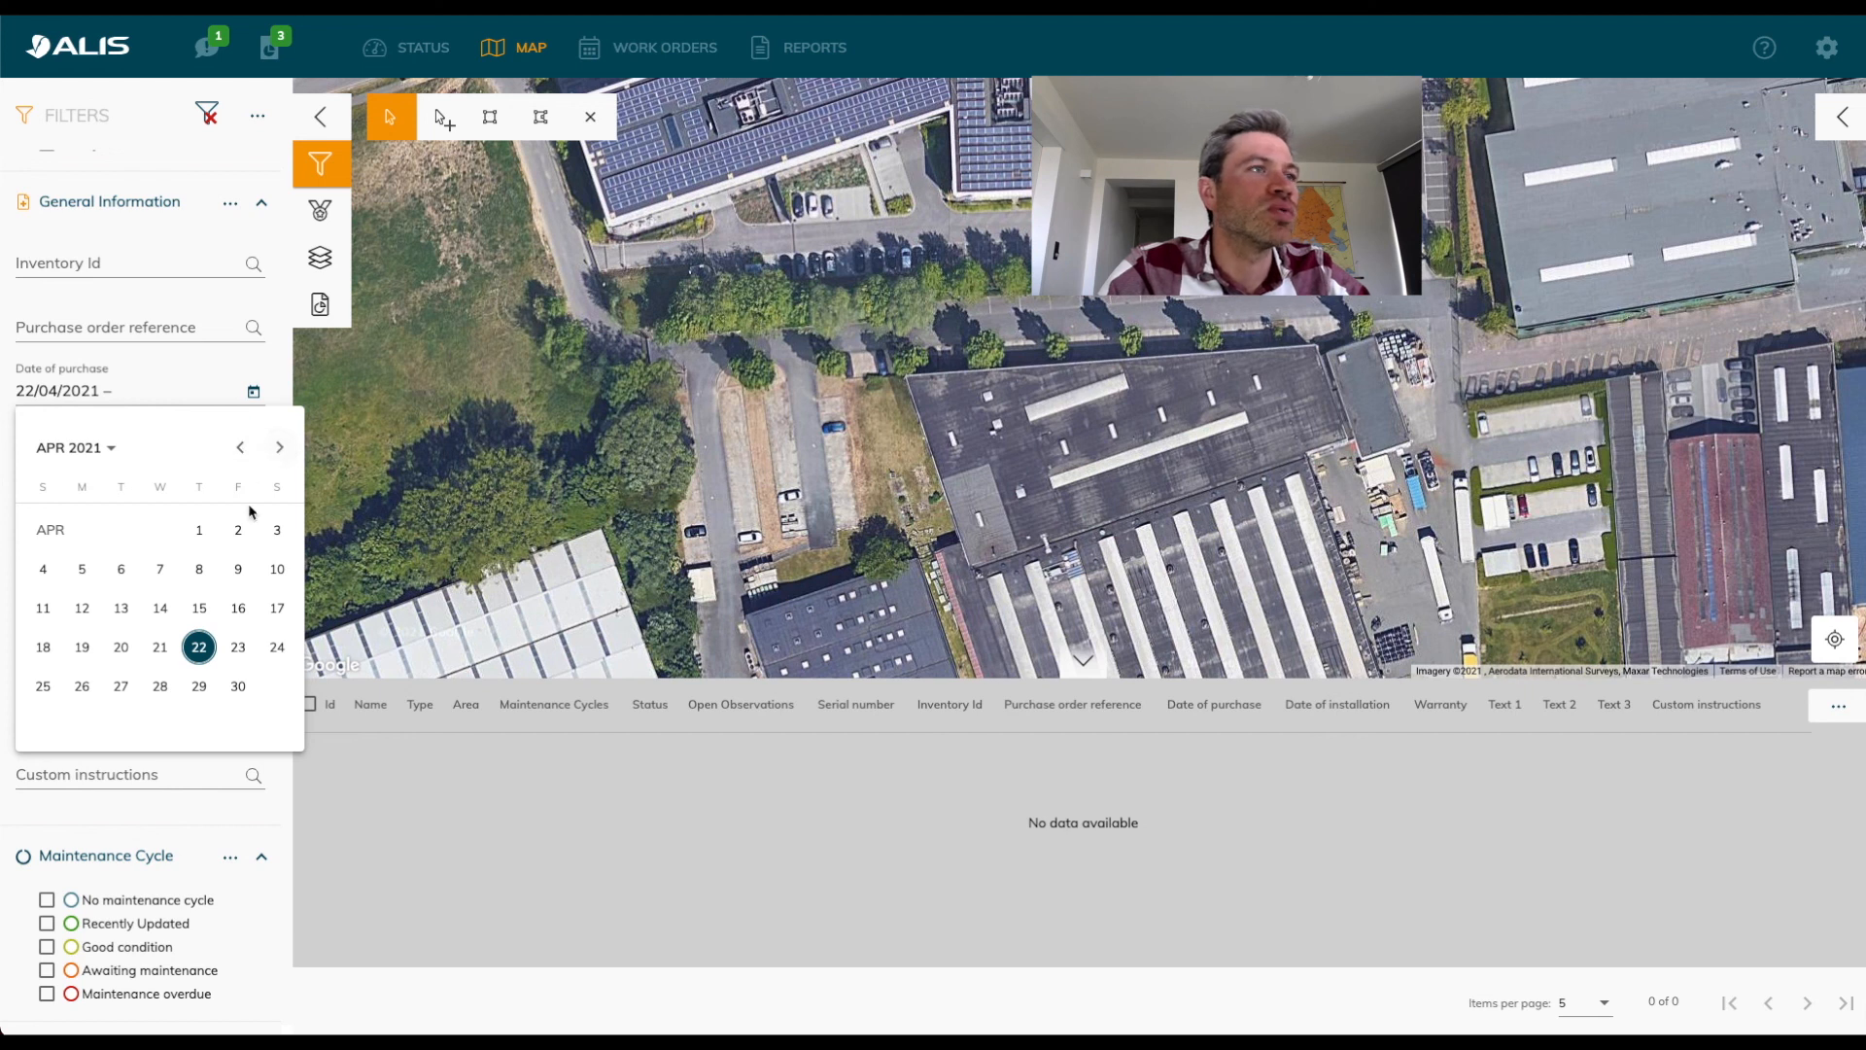
click(279, 447)
click(279, 447)
click(276, 649)
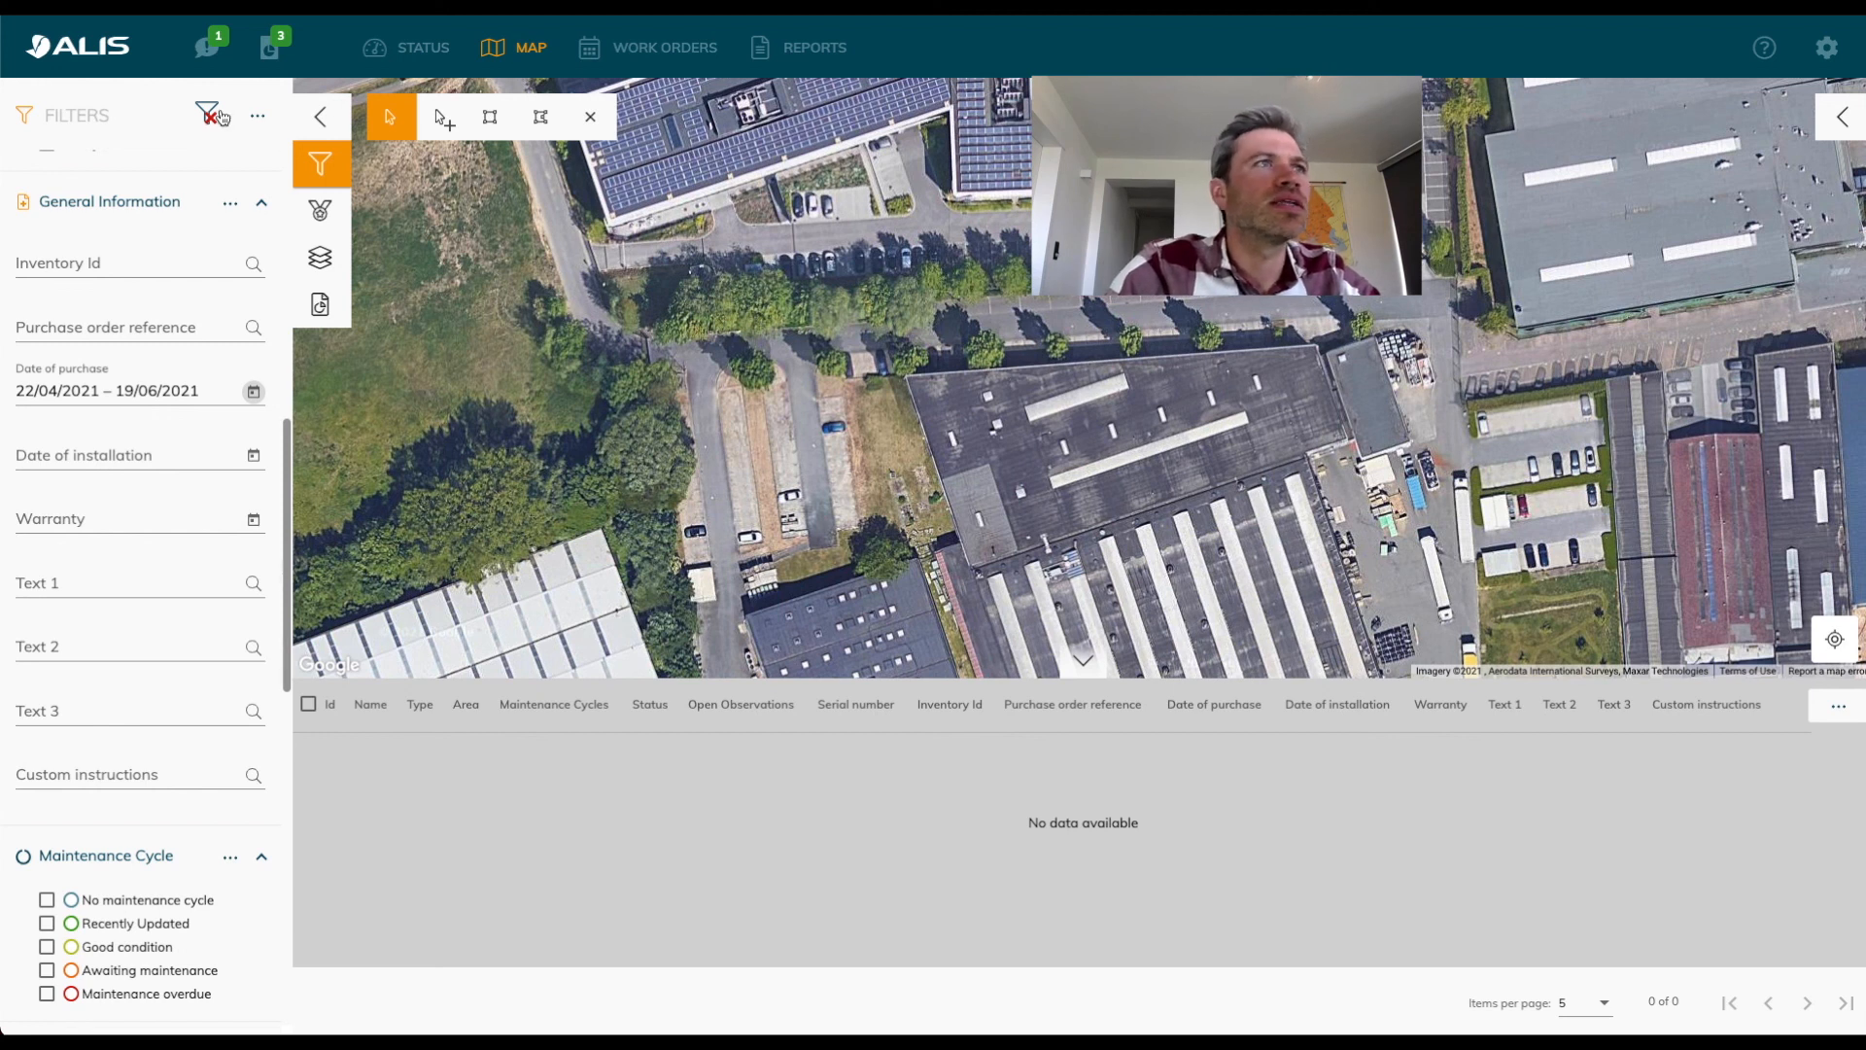
click(208, 113)
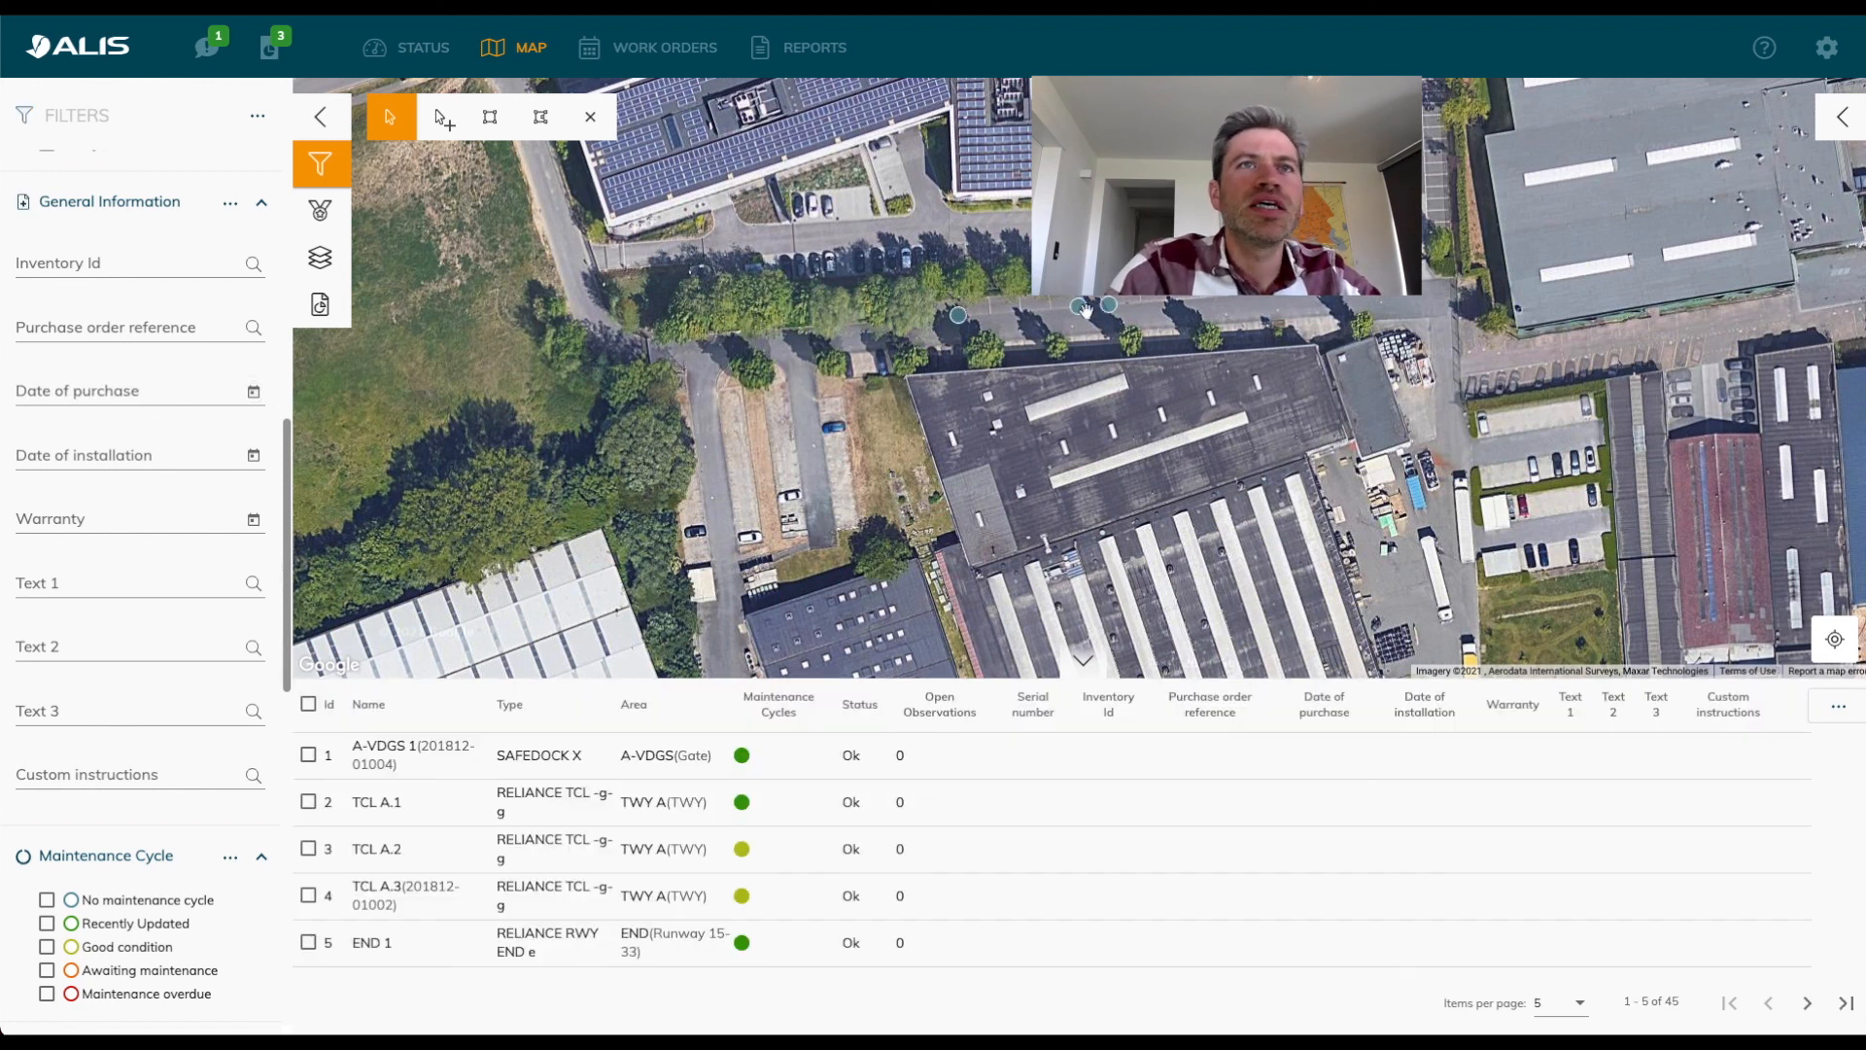
Select asset 30 on the map and limit the asset table to the ADBSafegate Zaventem location to compare the imported assets' details.
click(1081, 308)
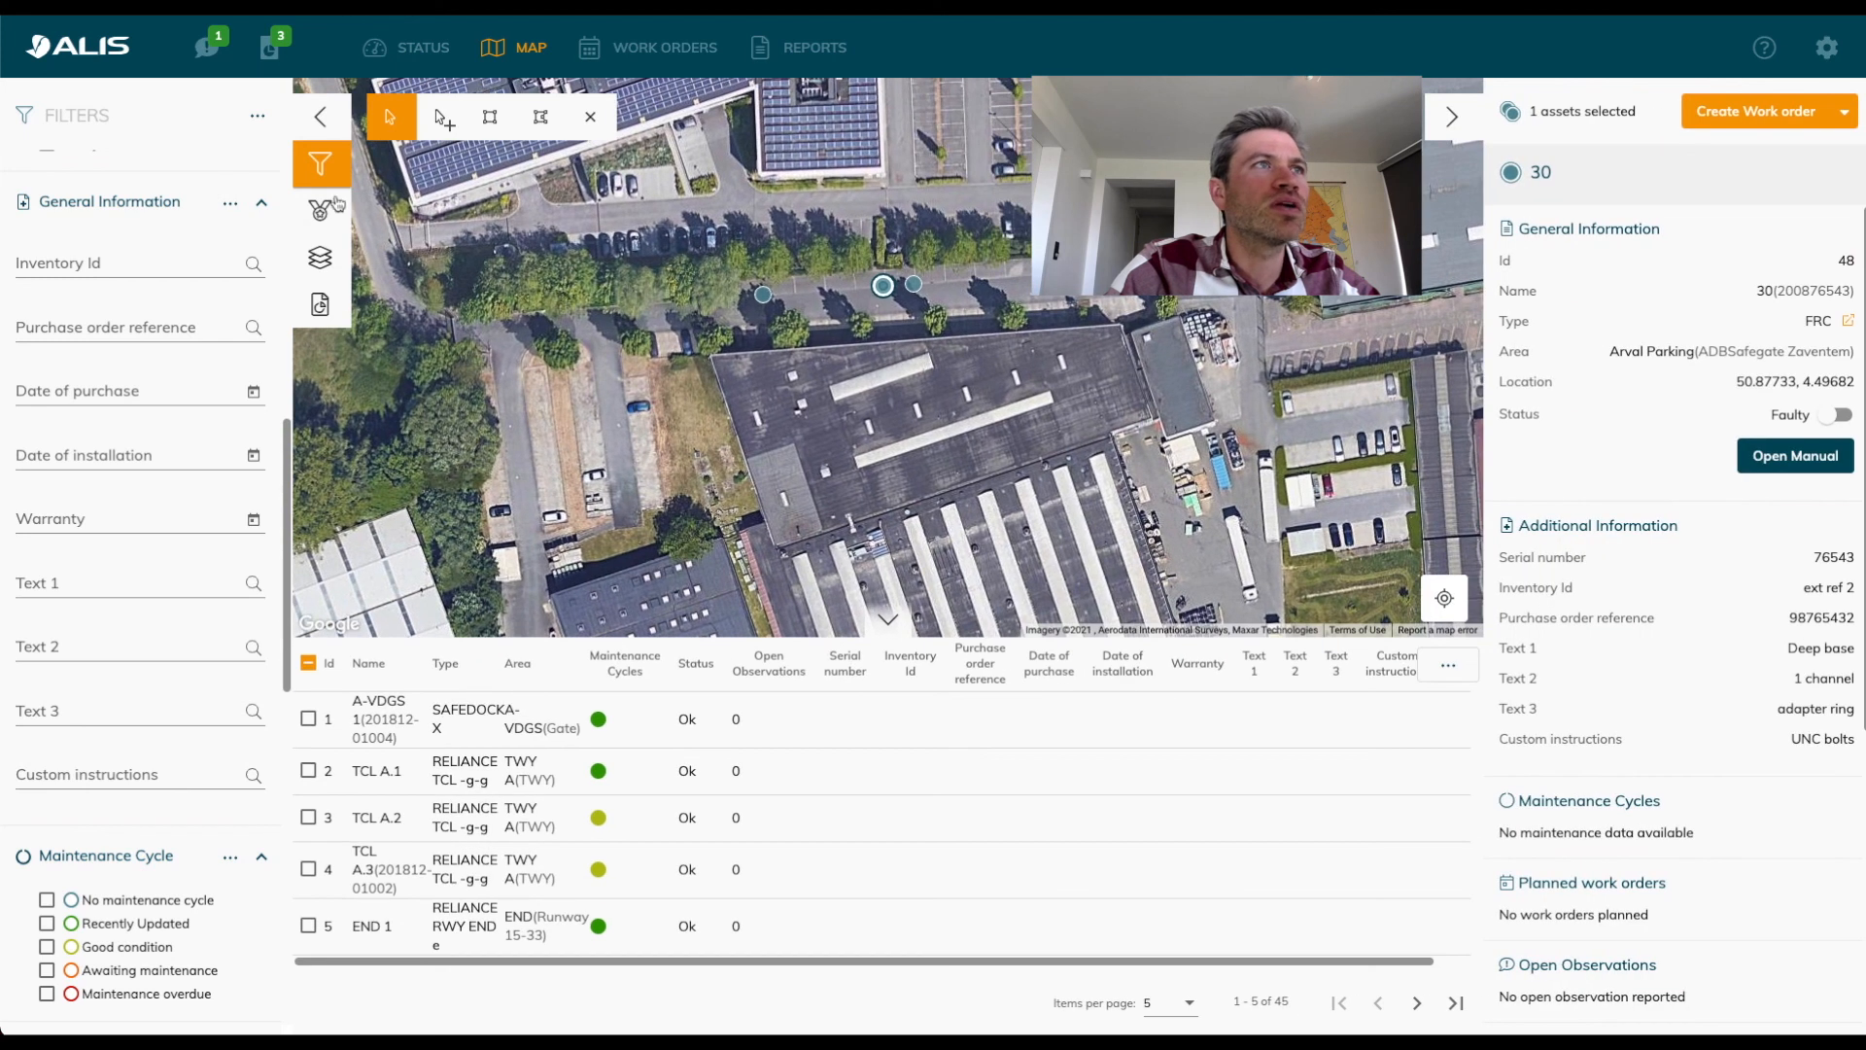
scroll(166, 420, up, 3)
scroll(165, 420, up, 5)
click(47, 718)
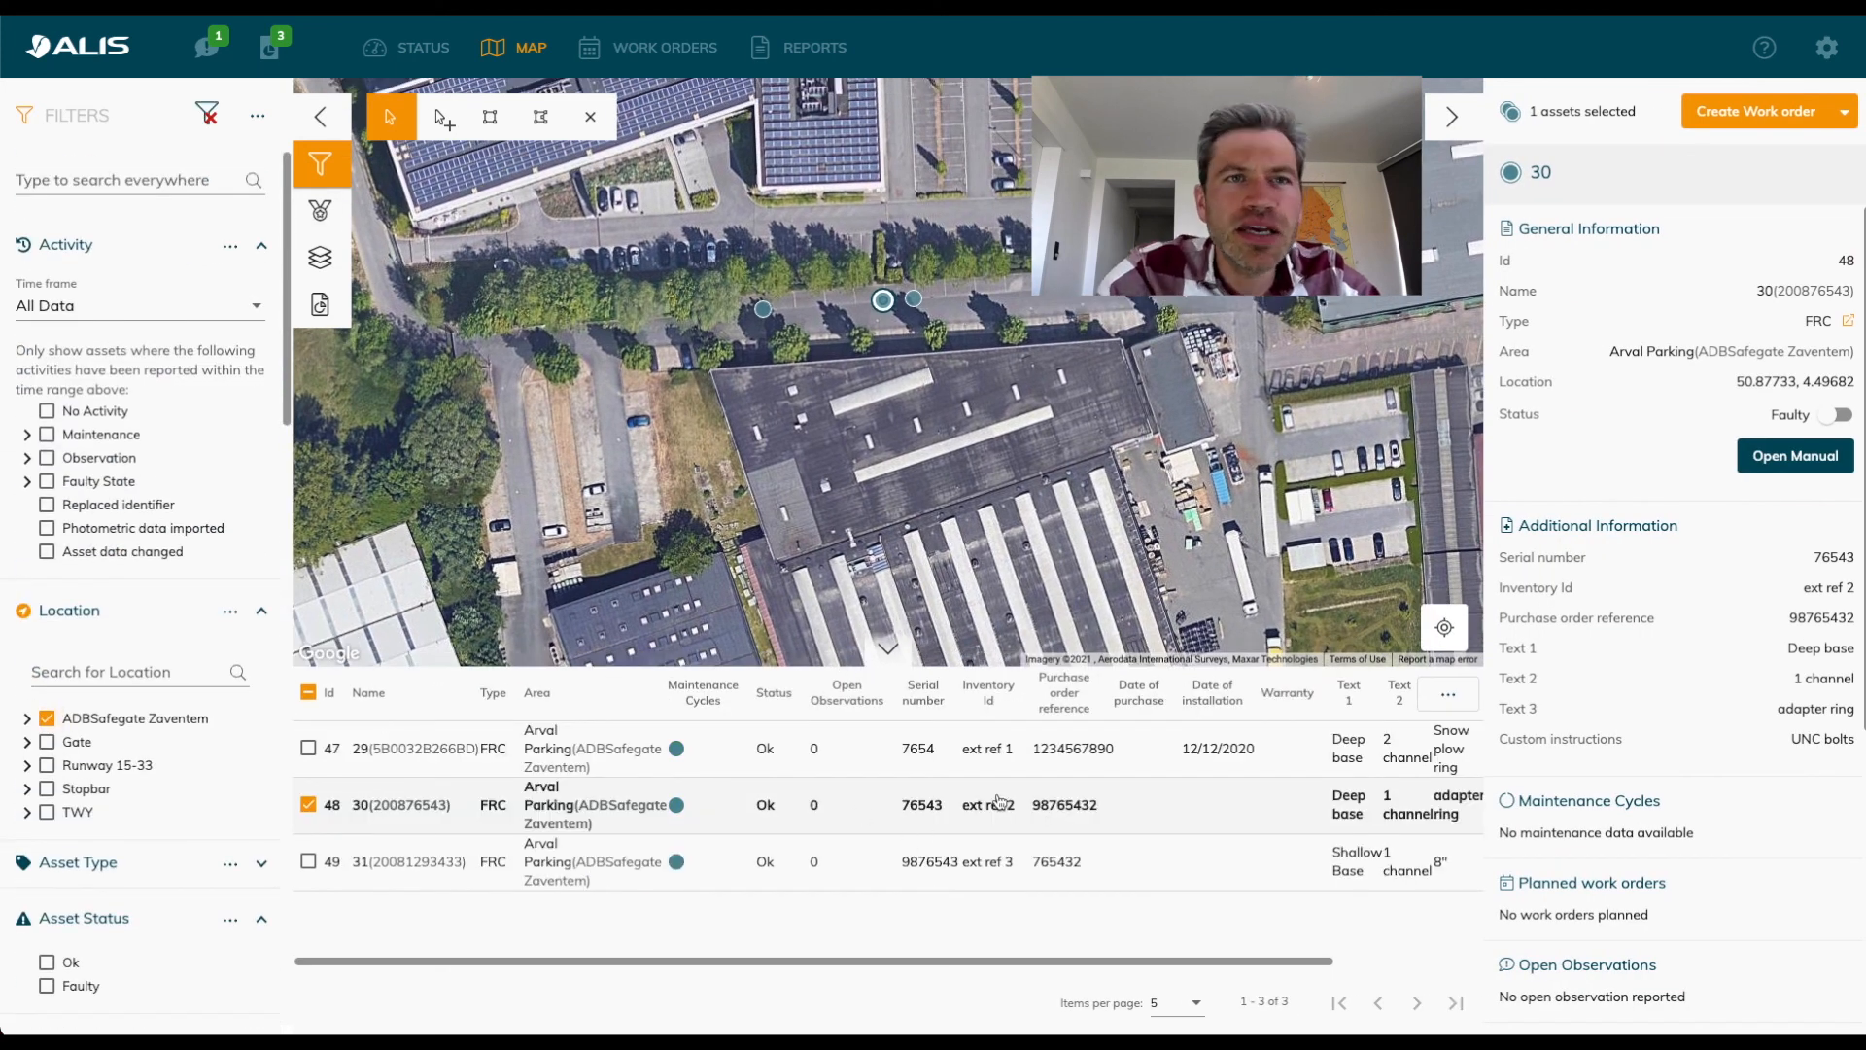
scroll(999, 802, right, 3)
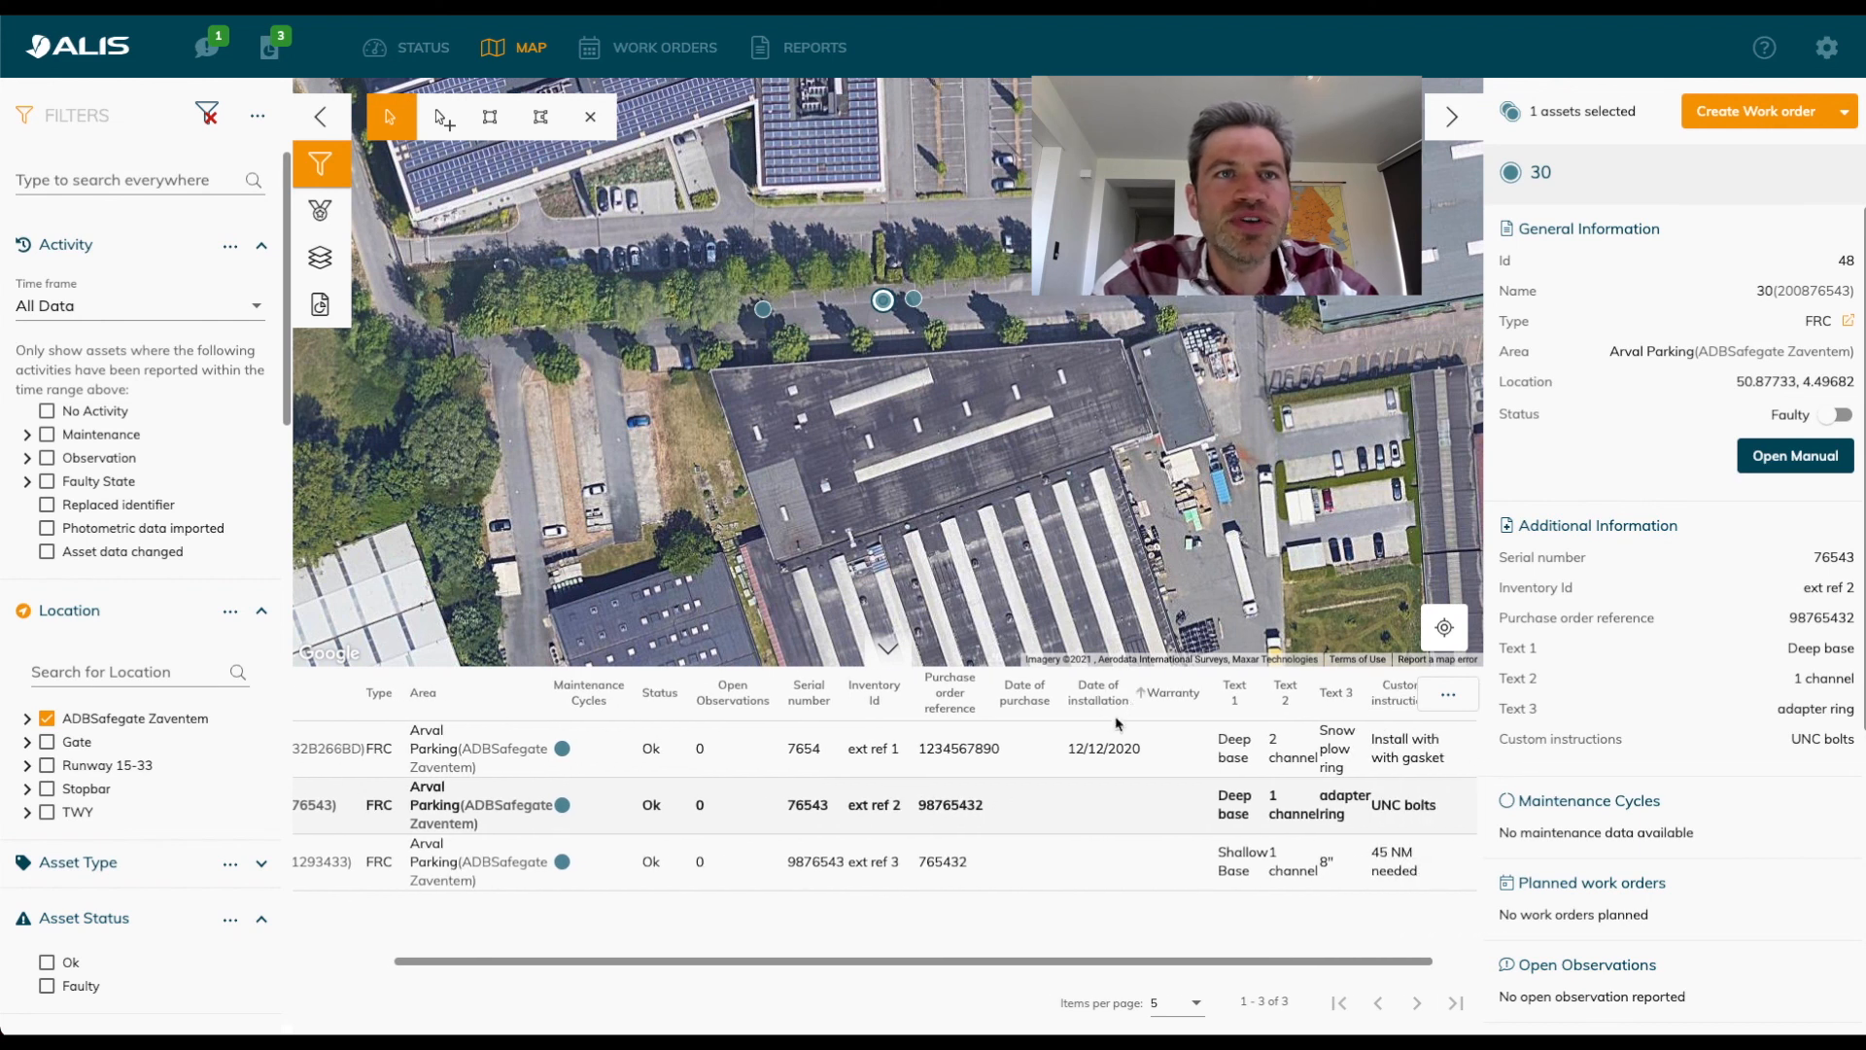
Filter the ADBSafegate Zaventem assets by a date of installation from 01/12/2020 to 31/12/2020.
scroll(61, 484, down, 2)
scroll(62, 484, down, 5)
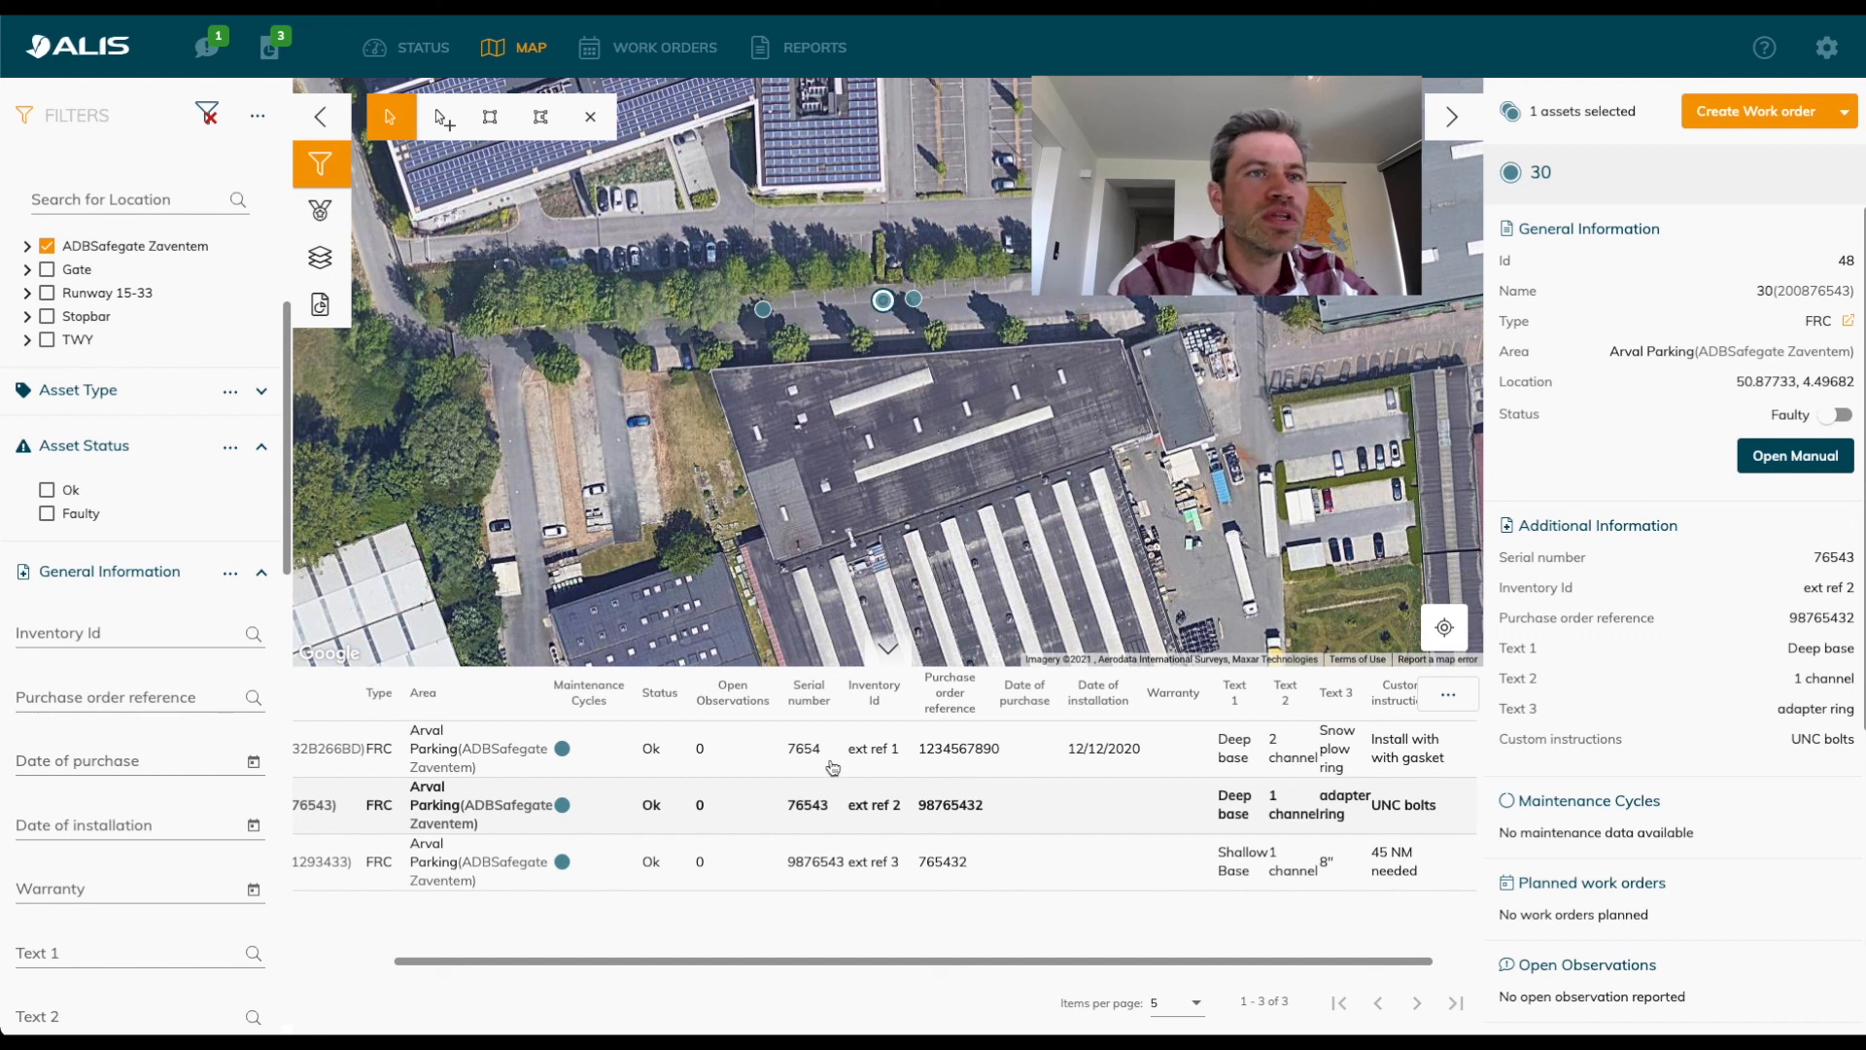
scroll(831, 764, left, 1)
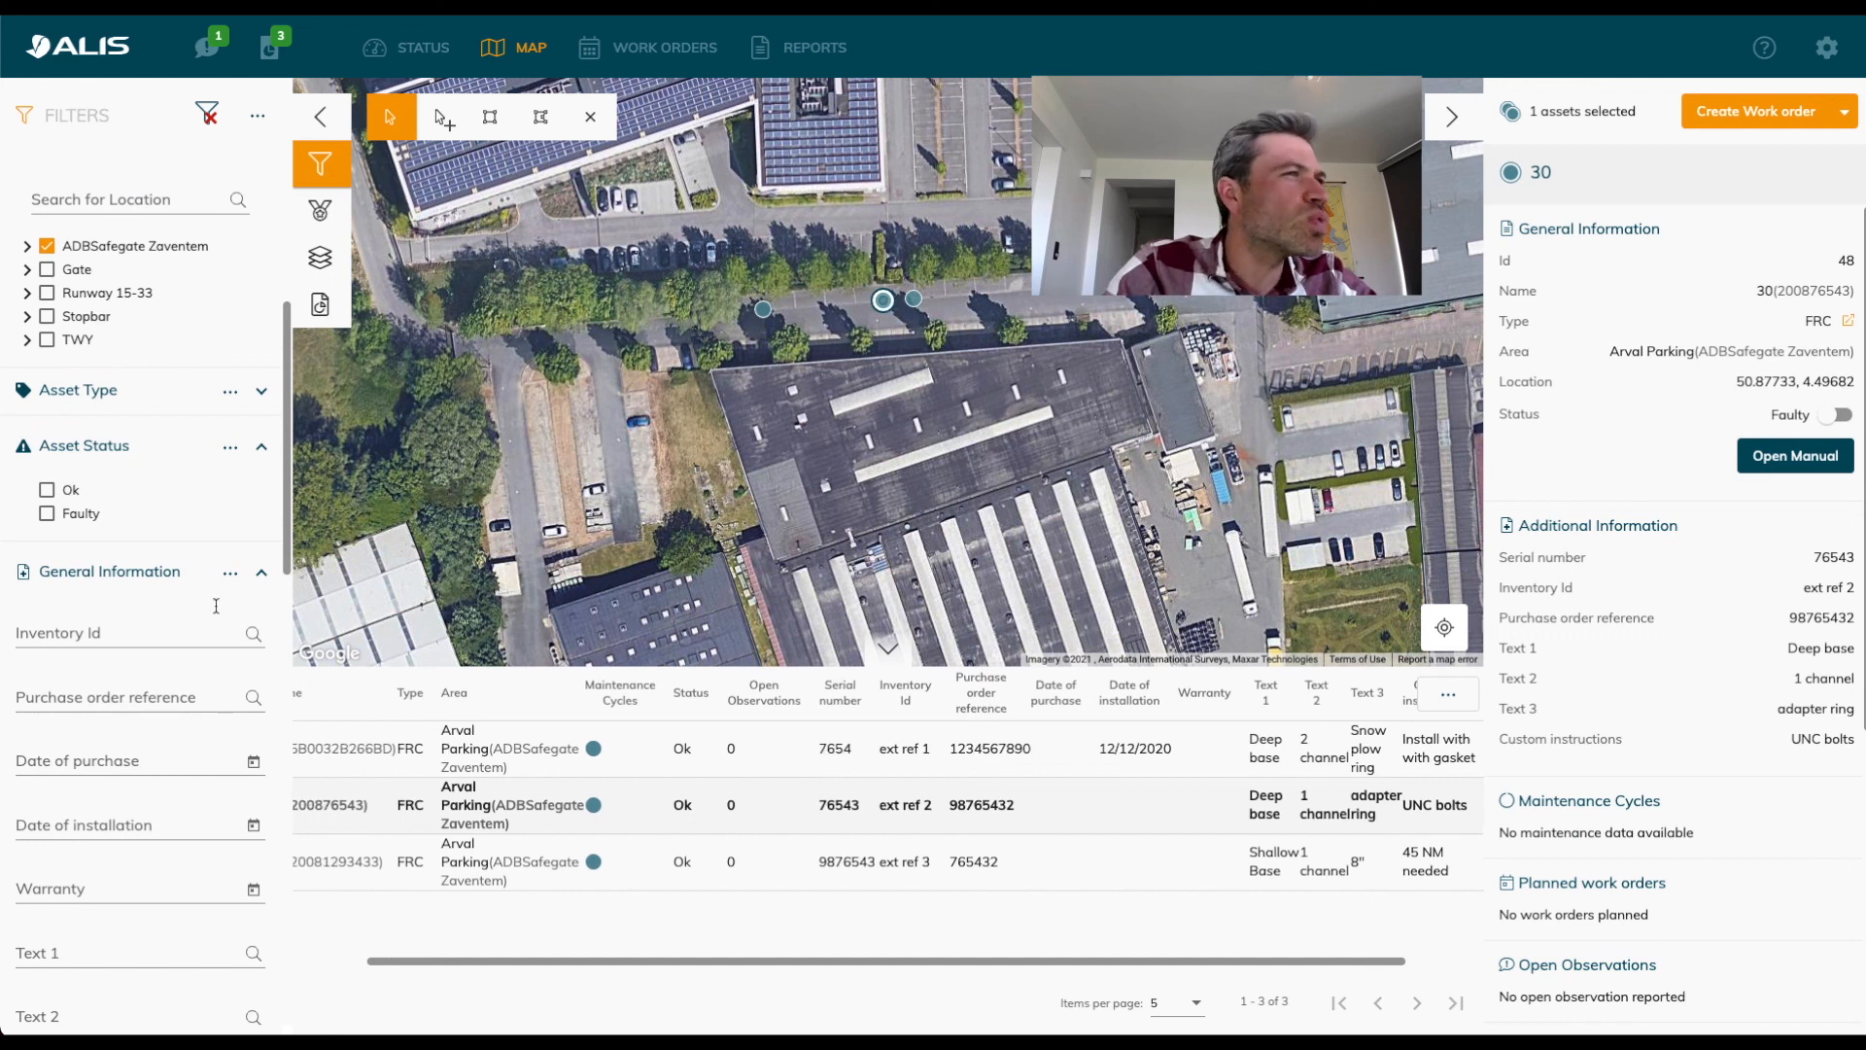
scroll(141, 564, down, 2)
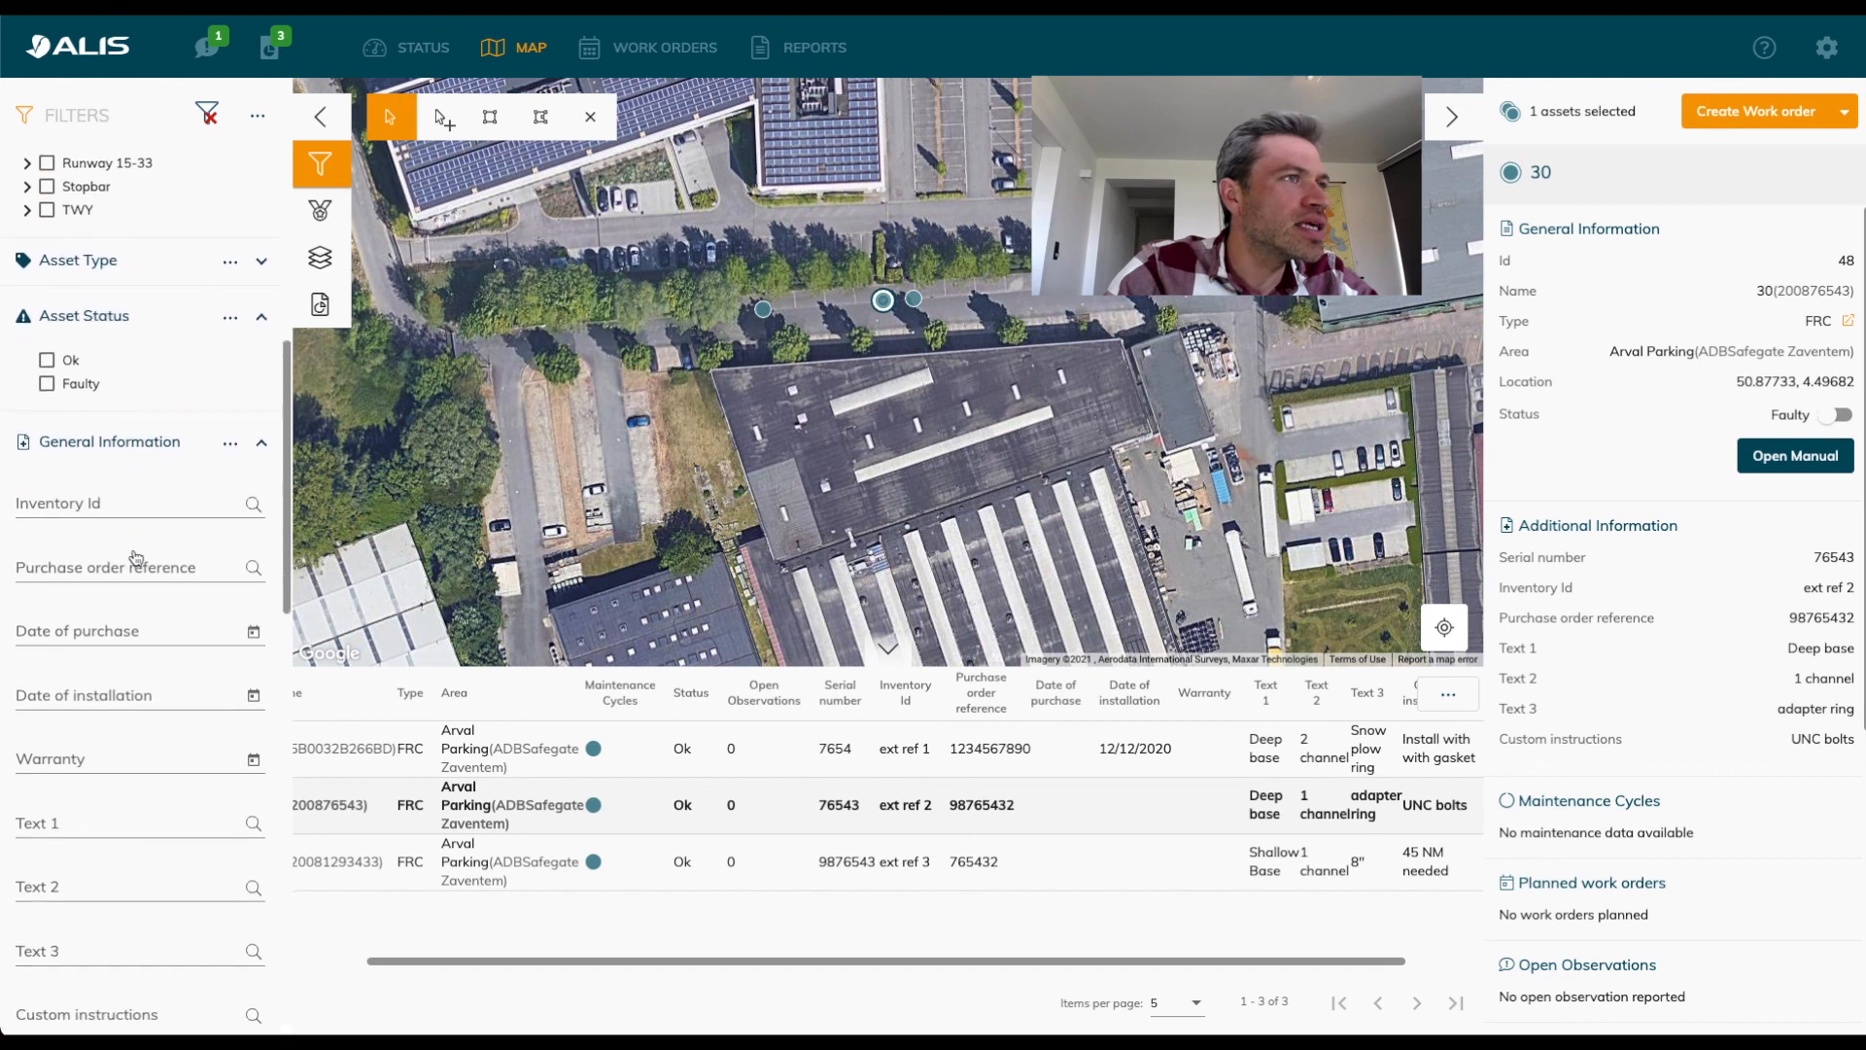
click(253, 696)
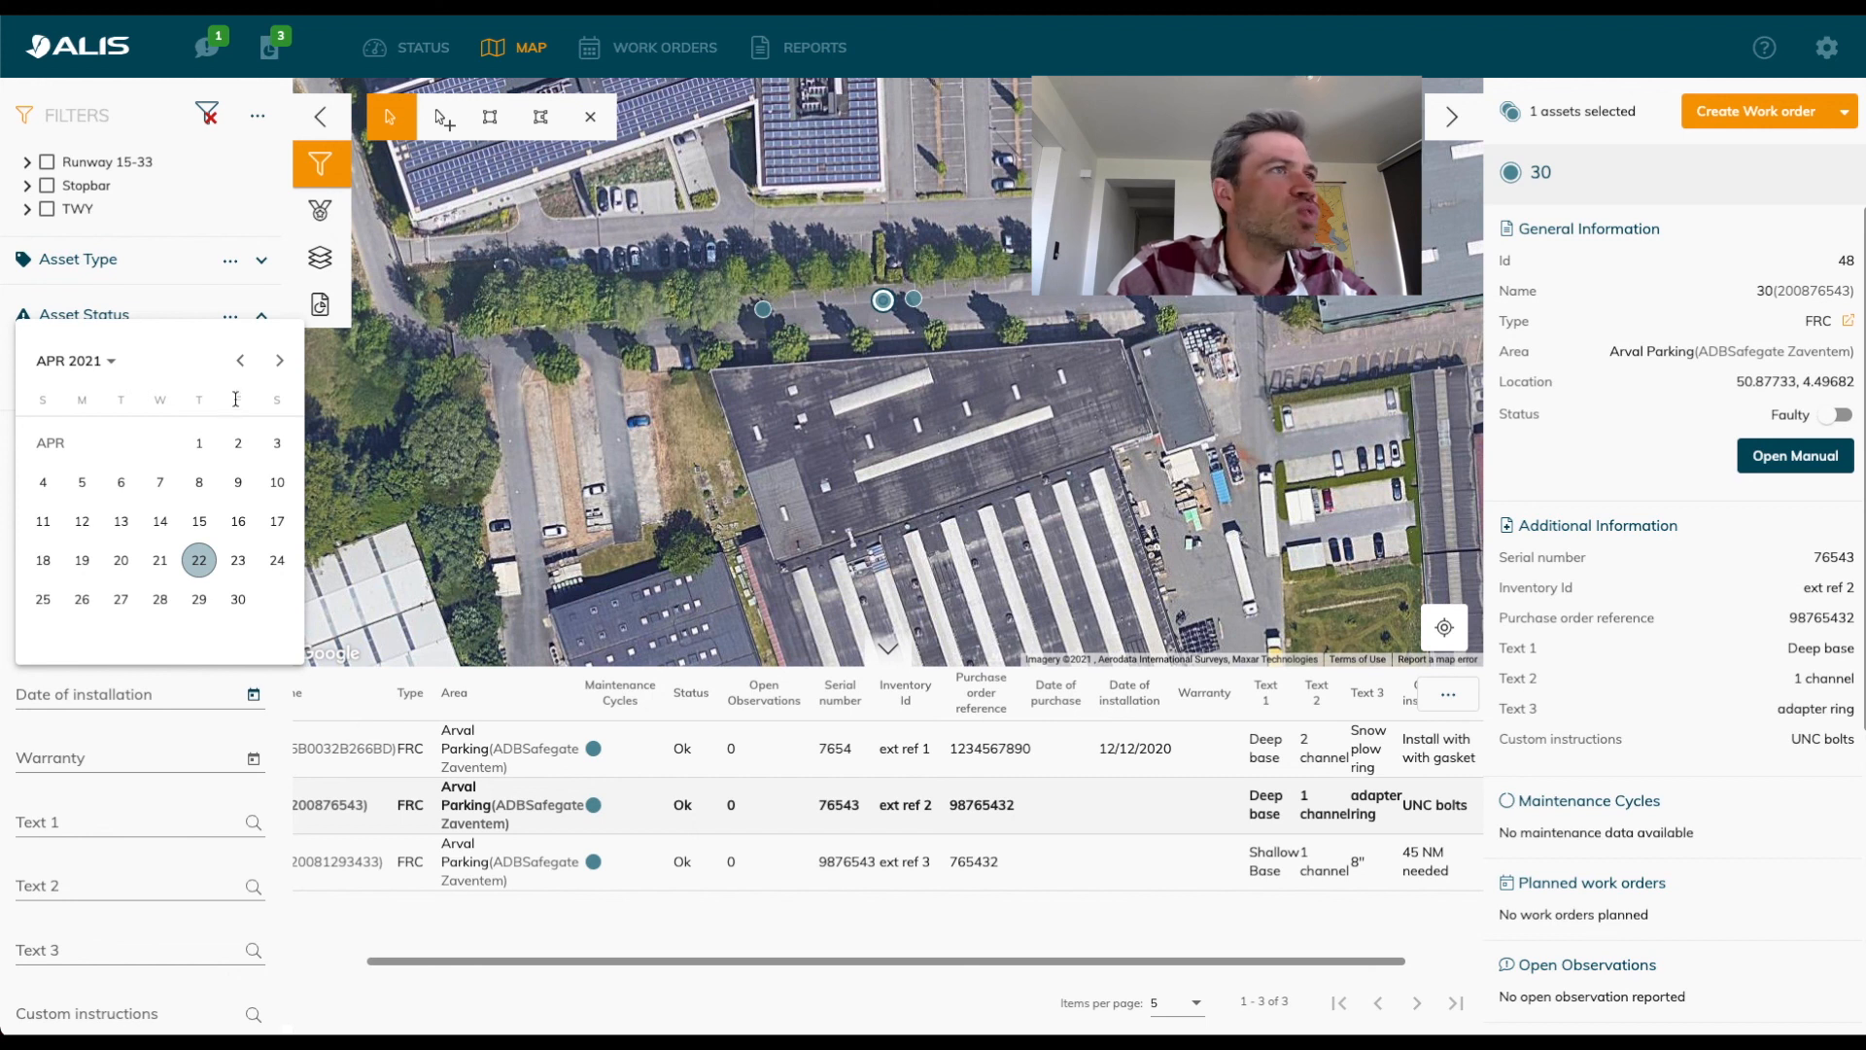
click(241, 360)
click(242, 362)
click(242, 362)
click(242, 361)
click(124, 483)
click(199, 640)
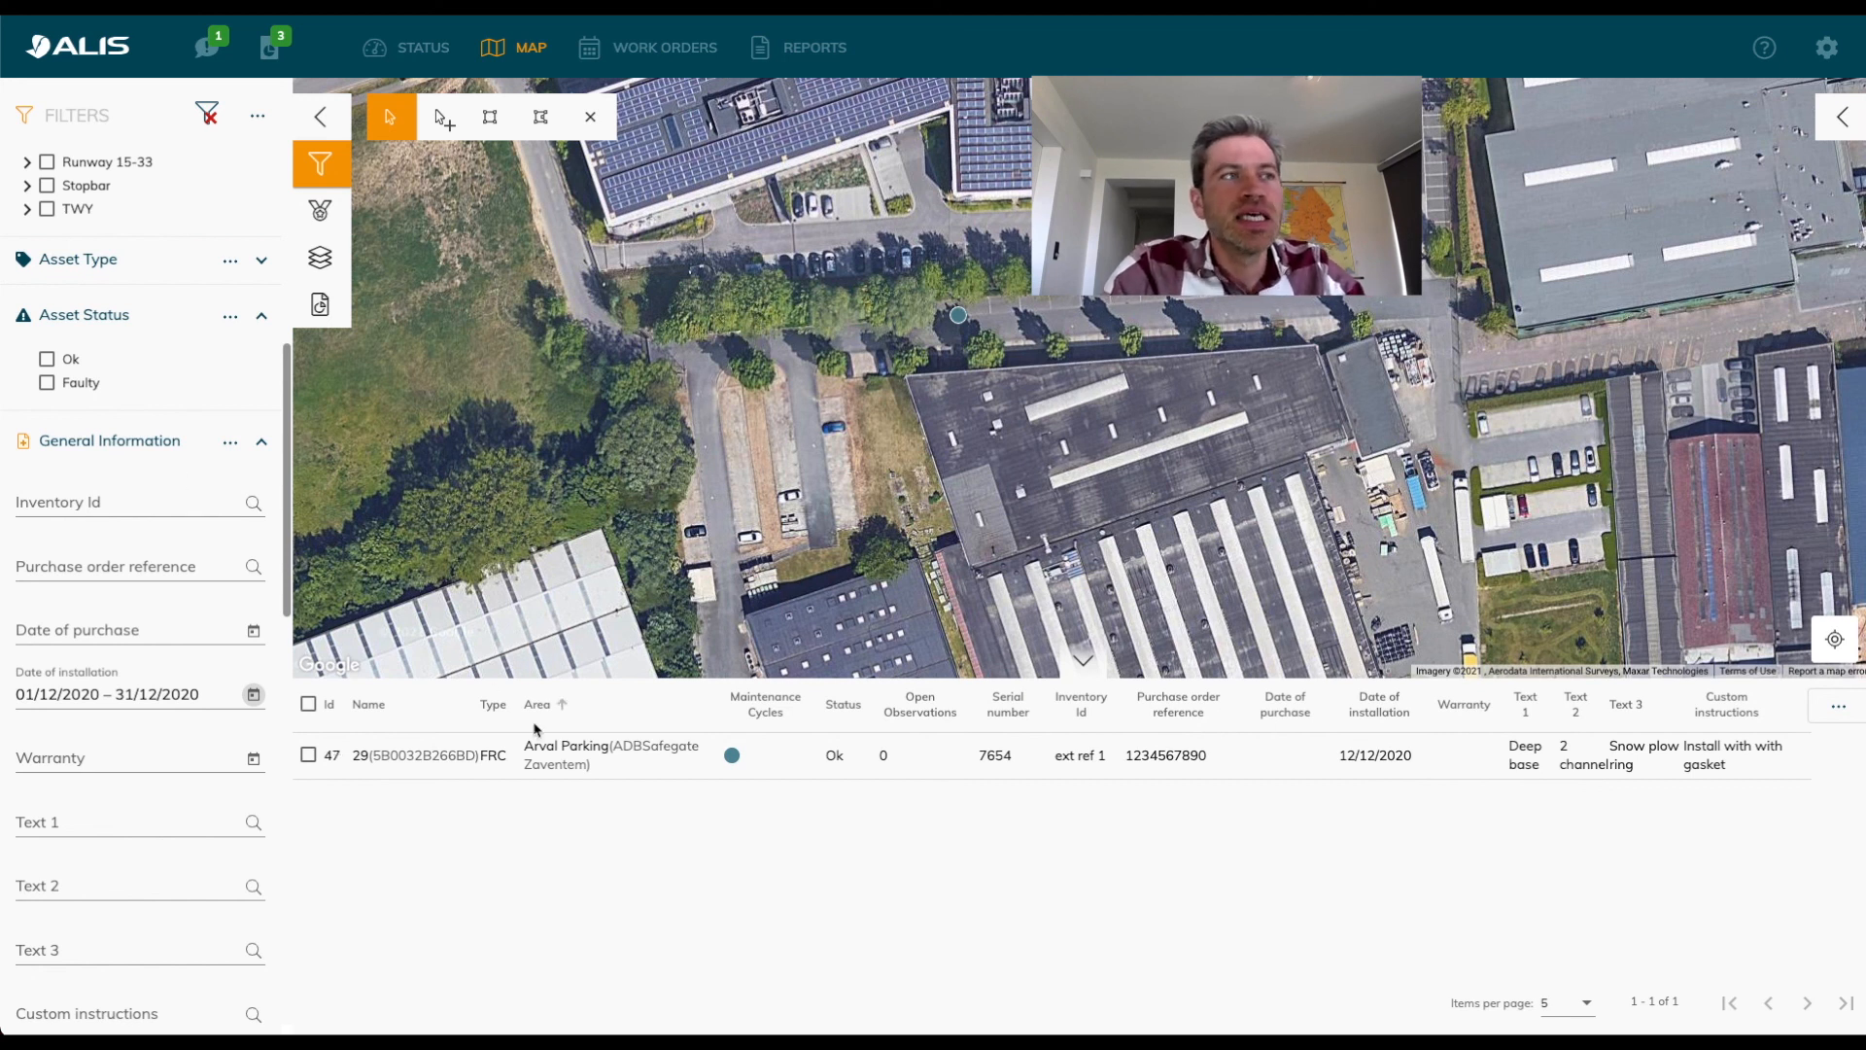
Clear all active filters and return to the Activity and Location filters.
click(207, 114)
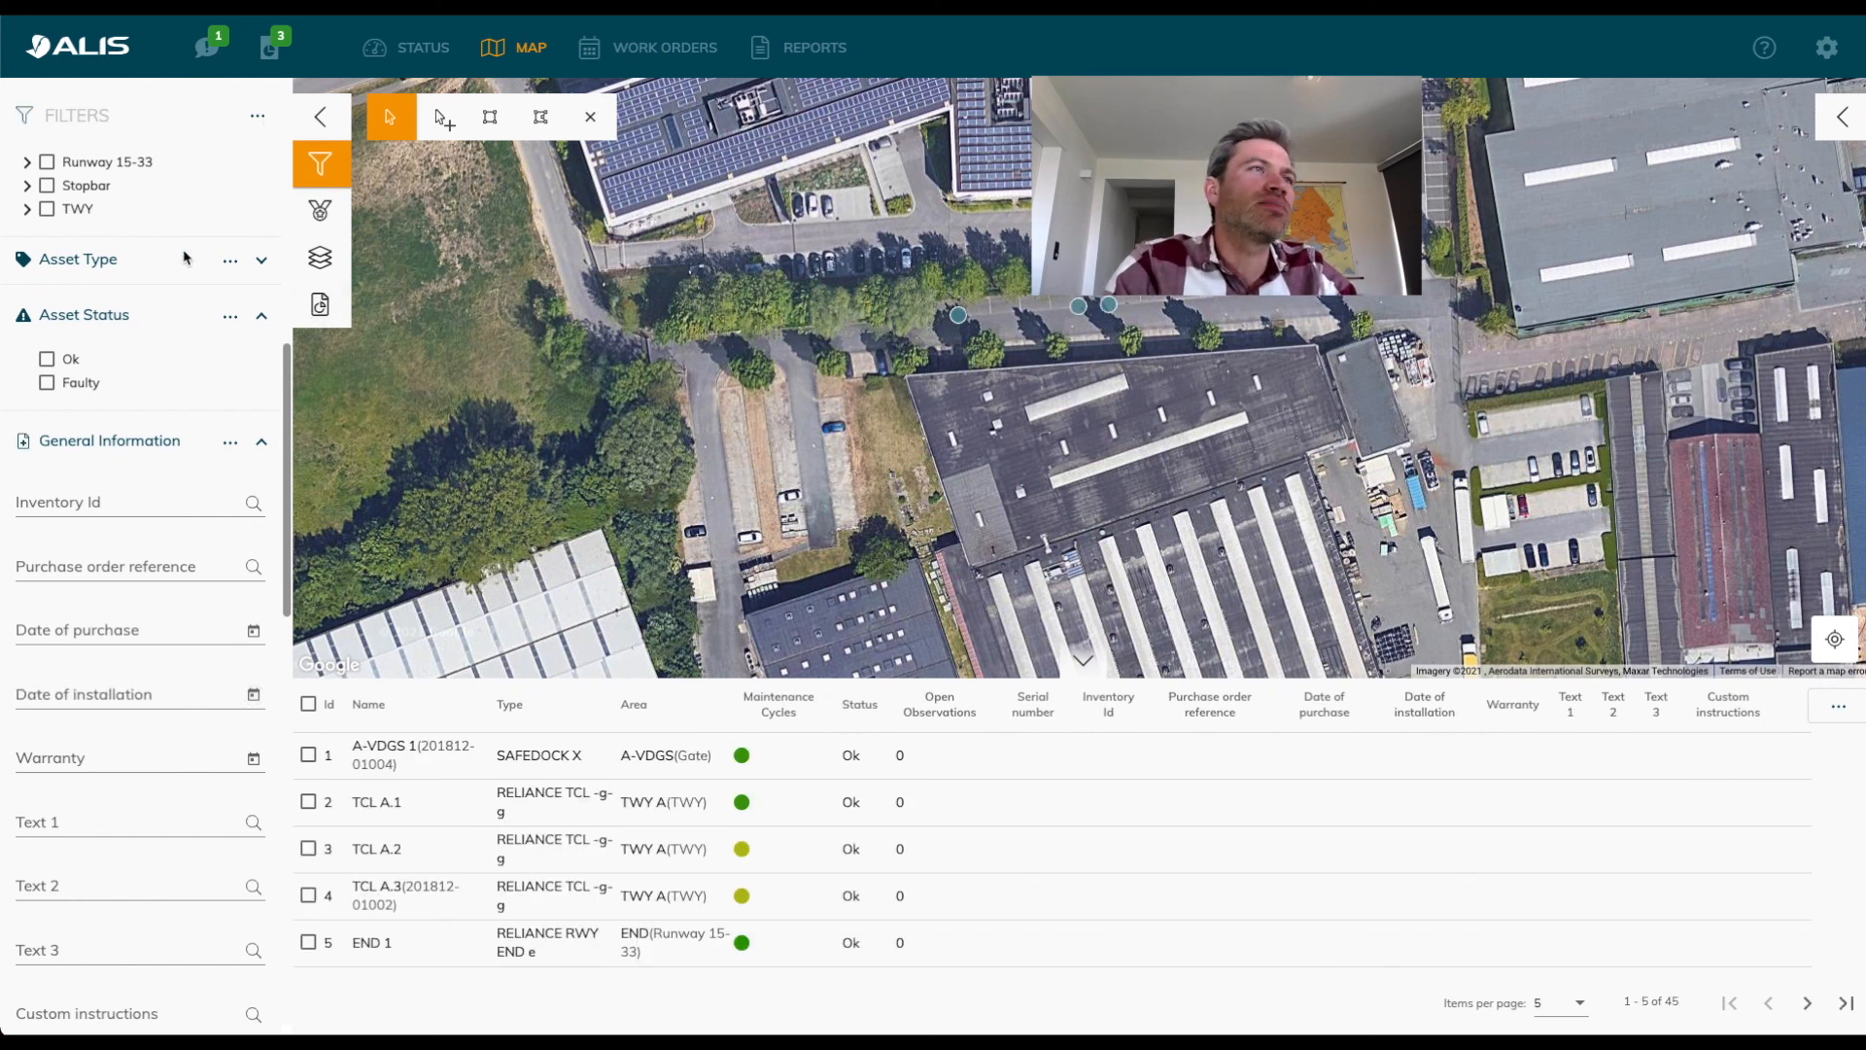
scroll(163, 395, up, 5)
scroll(163, 395, up, 1)
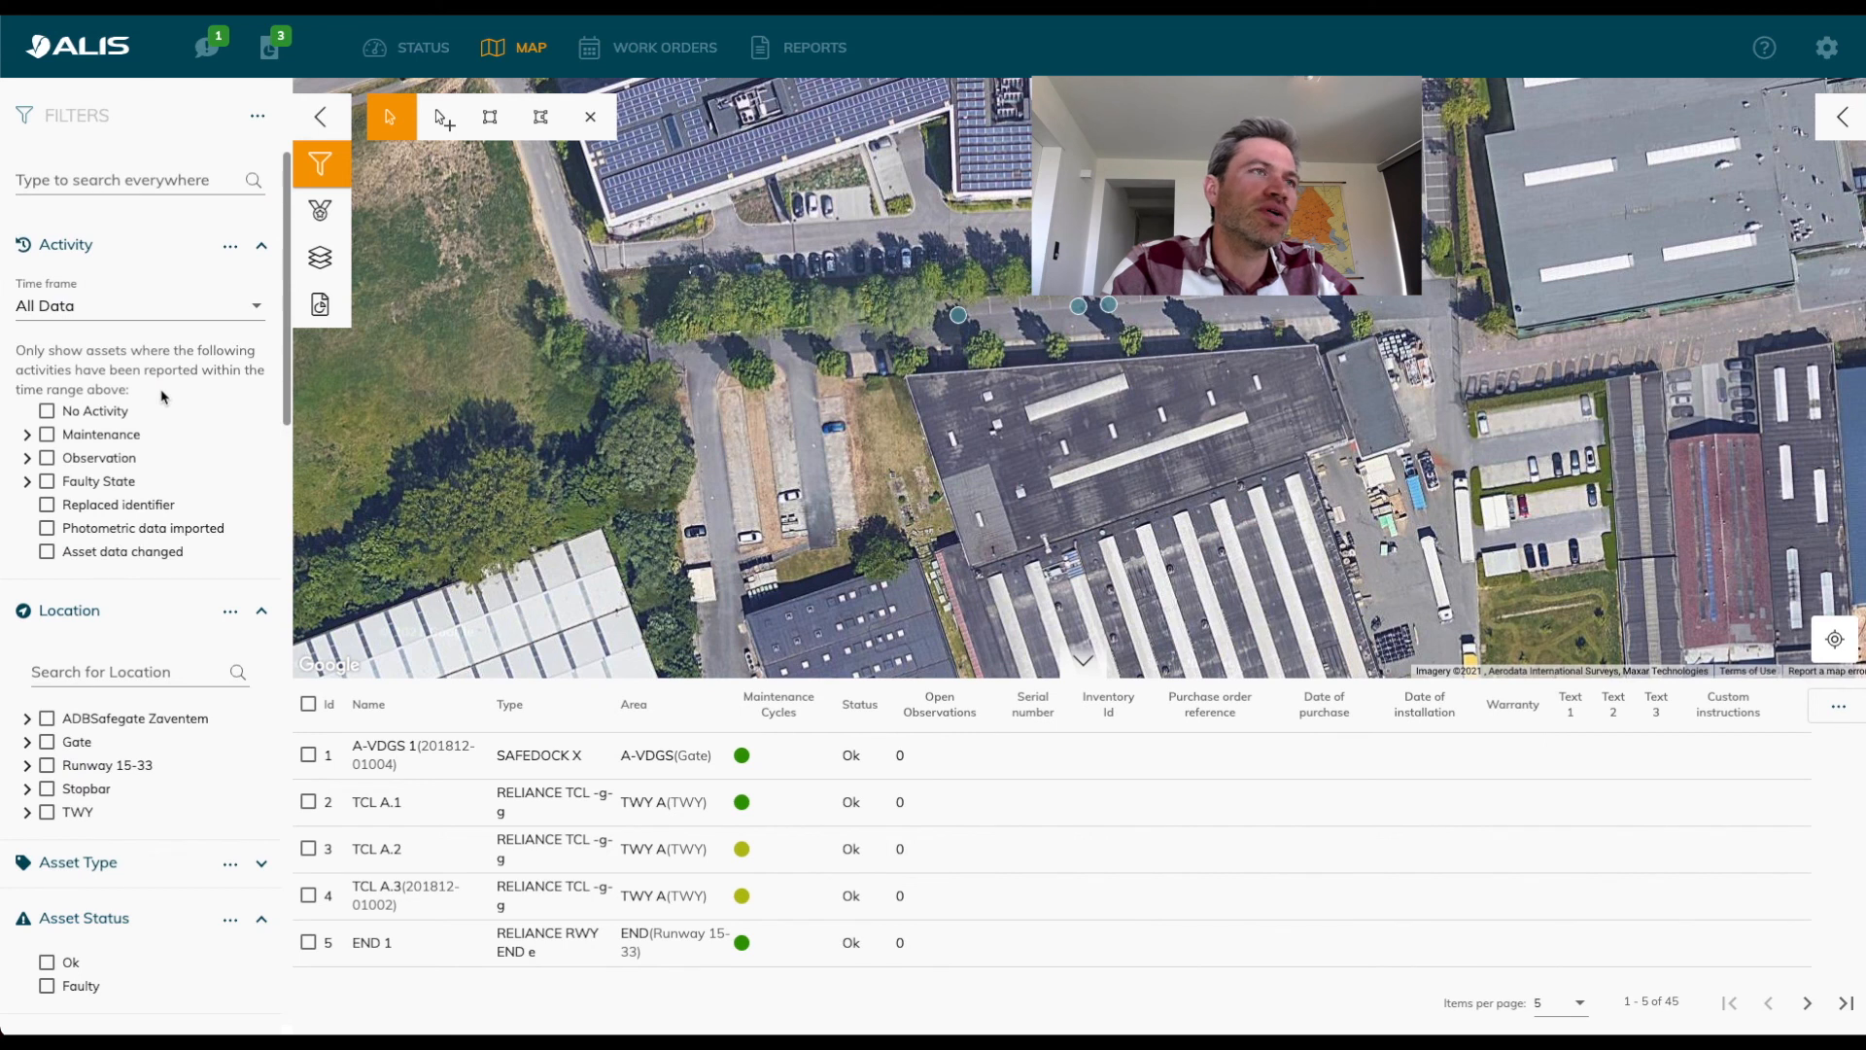